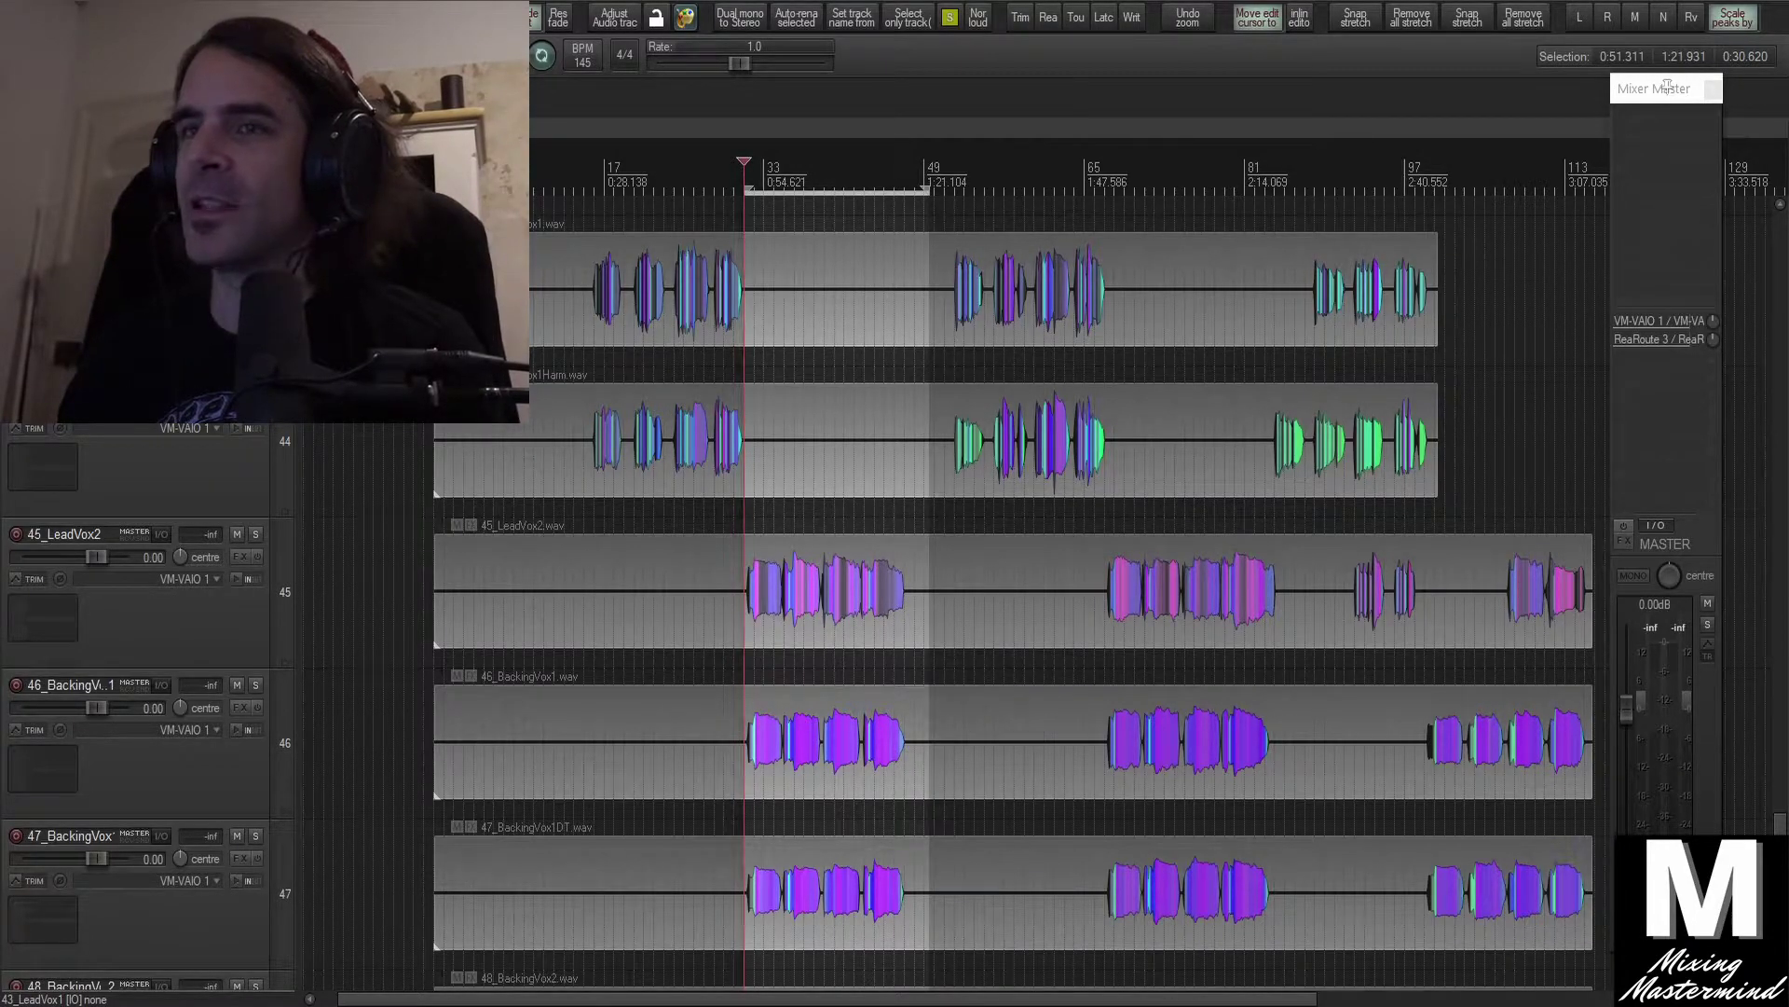
Switch to the multitrack zip archive in WinRAR, read the song credit in Readme.txt, and return to the project
click(207, 483)
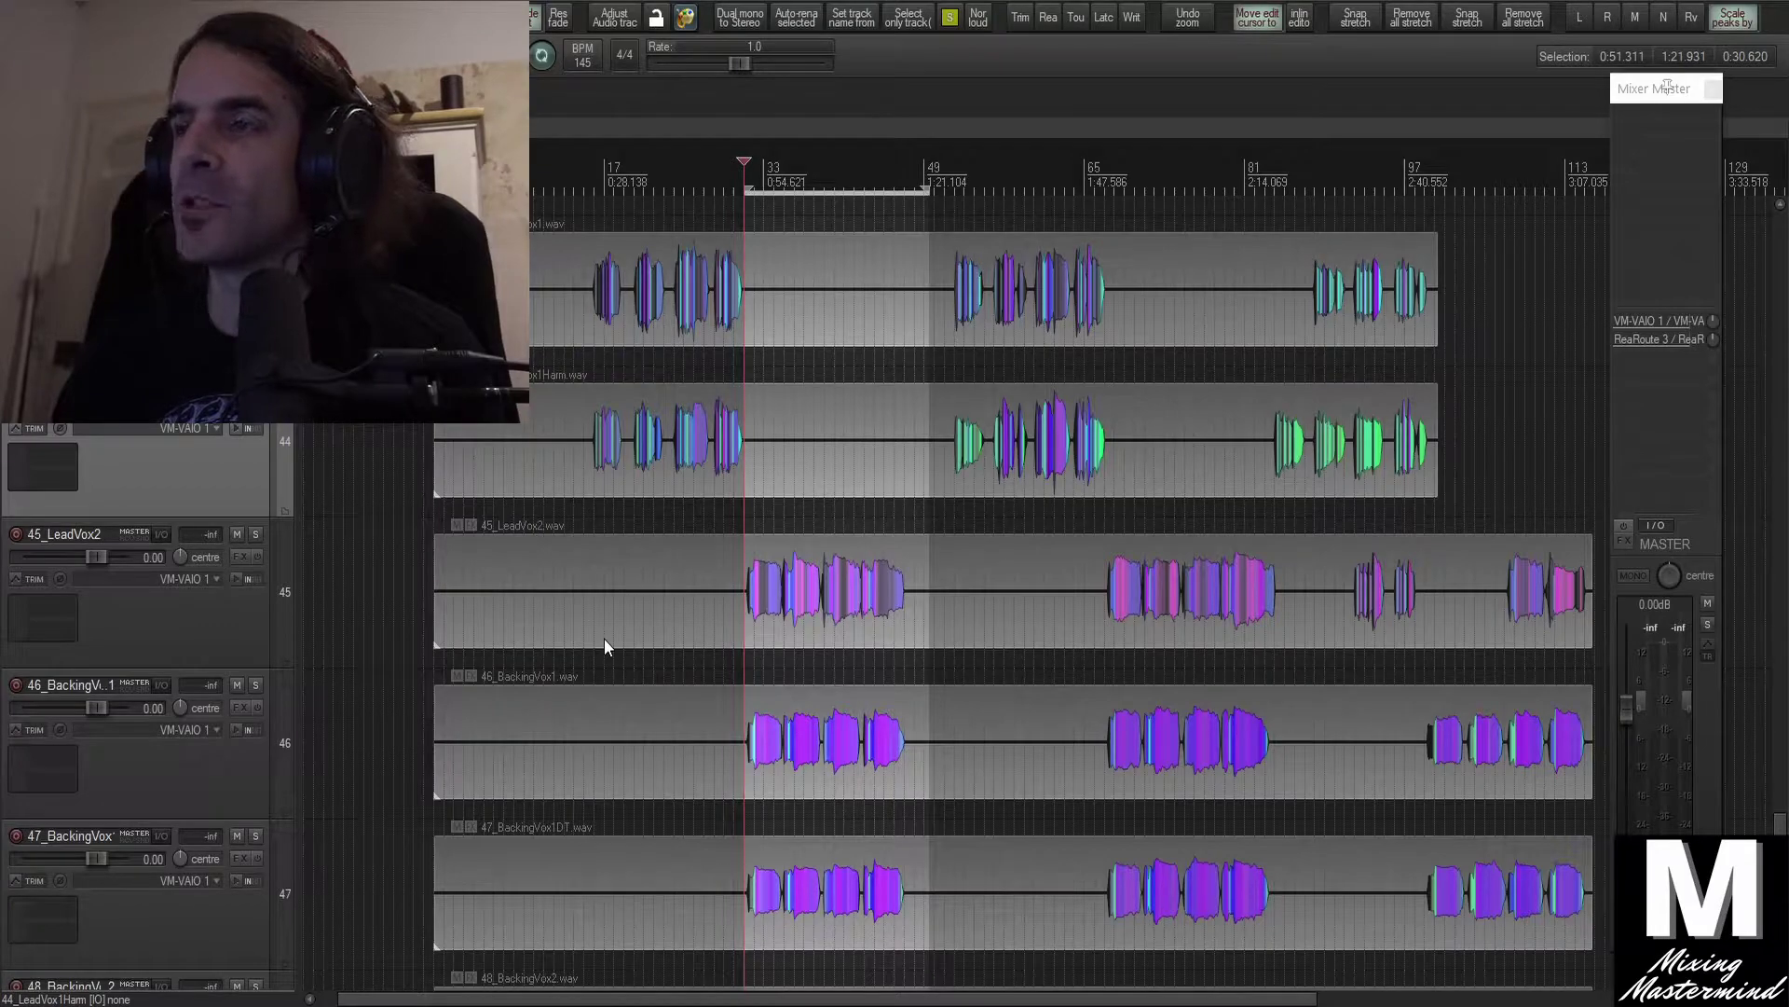
click(1146, 1004)
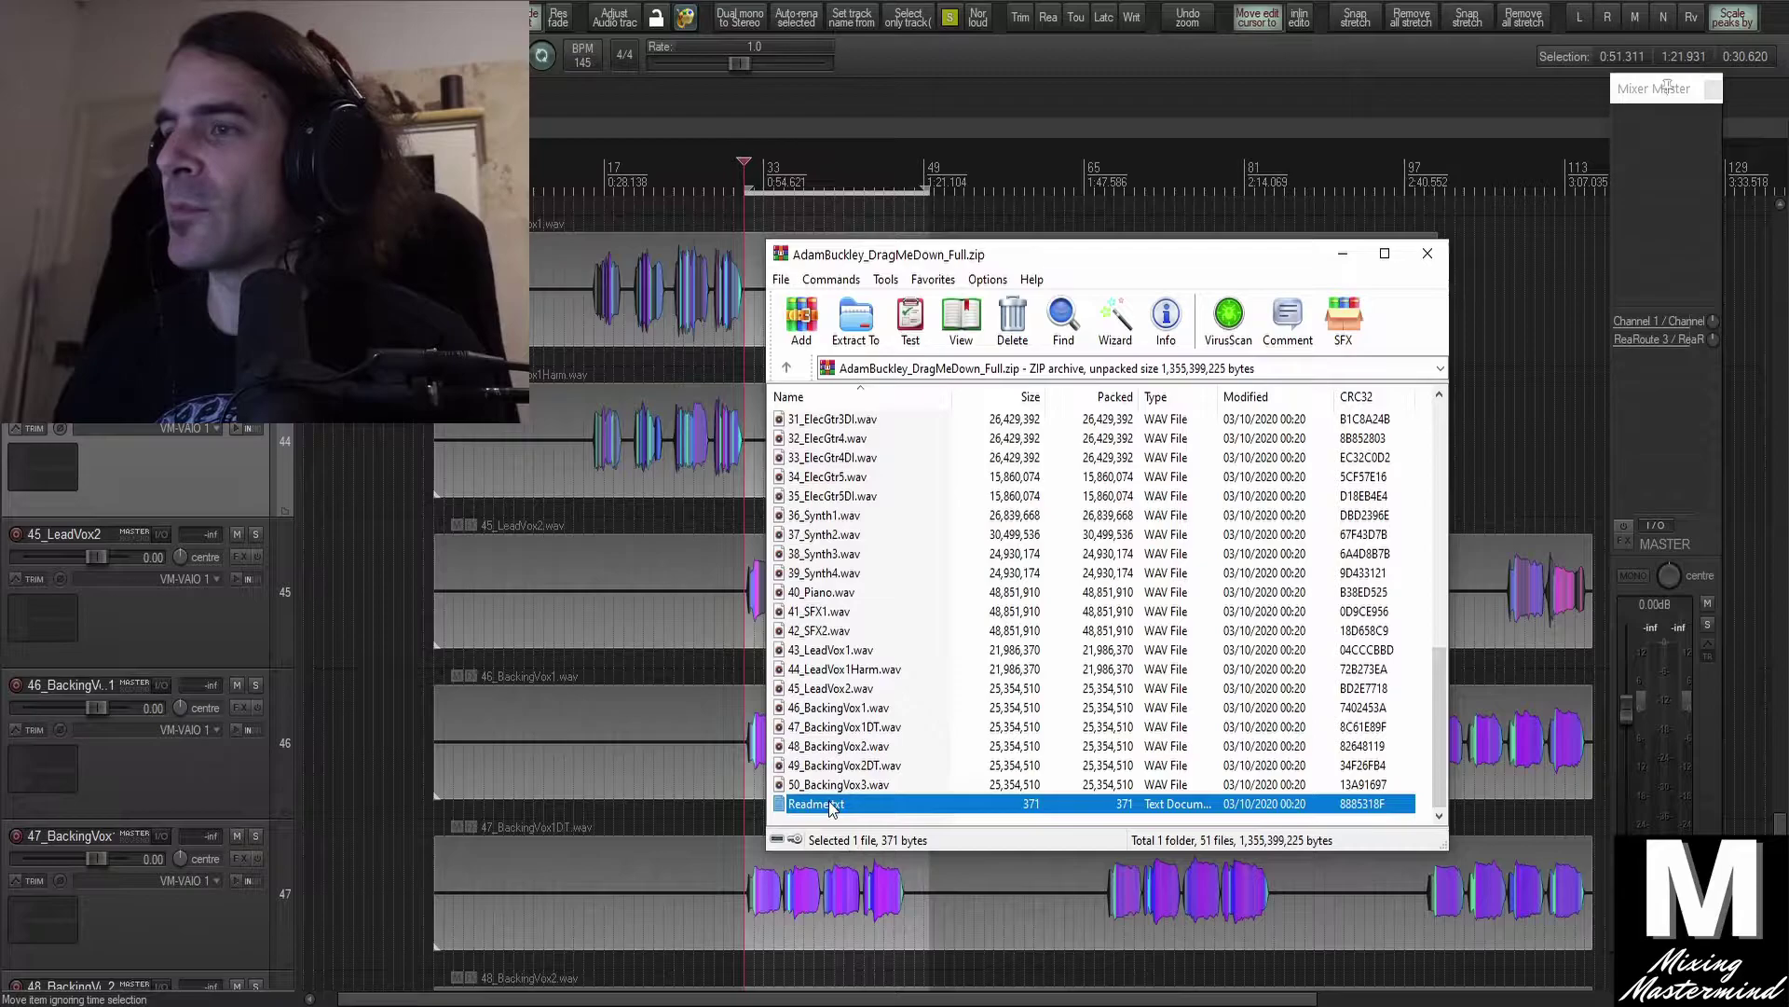
double_click(833, 807)
drag(814, 154, 837, 119)
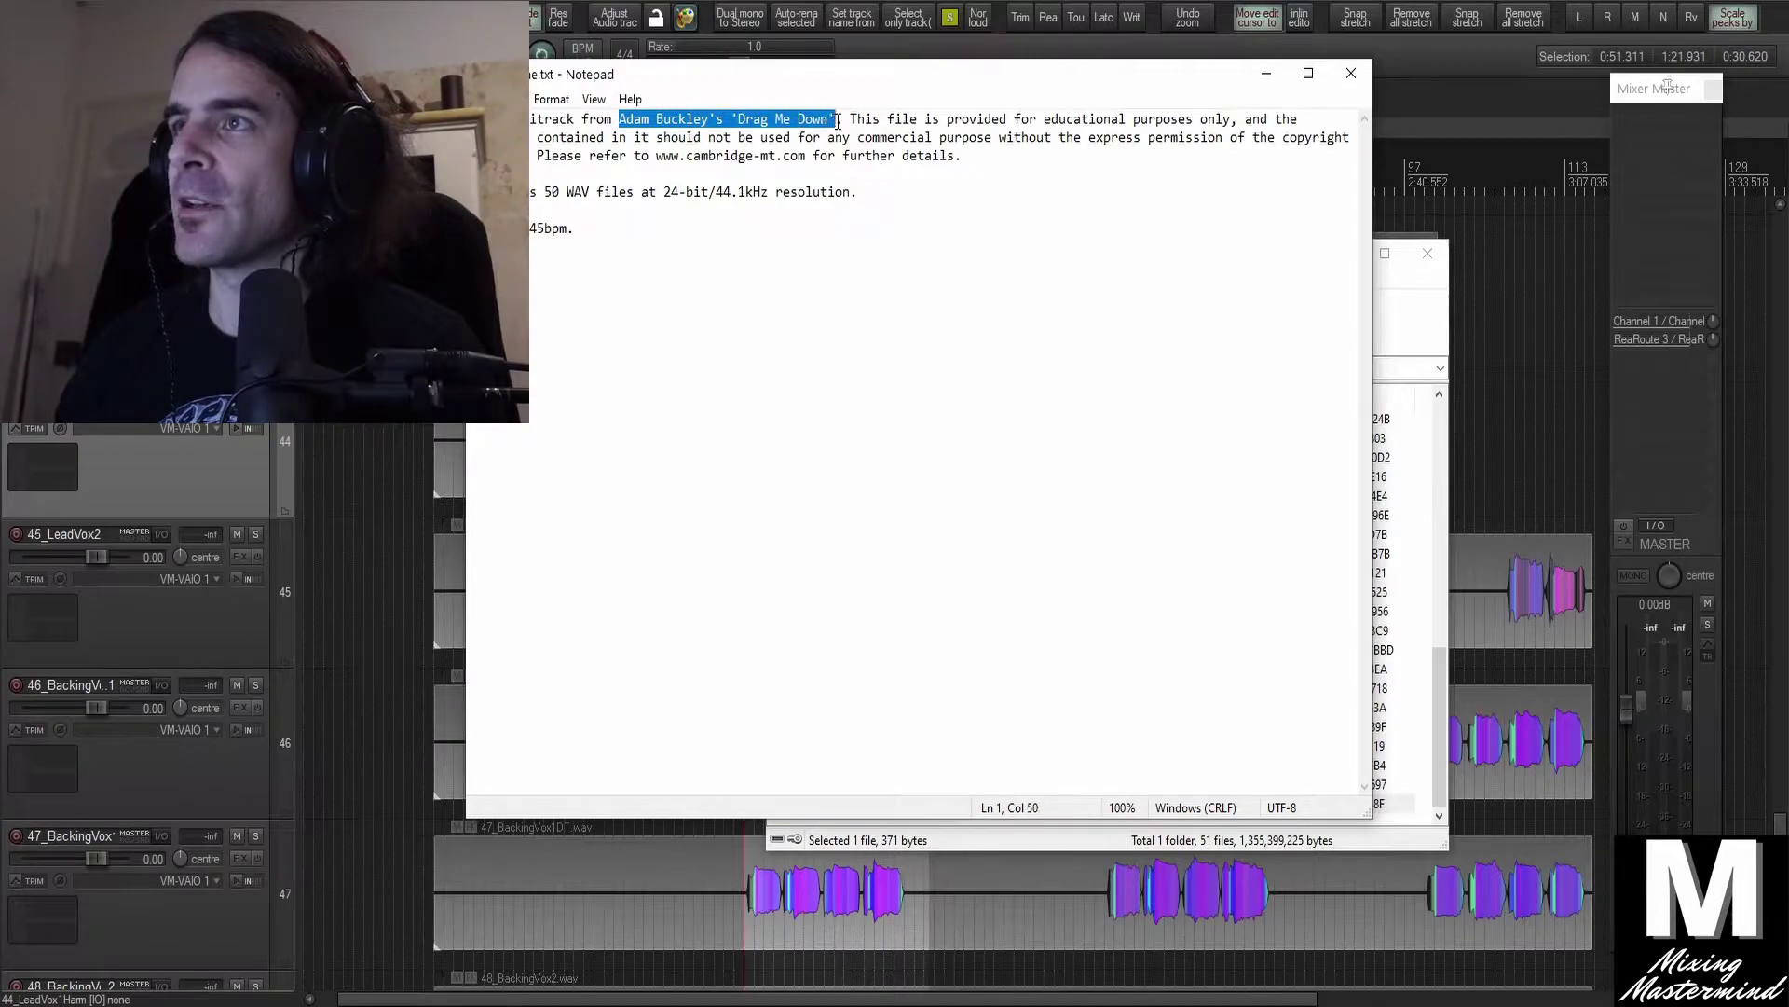
click(1351, 73)
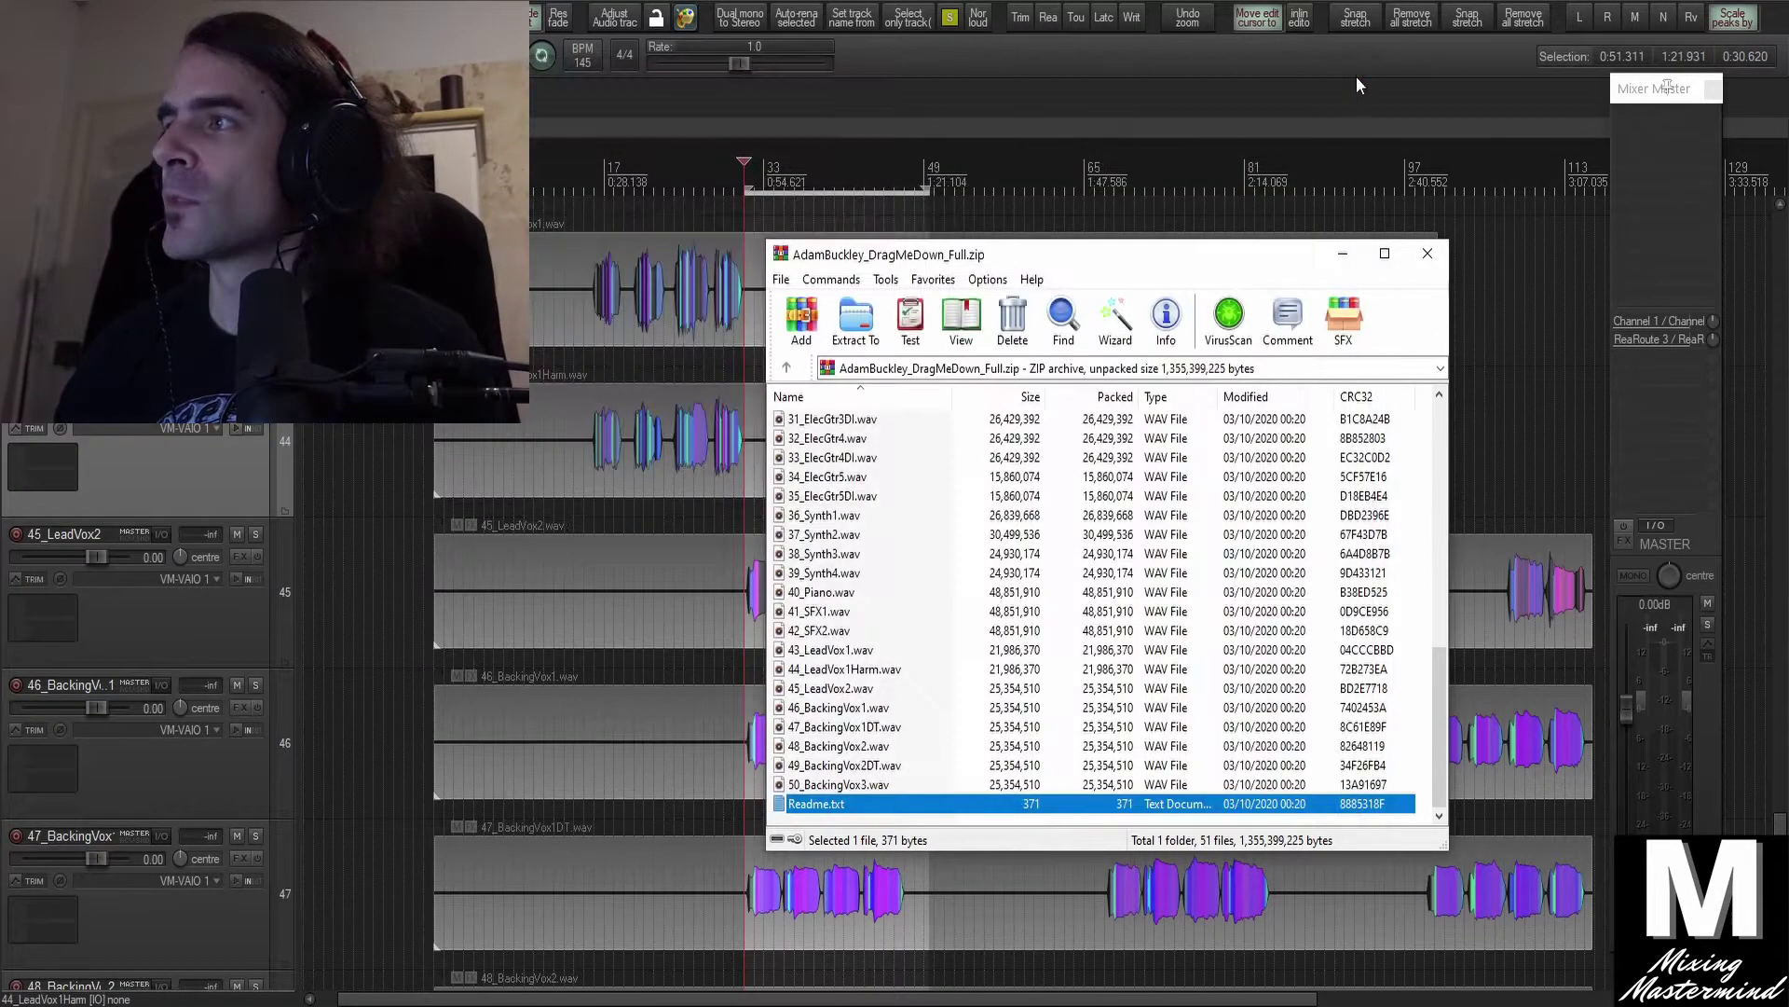
click(1343, 258)
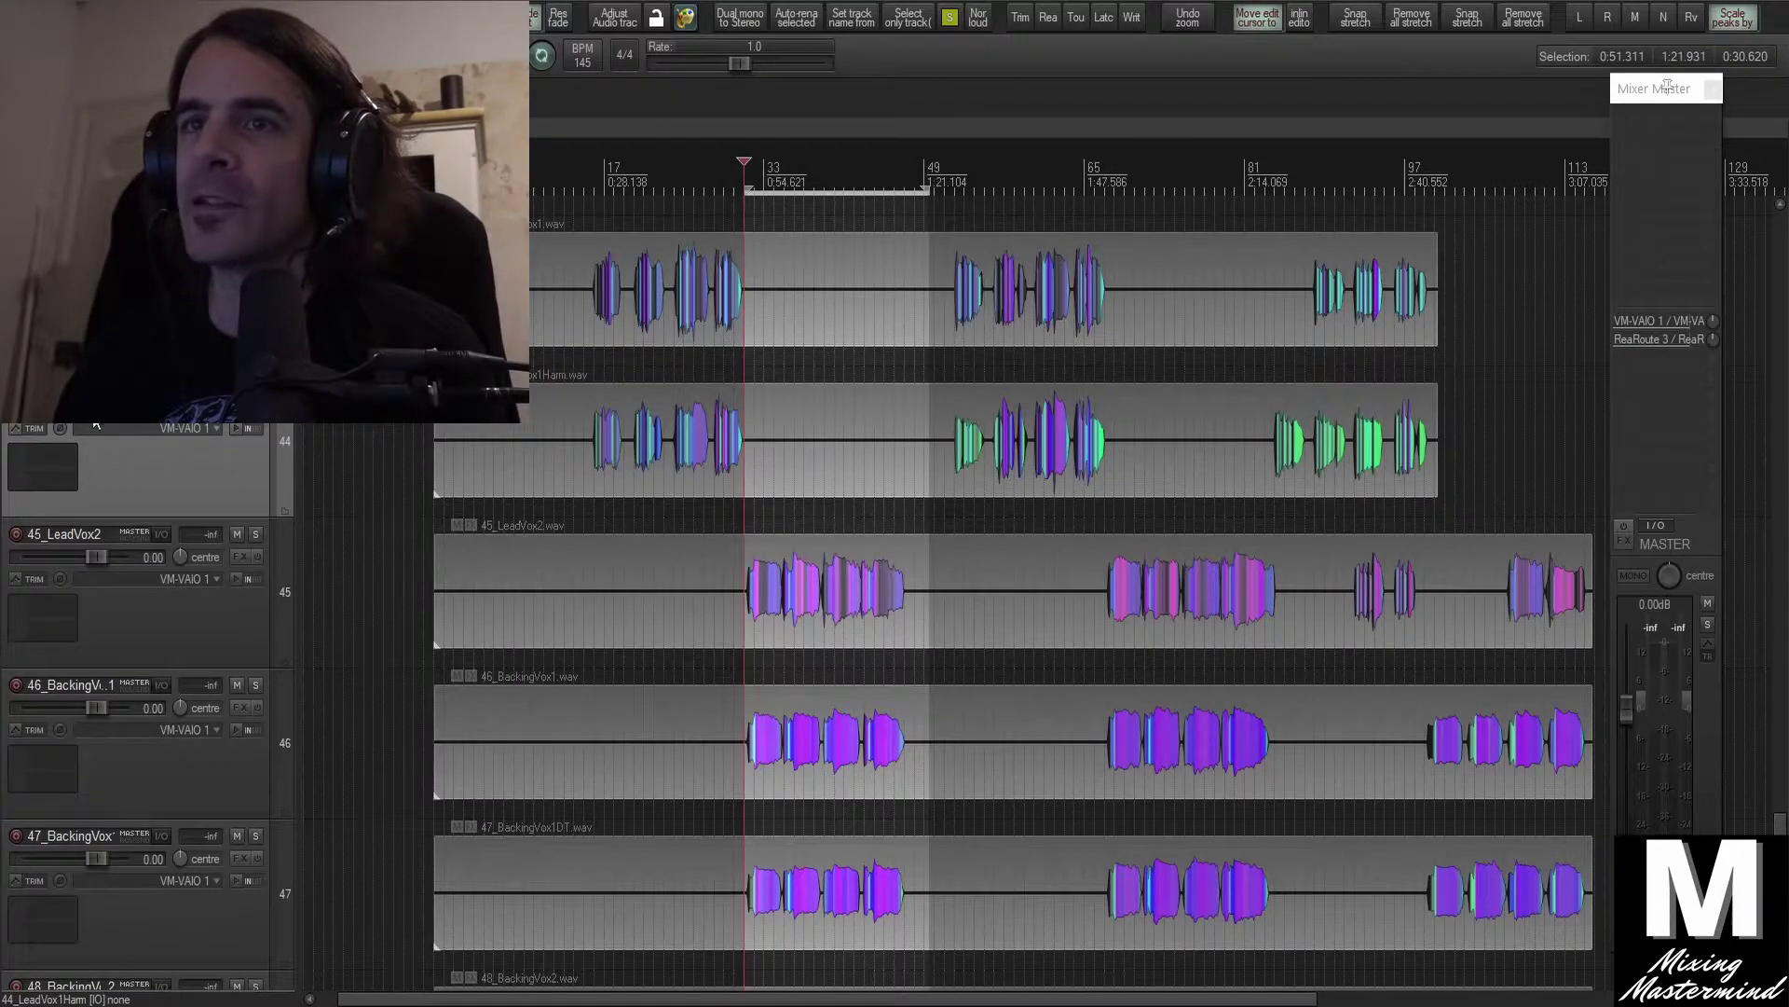
Look over the tracks, play the time selection to check the master level, and reset the master peak meter
mouse_move(92, 557)
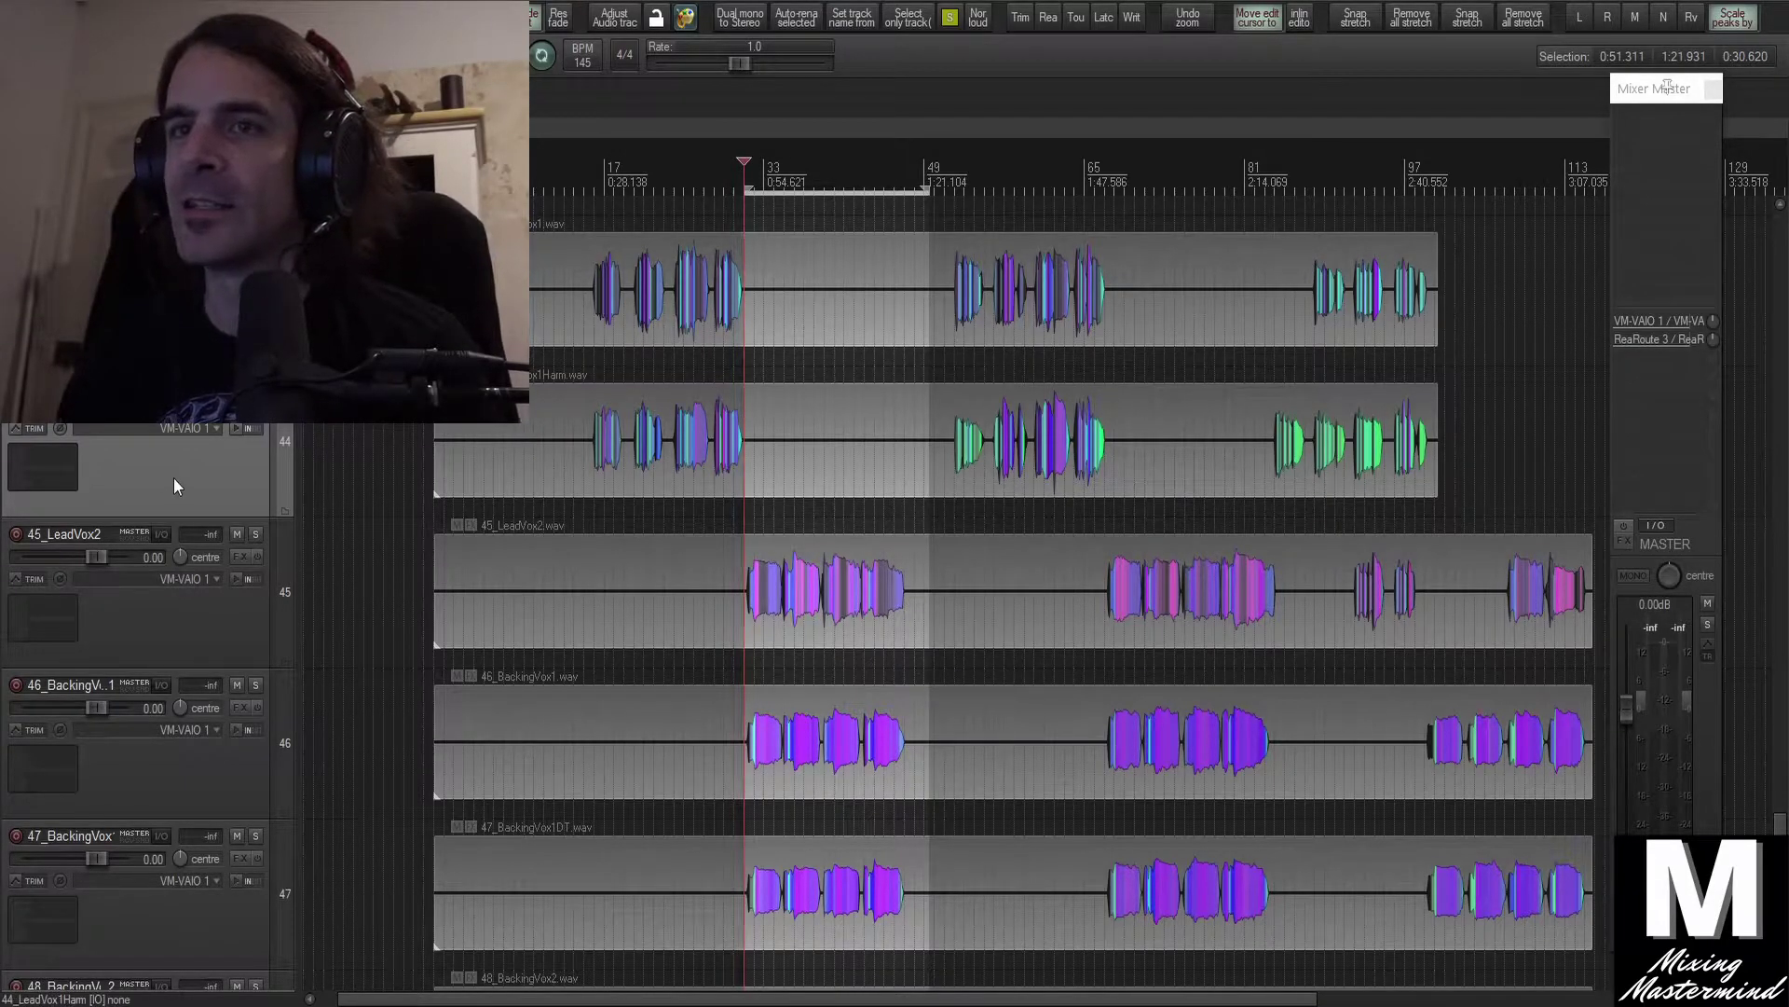
scroll(214, 545, up, 15)
scroll(231, 562, down, 6)
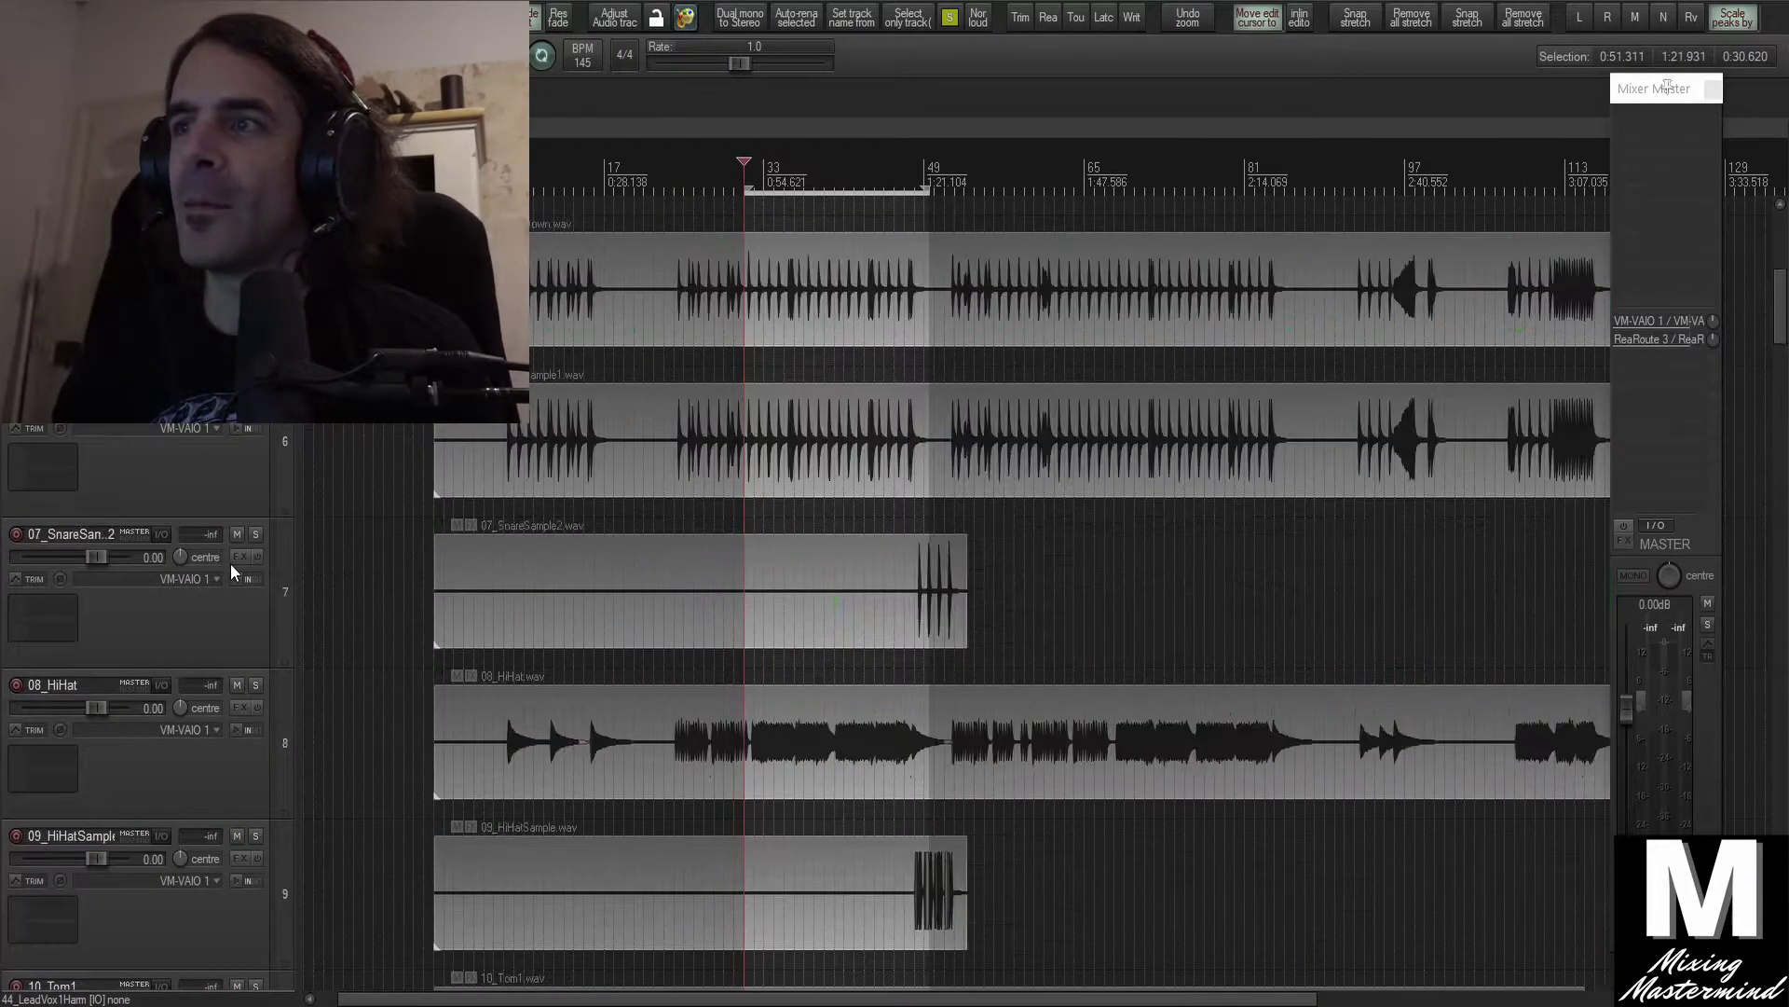
scroll(241, 609, down, 9)
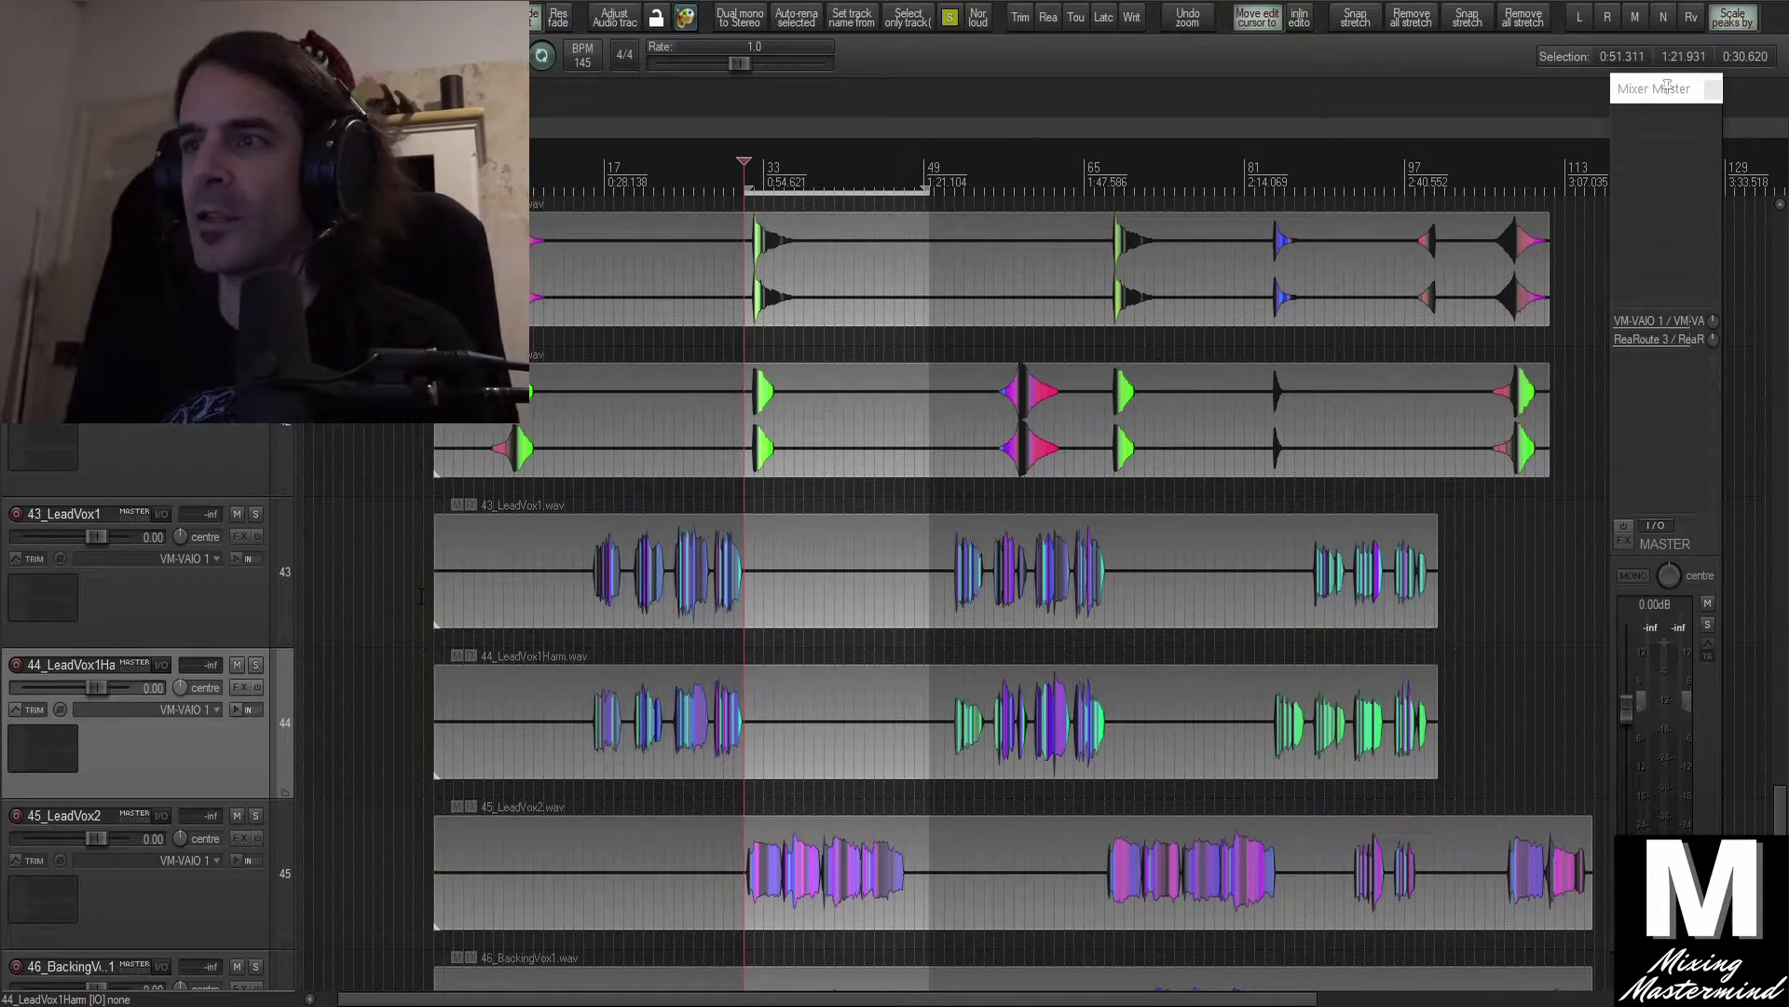
key(space)
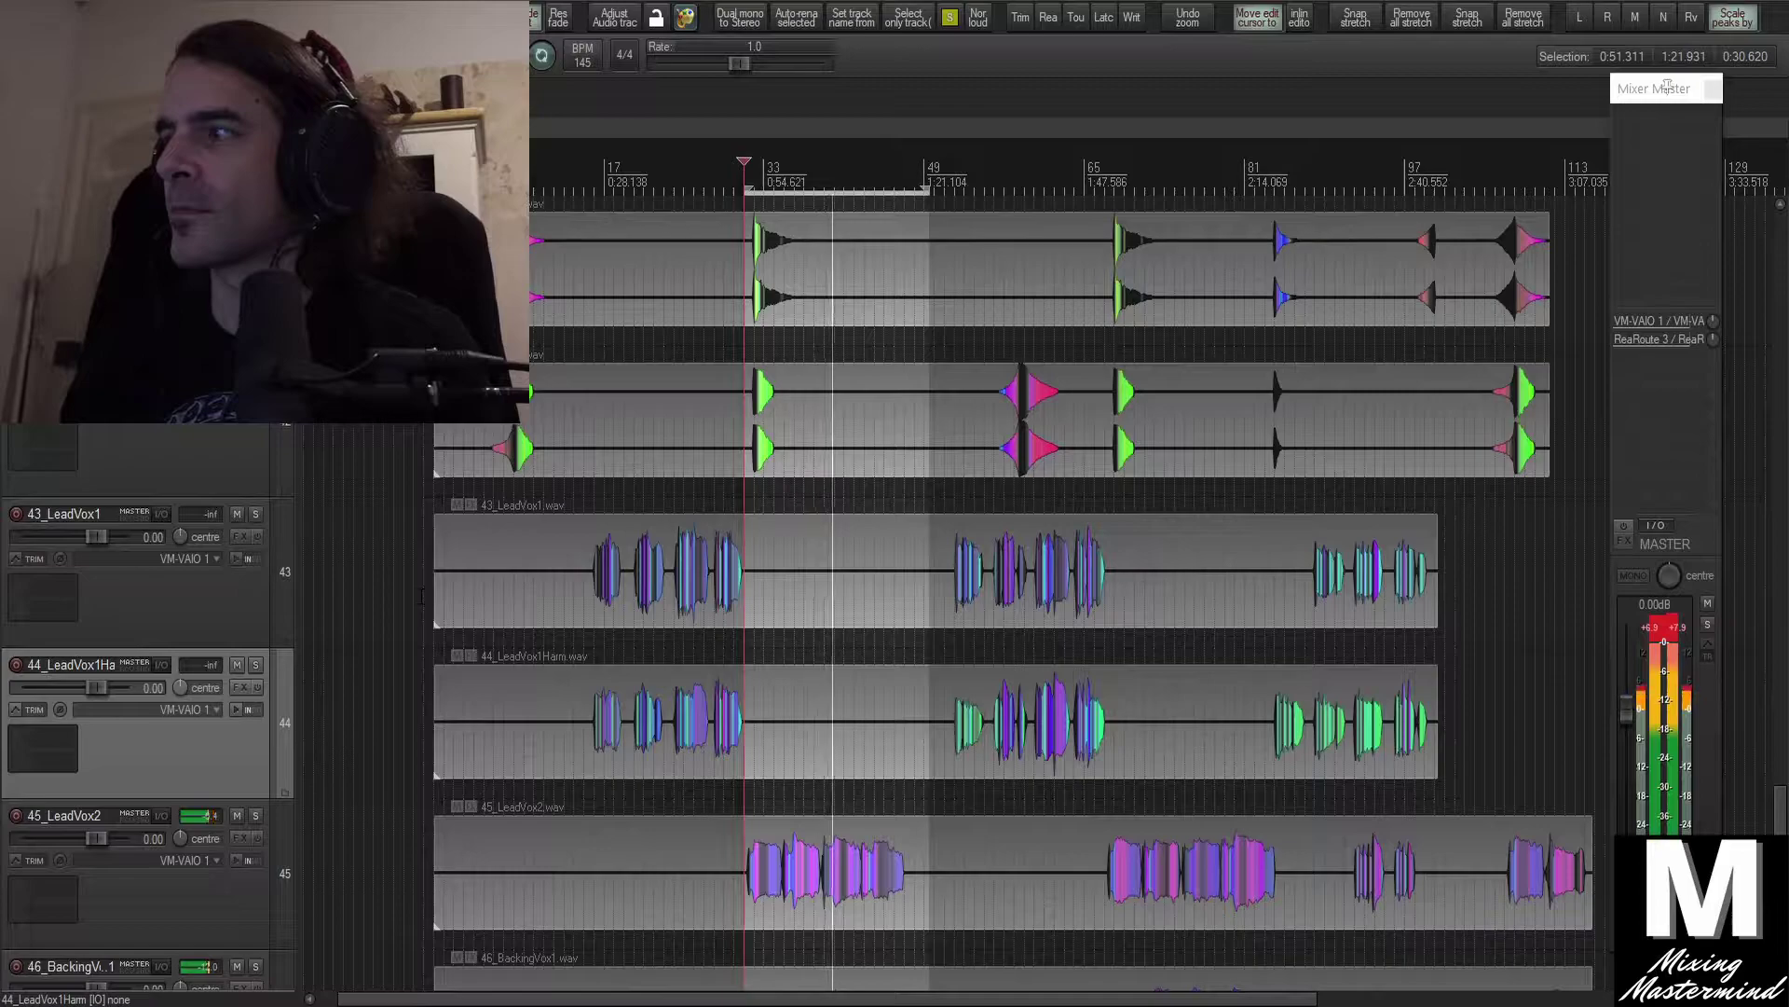
key(space)
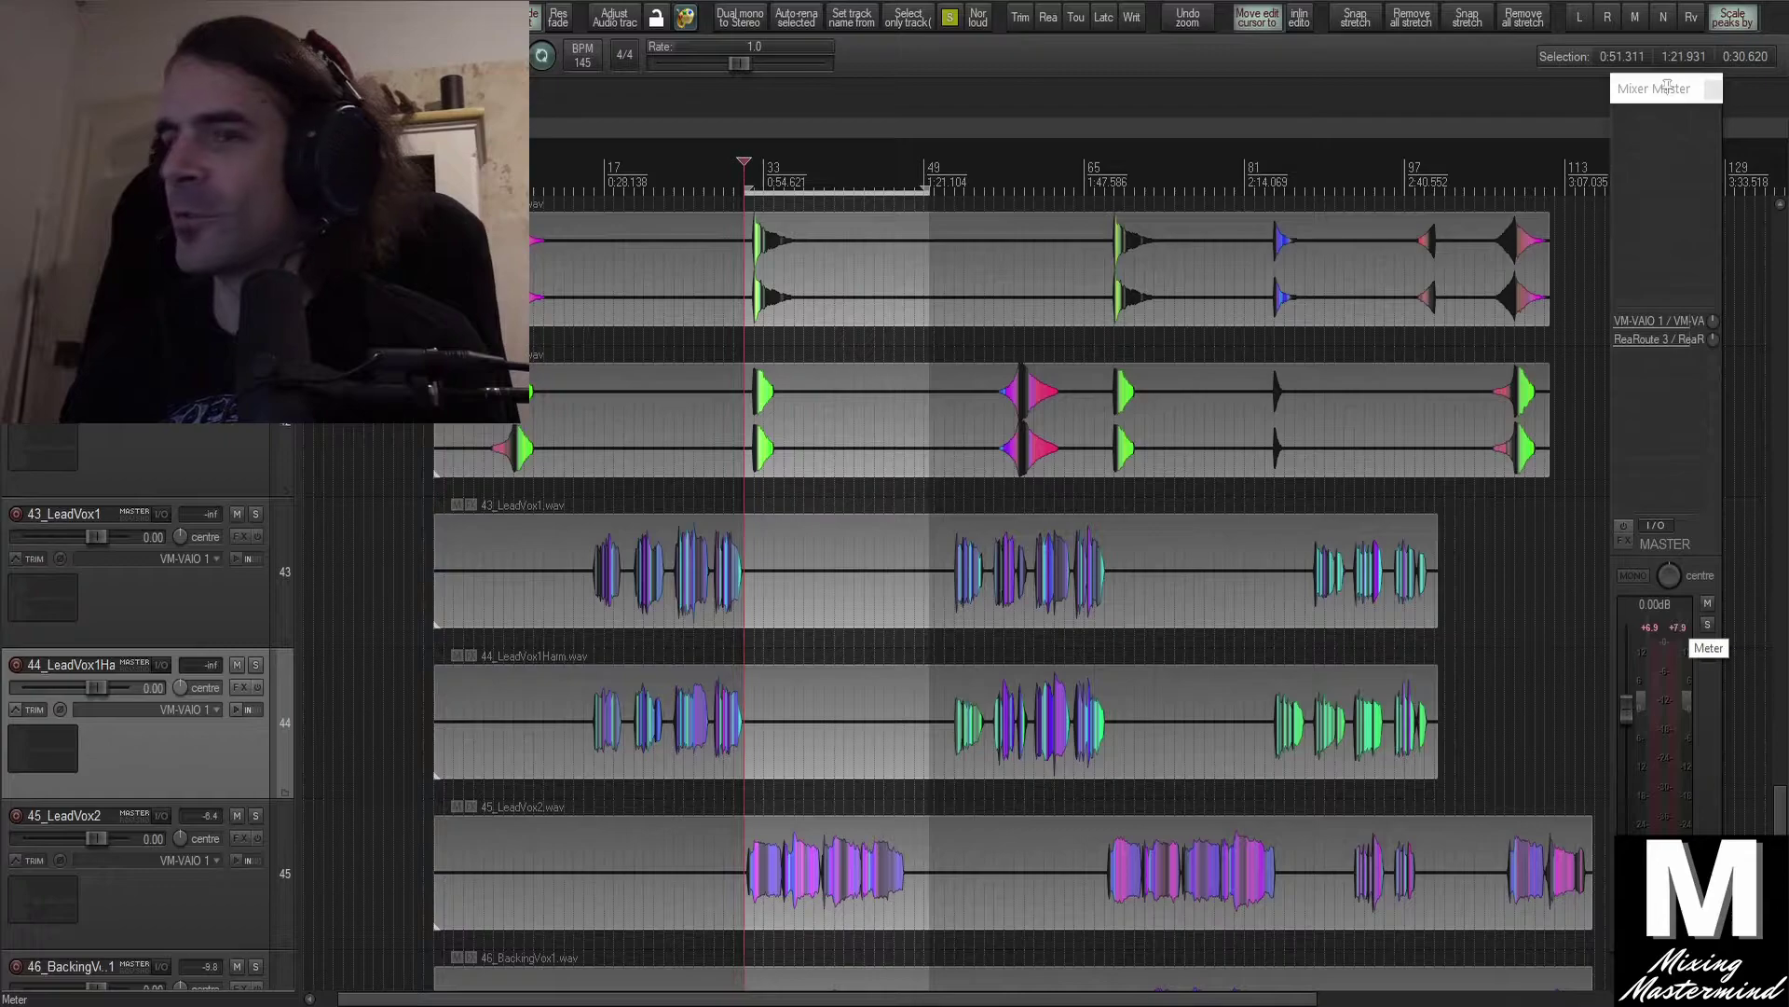
click(204, 601)
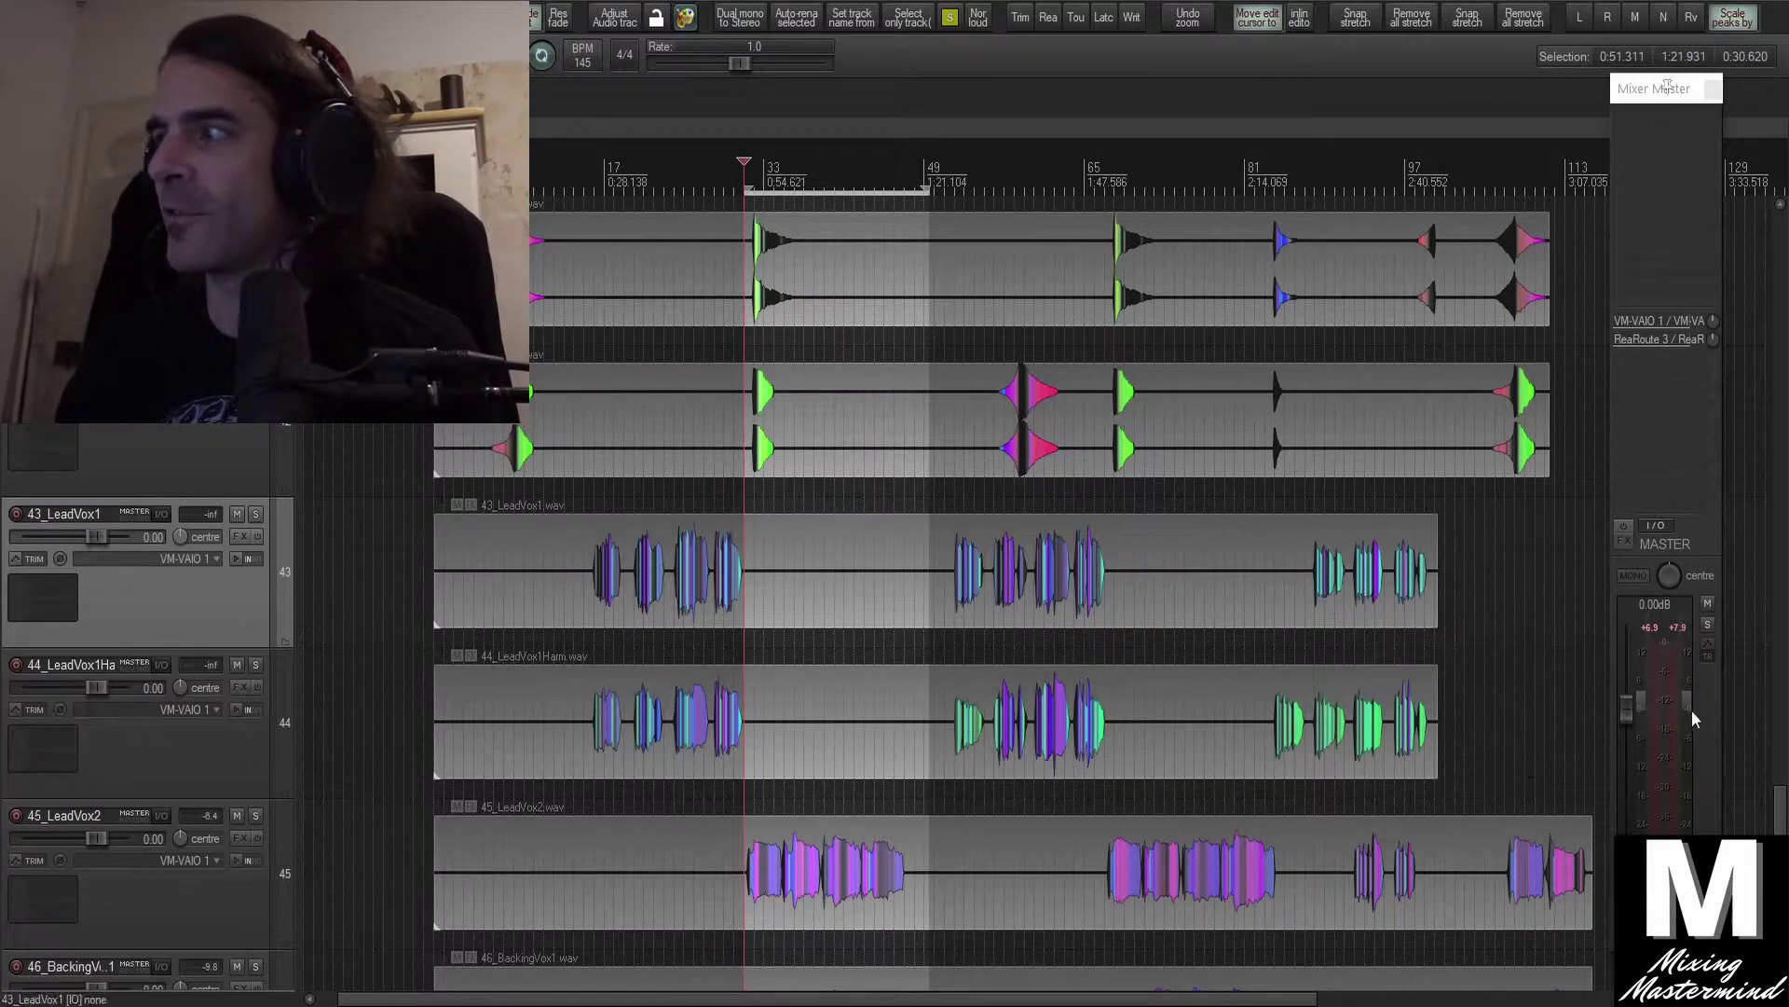
click(1651, 633)
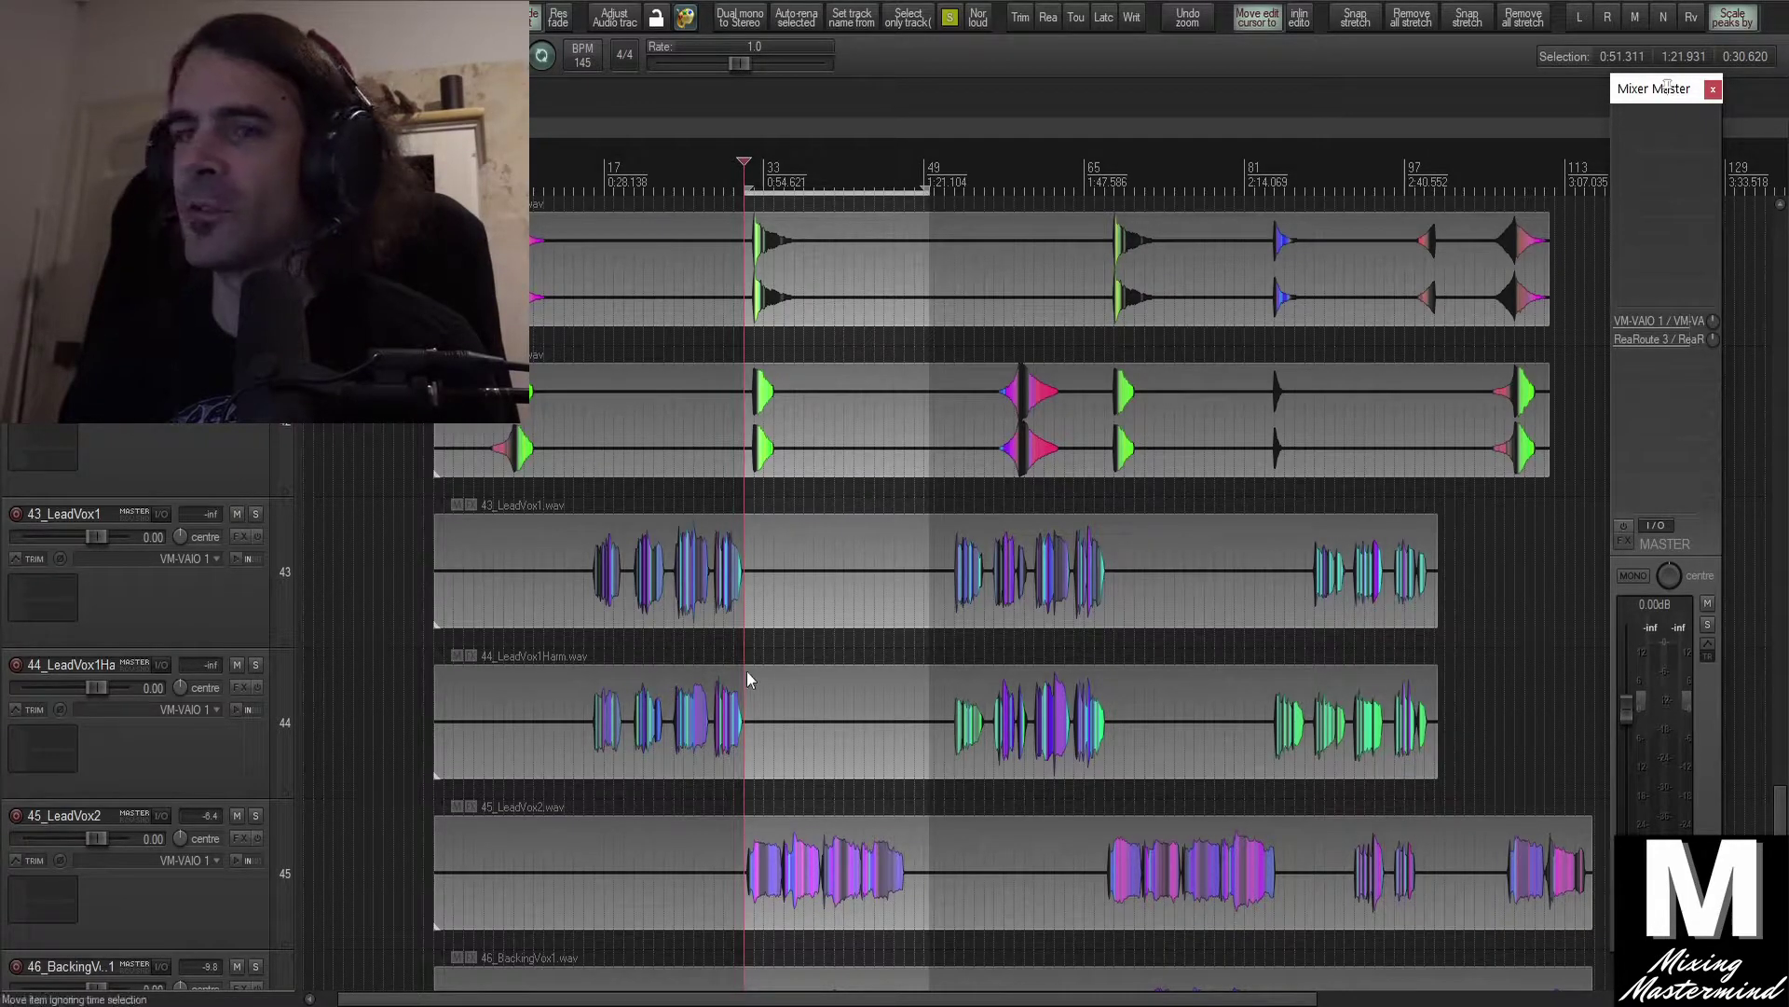
Open the mixer at its last tracks and move it clear of the Mixer Master window
click(208, 605)
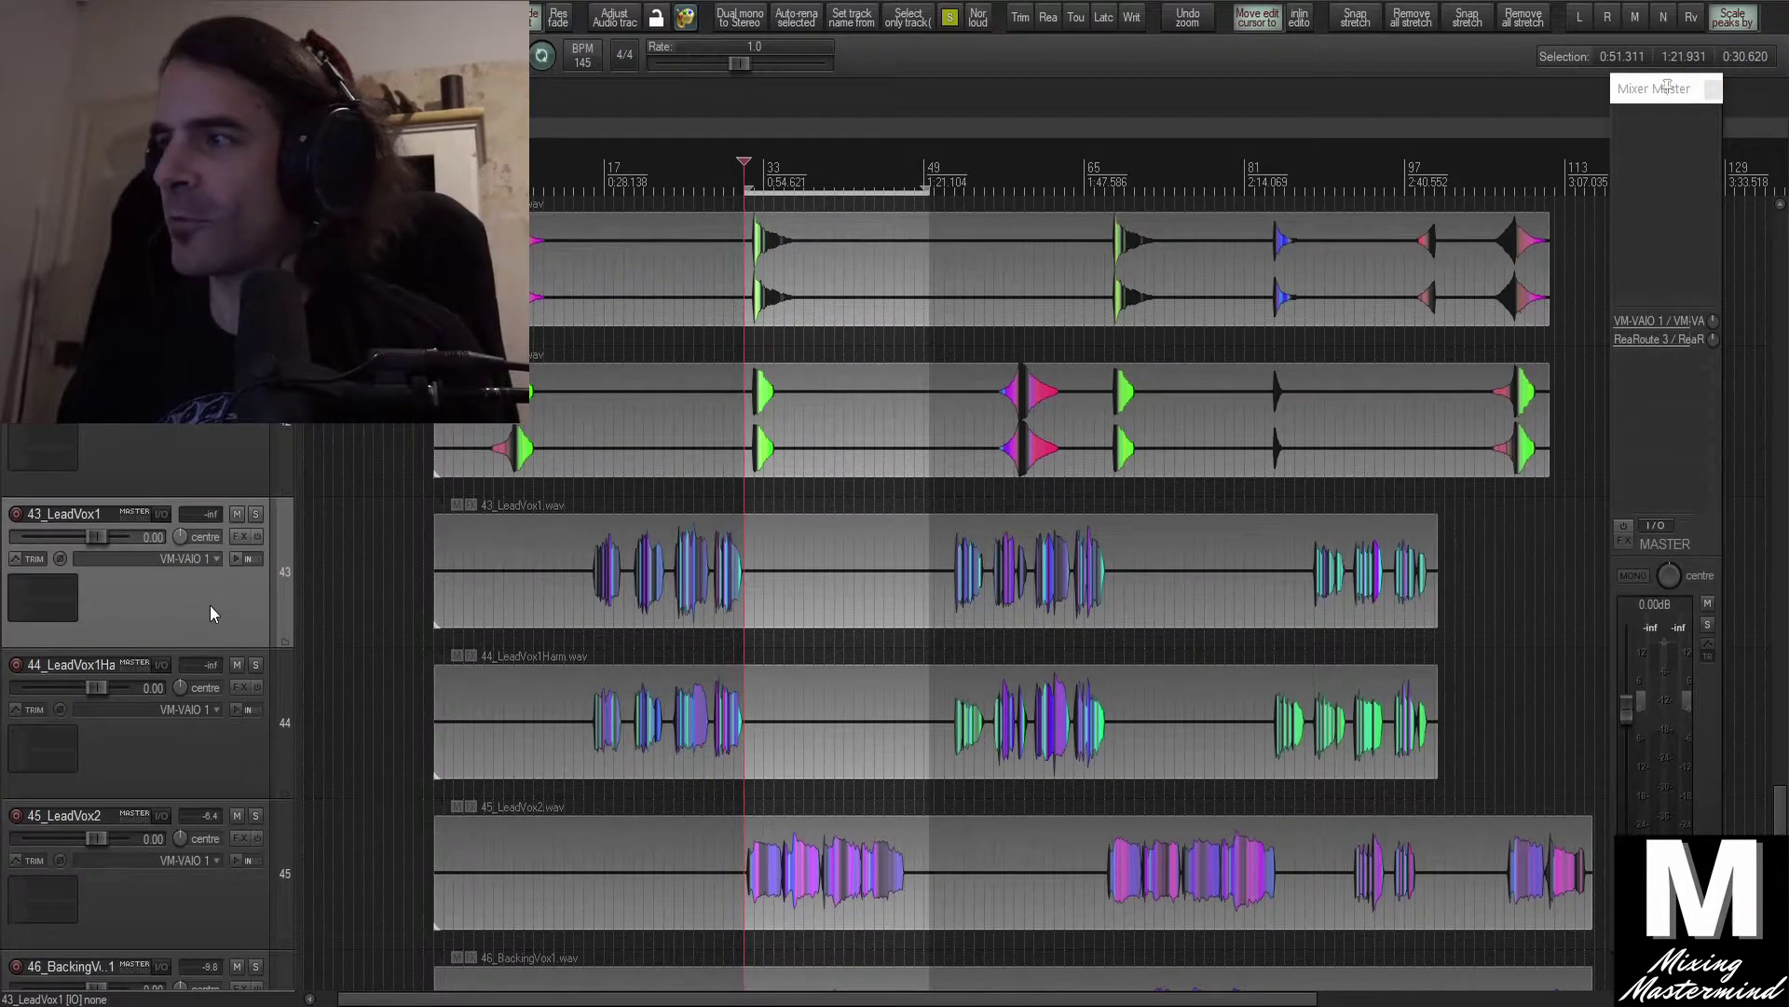
key(ctrl+m)
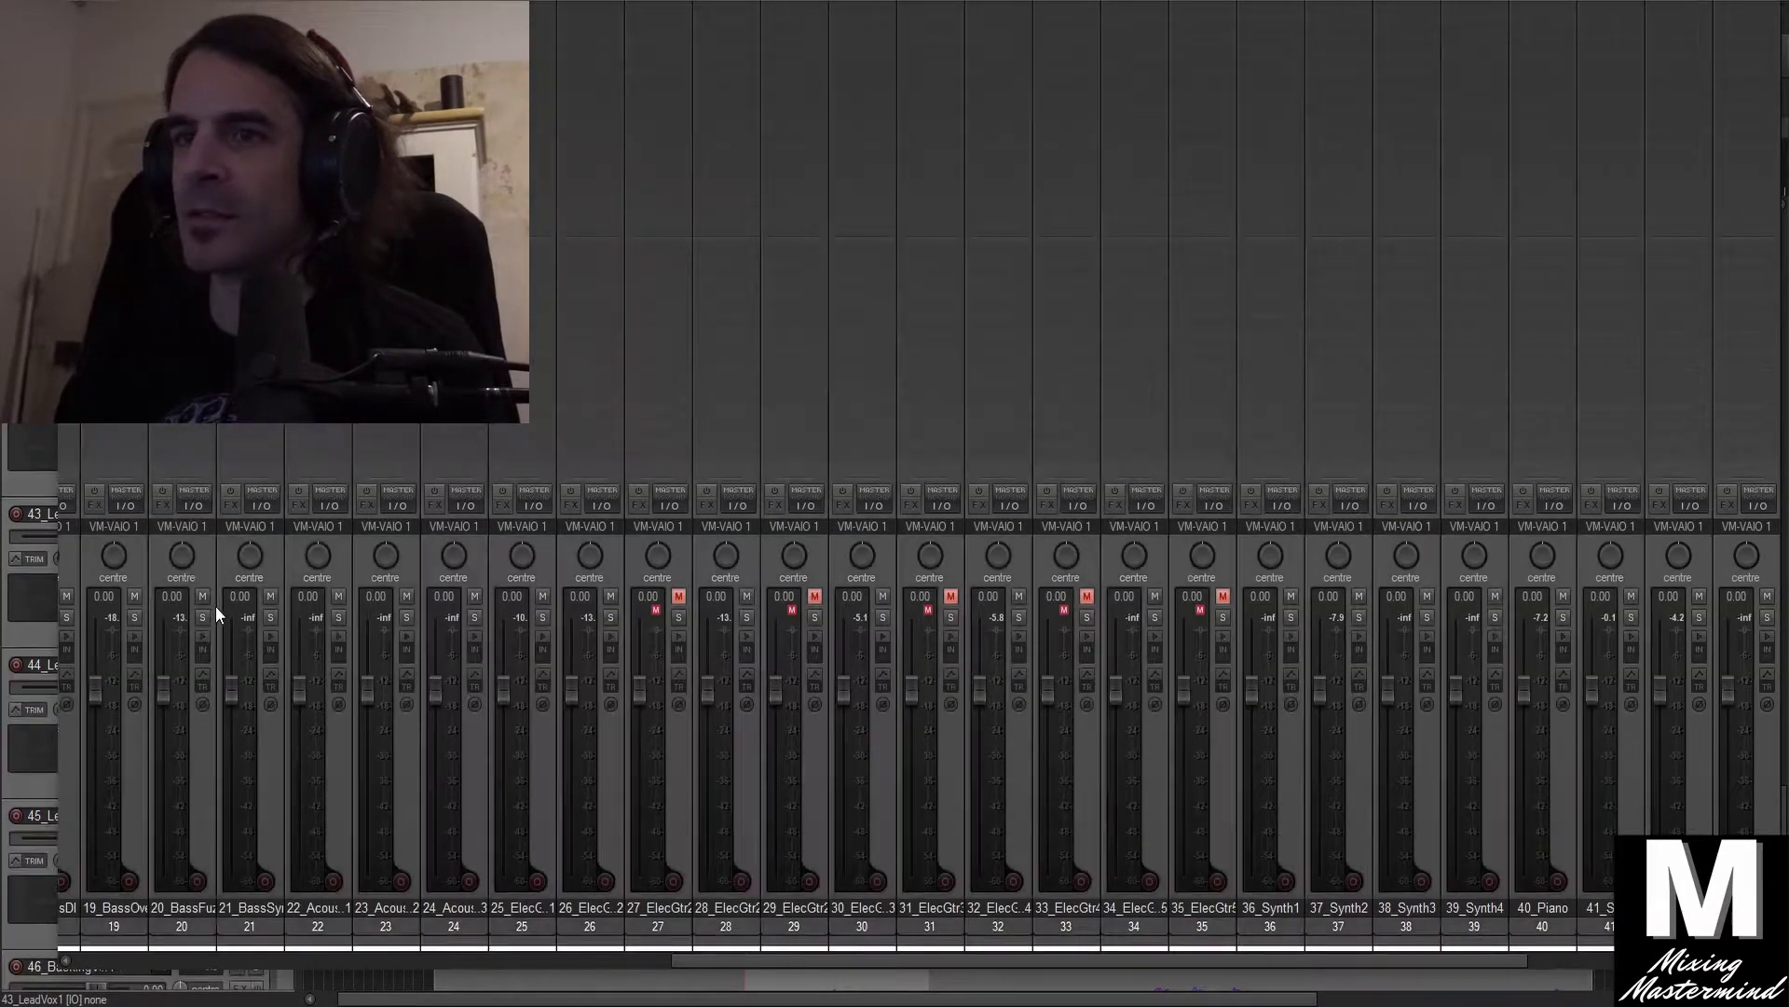
drag(1032, 960, 1591, 960)
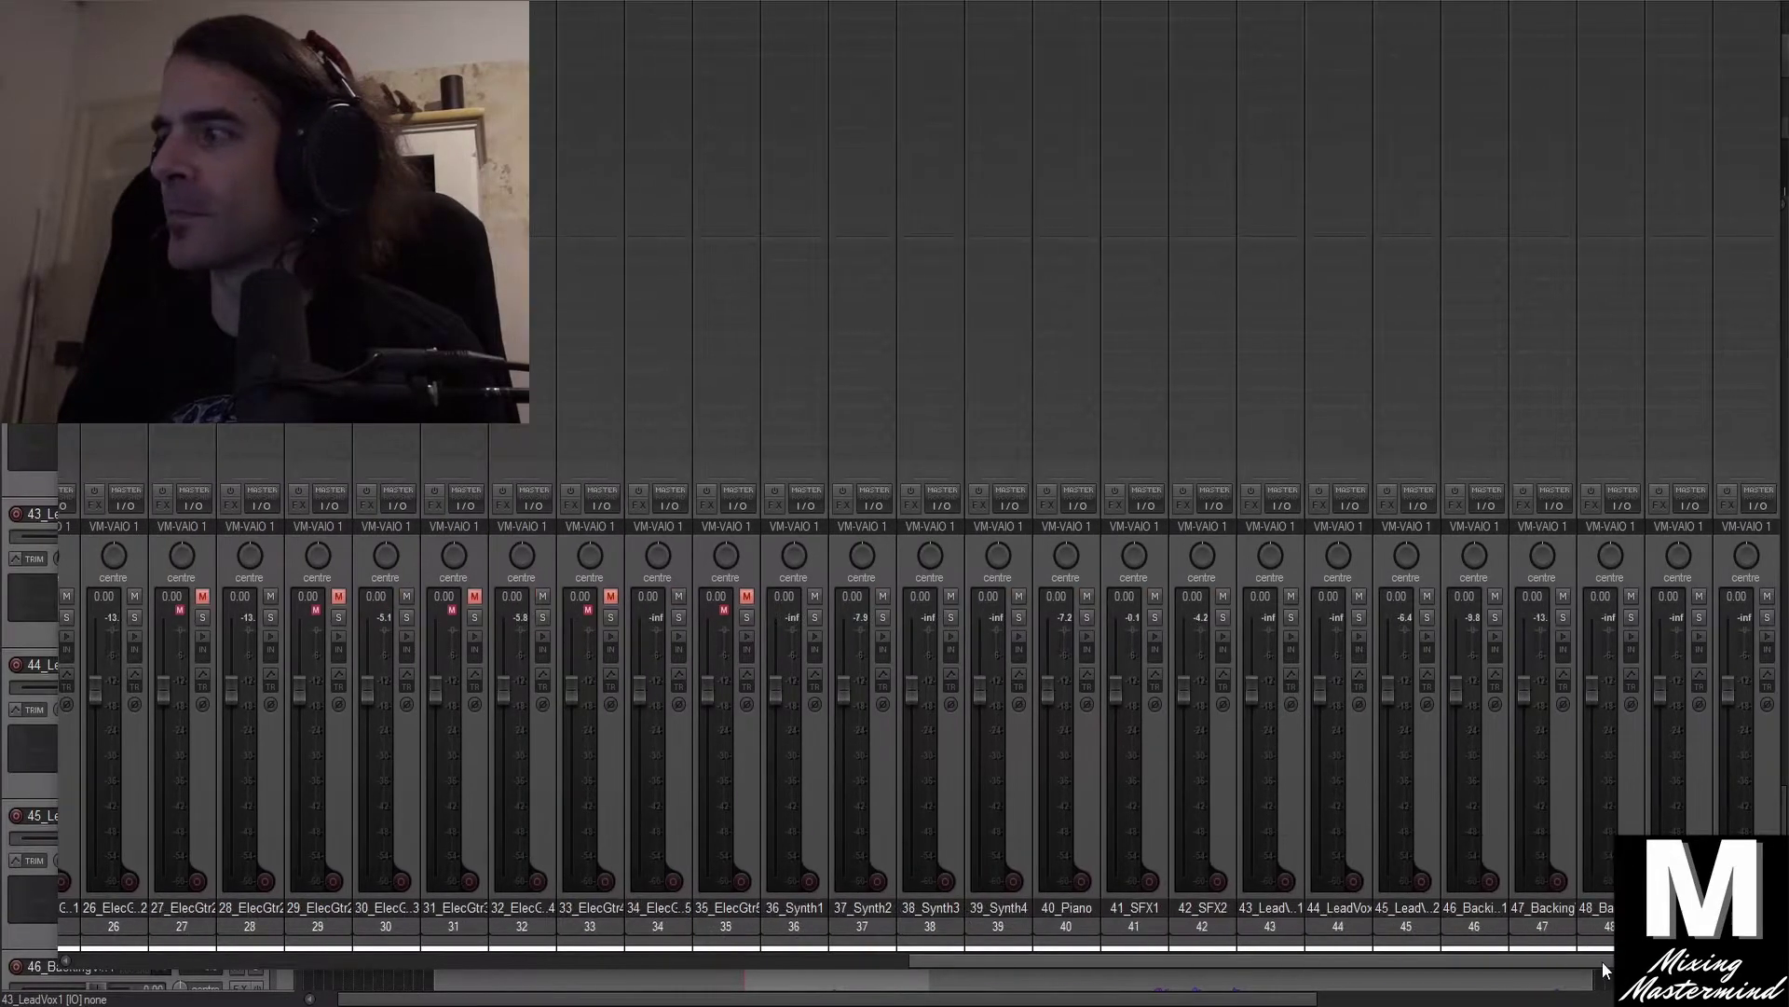
drag(1449, 3, 1261, 4)
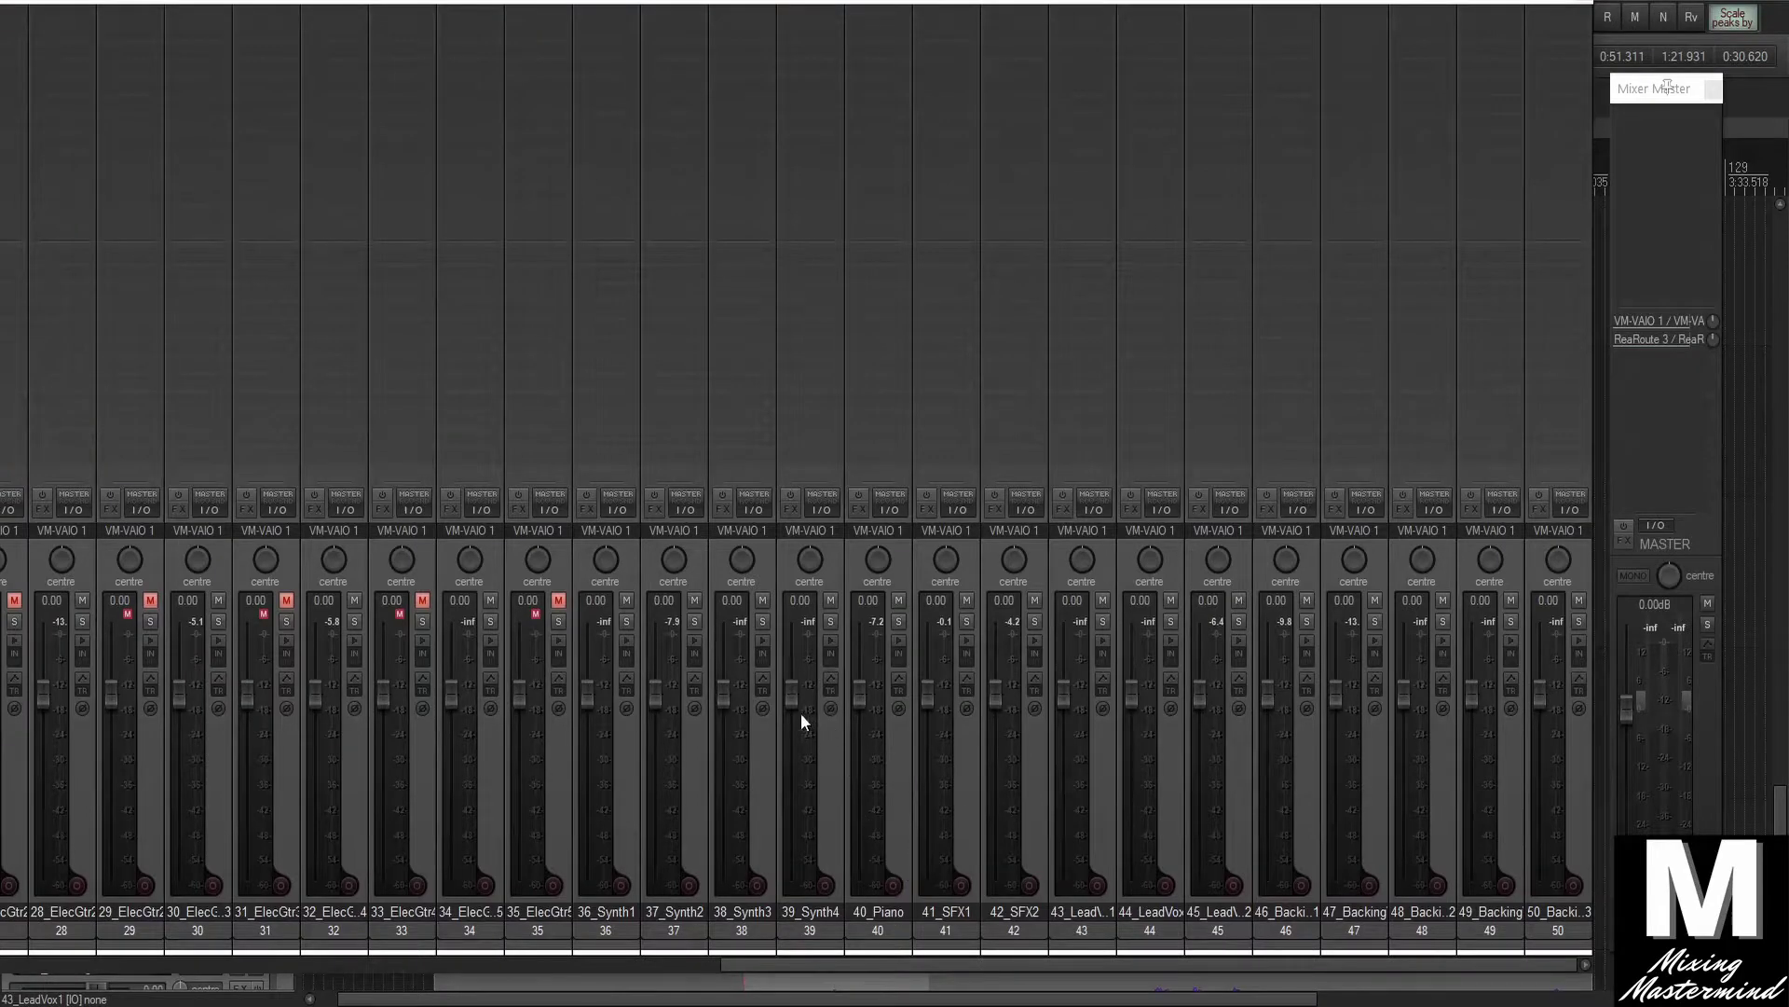
Play the time selection while lowering all track faders together to -14.2 dB, and stop playback
drag(790, 696, 792, 757)
key(space)
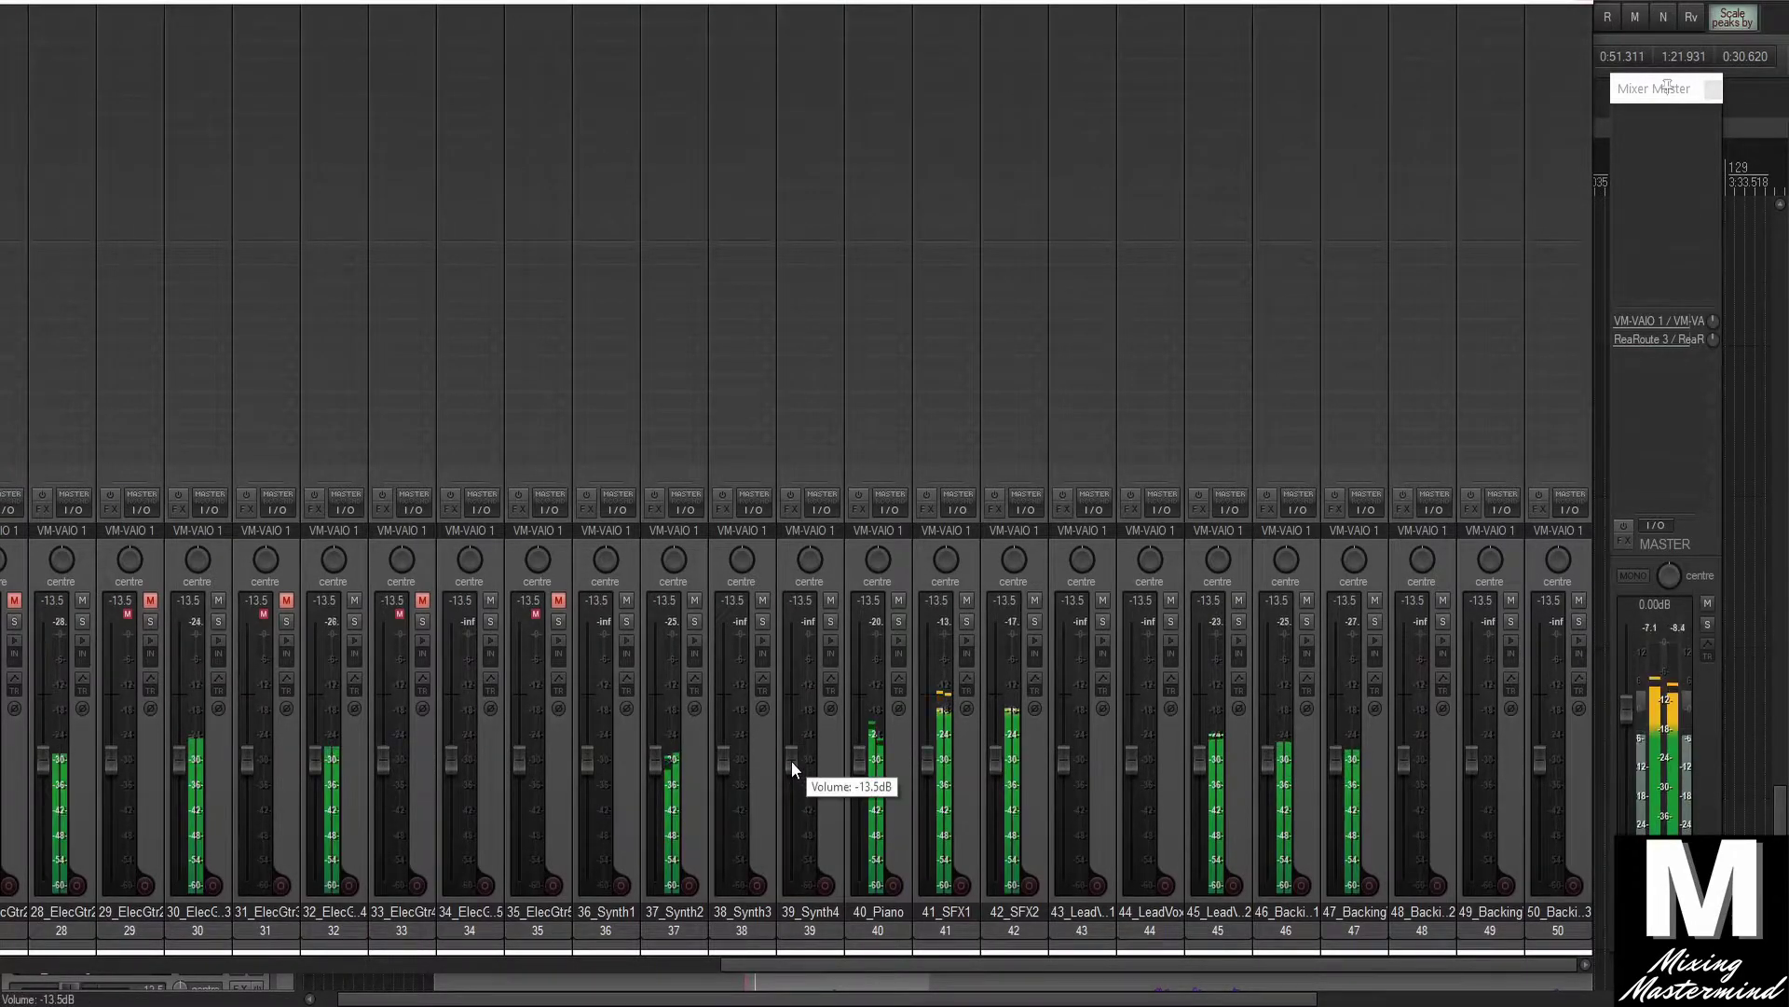
drag(792, 760, 791, 763)
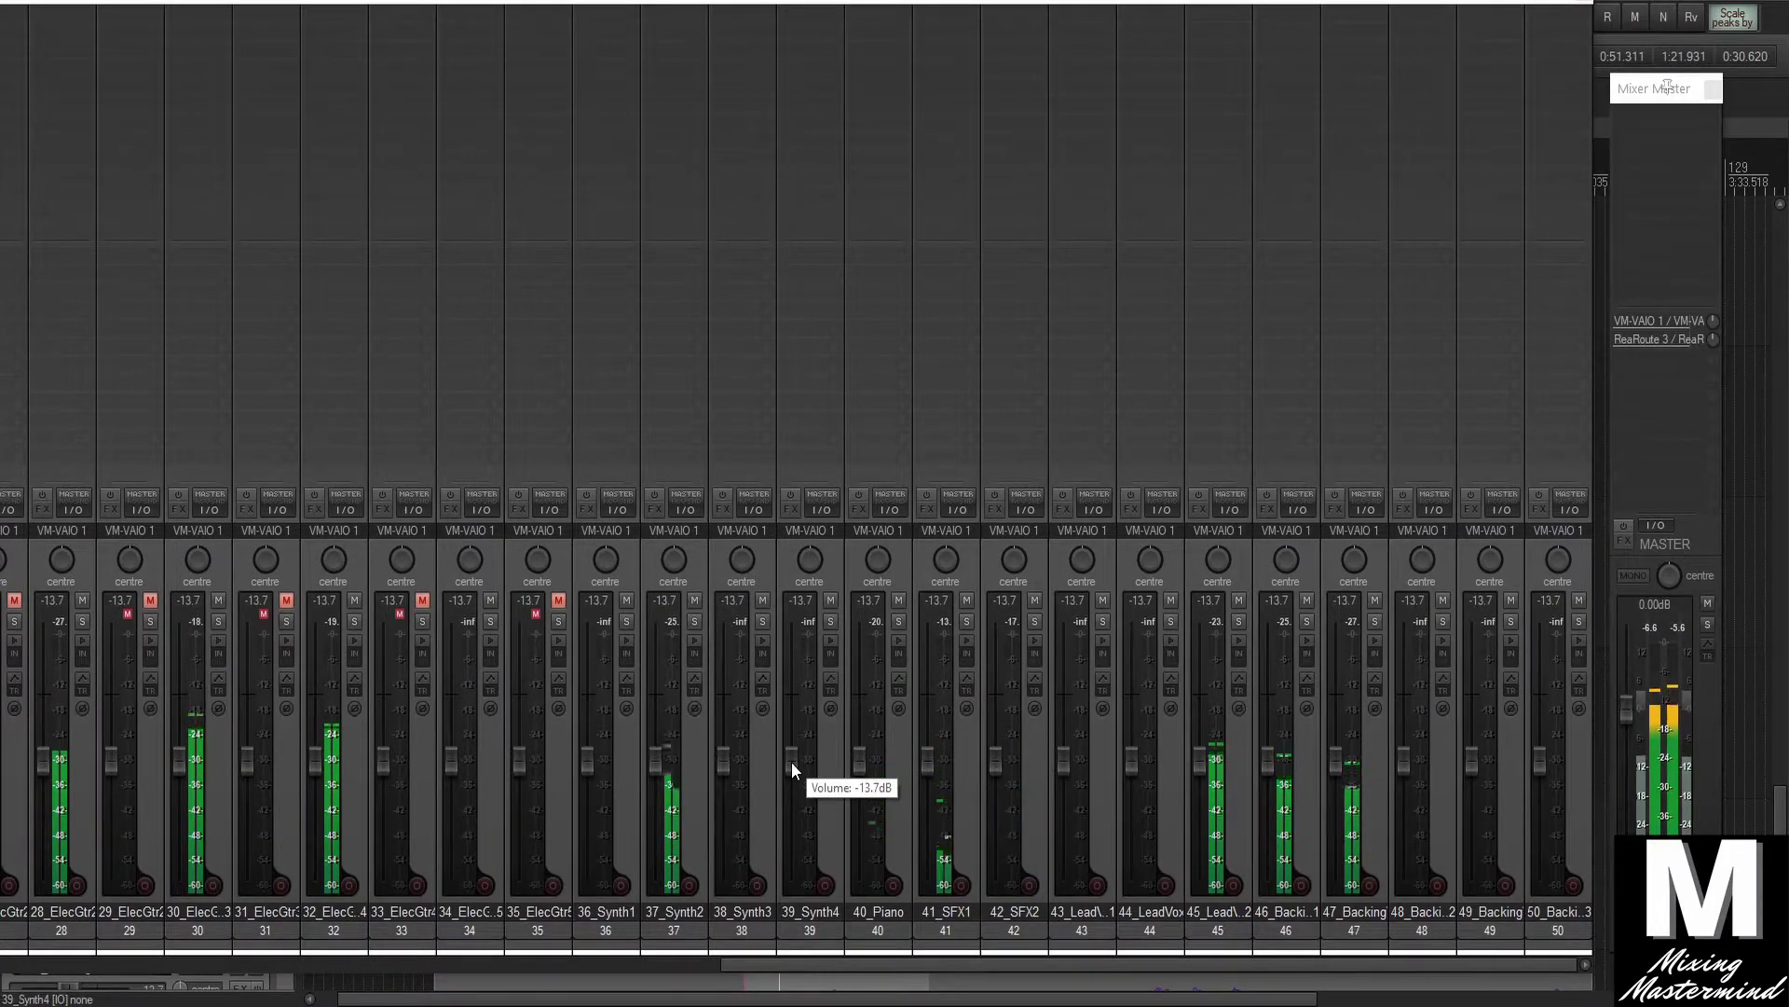
drag(791, 762, 791, 763)
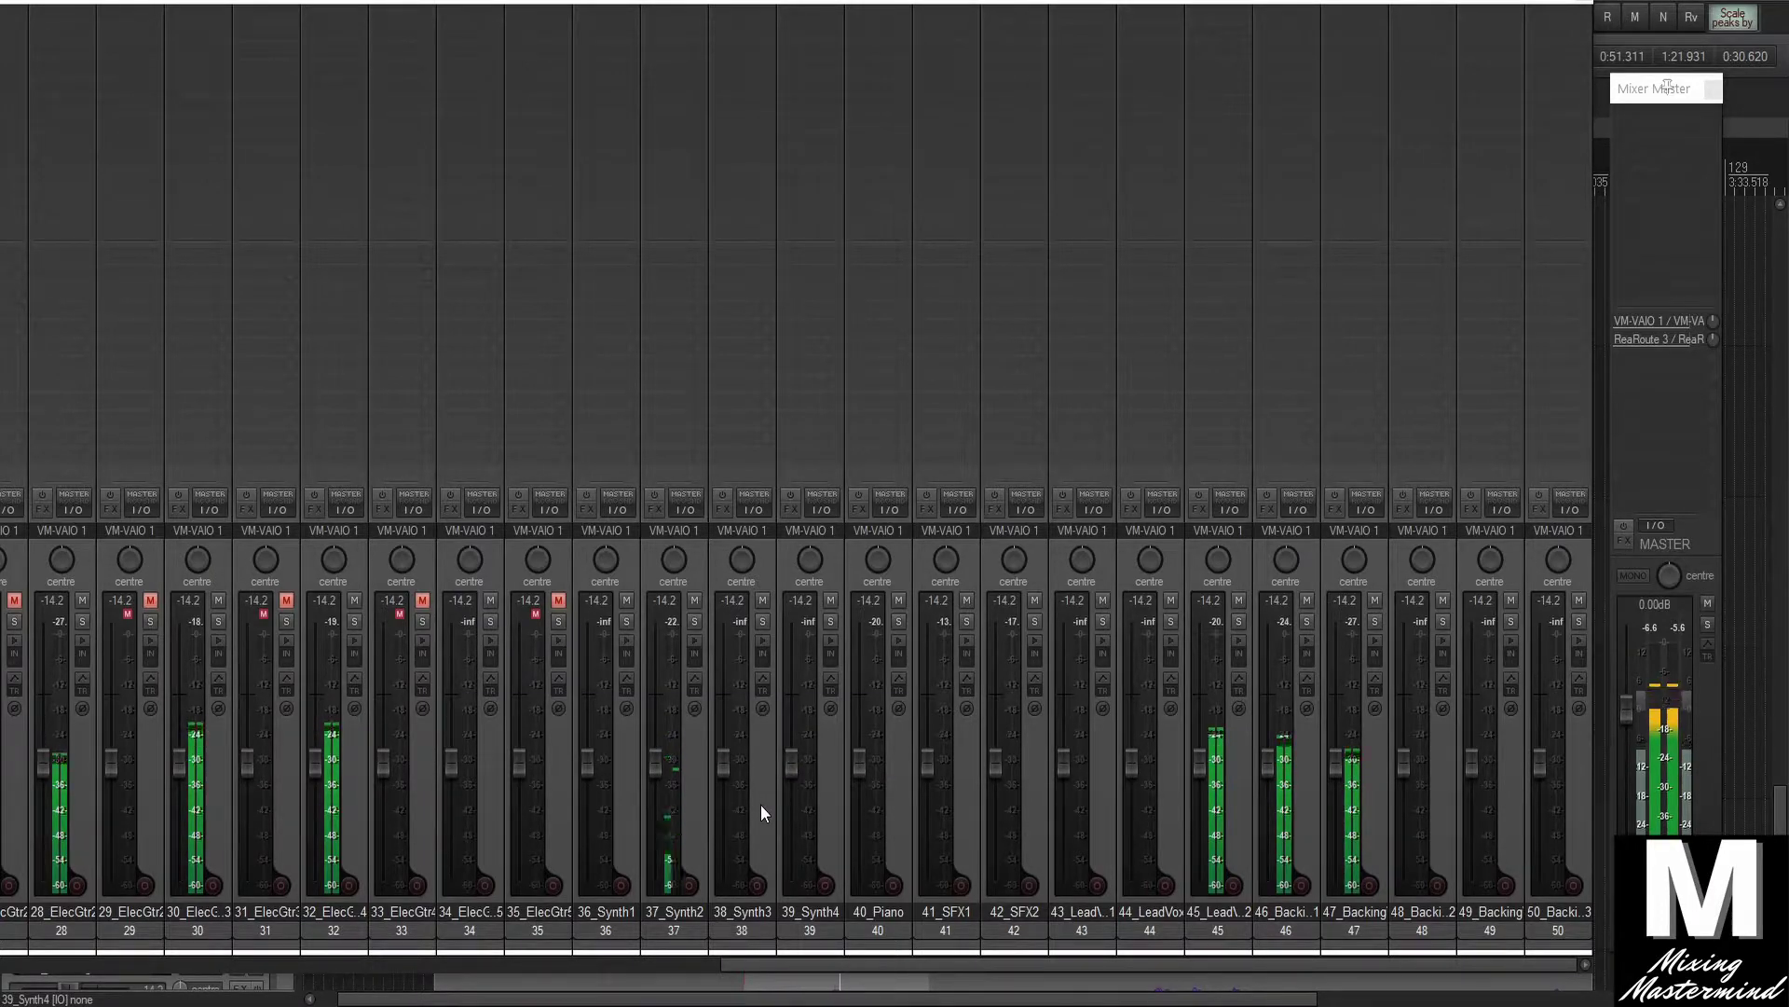
key(space)
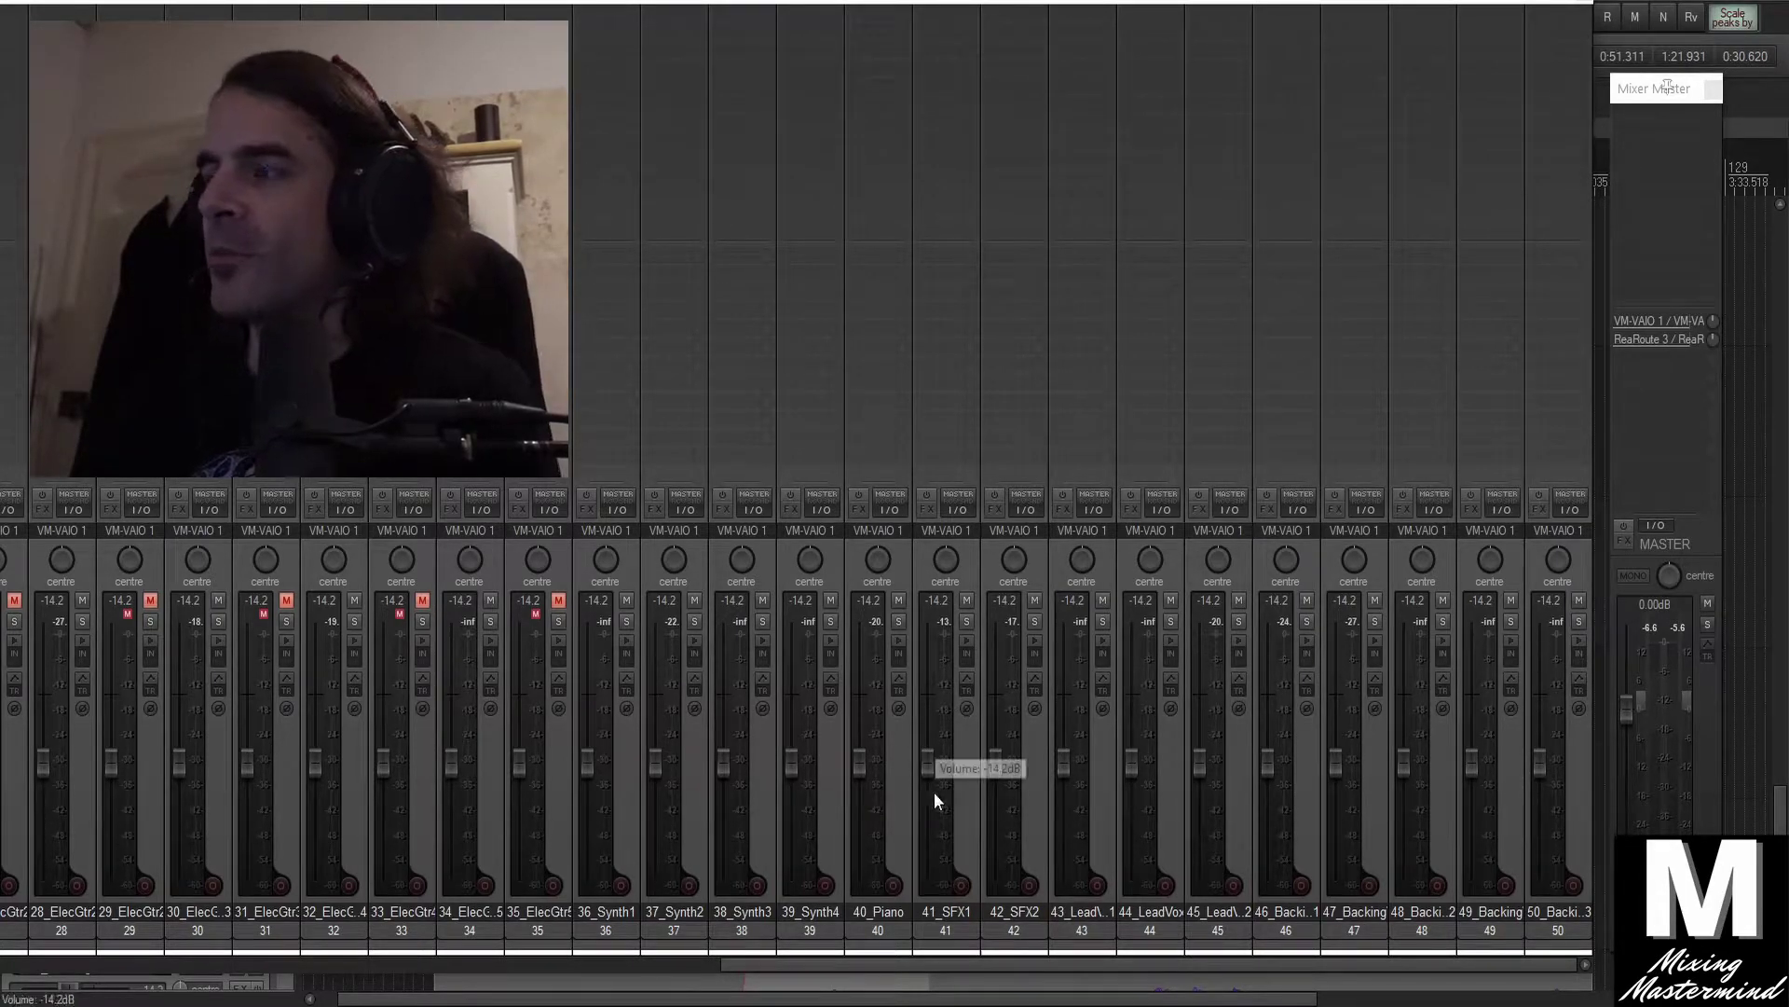
Reposition the Mixer Master window beside the track mixer and clear the master peak readings
click(1658, 117)
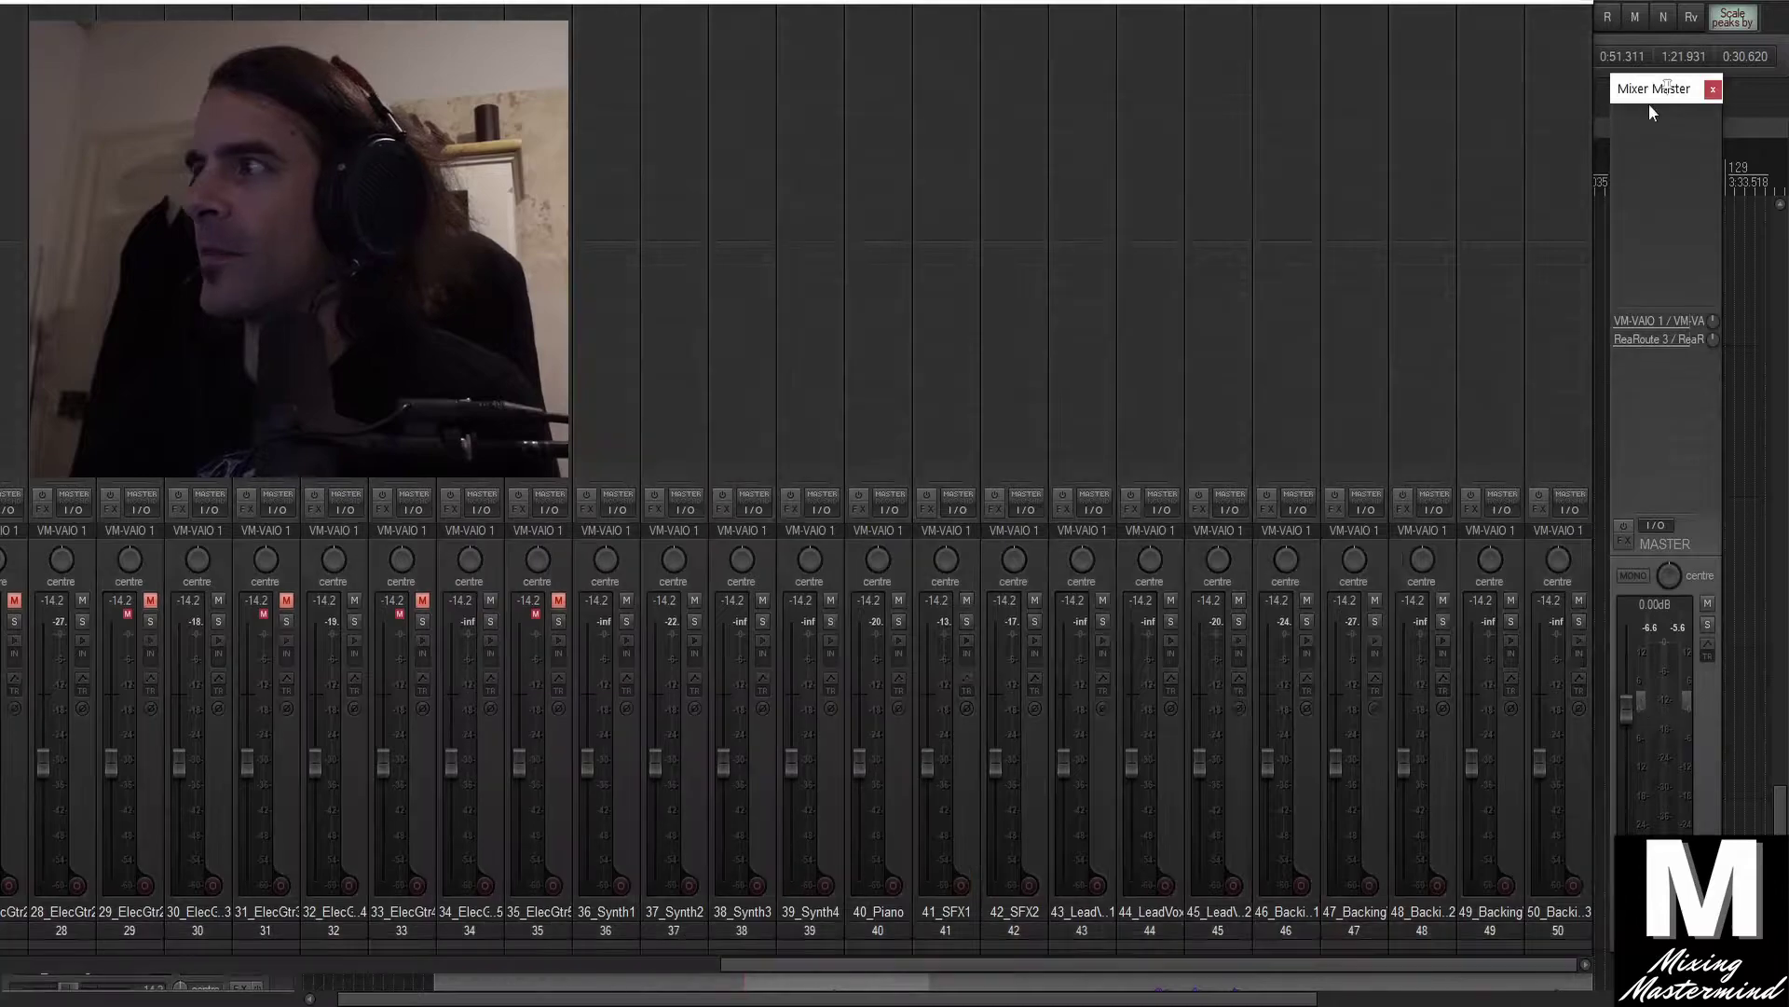
drag(1648, 98, 1665, 30)
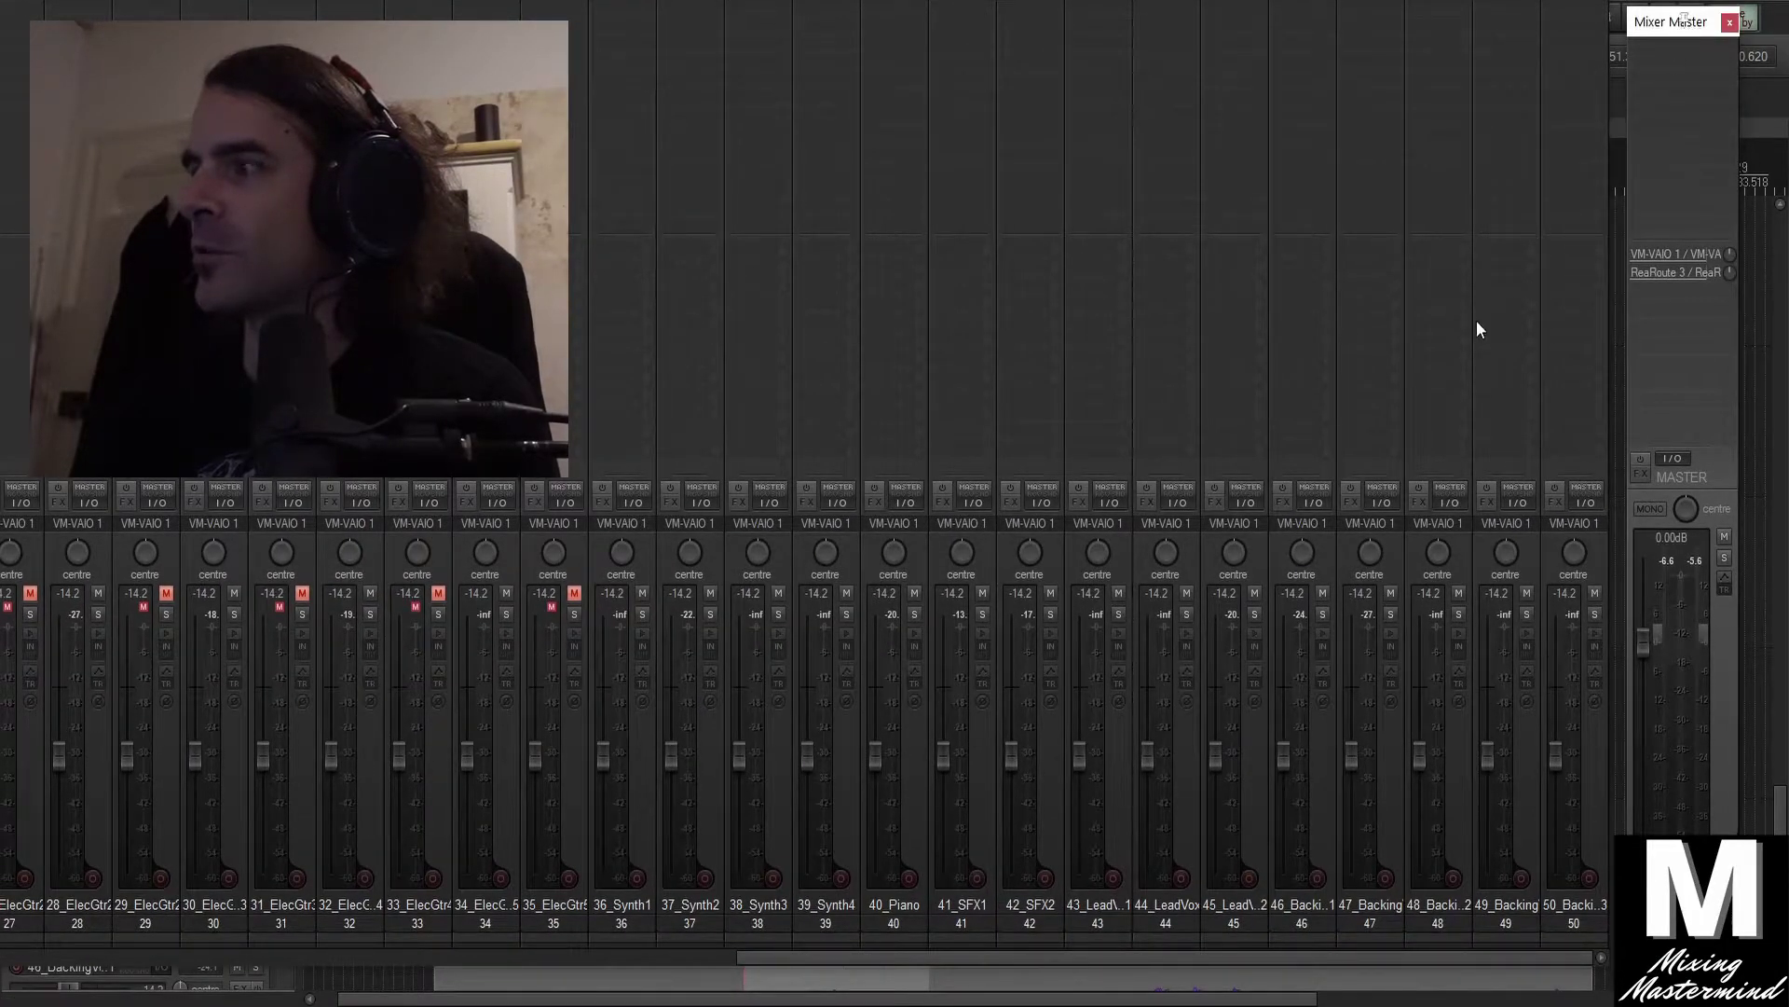
click(981, 837)
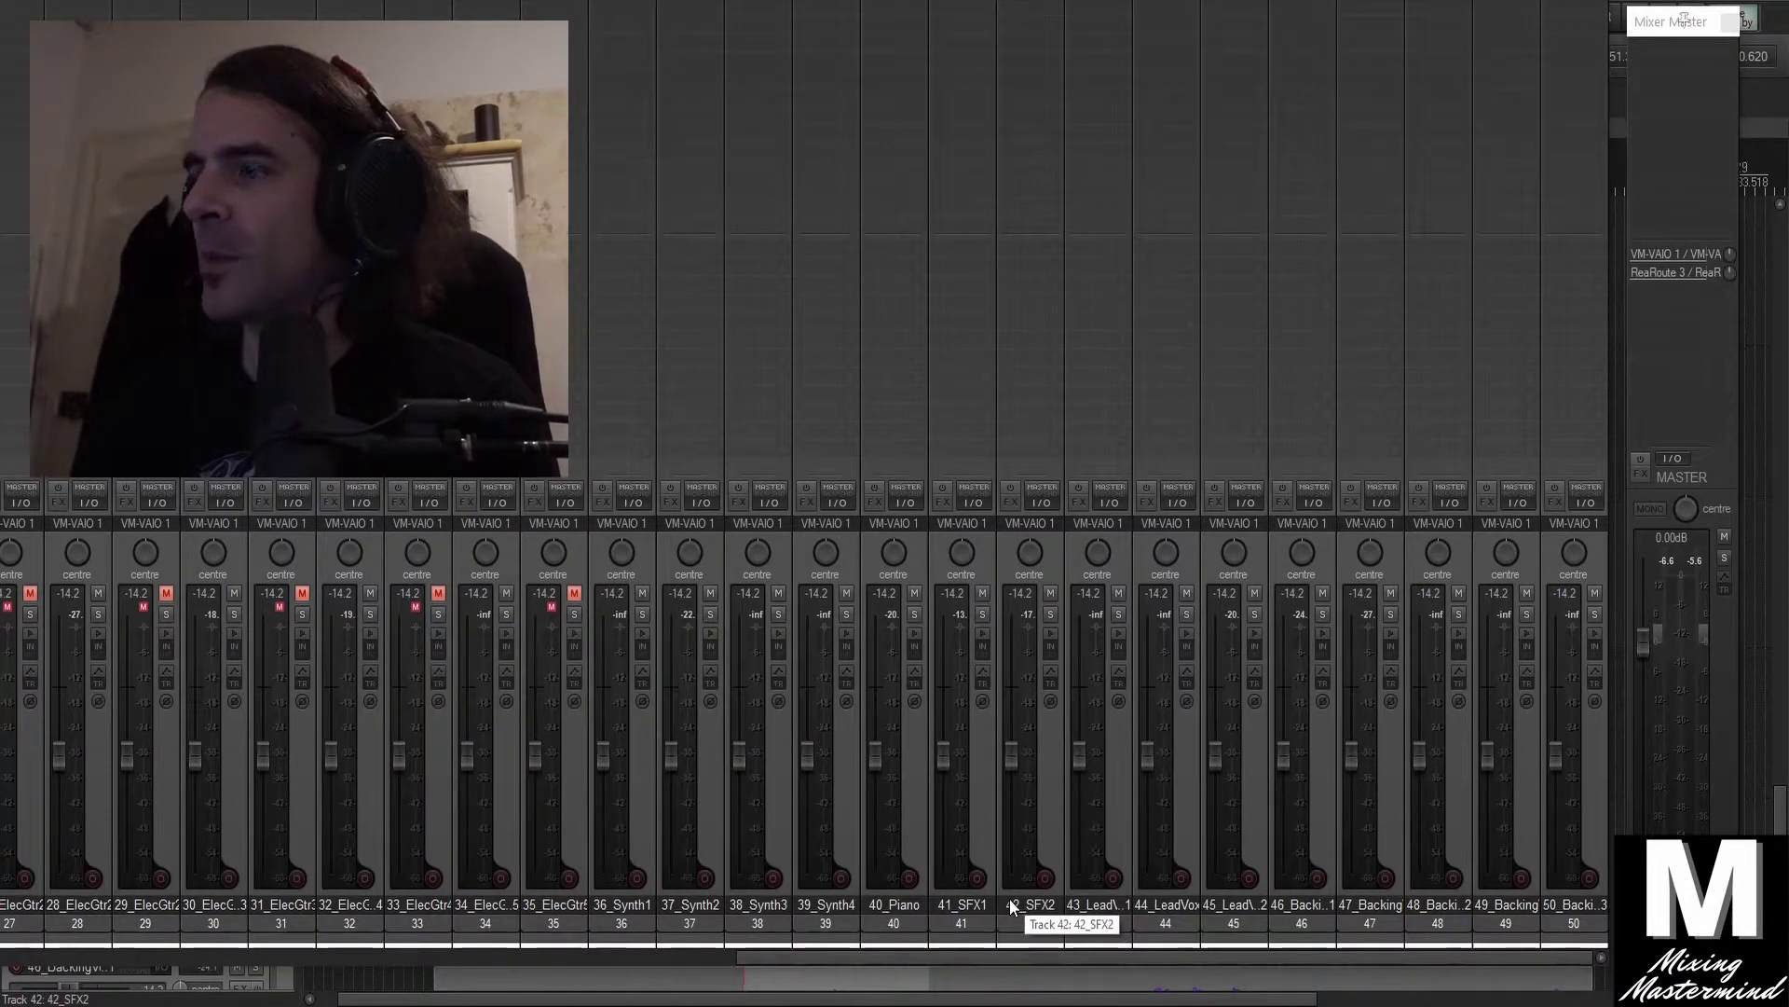
drag(797, 956, 629, 955)
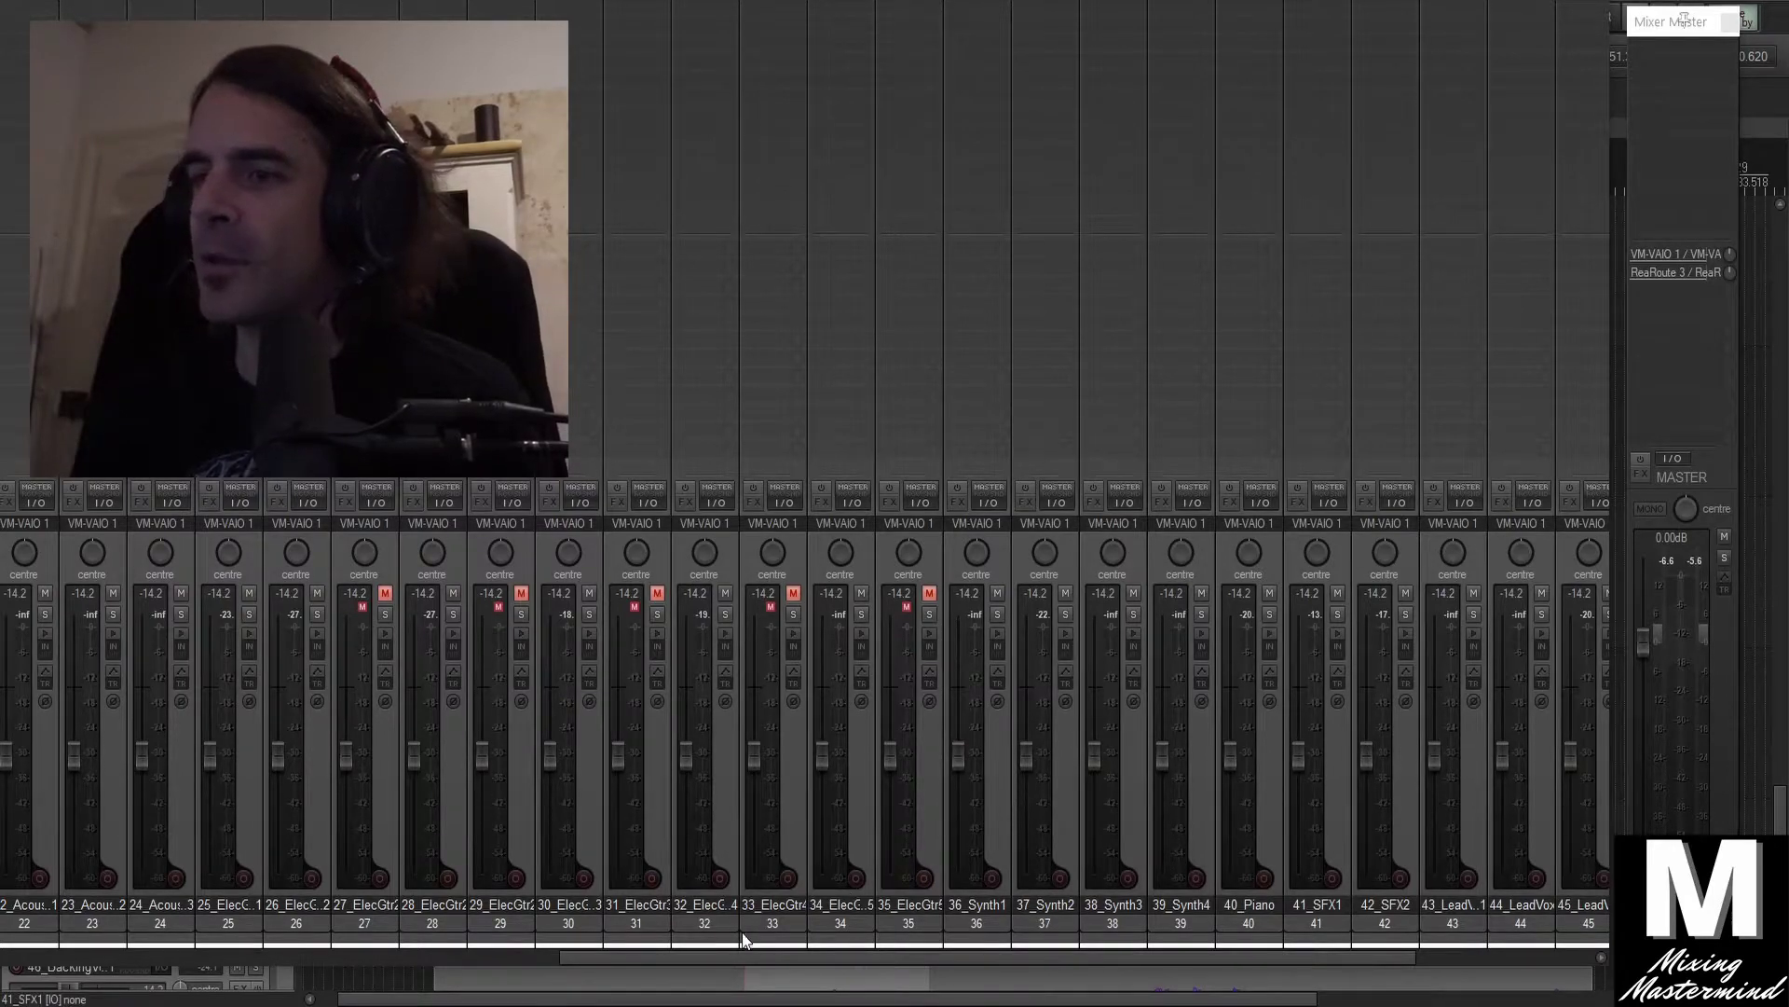
drag(747, 957, 740, 954)
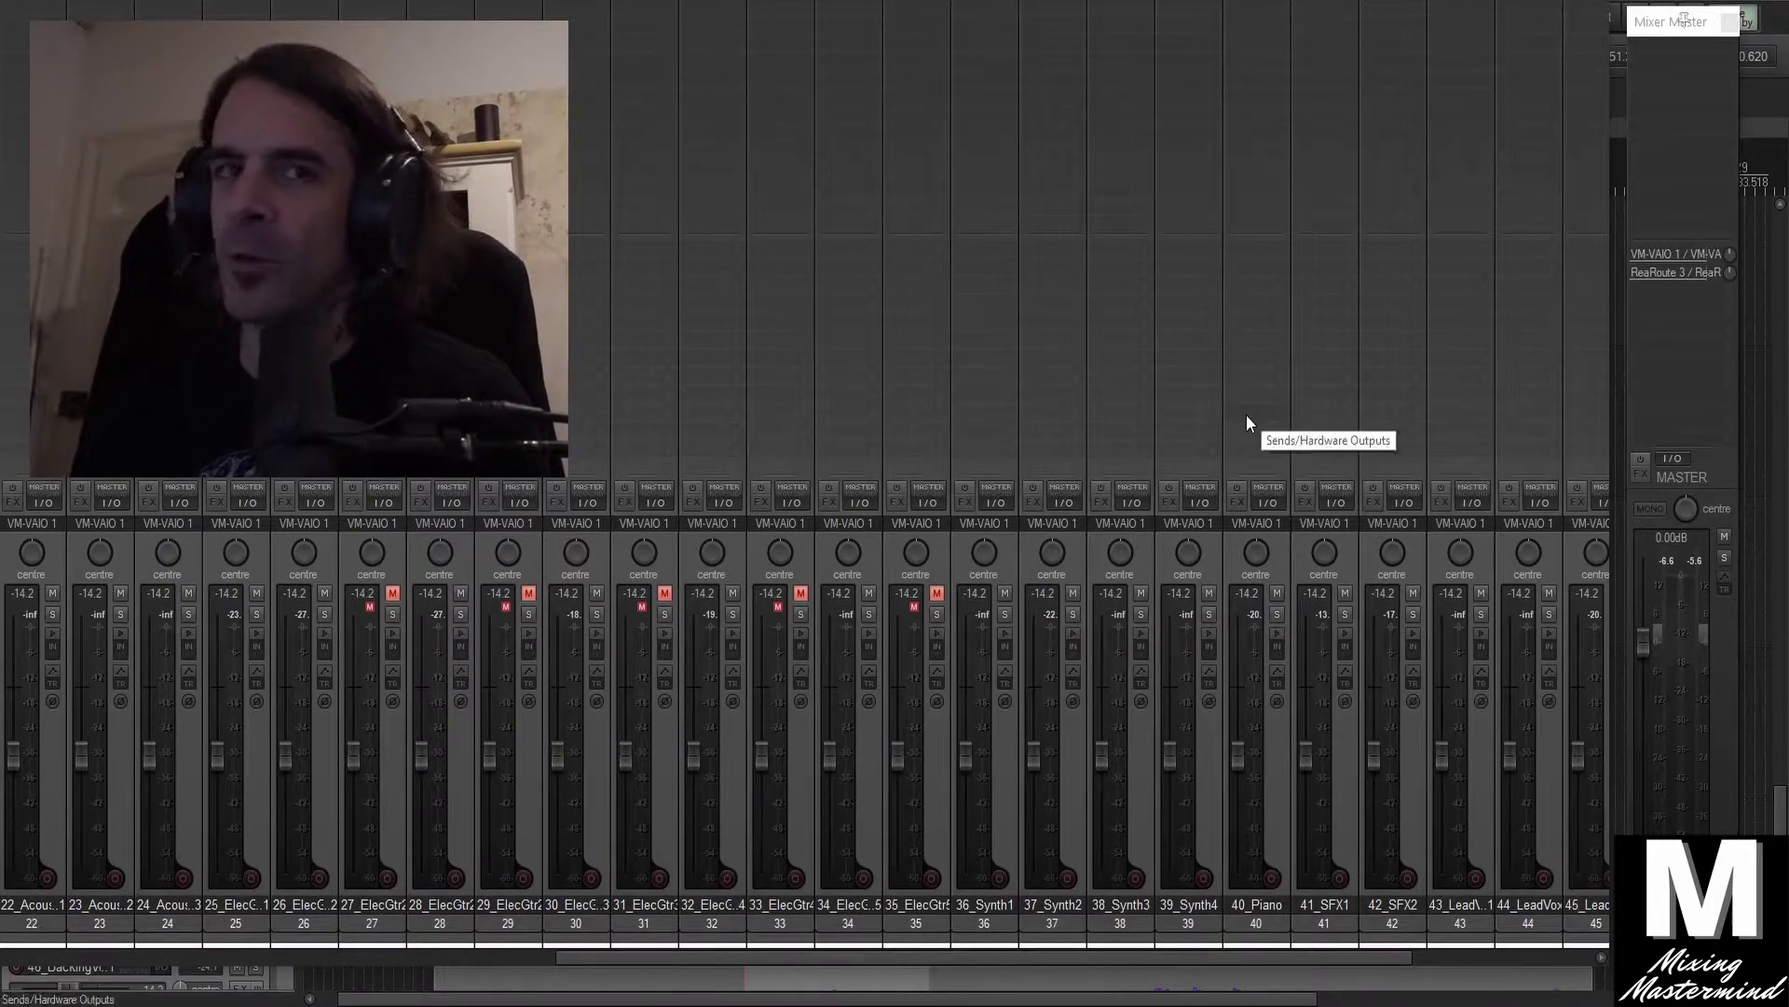
click(1666, 574)
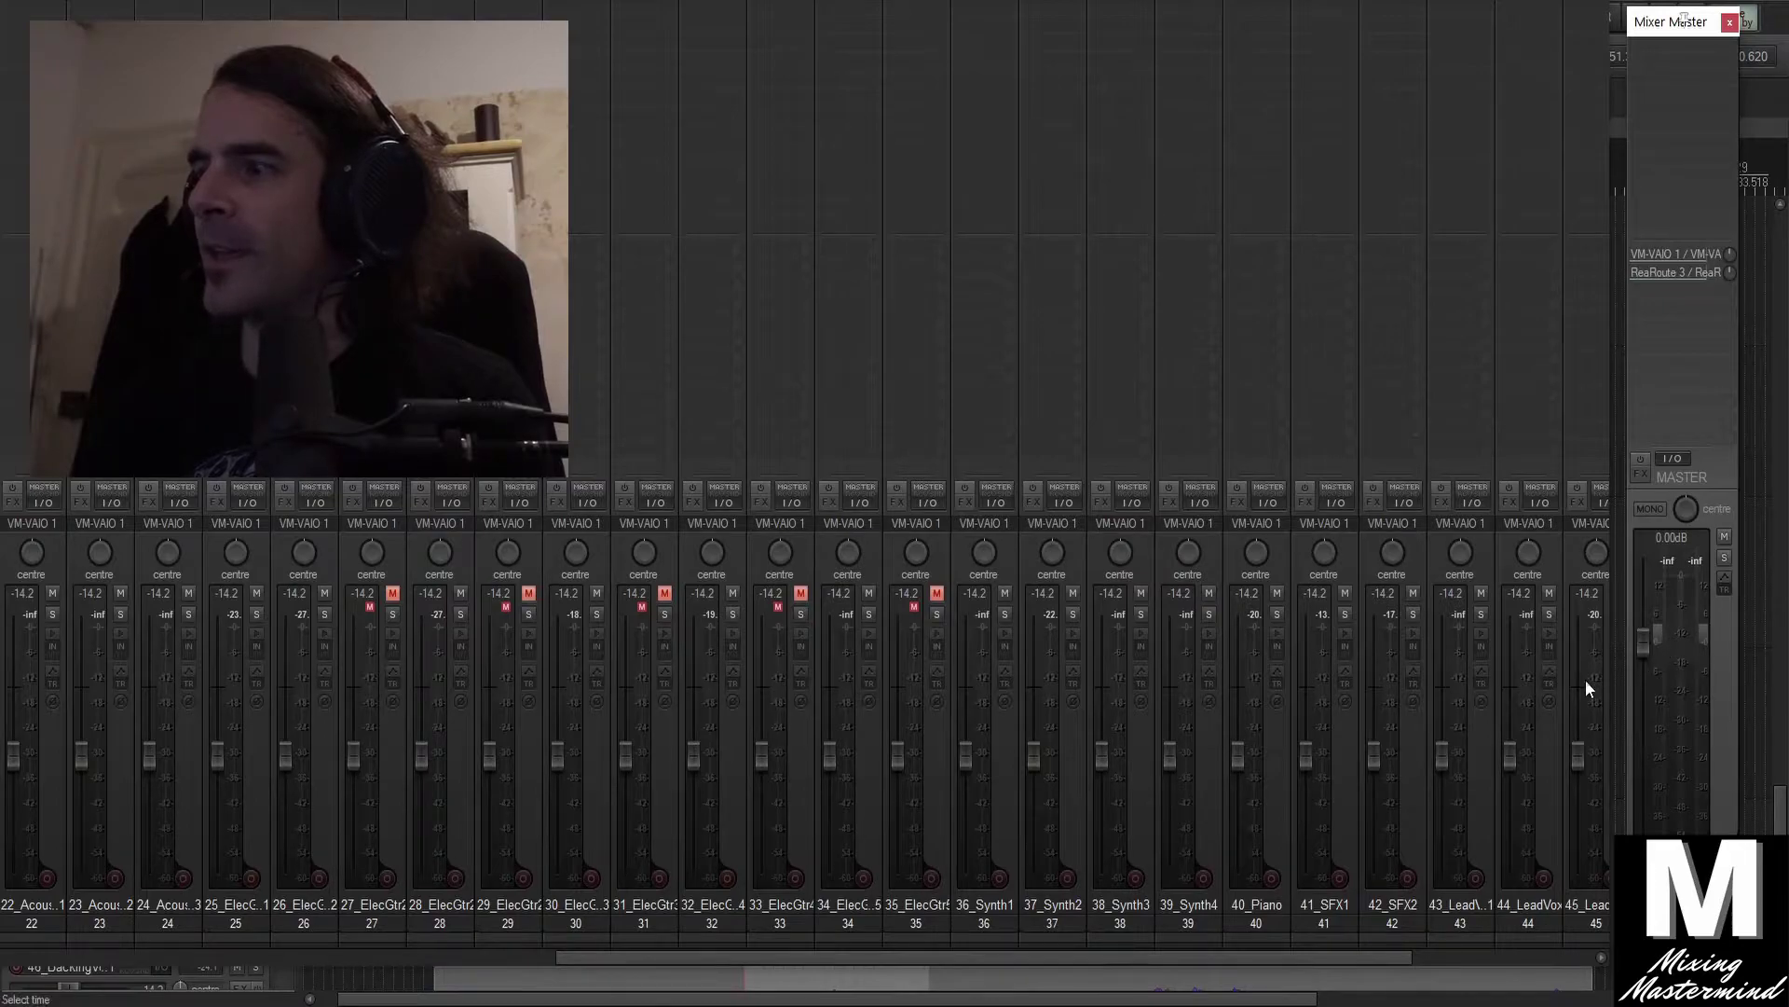
Raise the faders of snare track 4 to -7.25 dB, snare track 5 to -4.42 dB and 06_SnareSample1 to -3.24 dB
click(1180, 955)
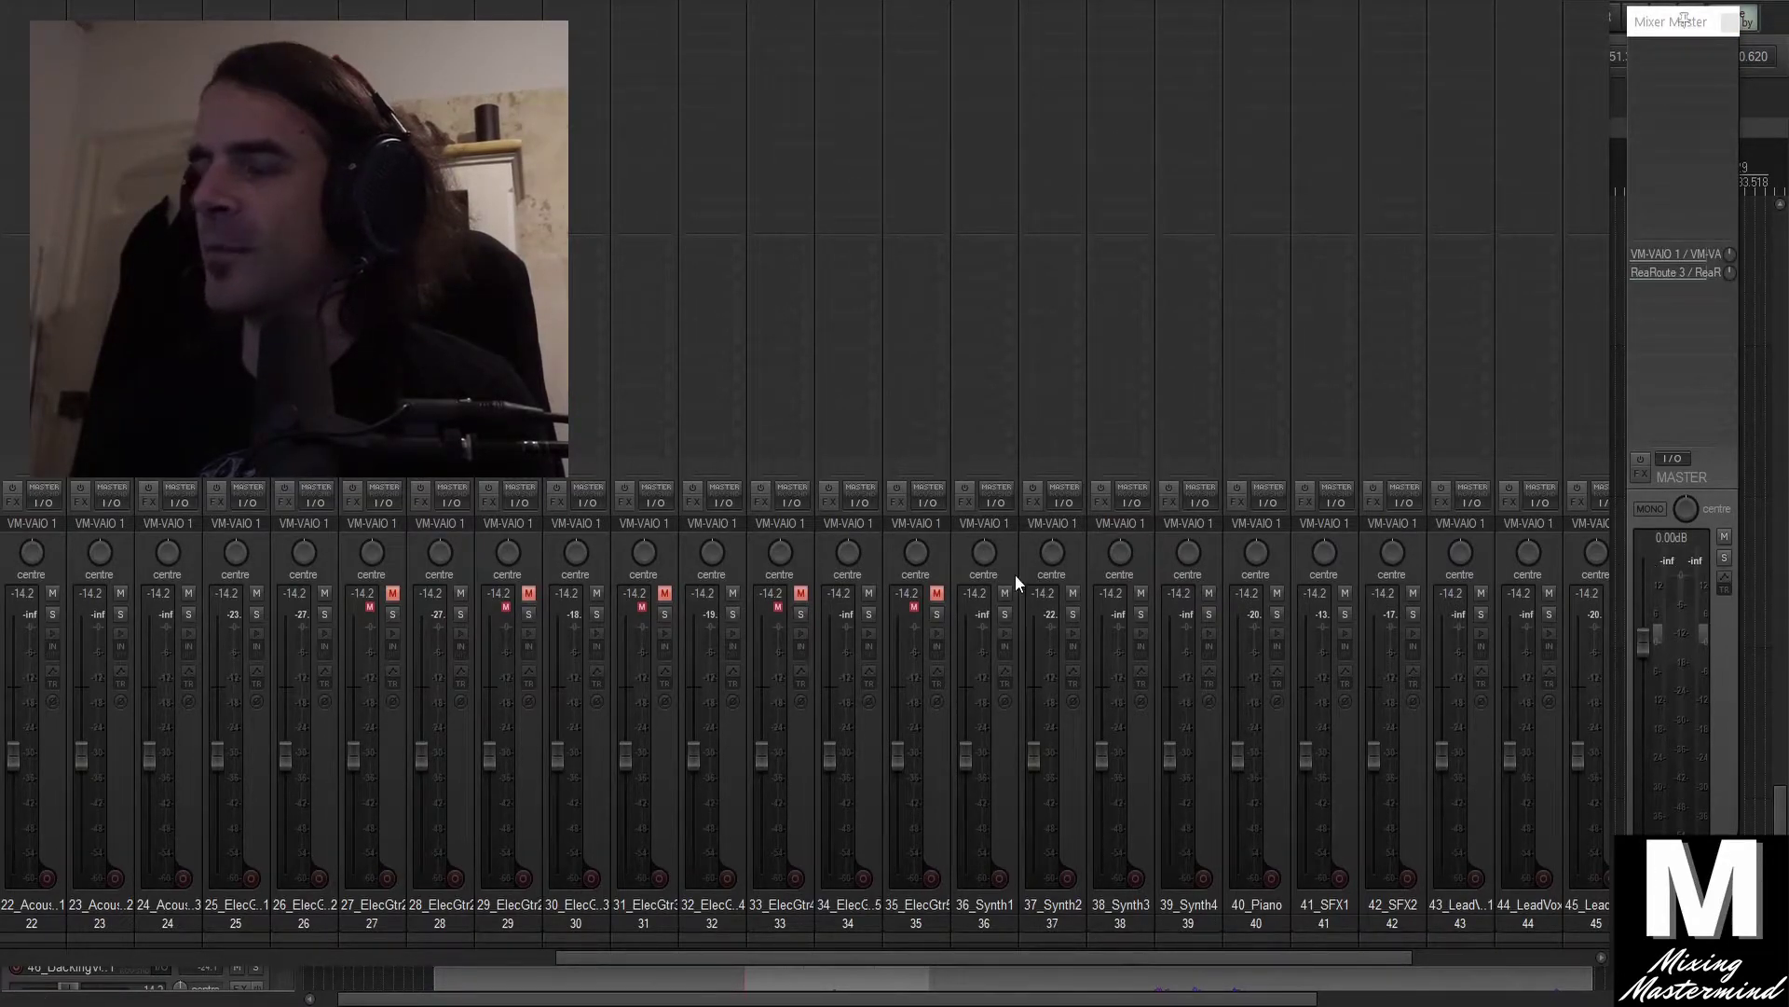
drag(702, 960, 31, 934)
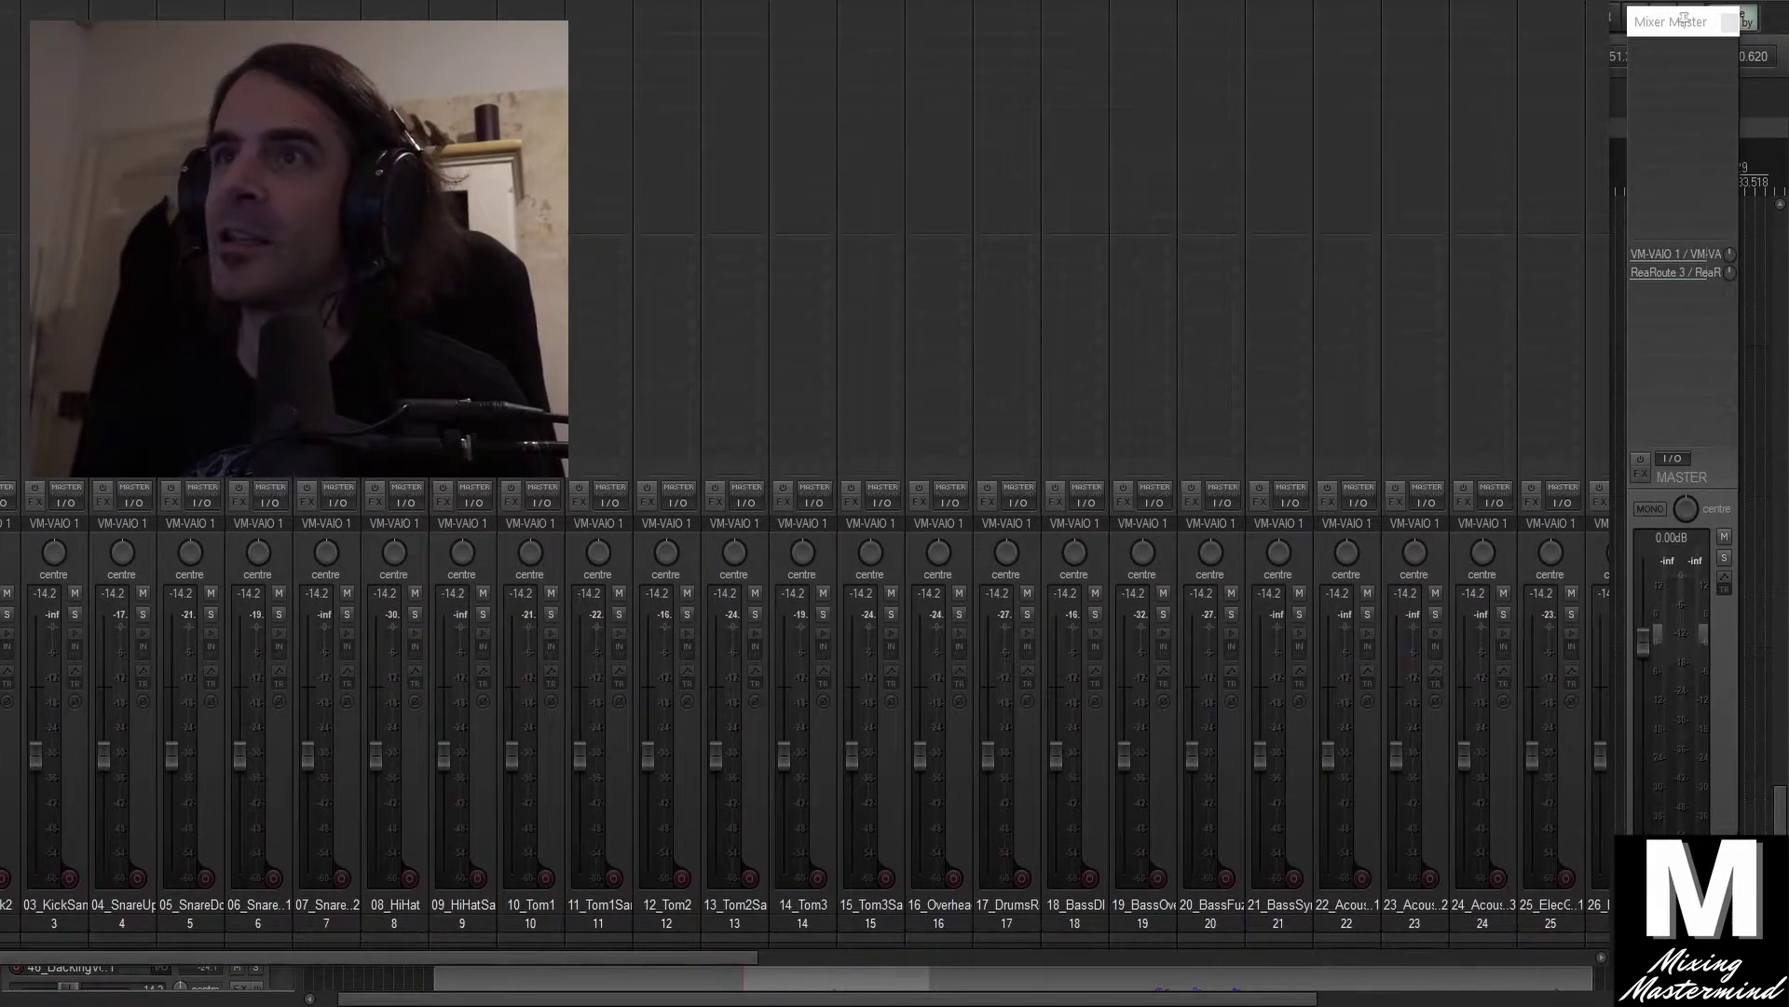
drag(1684, 19, 1788, 15)
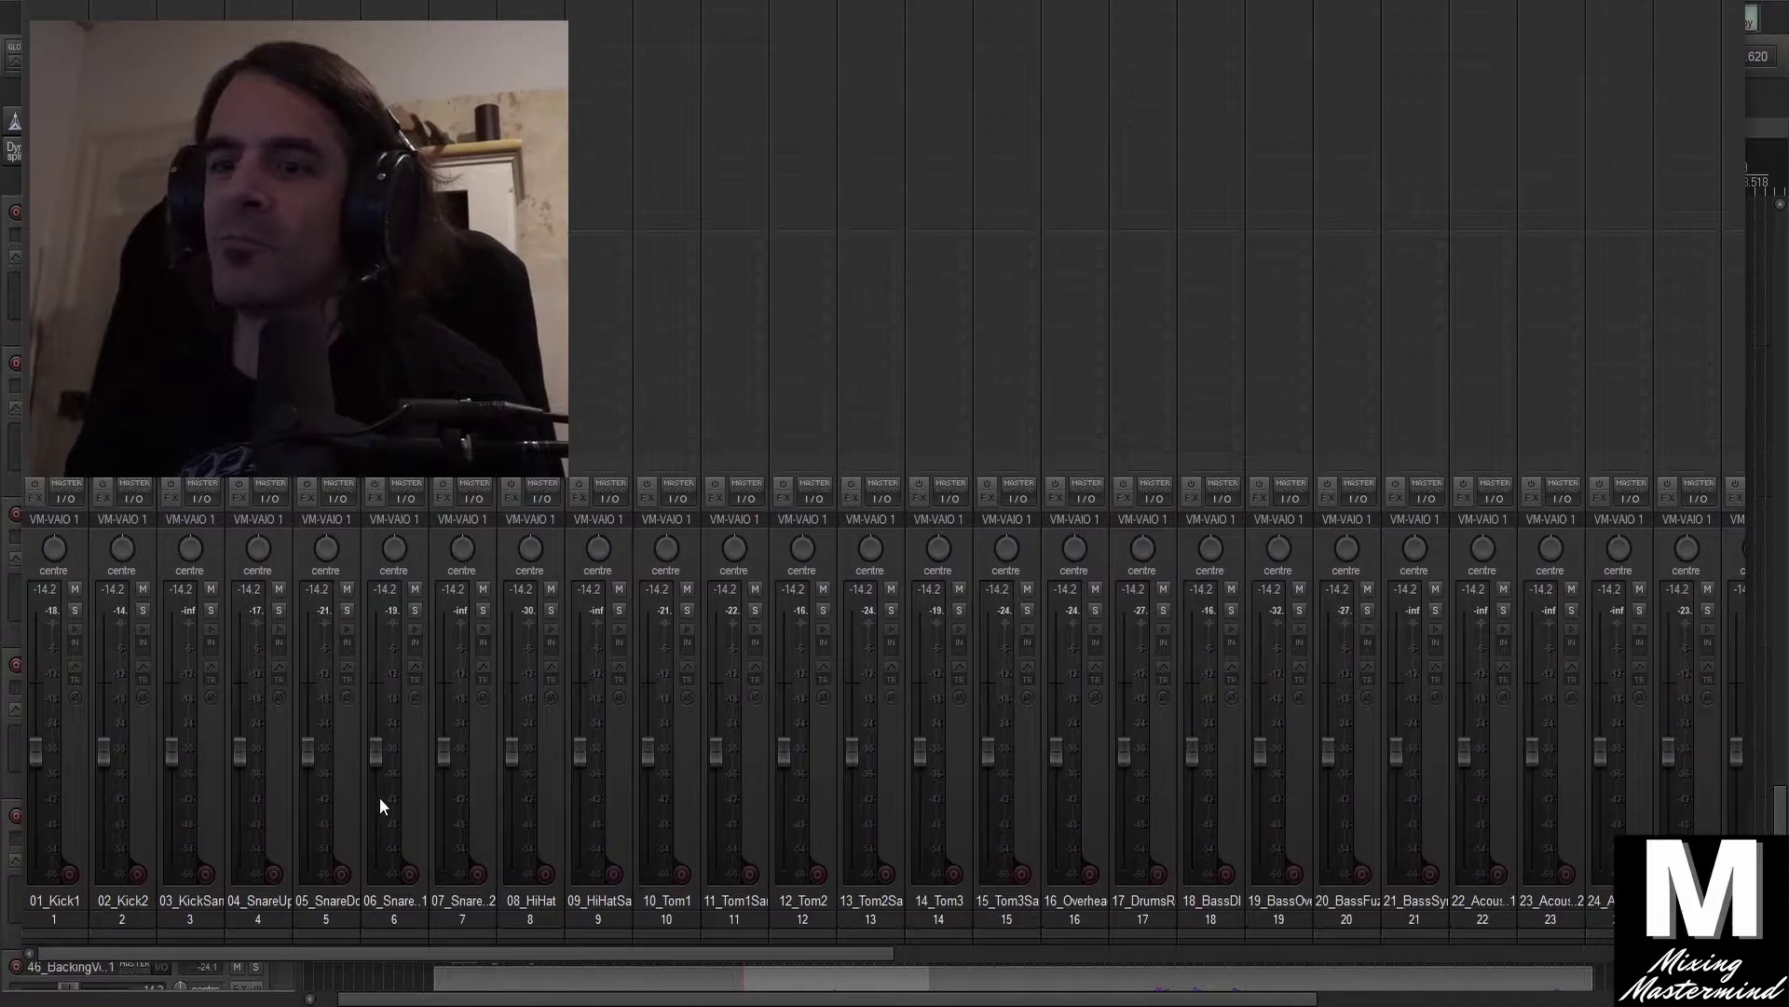
click(414, 803)
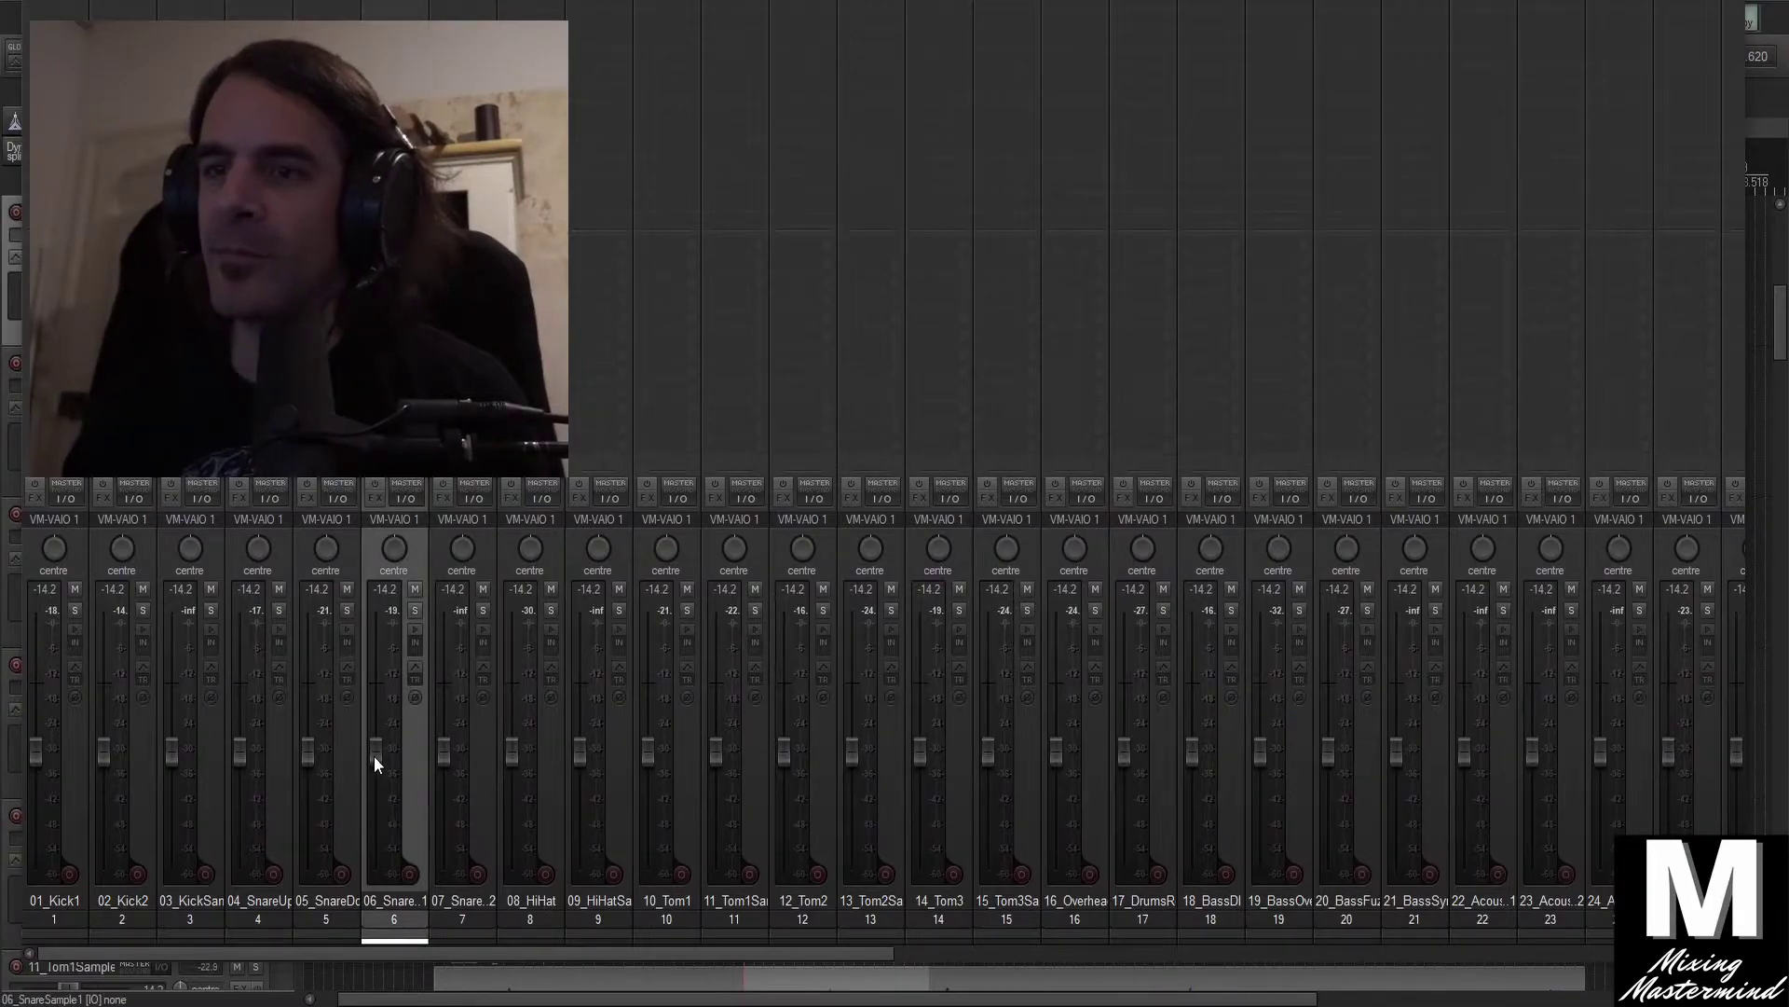
drag(373, 766, 310, 709)
drag(239, 775, 244, 727)
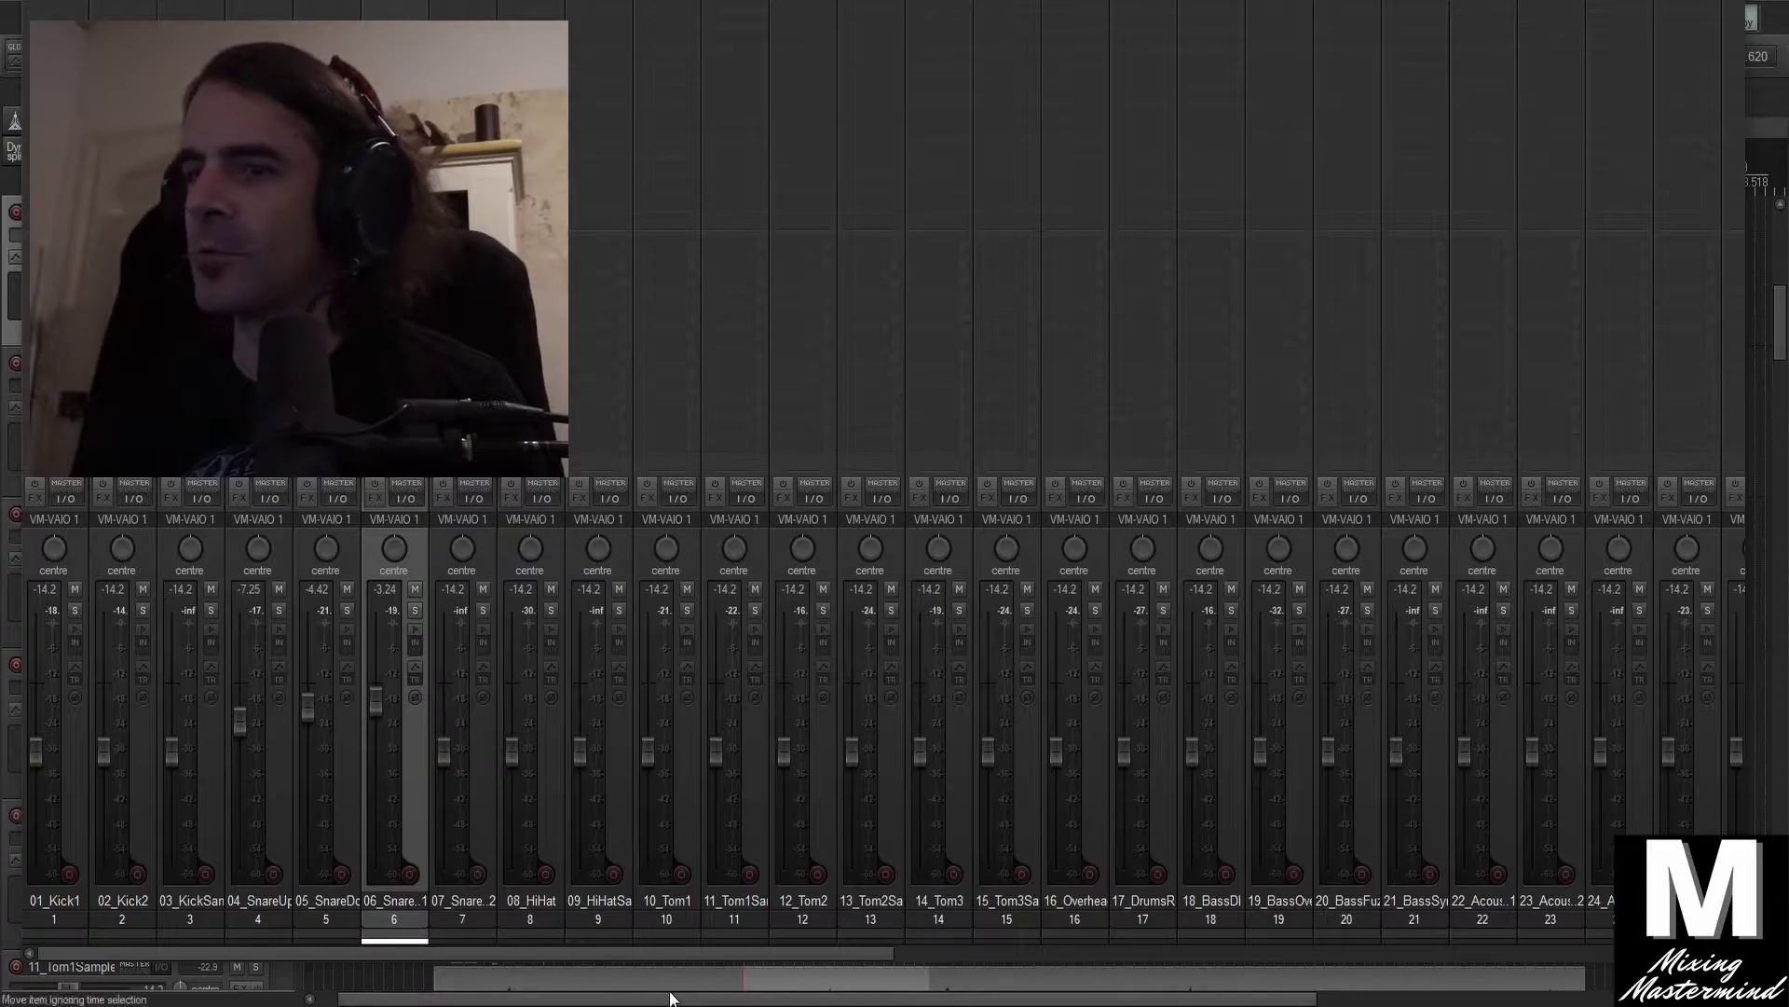
Check the remaining channels, close the mixer, and select the 06_SnareSample1 track in the arrangement
drag(682, 955, 1572, 995)
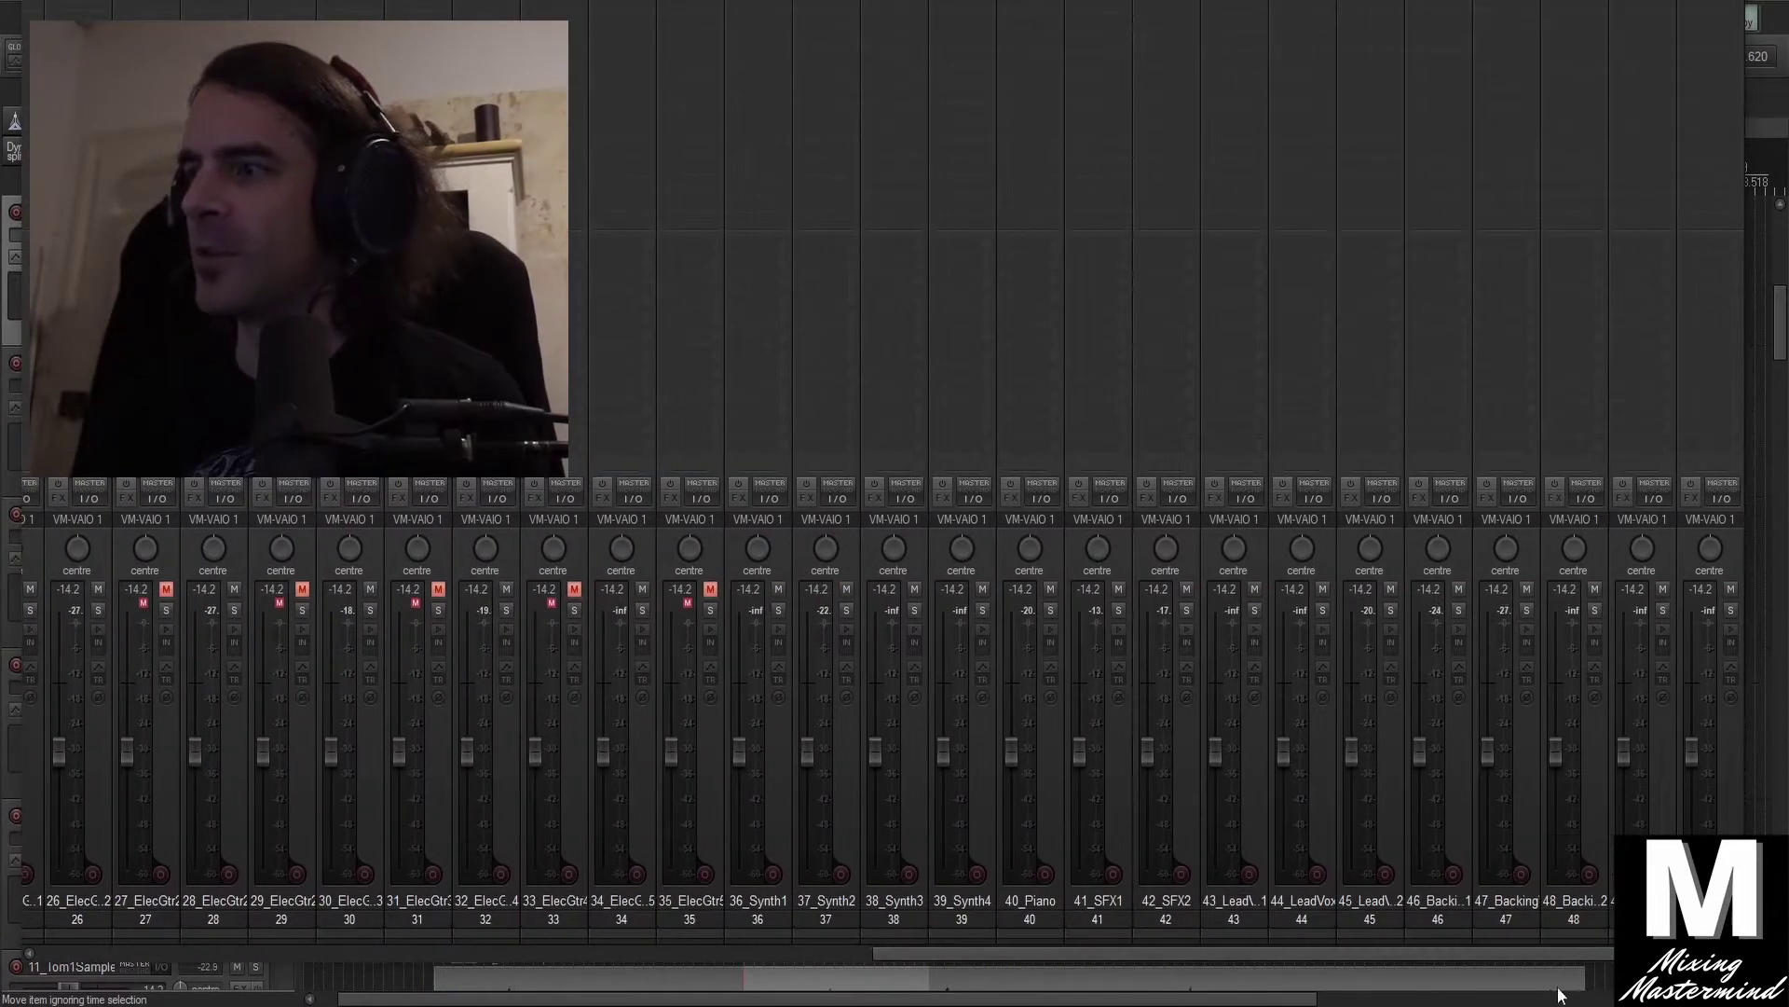
drag(1085, 956, 646, 876)
key(ctrl+m)
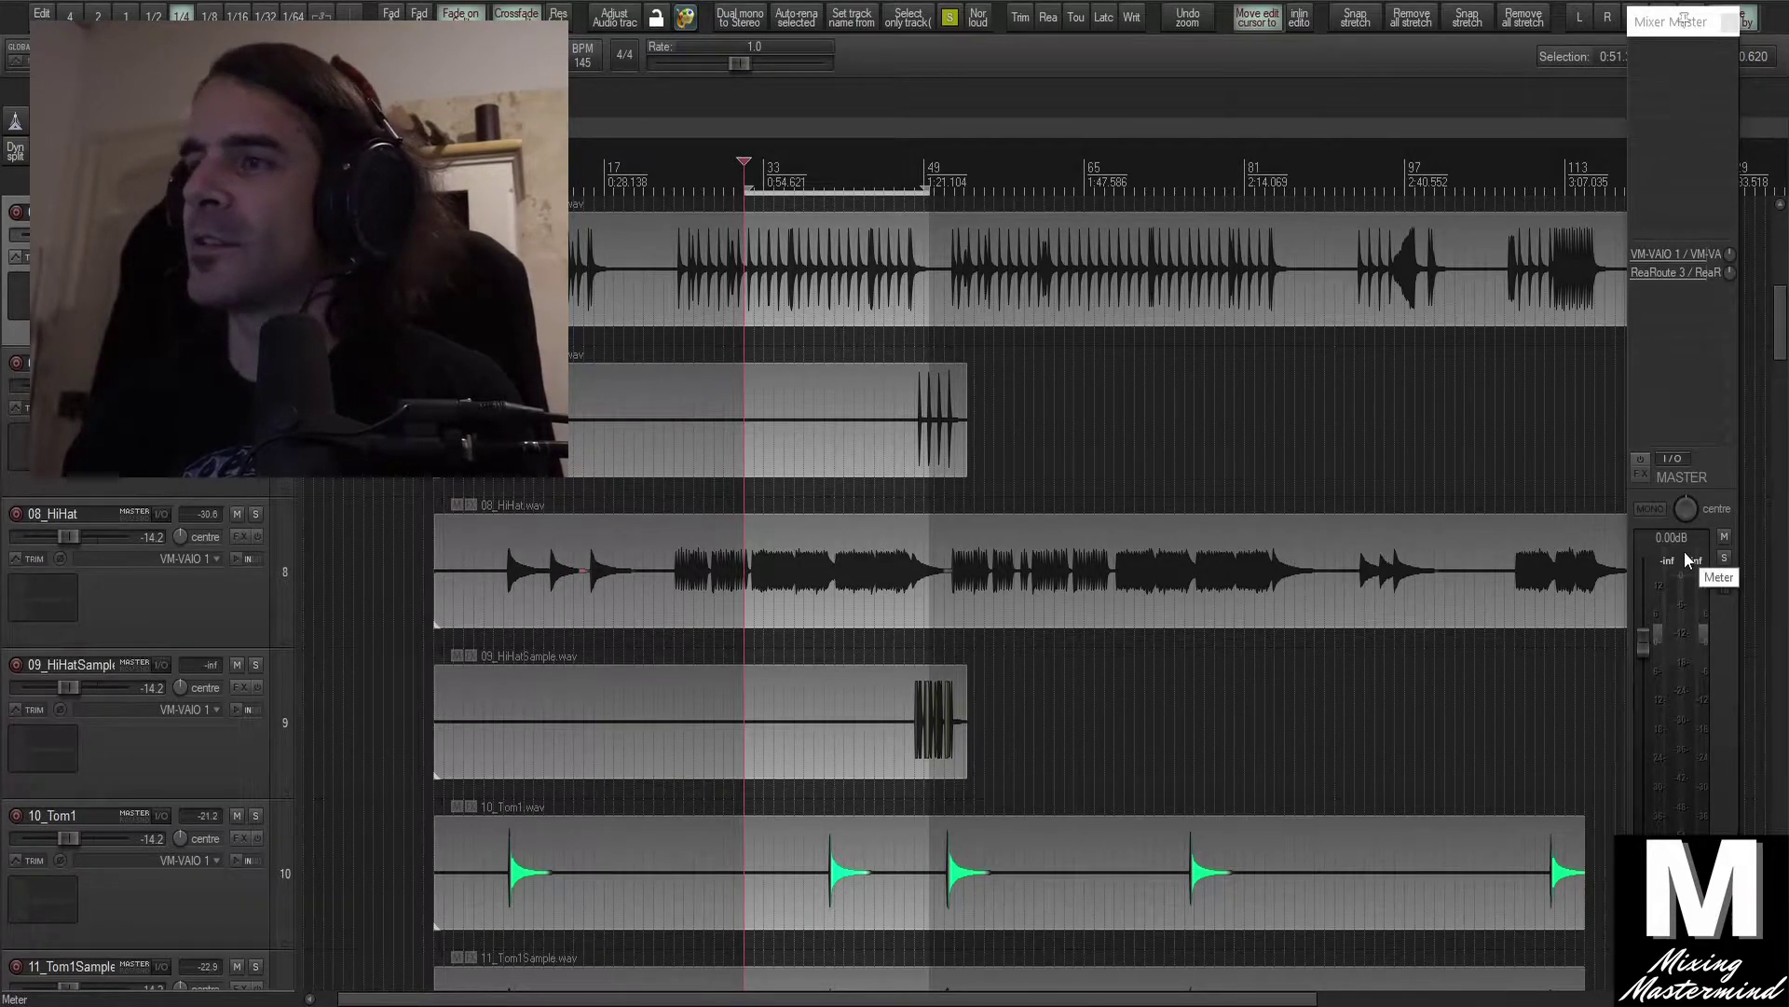
key(ctrl+a)
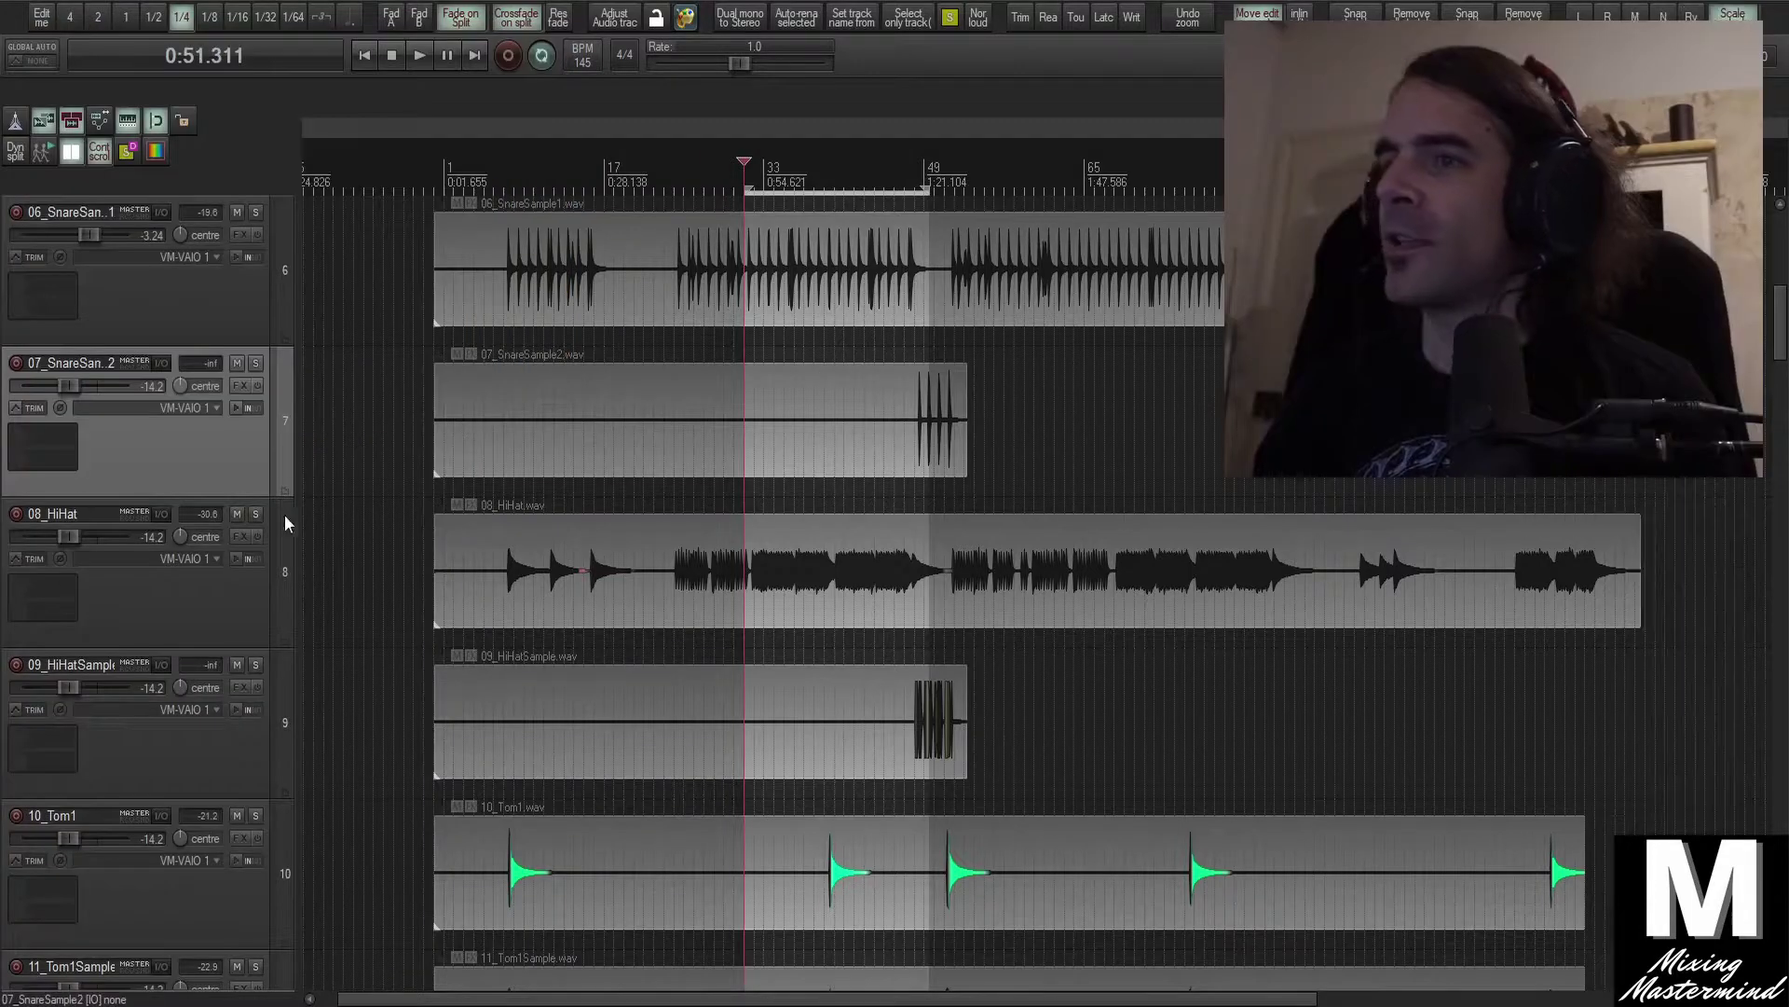
click(172, 294)
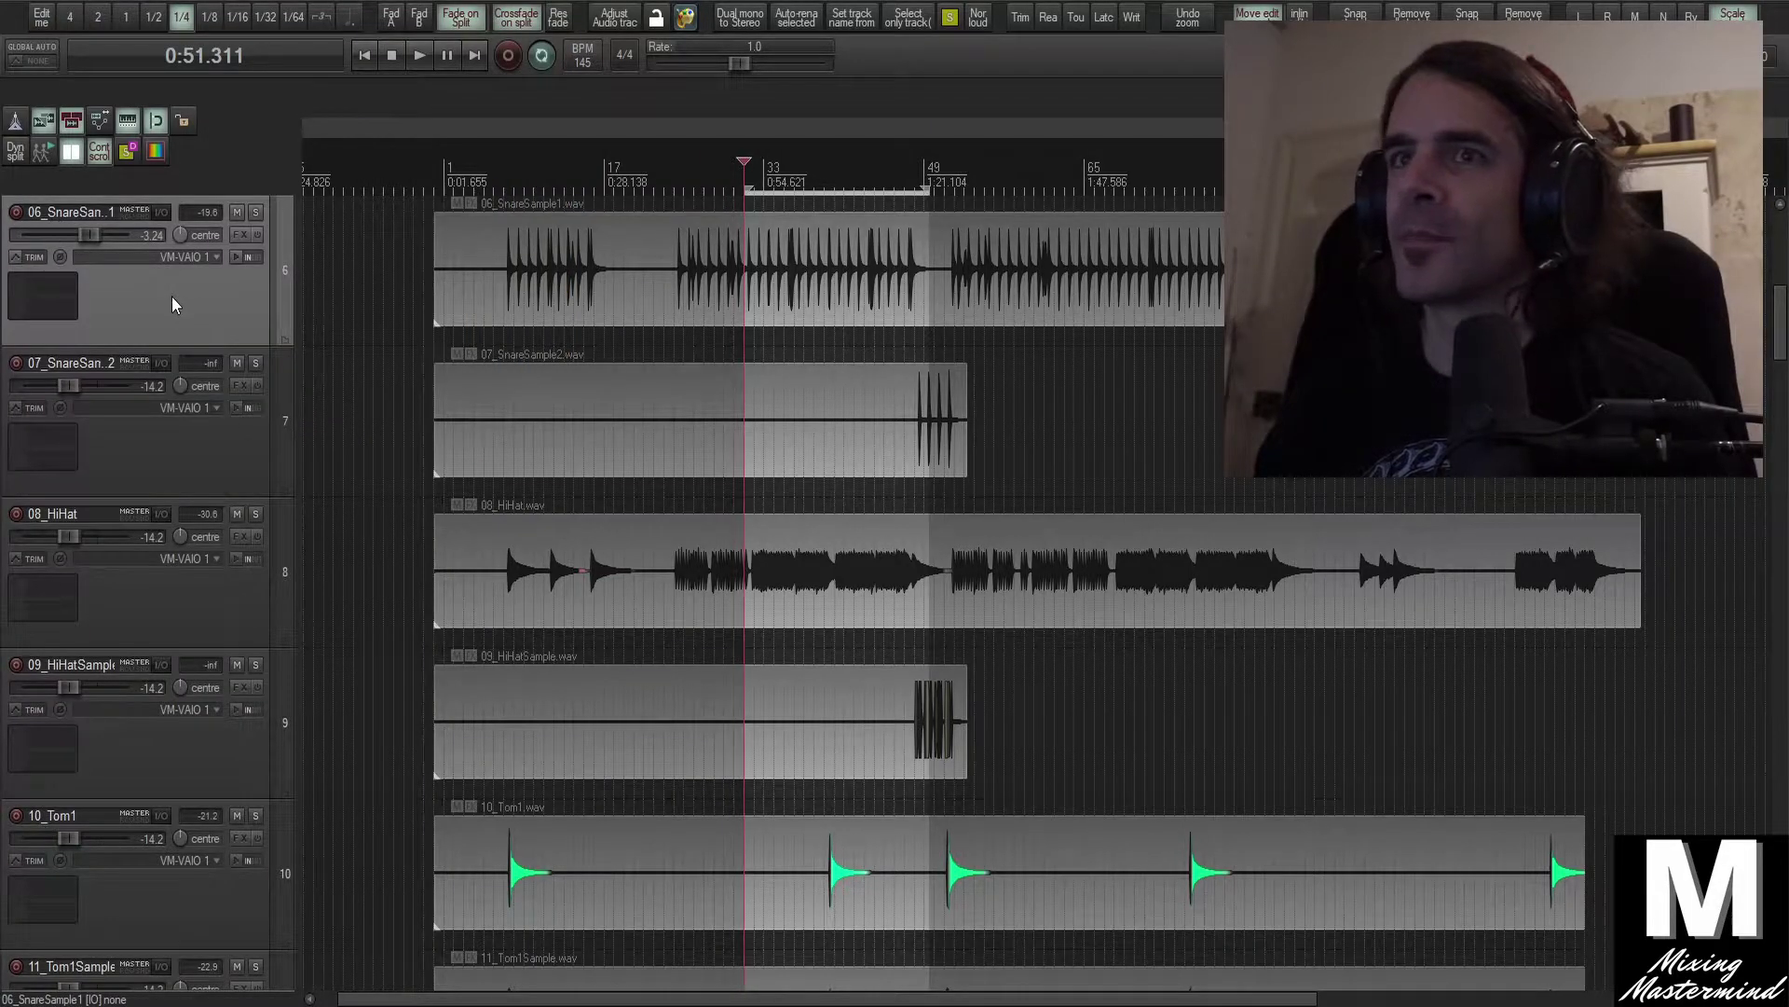
Undo the individual fader changes on the 04_SnareUp, 05_SnareDown and 06_SnareSample1 tracks
scroll(171, 296, up, 4)
key(ctrl+a)
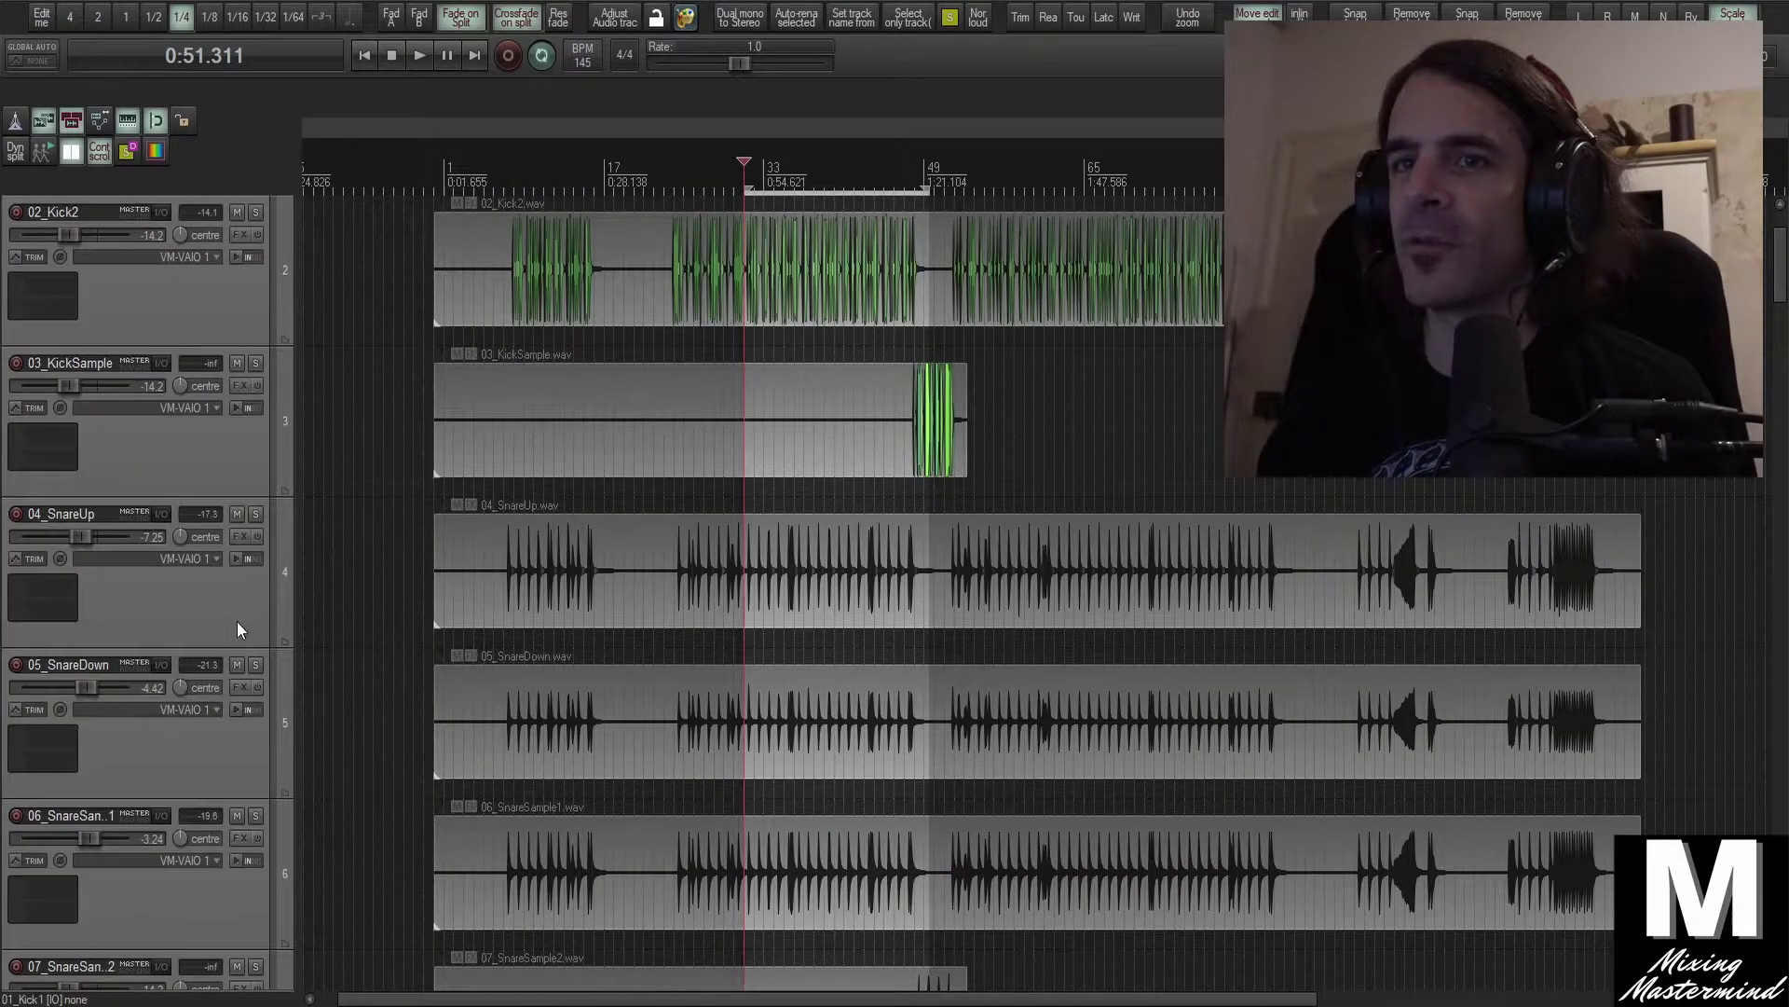
key(ctrl+z)
key(ctrl+z)
key(ctrl+z)
key(ctrl+z)
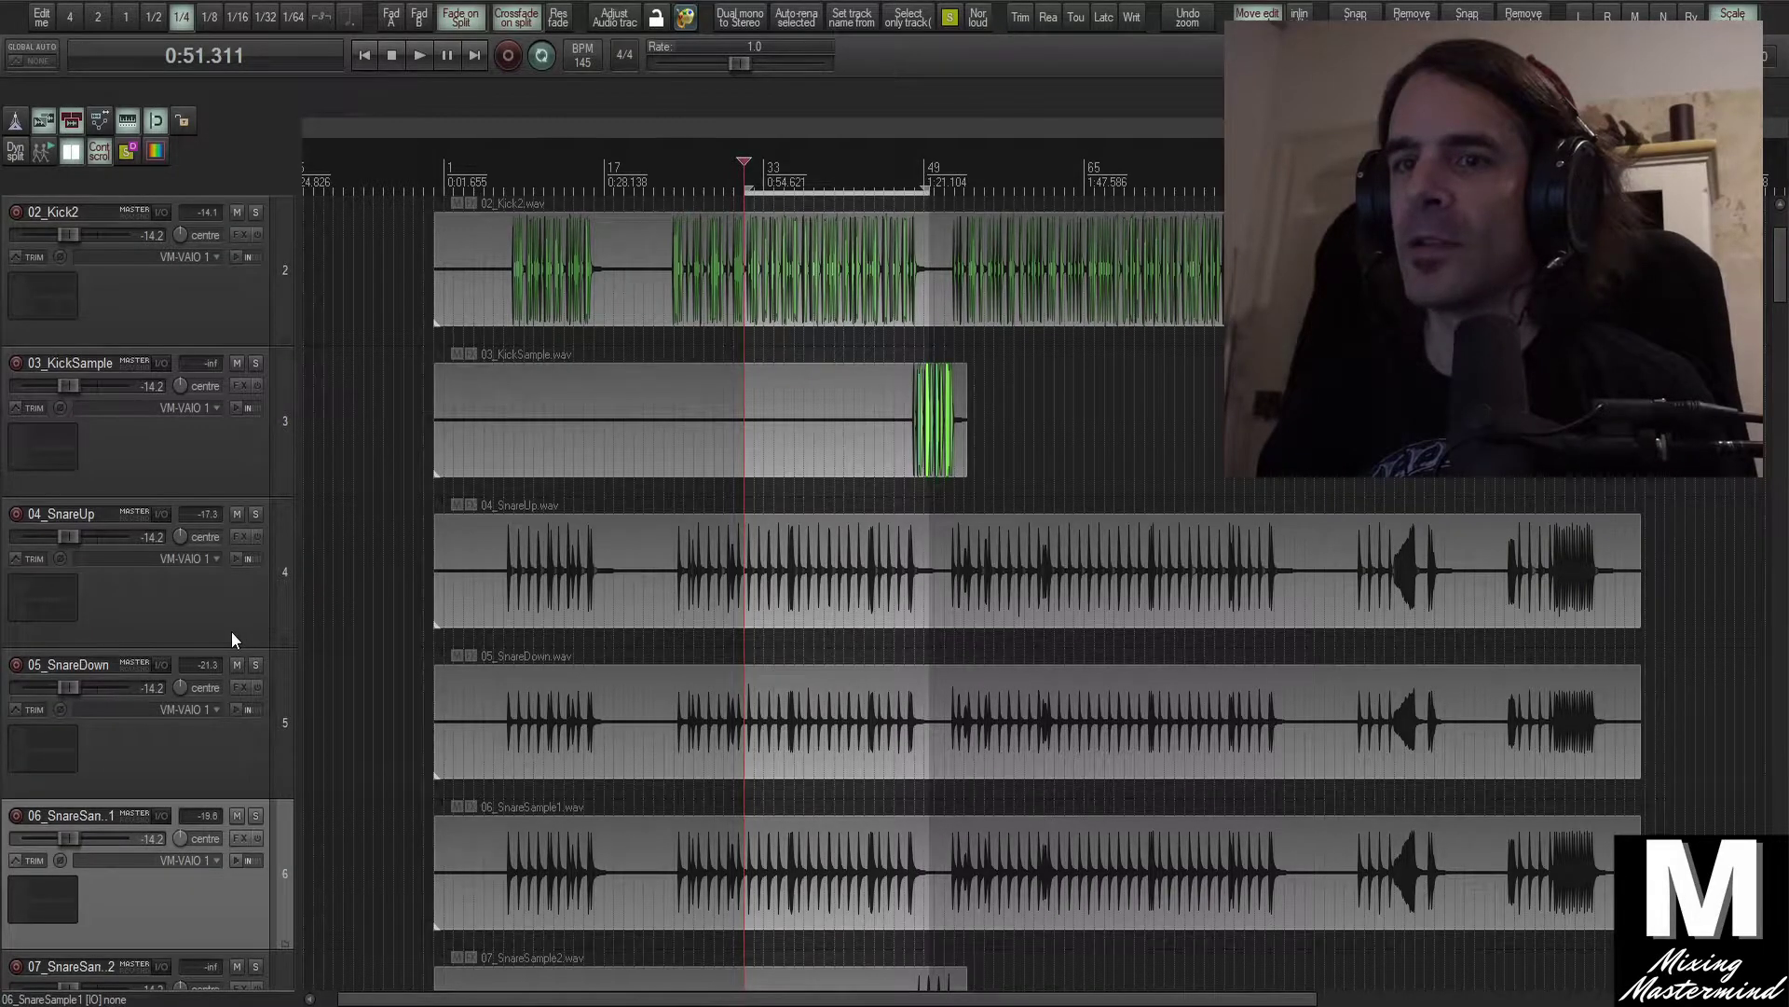
click(224, 626)
click(205, 446)
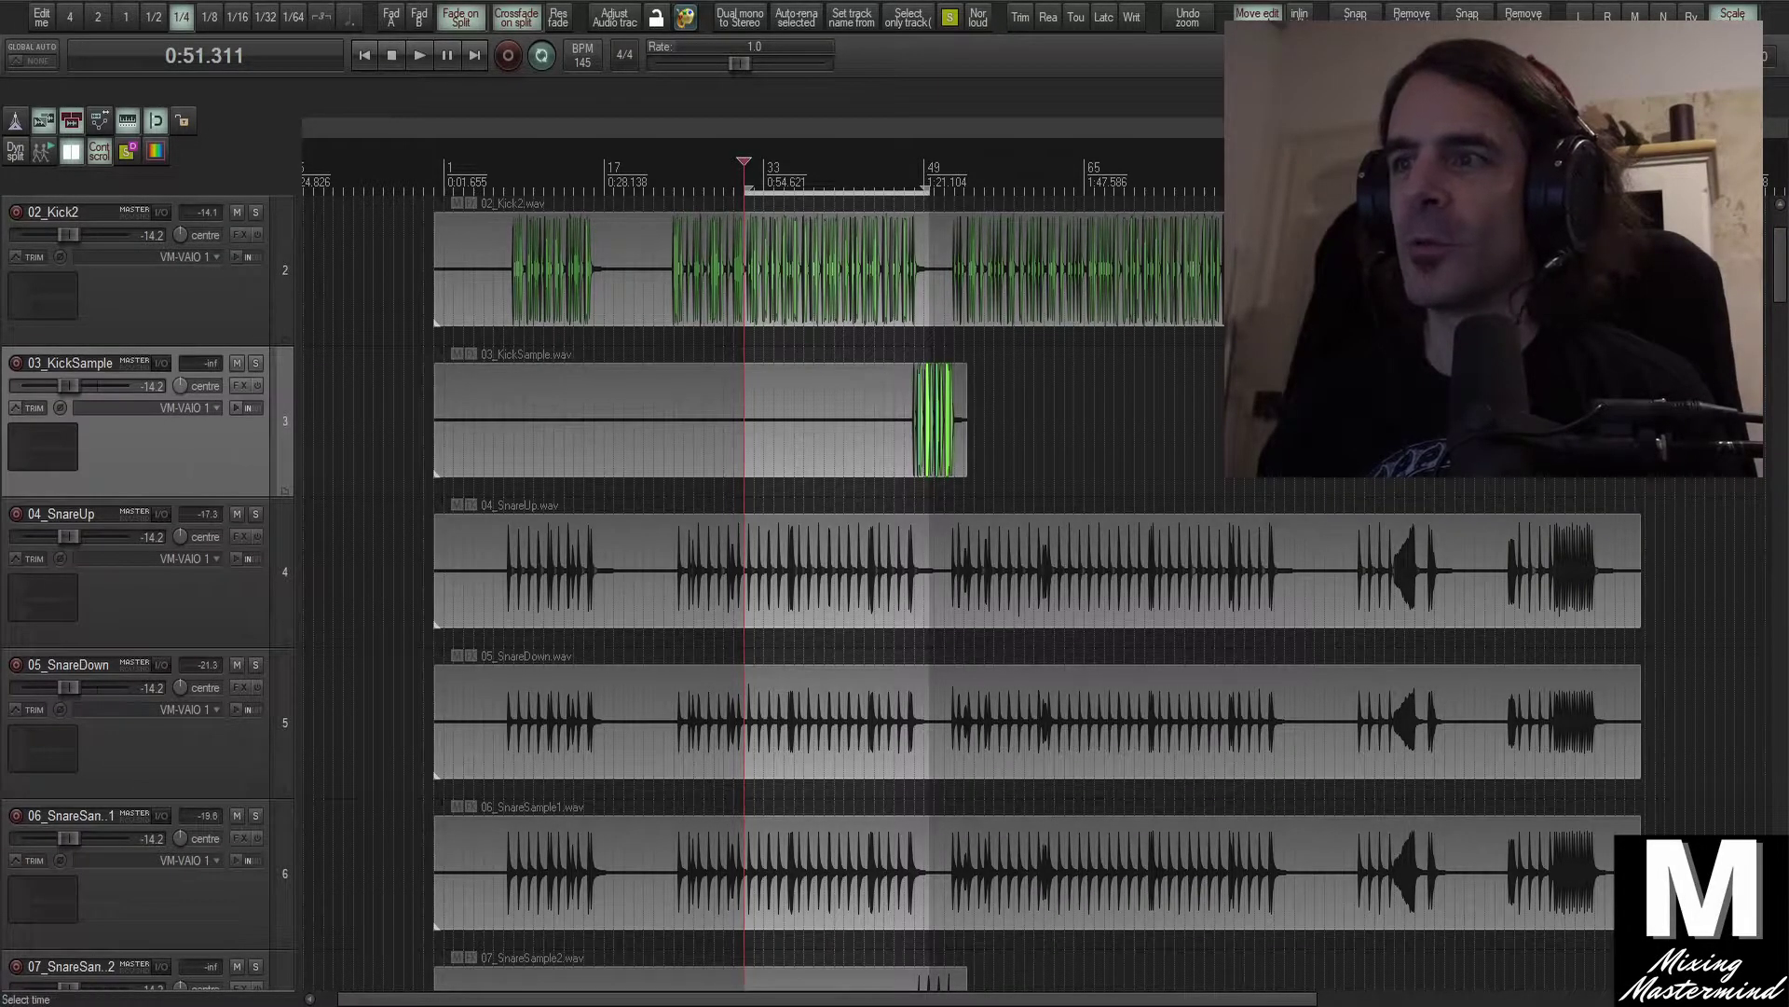
scroll(699, 766, up, 2)
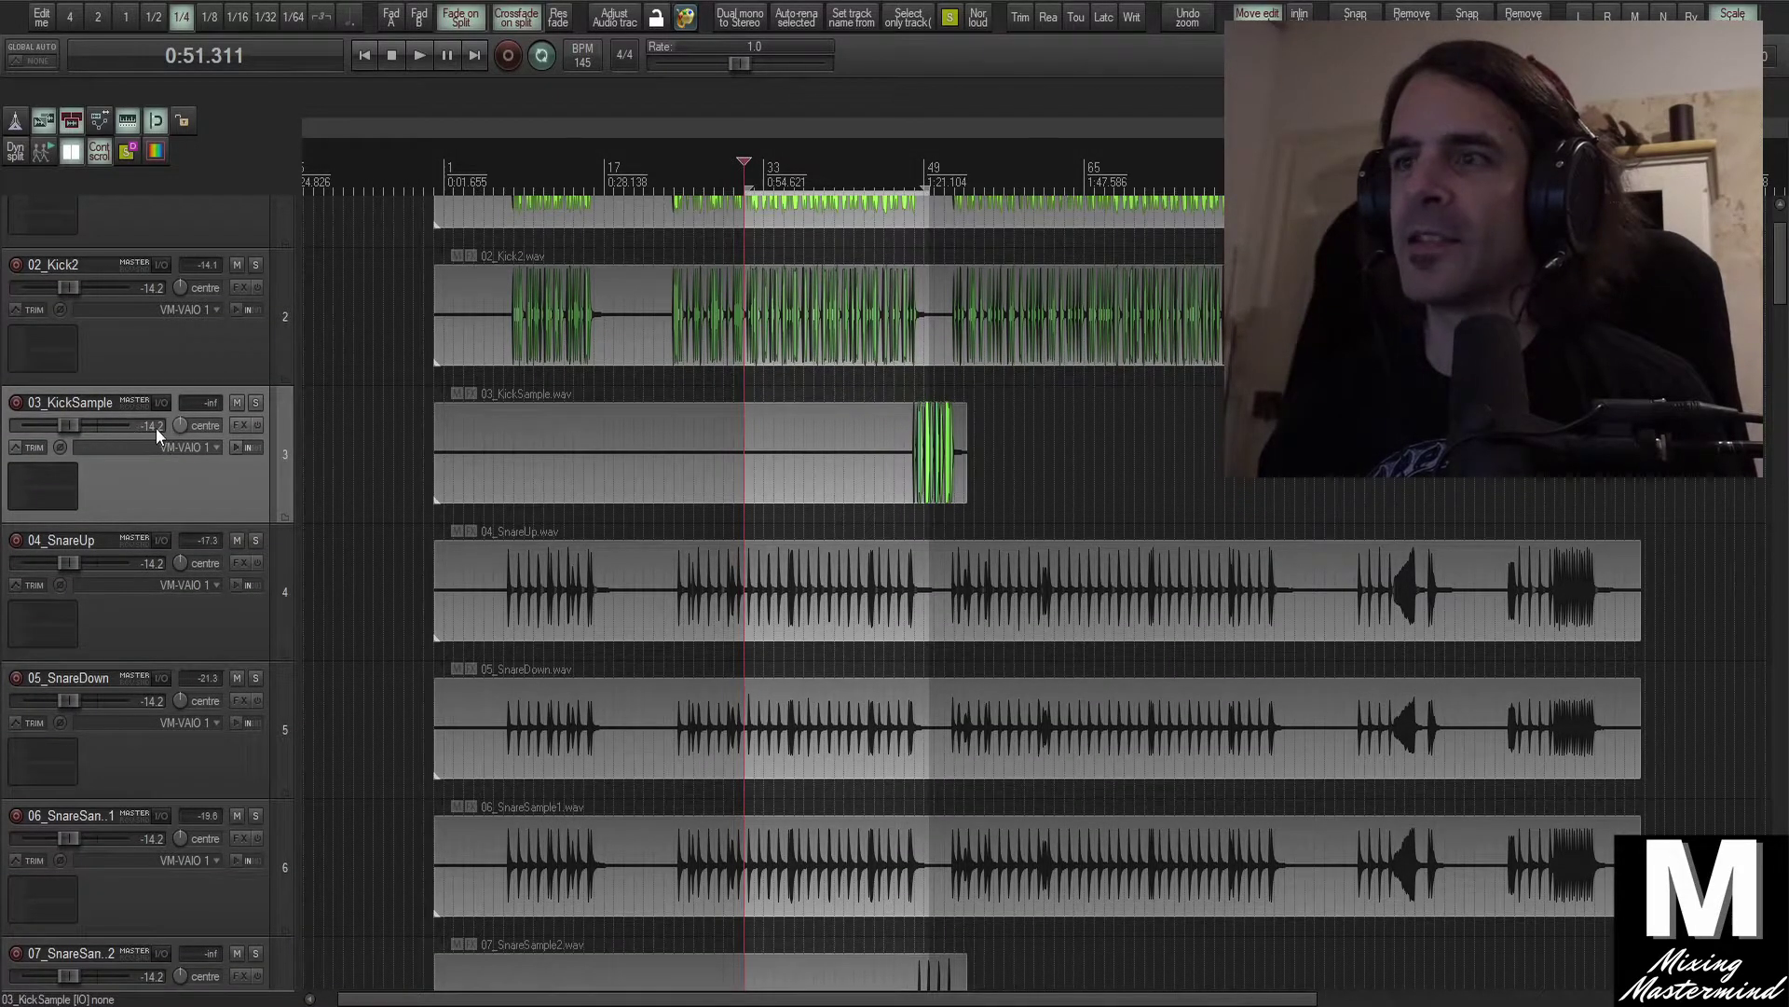
click(142, 344)
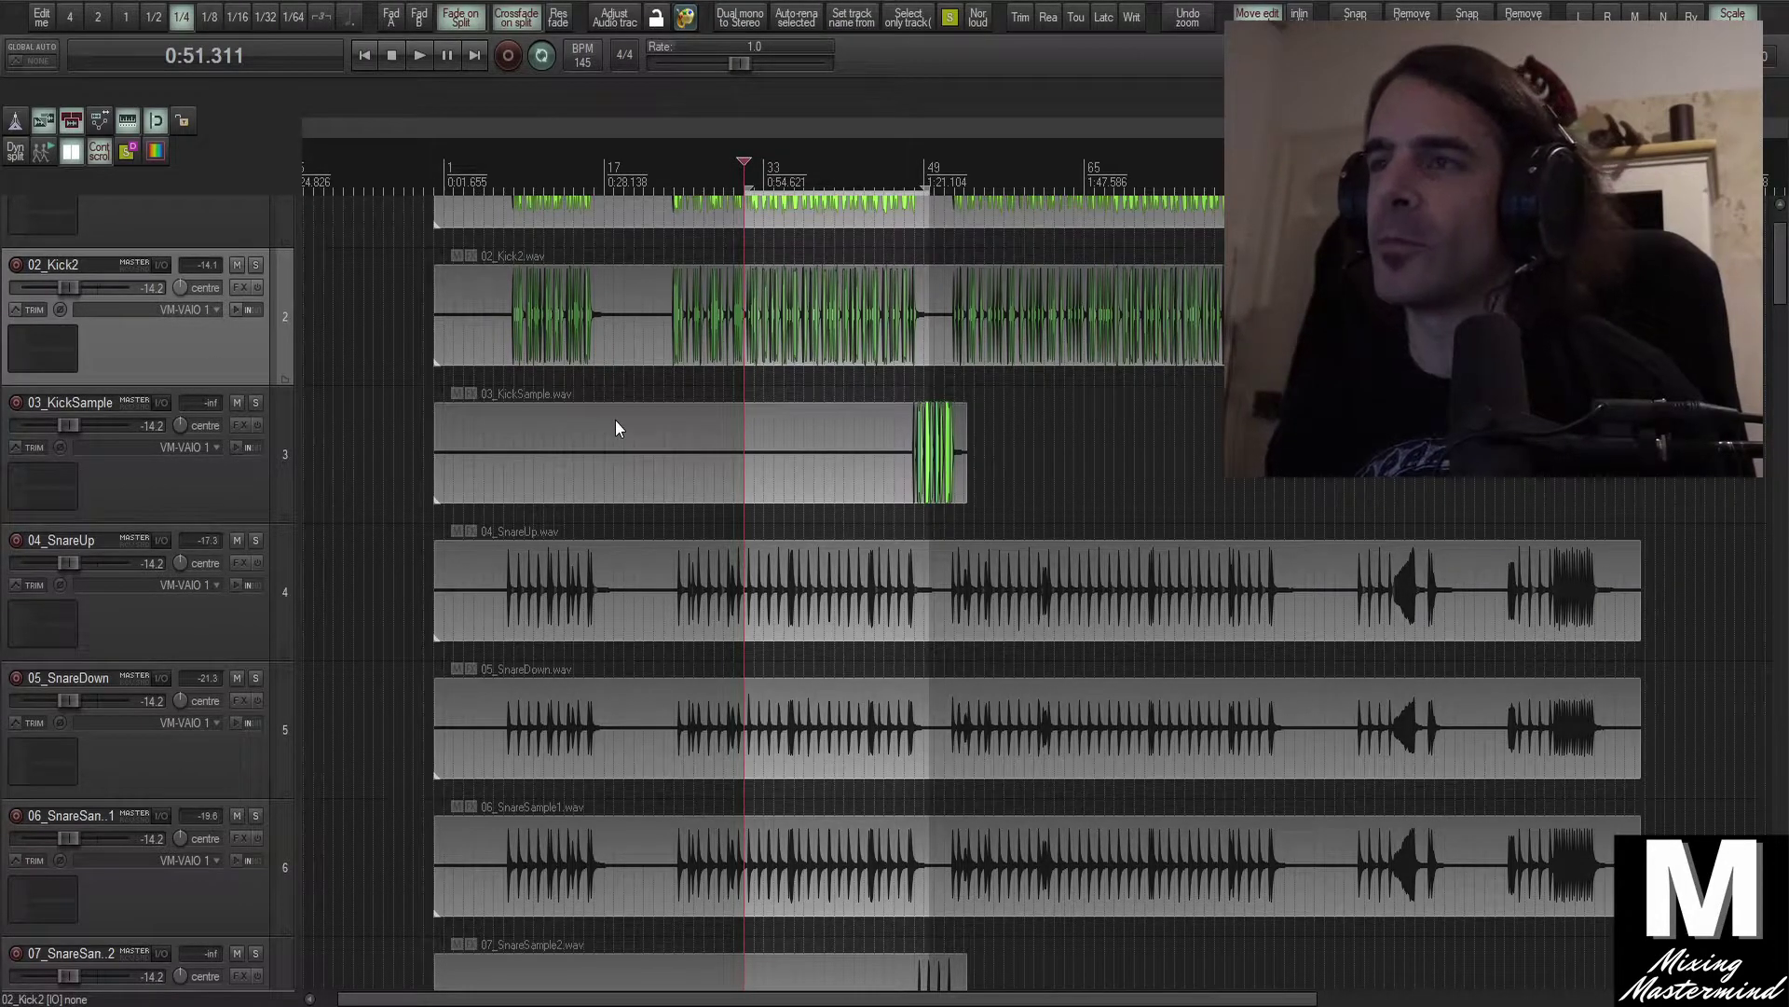
scroll(925, 390, up, 4)
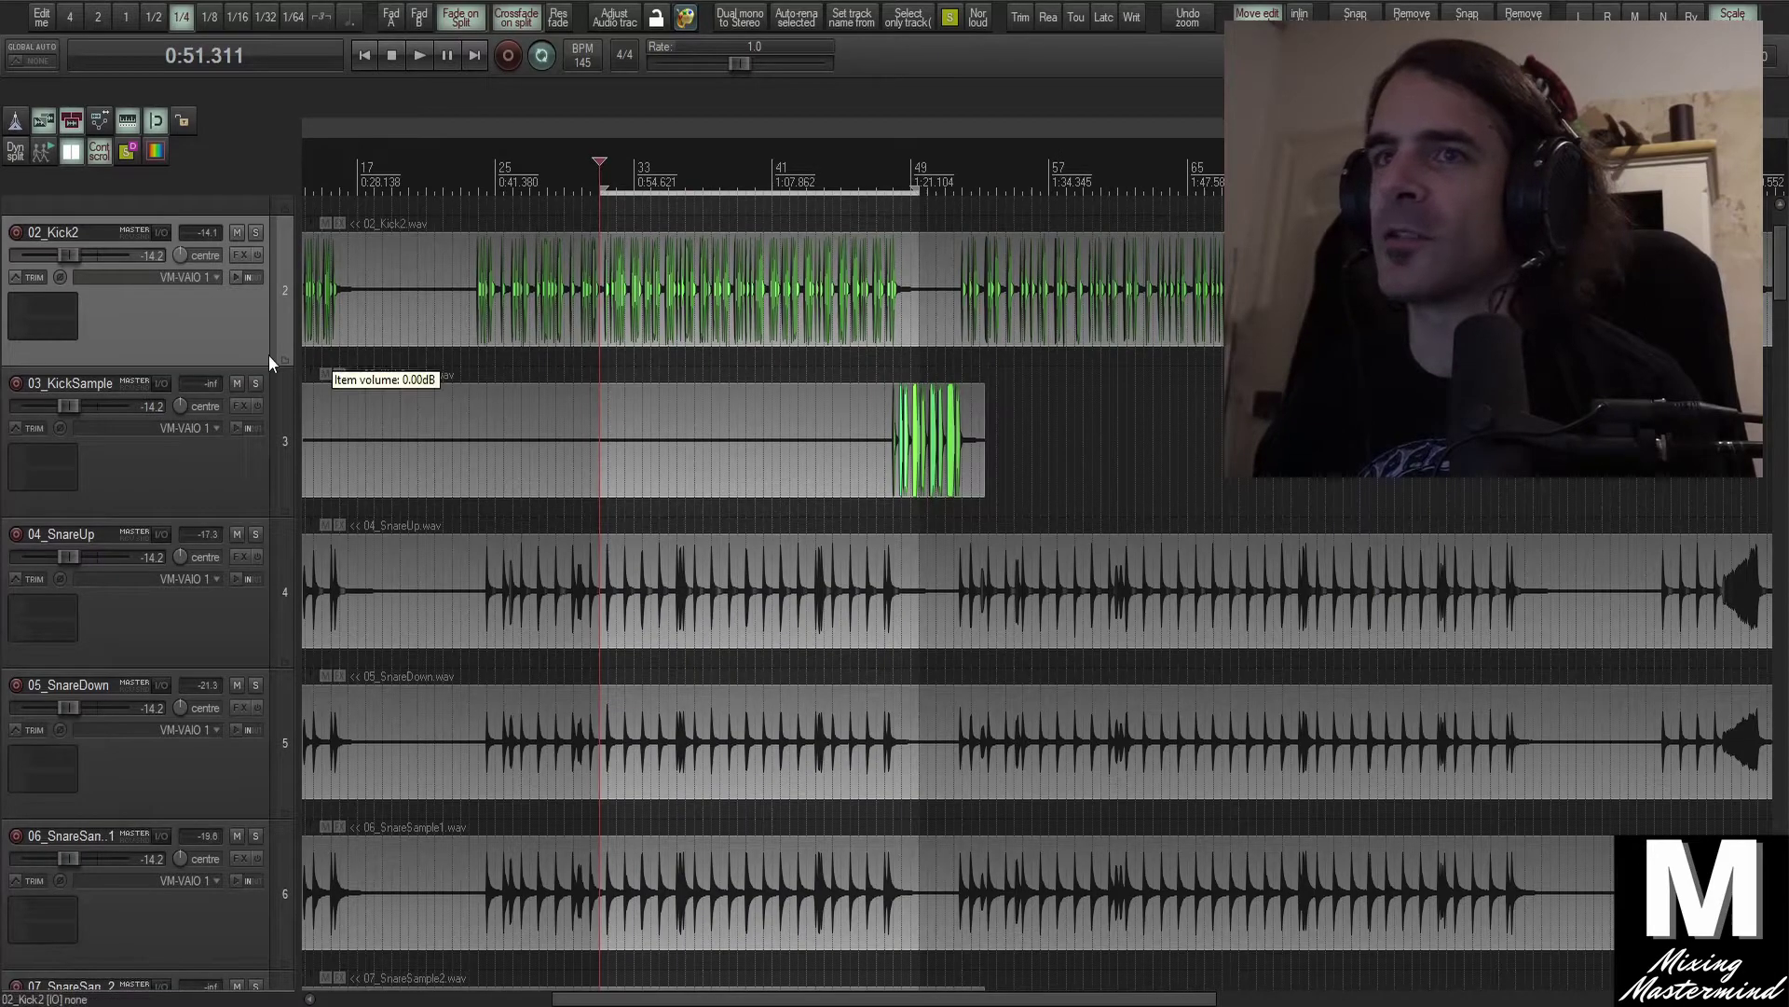
scroll(240, 454, up, 2)
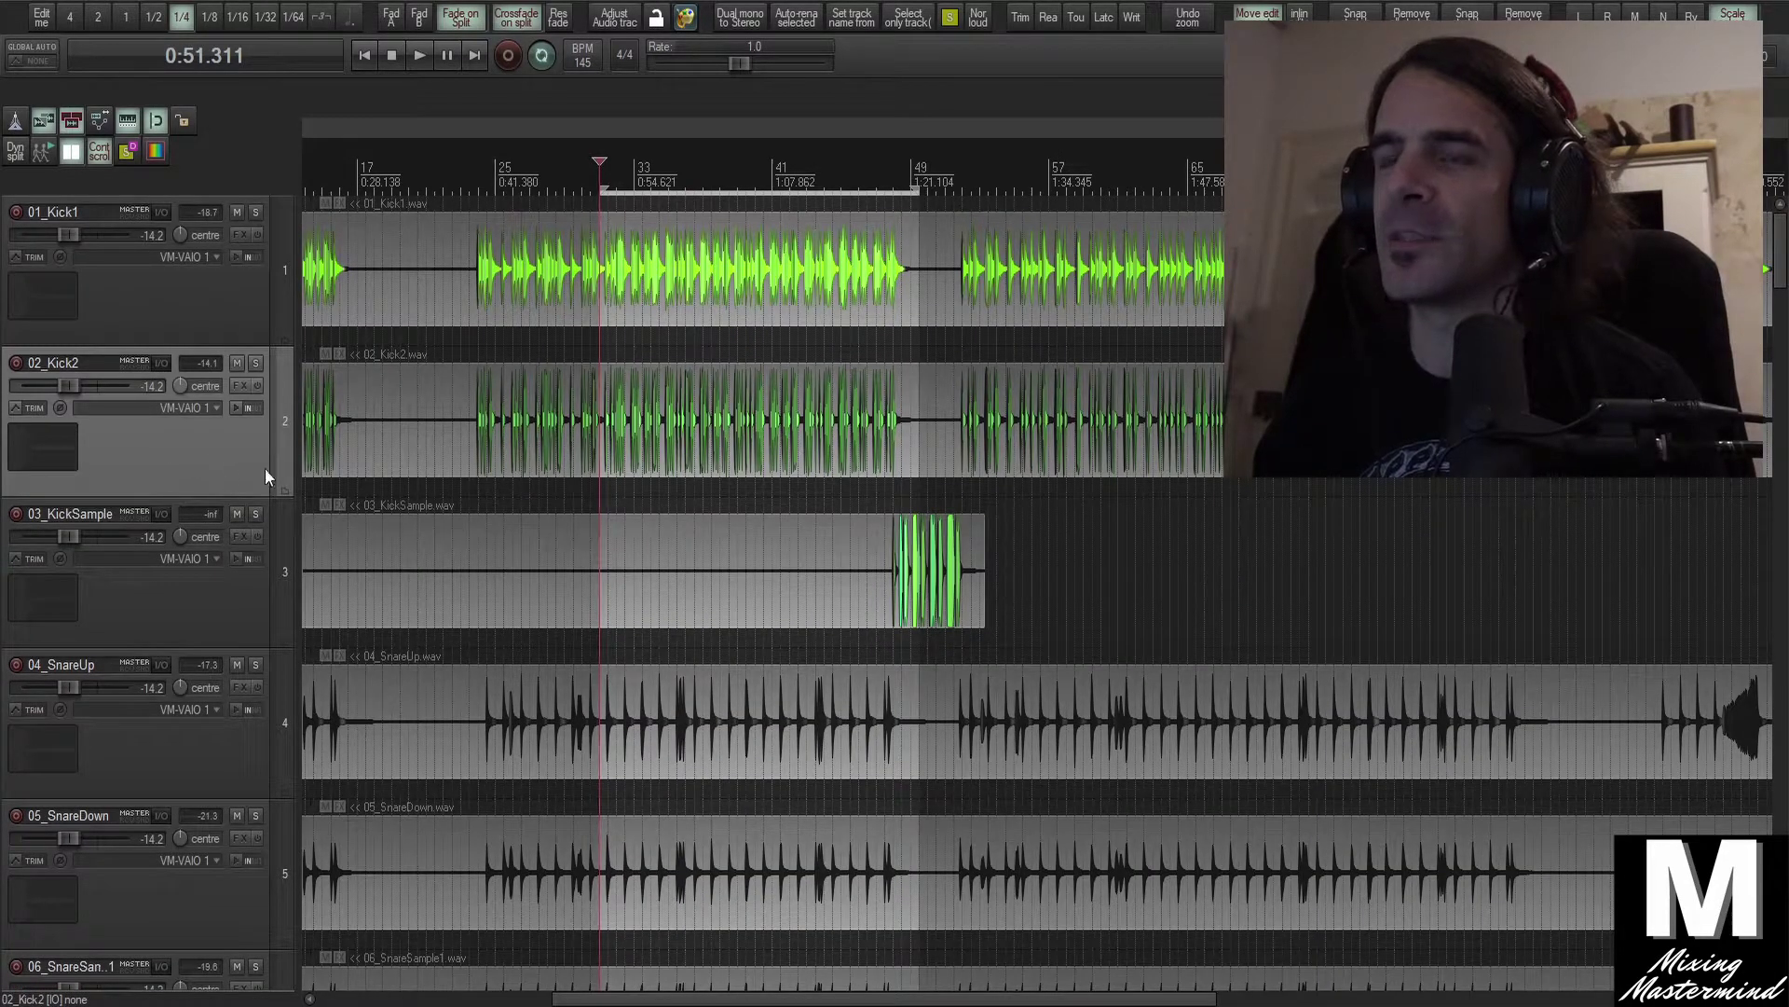
scroll(310, 456, up, 2)
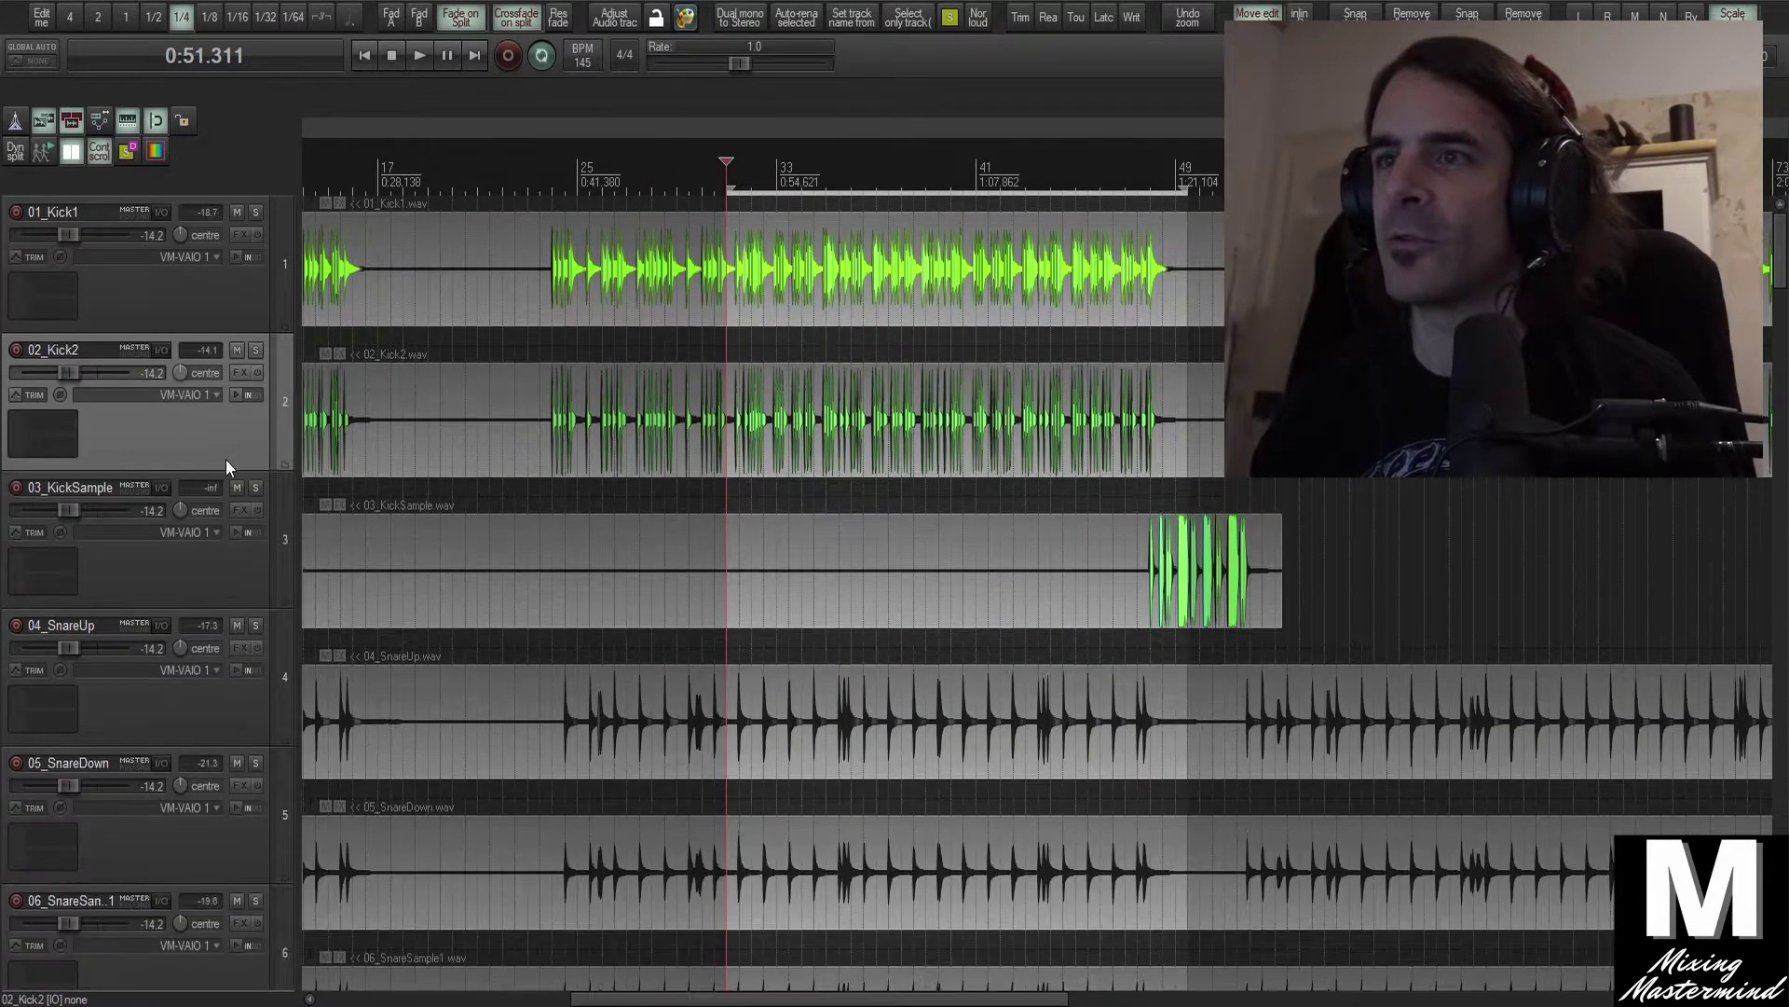
Select the 25_ElecGtr1 track and place the edit cursor at 0:53.793, near the start of its part in the time selection
scroll(345, 707, down, 20)
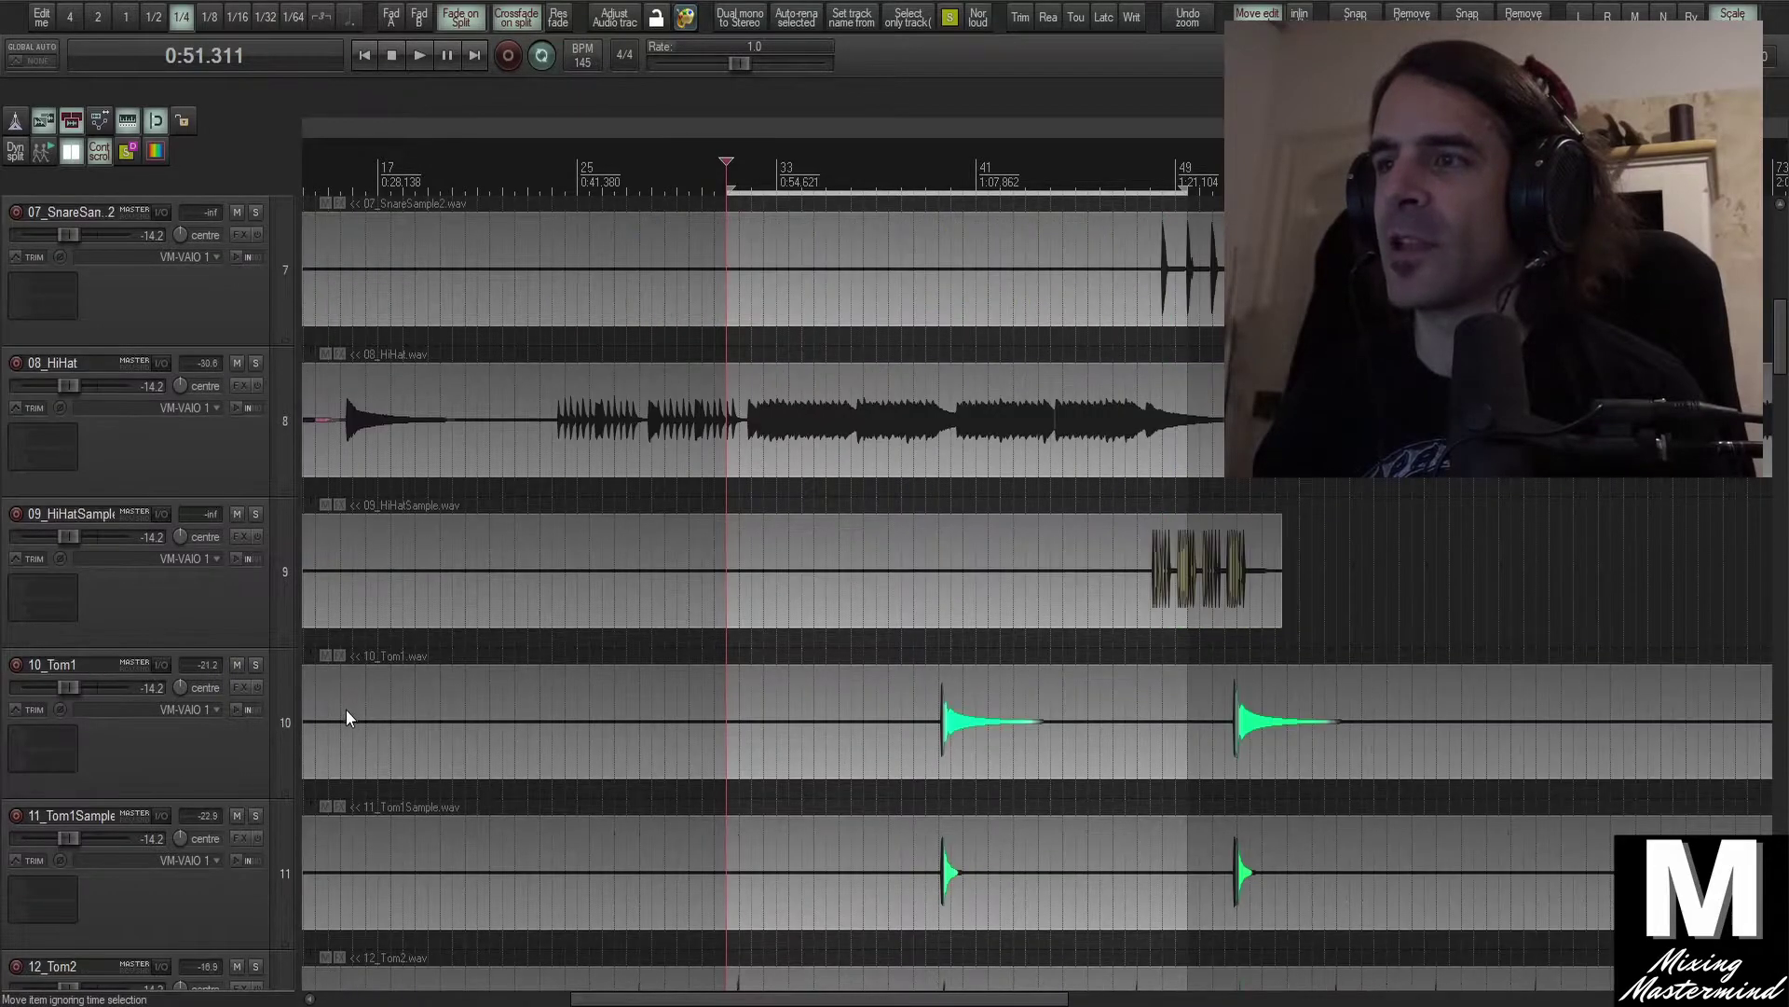
scroll(345, 718, down, 6)
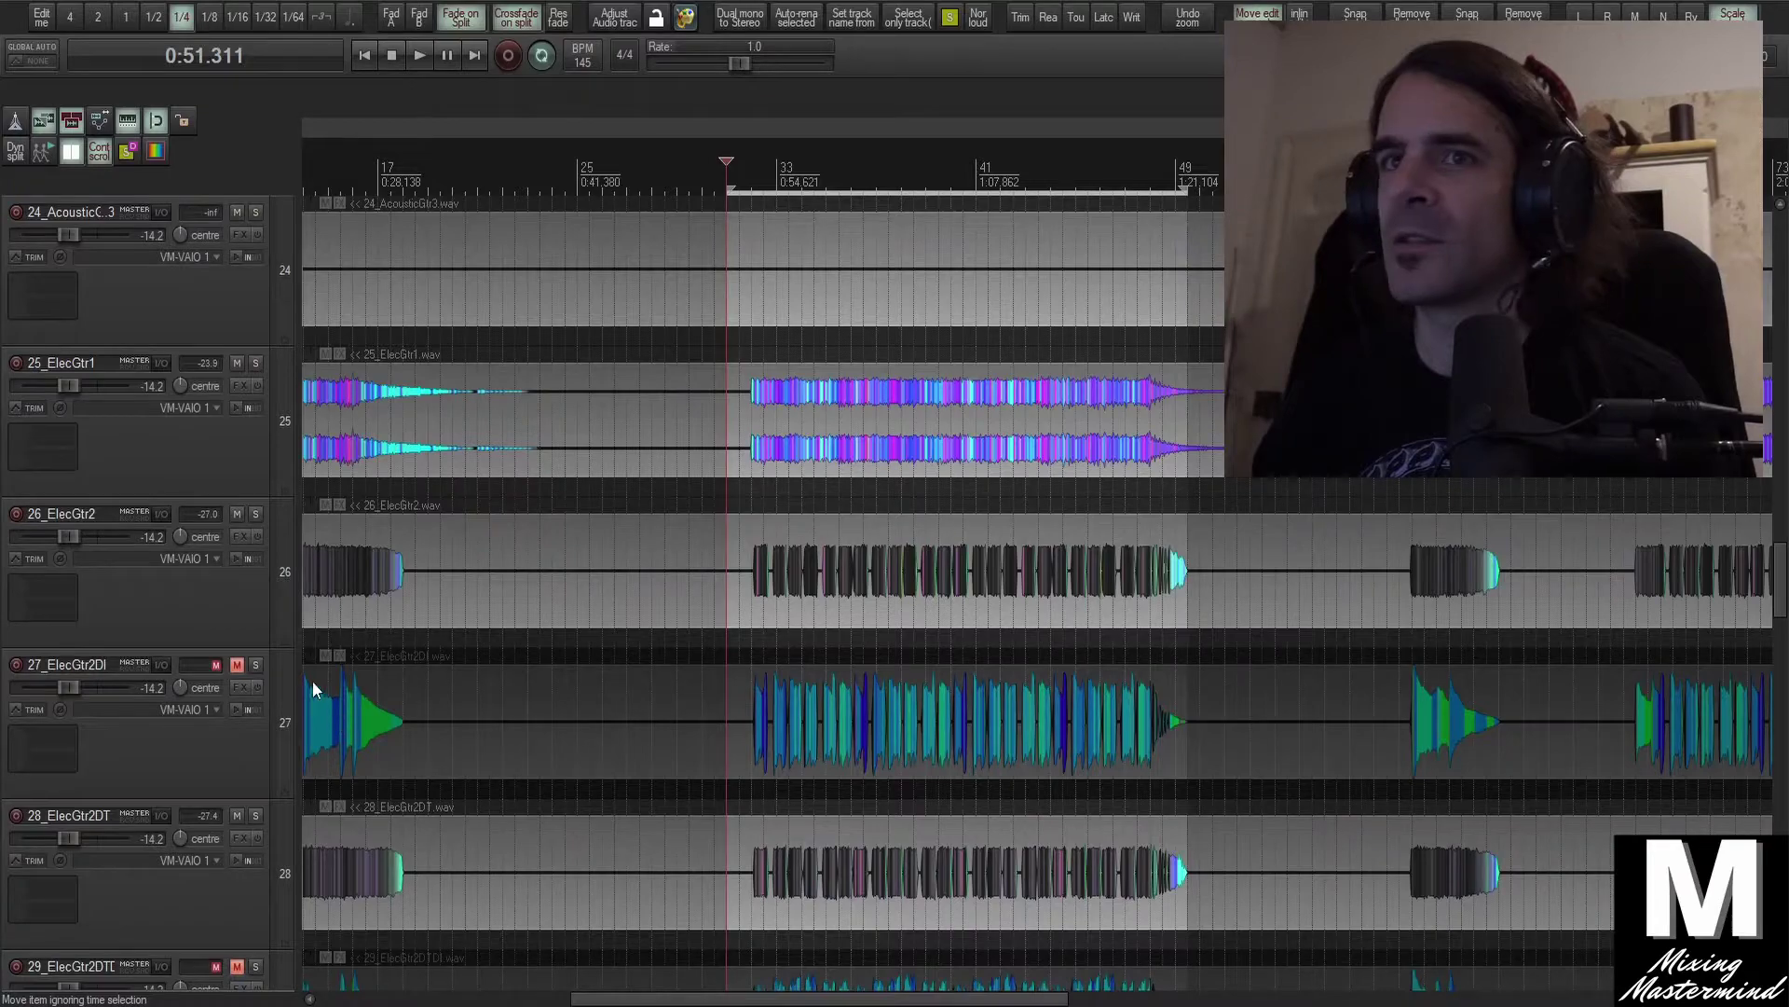
click(192, 483)
click(761, 343)
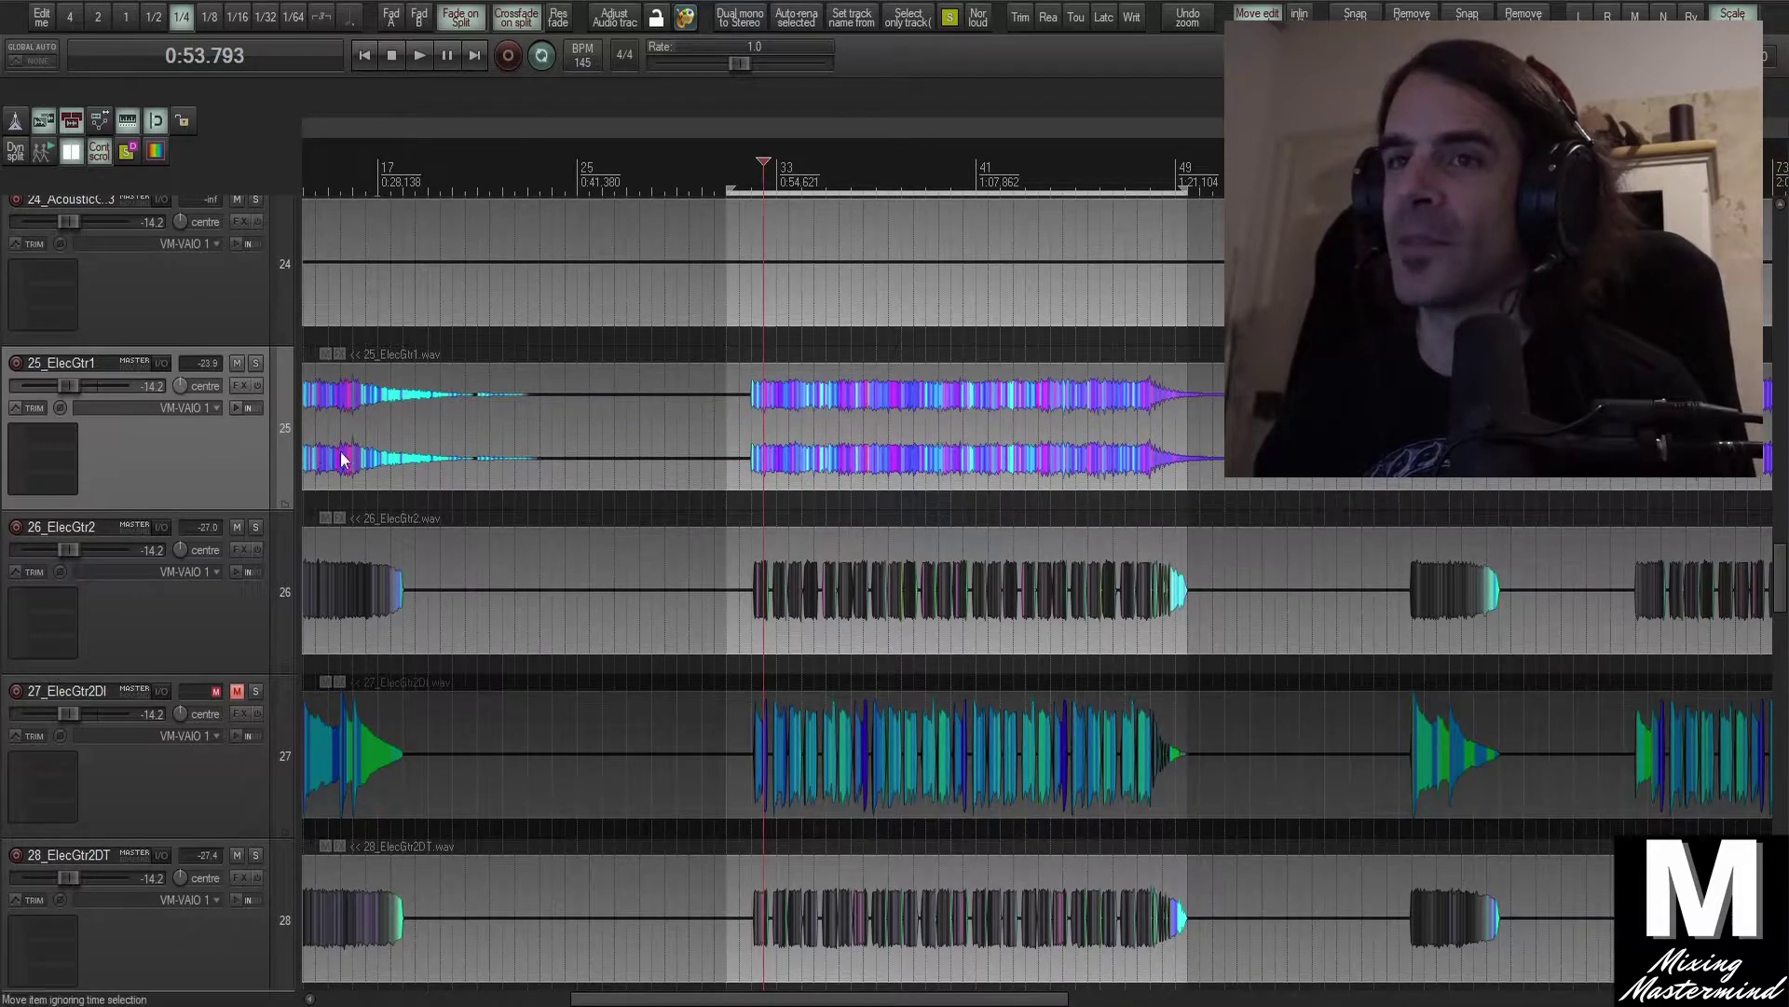
scroll(535, 466, down, 2)
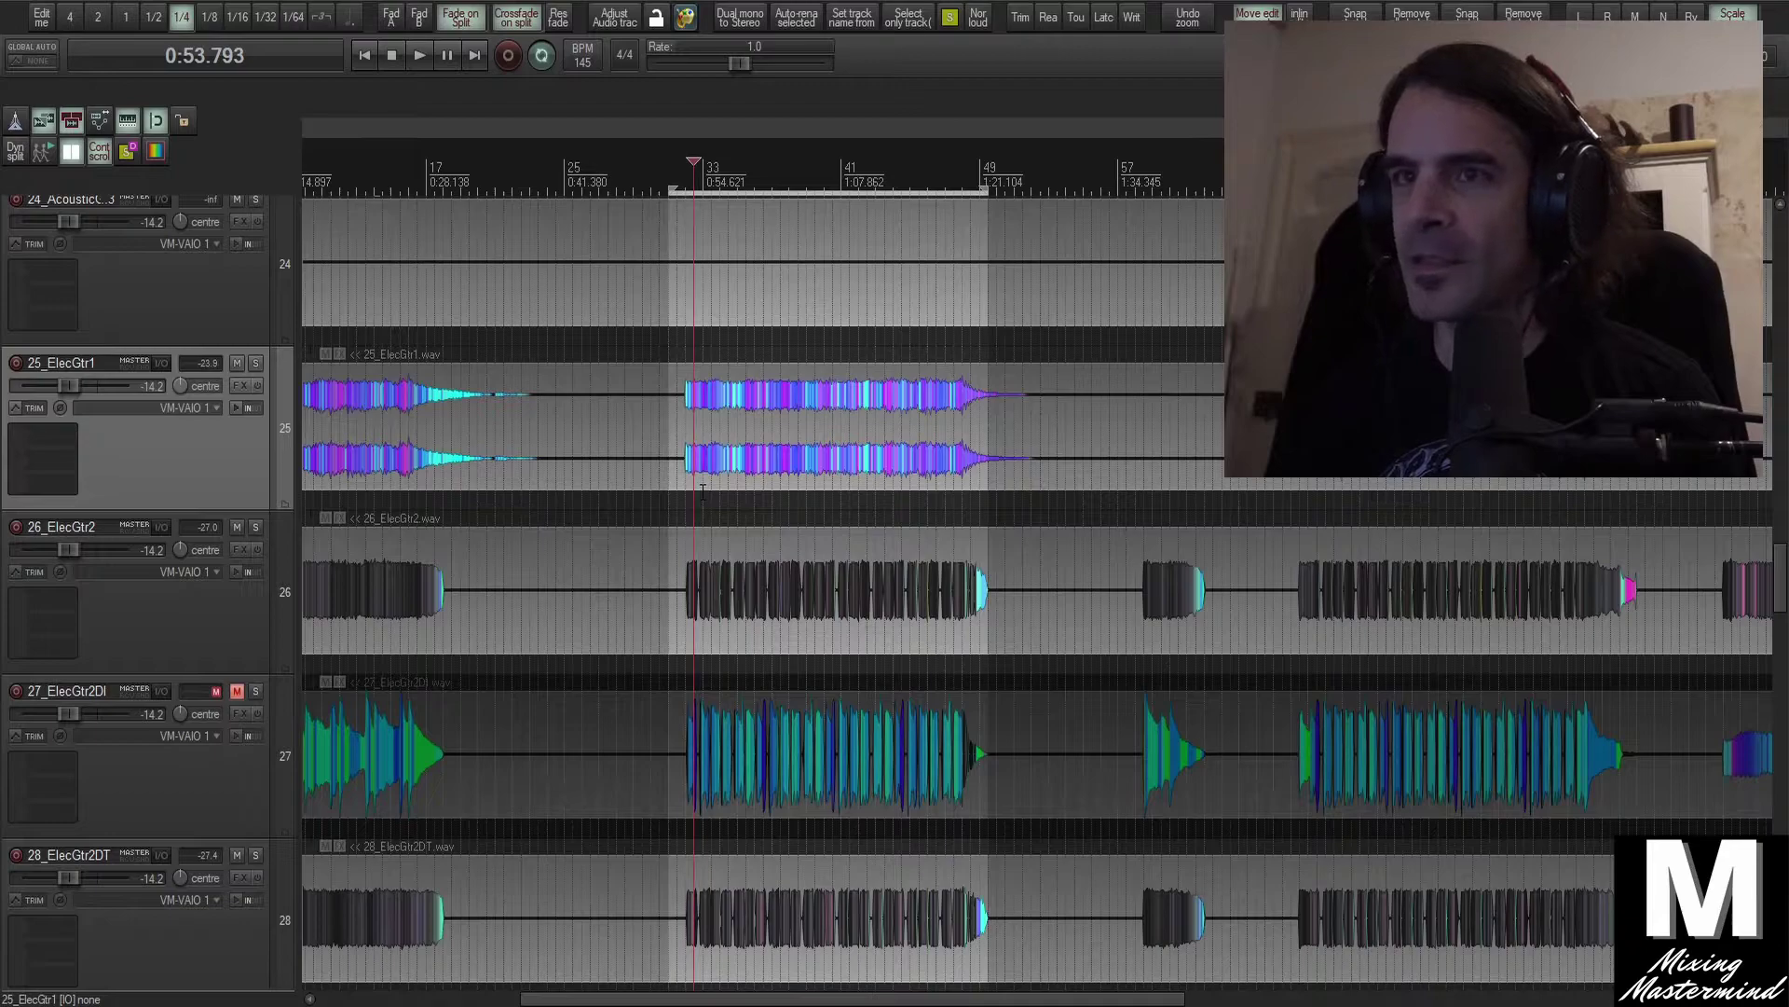
In the automation preferences, set applying trim to the envelope and resetting trim when adding volume/pan envelopes to Always
key(ctrl+p)
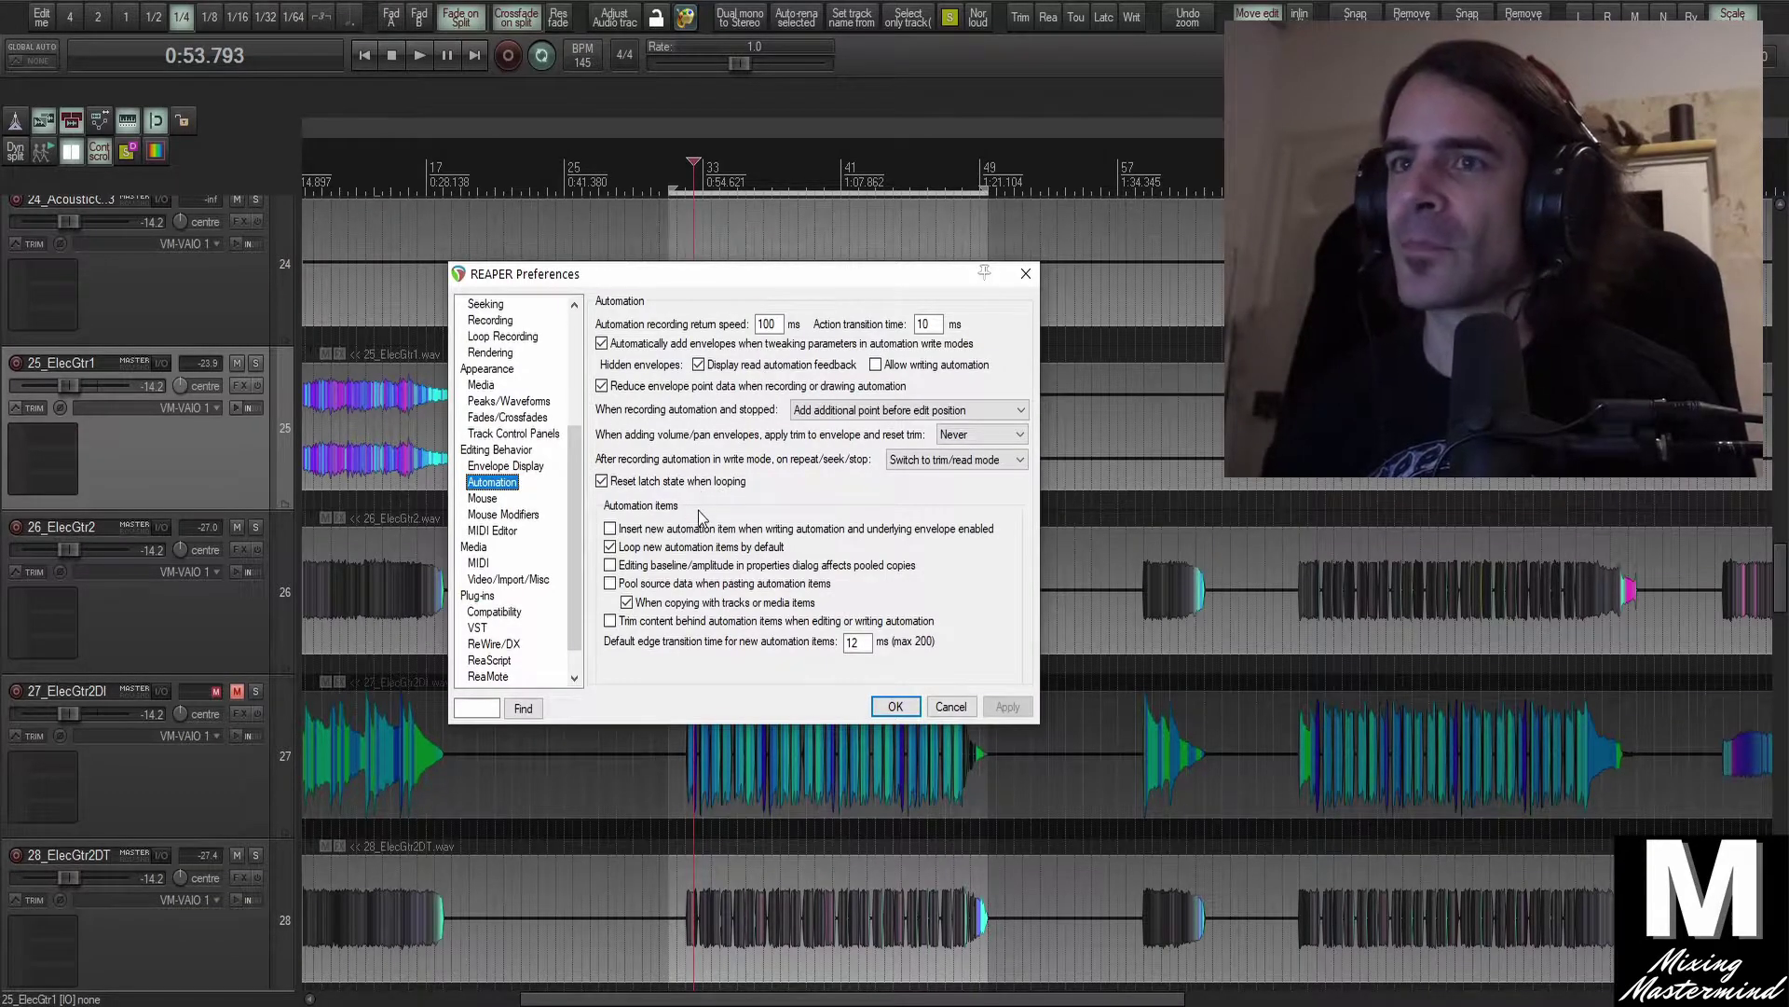
click(979, 434)
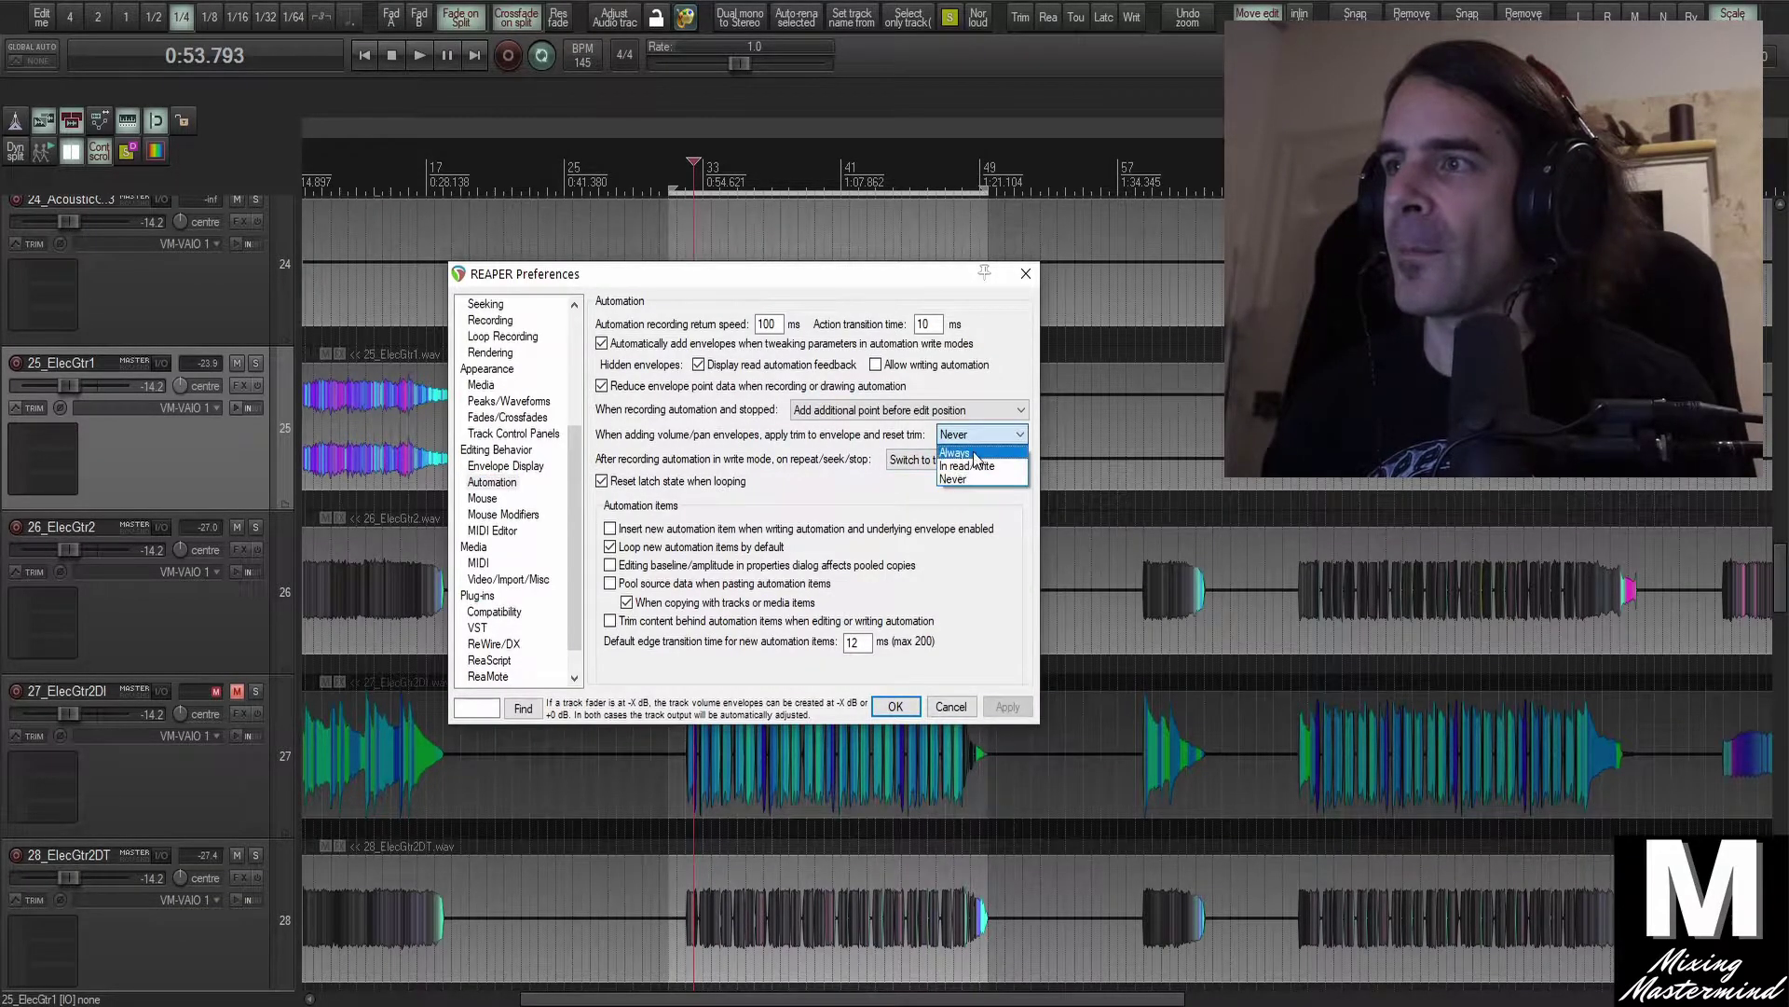
click(974, 453)
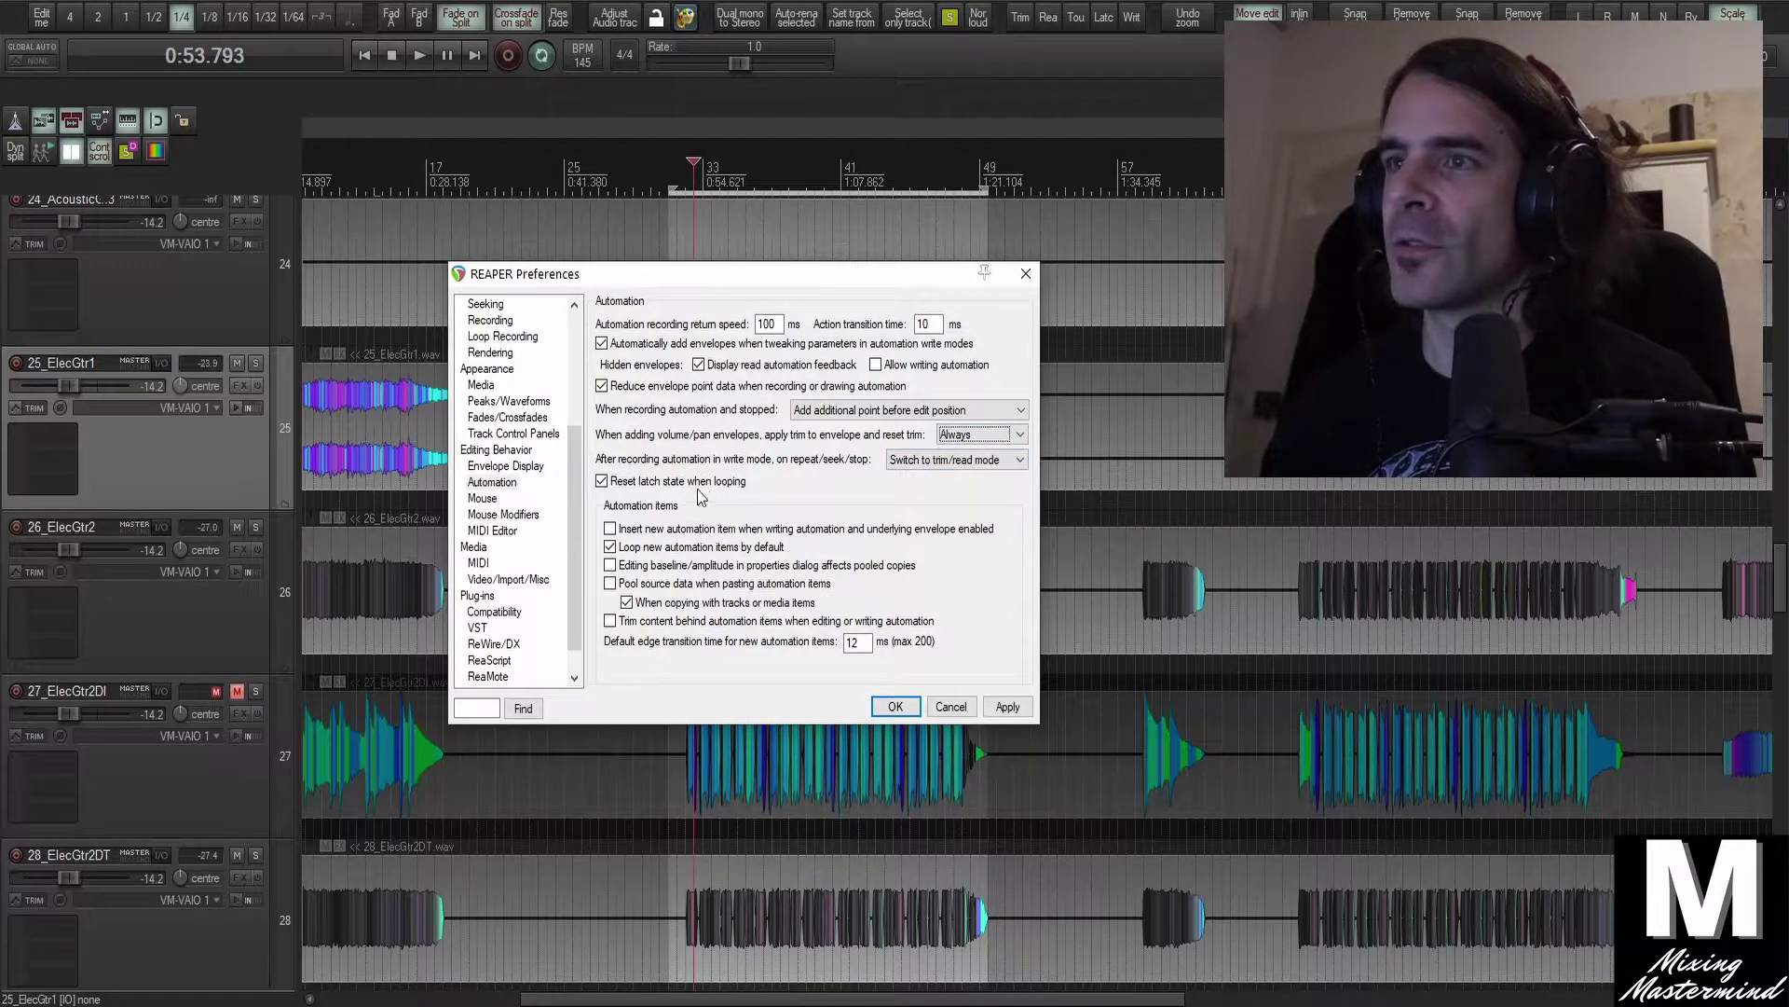
click(491, 482)
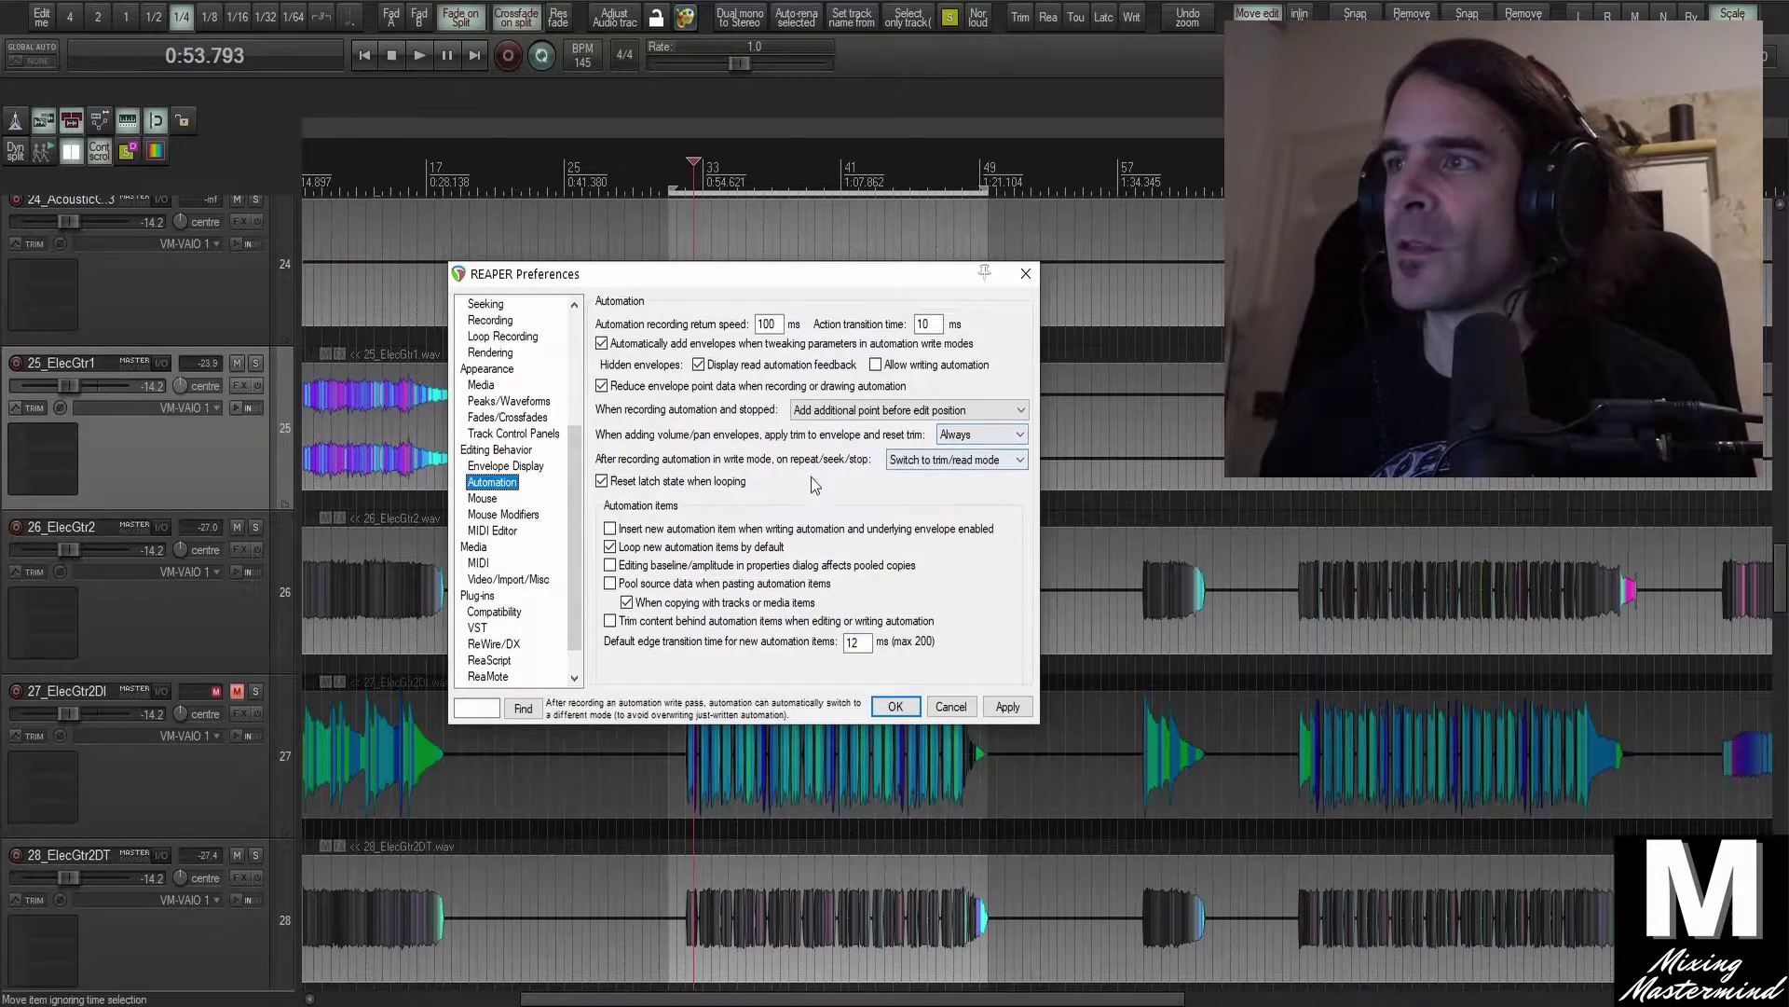
click(974, 436)
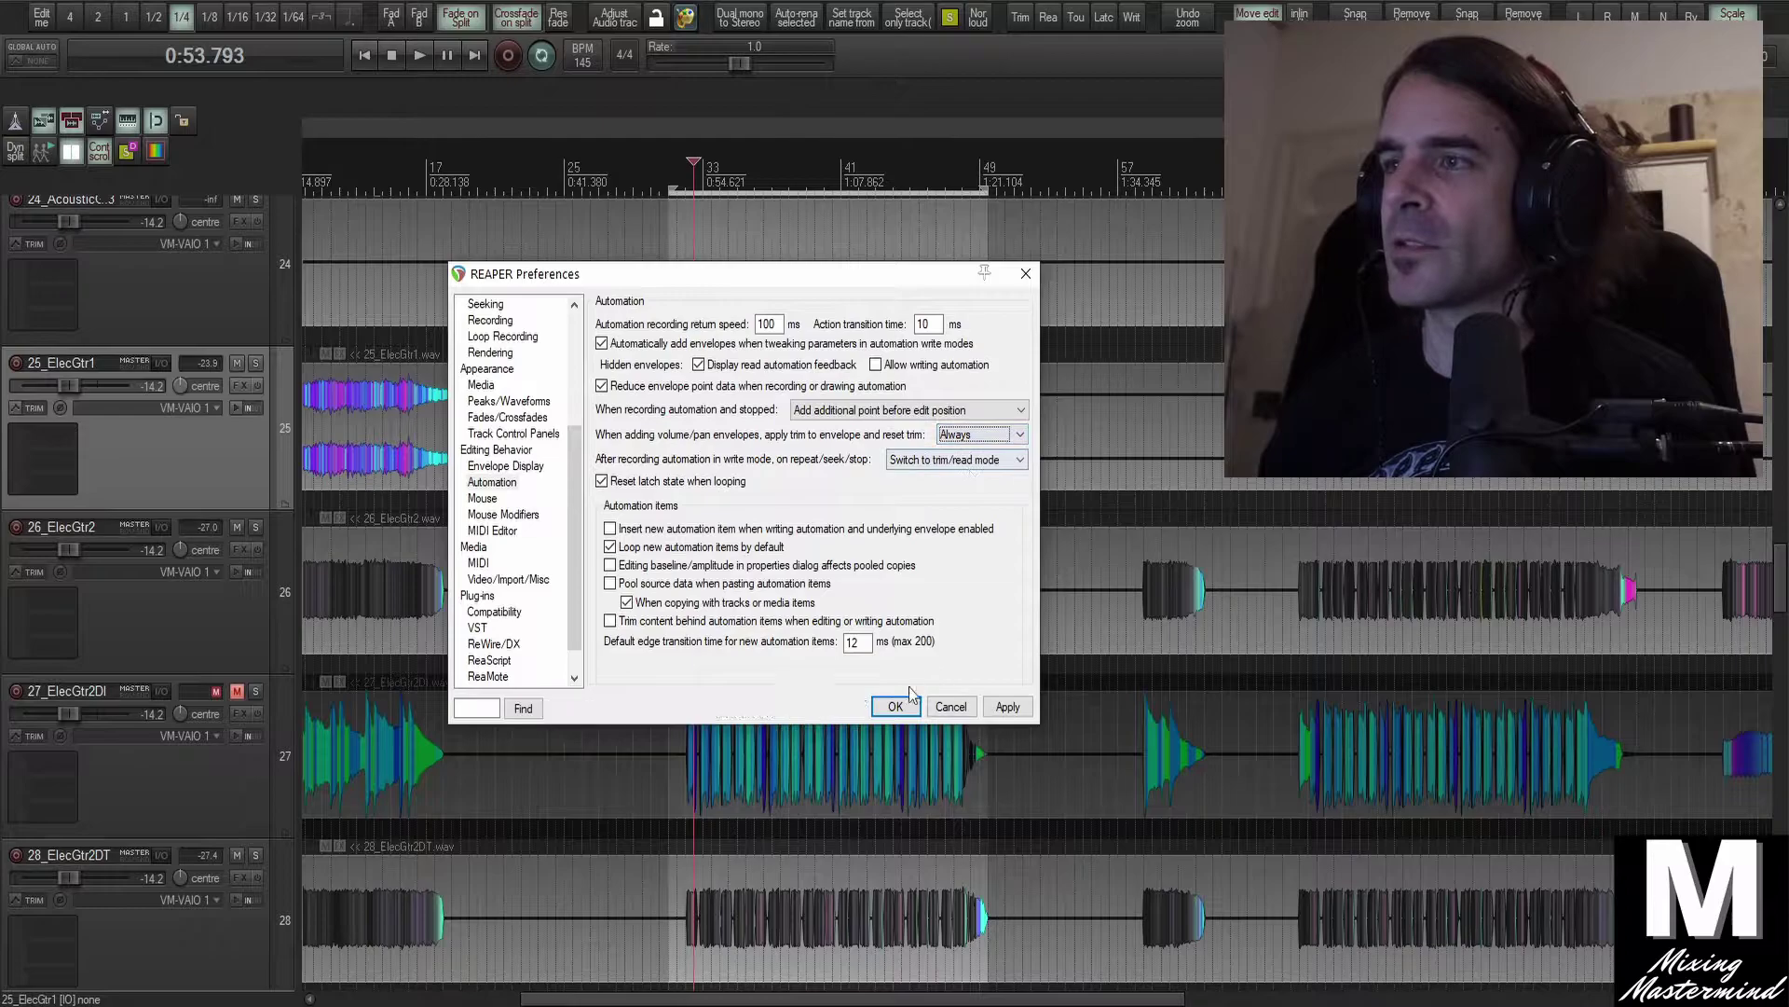
click(897, 706)
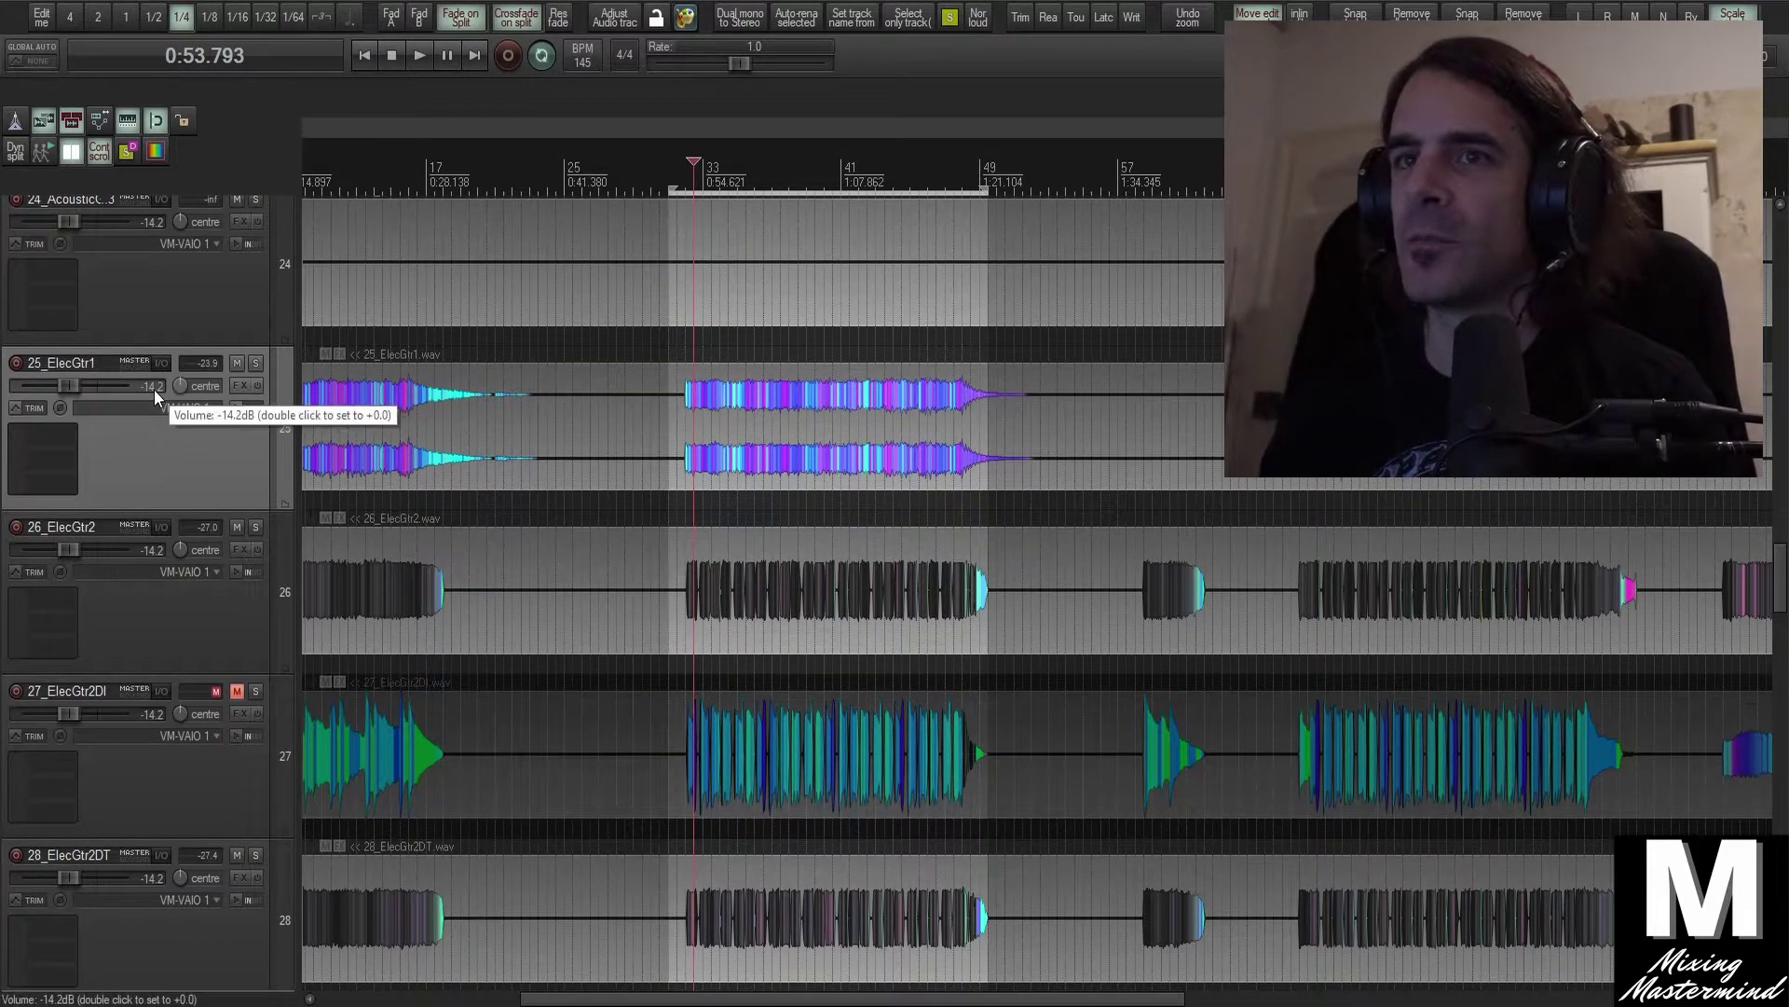
Add a volume envelope to the 25_ElecGtr1 track and show it in its own lane
key(ctrl+z)
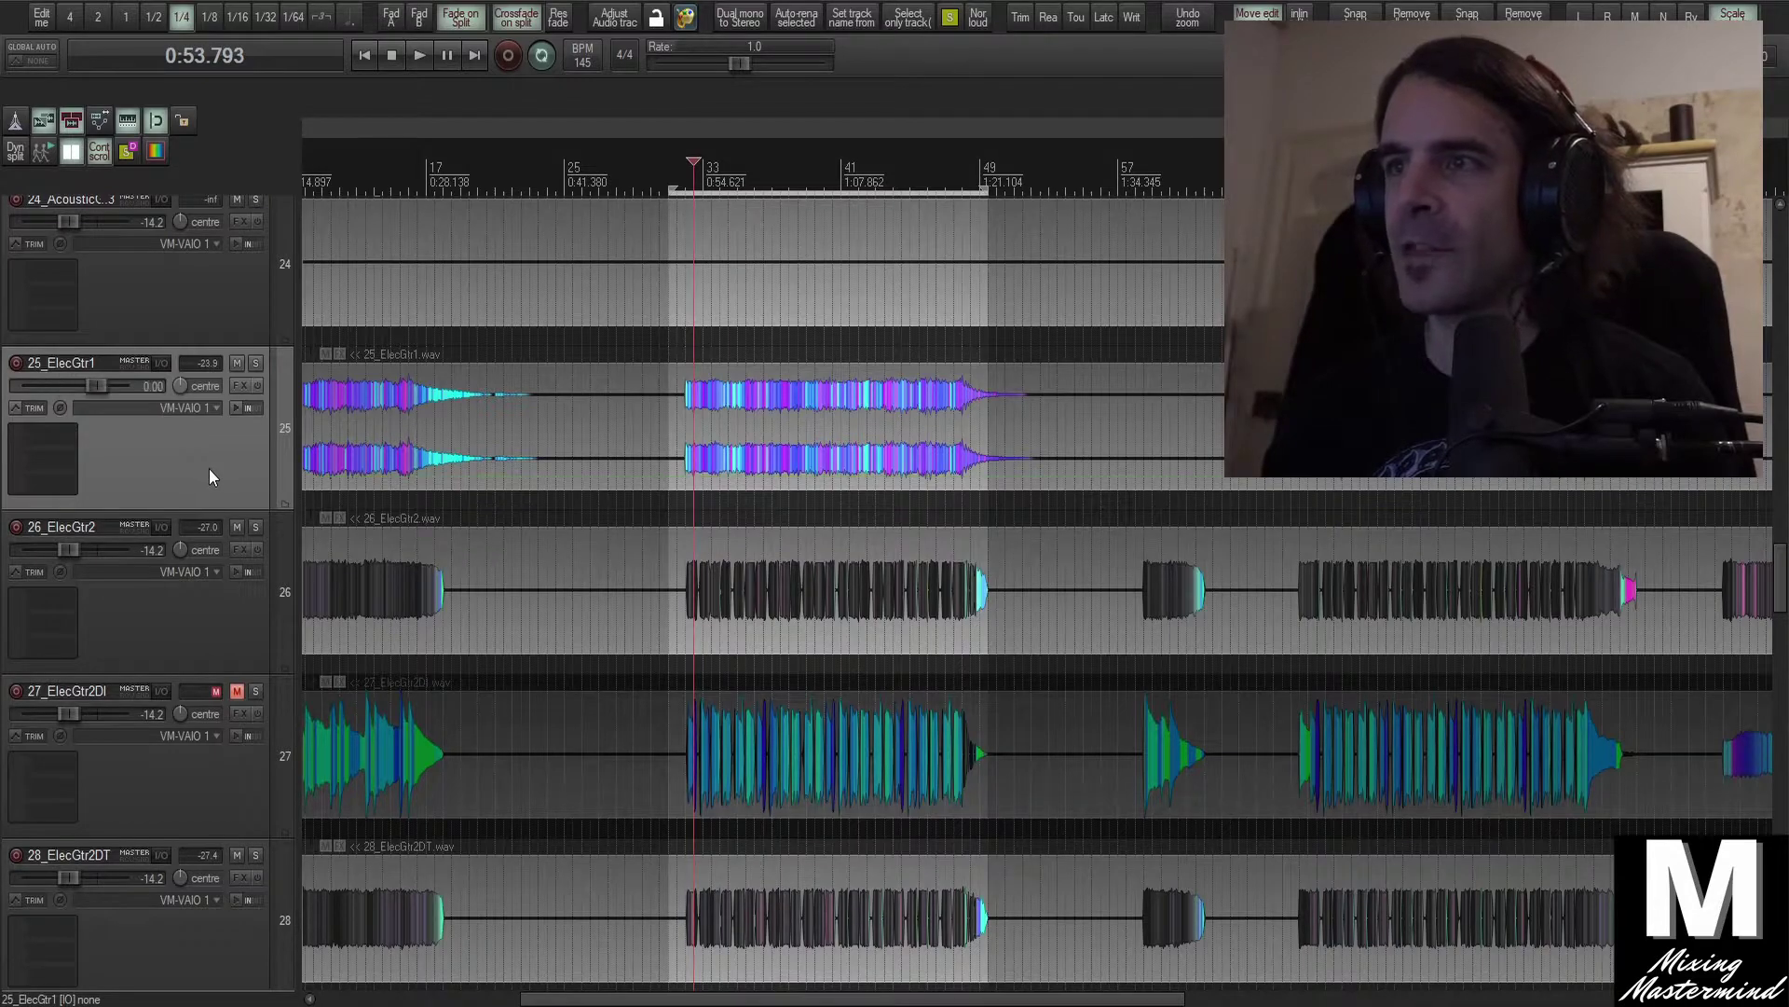
right_click(847, 479)
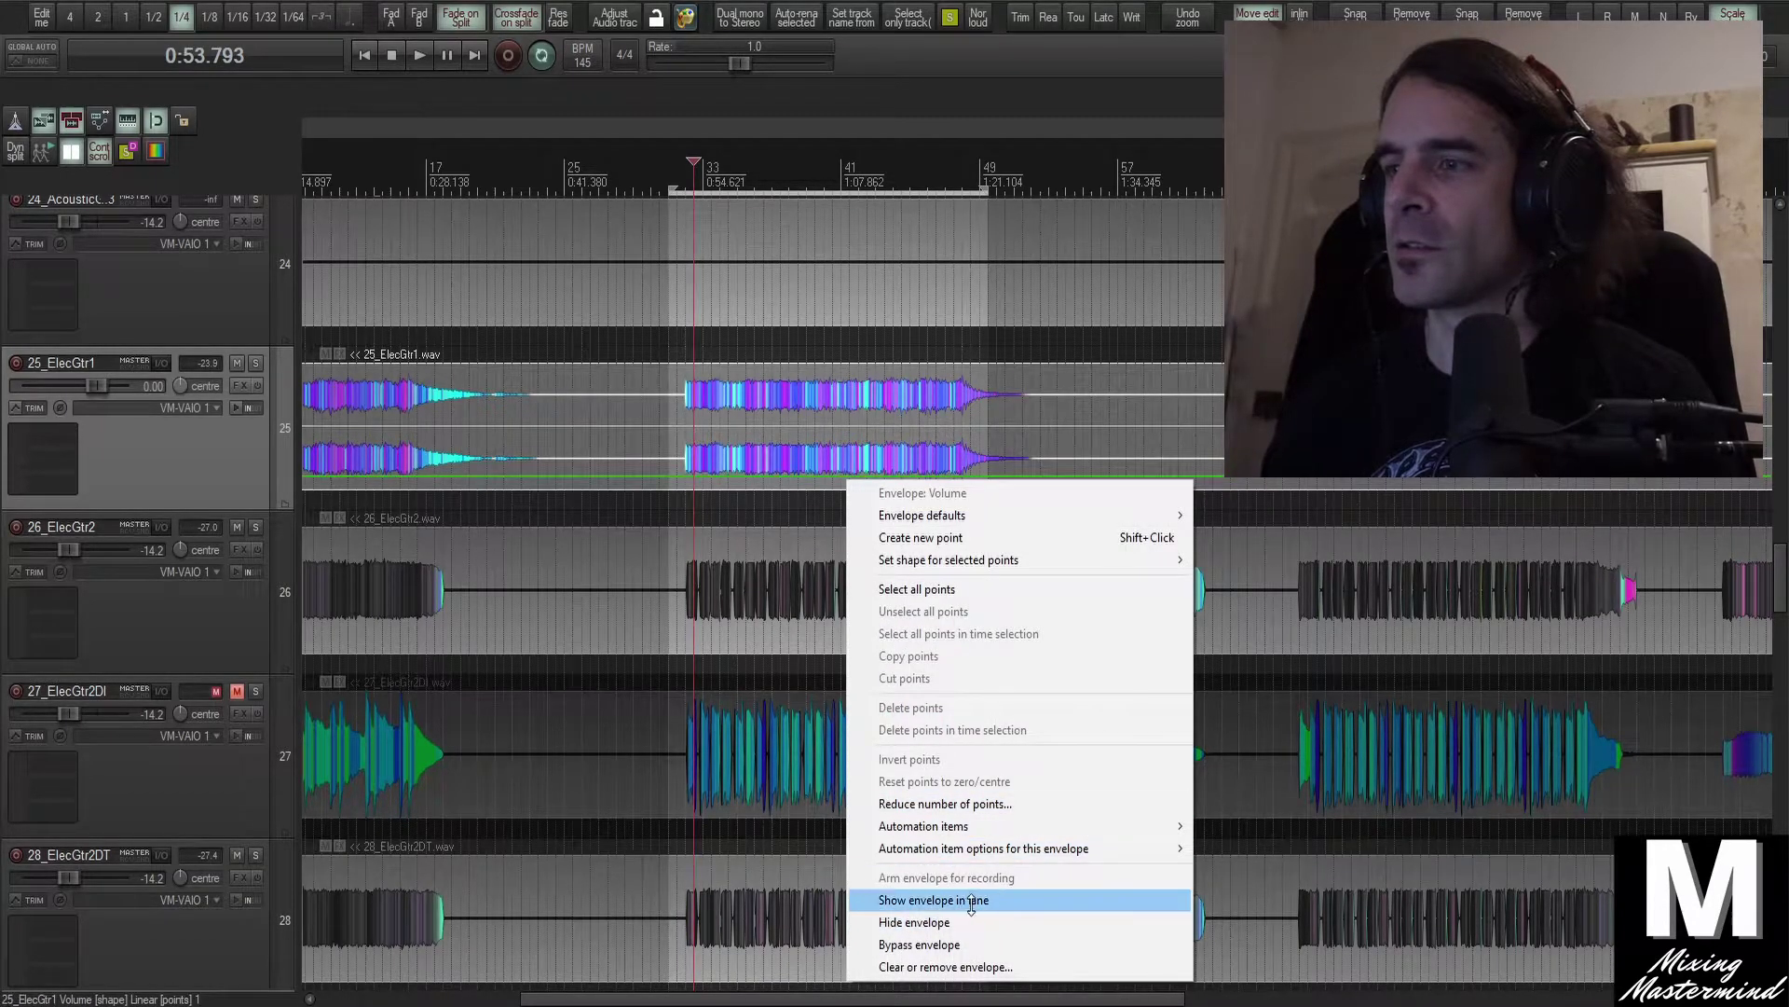
click(964, 902)
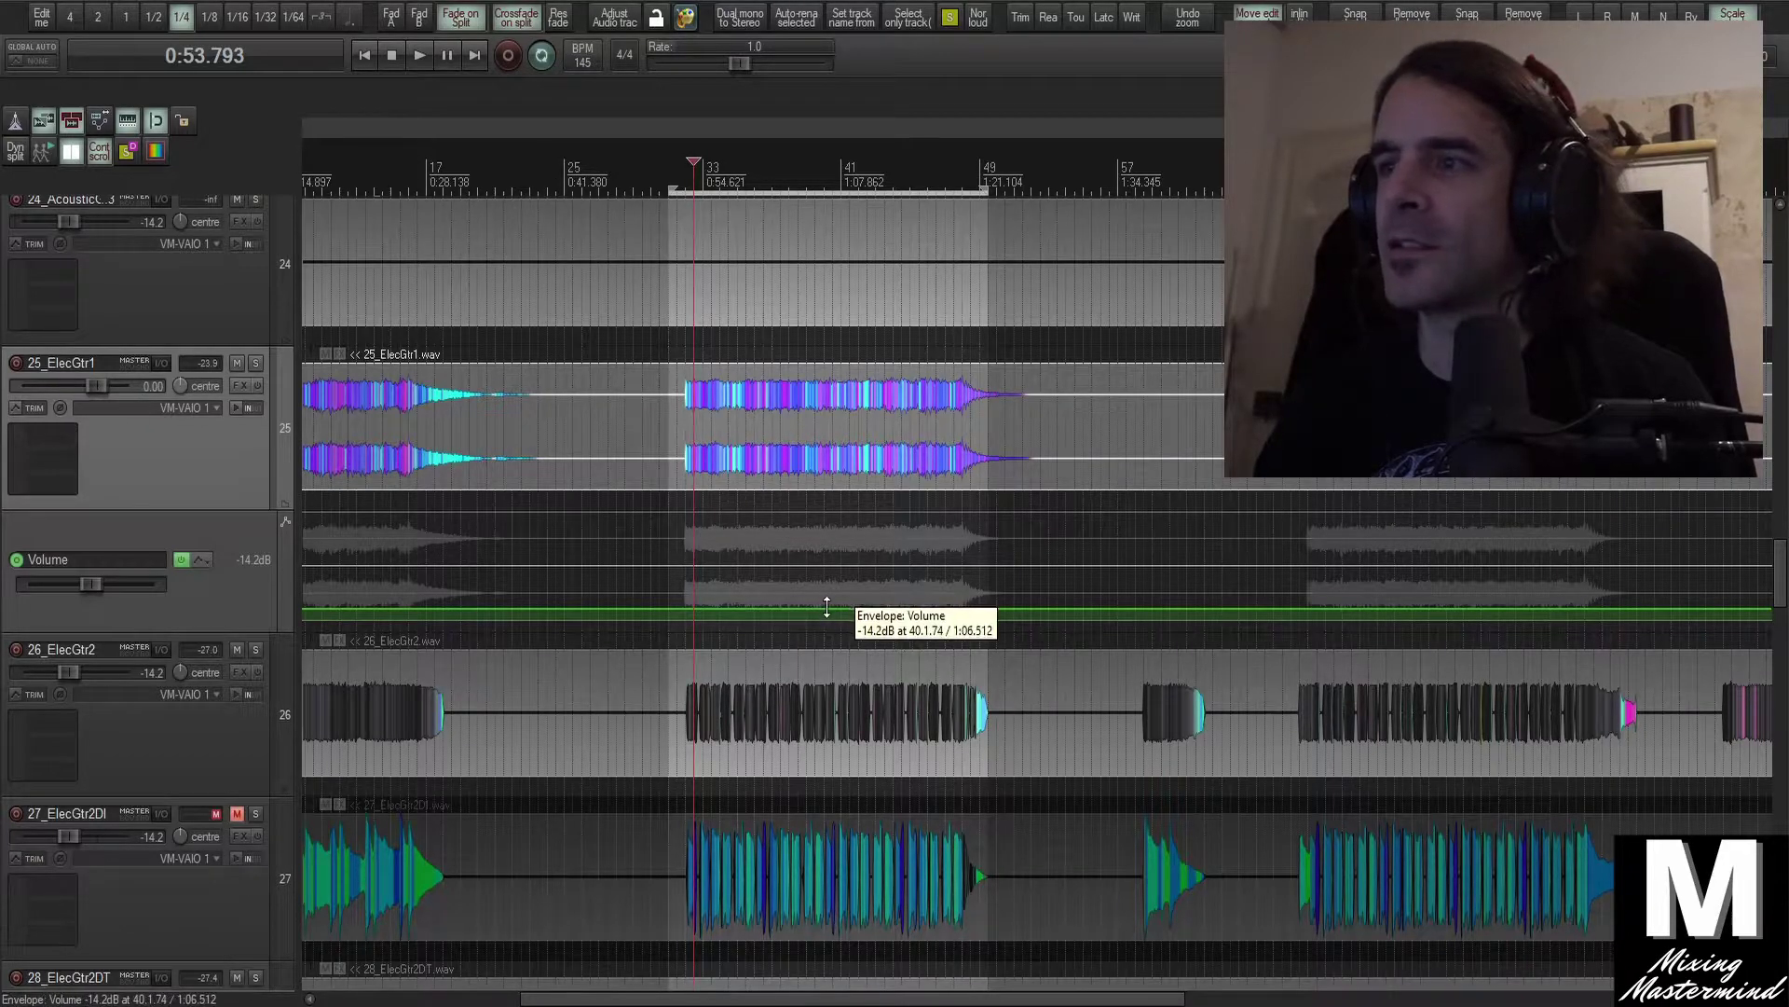
Lower the 25_ElecGtr1 volume envelope inside the time selection to -20.0 dB
mouse_move(827, 608)
mouse_down()
mouse_move(824, 626)
mouse_move(824, 609)
mouse_up()
scroll(988, 244, up, 4)
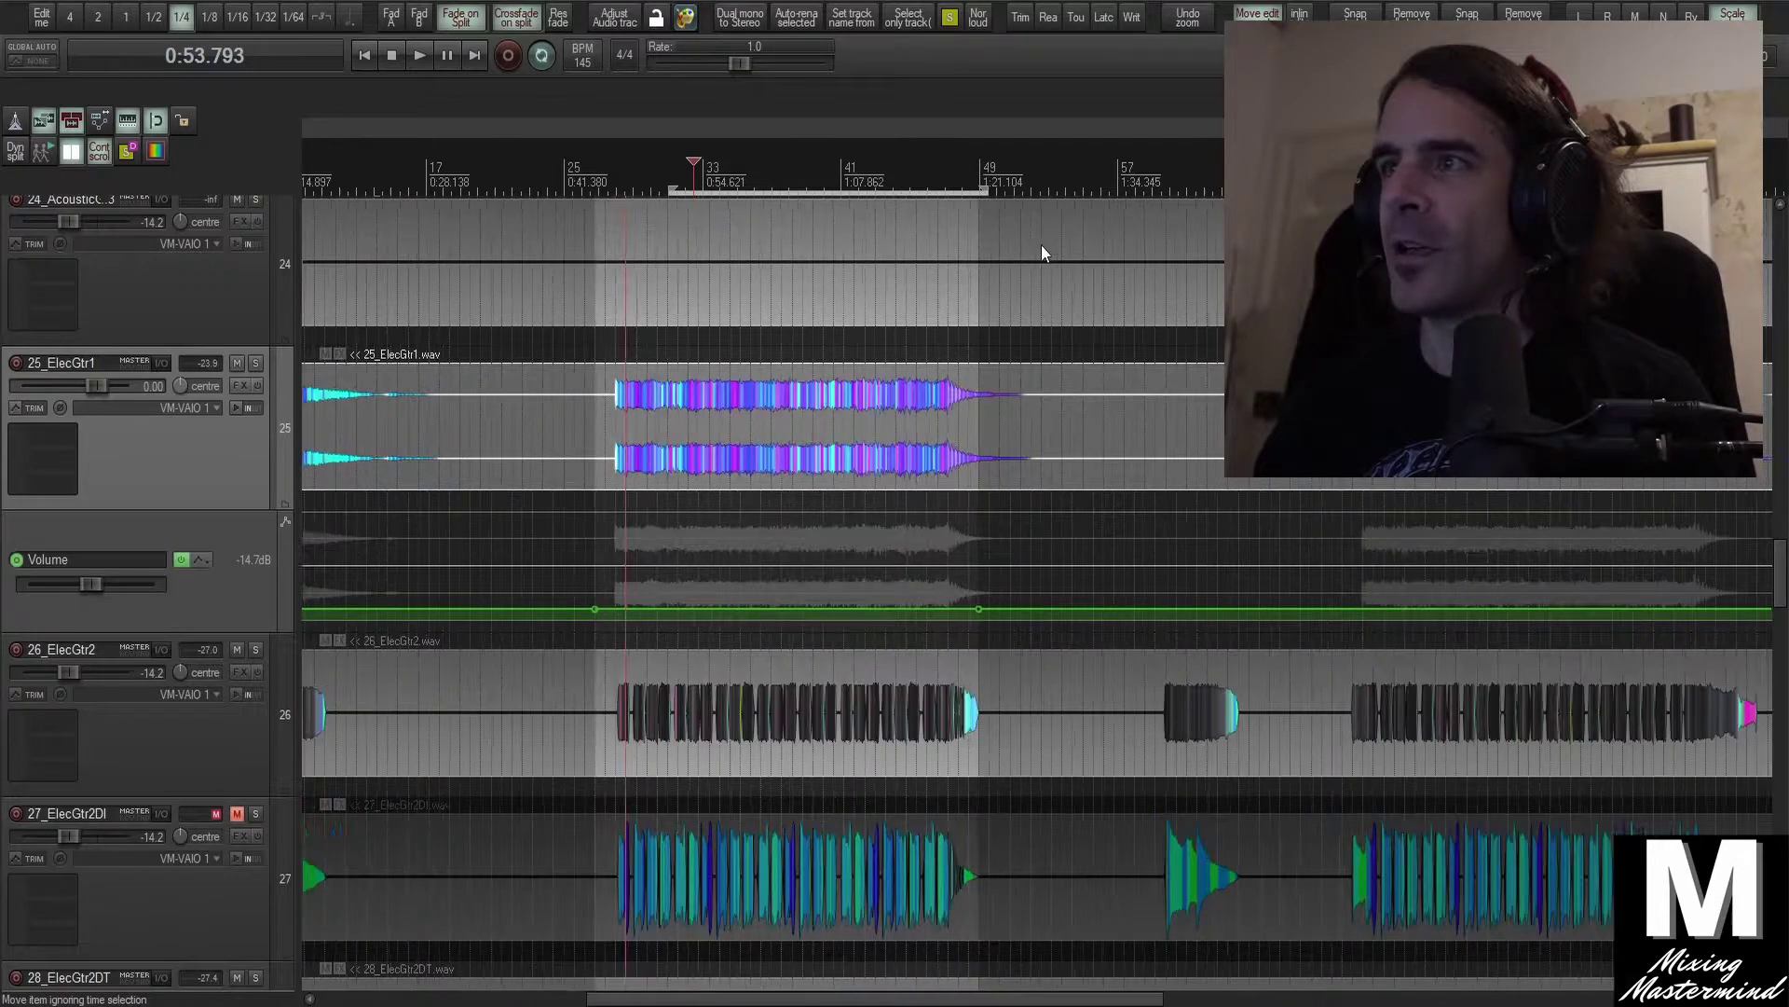
scroll(772, 412, up, 1)
mouse_move(628, 610)
mouse_down()
mouse_move(640, 593)
mouse_move(631, 622)
mouse_up()
scroll(401, 639, up, 1)
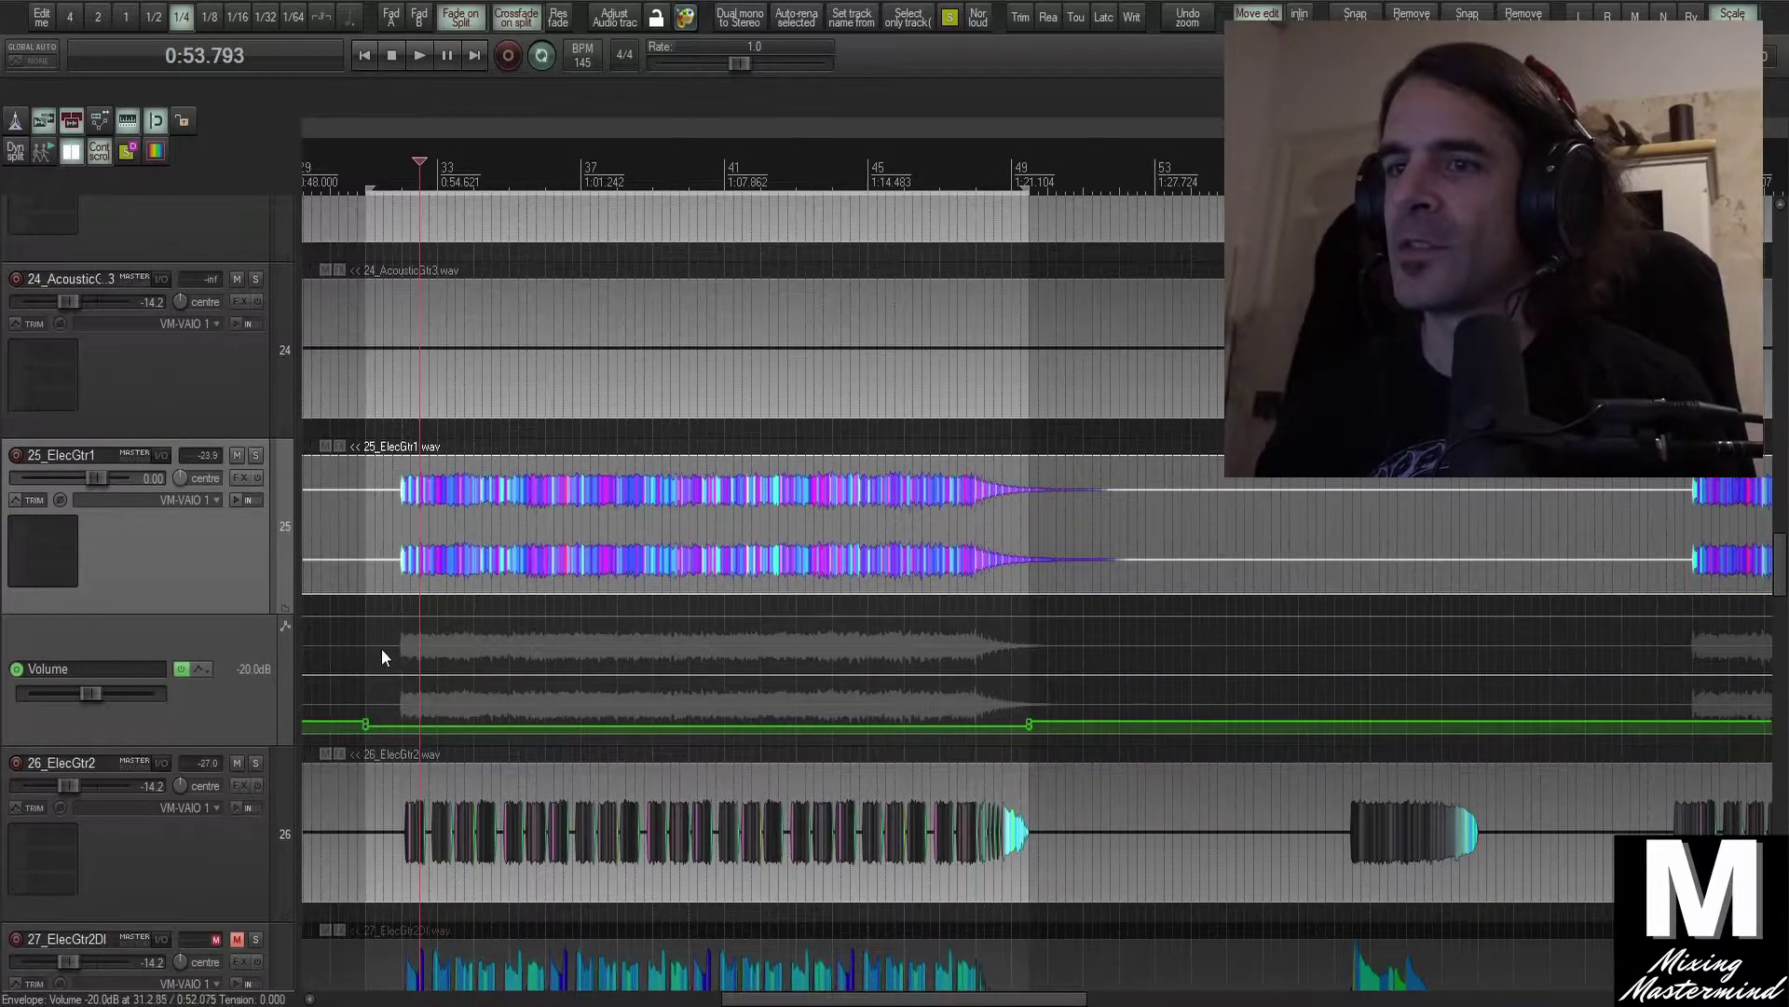
Enlarge the track lanes and readjust the 25_ElecGtr1 volume envelope inside the time selection to -15.5 dB
scroll(432, 714, up, 2)
scroll(451, 700, down, 3)
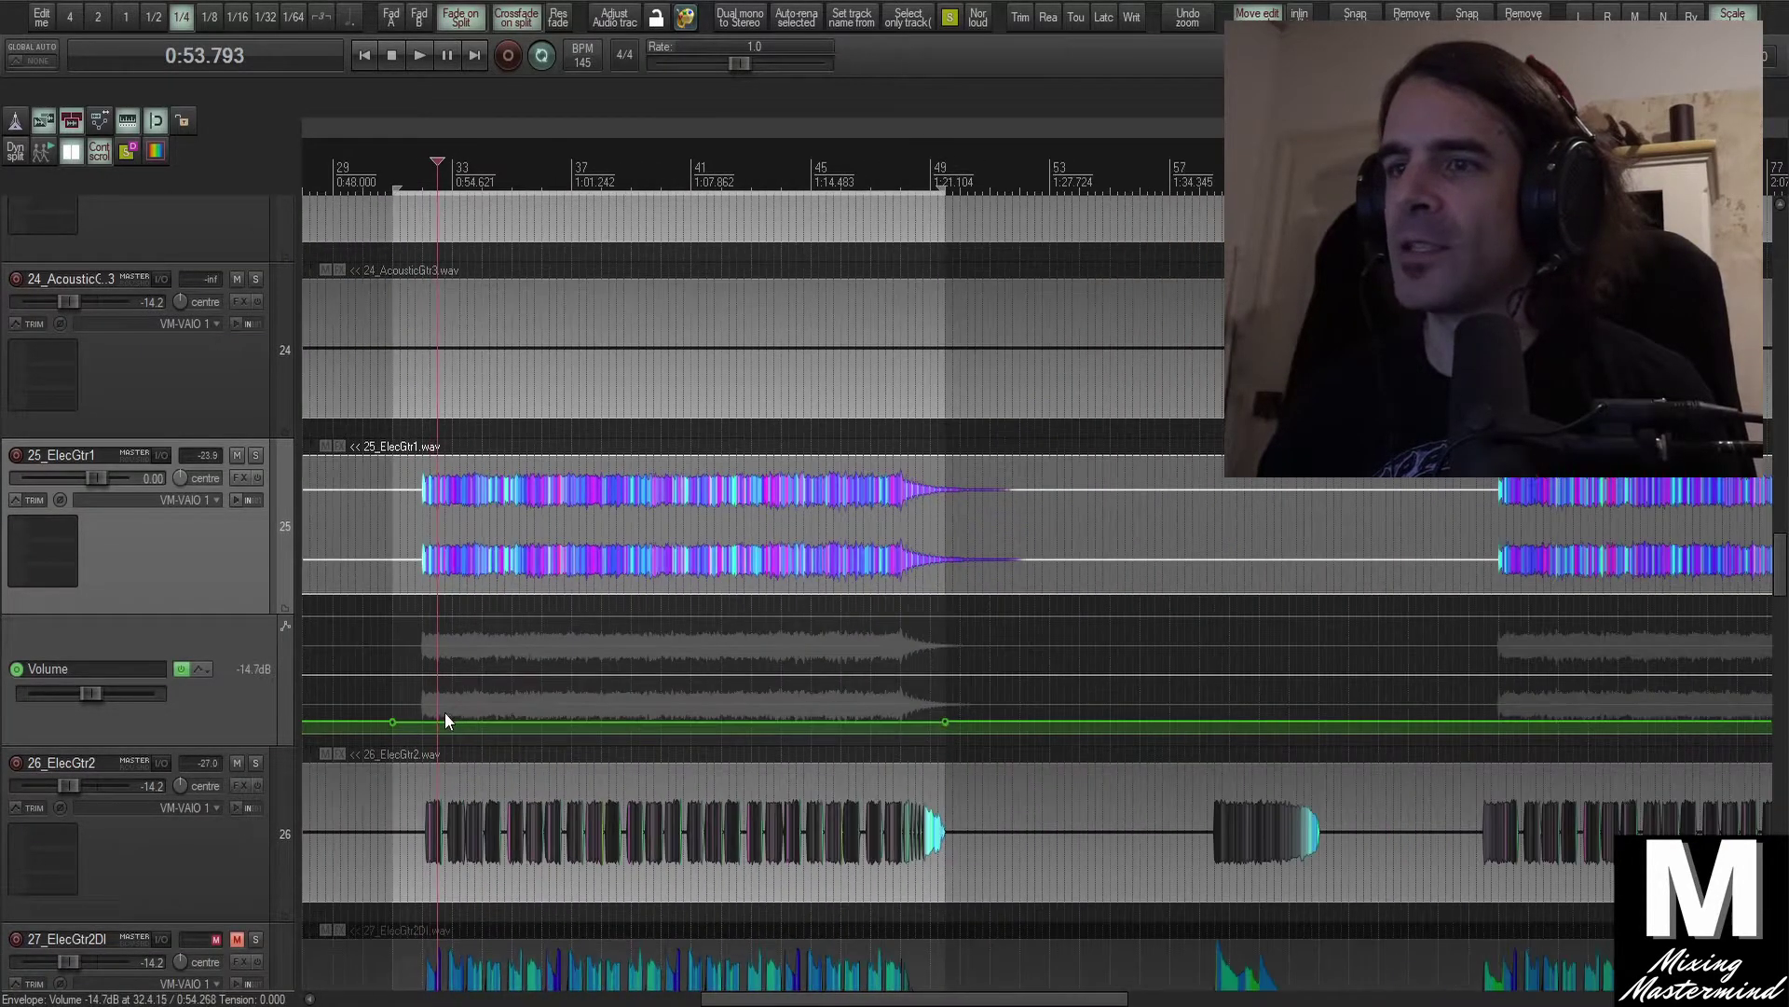
scroll(450, 713, down, 1)
drag(564, 730, 565, 723)
scroll(462, 757, up, 5)
scroll(511, 781, down, 4)
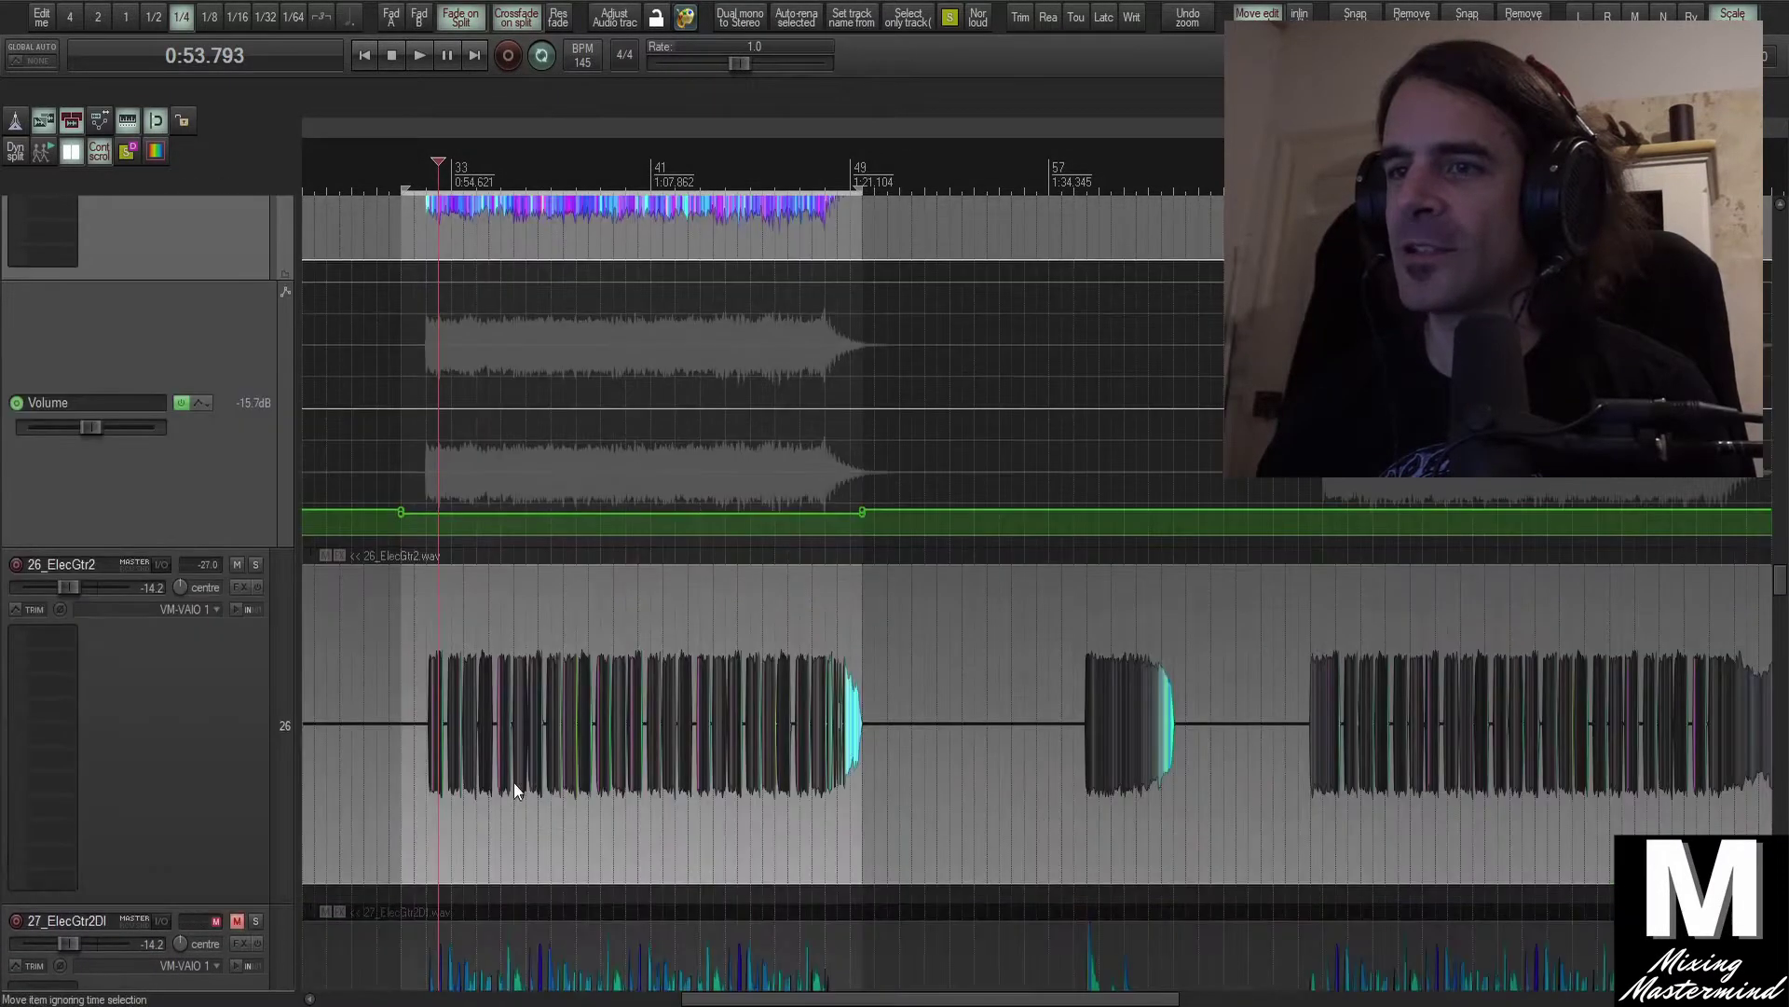
scroll(516, 488, up, 5)
click(541, 927)
drag(542, 928, 549, 926)
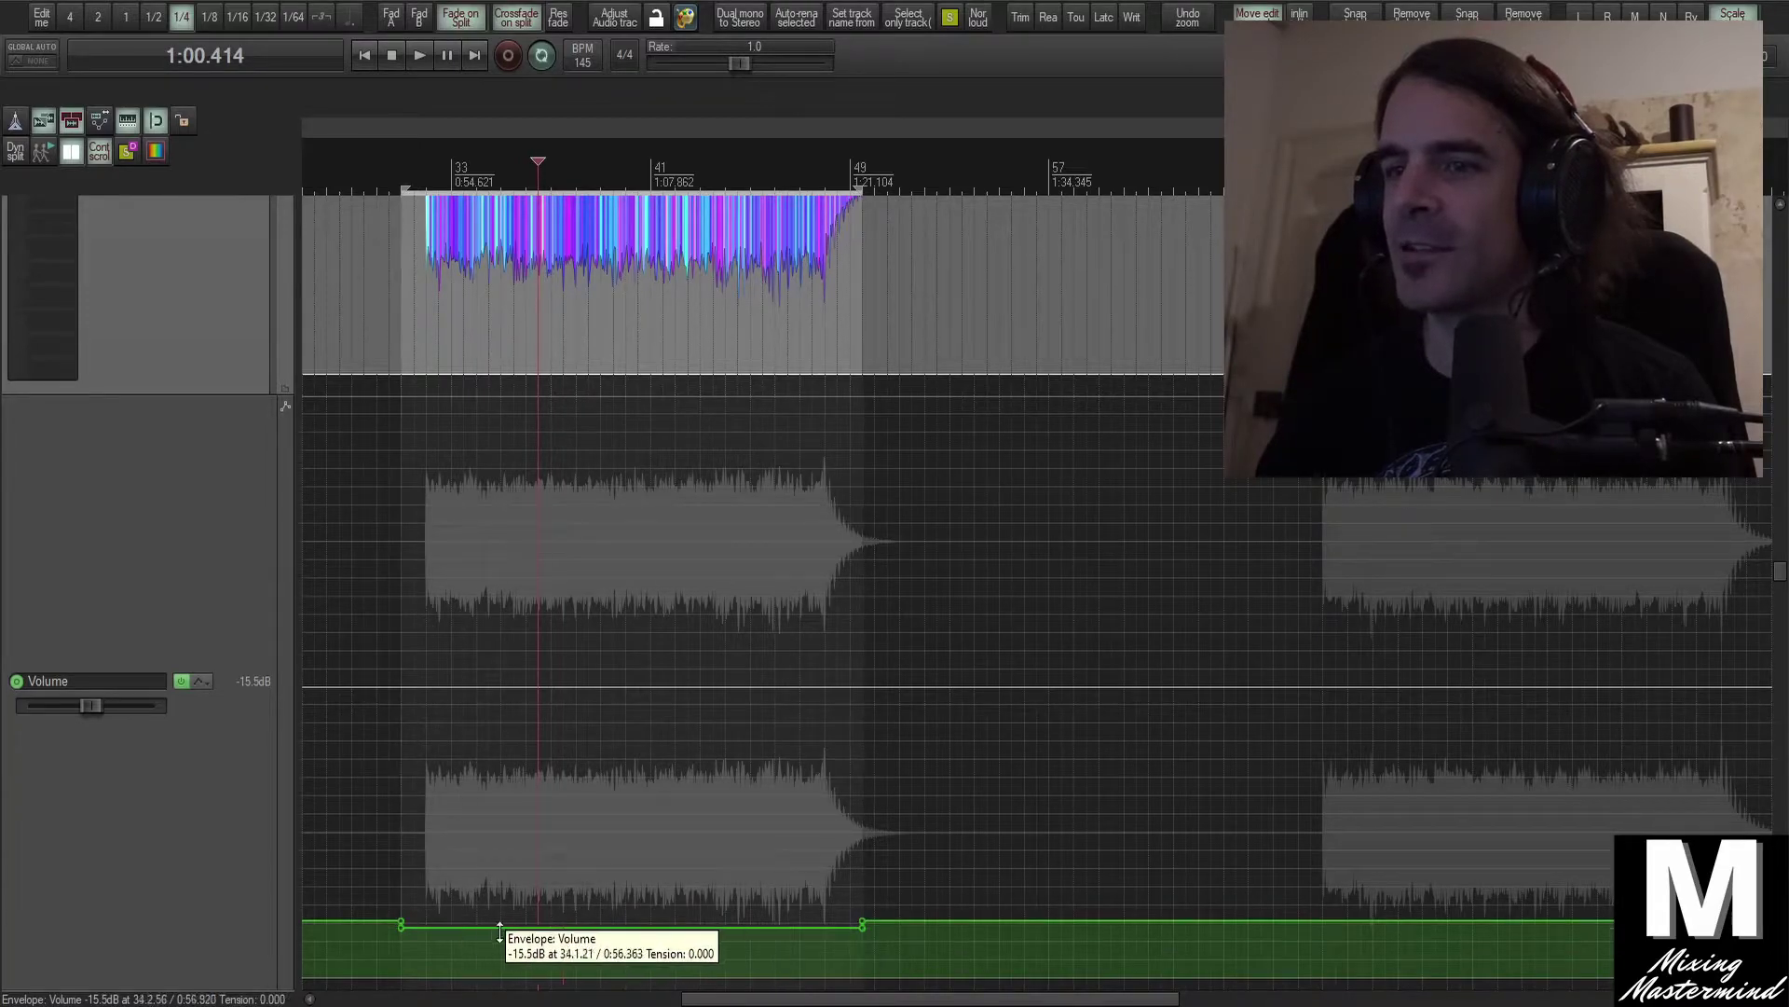
Clear all points of the 25_ElecGtr1 volume envelope and remove the envelope completely
scroll(550, 928, down, 5)
scroll(508, 925, down, 1)
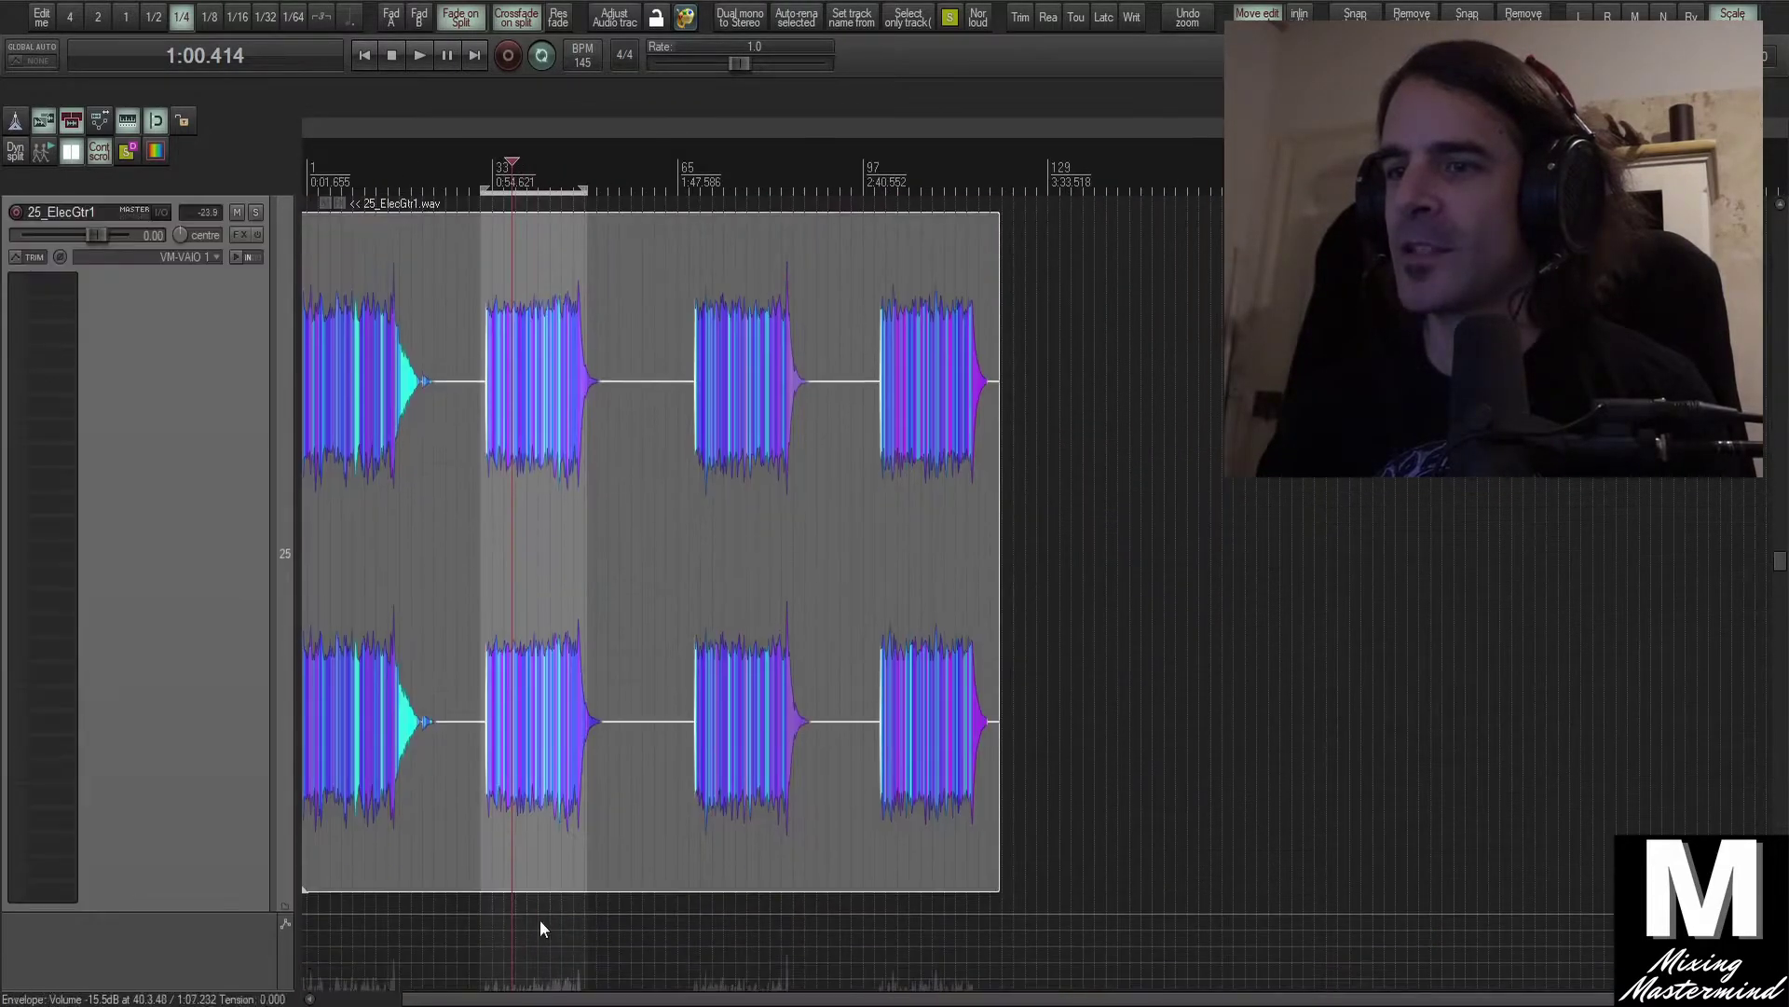
scroll(535, 899, down, 2)
scroll(522, 745, up, 2)
scroll(517, 630, down, 4)
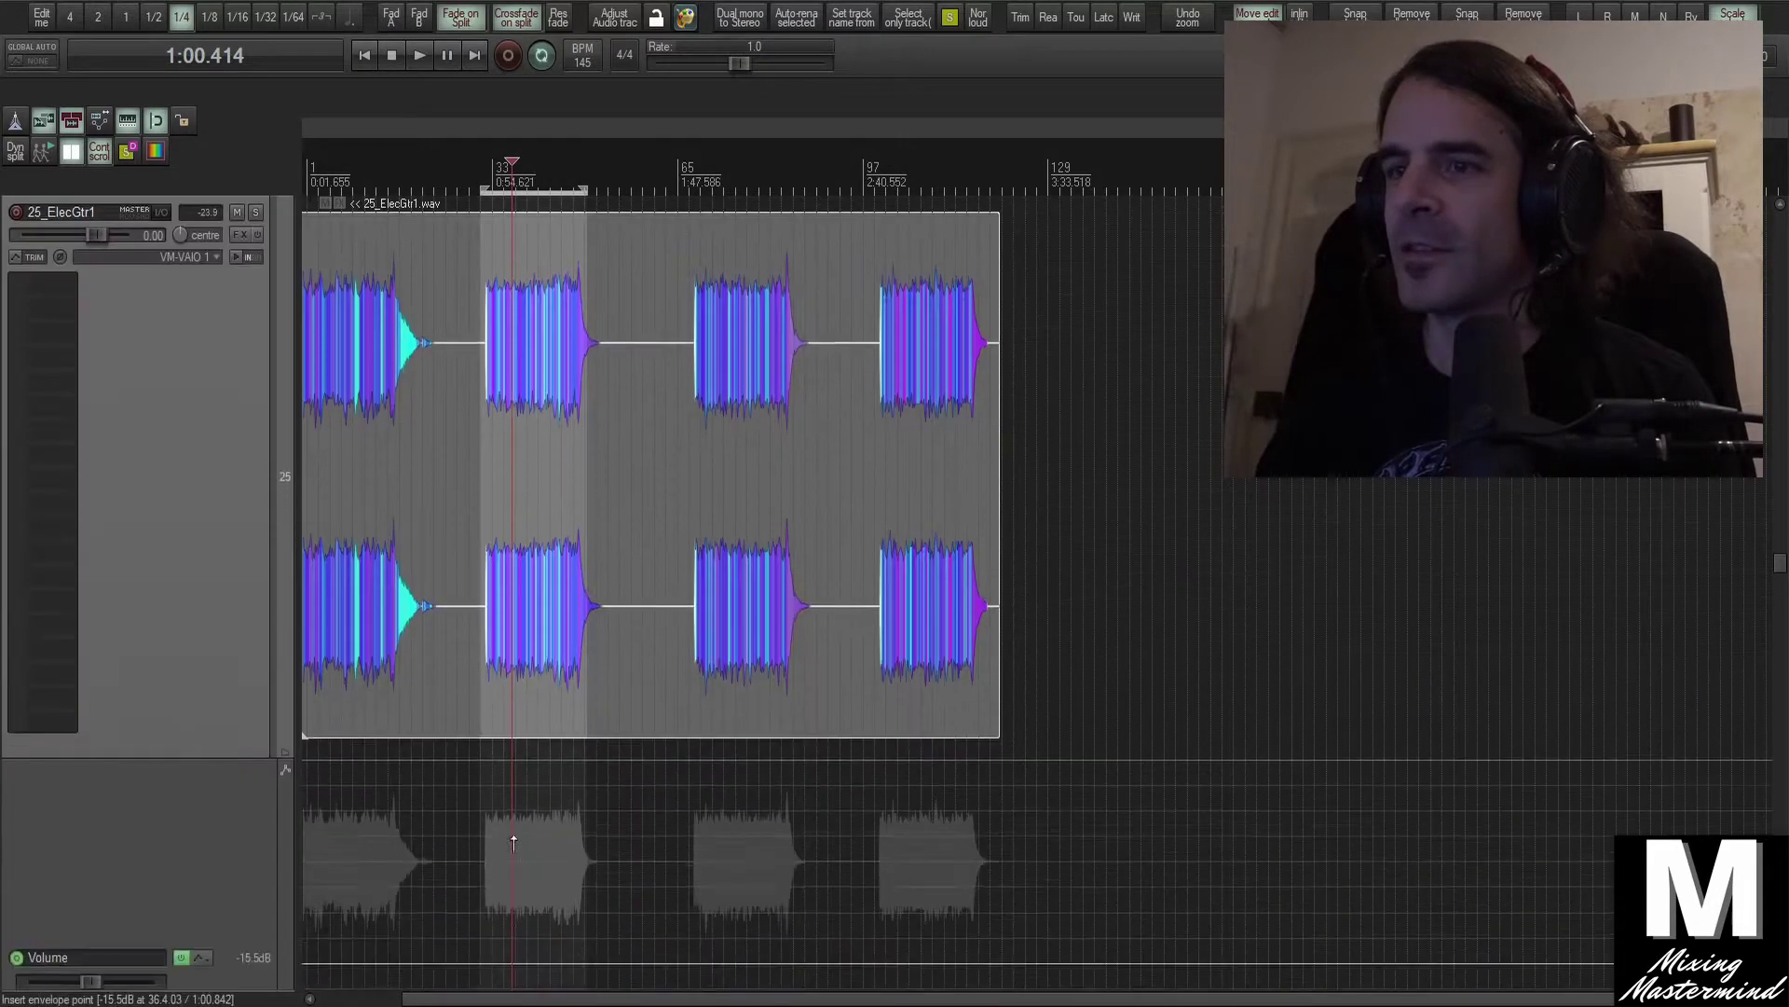
scroll(527, 842, up, 1)
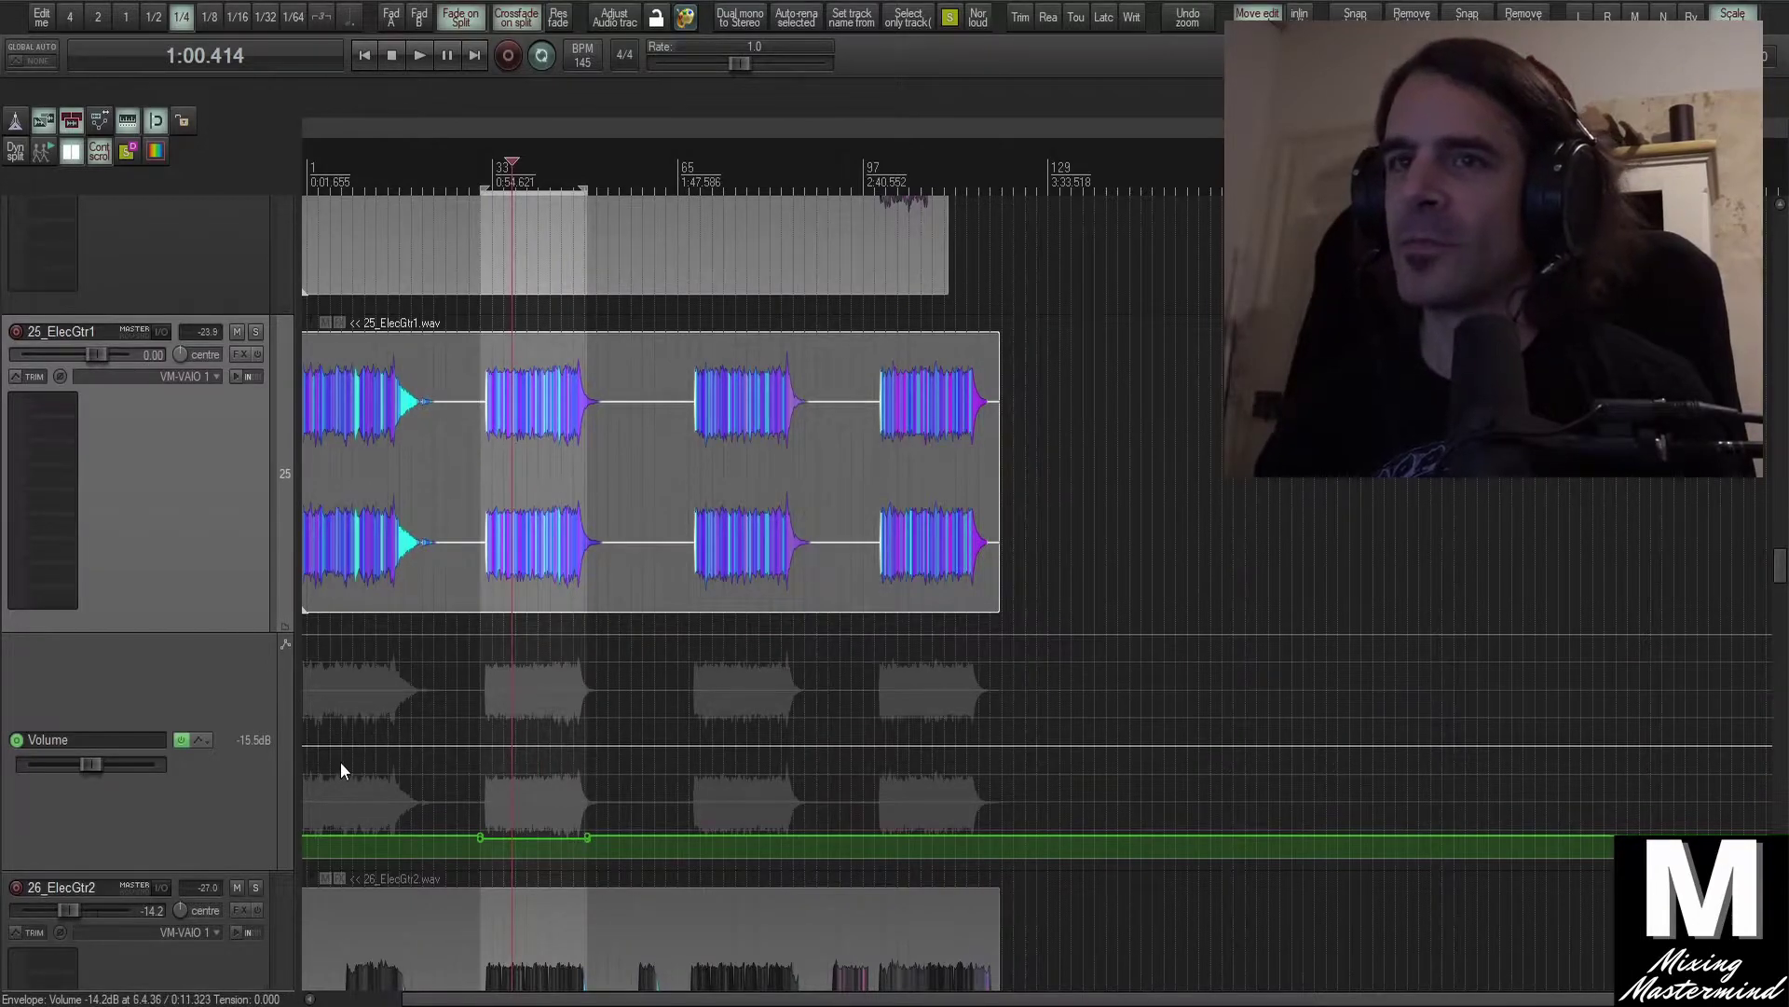
right_click(435, 841)
click(509, 823)
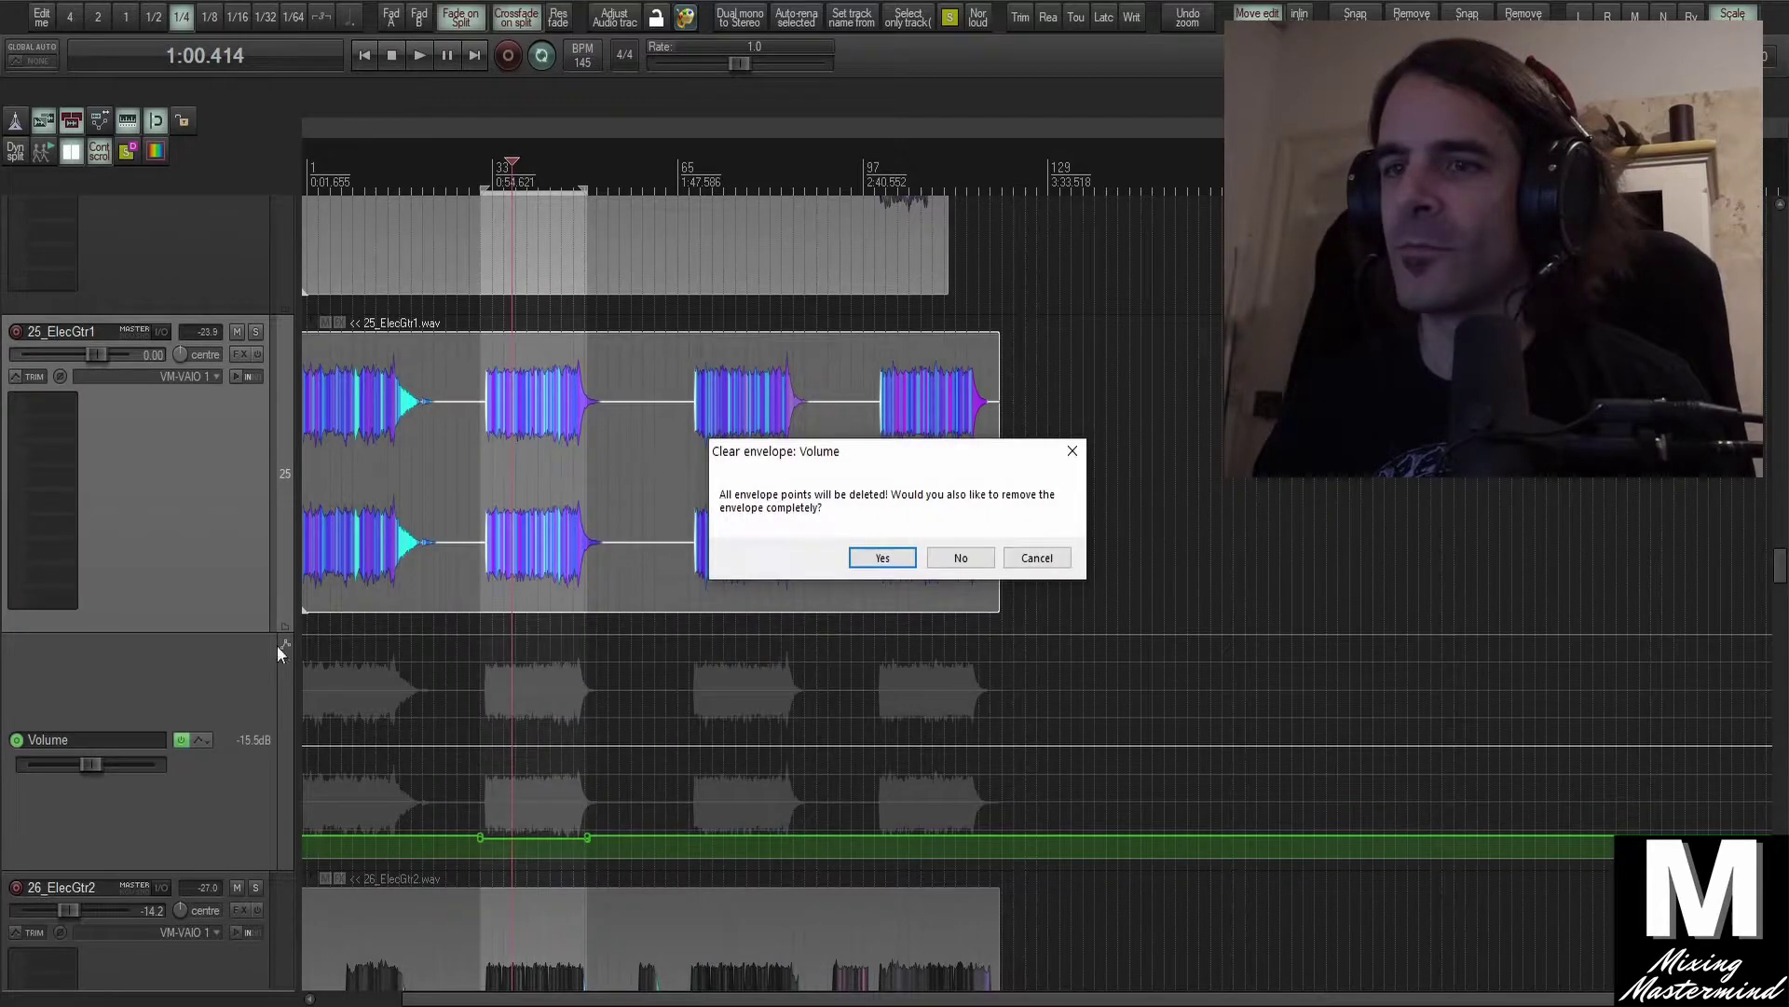
click(880, 554)
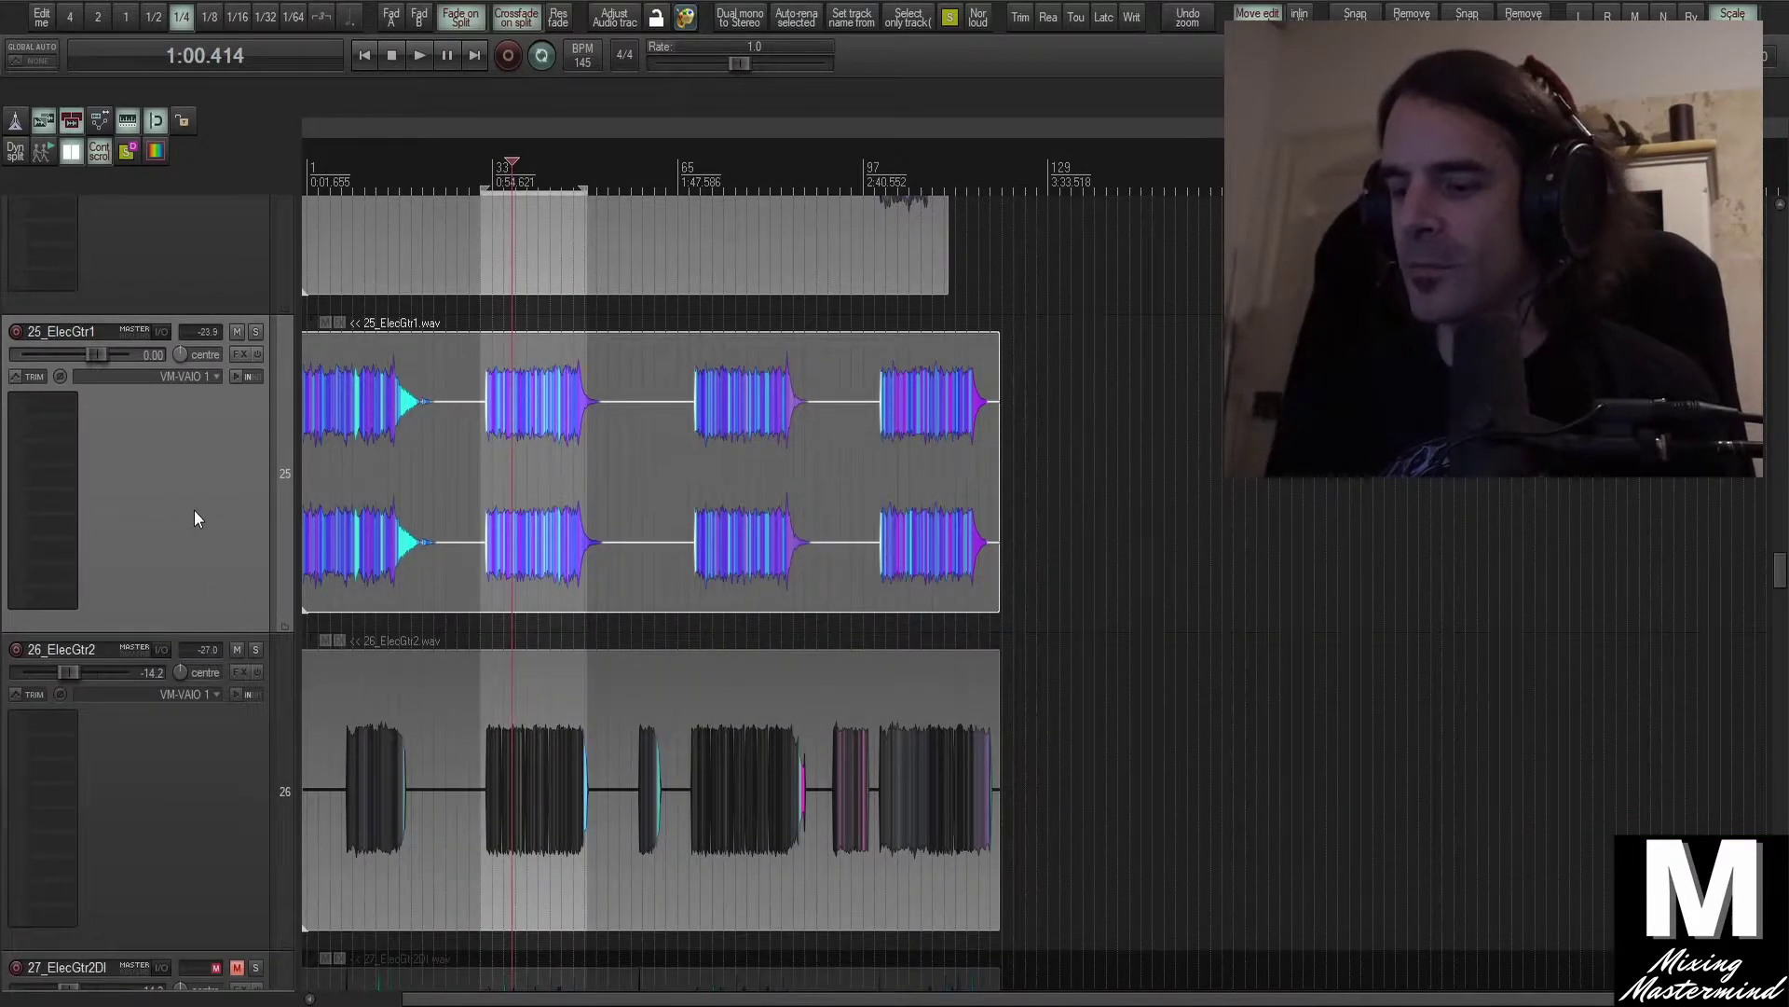
Set the automation preference for applying trim to new volume/pan envelopes and resetting trim to Never, and apply it
key(ctrl+p)
click(969, 438)
click(966, 476)
click(1006, 708)
click(893, 706)
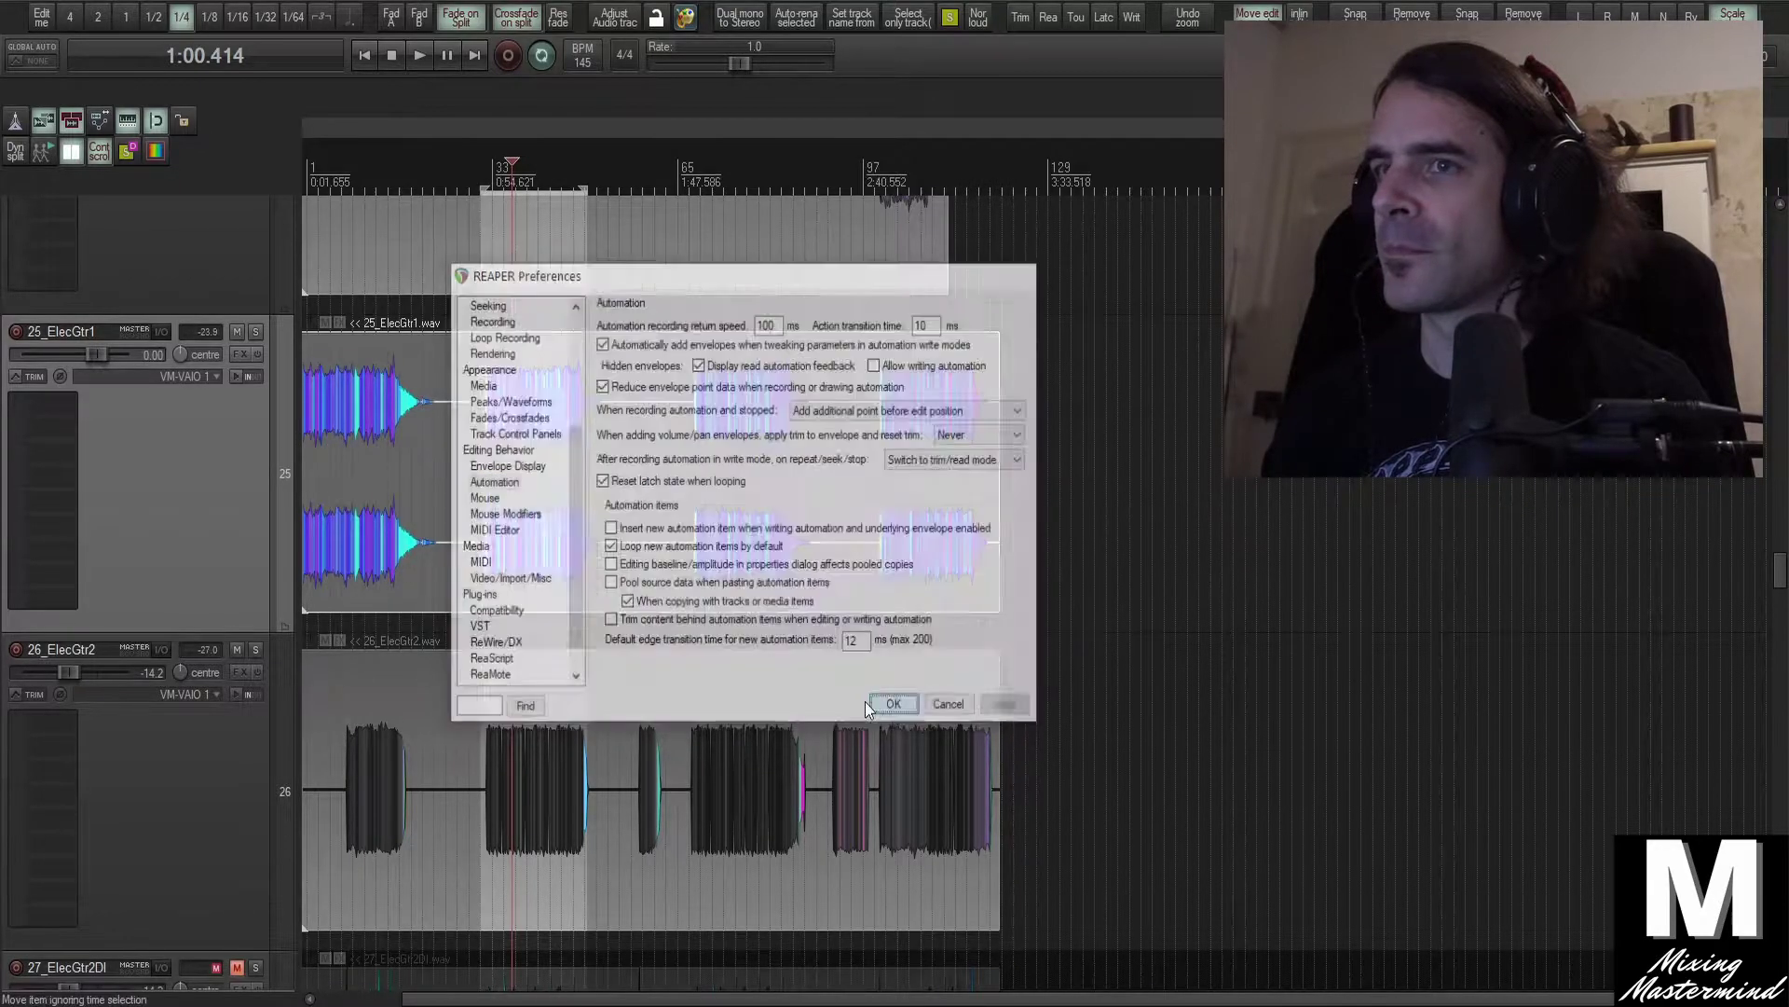
Add a fresh volume envelope to 25_ElecGtr1 and show it in its own lane below the track
scroll(141, 597, up, 2)
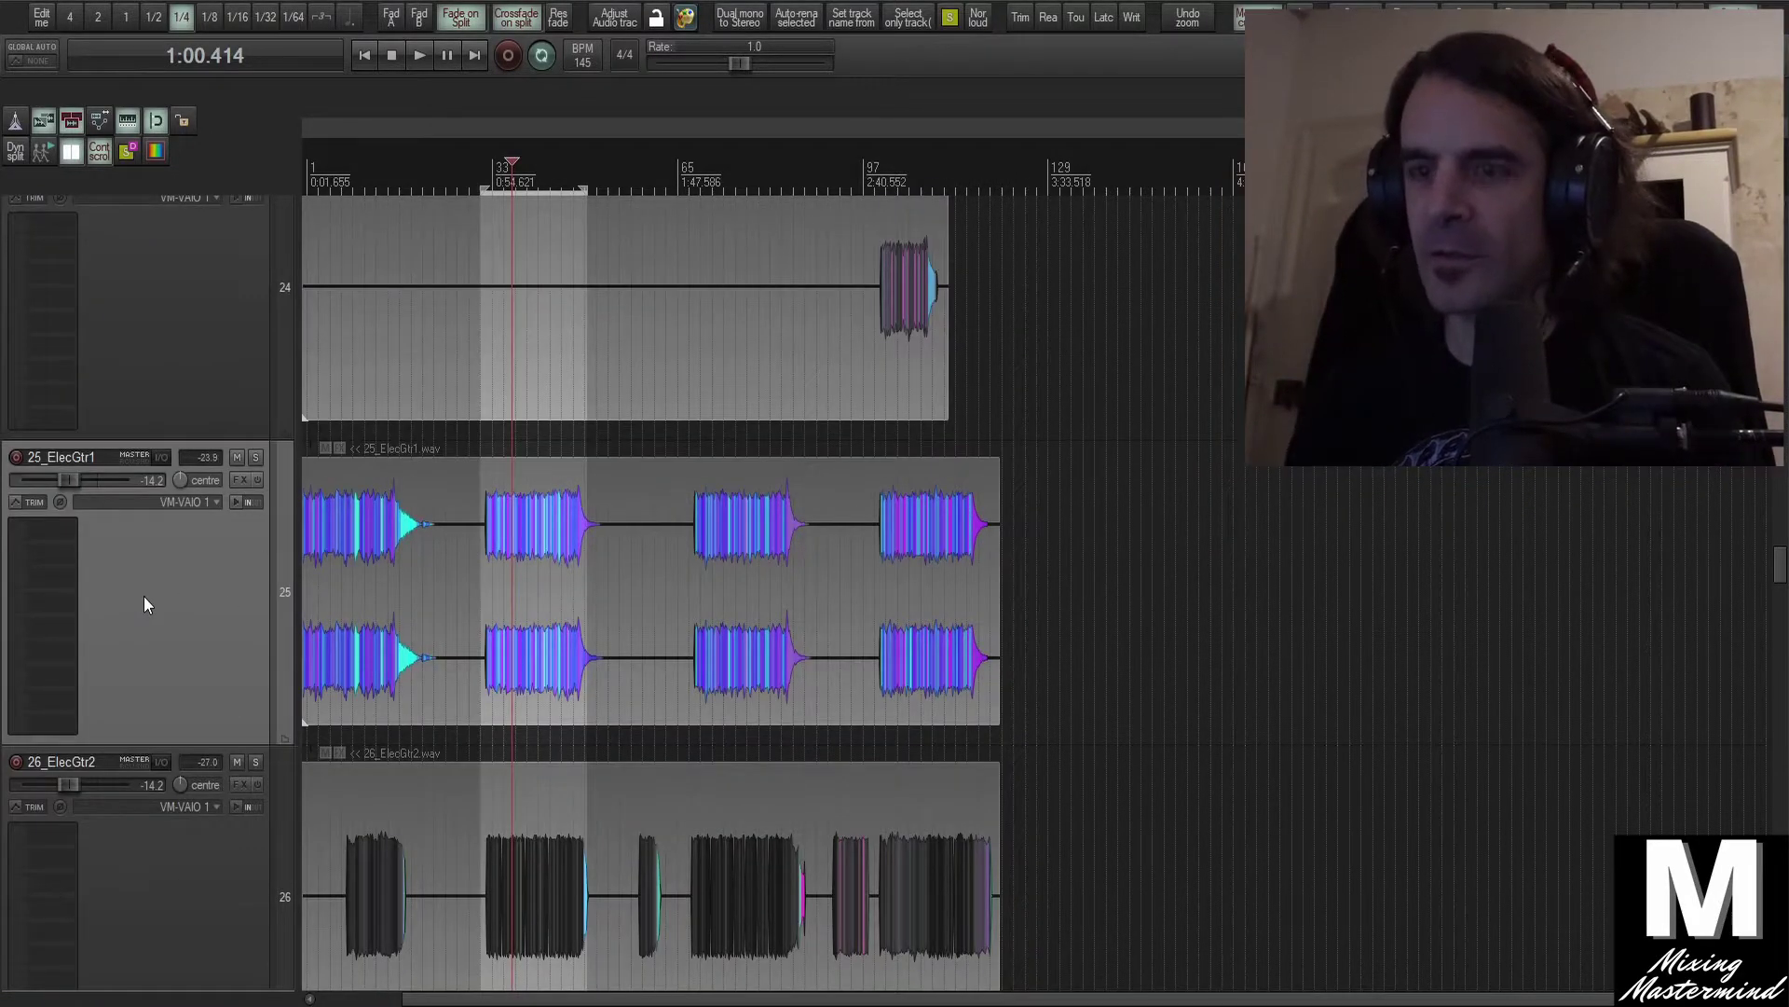
key(v)
right_click(378, 594)
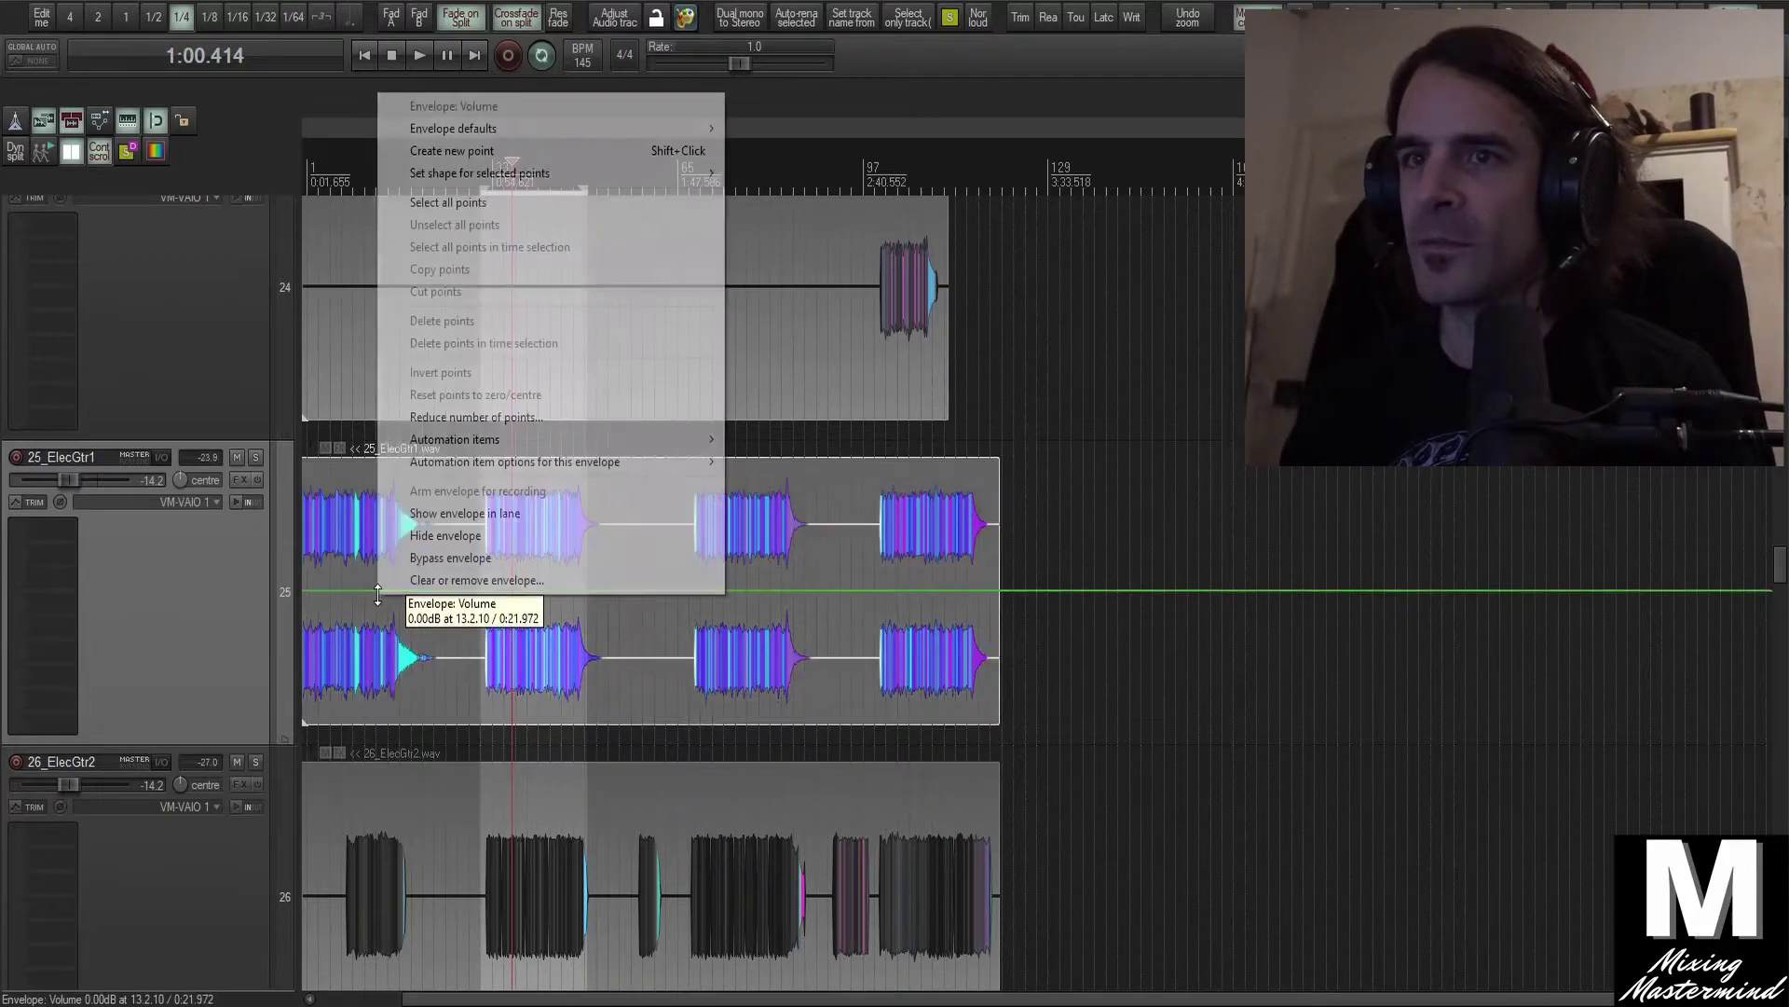
click(472, 581)
key(v)
right_click(489, 591)
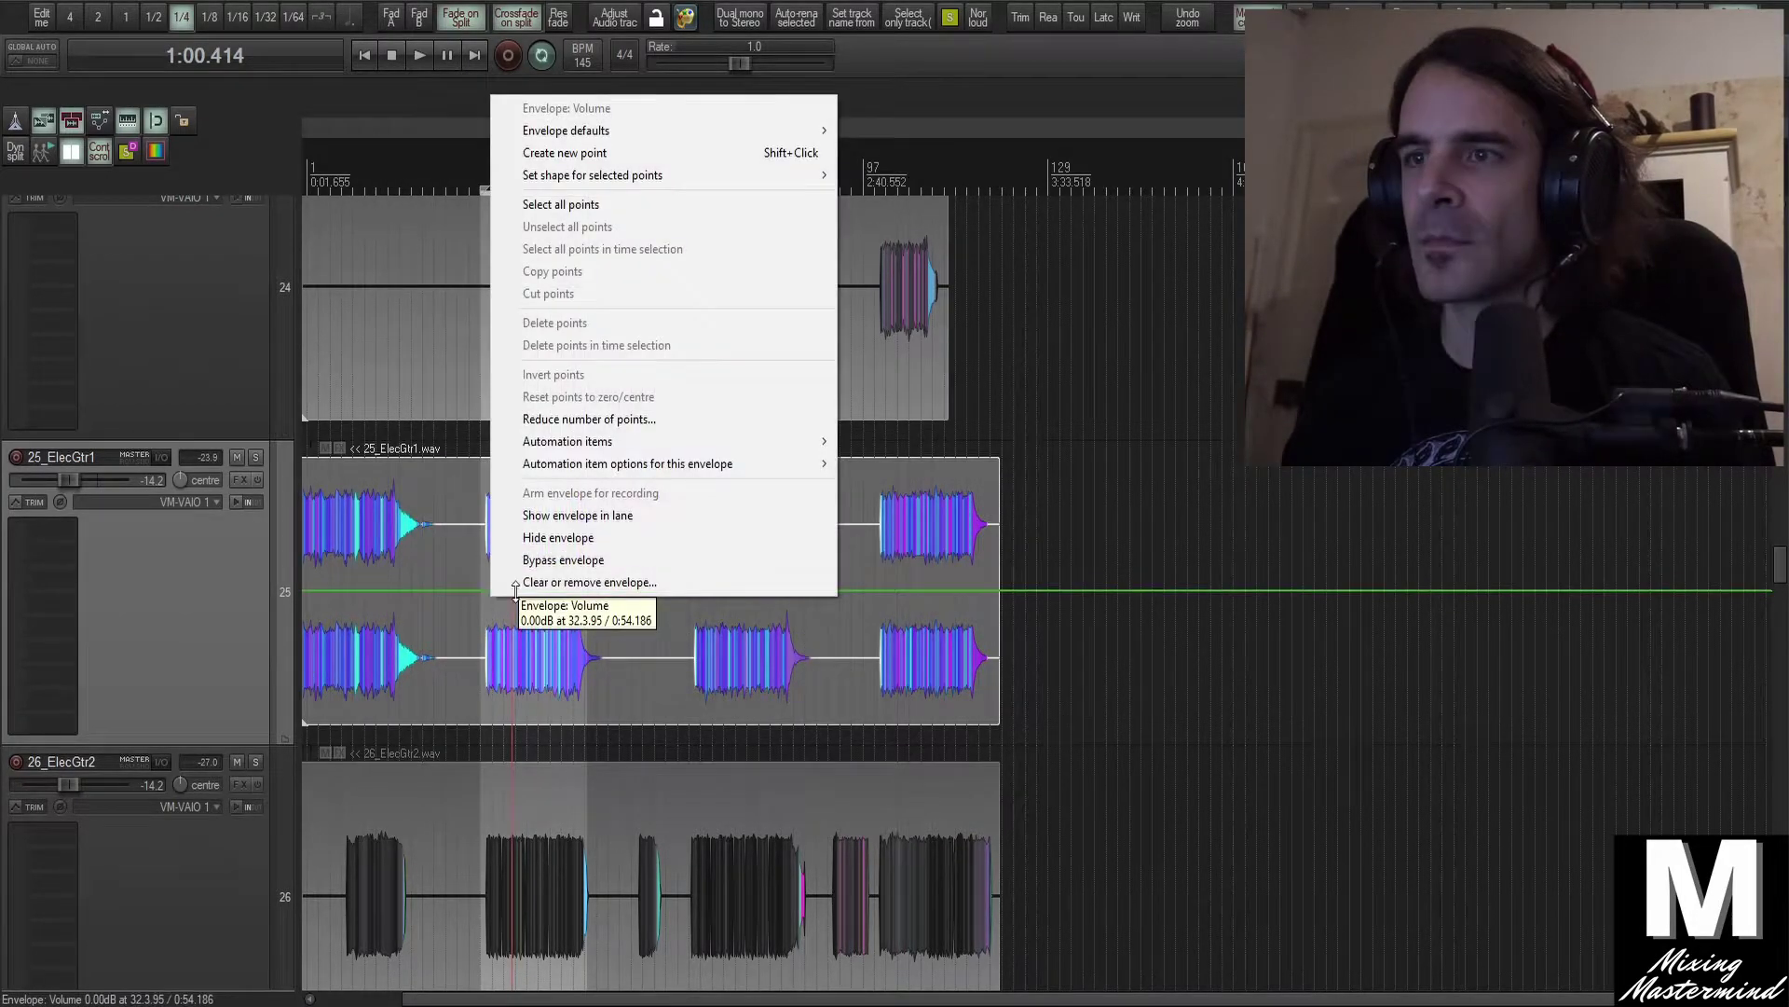
click(579, 519)
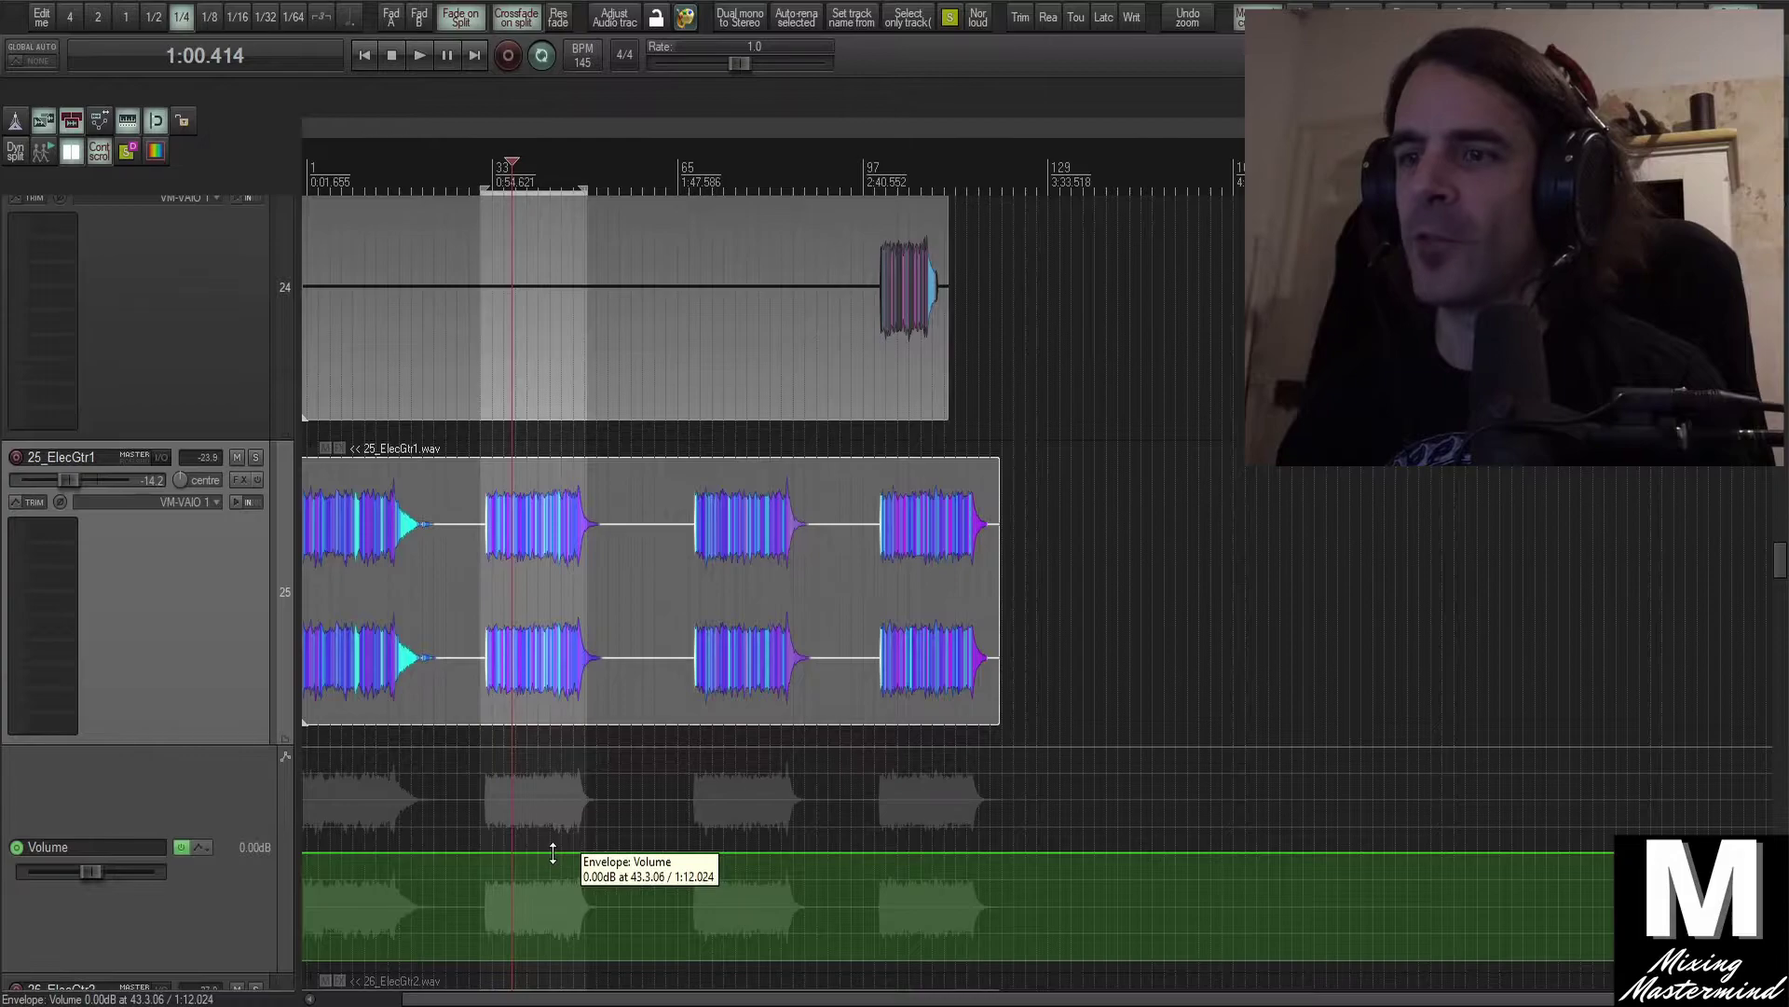
Lower the 25_ElecGtr1 volume envelope inside the time selection to -1.10 dB
scroll(552, 854, up, 1)
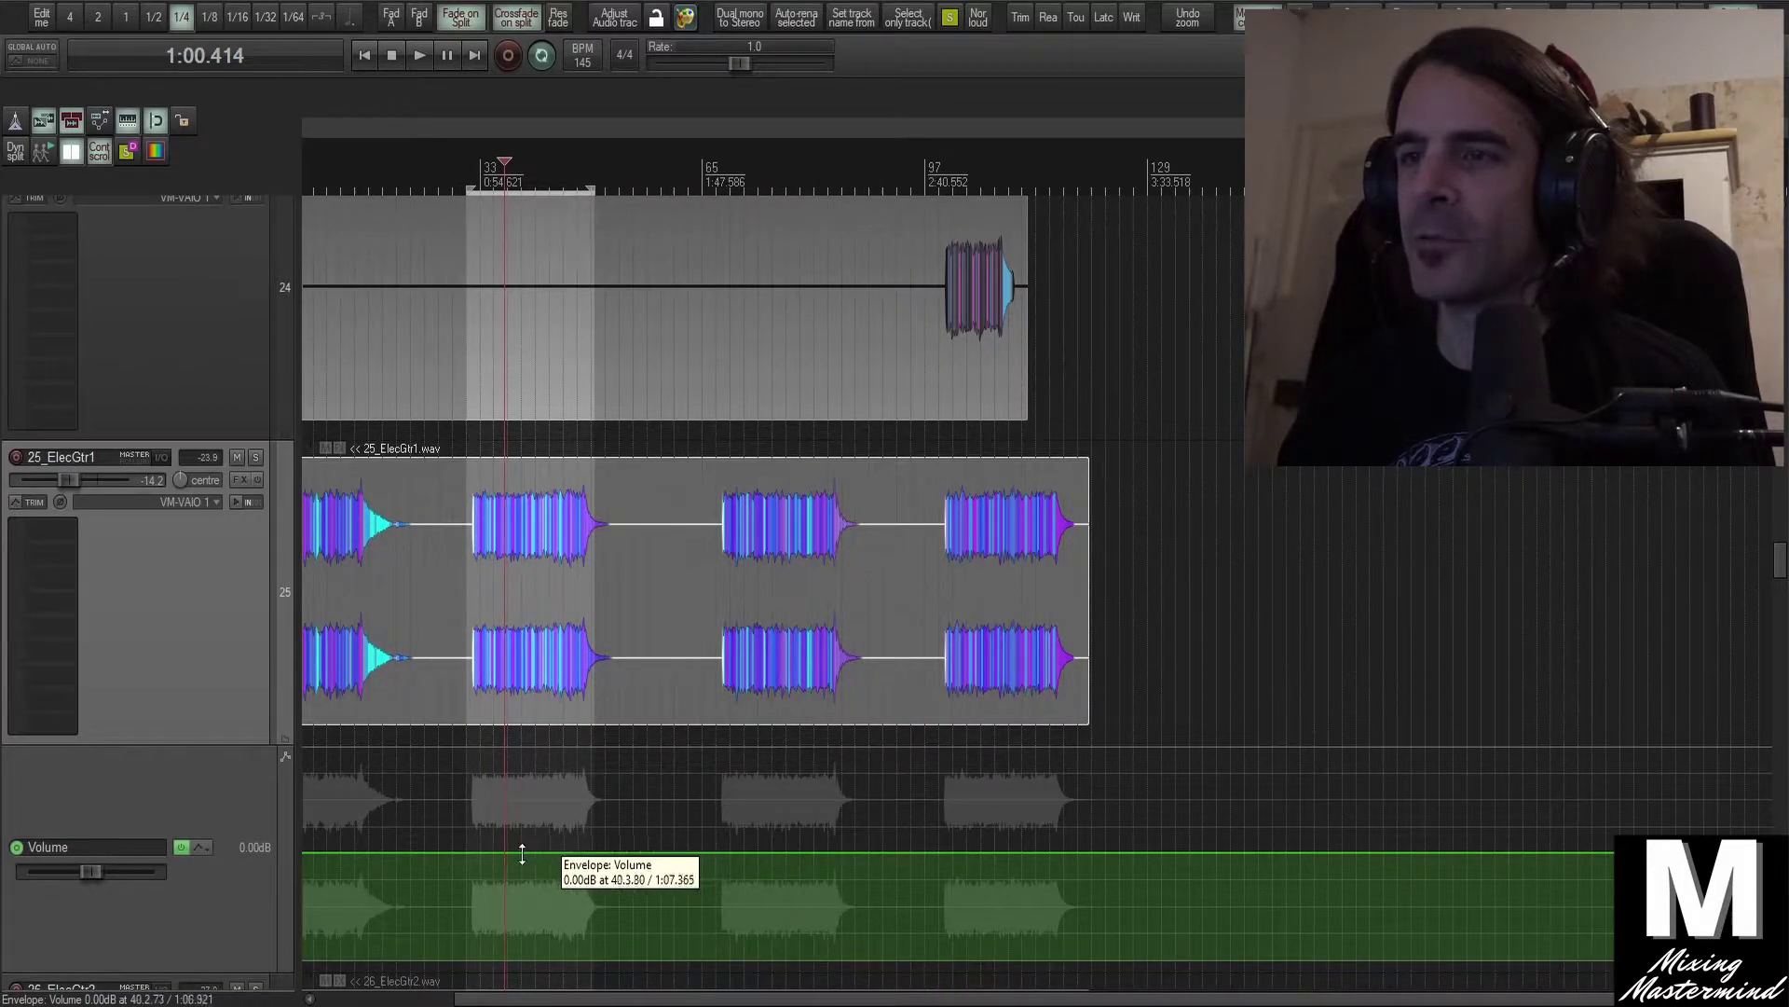
scroll(522, 854, up, 2)
scroll(579, 837, up, 1)
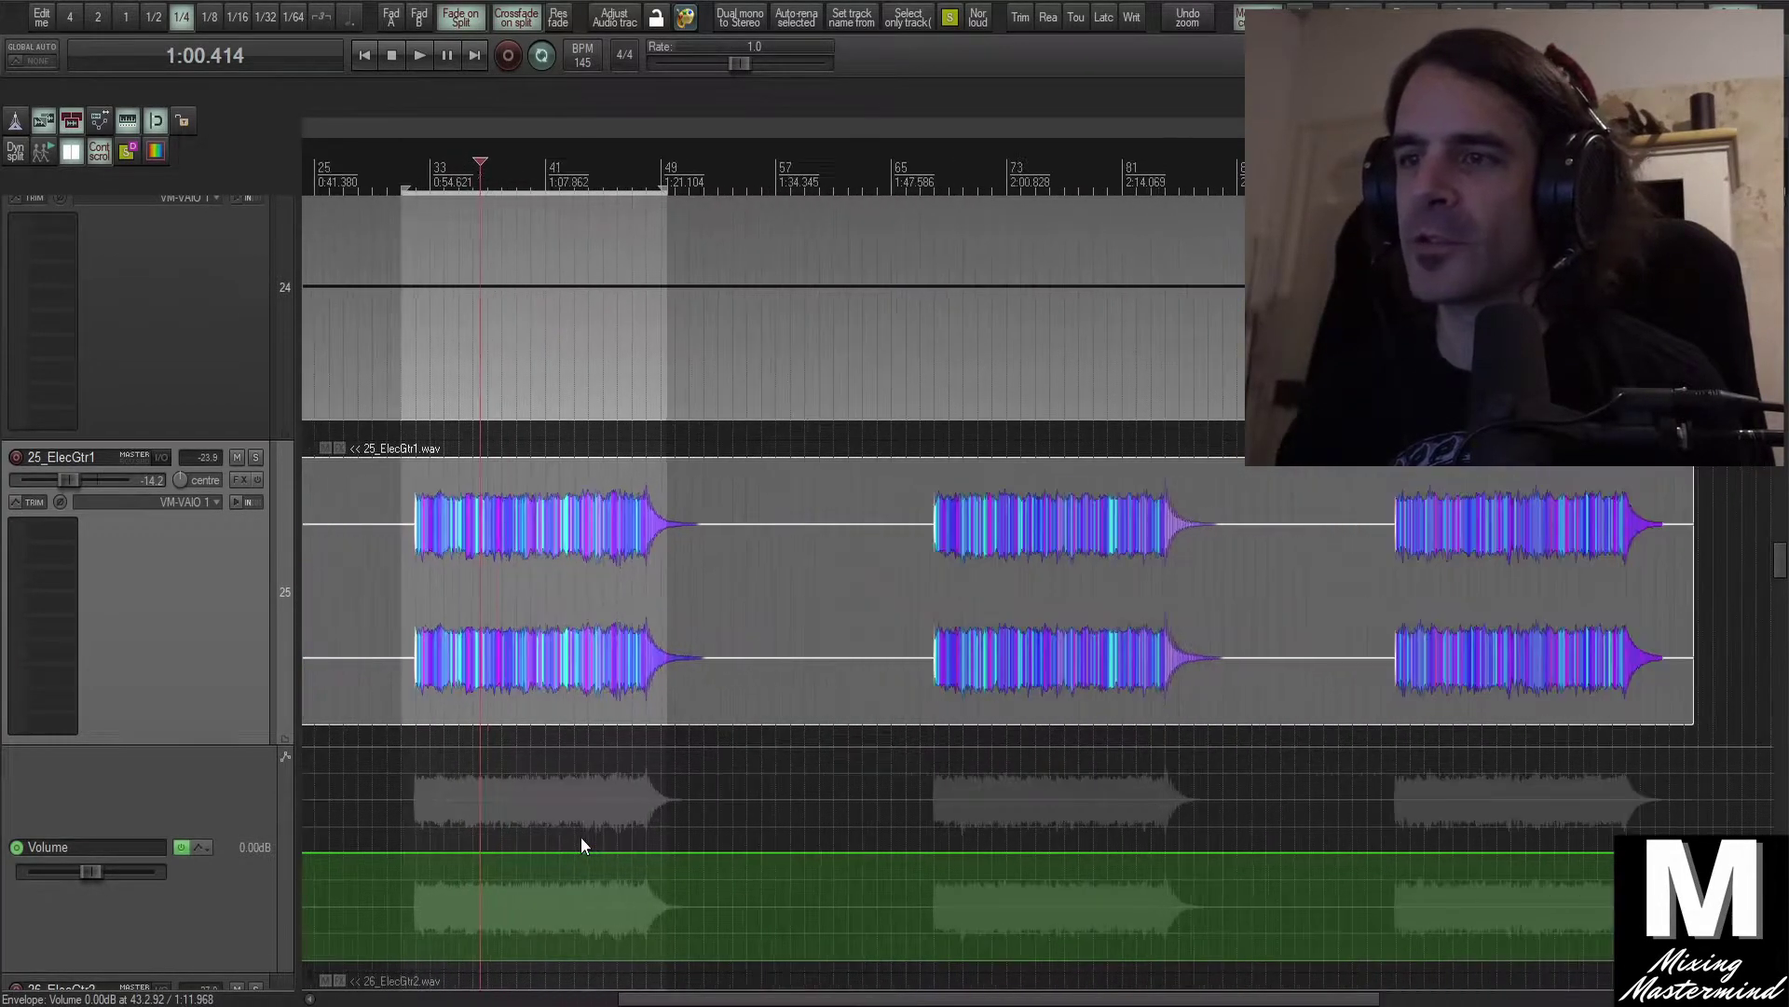
scroll(579, 837, down, 1)
scroll(399, 727, up, 2)
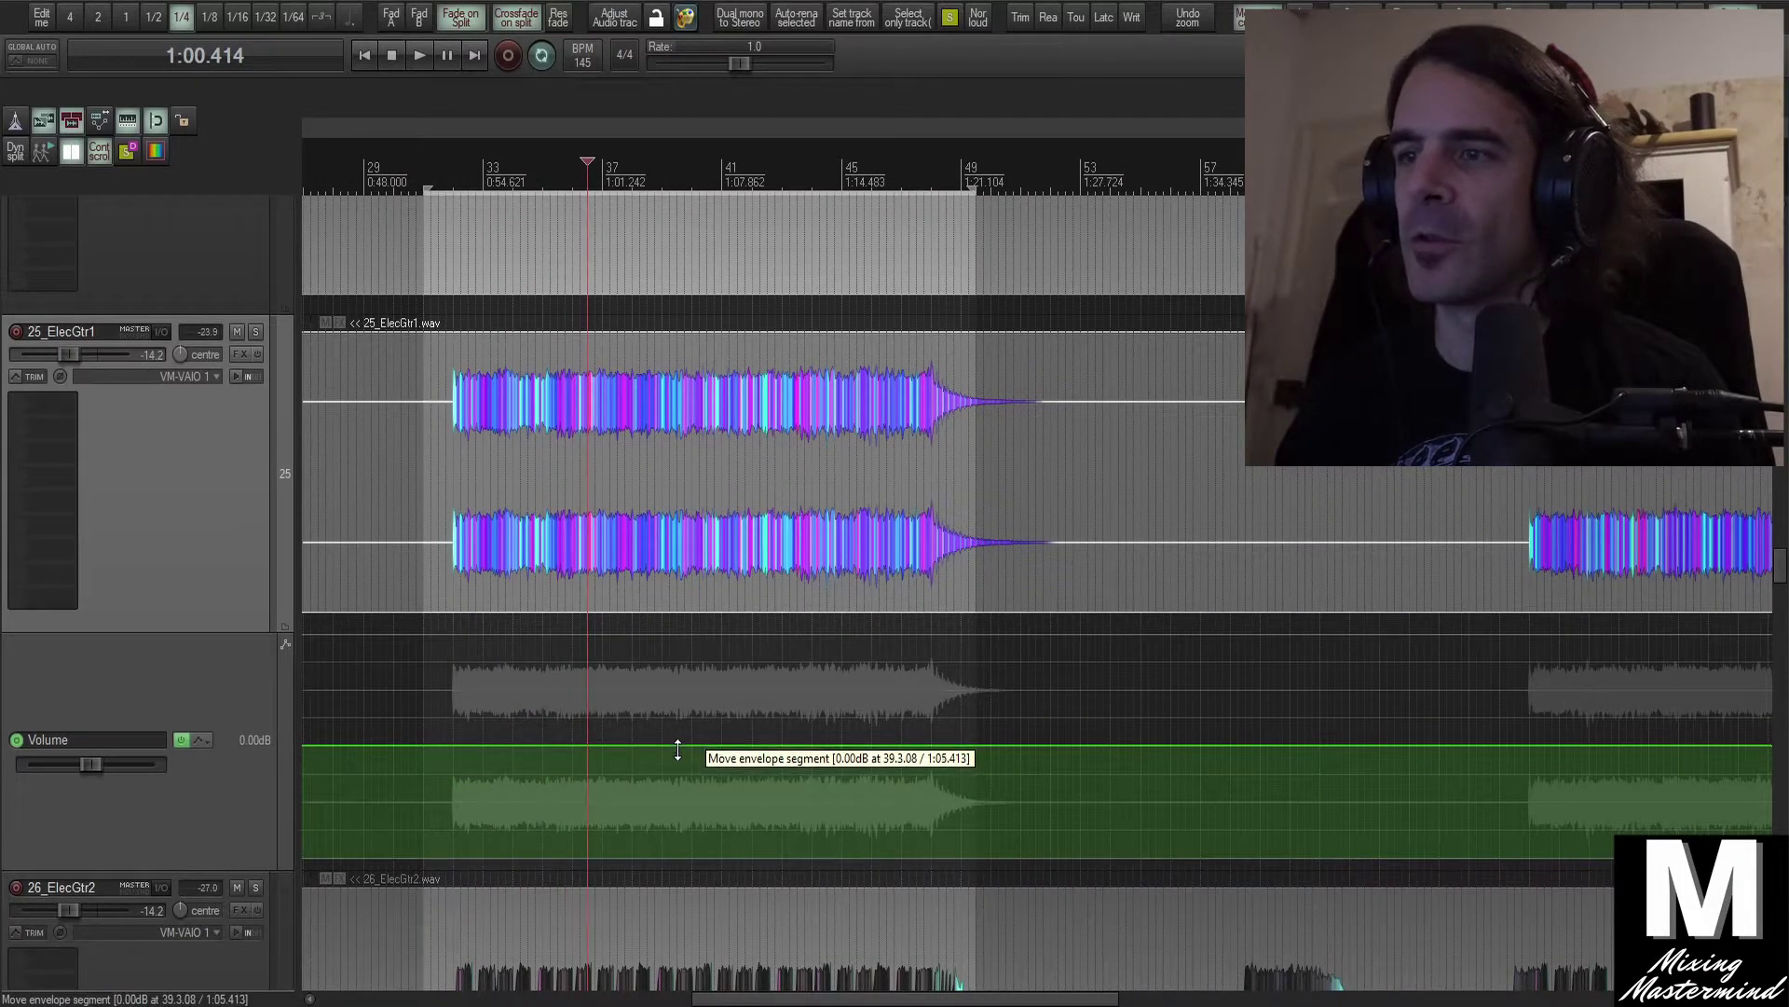
drag(684, 751, 696, 760)
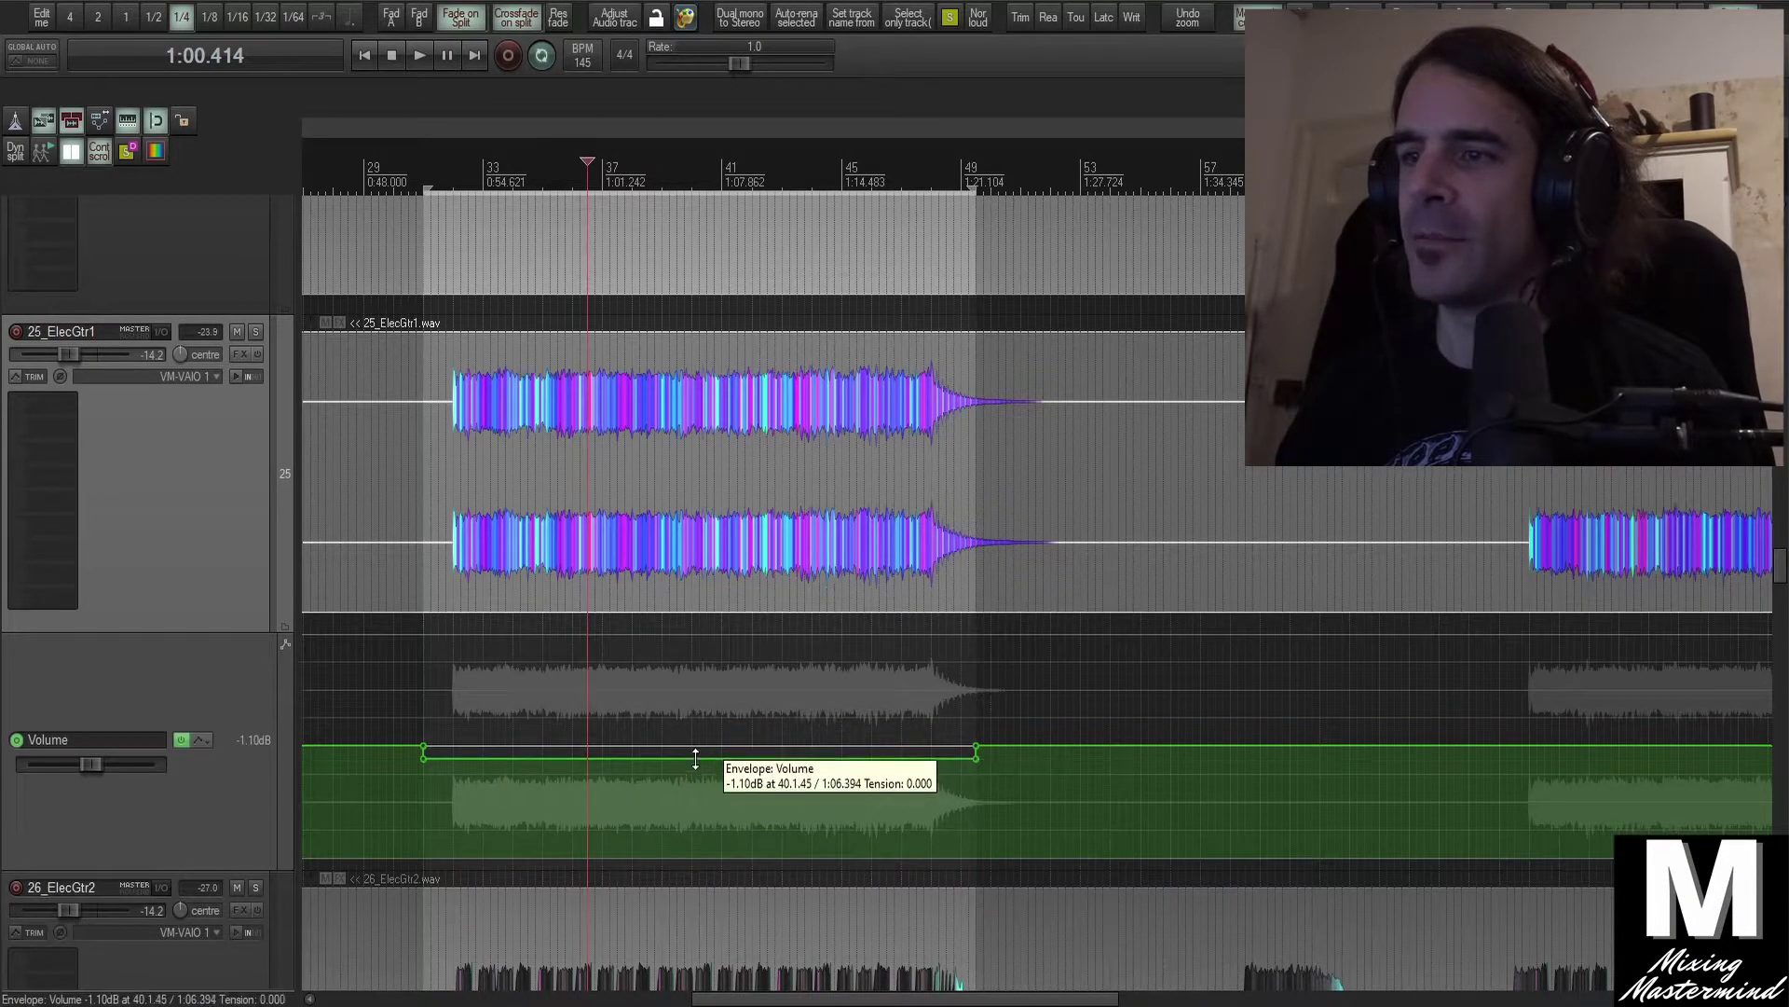
scroll(612, 792, up, 4)
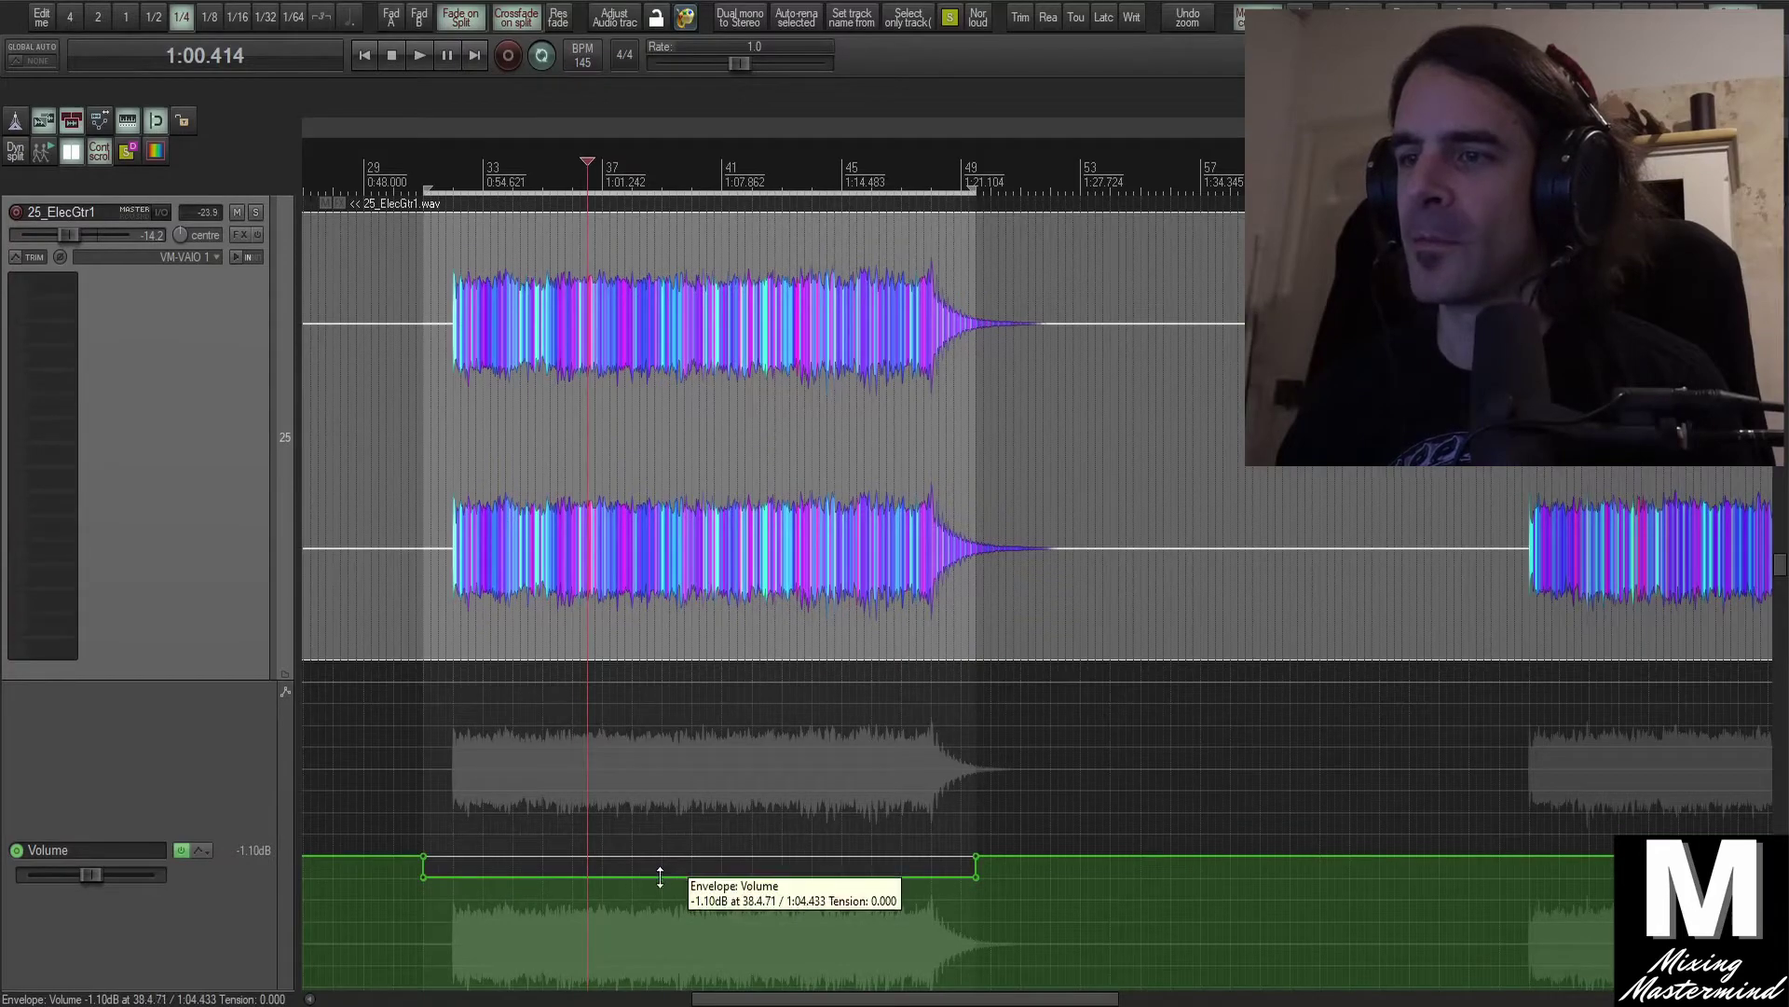
scroll(659, 876, down, 3)
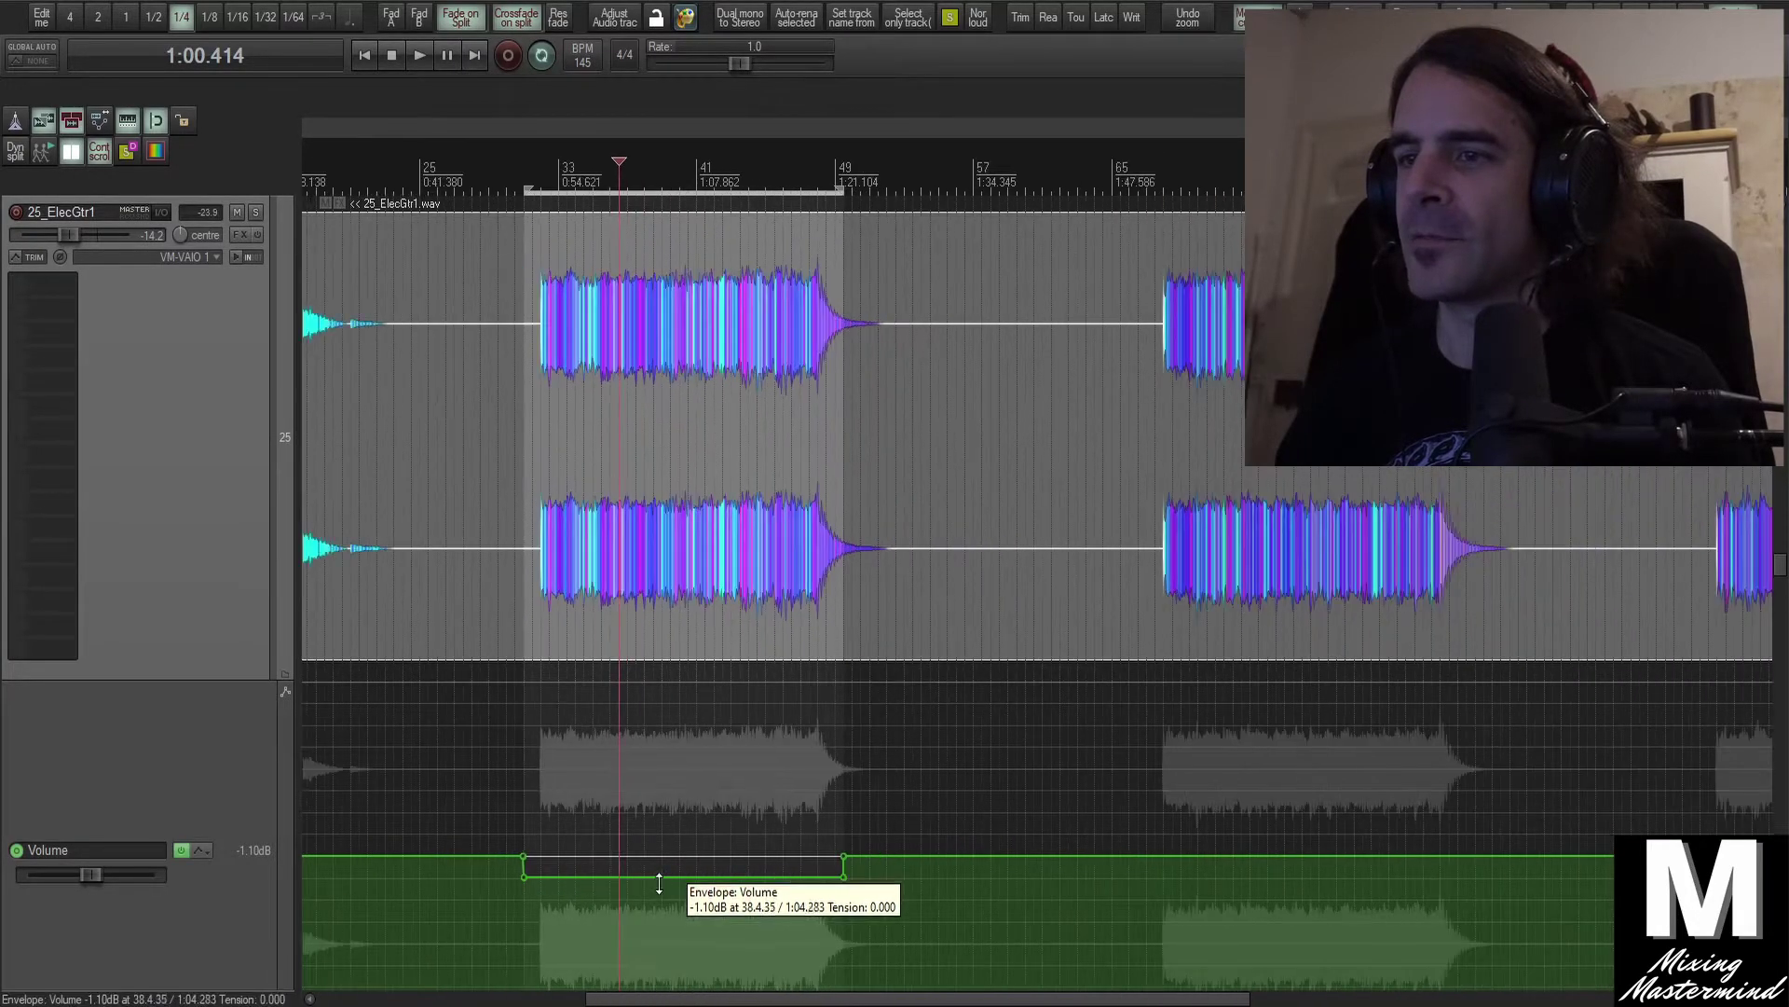
scroll(598, 623, down, 5)
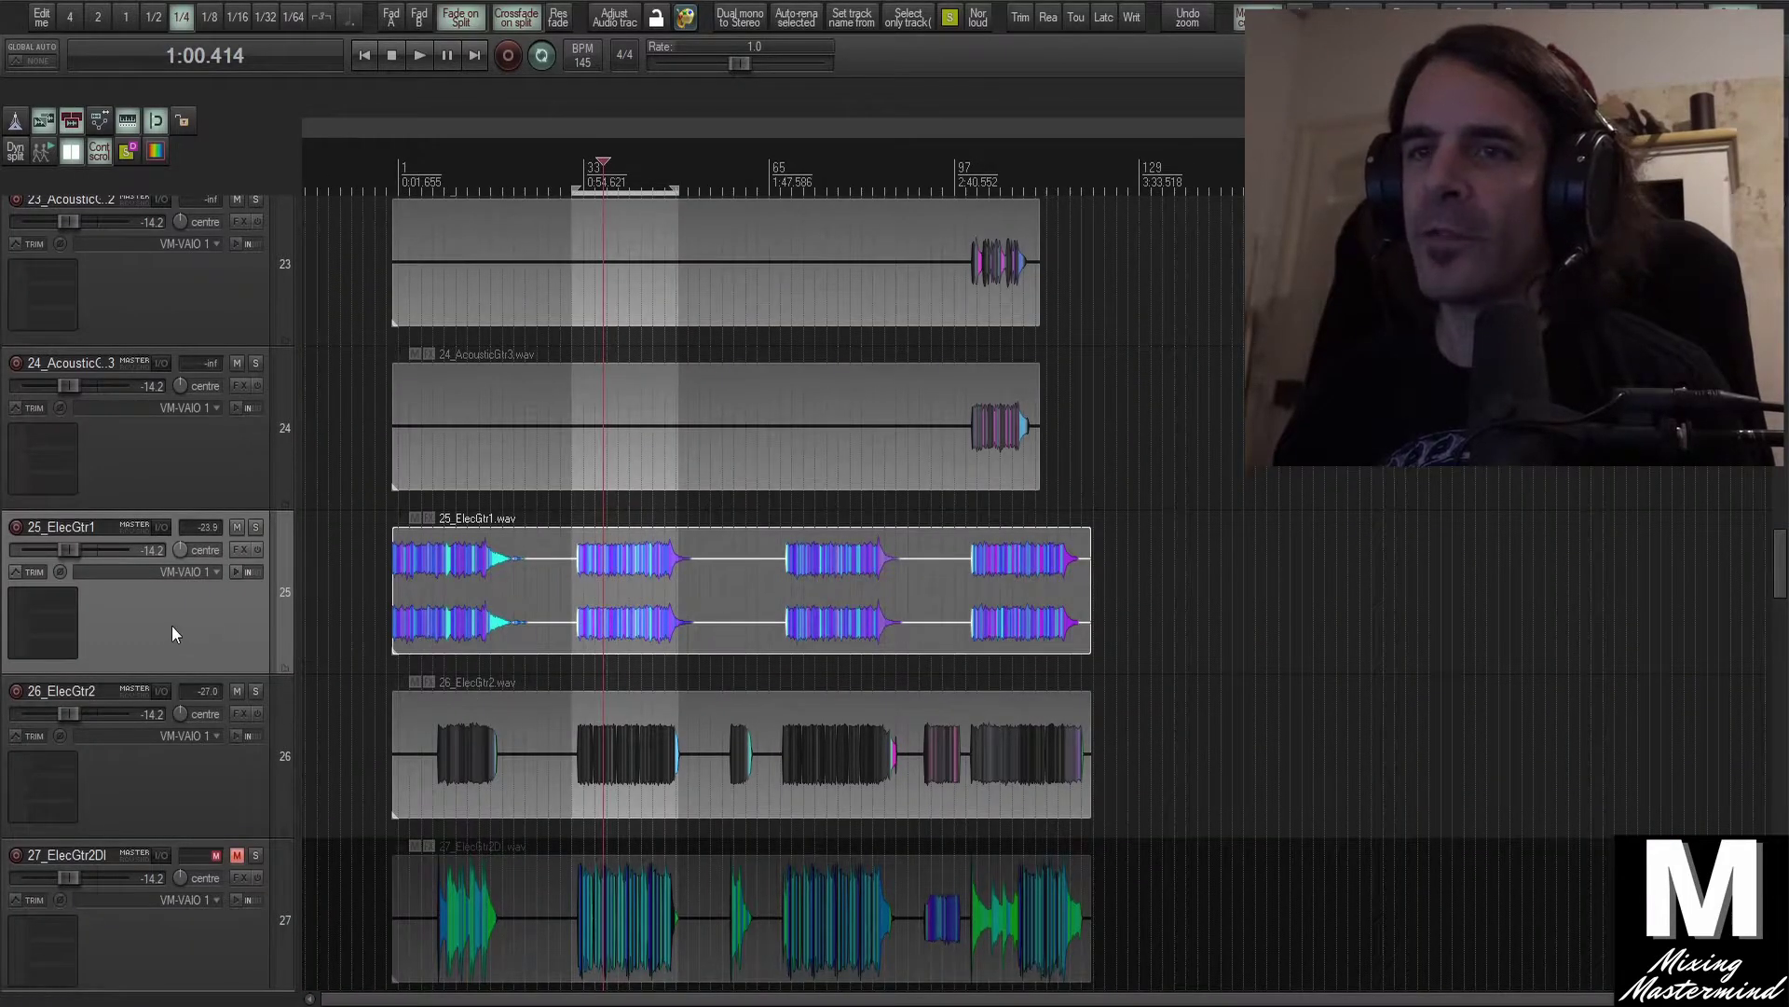
Select all tracks and reset their volume faders to 0.00 dB
scroll(568, 595, up, 3)
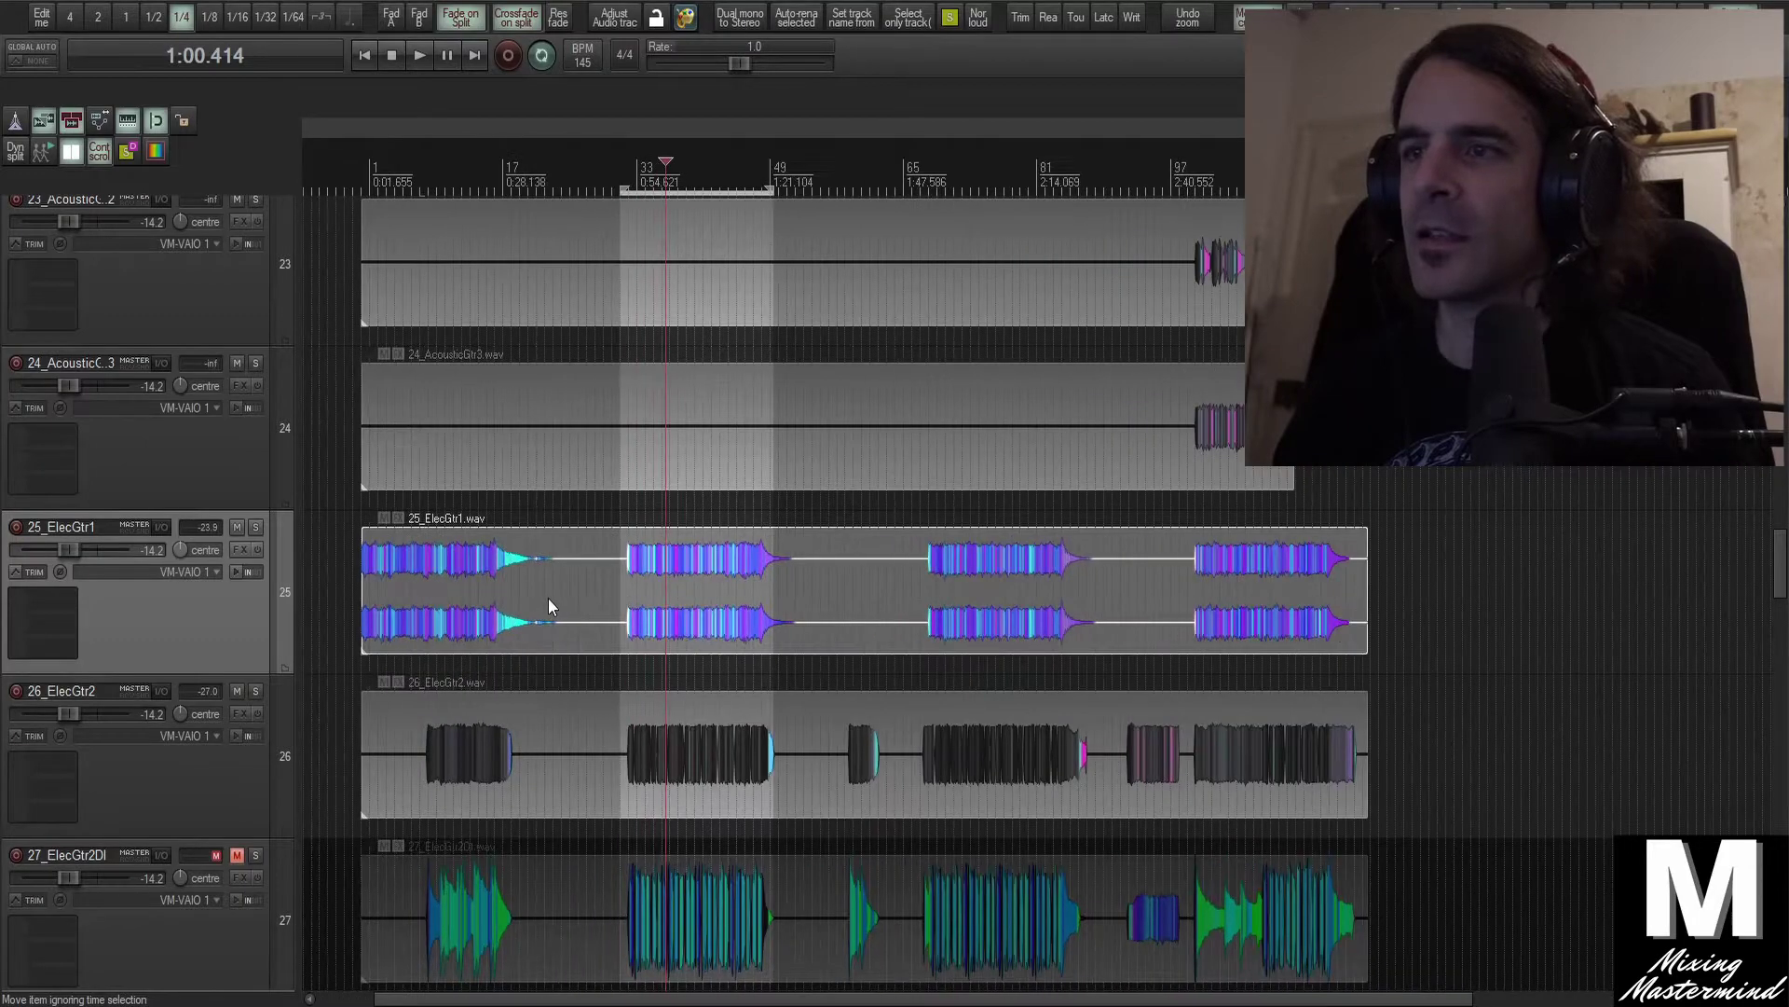
scroll(703, 766, down, 2)
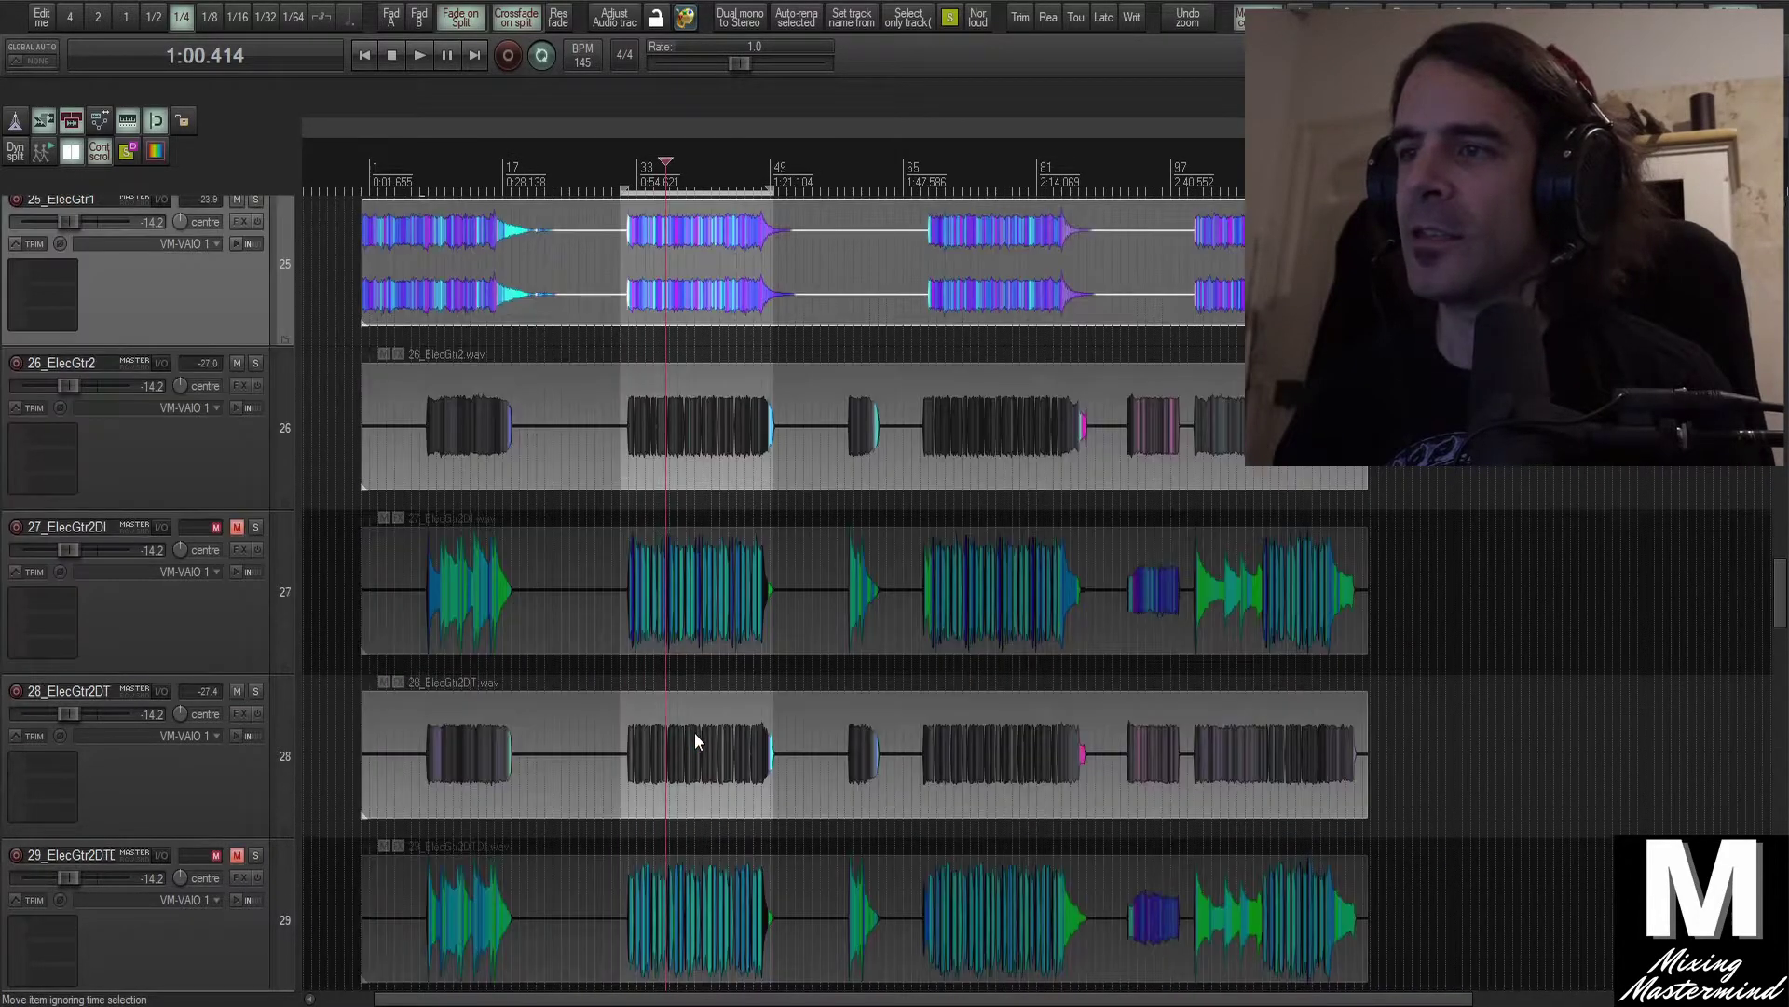
scroll(563, 643, up, 1)
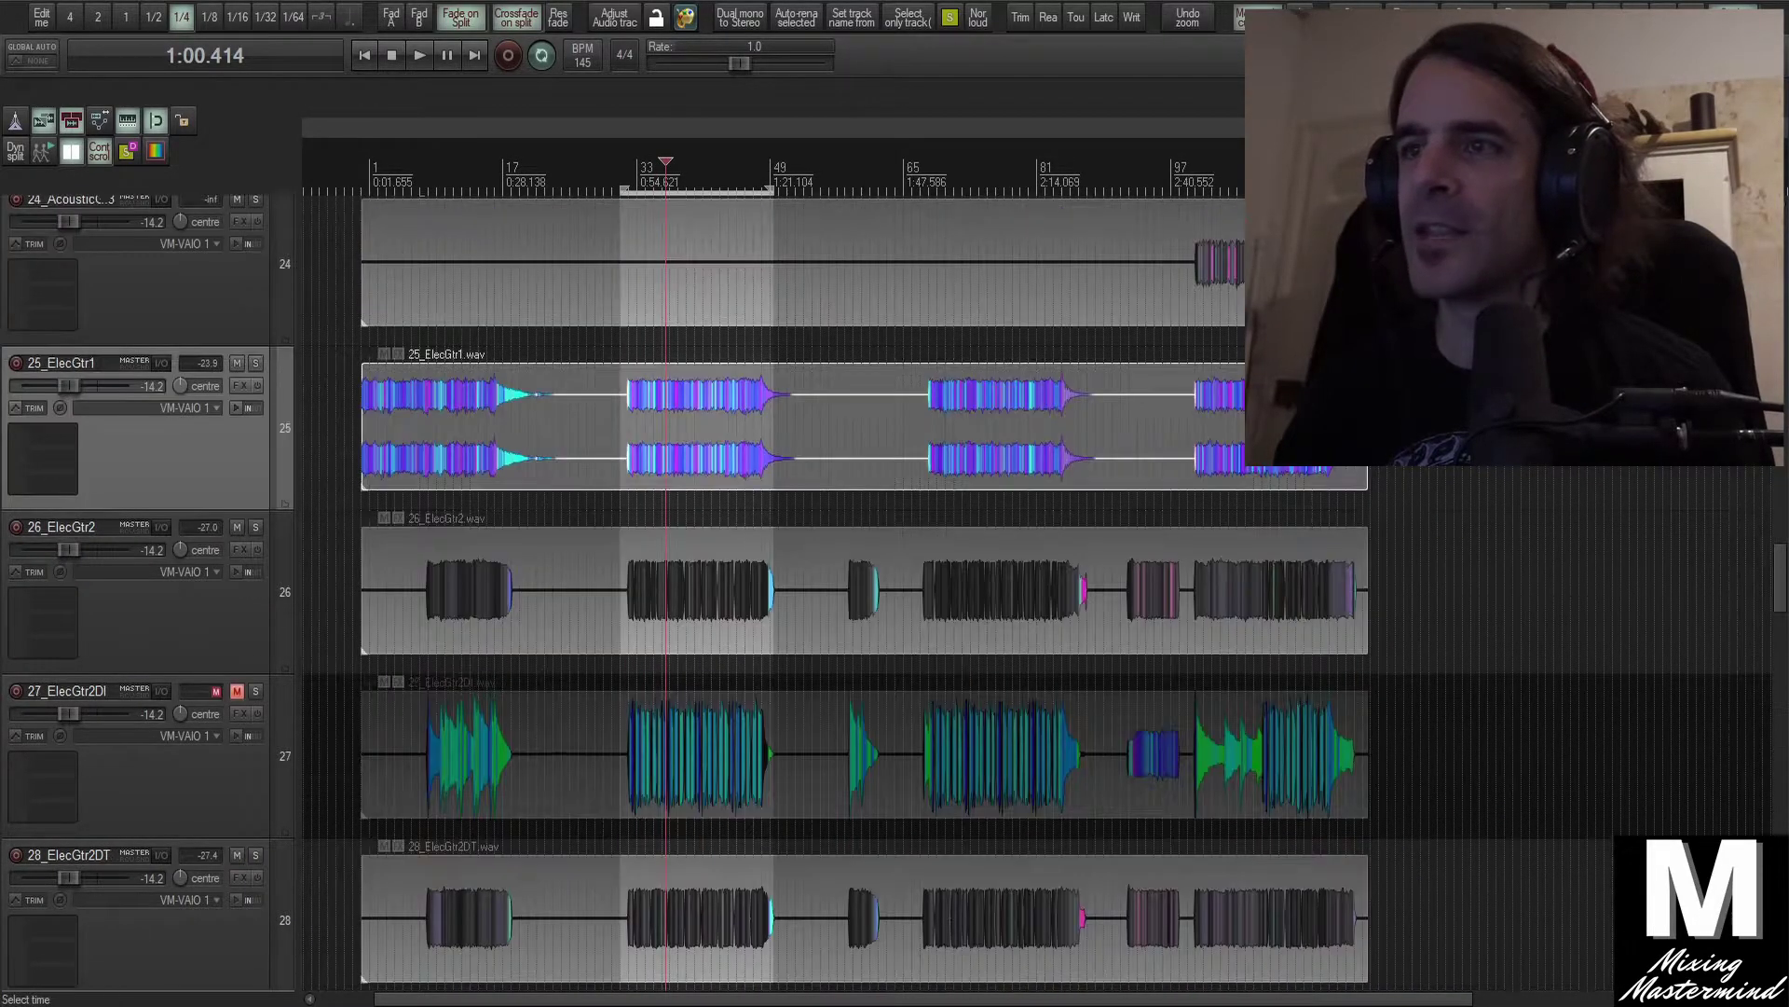
key(ctrl+a)
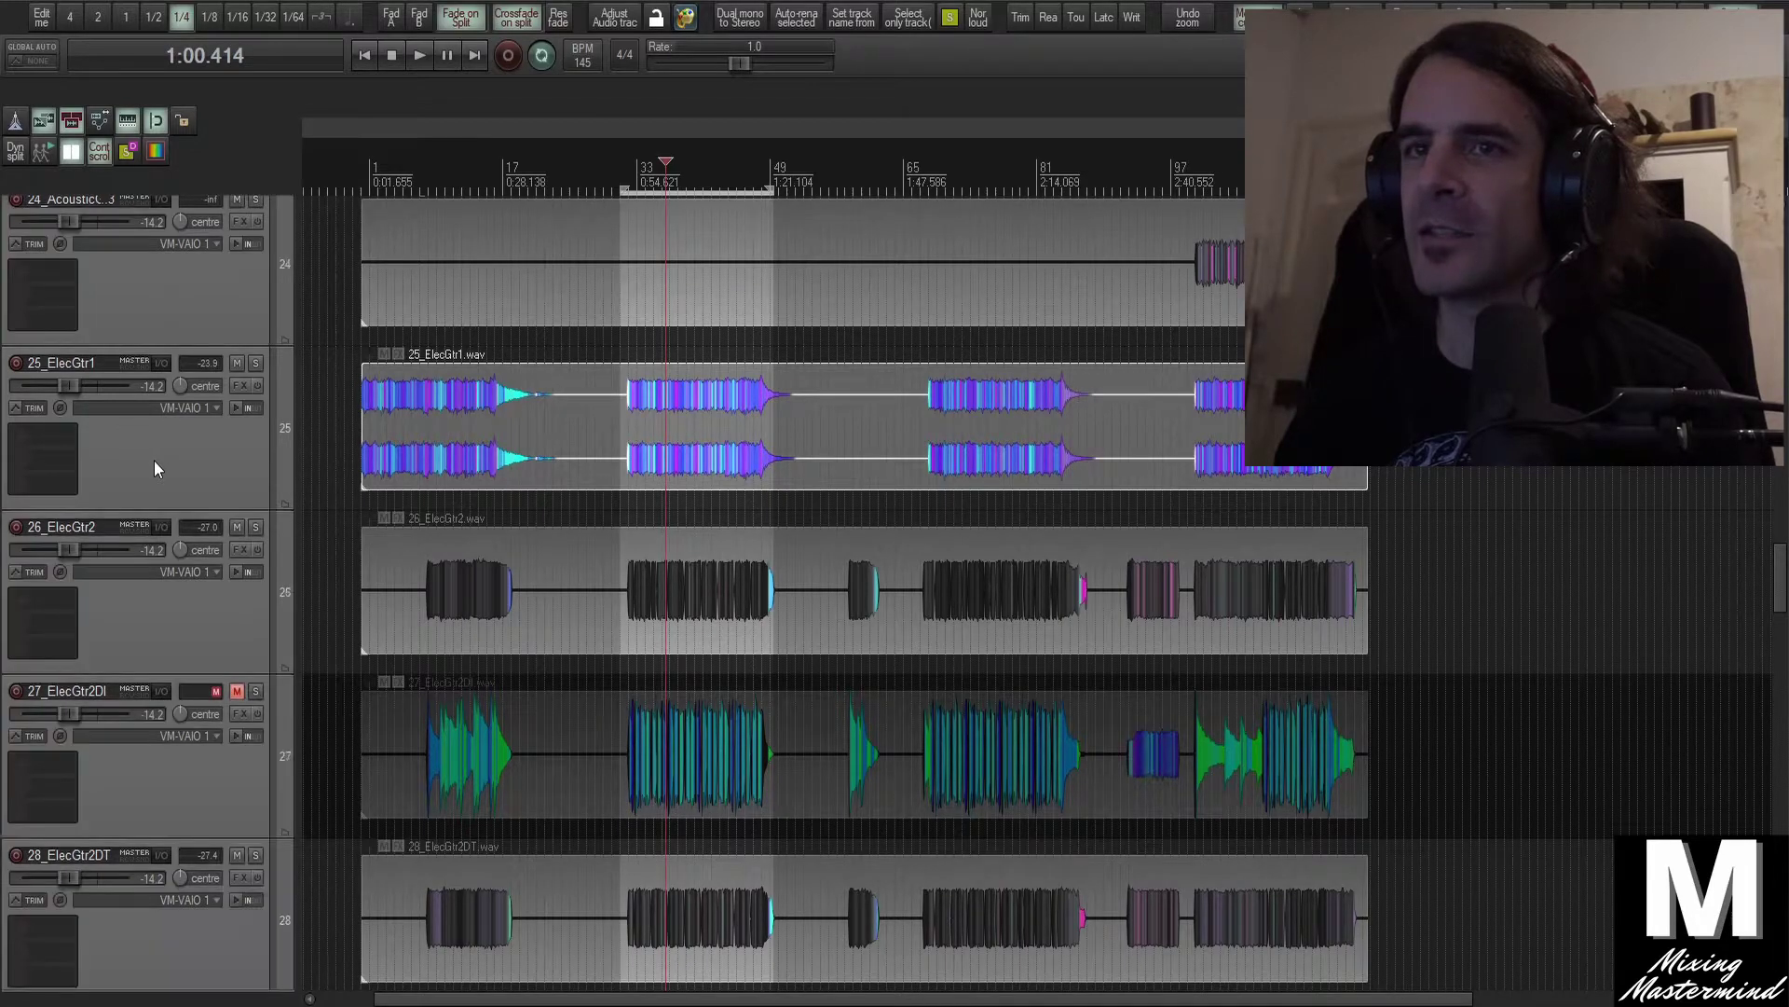
double_click(68, 387)
scroll(428, 610, down, 3)
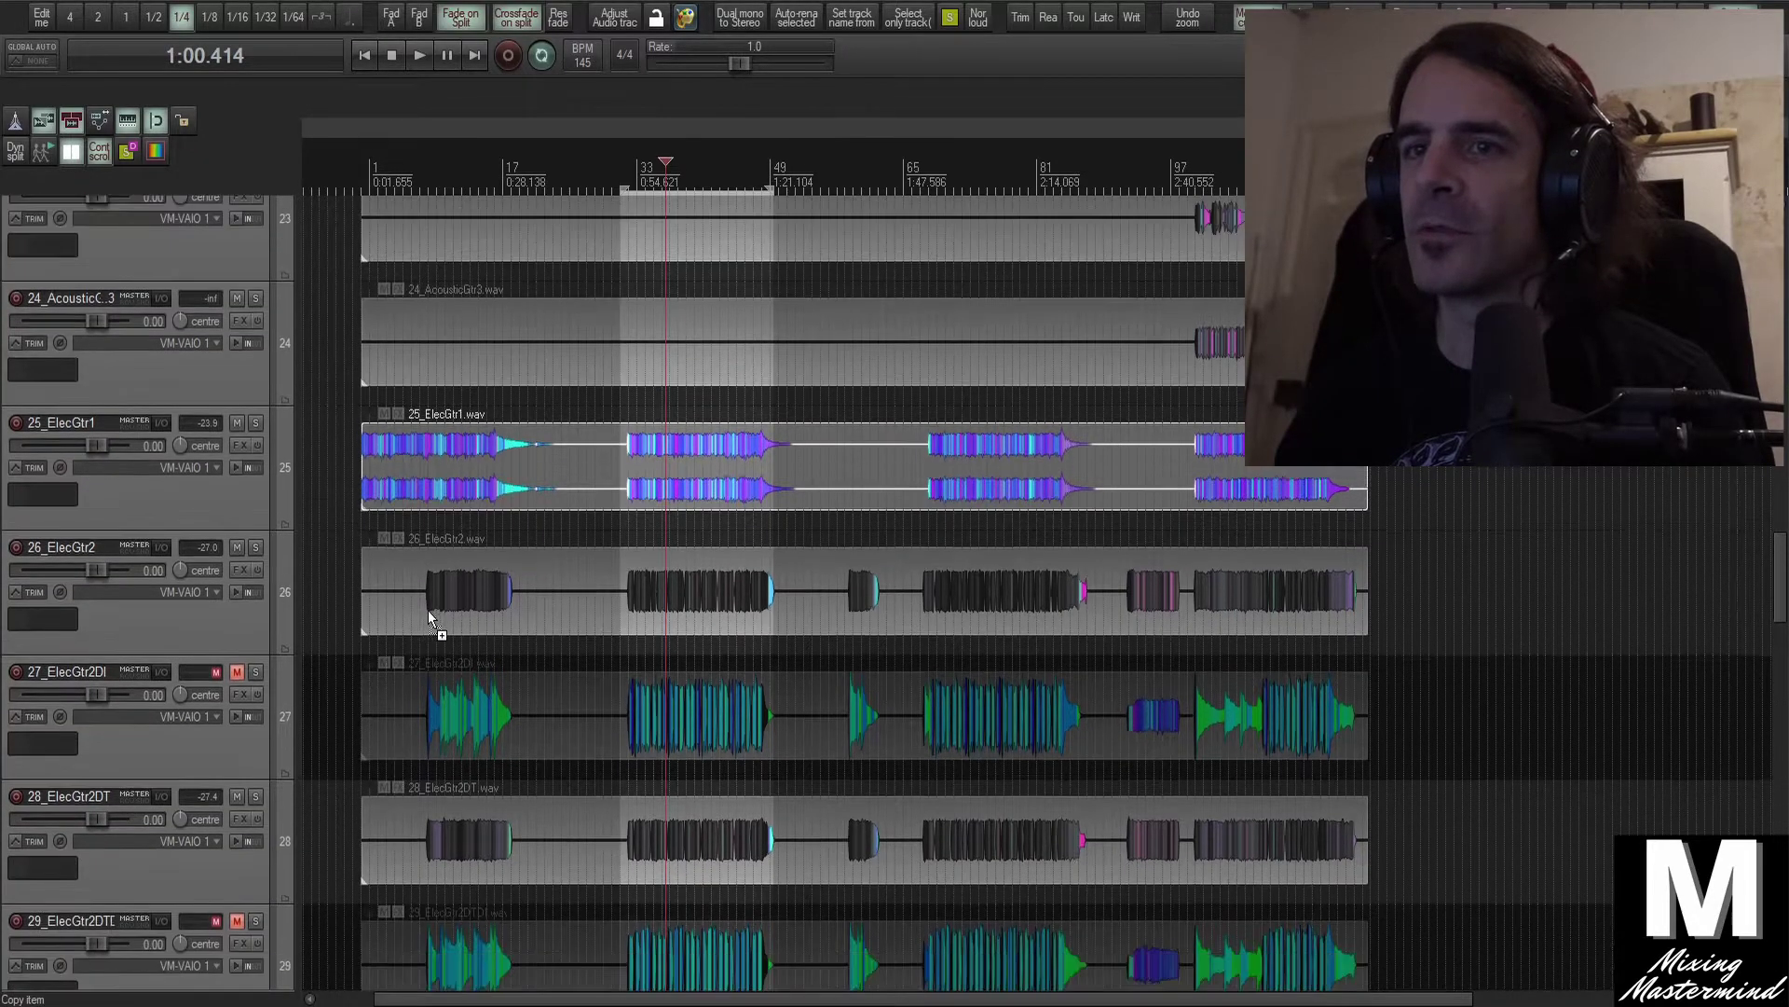
scroll(440, 613, up, 2)
Select all media items in the project and lower their item volume together to -5.20 dB
click(549, 468)
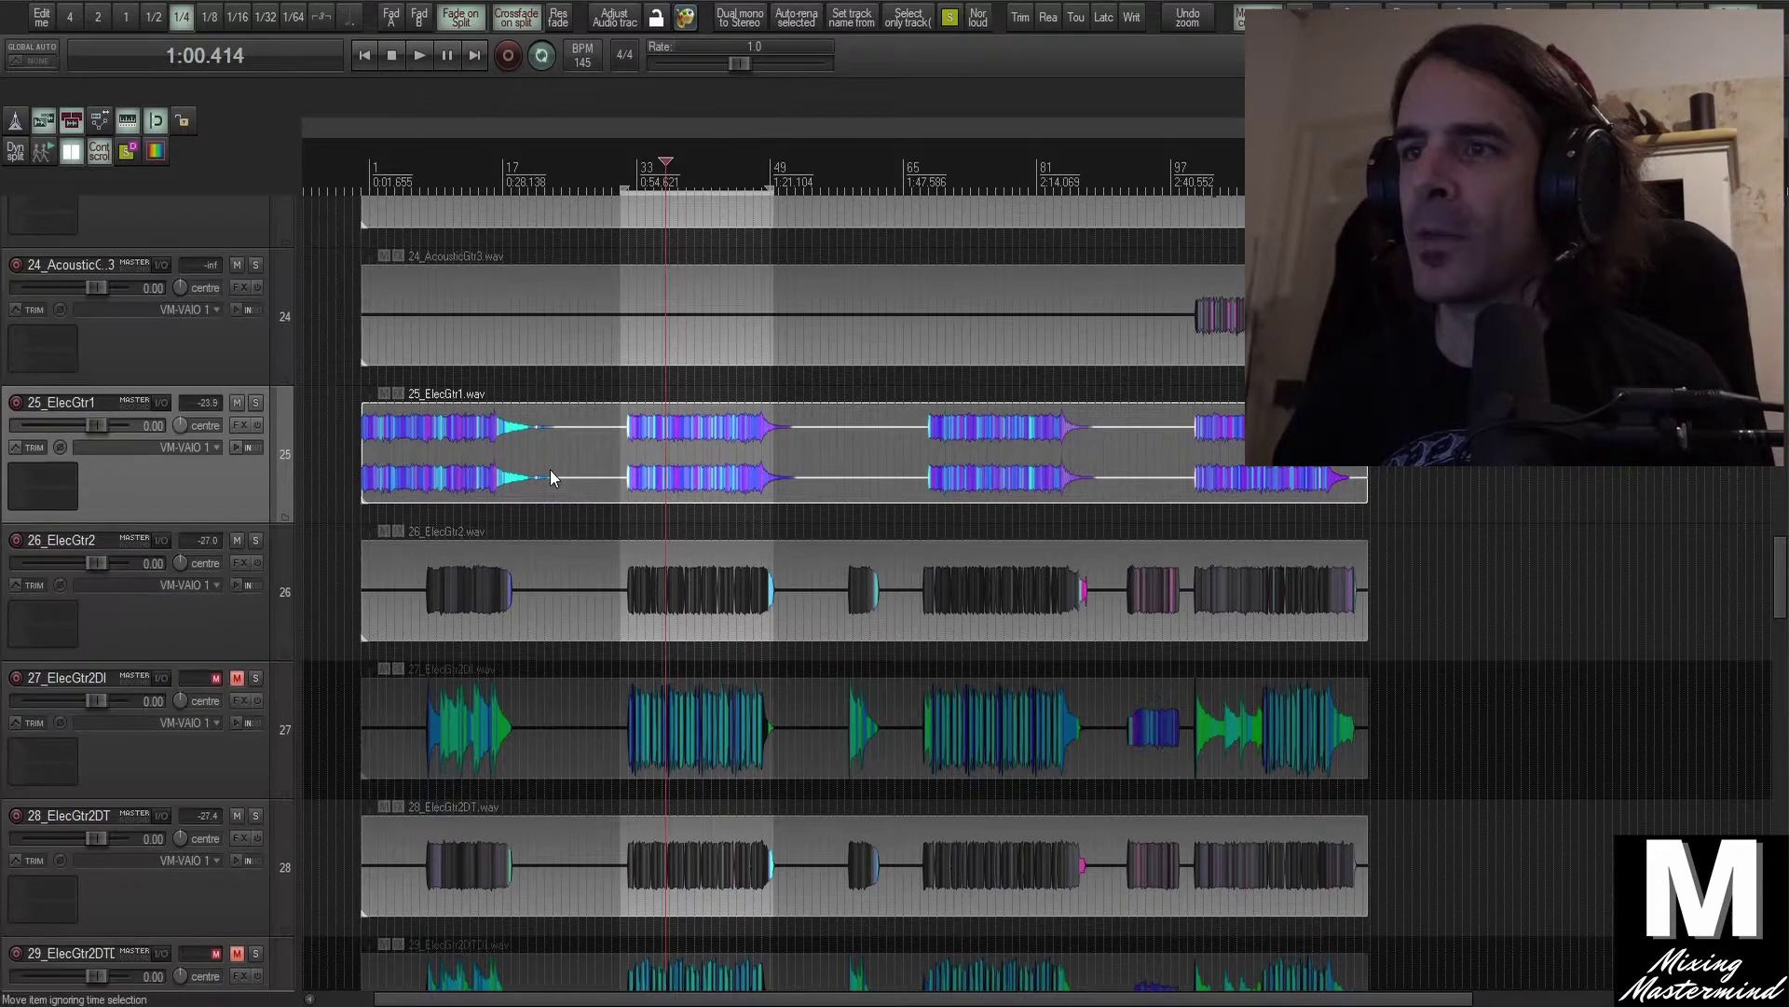
key(ctrl+a)
click(529, 461)
key(ctrl+a)
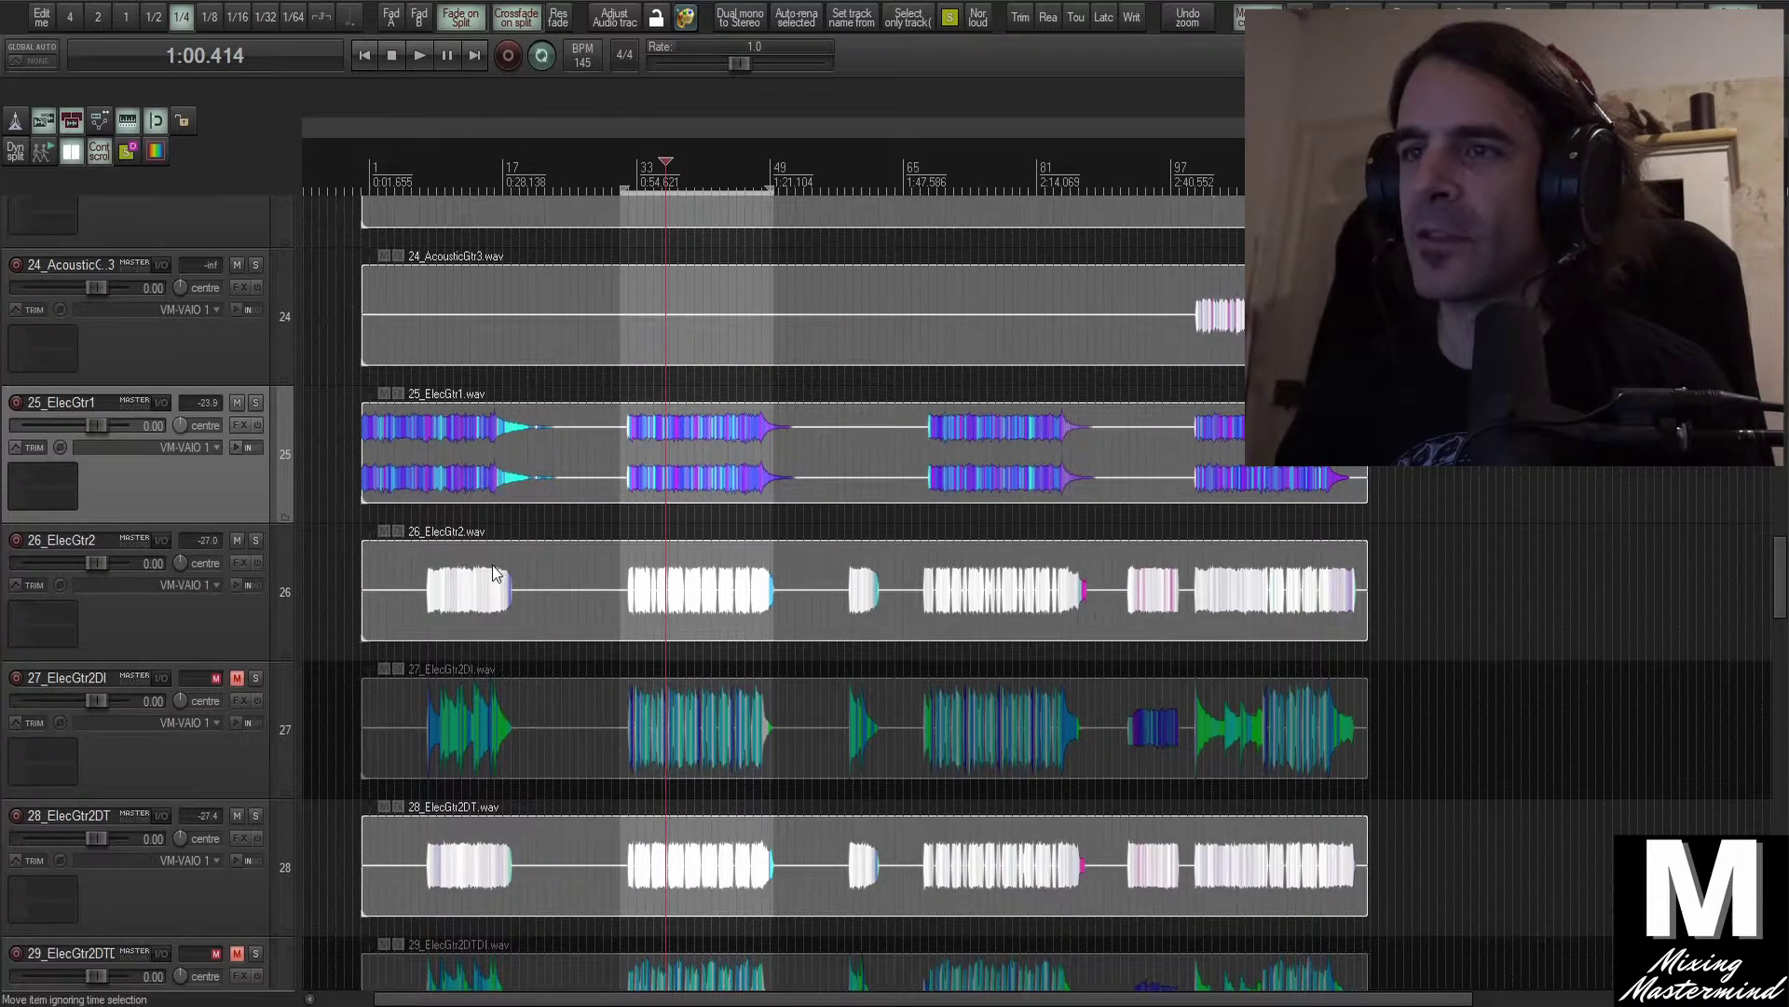
scroll(492, 566, up, 4)
scroll(493, 615, down, 4)
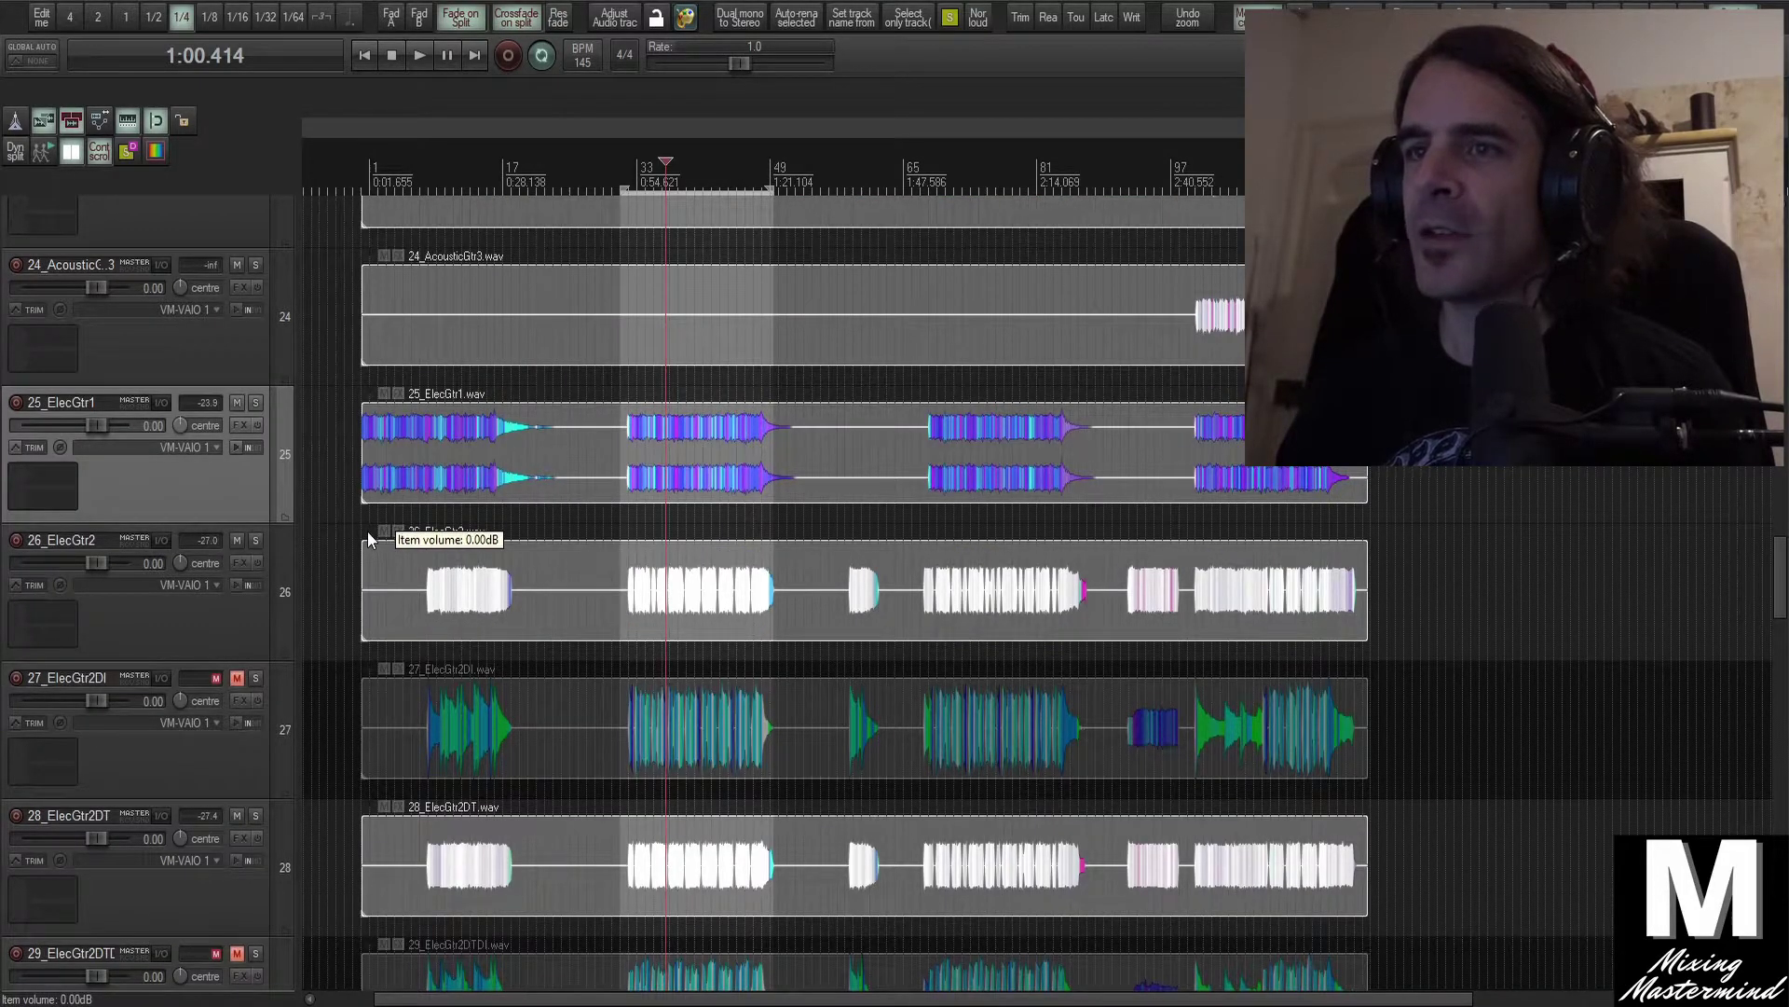
drag(369, 538, 369, 577)
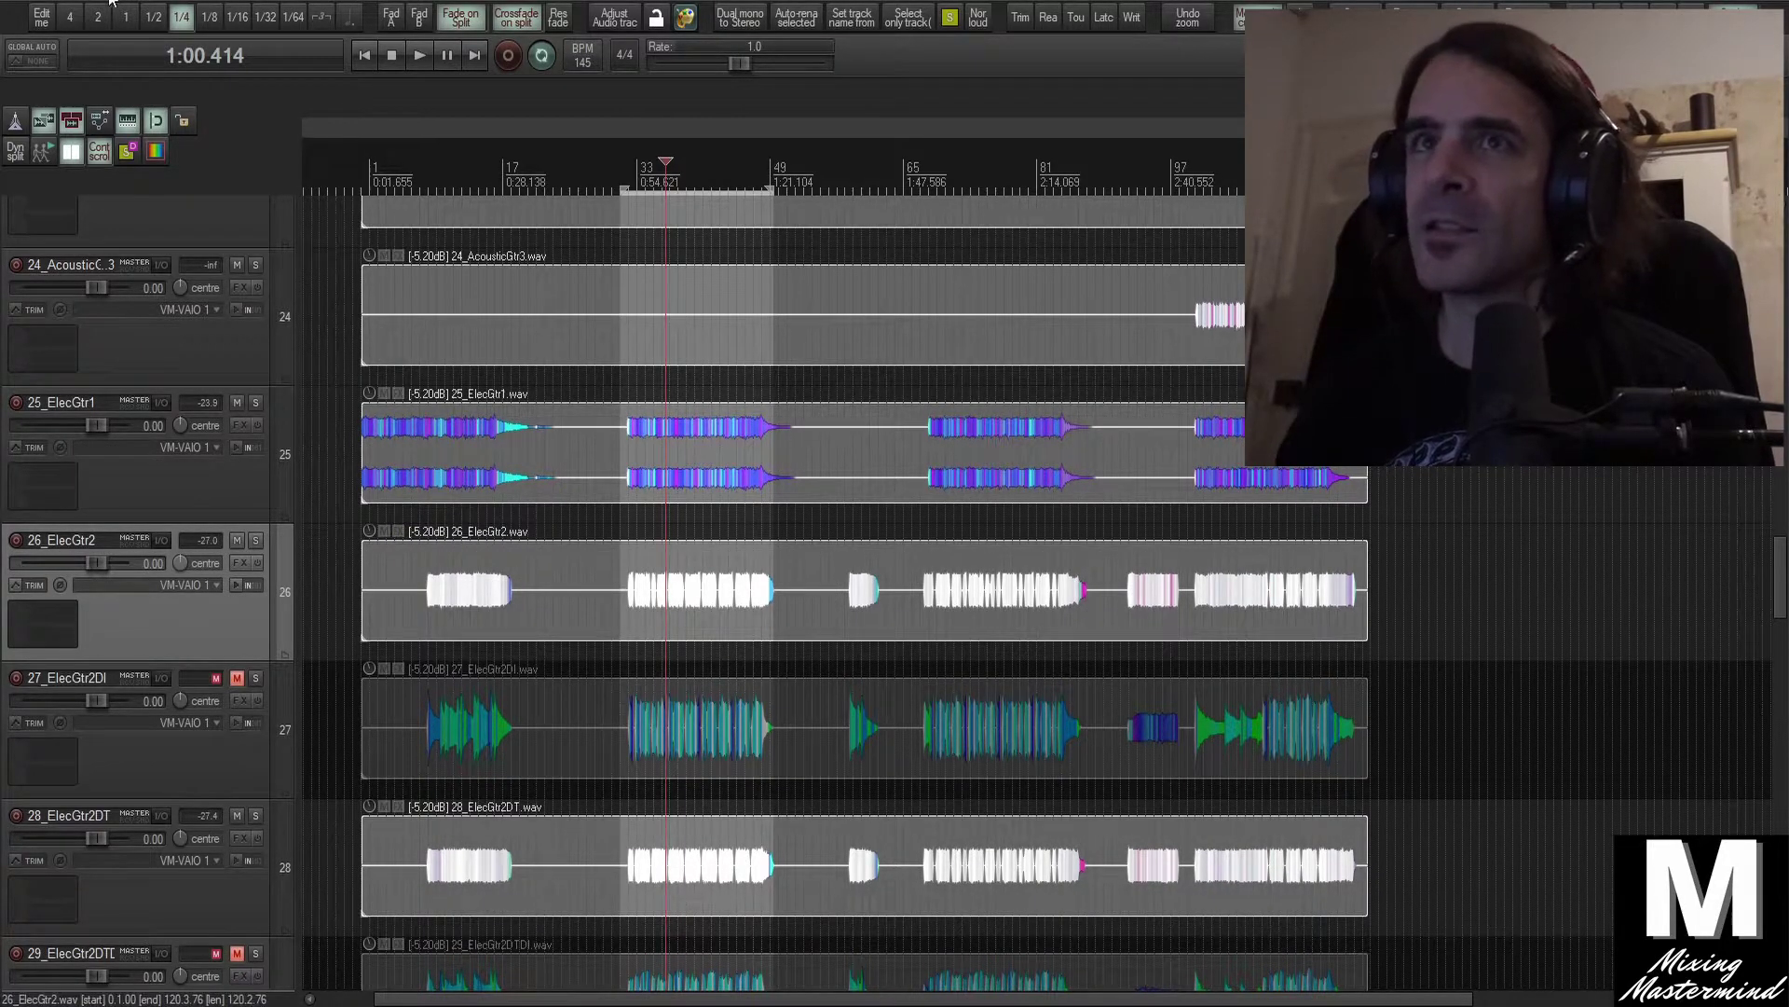
Show the master track and lower the volume of all selected items to -15.1 dB during playback
click(81, 4)
click(131, 87)
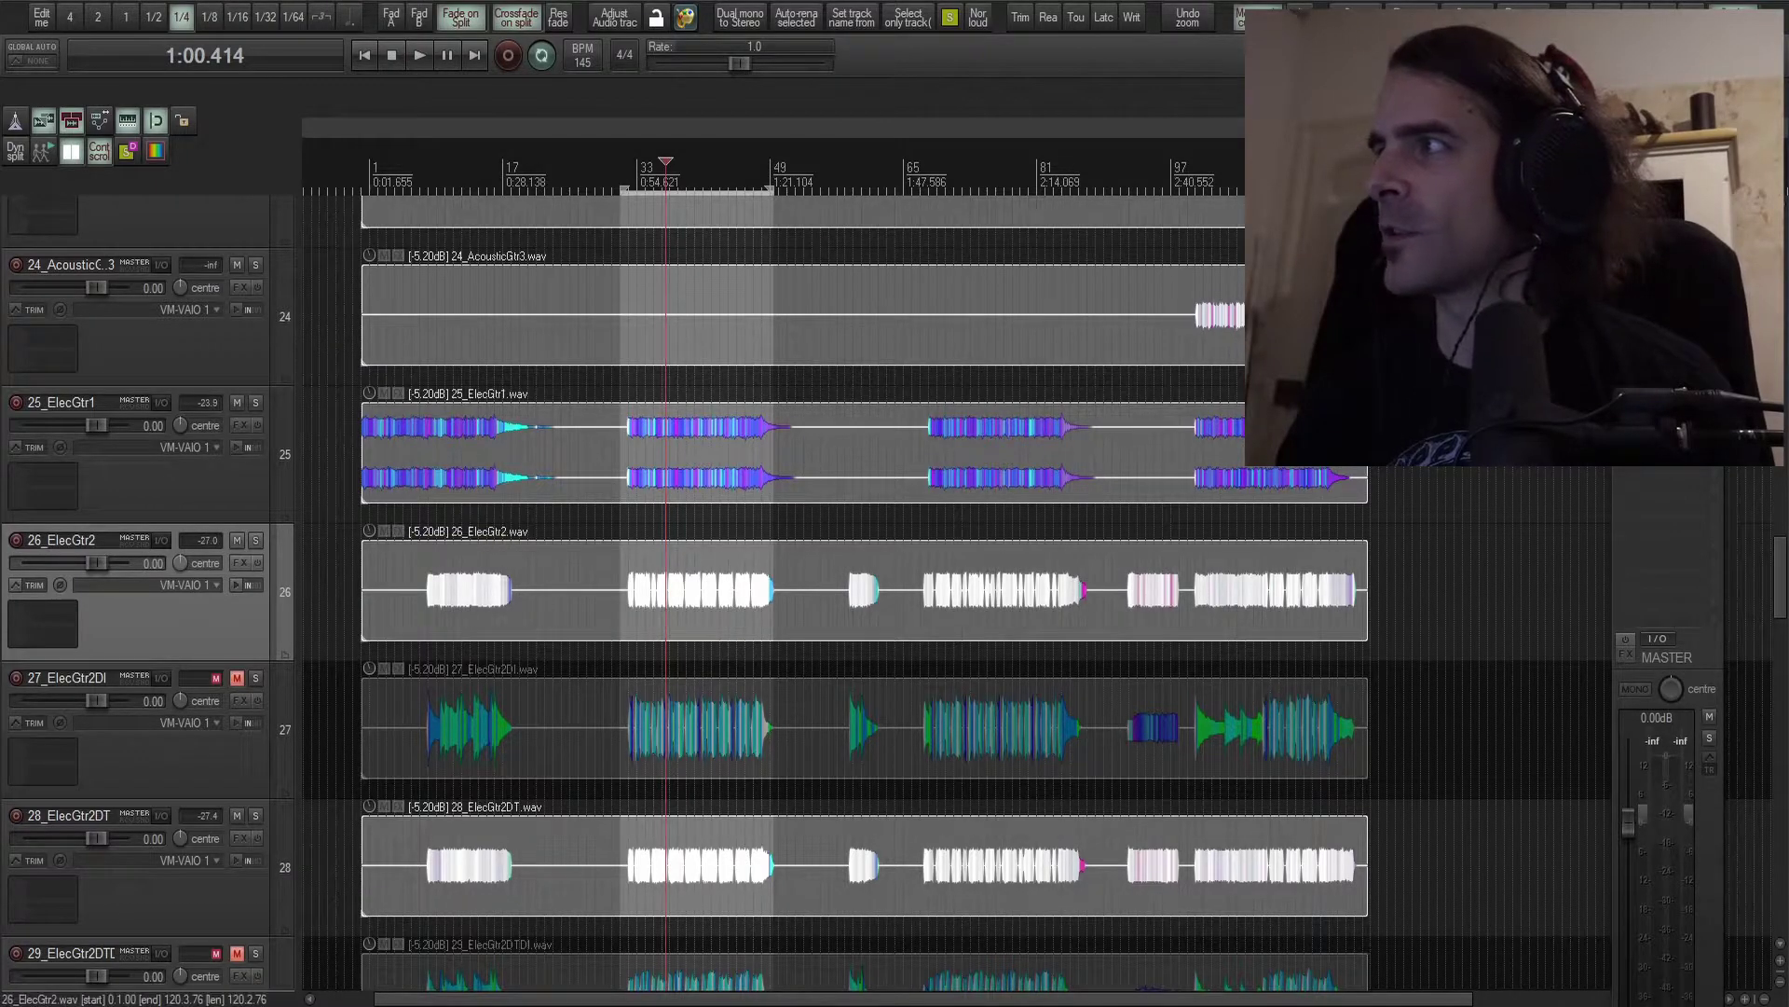
key(space)
drag(371, 539, 353, 662)
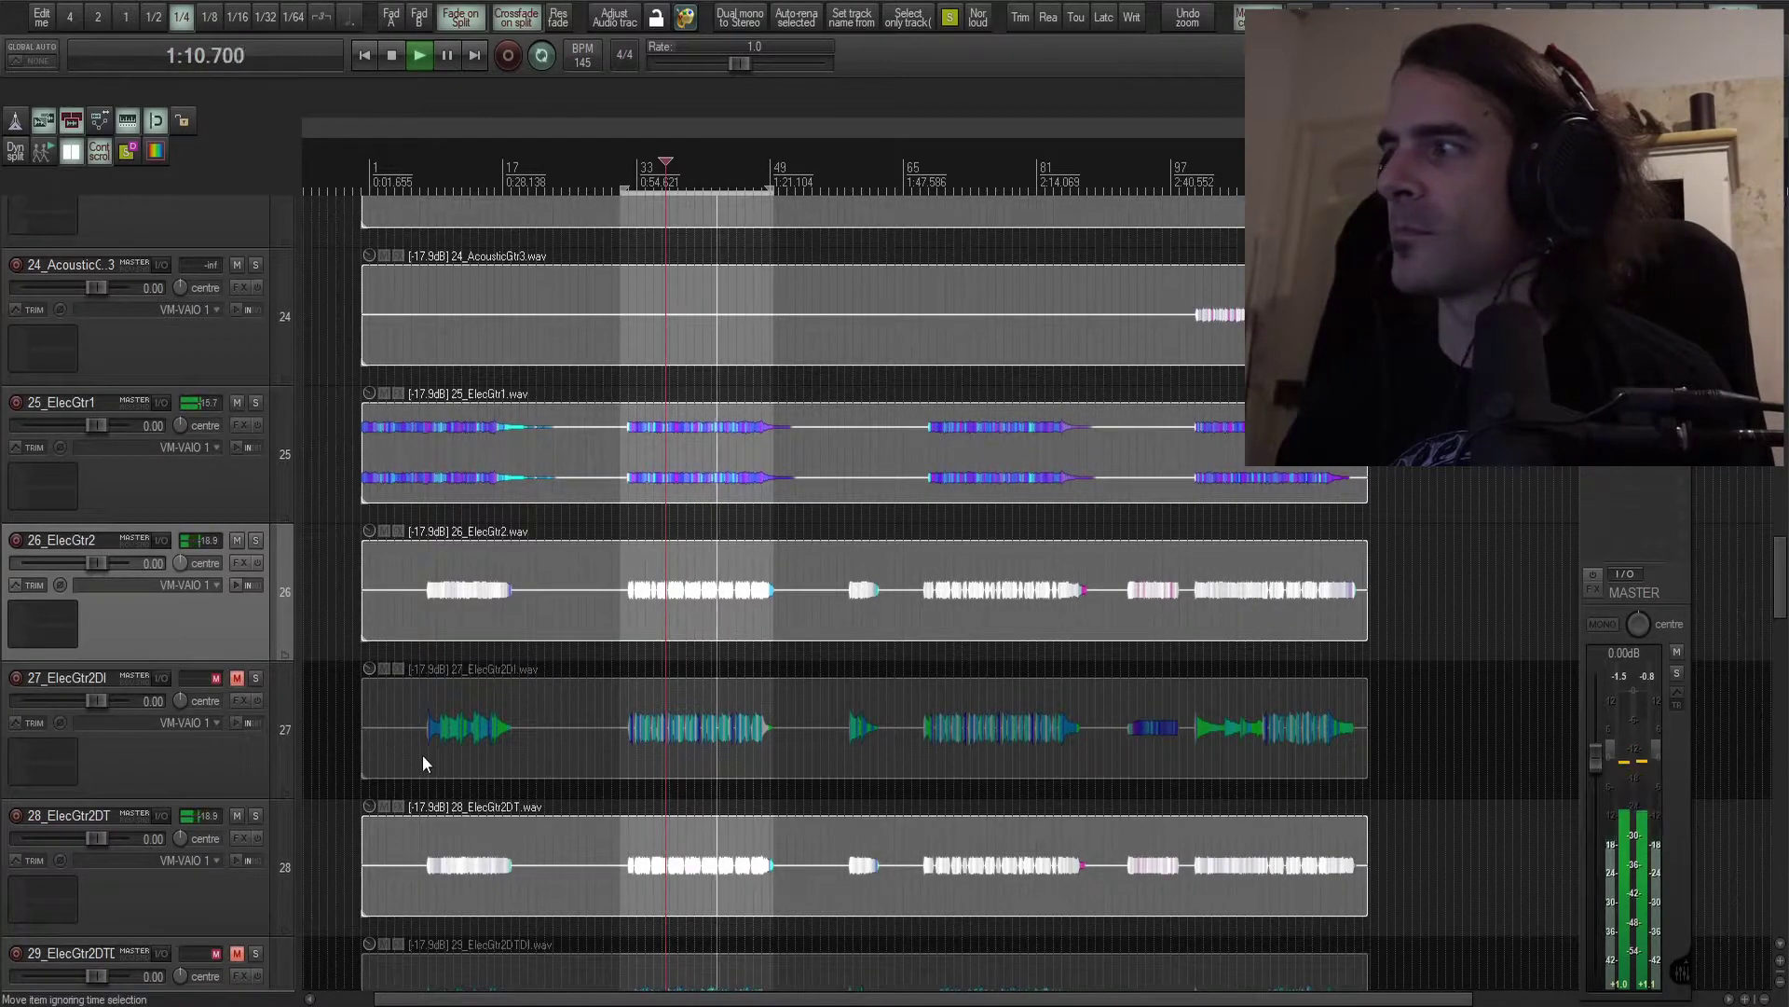
drag(365, 541, 365, 503)
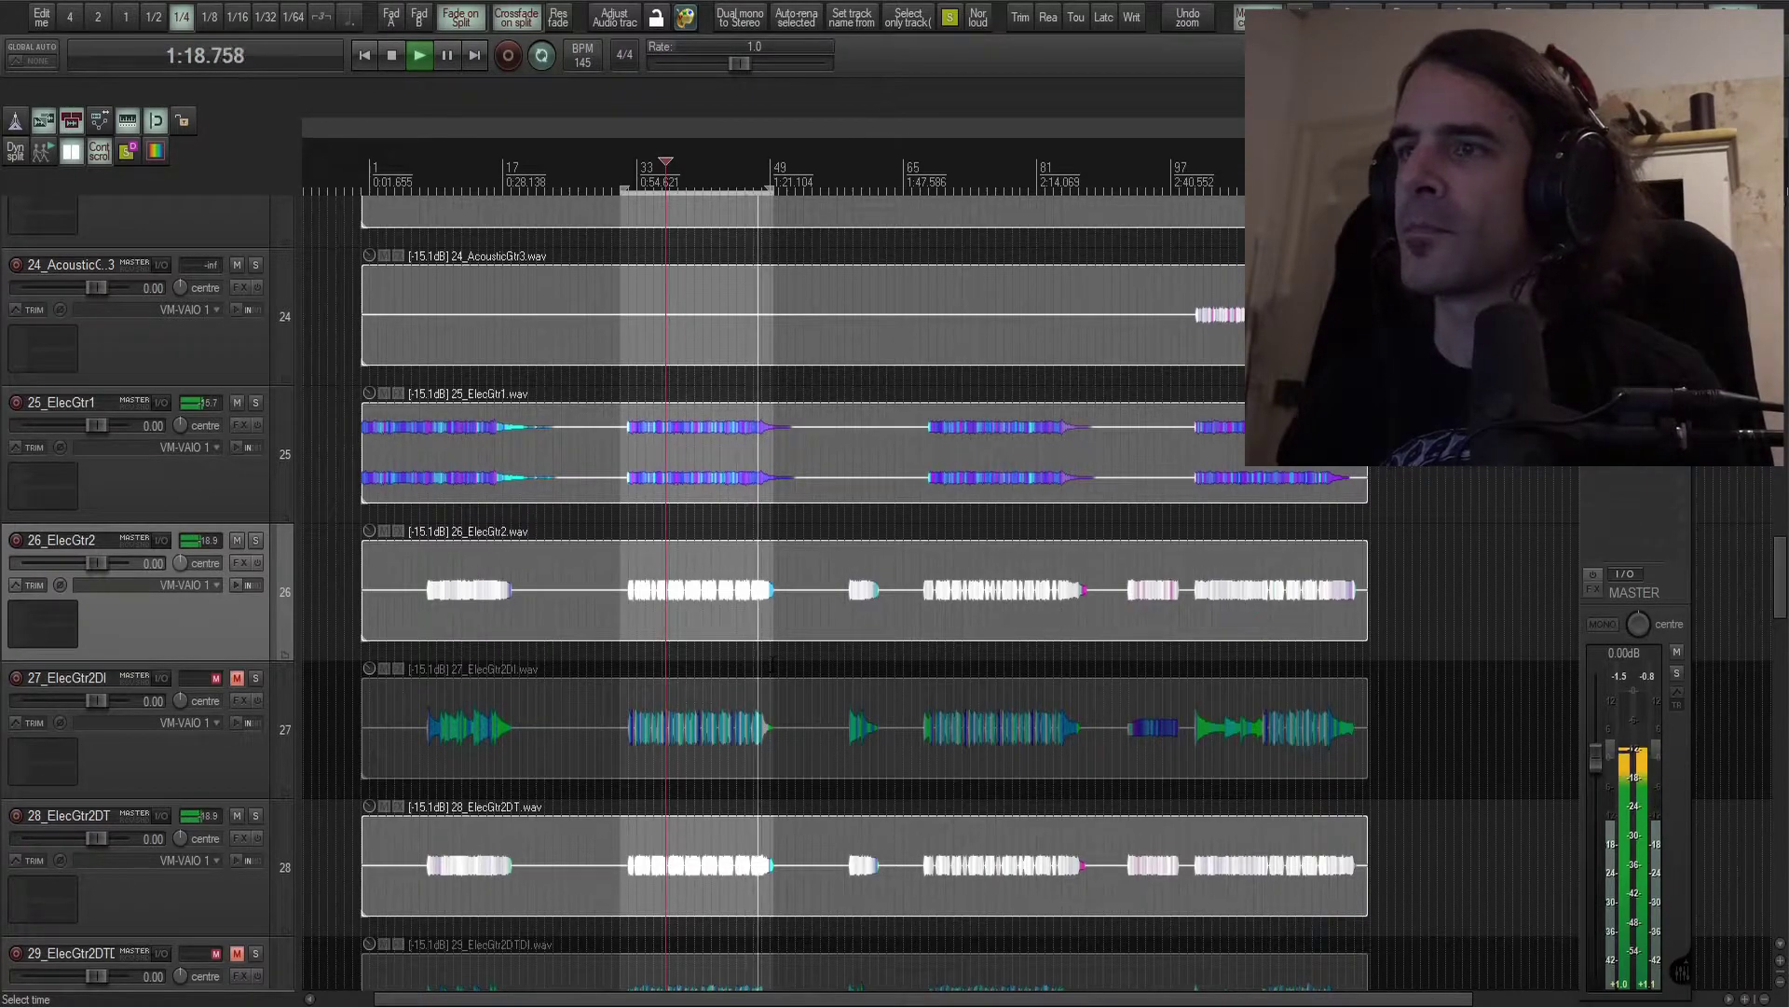
key(space)
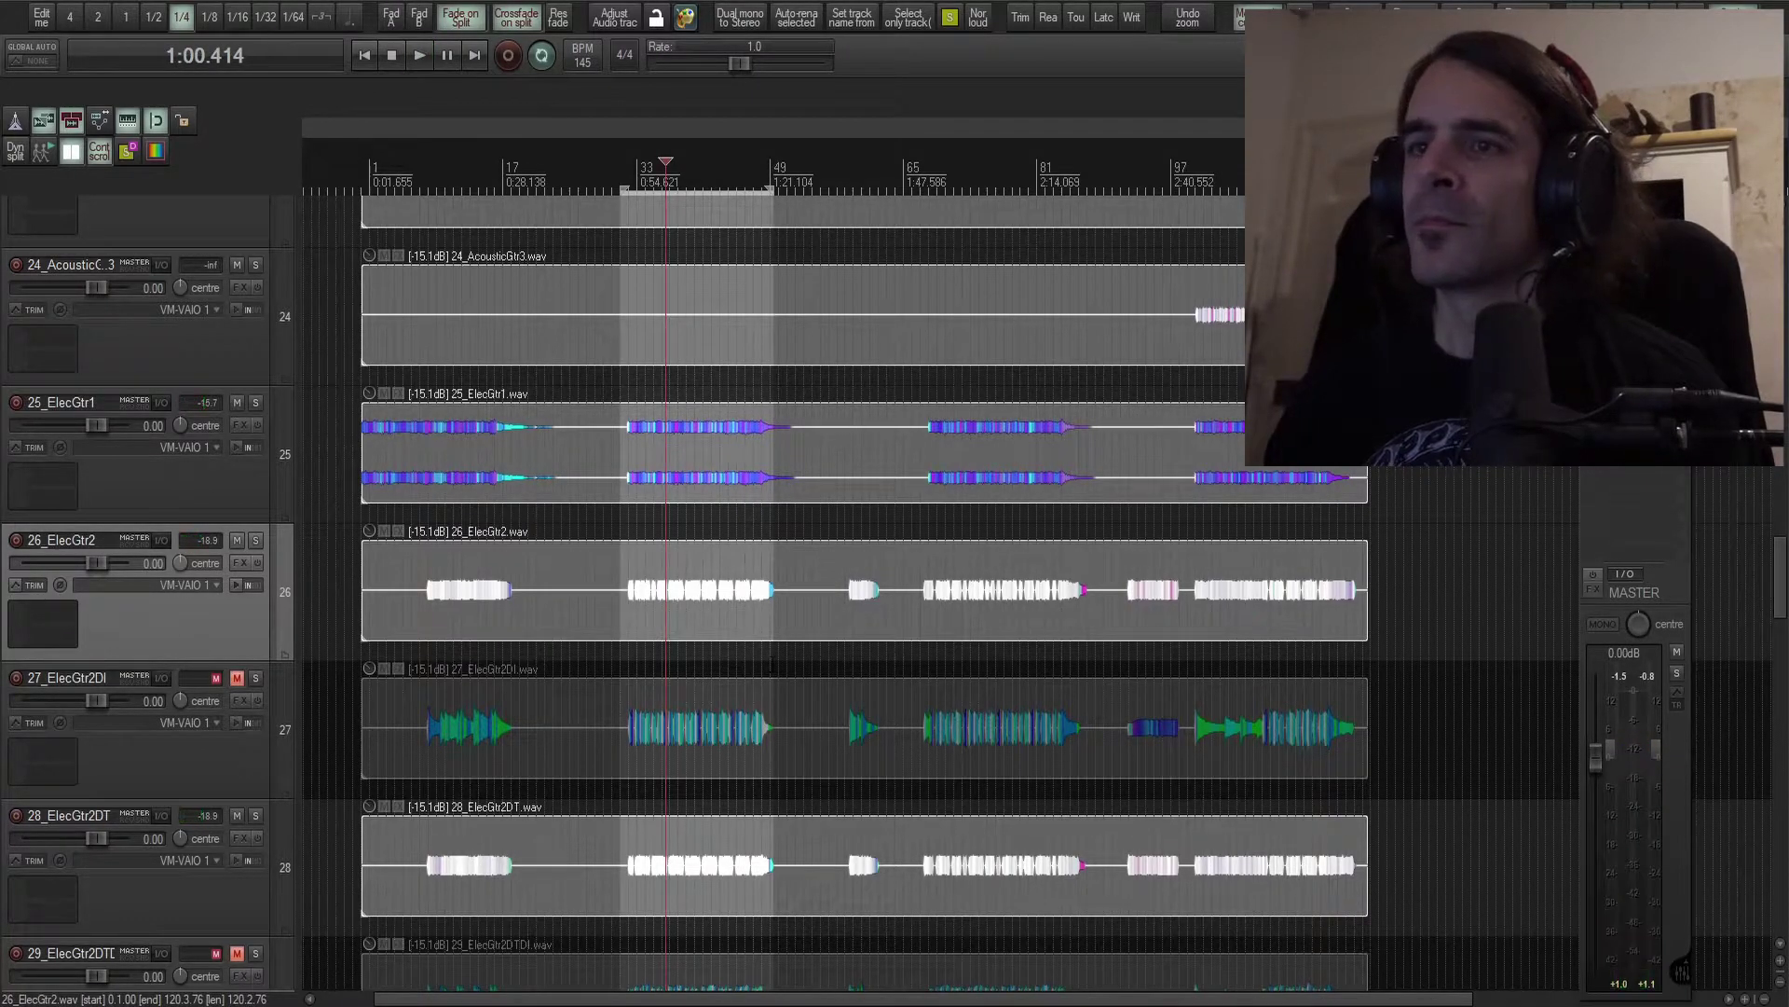
Nudge the 26_ElecGtr2 fader up to 0.36 dB and reset it to 0.00 dB
scroll(771, 664, up, 1)
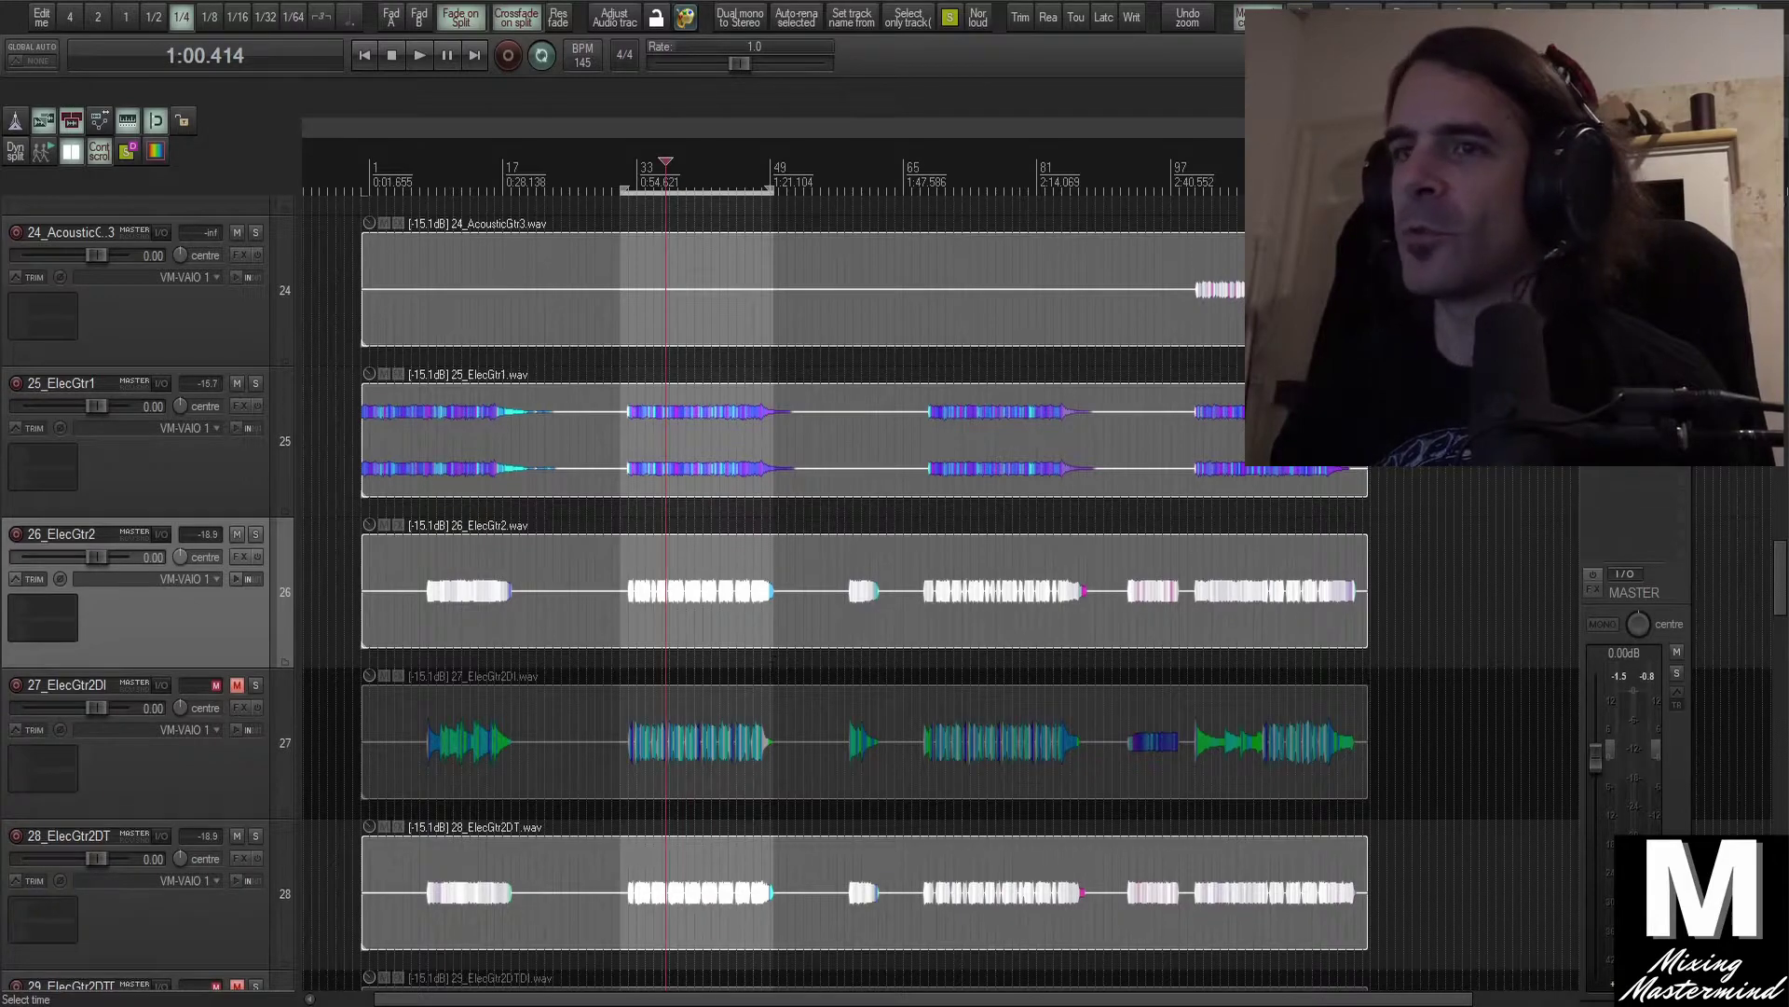
drag(93, 558, 95, 557)
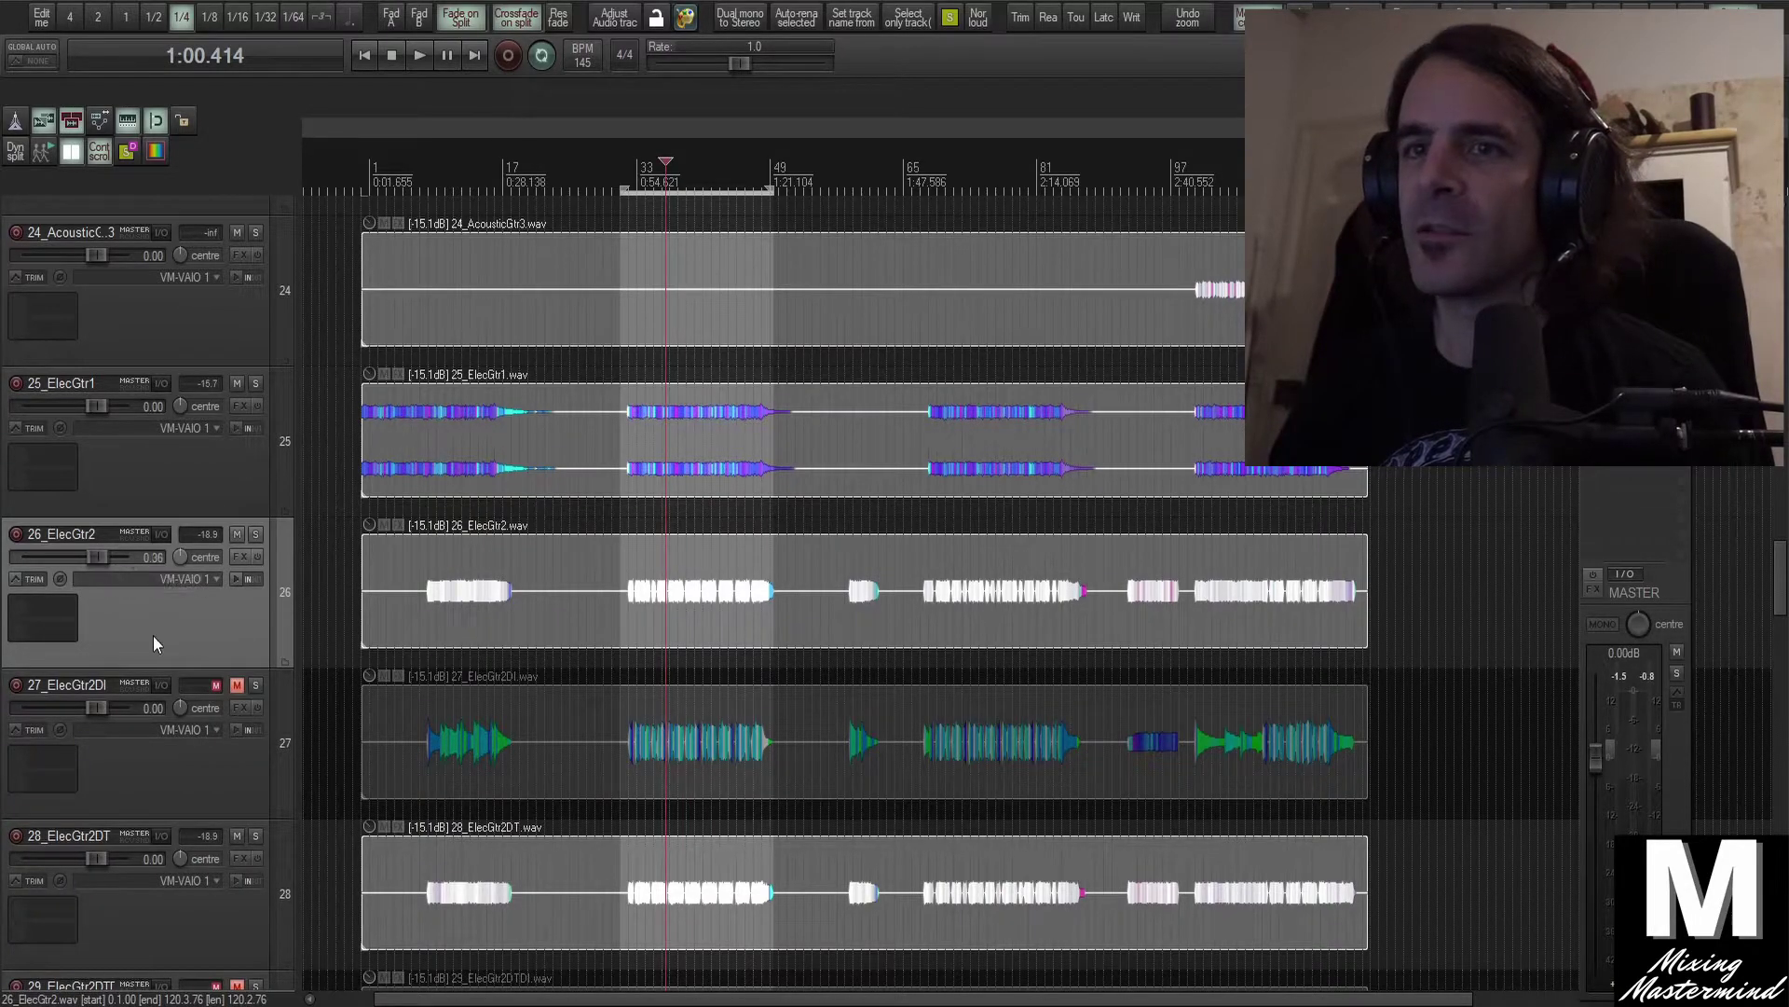
double_click(97, 561)
click(186, 672)
Examine the waveform size of the lowered items on the electric guitar tracks, zooming in on 26_ElecGtr2
scroll(569, 613, up, 3)
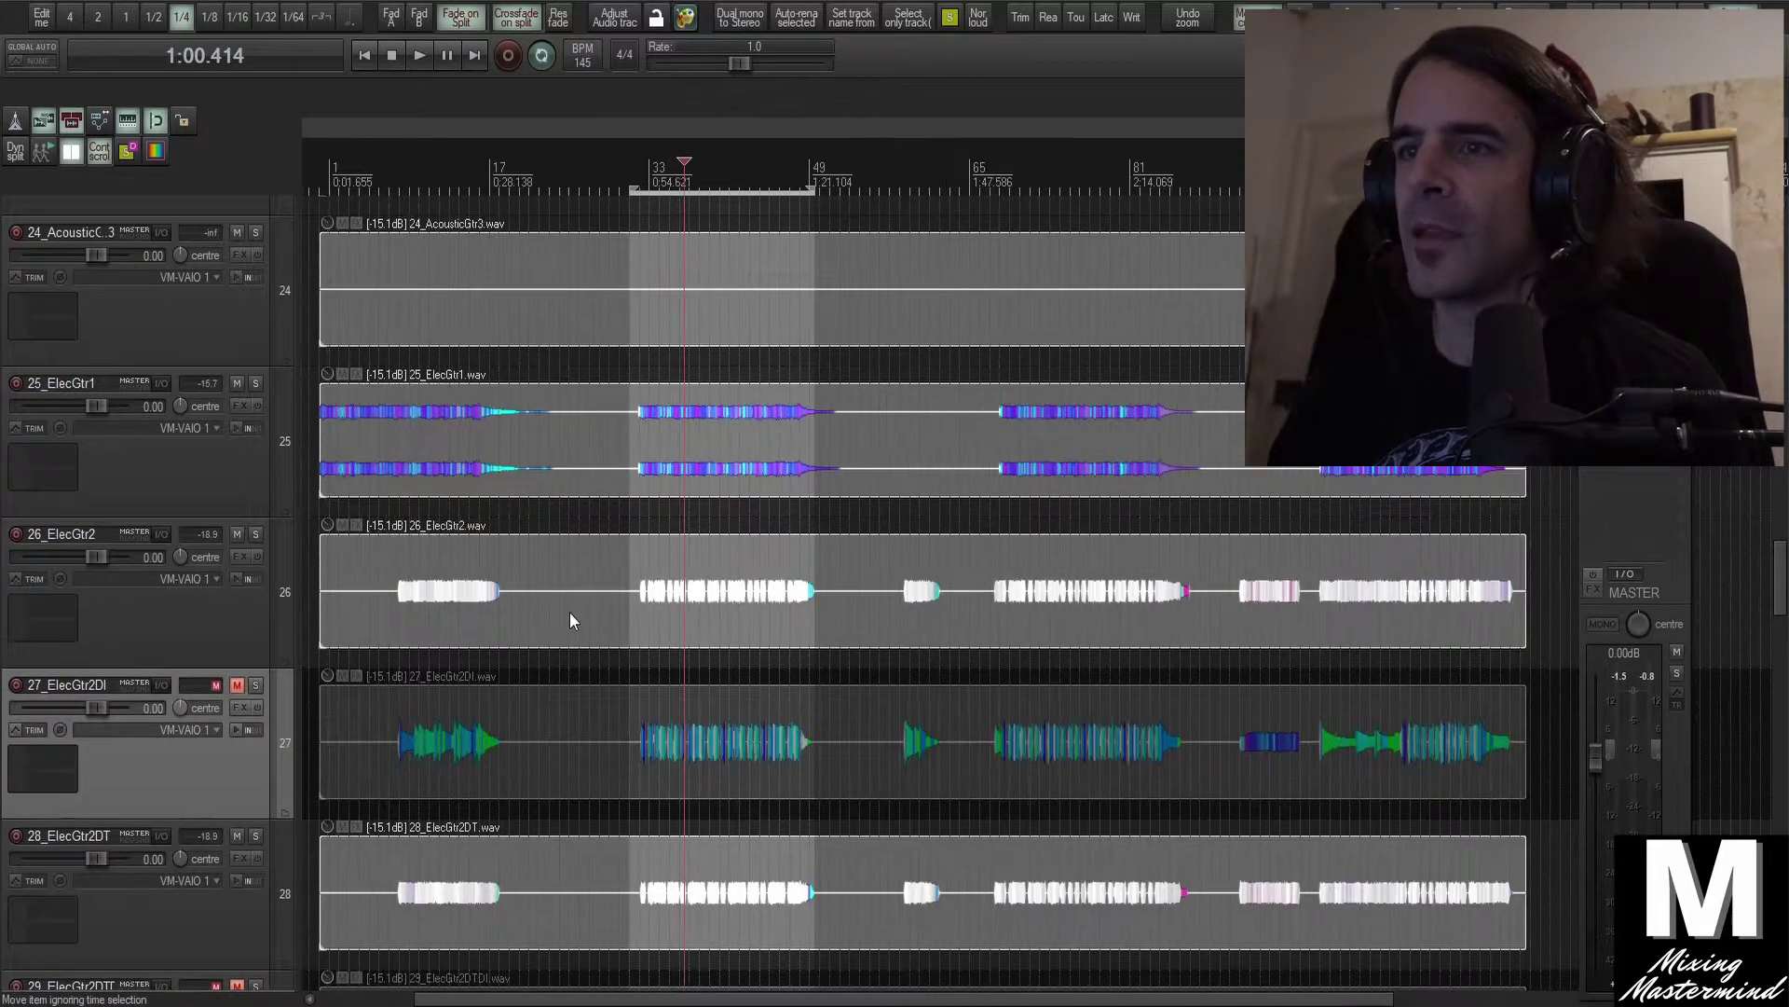
click(772, 593)
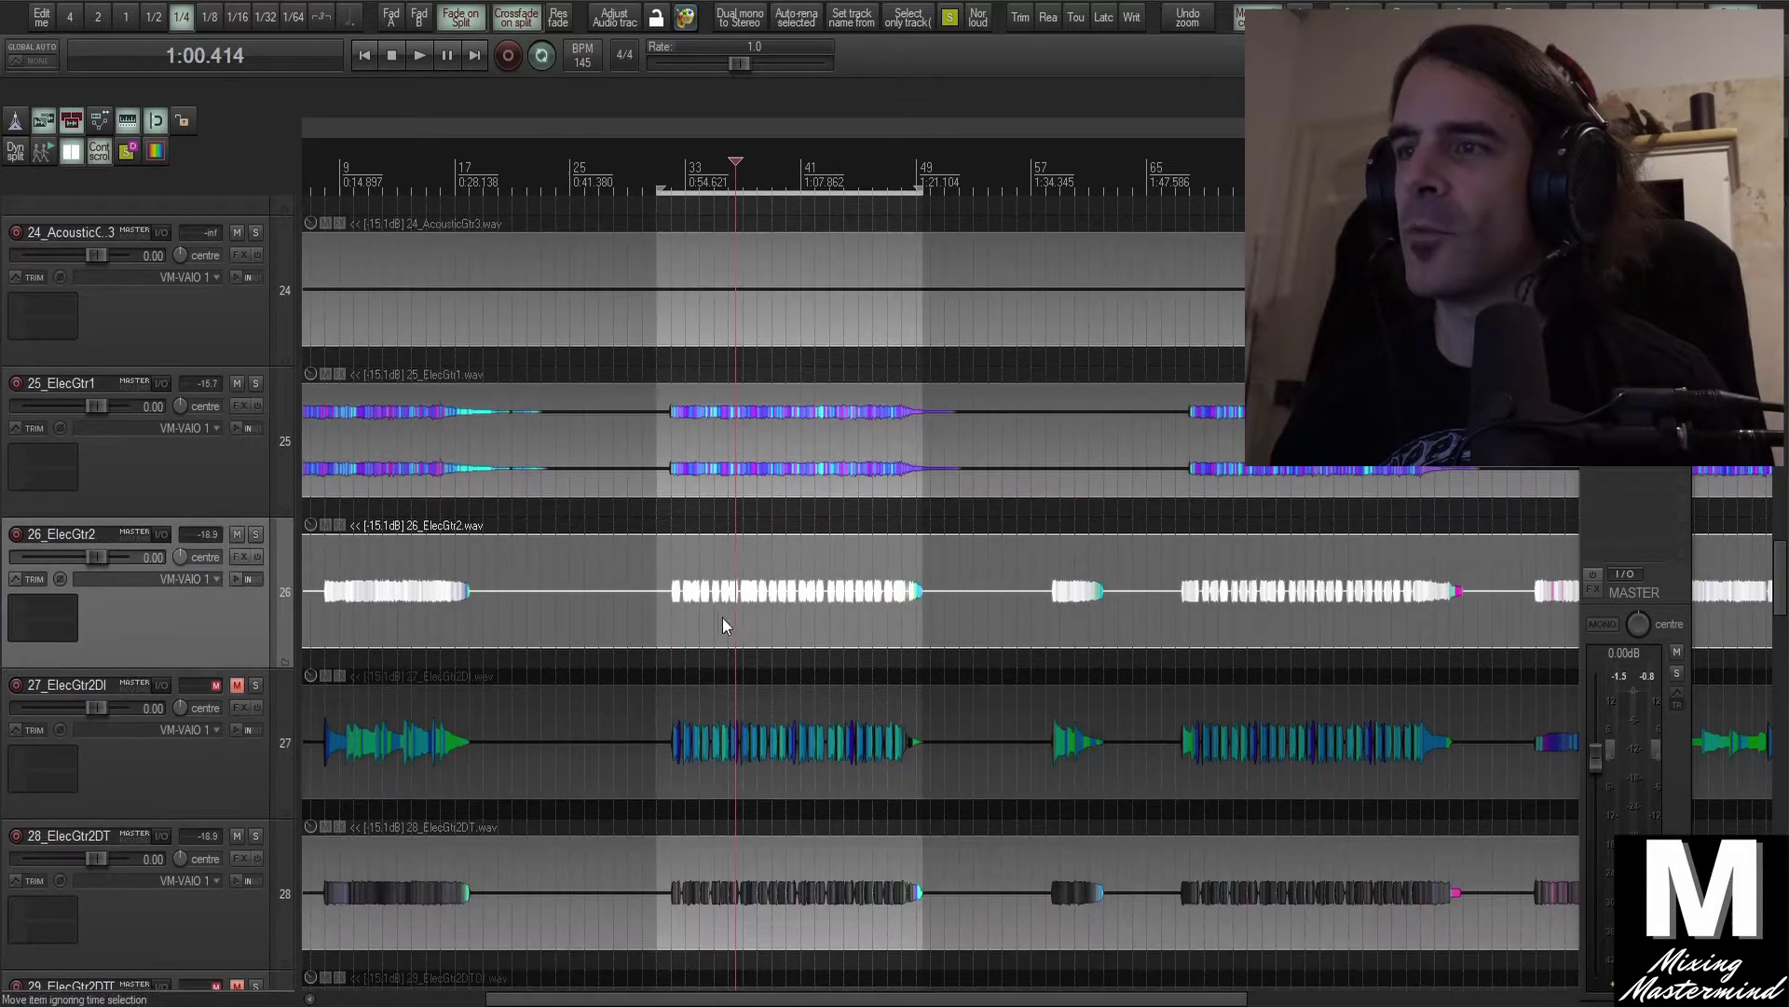
scroll(718, 640, up, 2)
scroll(751, 598, up, 6)
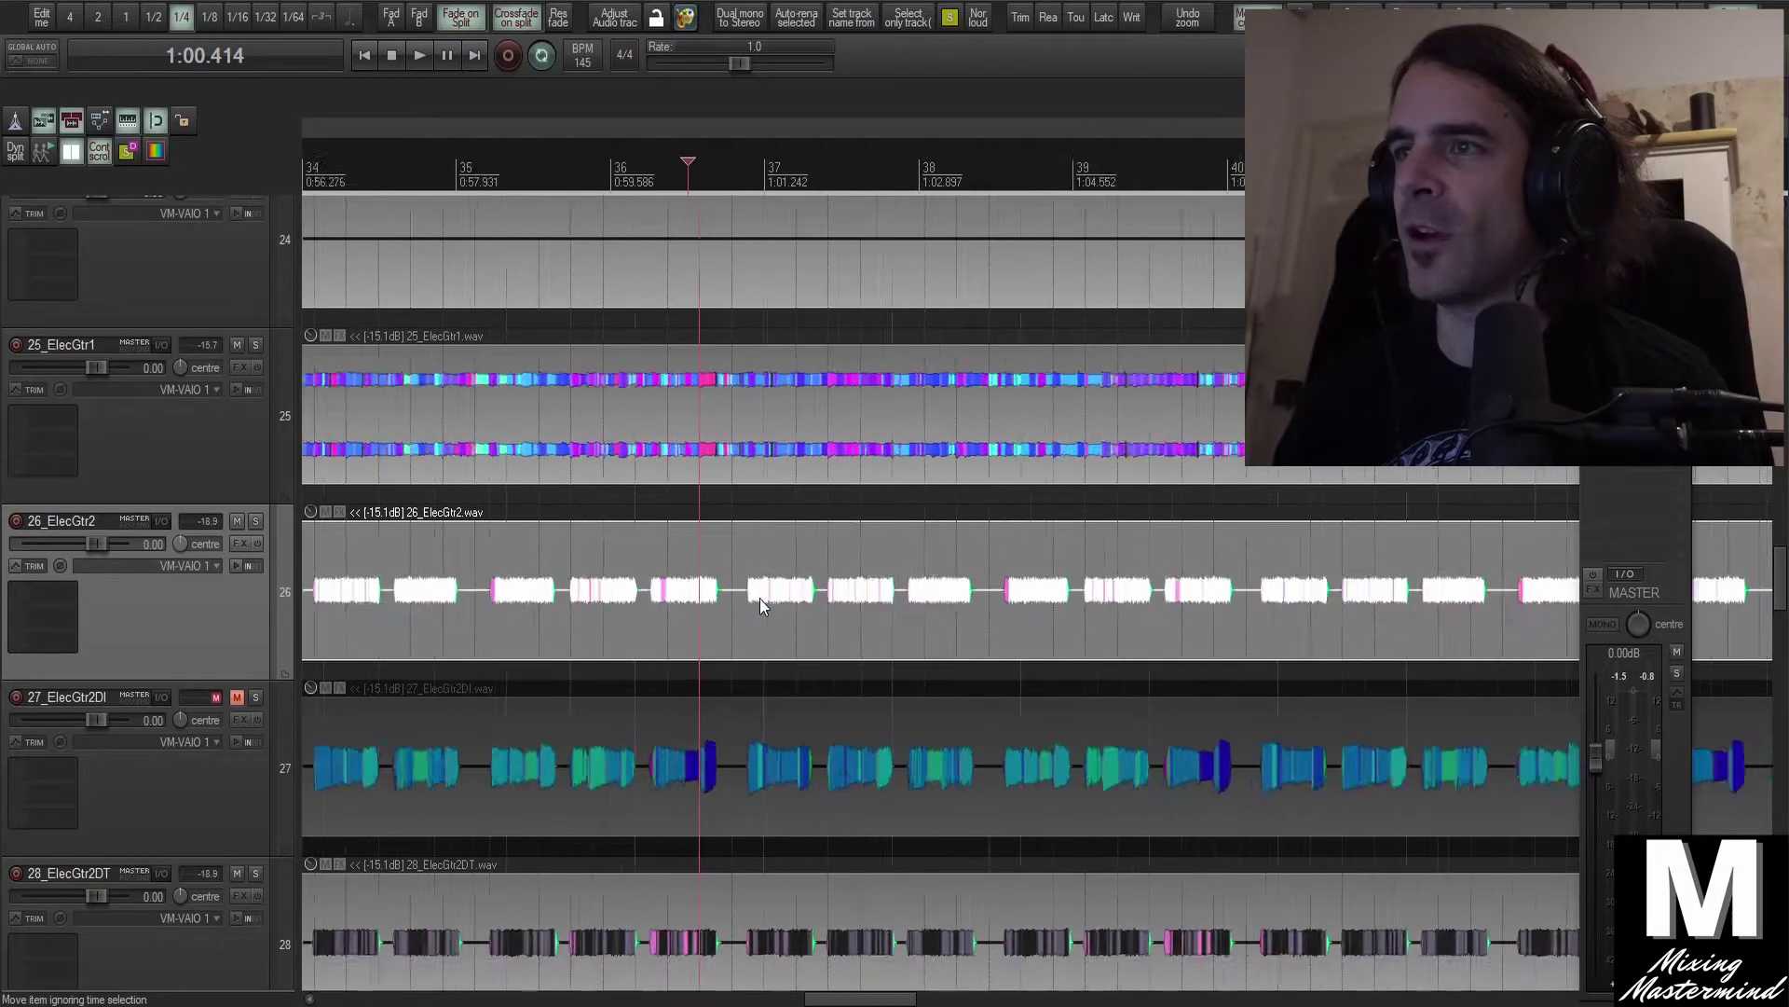
scroll(636, 608, down, 10)
scroll(763, 661, down, 2)
scroll(763, 661, up, 2)
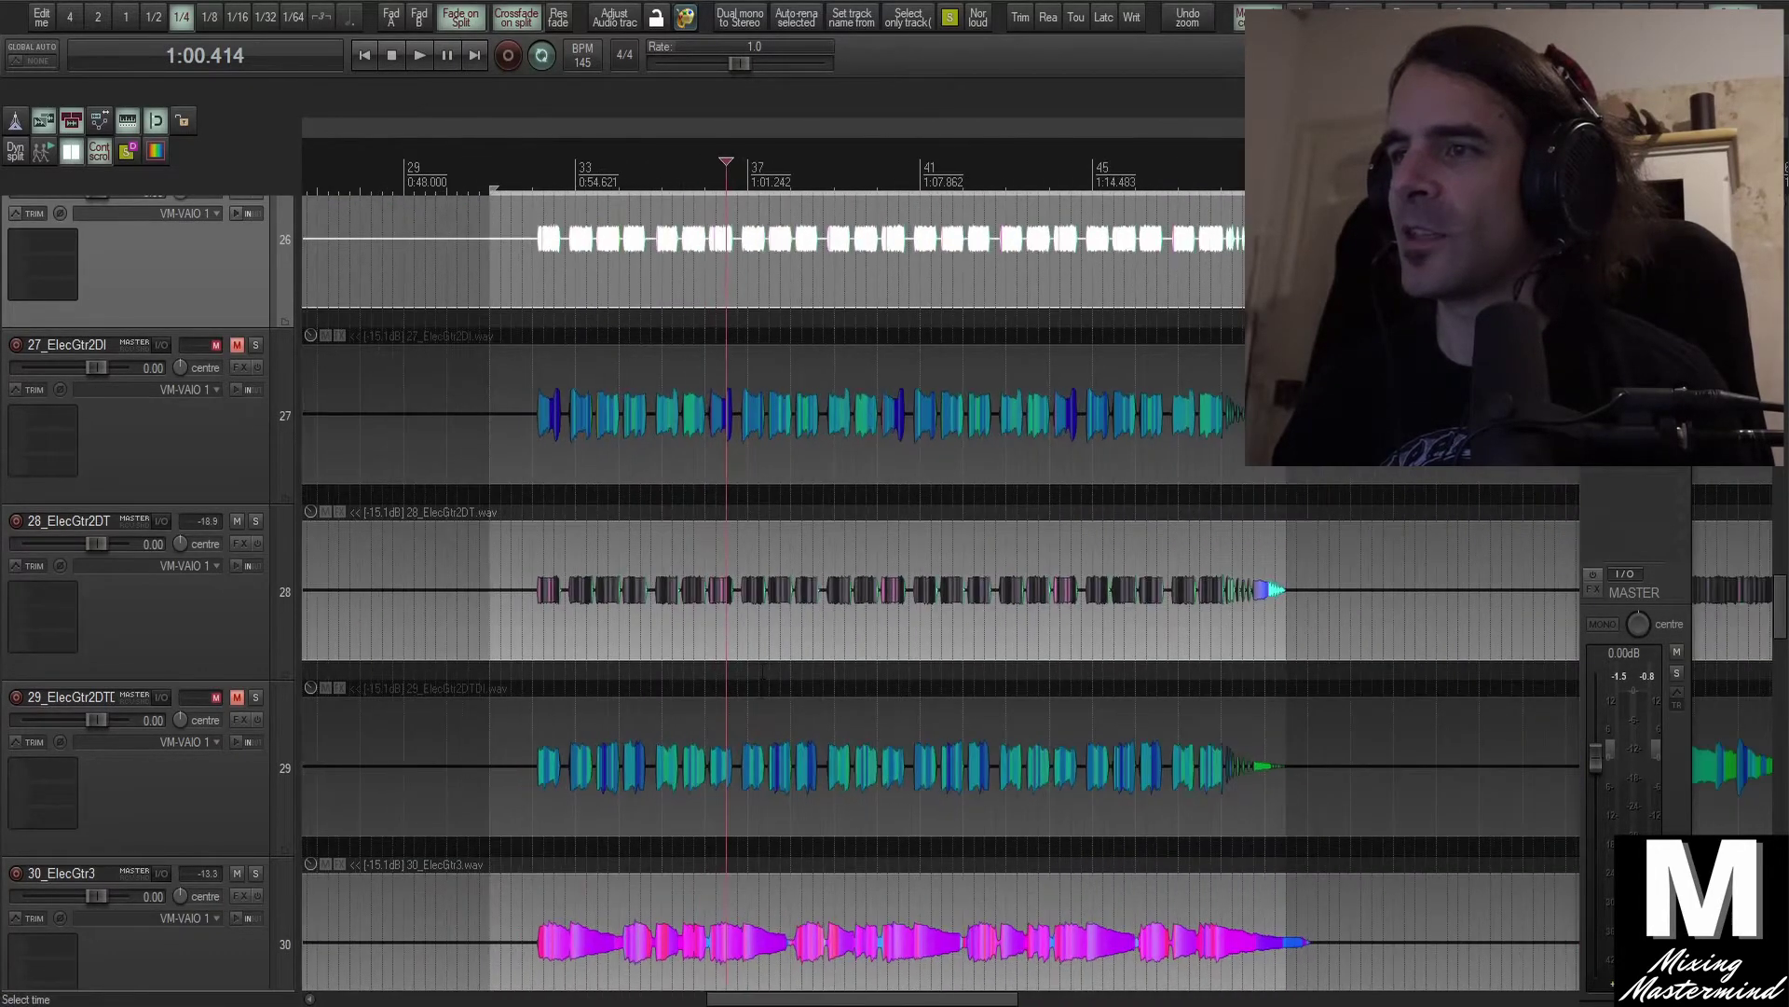
scroll(757, 712, down, 1)
scroll(757, 713, up, 1)
scroll(757, 712, down, 2)
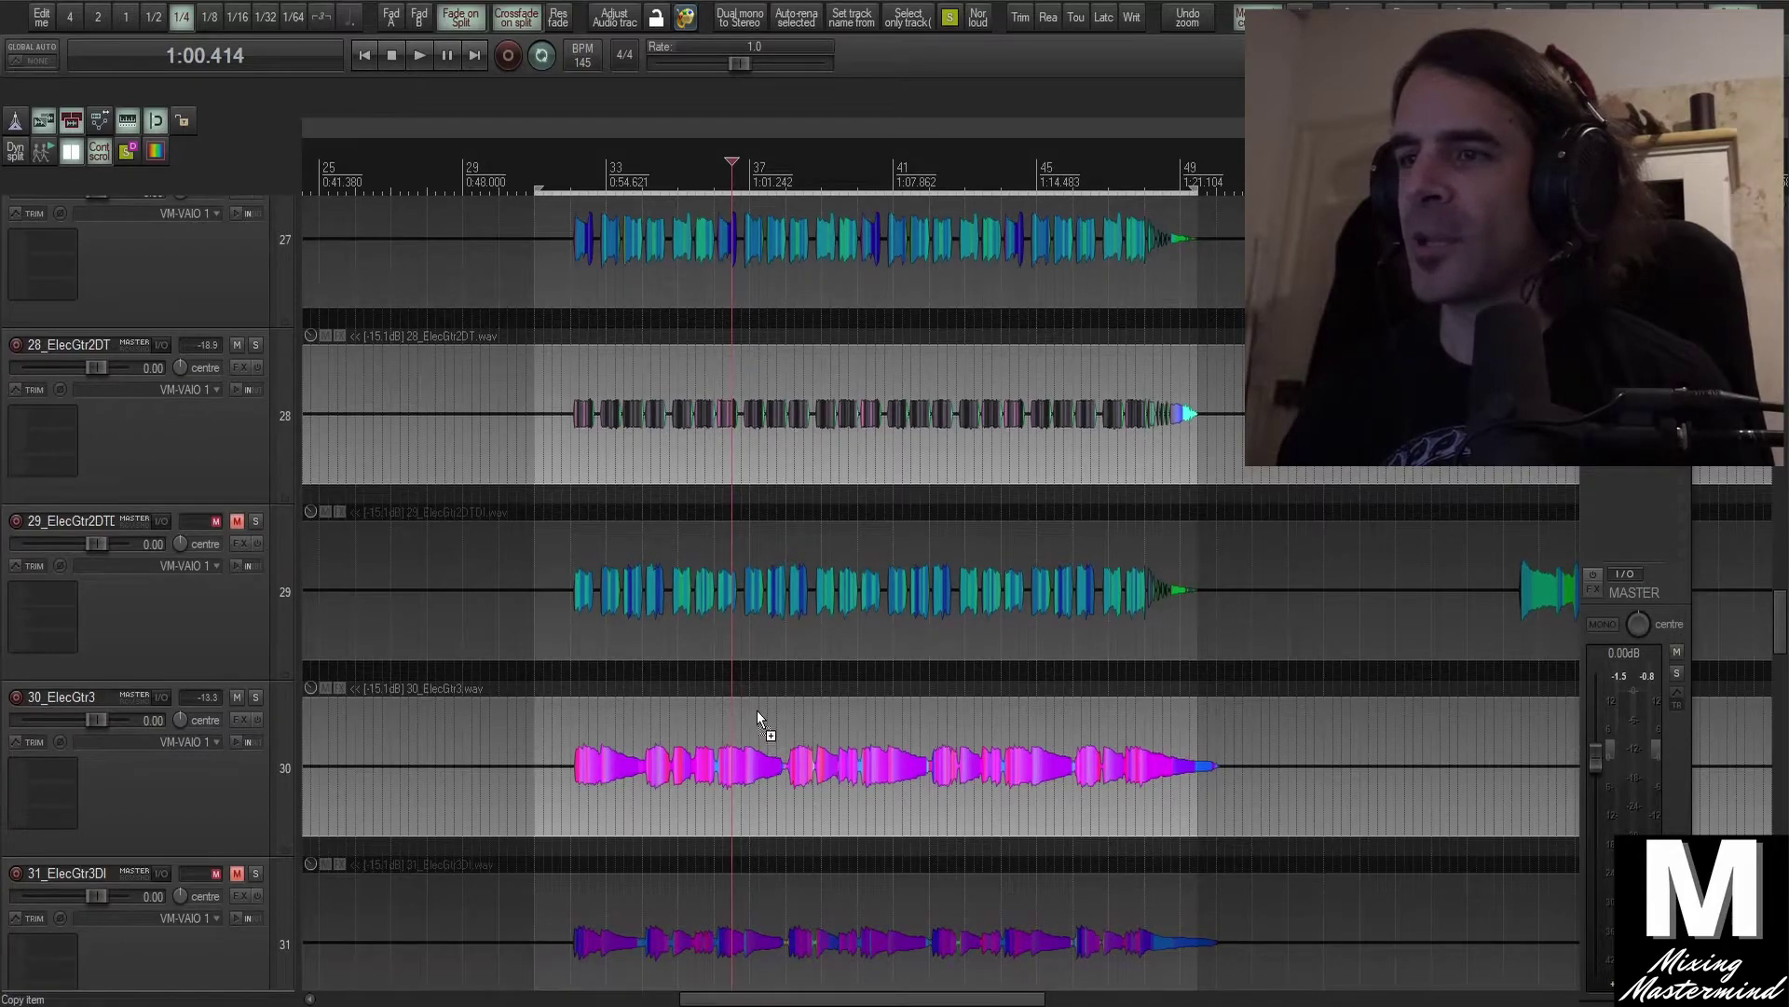
Increase and decrease the peaks view gain to compare waveform display sizes, and look up both peaks view gain actions in the action list
scroll(757, 710, up, 4)
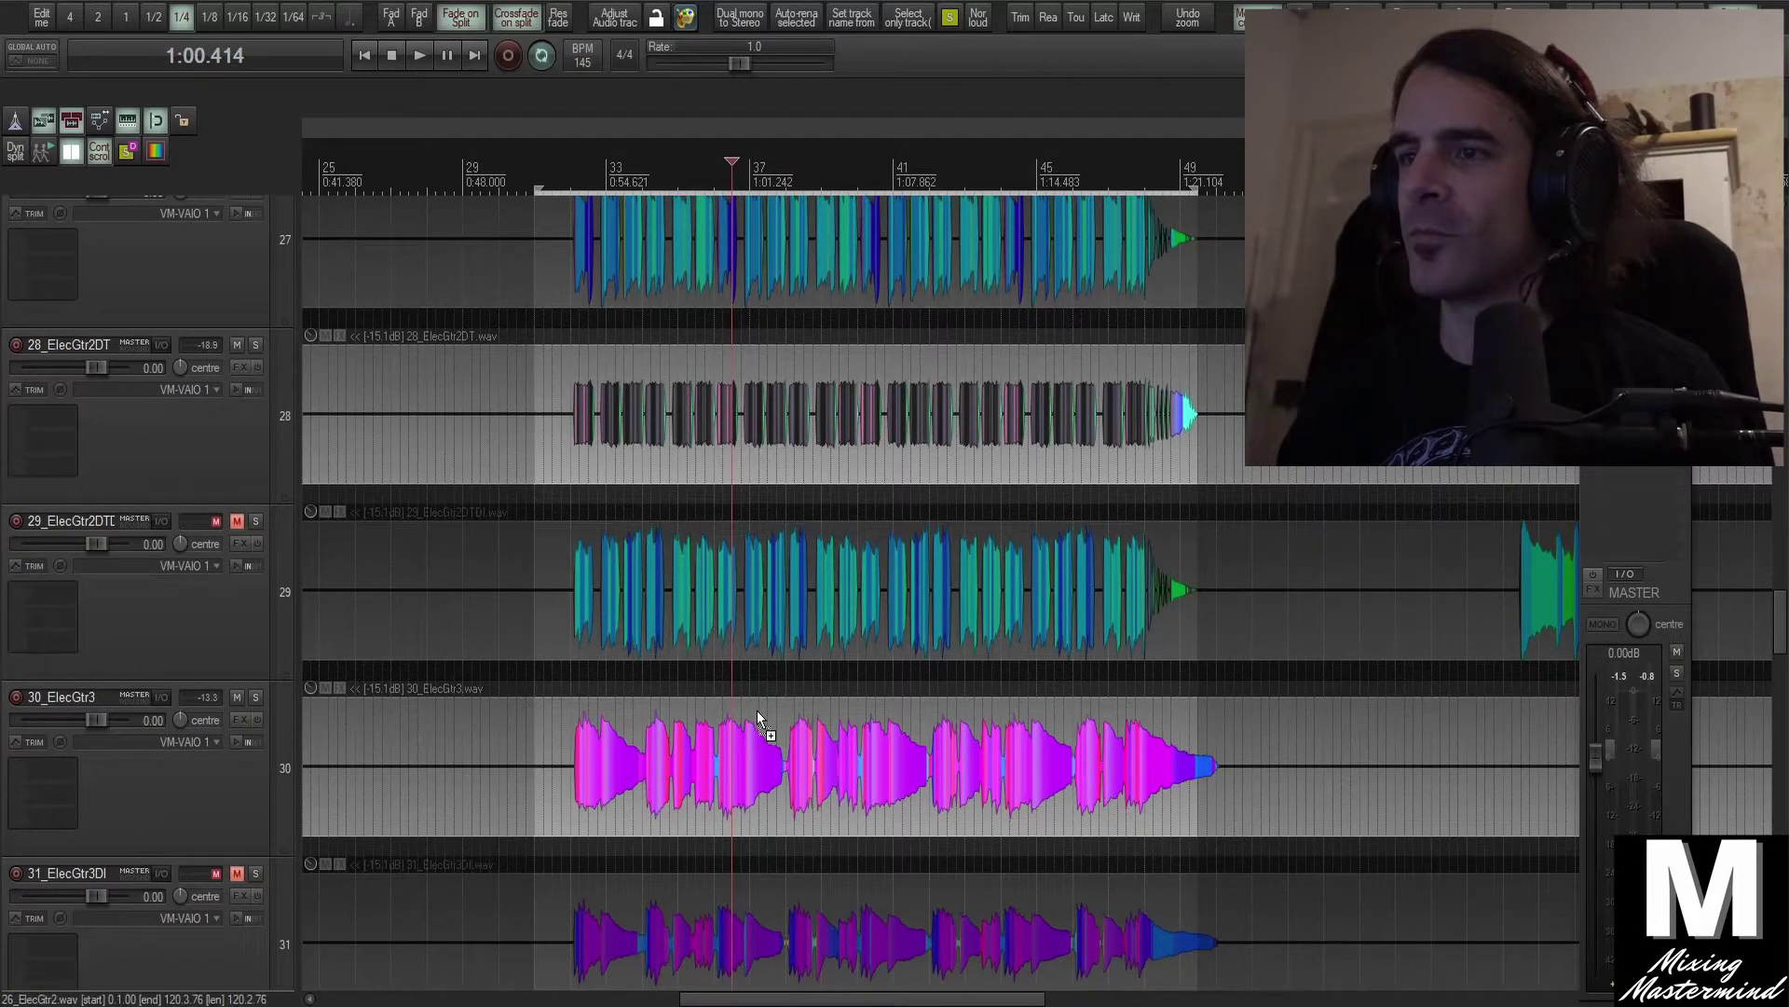
scroll(757, 710, down, 4)
scroll(757, 710, up, 3)
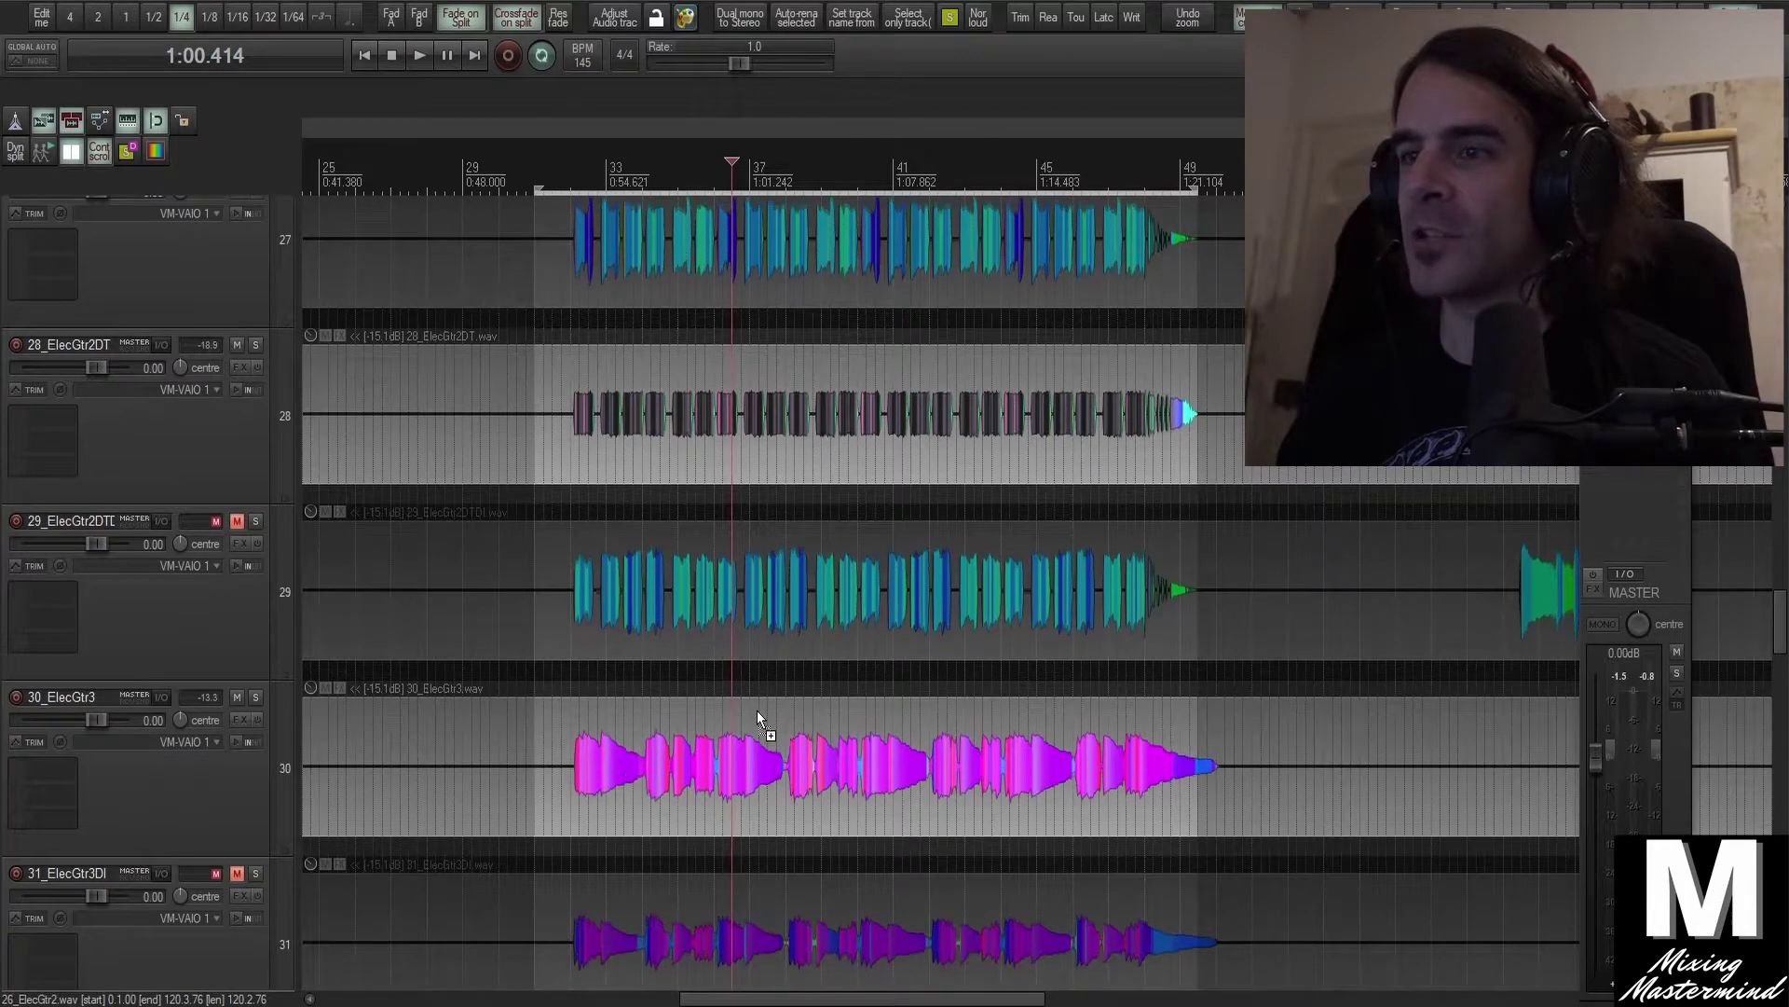
scroll(757, 710, down, 3)
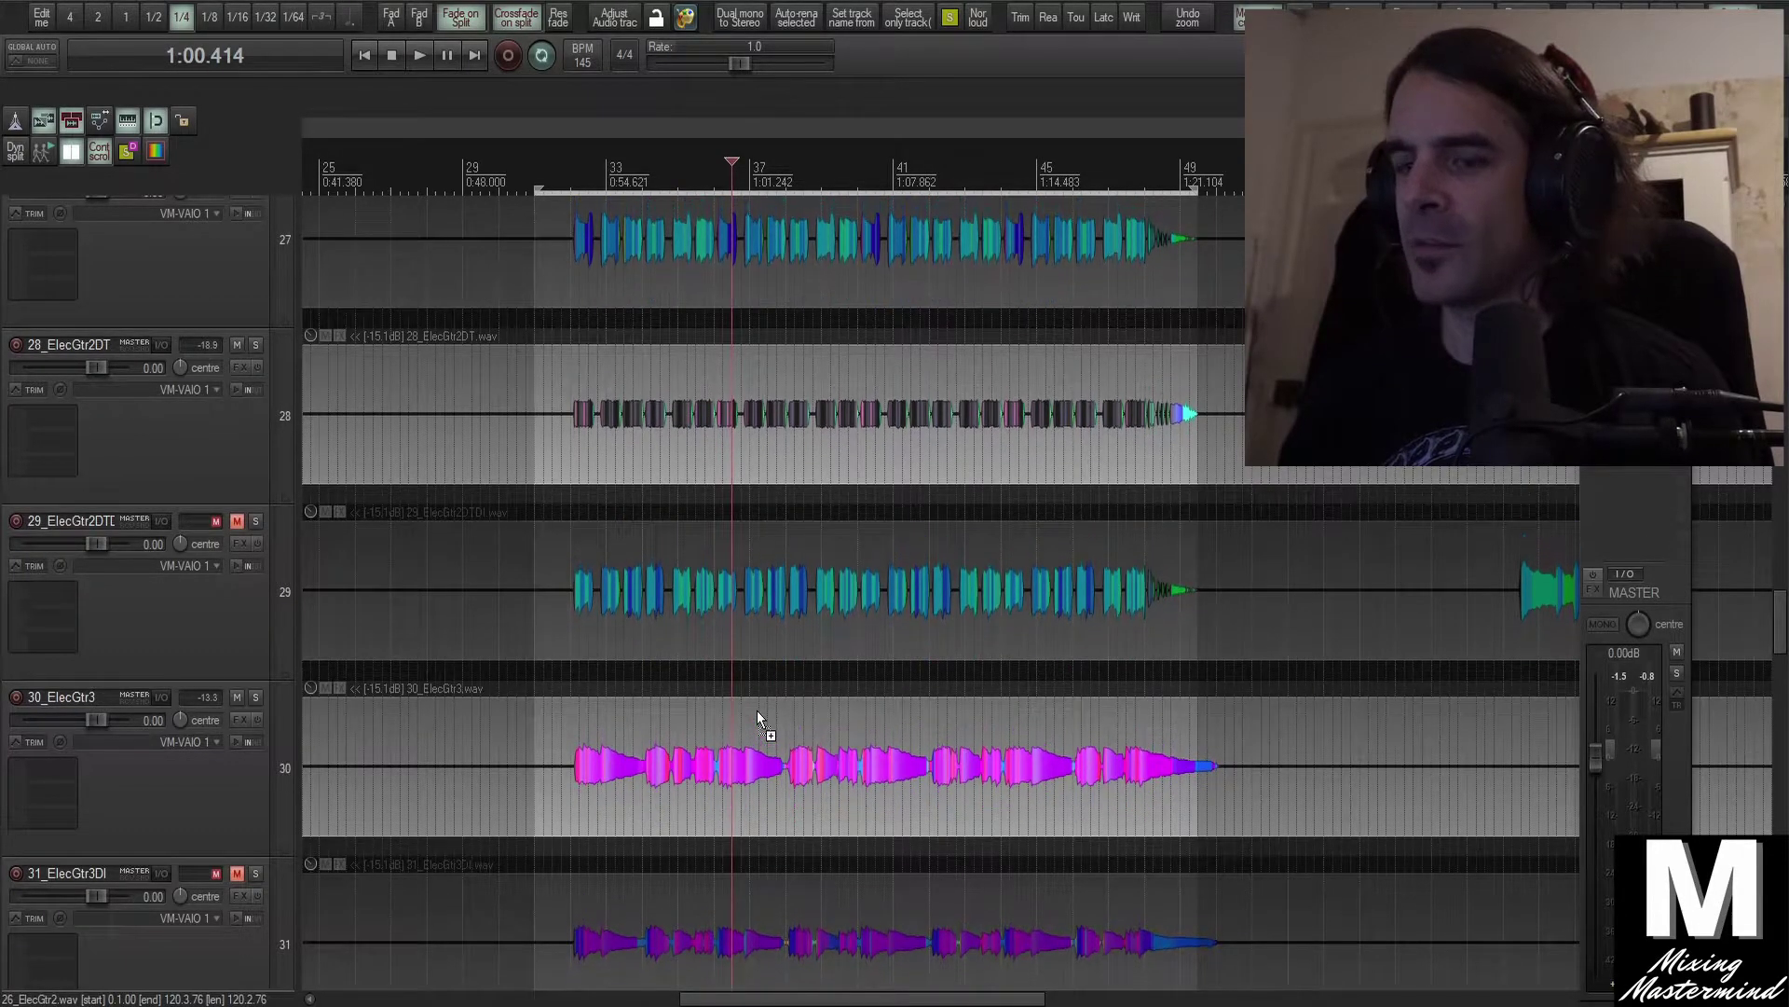
key(question)
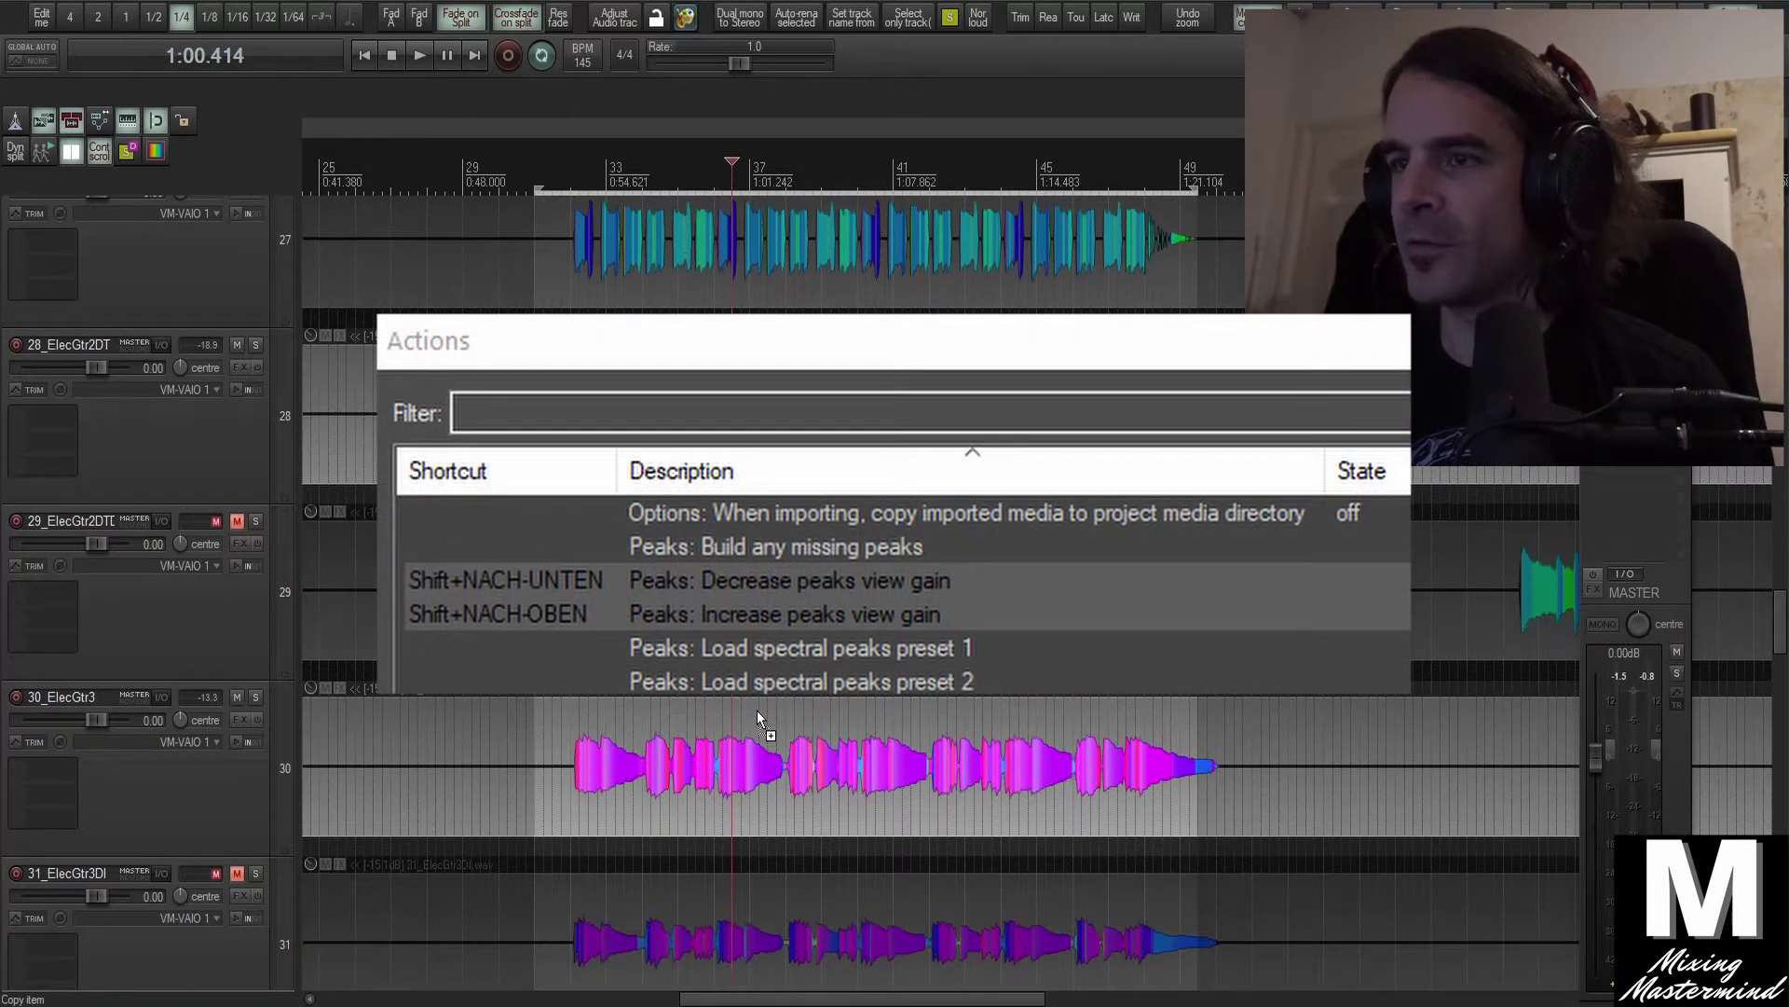
Raise and lower the peaks view gain repeatedly to compare the waveform height on the electric guitar tracks
scroll(757, 710, up, 2)
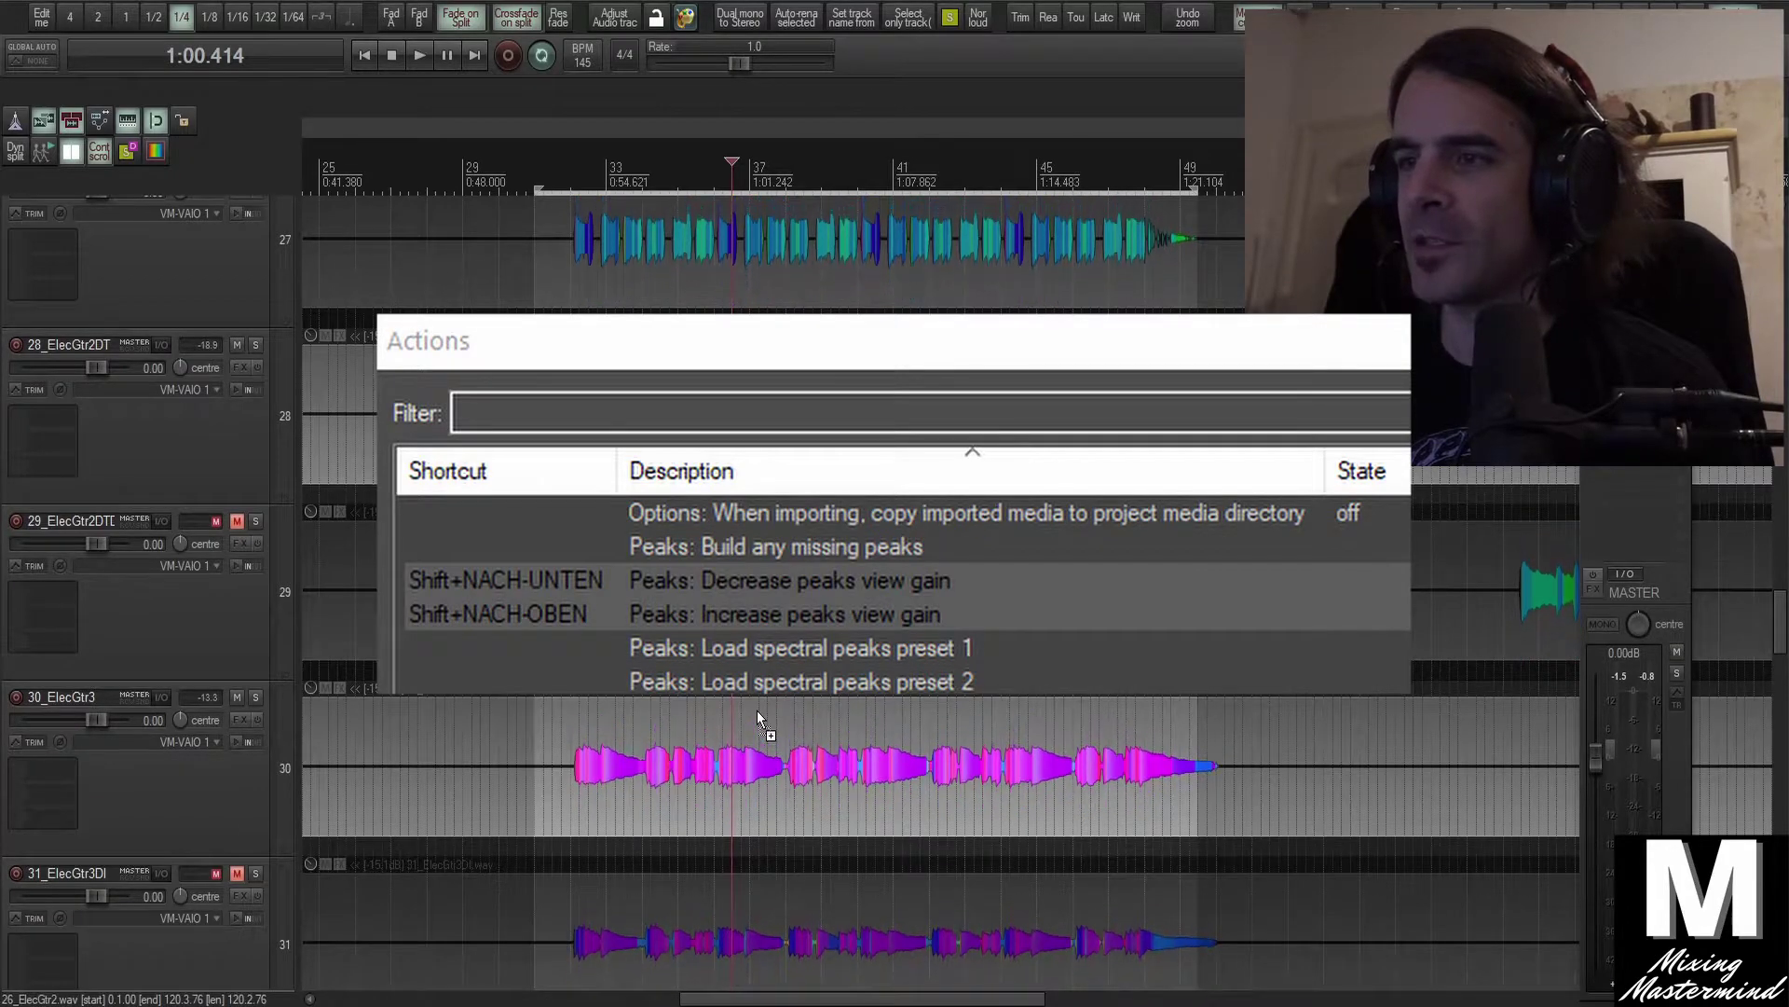
scroll(757, 710, up, 2)
key(Escape)
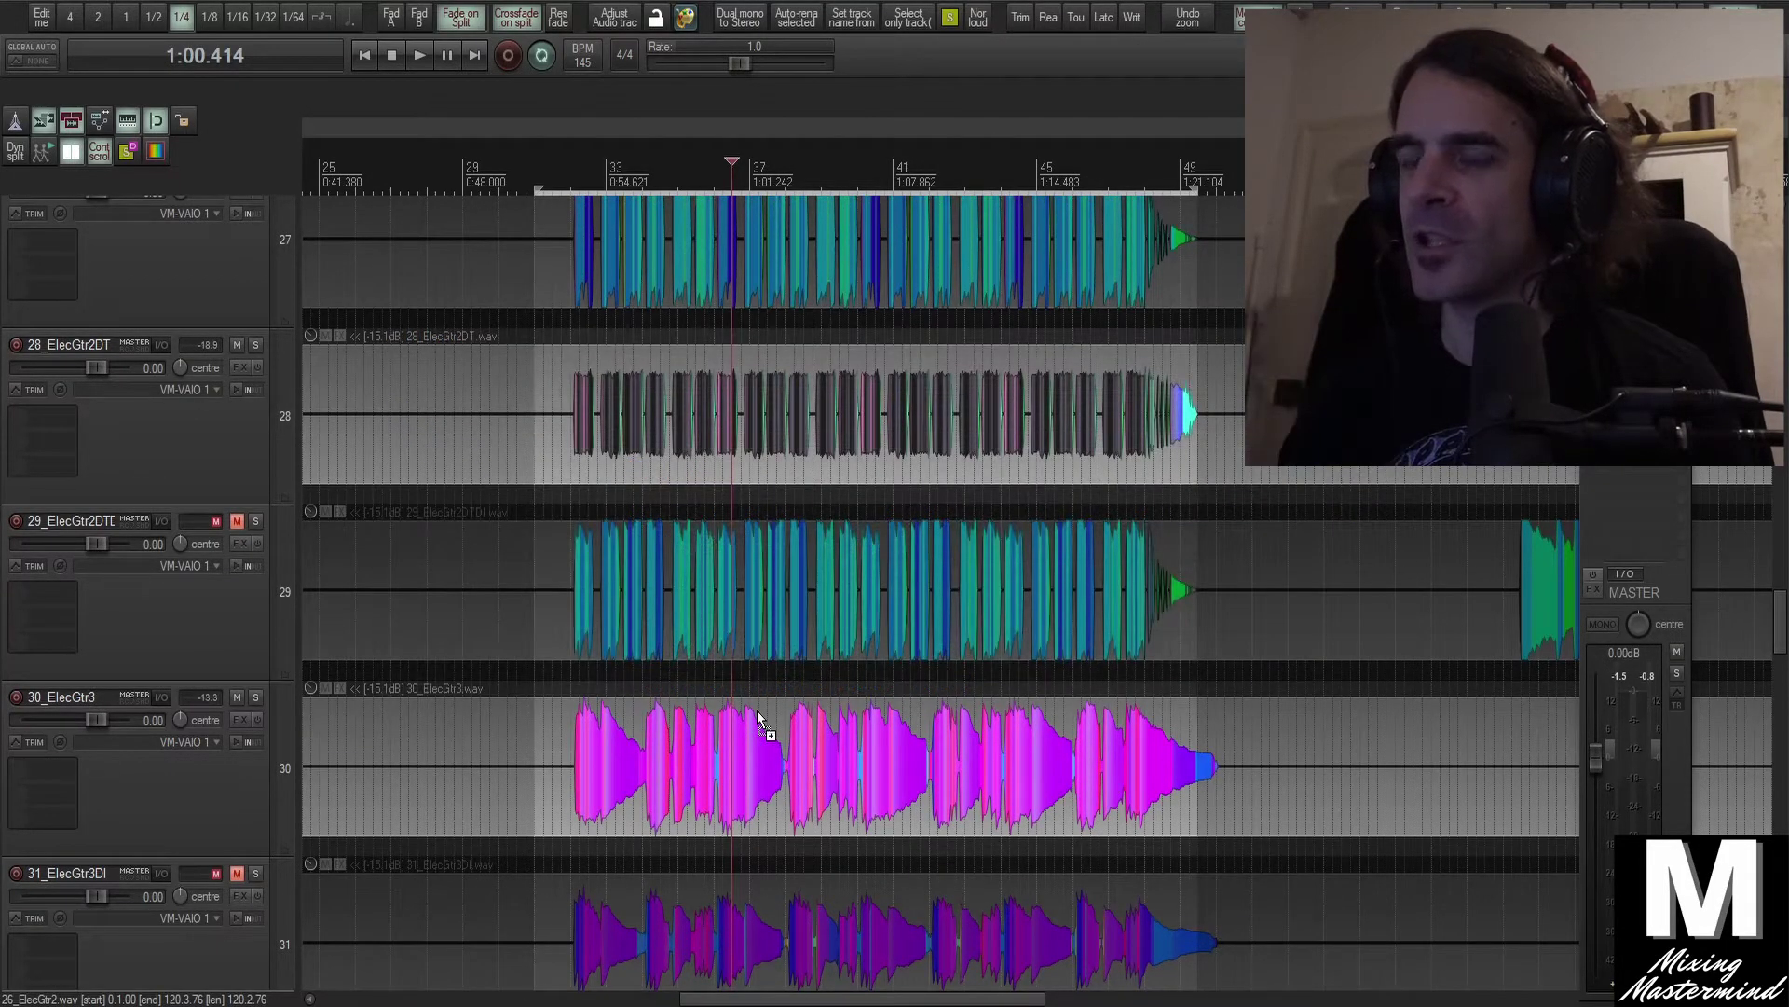
scroll(757, 710, down, 3)
scroll(757, 710, up, 3)
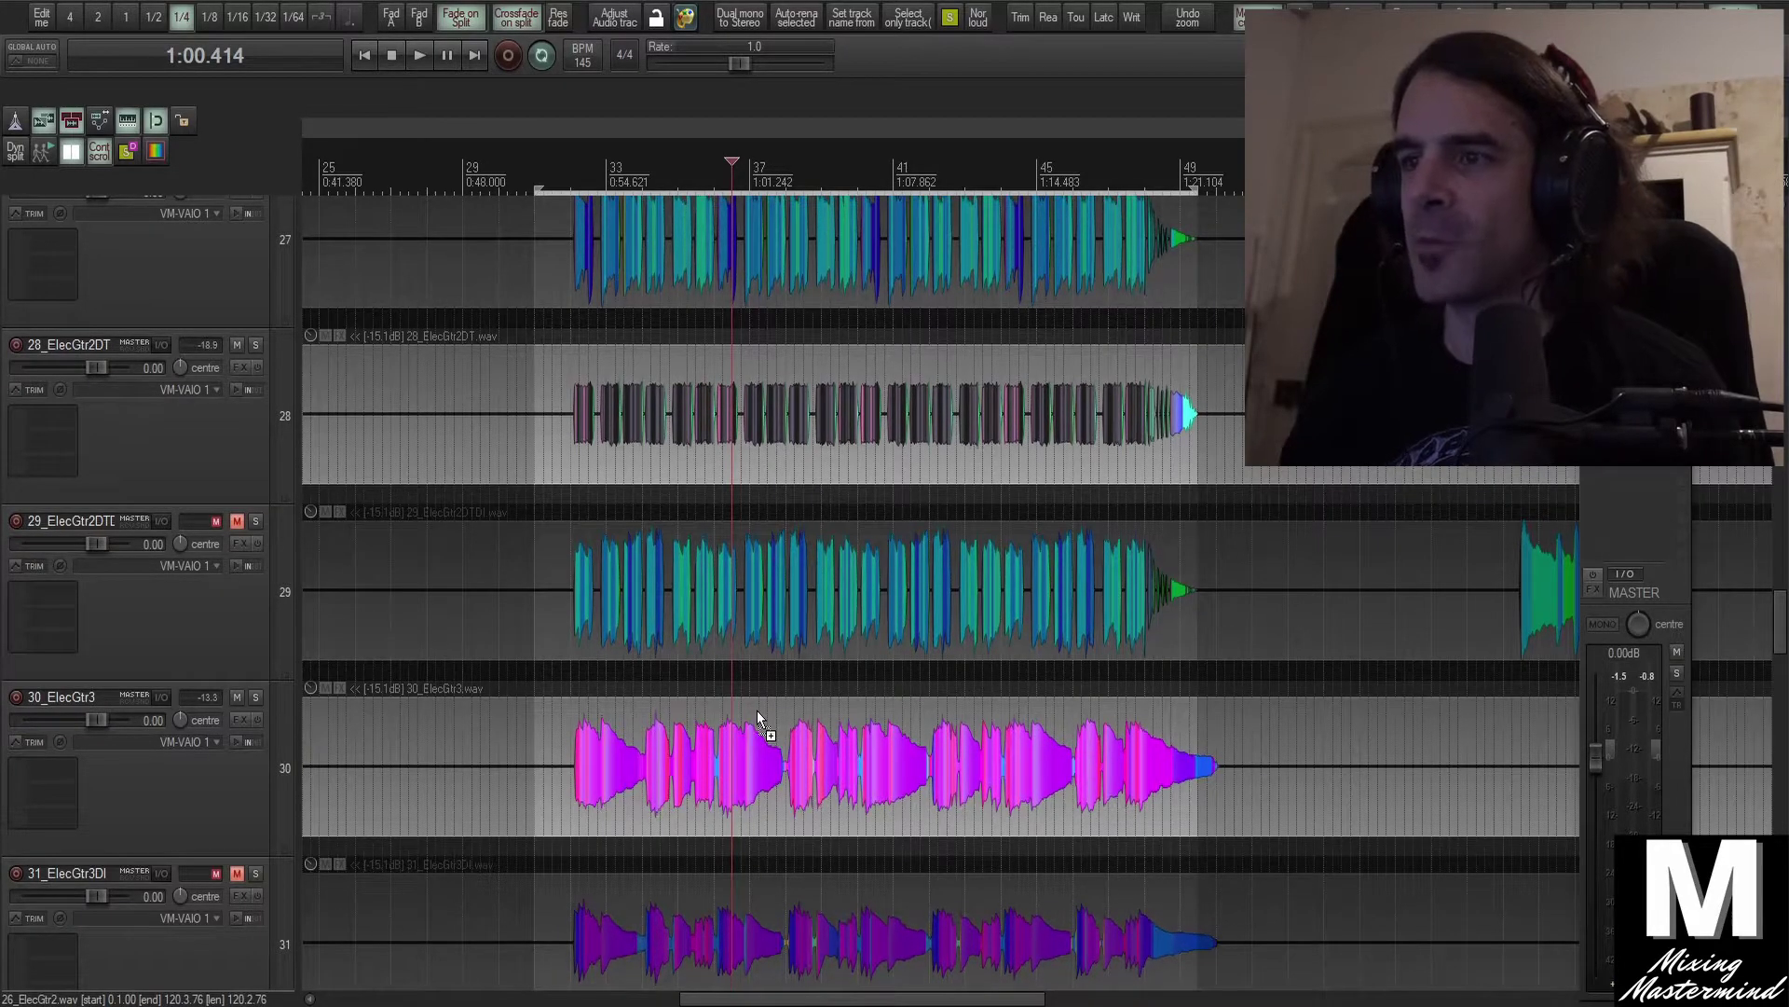
scroll(757, 712, down, 4)
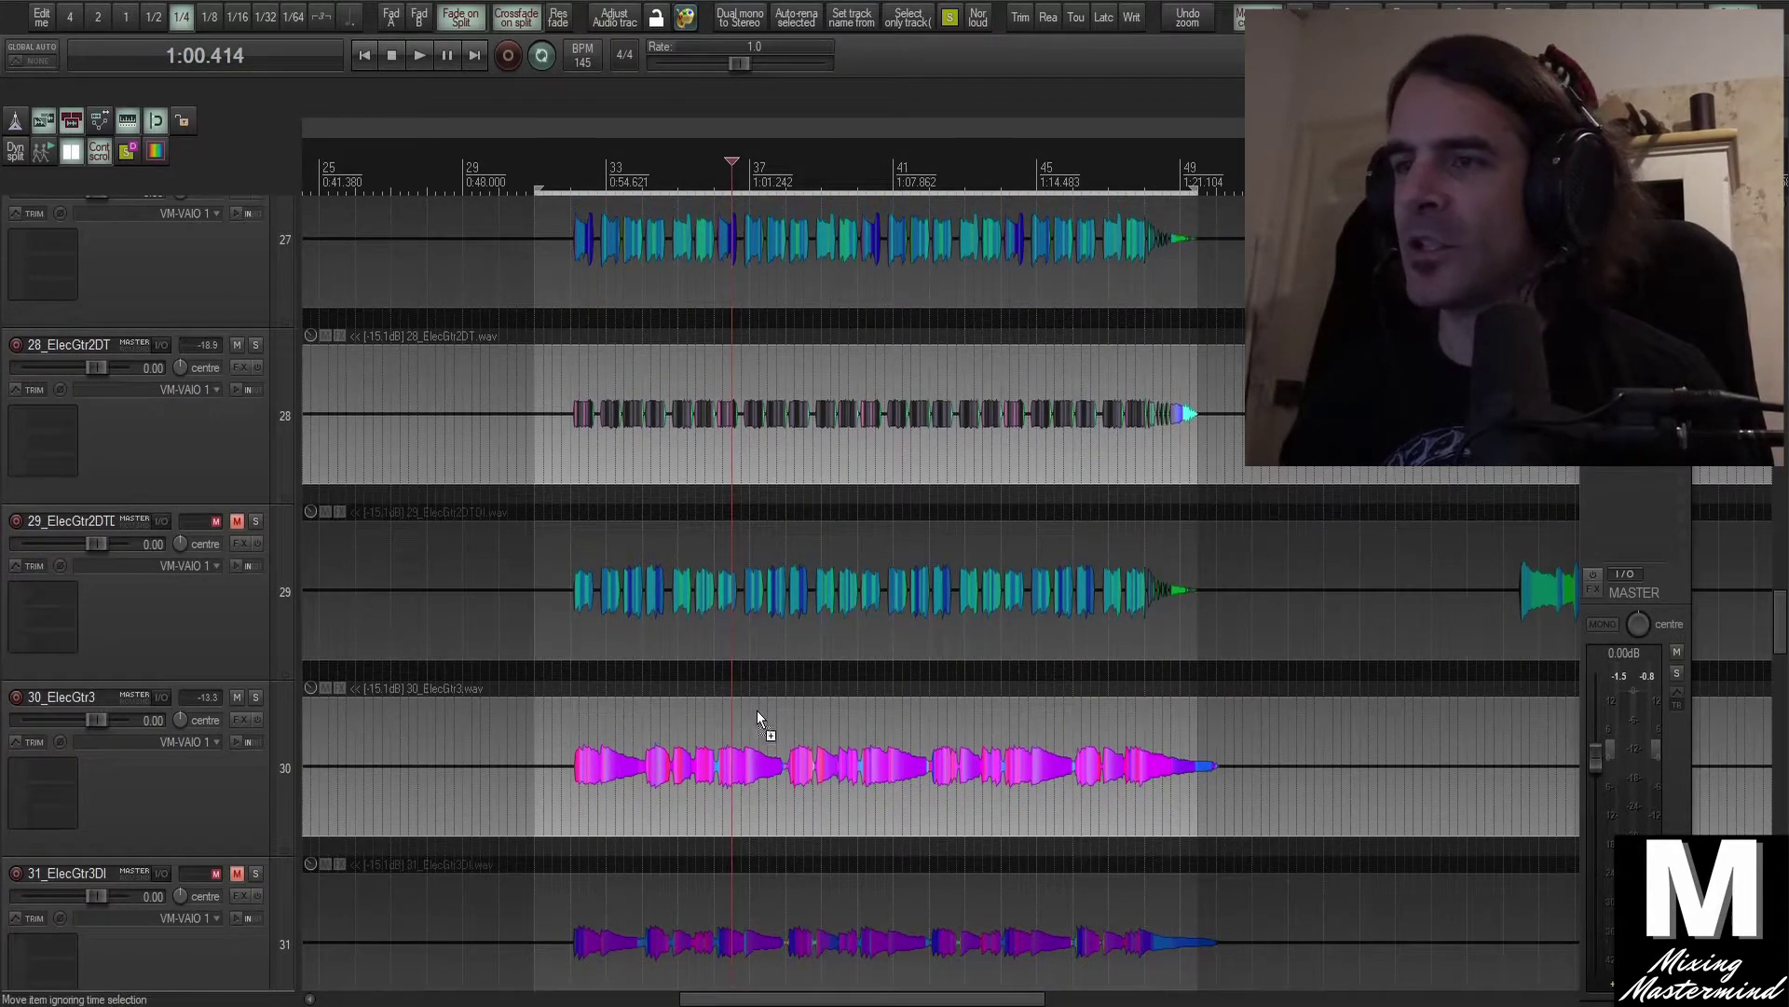
scroll(757, 710, down, 2)
Examine the waveforms of the lowered items across all tracks, from the guitars and backing vocals back to the drums and bass
scroll(740, 704, right, 2)
scroll(738, 706, down, 5)
scroll(741, 713, down, 5)
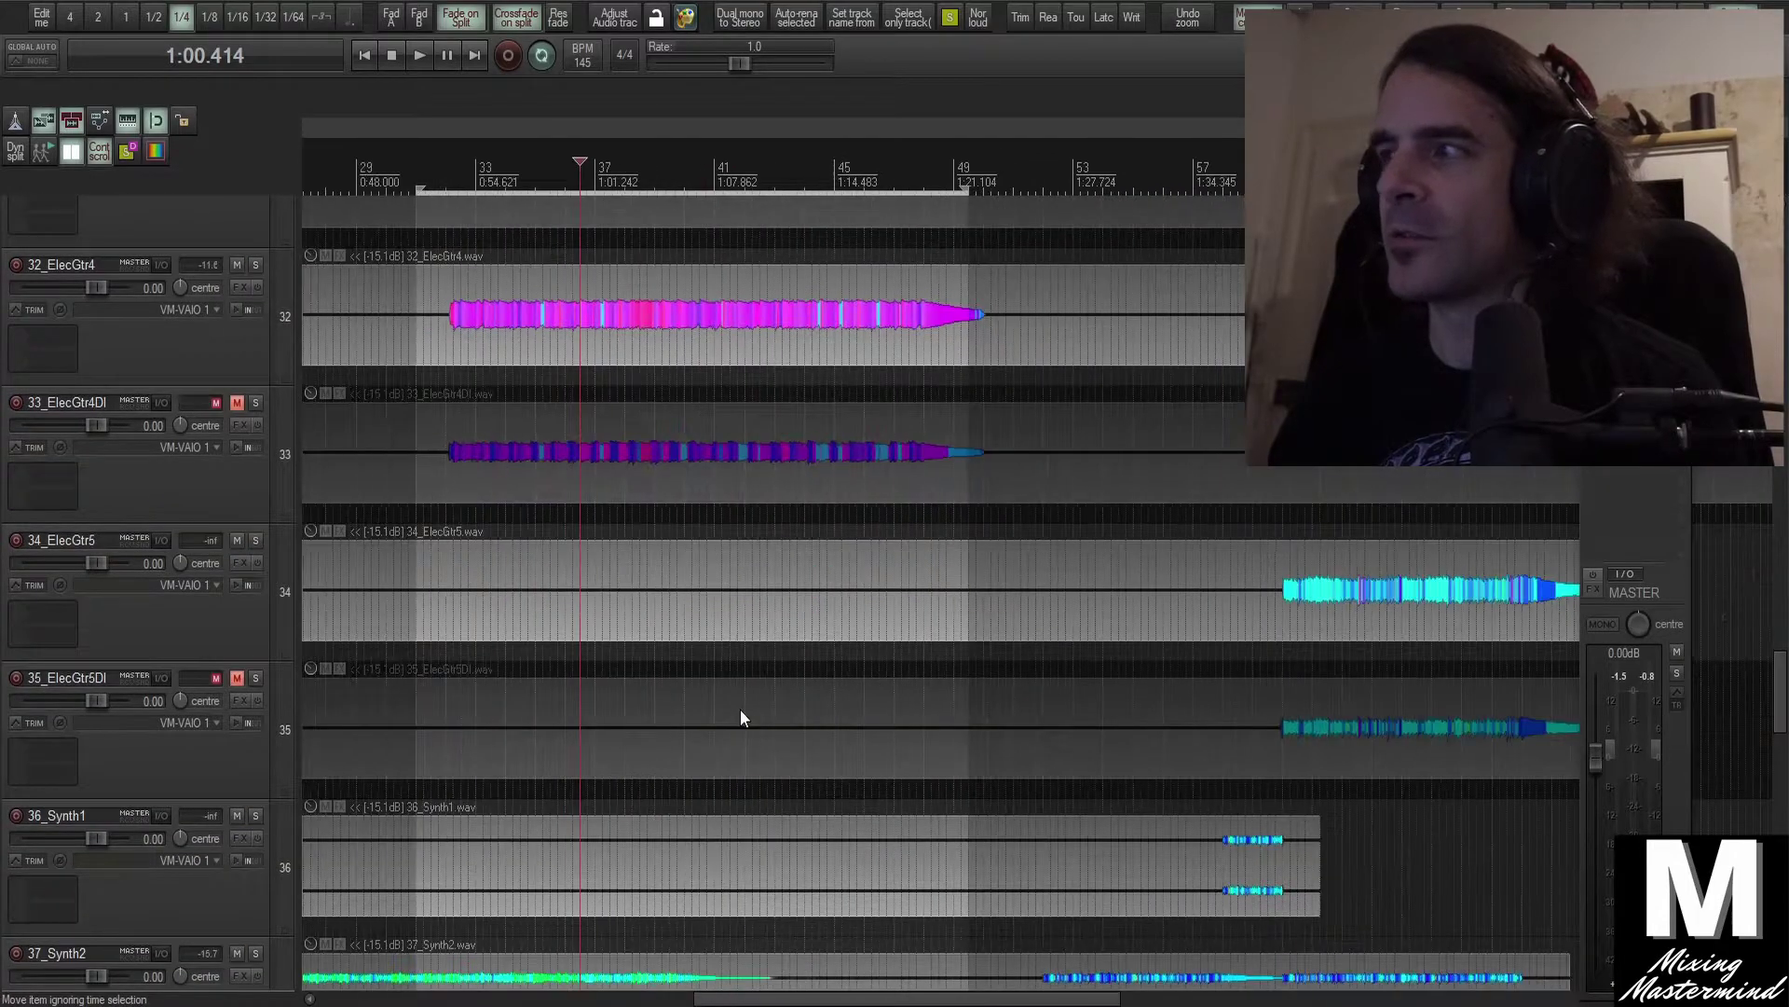
scroll(685, 775, down, 2)
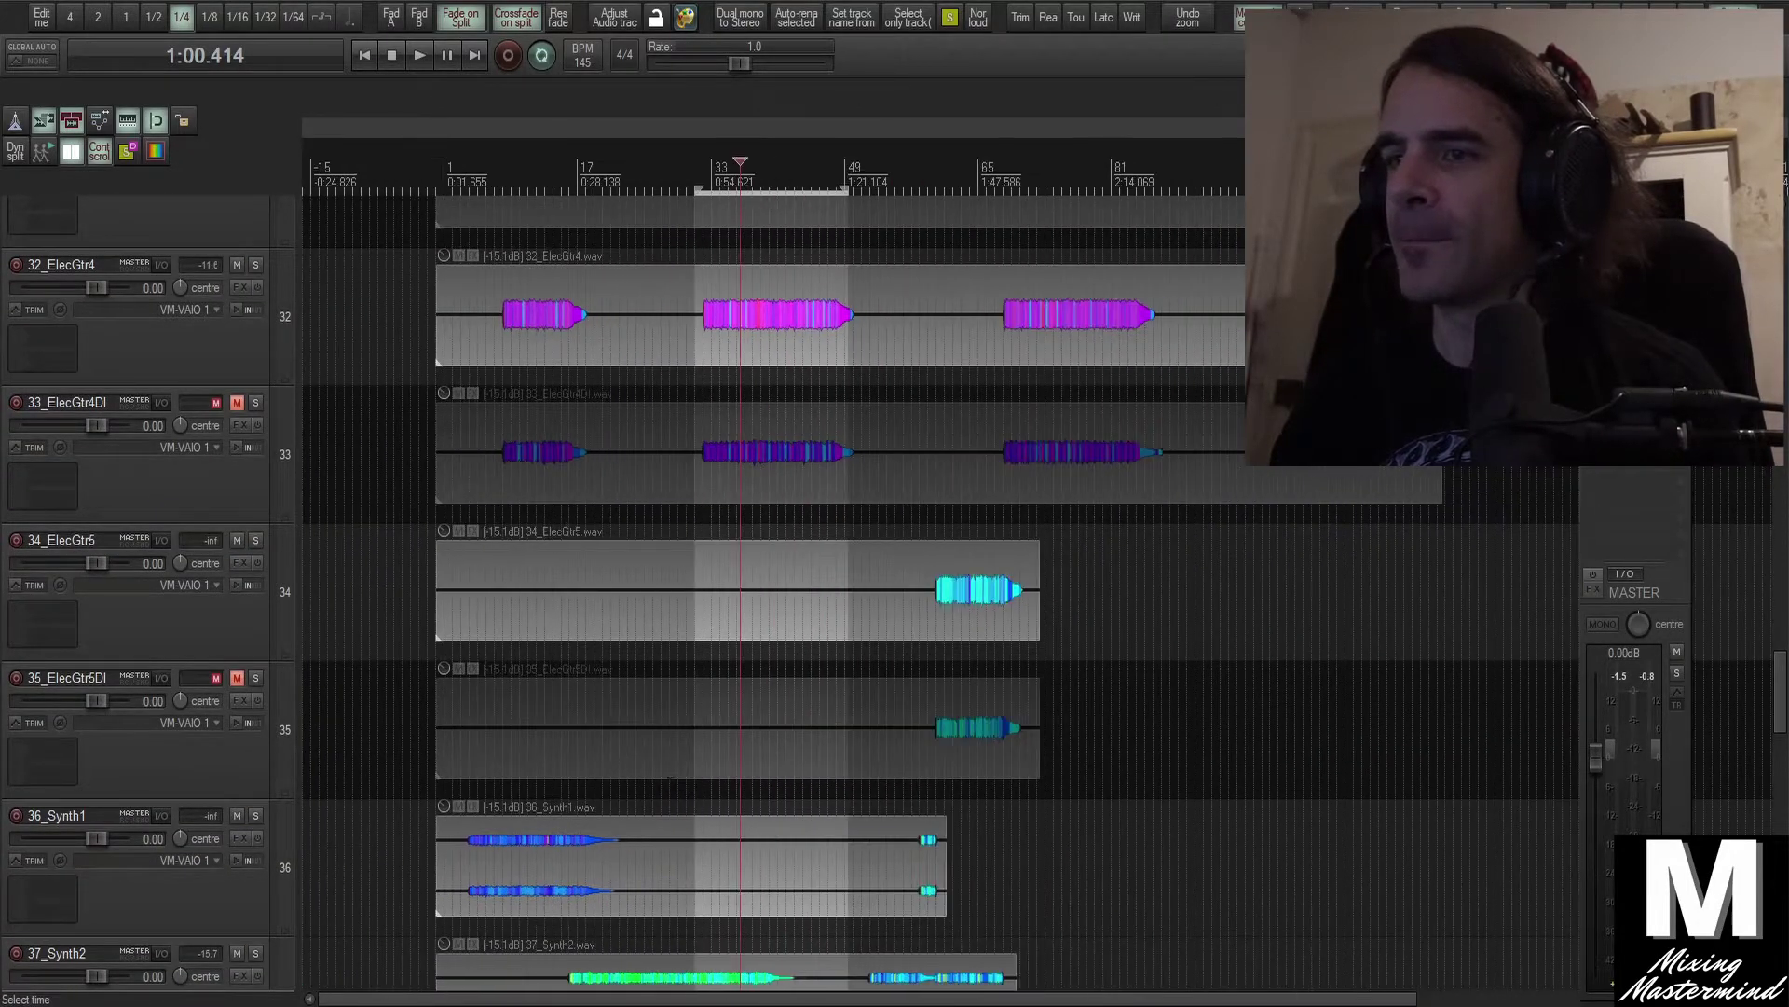
scroll(671, 785, down, 6)
scroll(660, 793, down, 4)
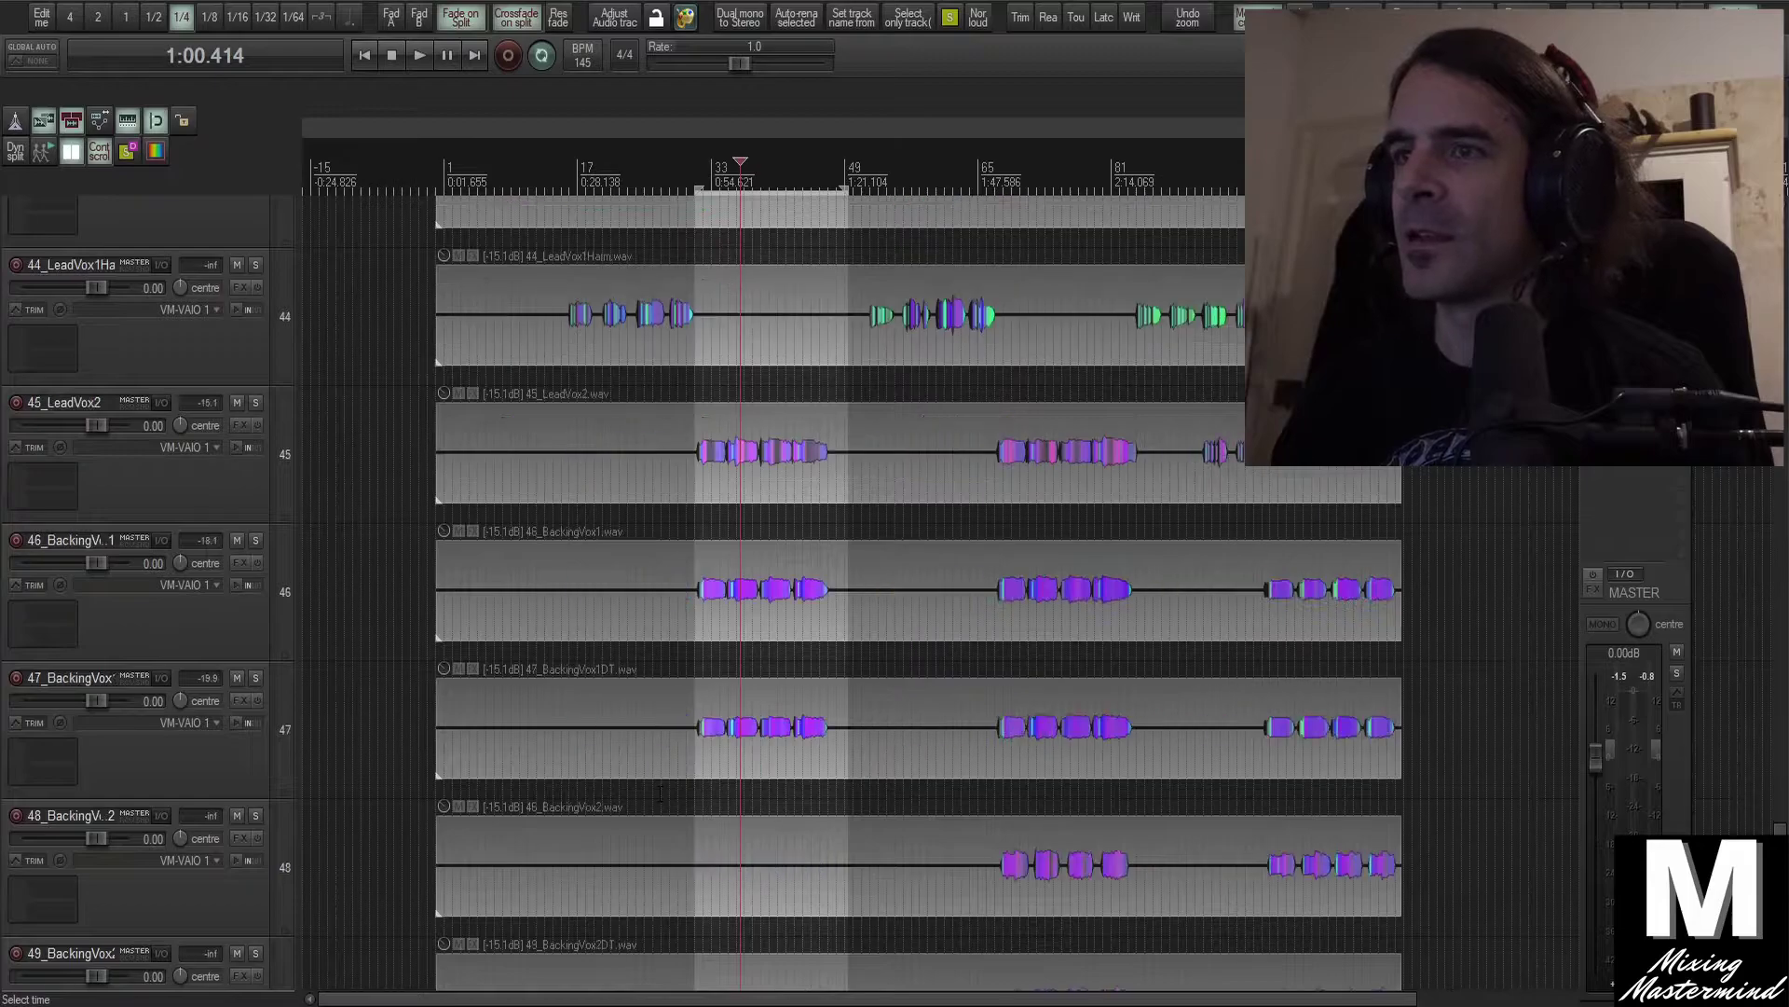
scroll(660, 795, up, 9)
scroll(660, 797, up, 11)
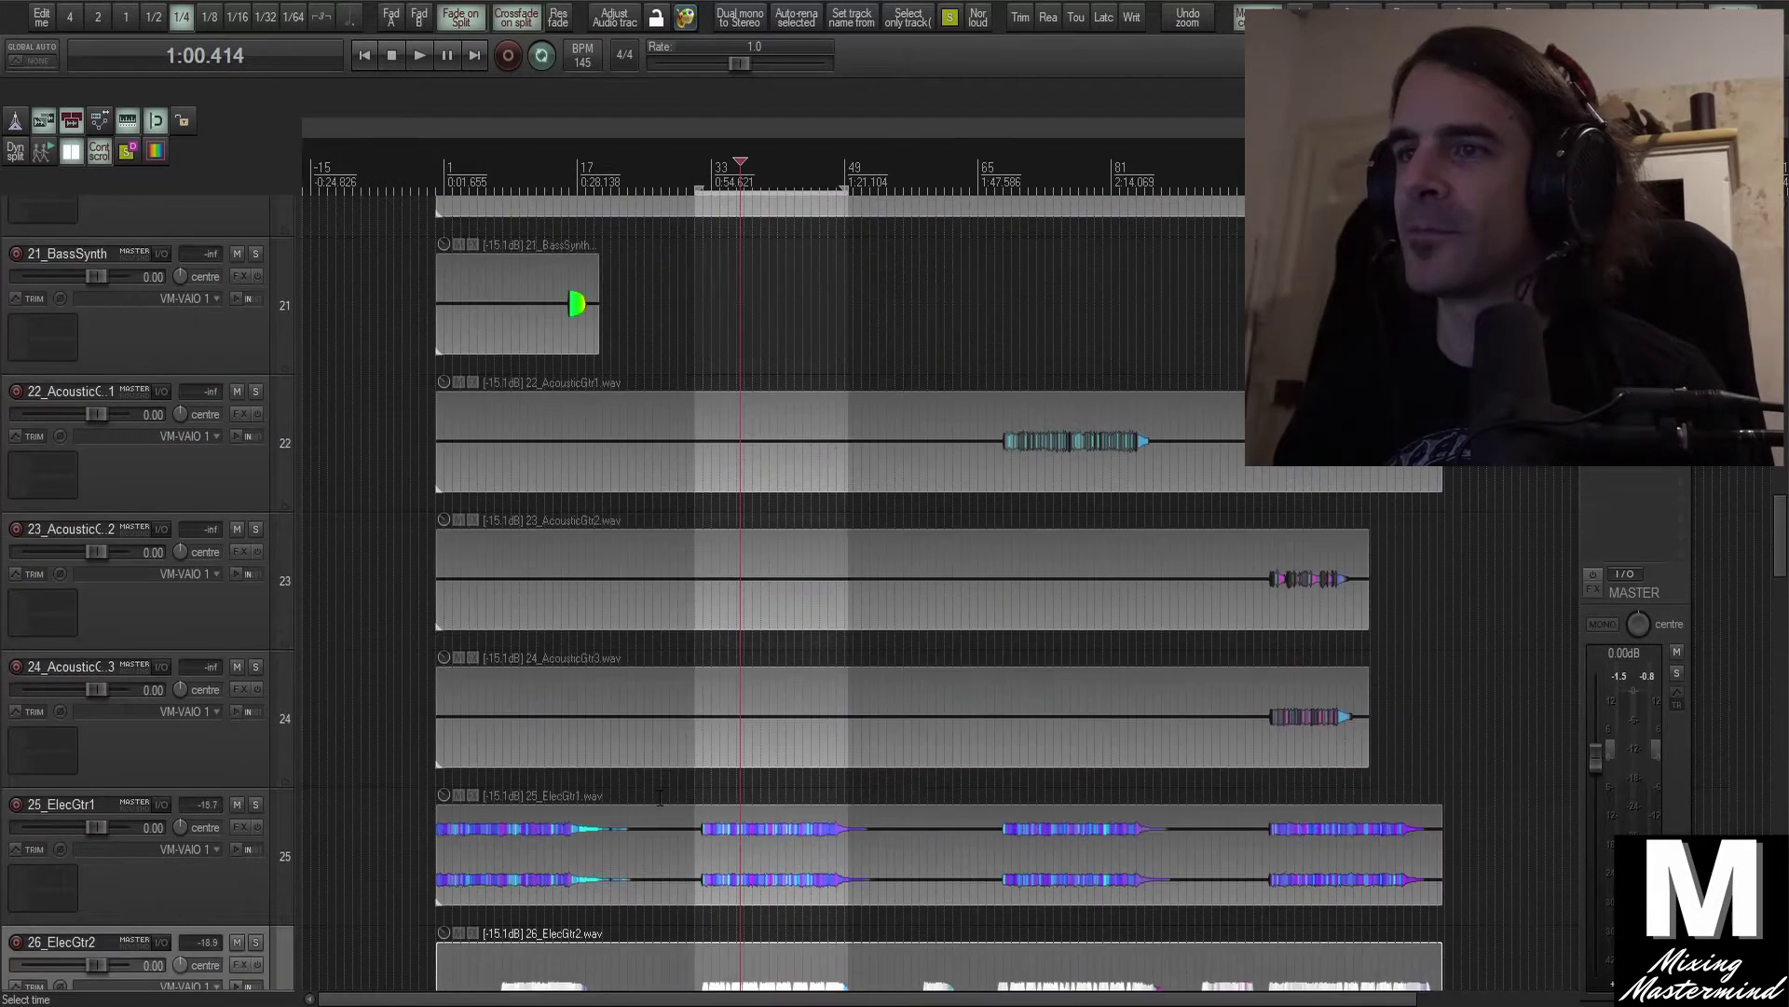
scroll(660, 797, up, 20)
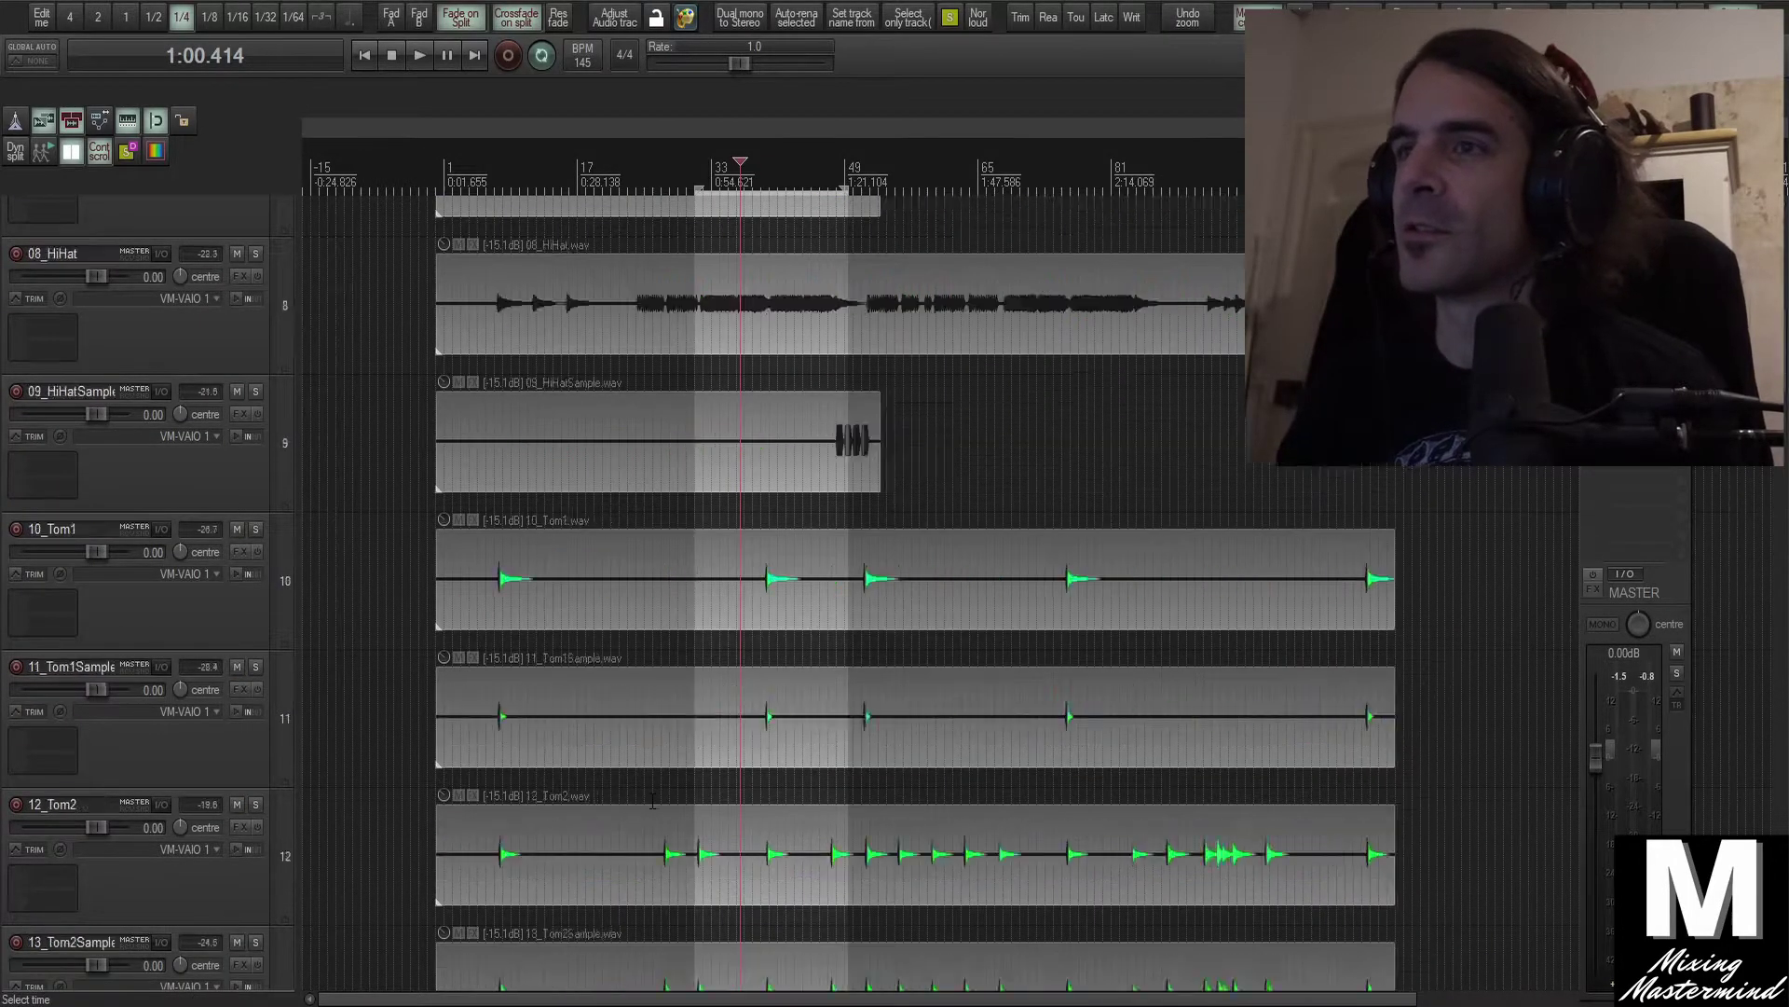
click(198, 288)
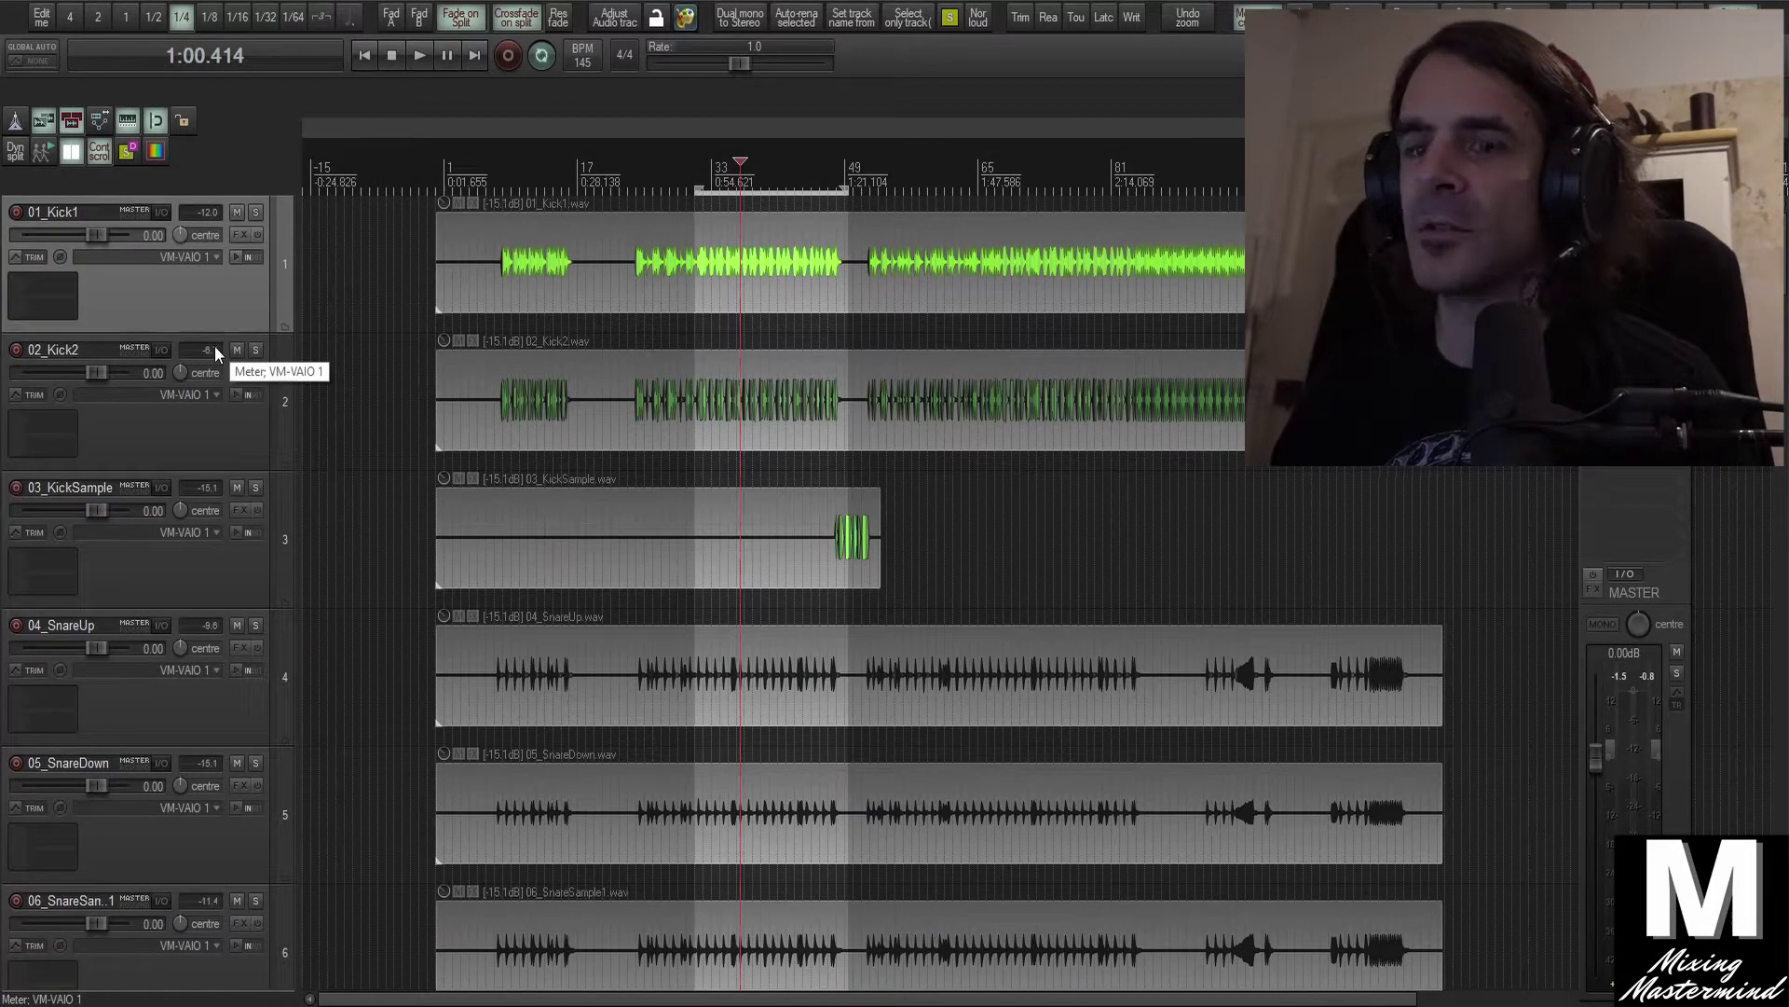
scroll(166, 496, down, 15)
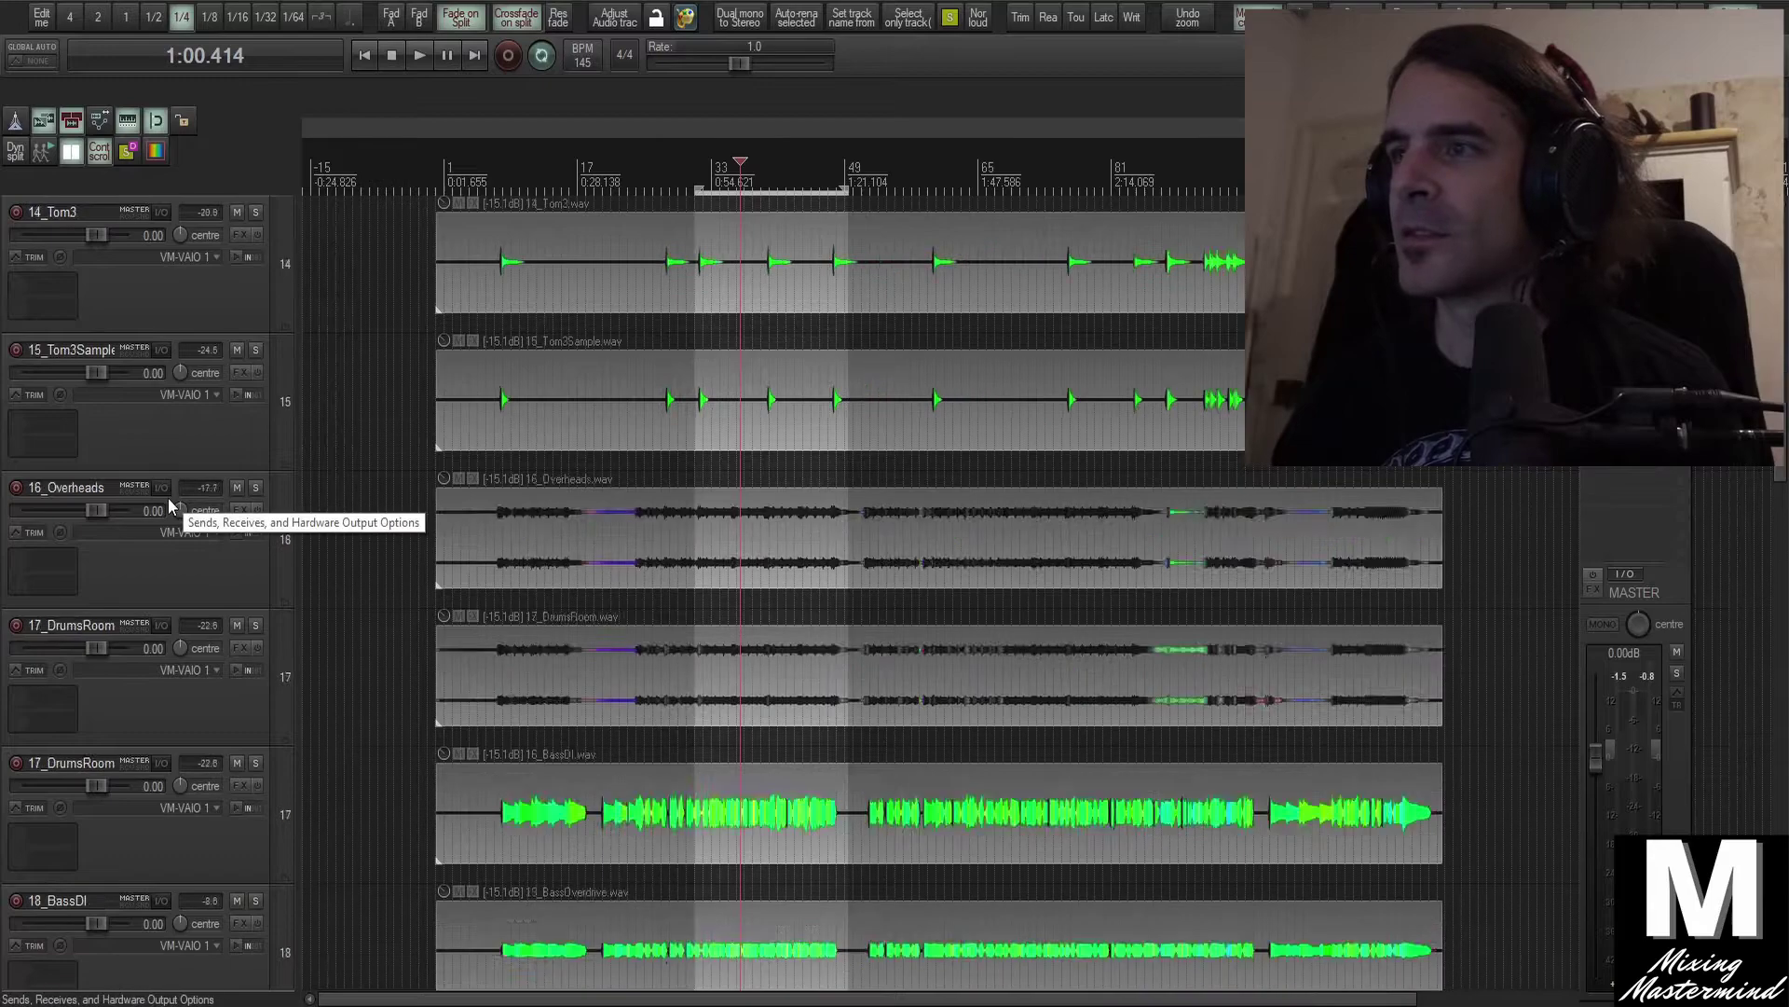
Insert a new track below 17_DrumsRoom and make it a folder containing the BassDI, BassOverdrive and BassFuzz tracks
click(175, 411)
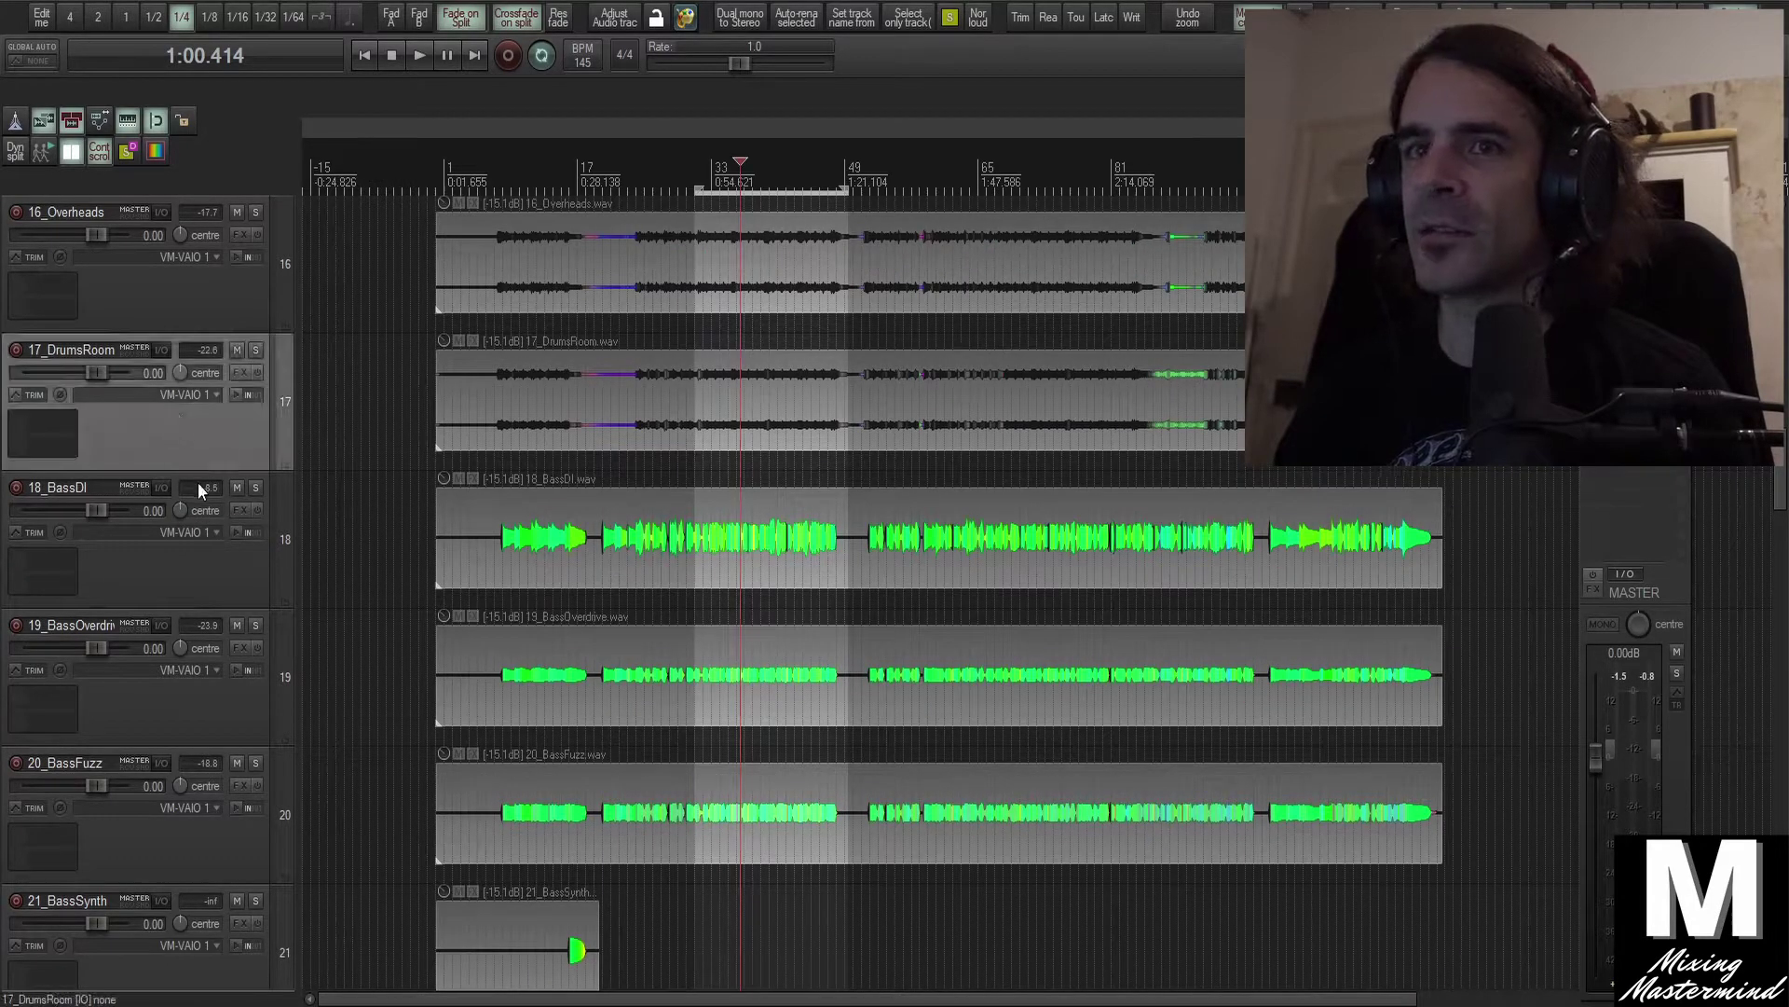
key(ctrl+t)
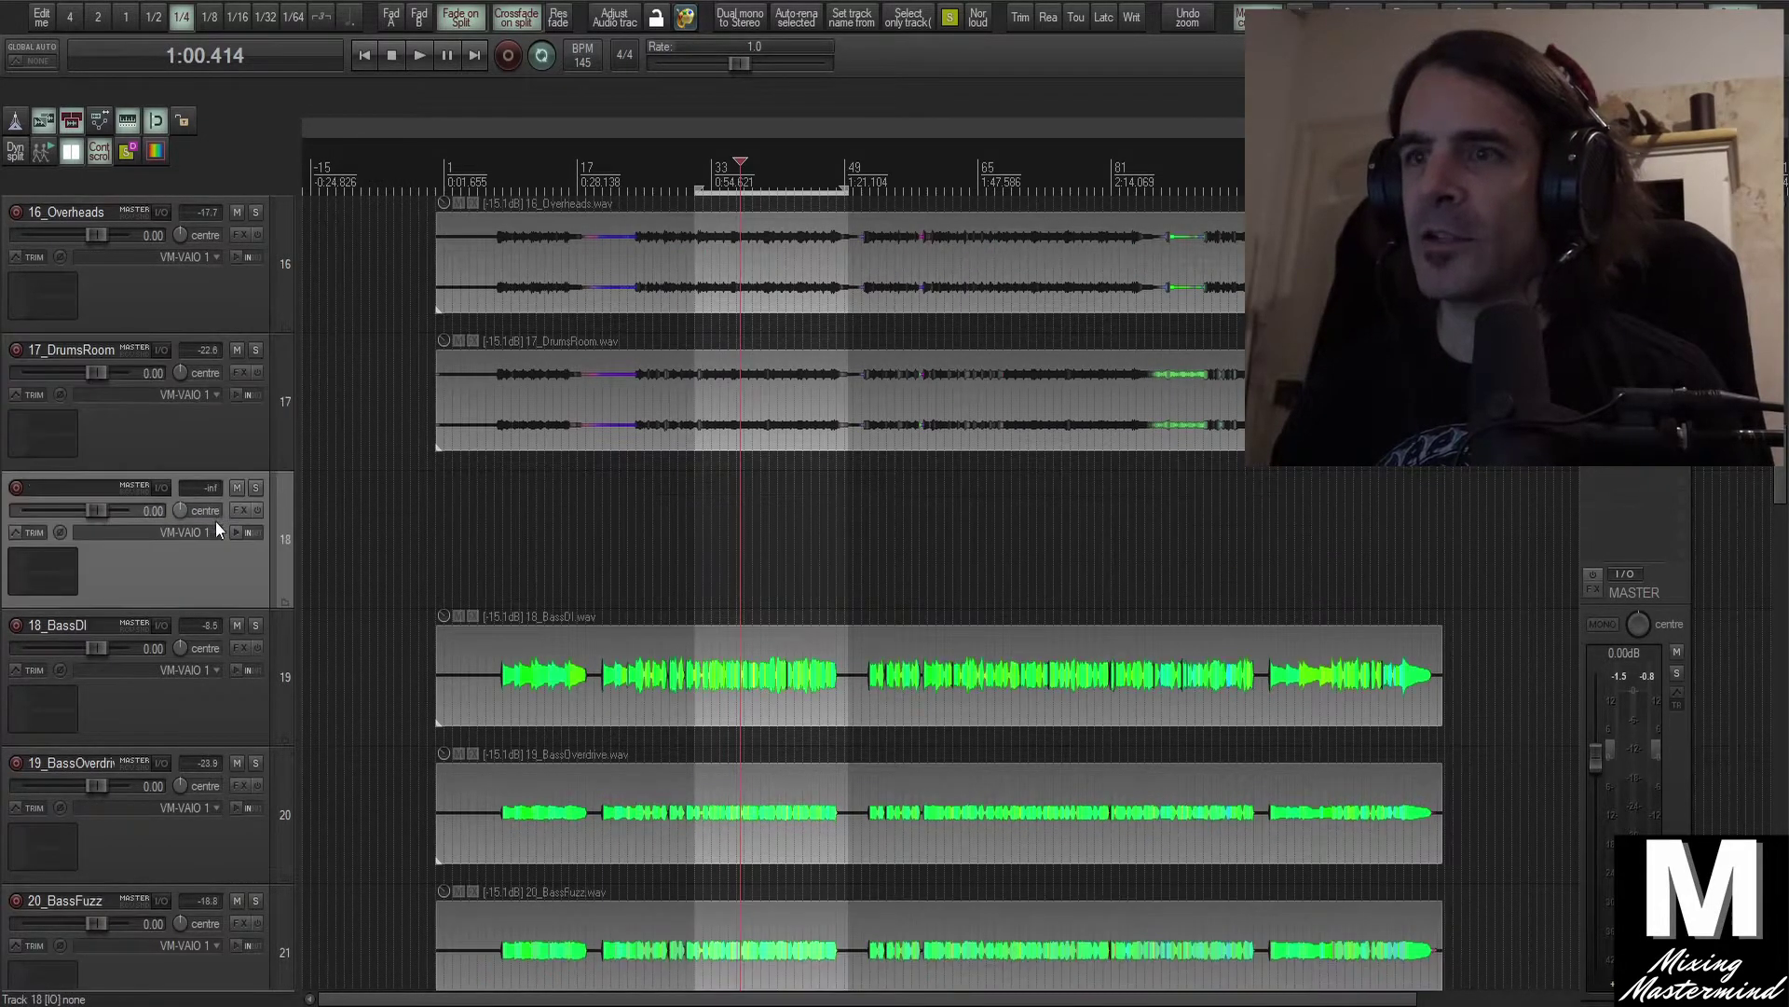
scroll(233, 587, down, 1)
key(shift+f)
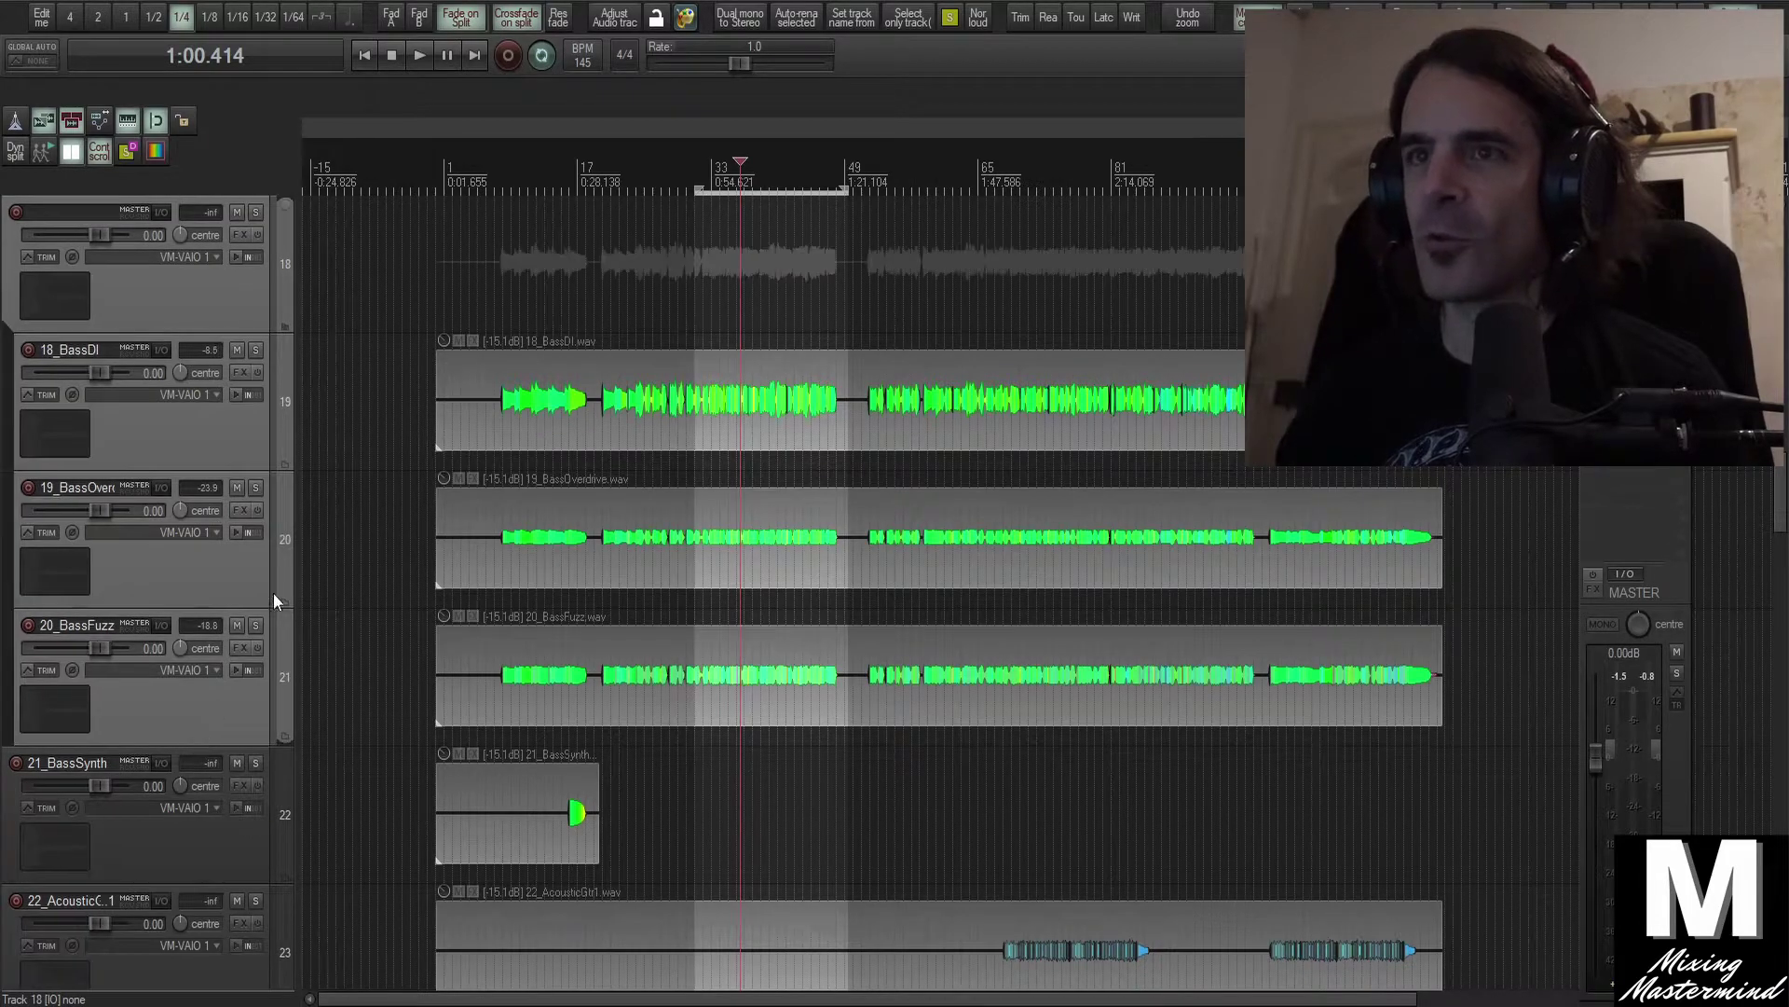
Name the new bass folder track BASS GRP
scroll(280, 577, down, 3)
double_click(90, 555)
text(BASS)
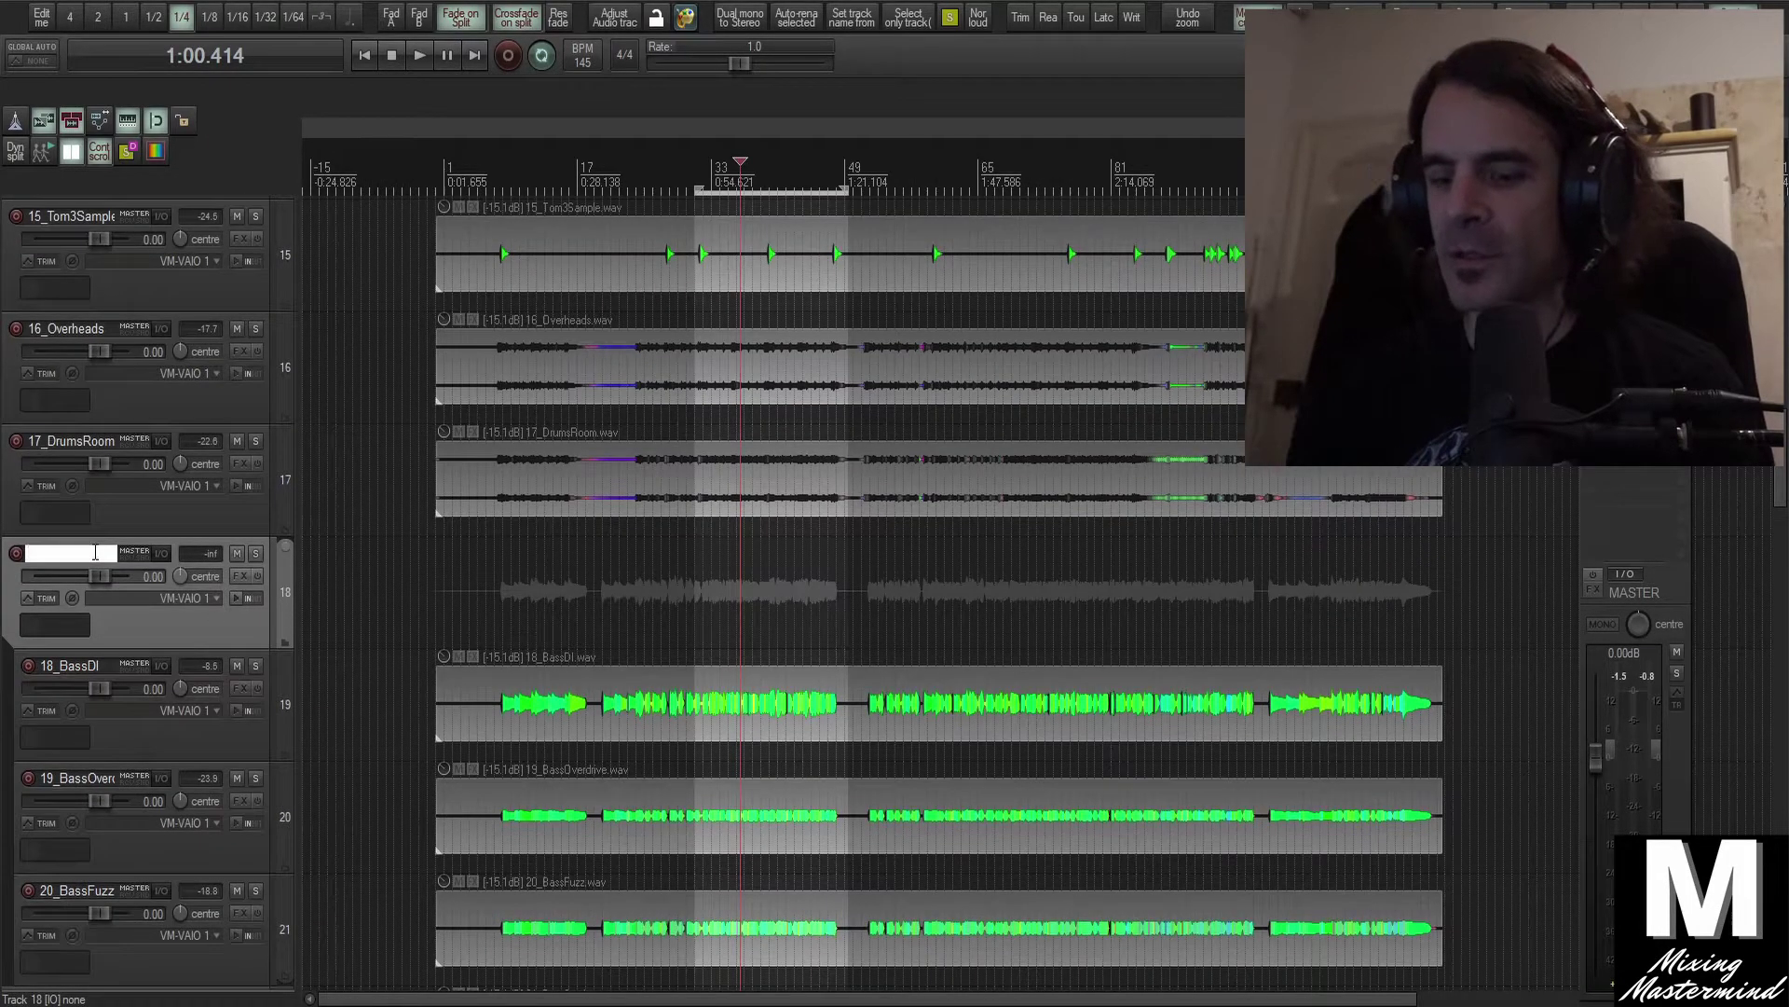
text( GRP)
key(Return)
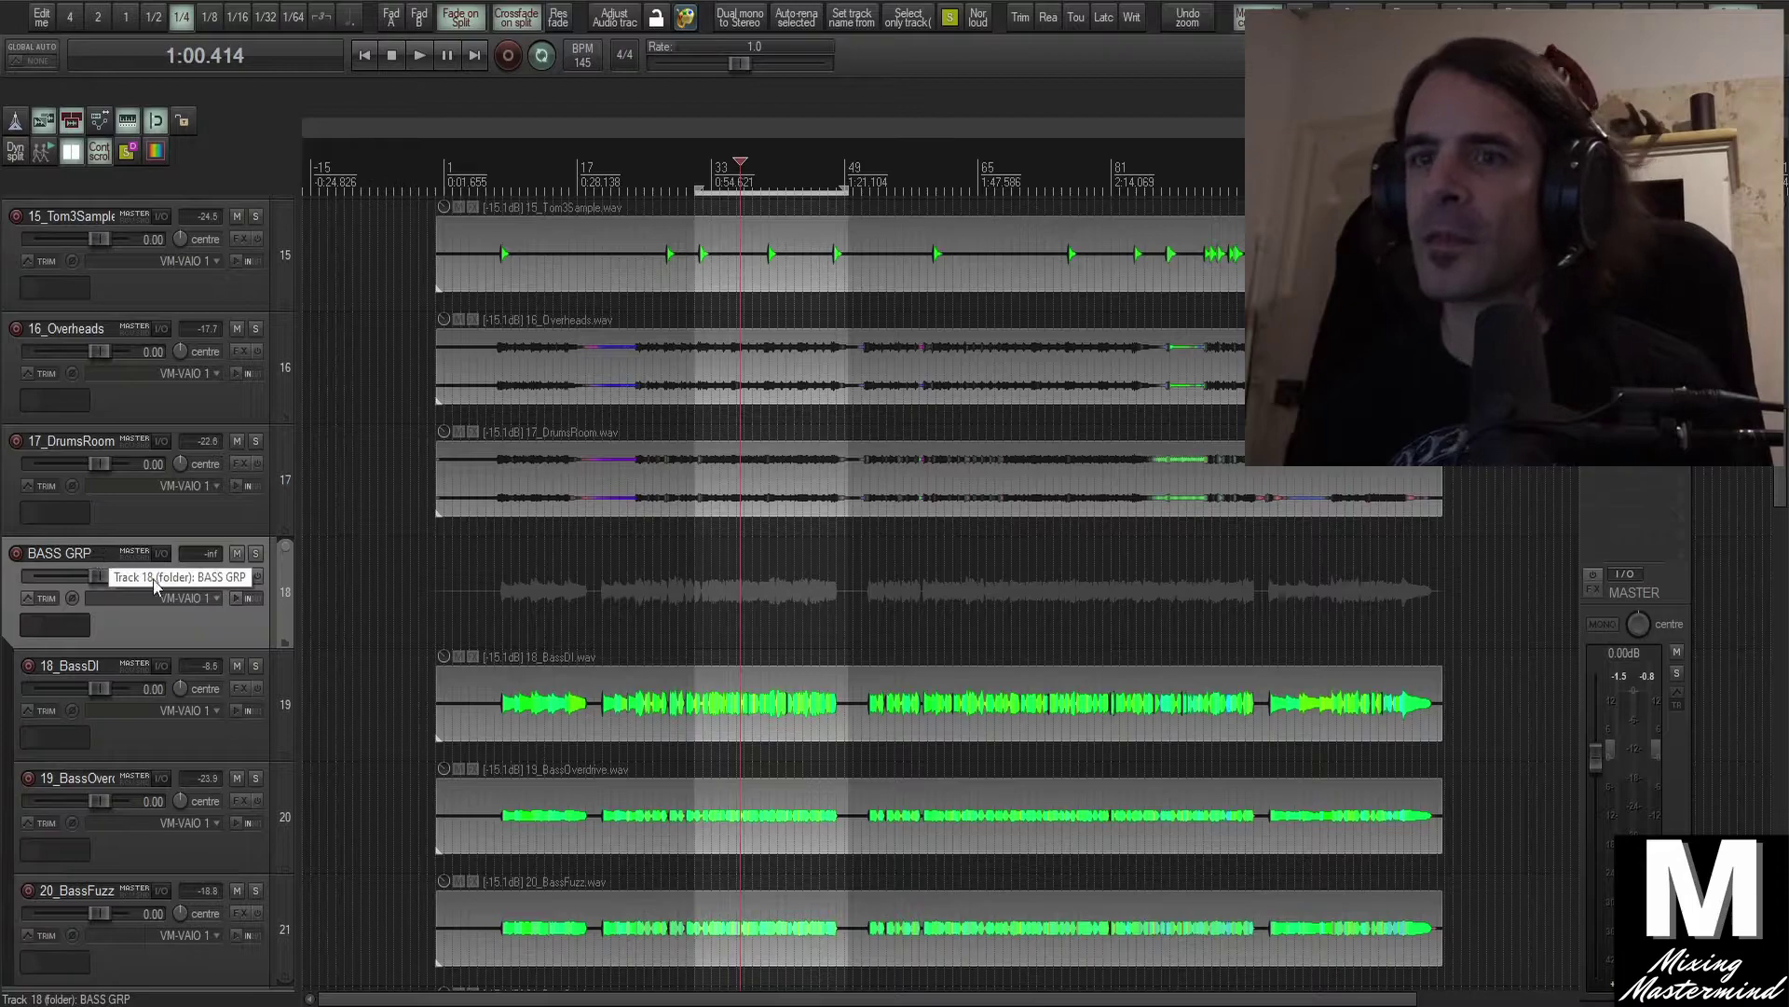
Reset the item volume of the BassDI, BassOverdrive, BassFuzz and BassSynth items to their original level
scroll(180, 617, down, 1)
click(210, 626)
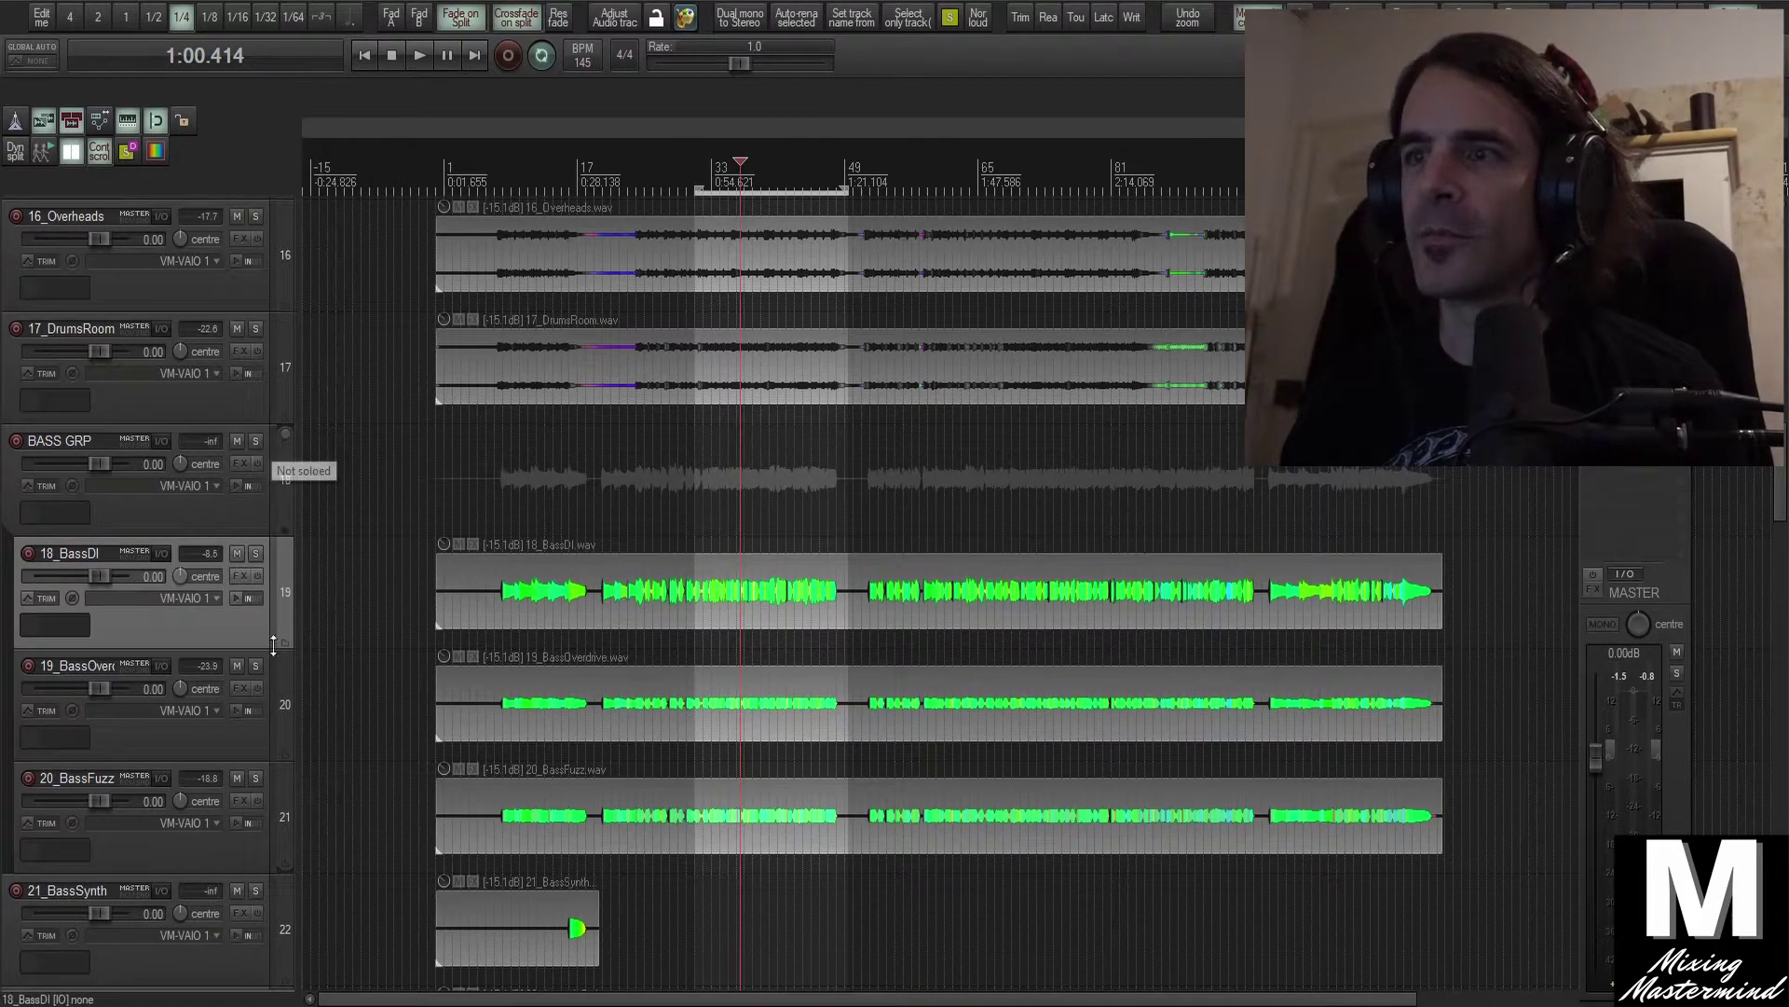
drag(577, 602, 539, 832)
double_click(443, 545)
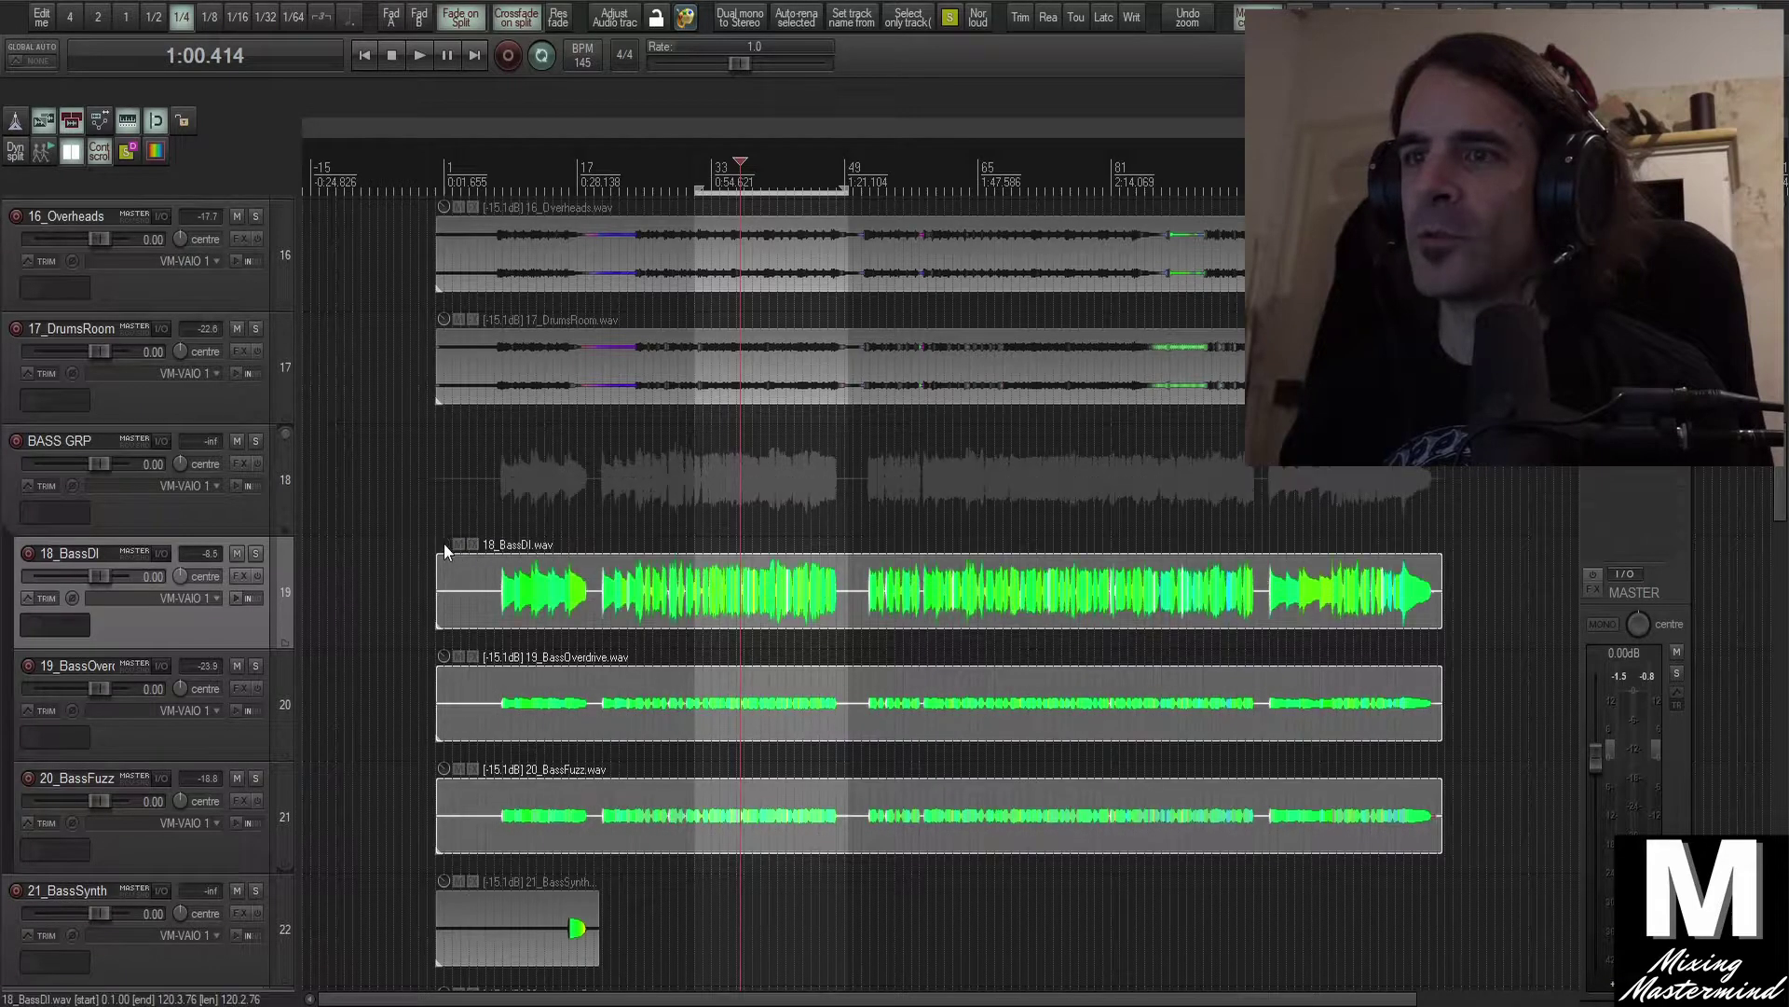
double_click(443, 660)
double_click(442, 769)
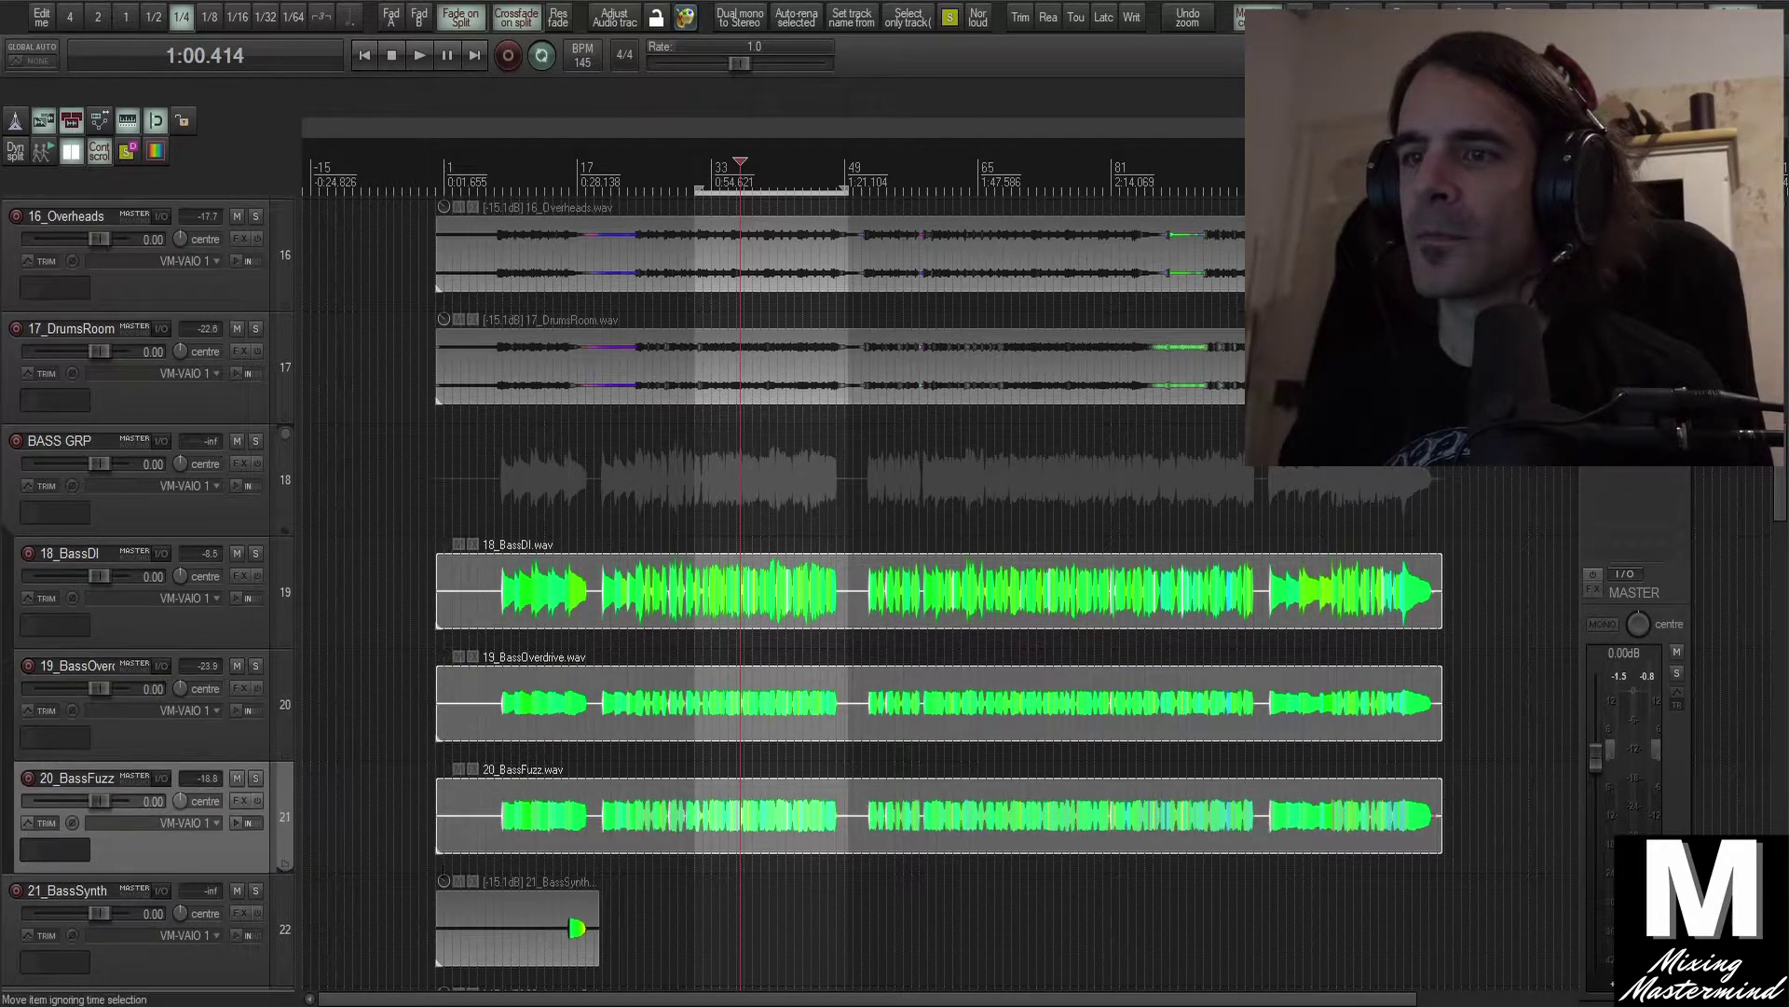
double_click(442, 880)
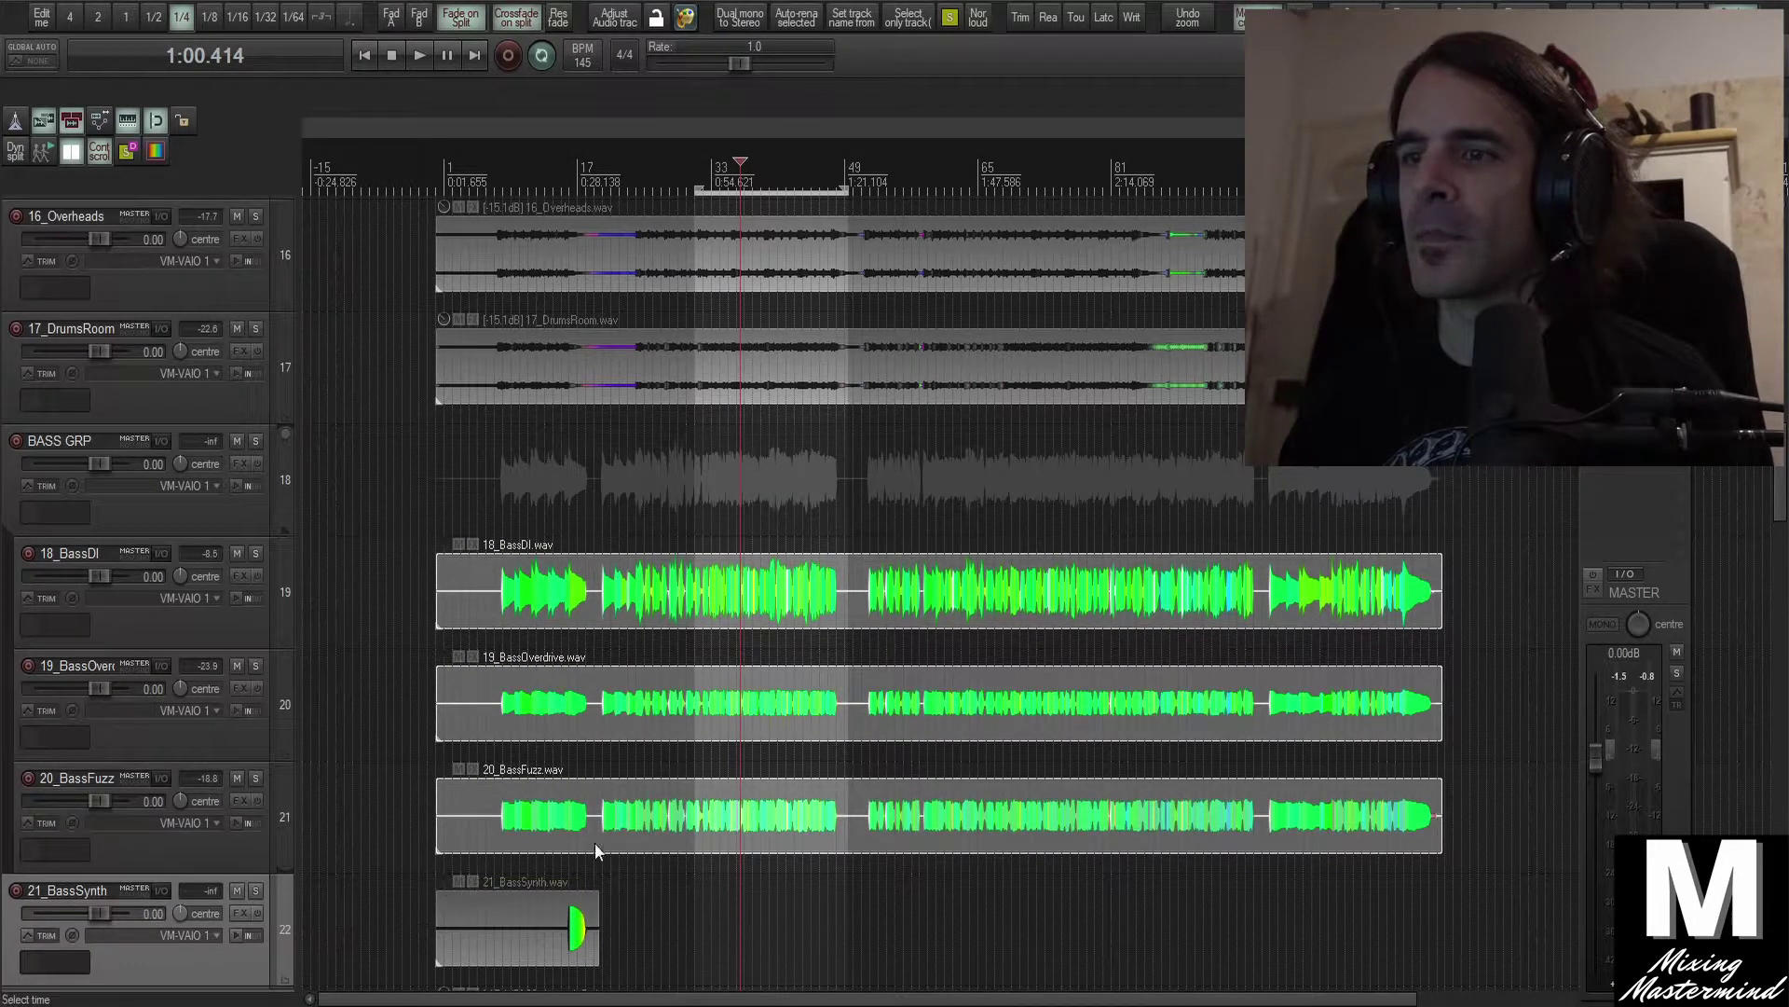
Solo the BASS GRP folder, select its three bass tracks and start playback
click(255, 441)
click(198, 639)
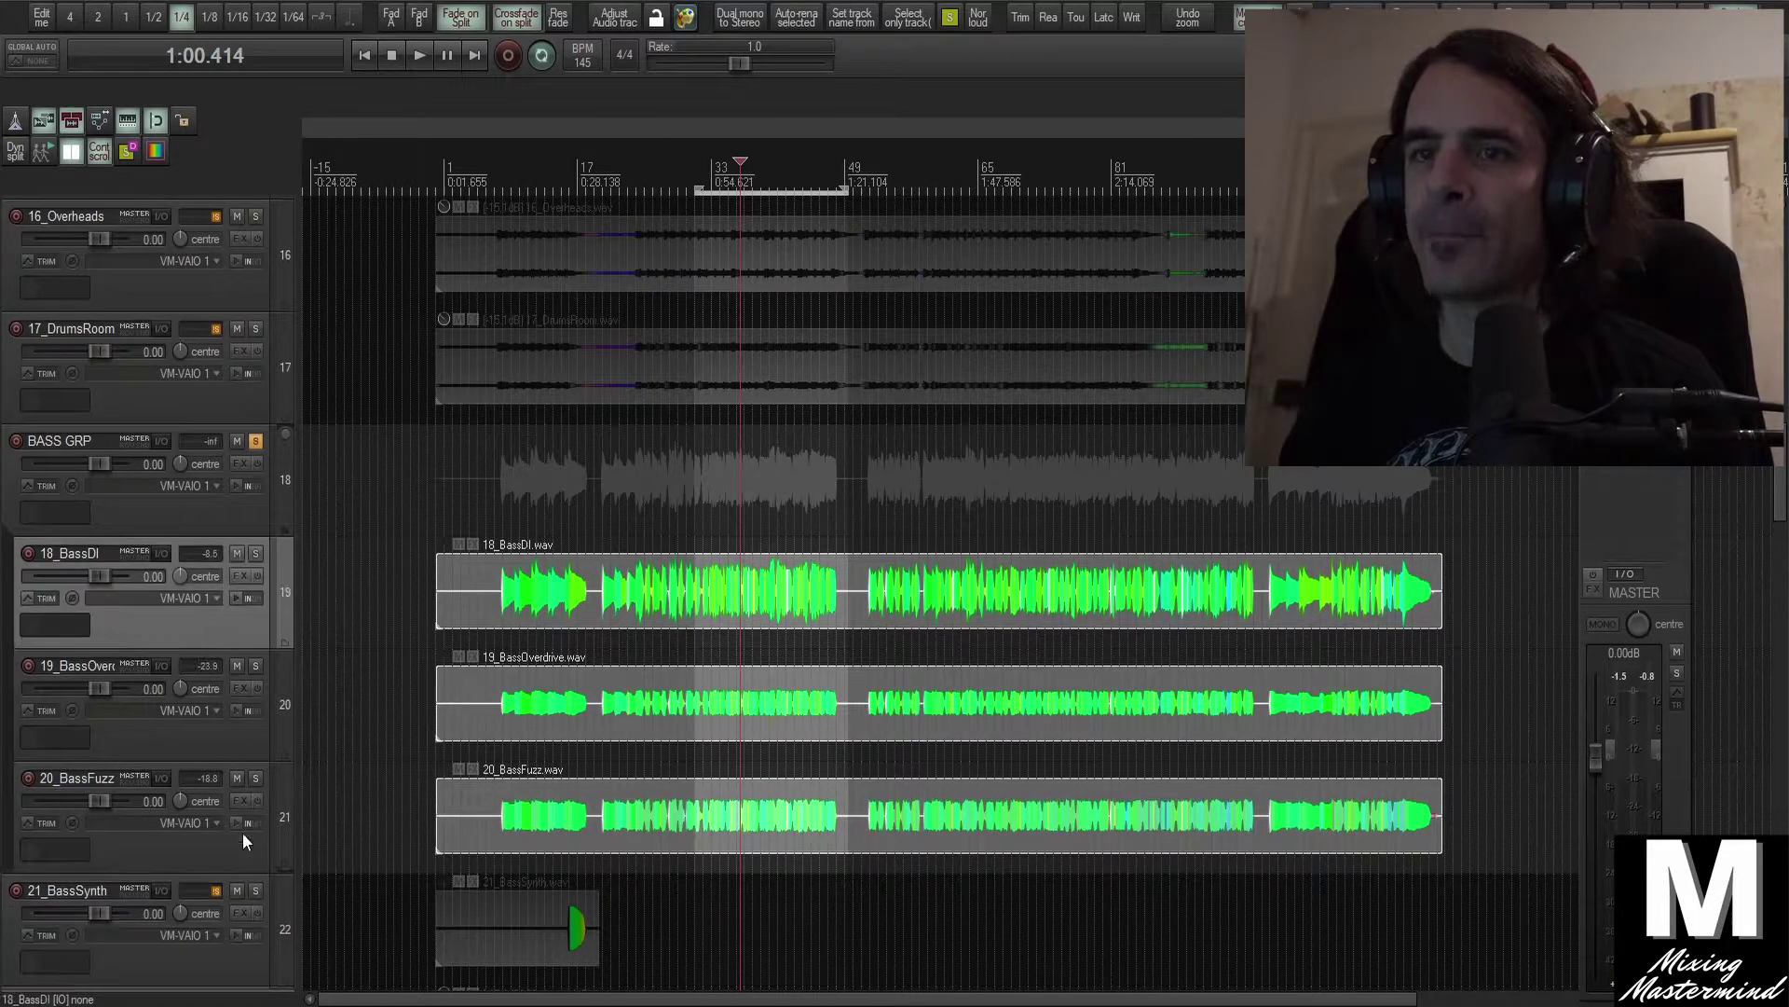
shift+click(234, 848)
scroll(451, 770, up, 3)
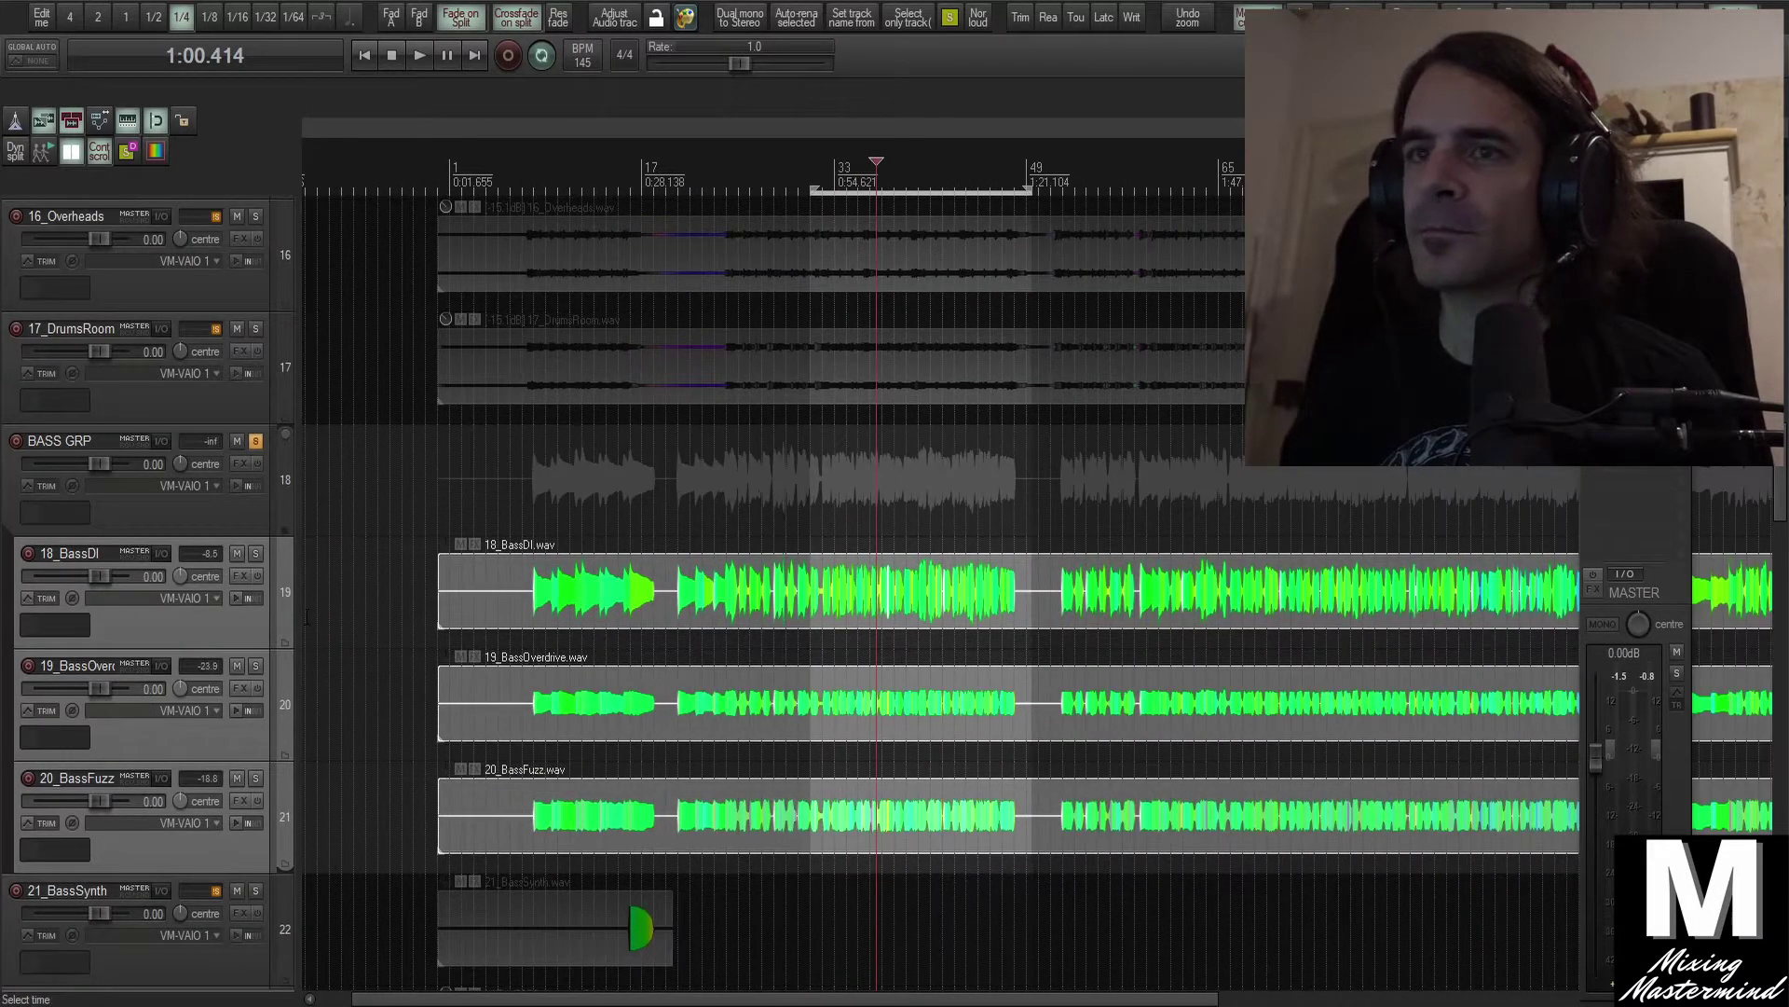
key(space)
scroll(301, 558, down, 2)
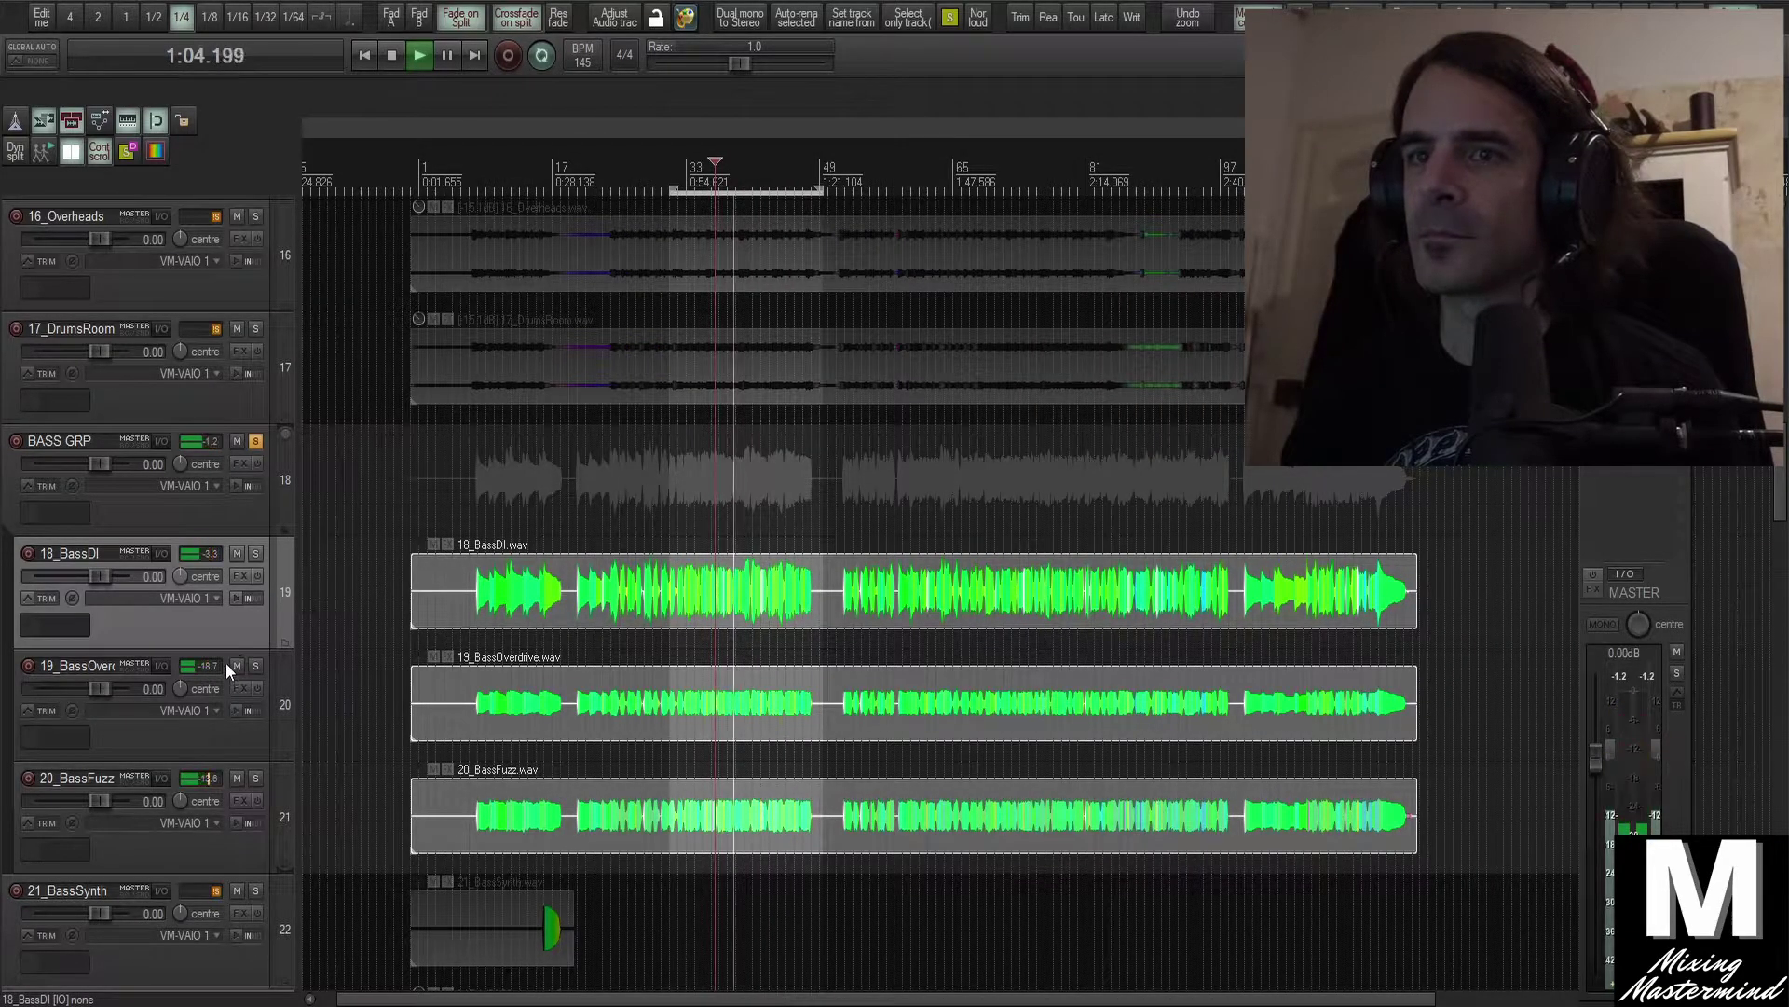
Show the mixer and lower the faders of 18_BassDI to -11.0 dB, 19_BassOverdrive to -10.3 dB and 20_BassFuzz to -11.0 dB
key(ctrl+m)
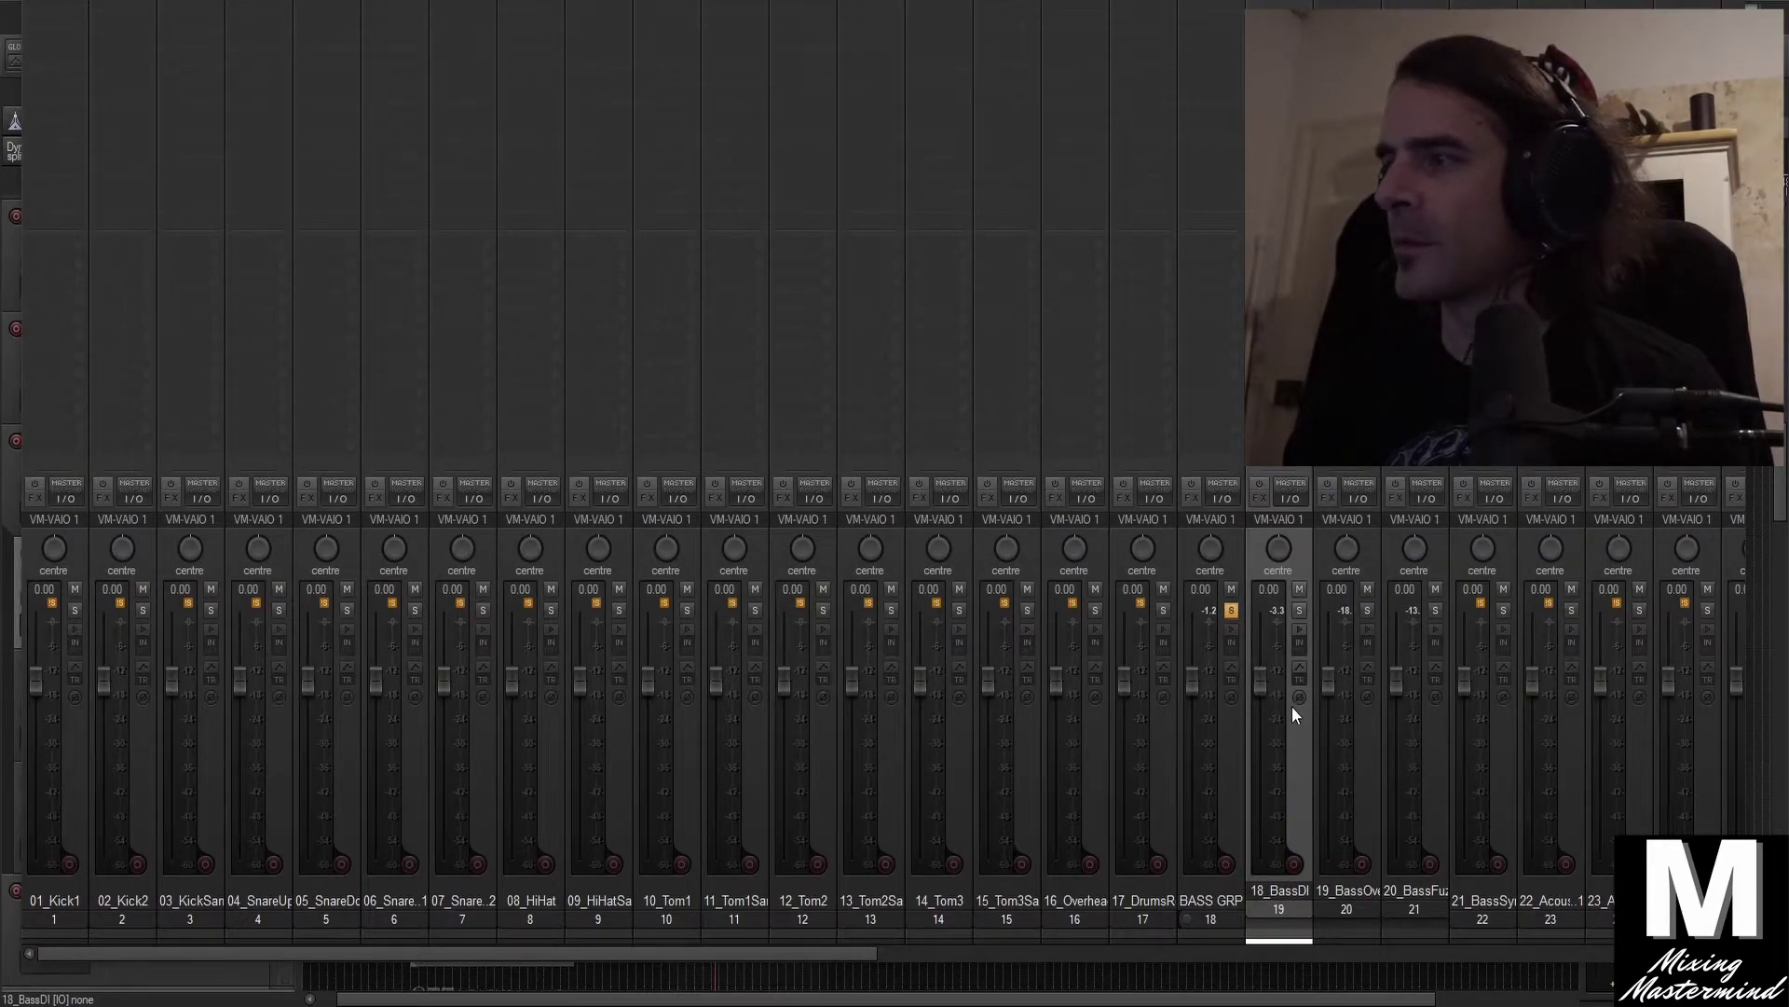
drag(1266, 680, 1267, 734)
drag(1397, 737, 1327, 731)
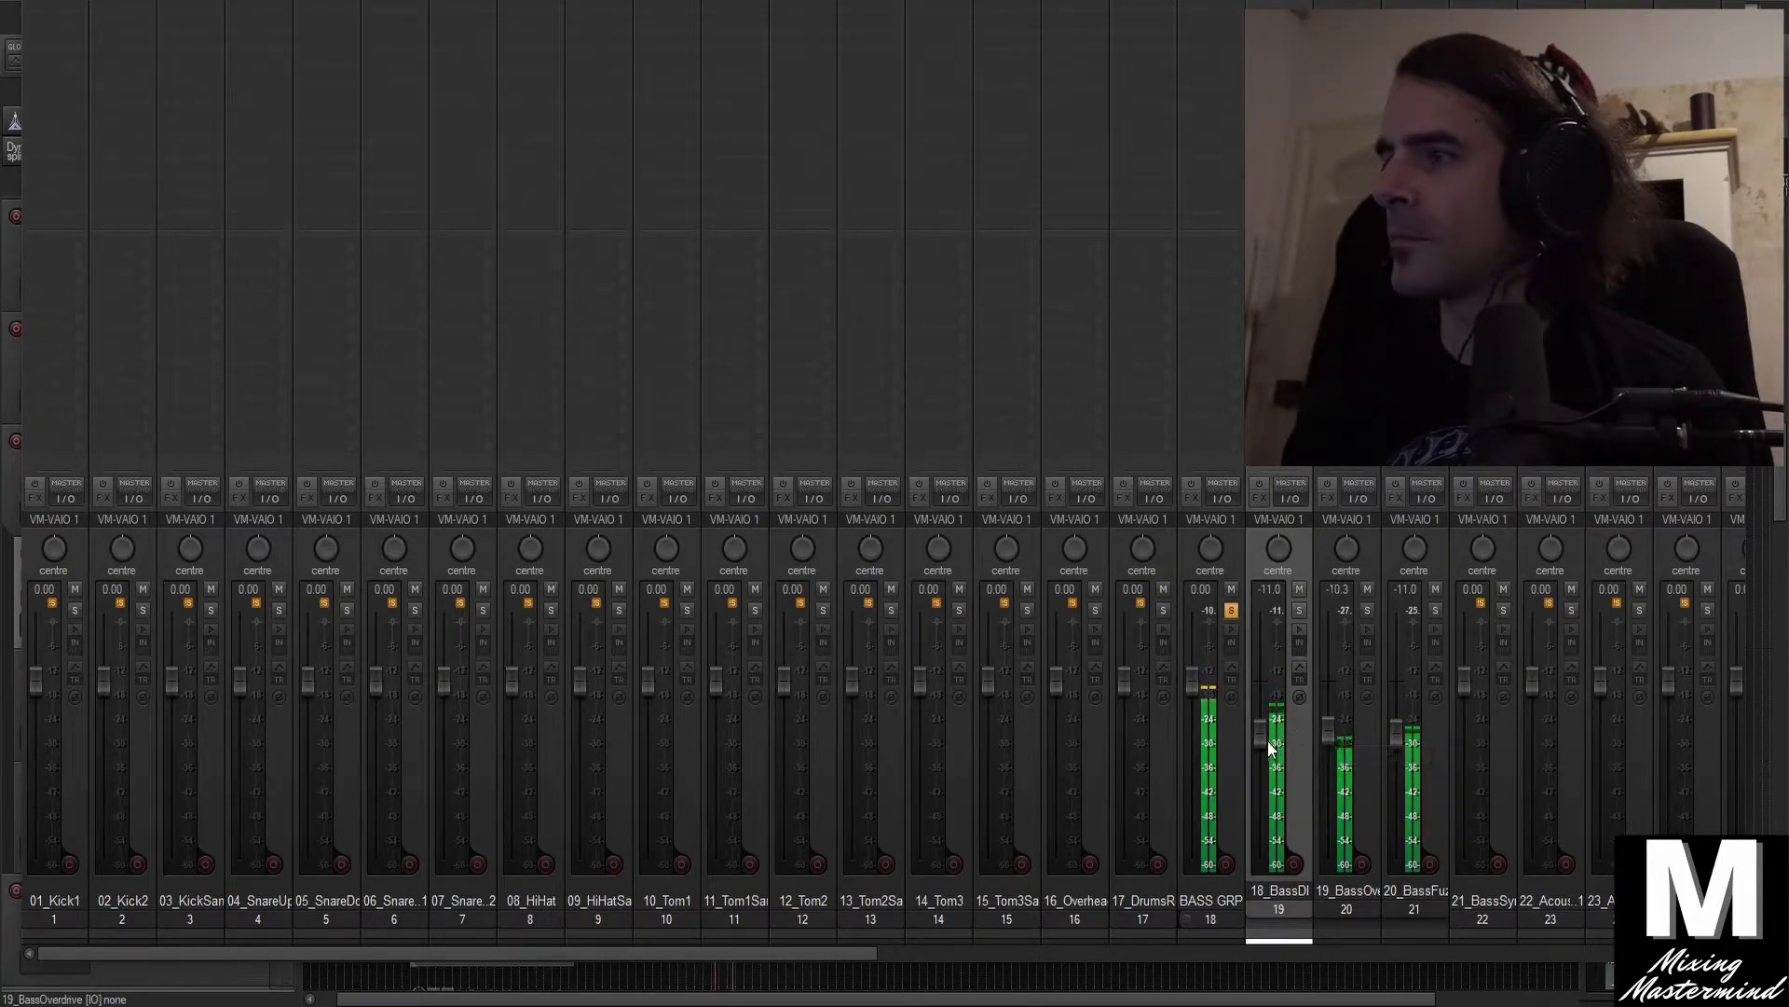
Reposition the mixer and the master track window so that the master meters sit beside the channel strips
drag(1282, 2, 1165, 5)
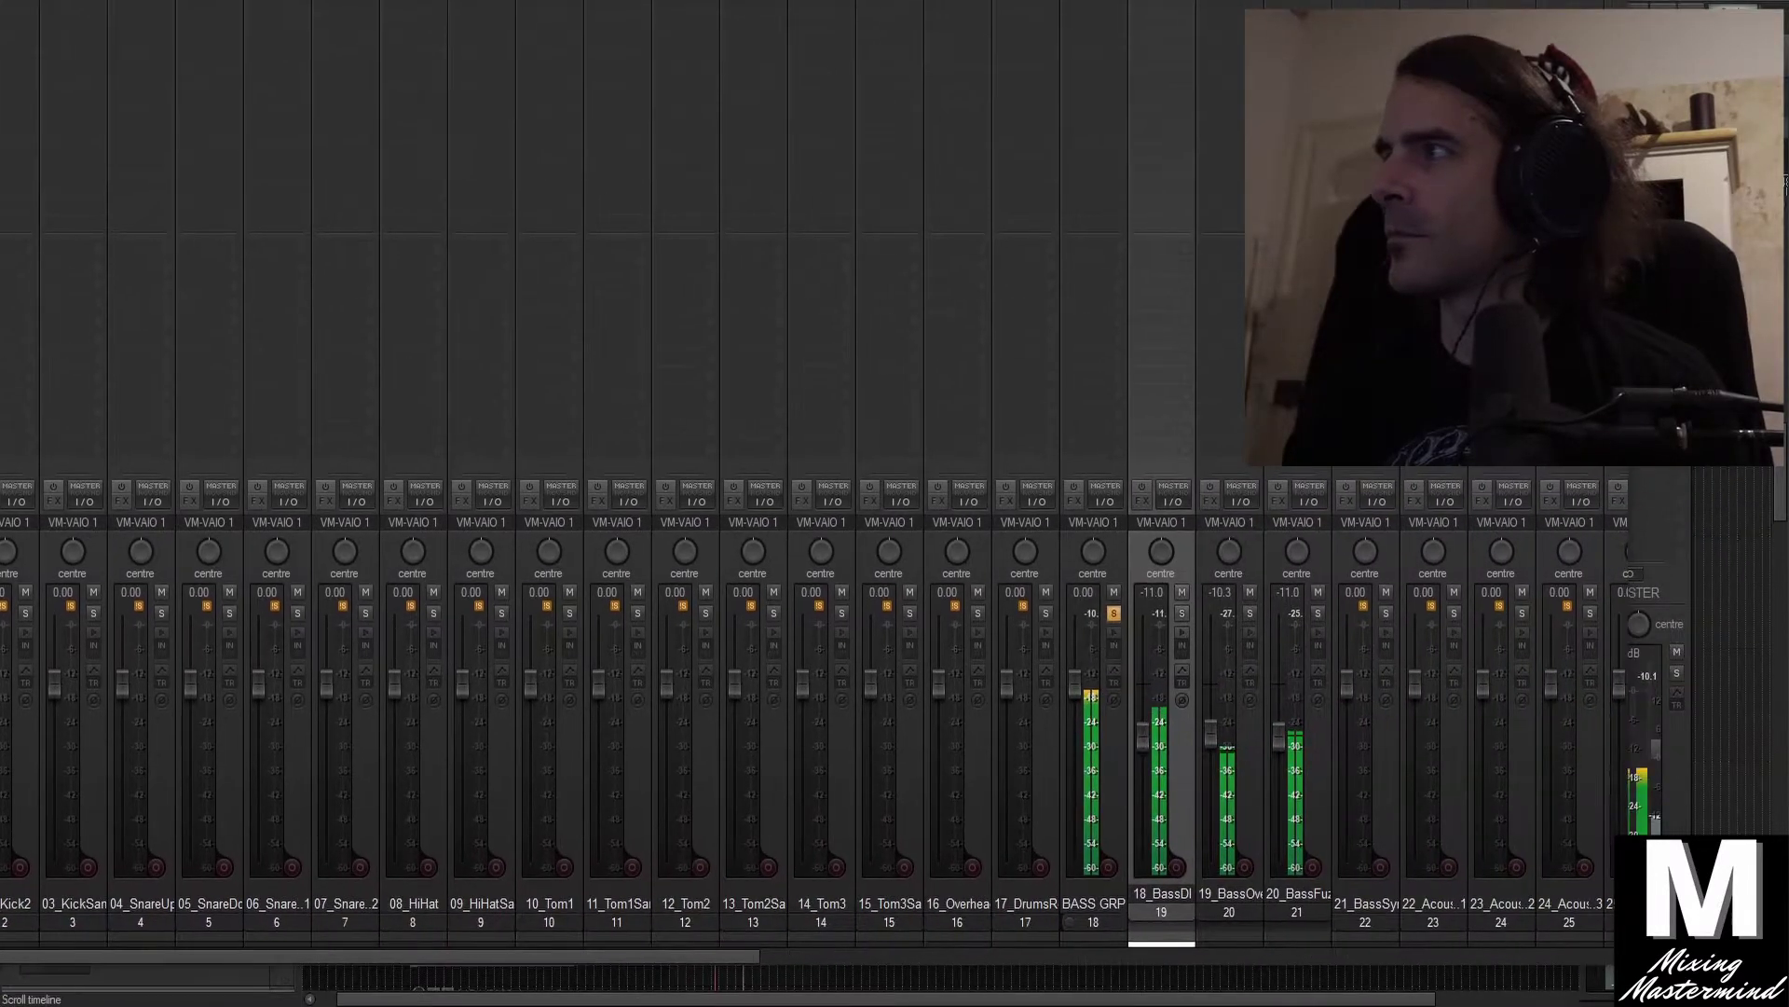
click(1636, 279)
drag(1637, 280, 1715, 254)
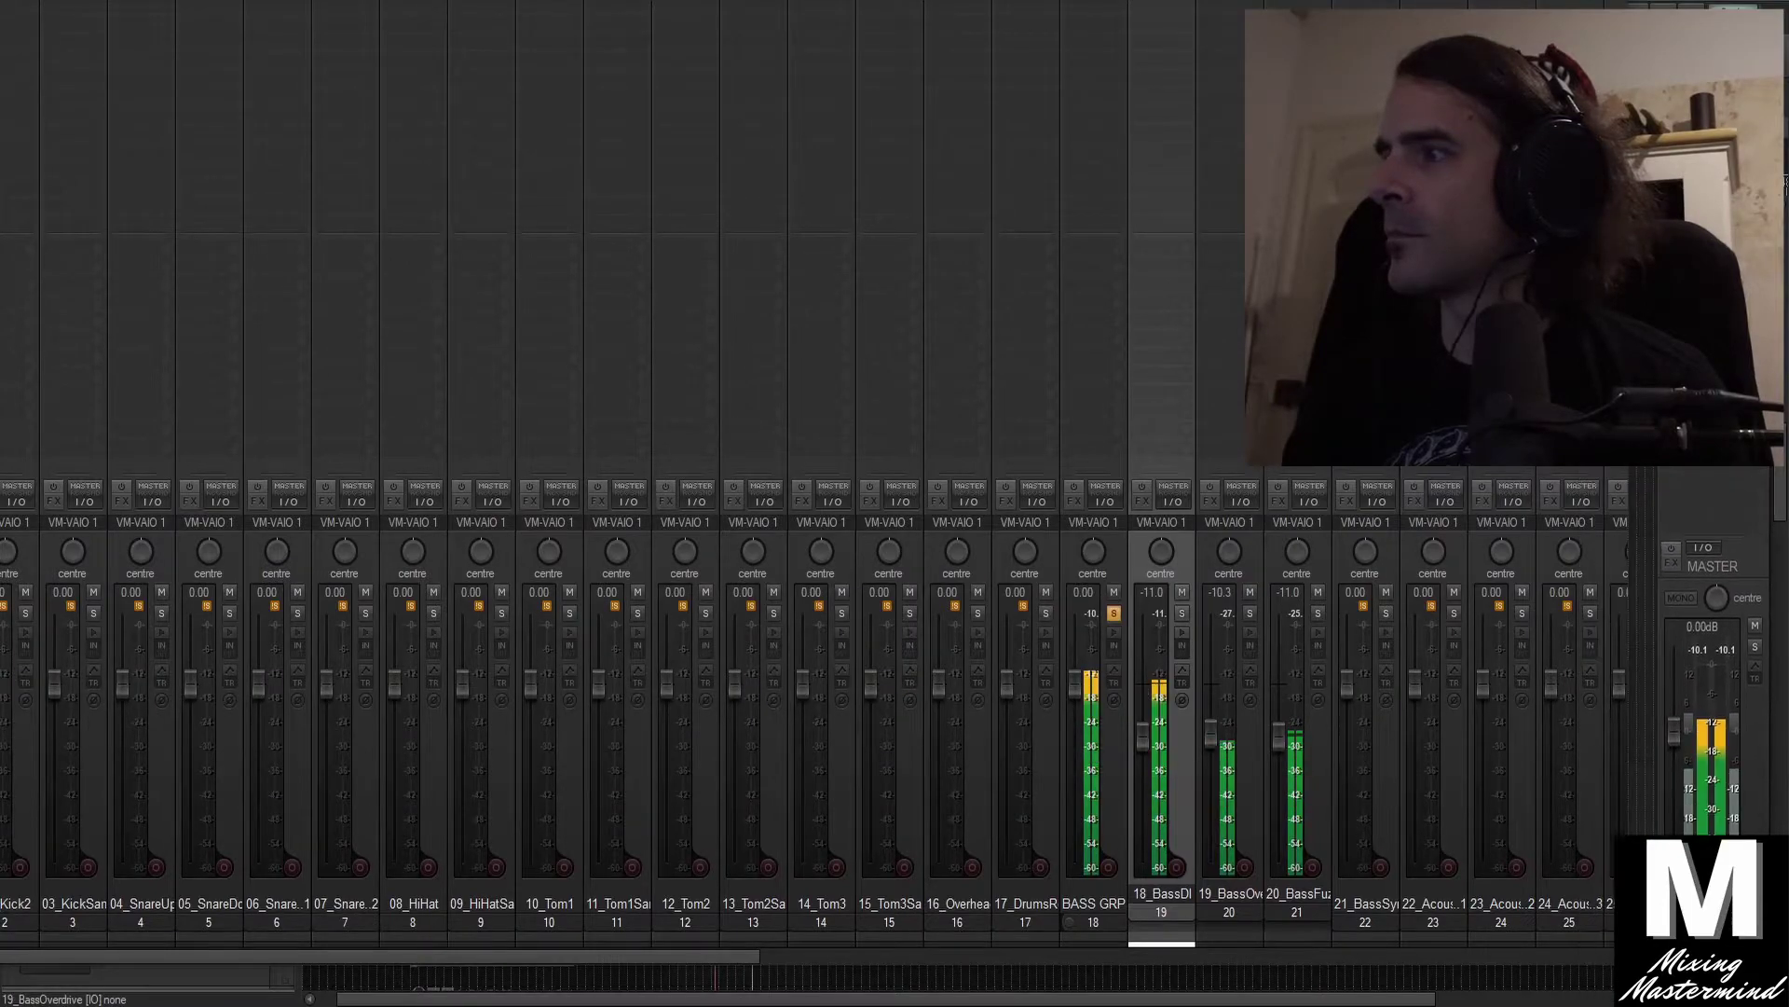
Lower the 18_BassDI fader to -12.4 dB, hide the mixer and stop playback
drag(1143, 736, 1143, 743)
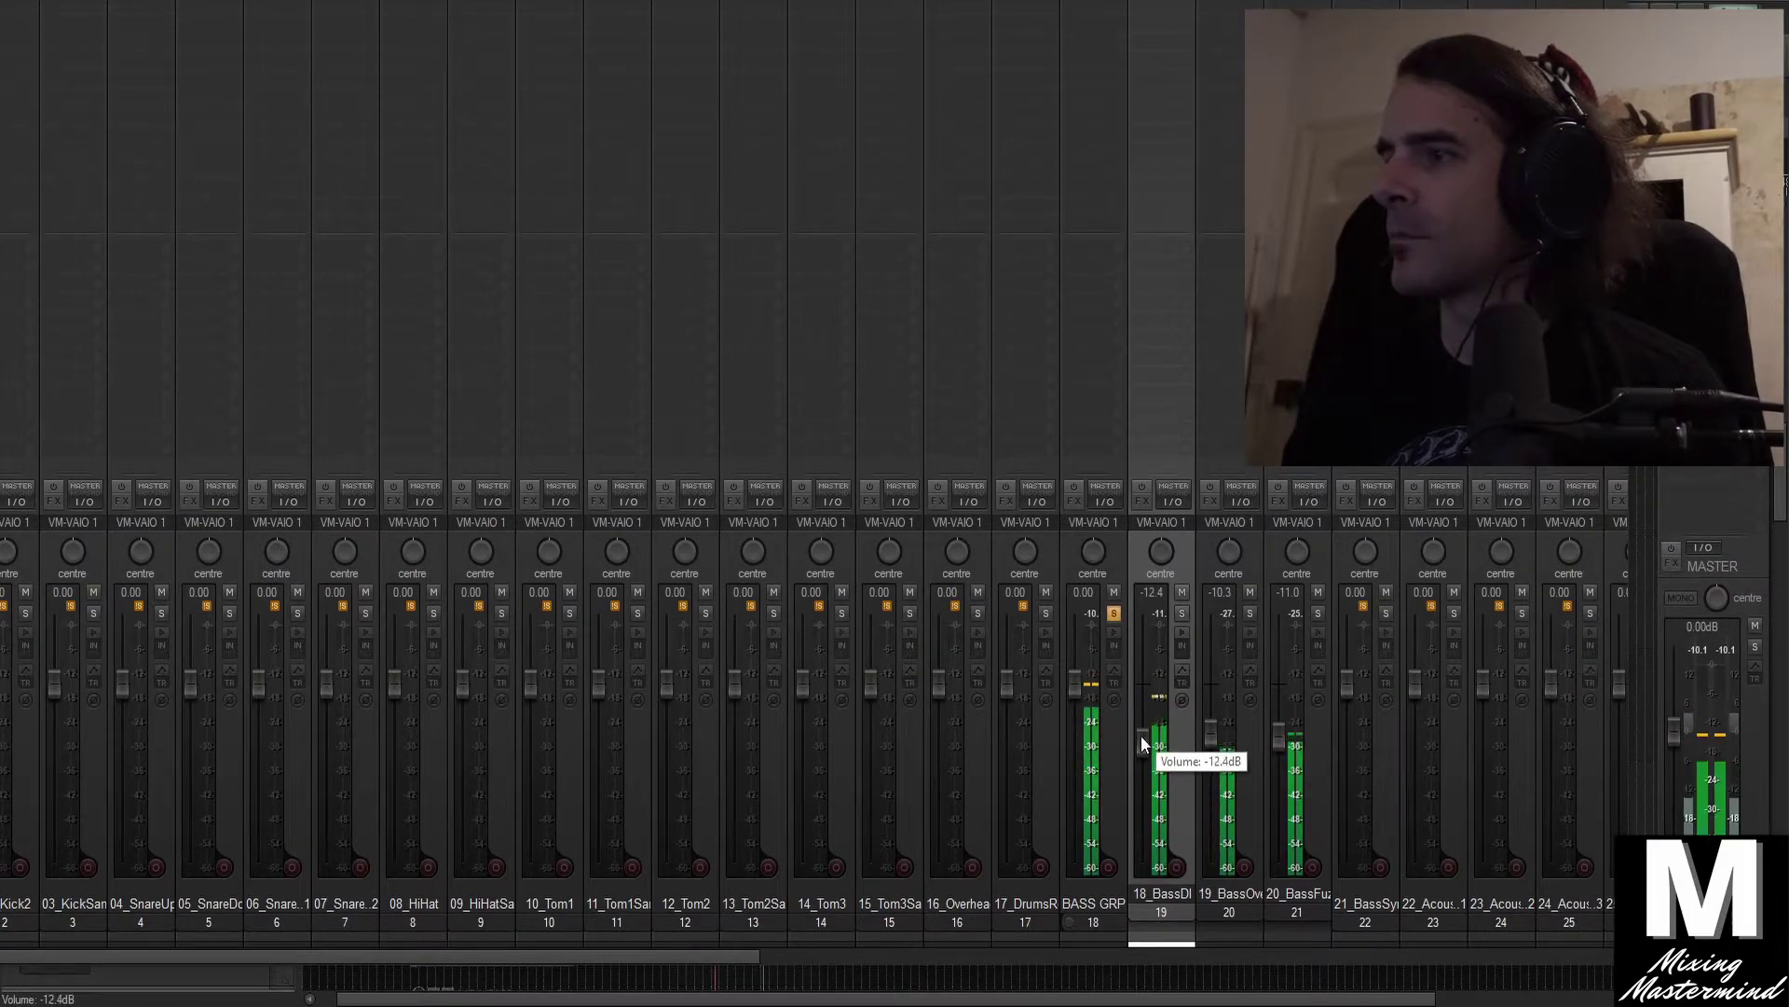
key(ctrl+m)
key(space)
scroll(259, 548, up, 1)
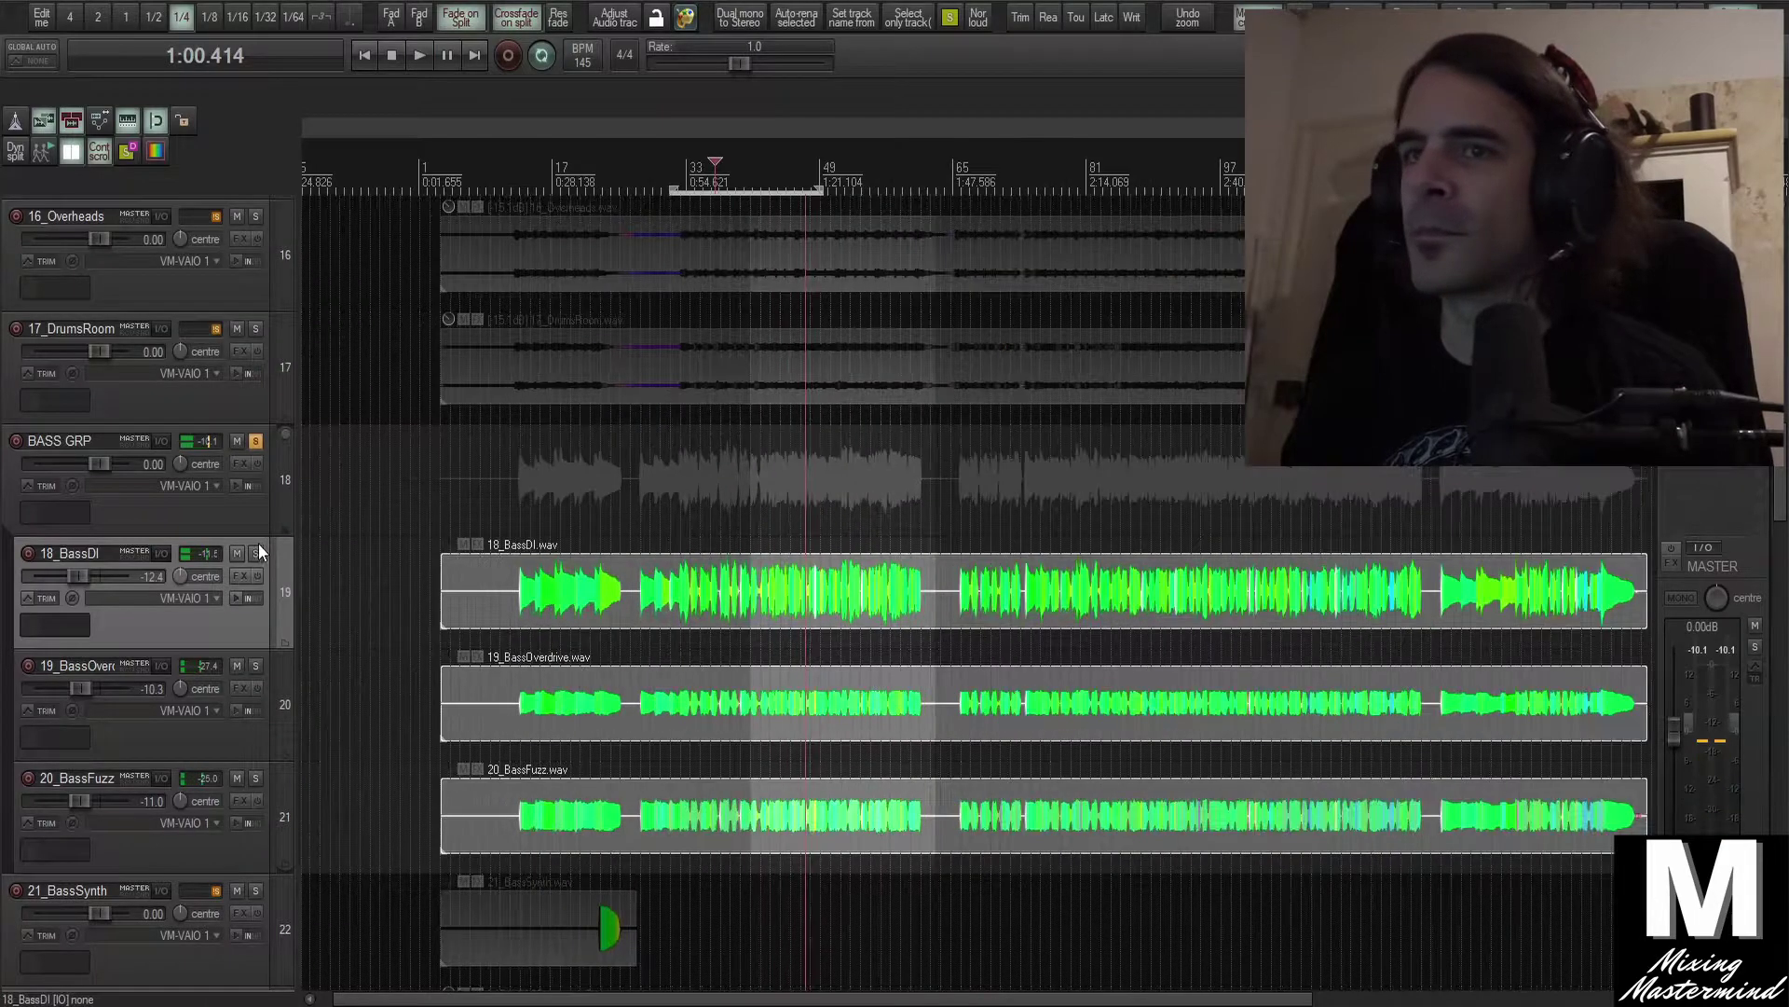
Show the volume envelope of the BASS GRP folder track
click(200, 511)
click(187, 625)
click(205, 522)
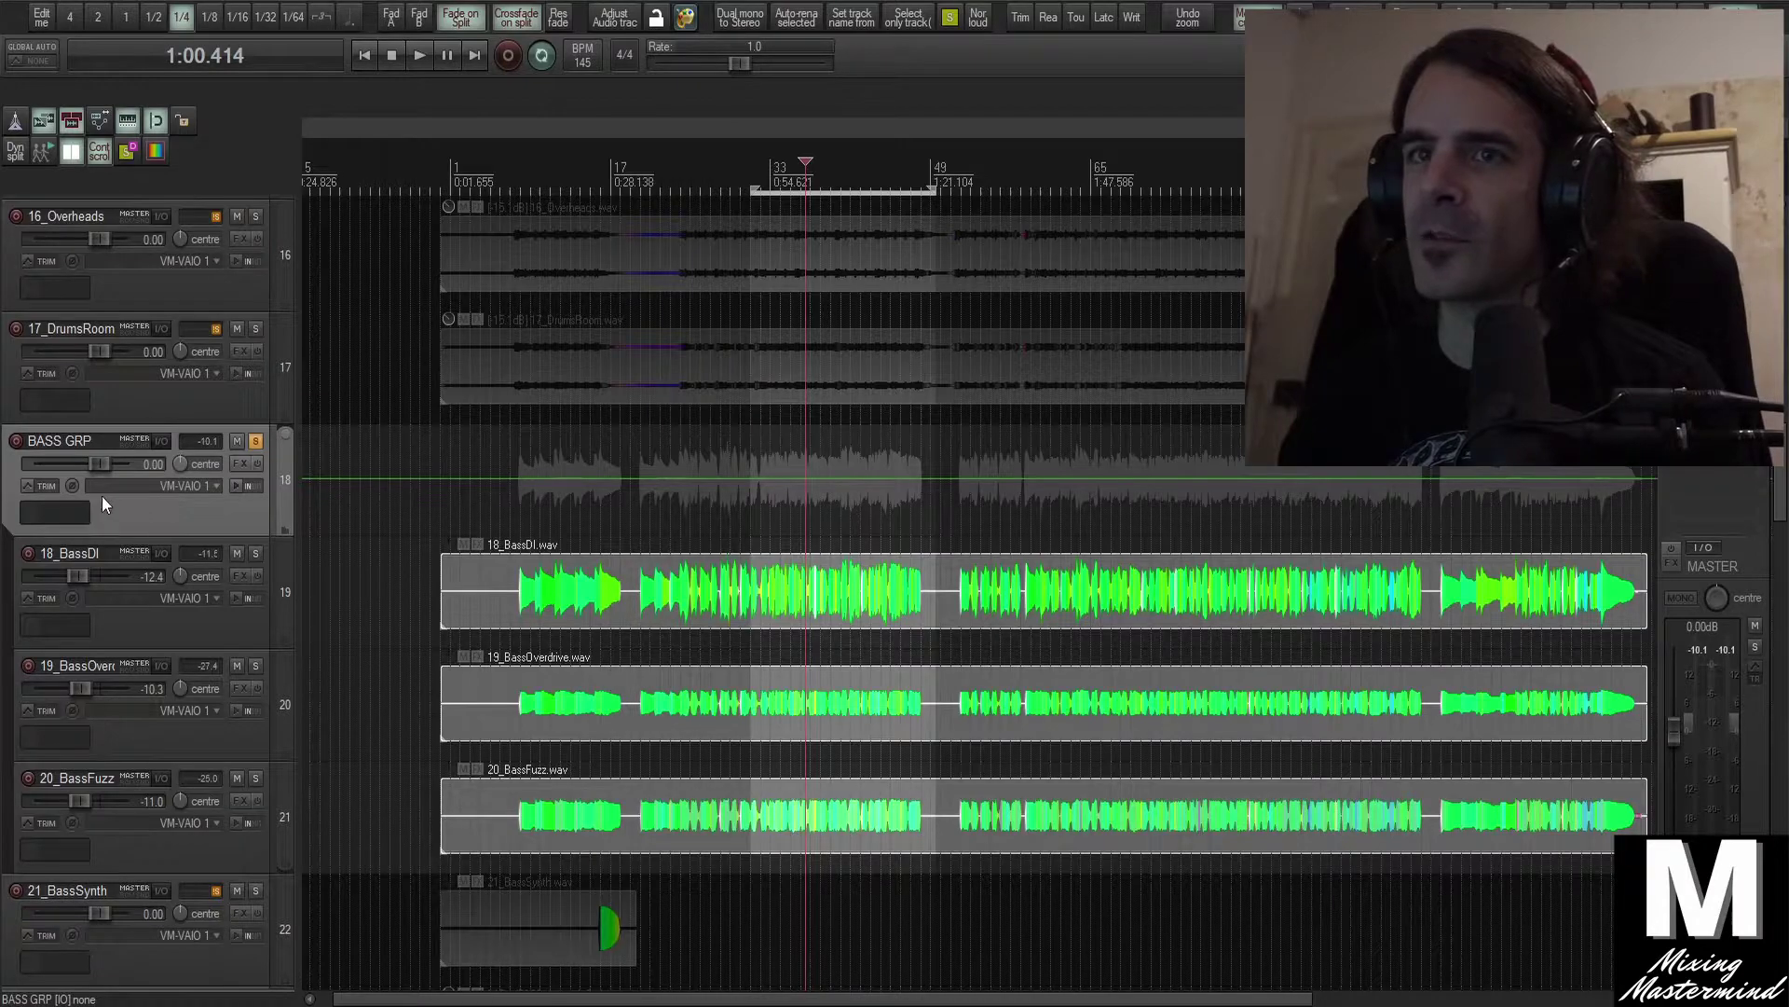
Try lowering the BASS GRP volume envelope to about -5.5 dB within the time selection, and undo it
mouse_move(867, 478)
mouse_down()
mouse_move(858, 430)
mouse_move(852, 503)
mouse_move(866, 495)
mouse_up()
scroll(838, 492, up, 2)
scroll(829, 490, up, 1)
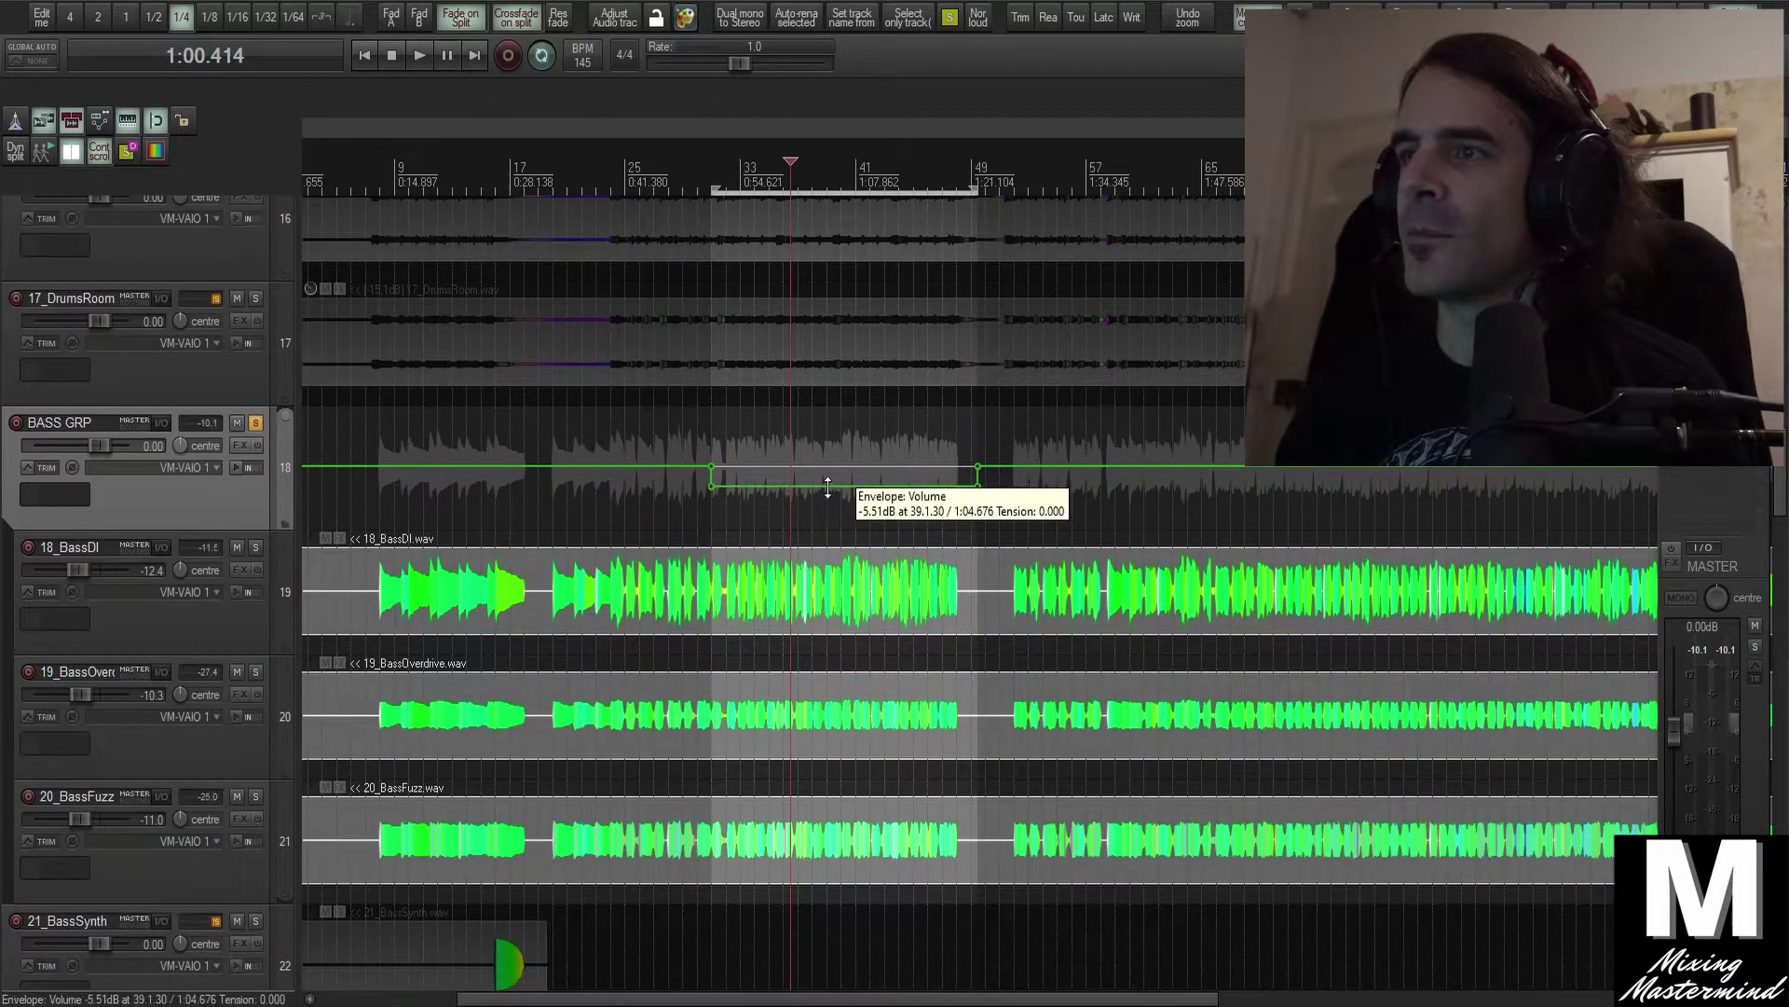
scroll(820, 470, down, 3)
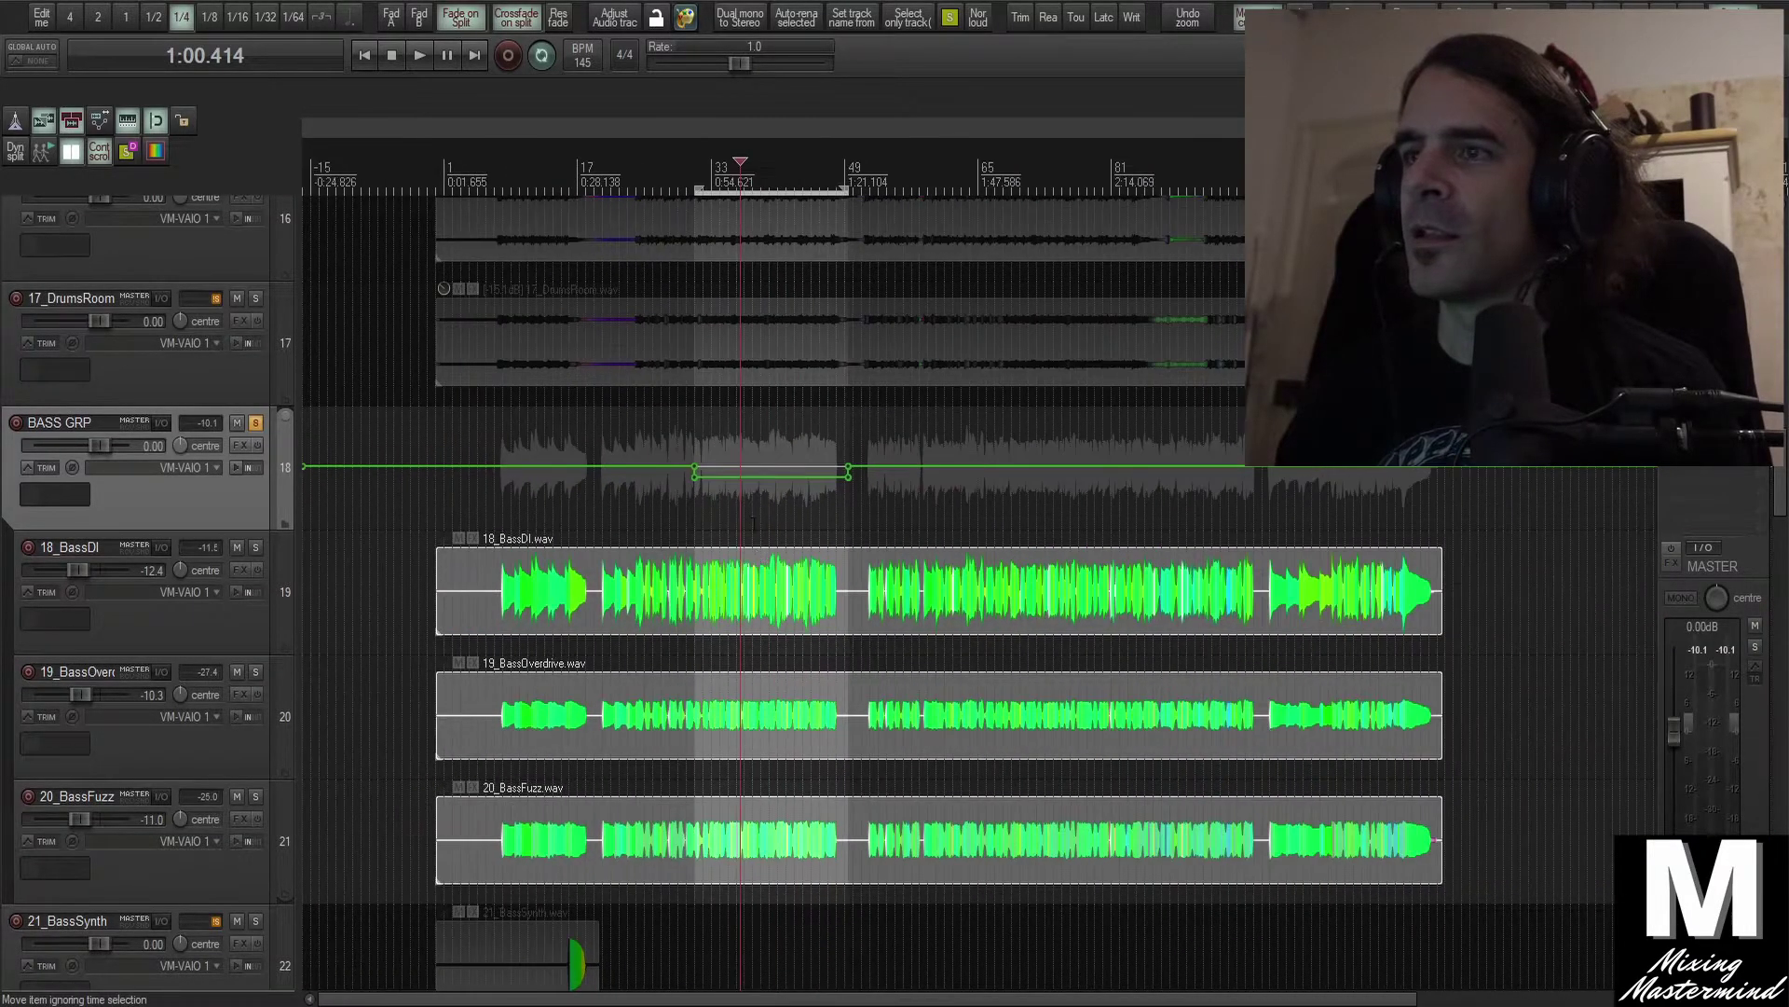
scroll(753, 521, down, 1)
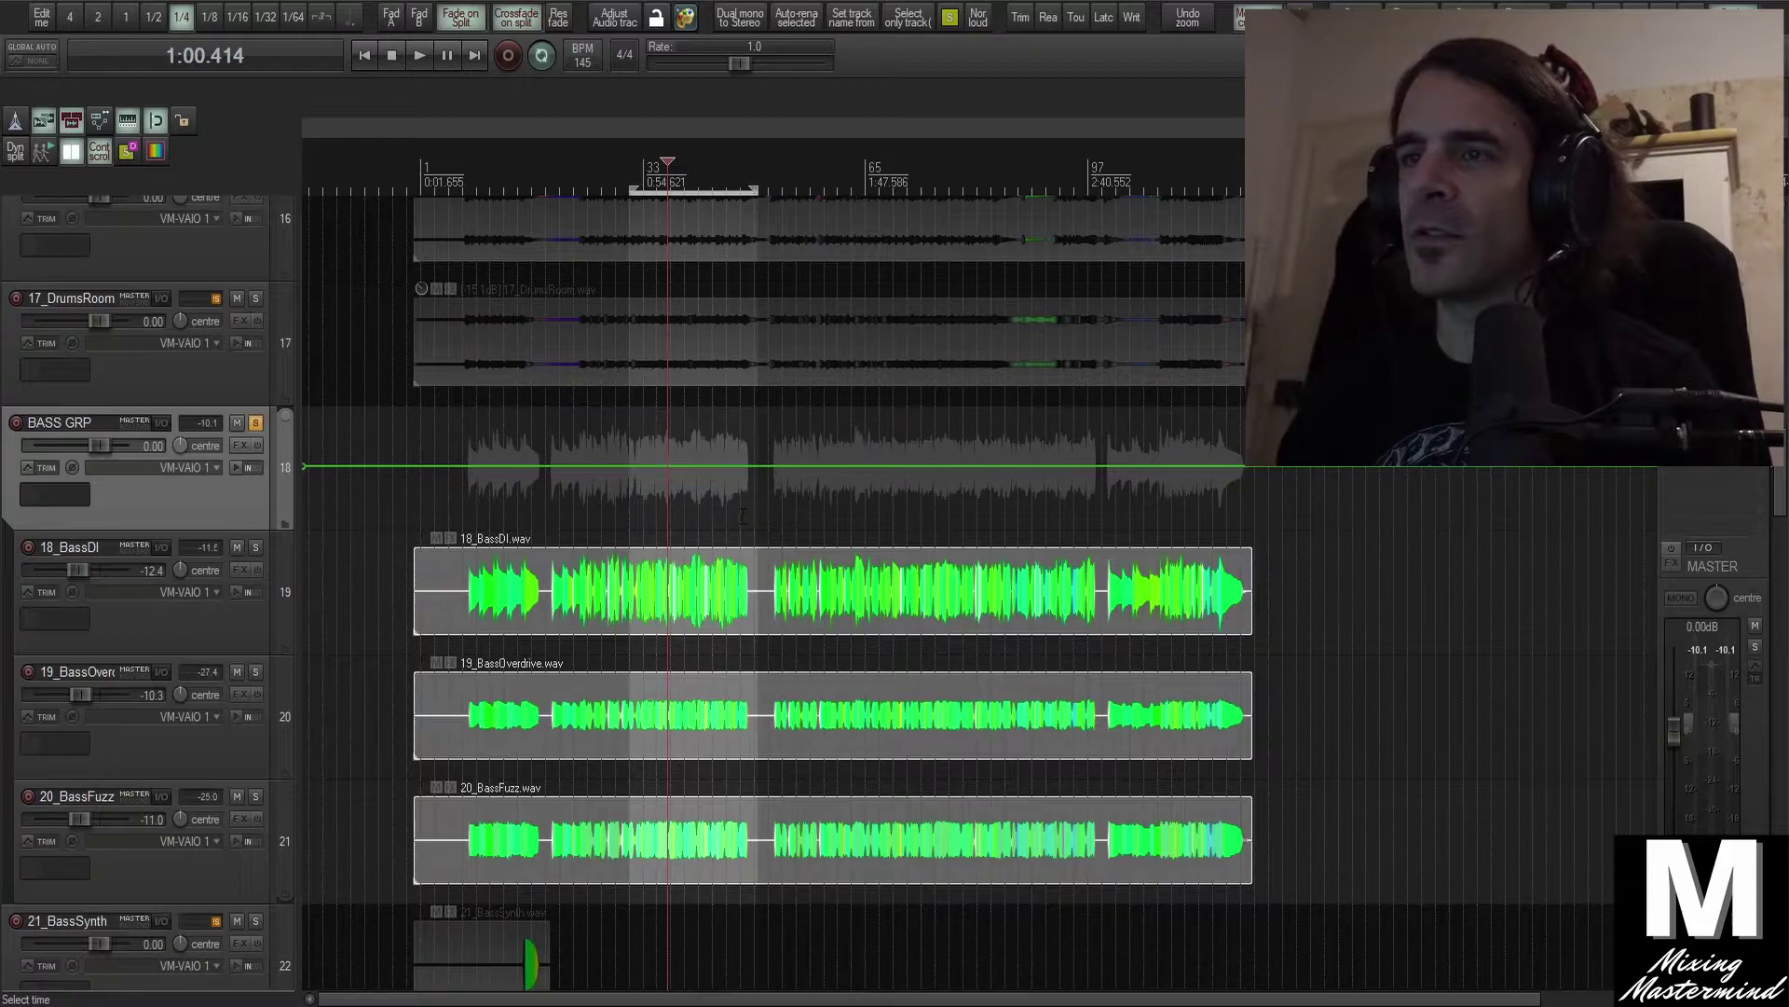
scroll(263, 500, down, 1)
Unsolo the BASS GRP folder and select the 17_DrumsRoom track
click(258, 466)
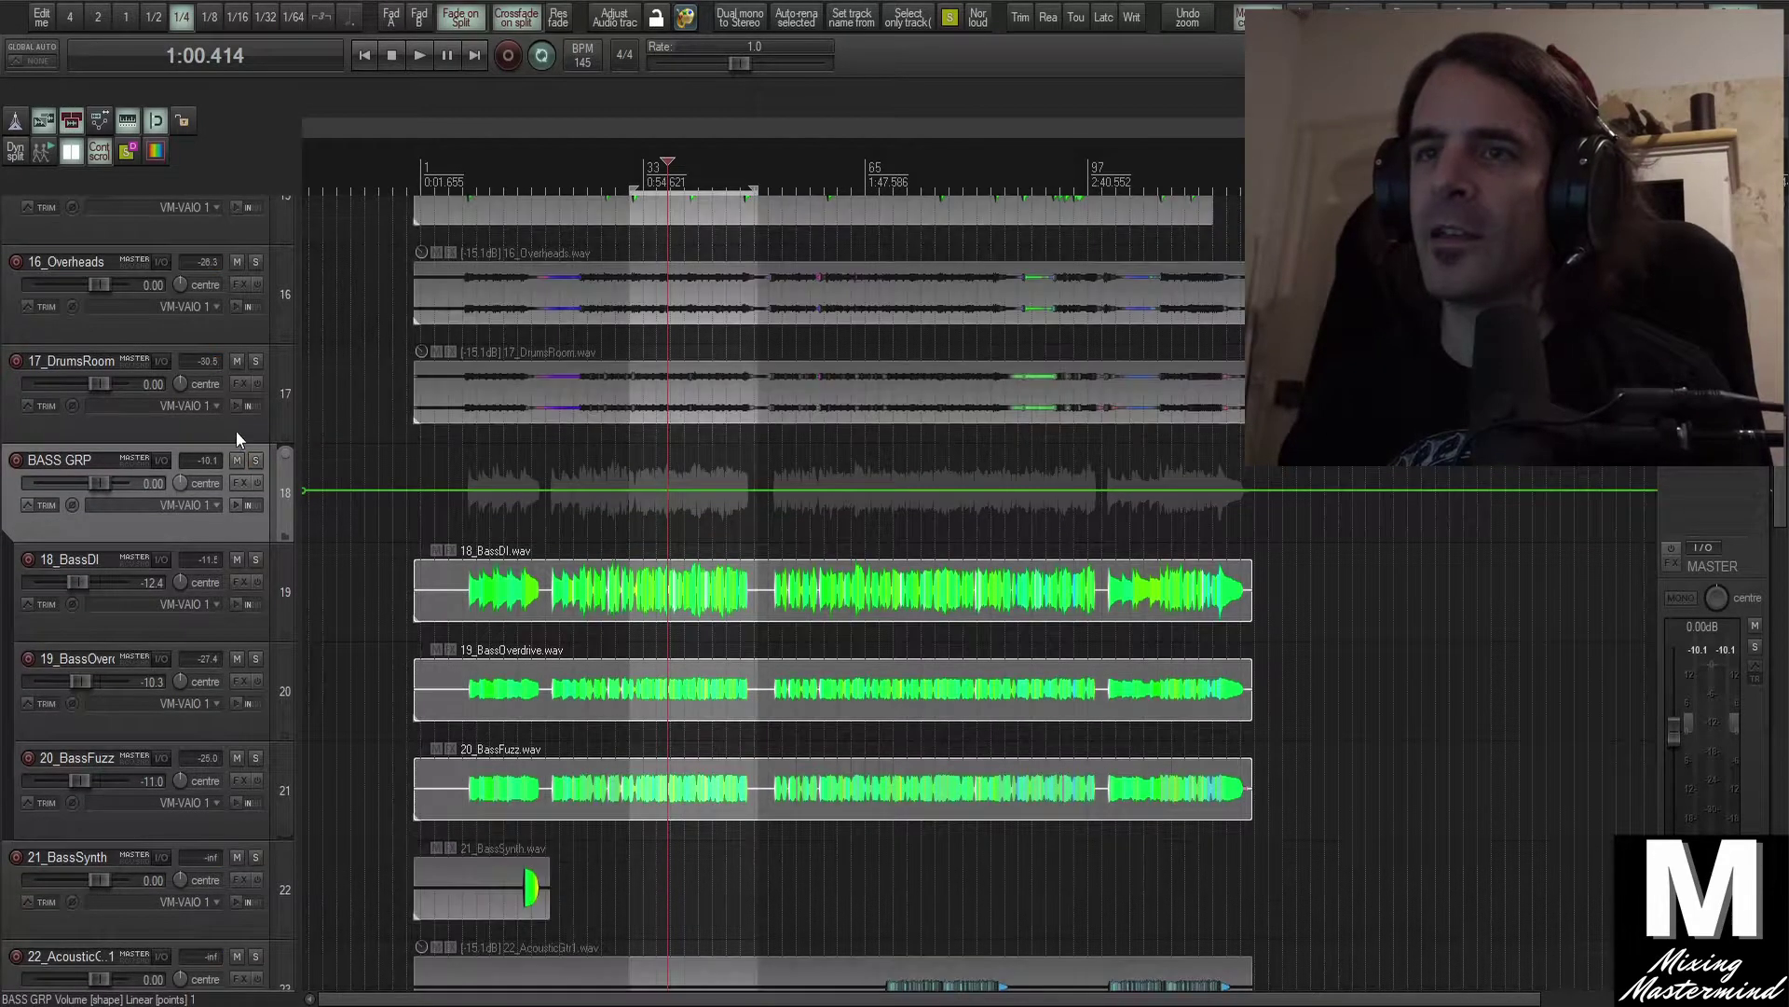
click(237, 431)
scroll(263, 533, up, 1)
scroll(392, 579, down, 1)
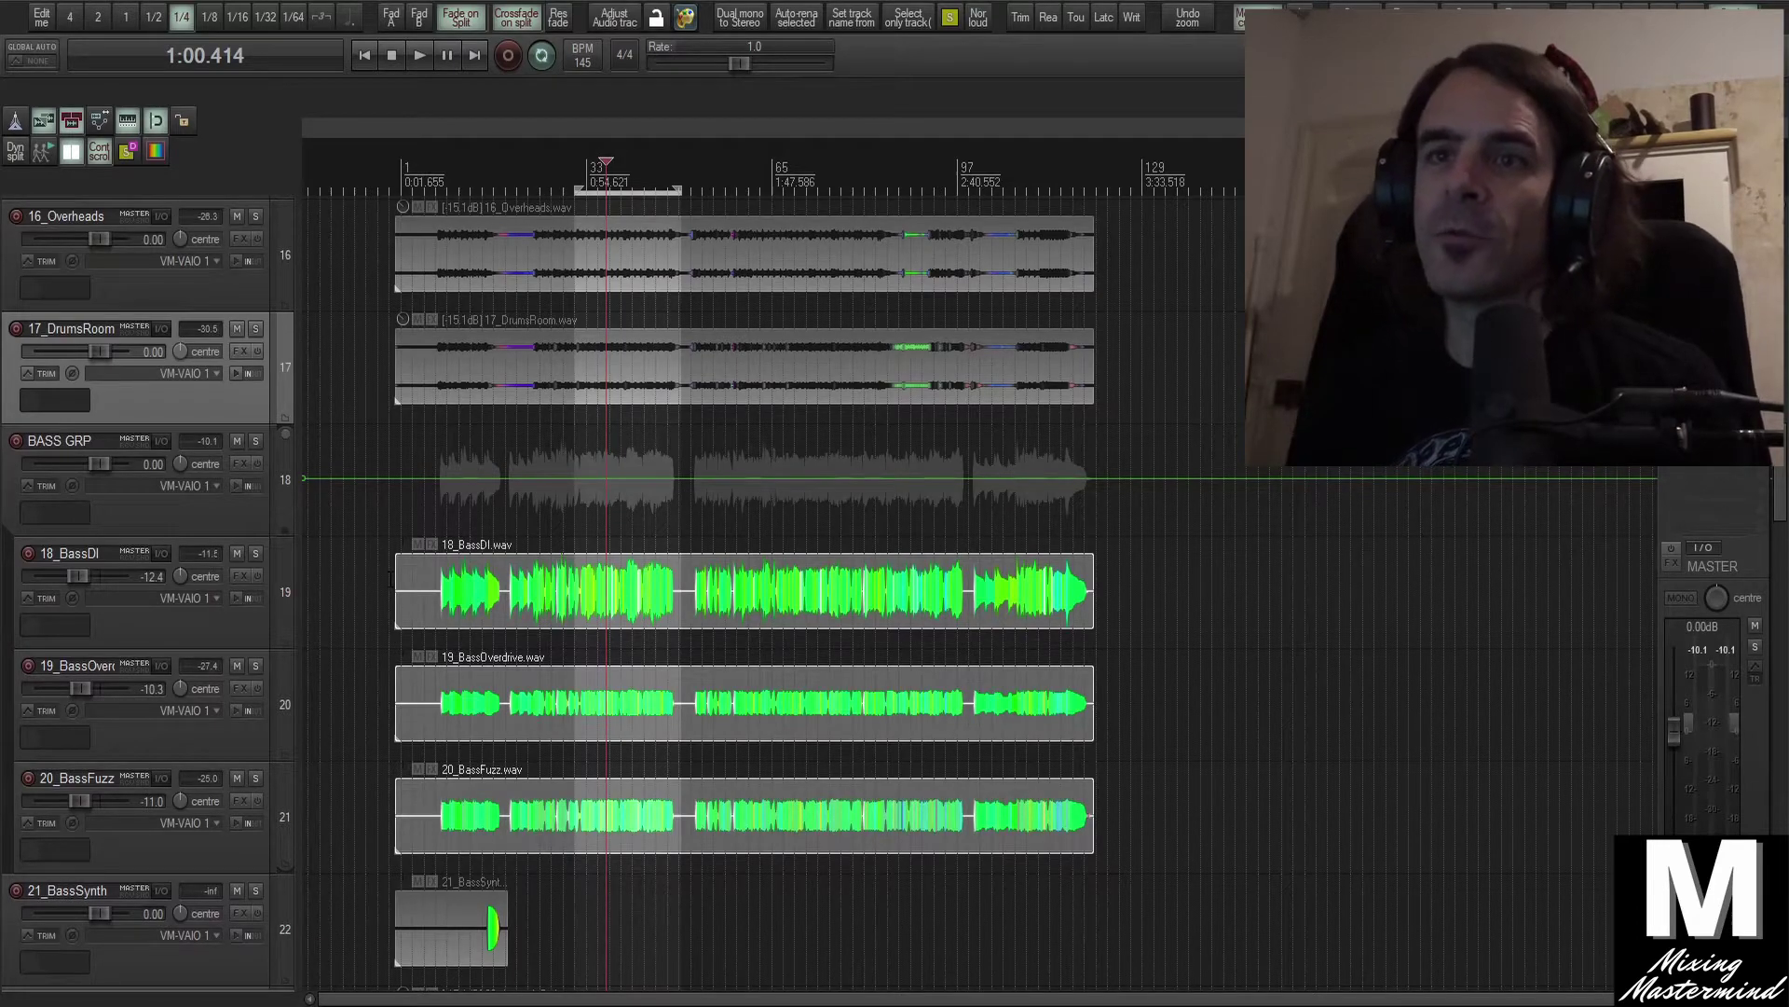
Insert a new track above BASS GRP and name it BASS VCA
key(ctrl+t)
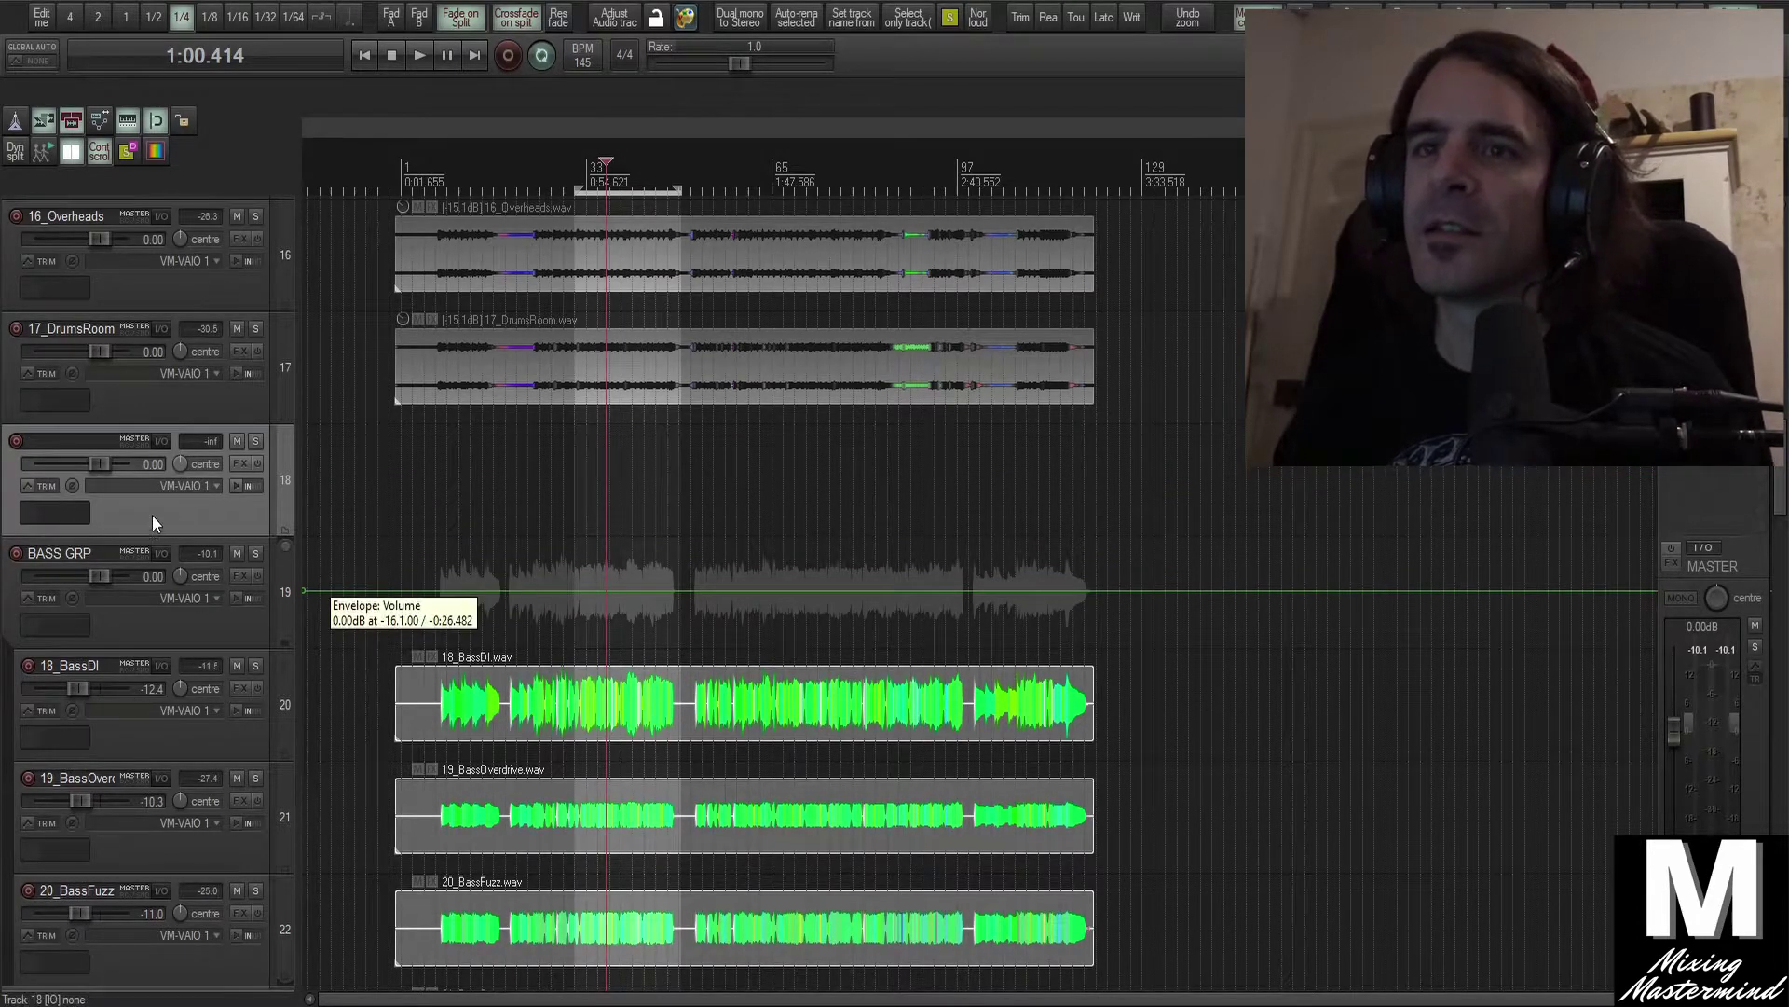
double_click(81, 442)
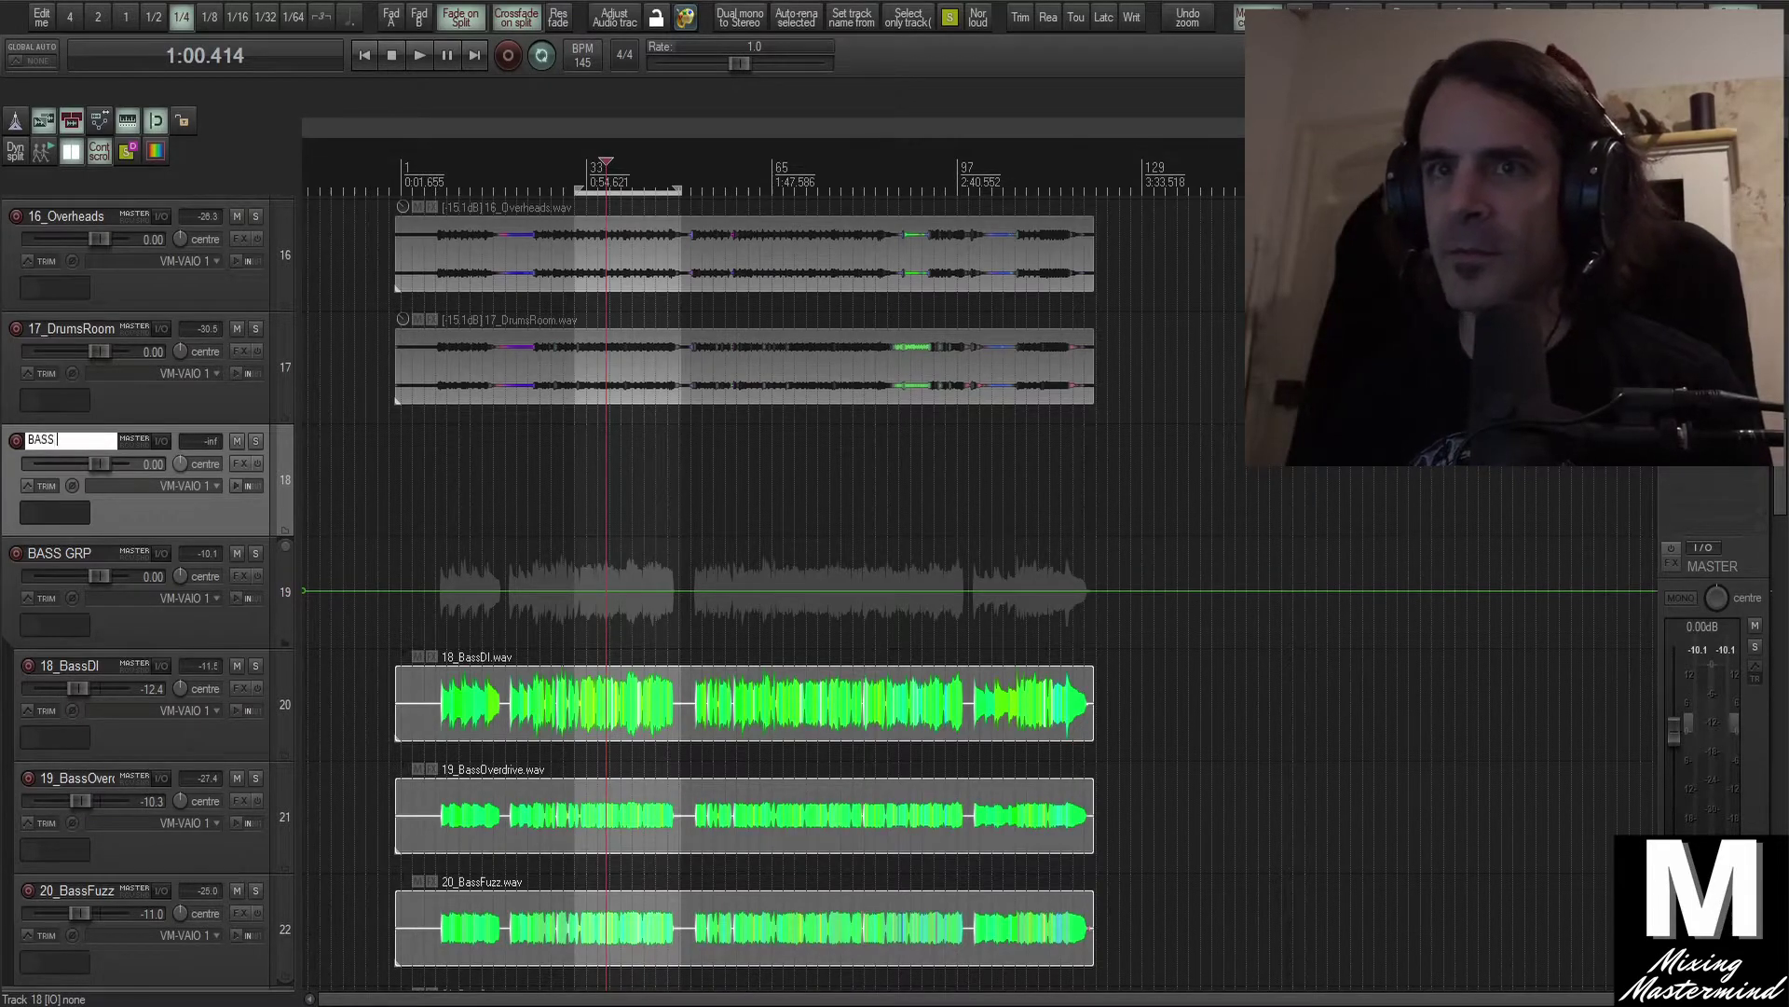
text(BASS VCA)
key(Return)
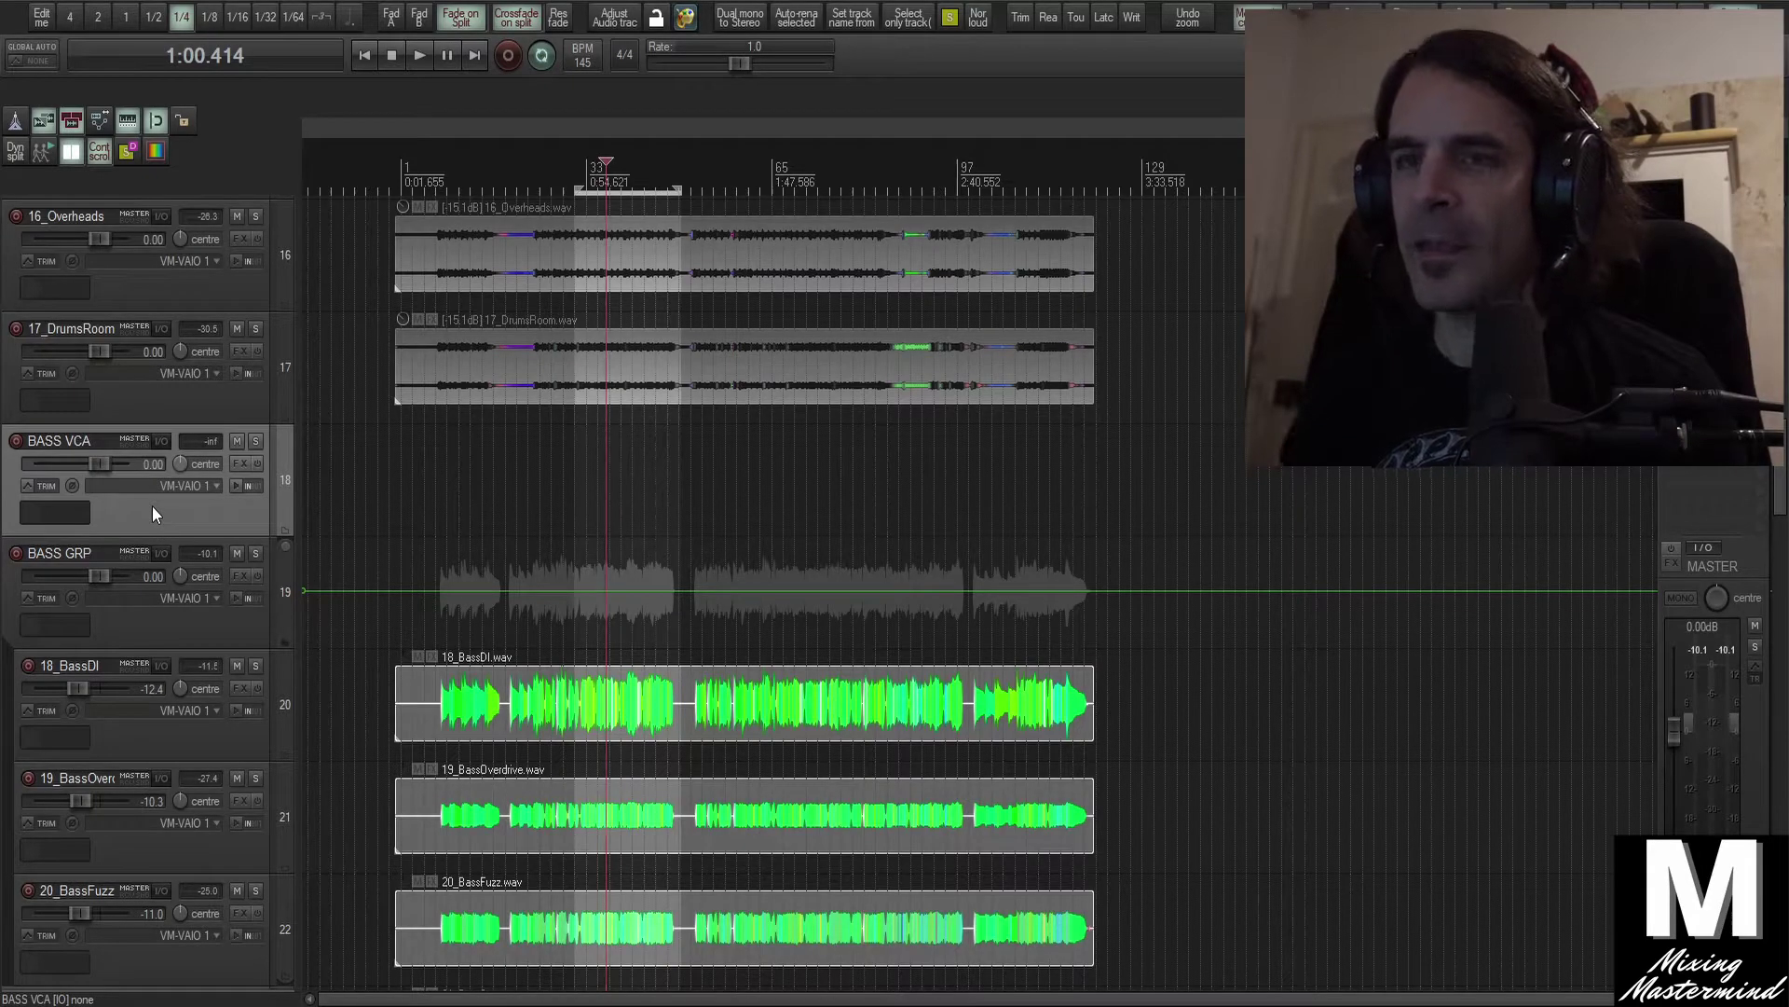
scroll(218, 522, down, 1)
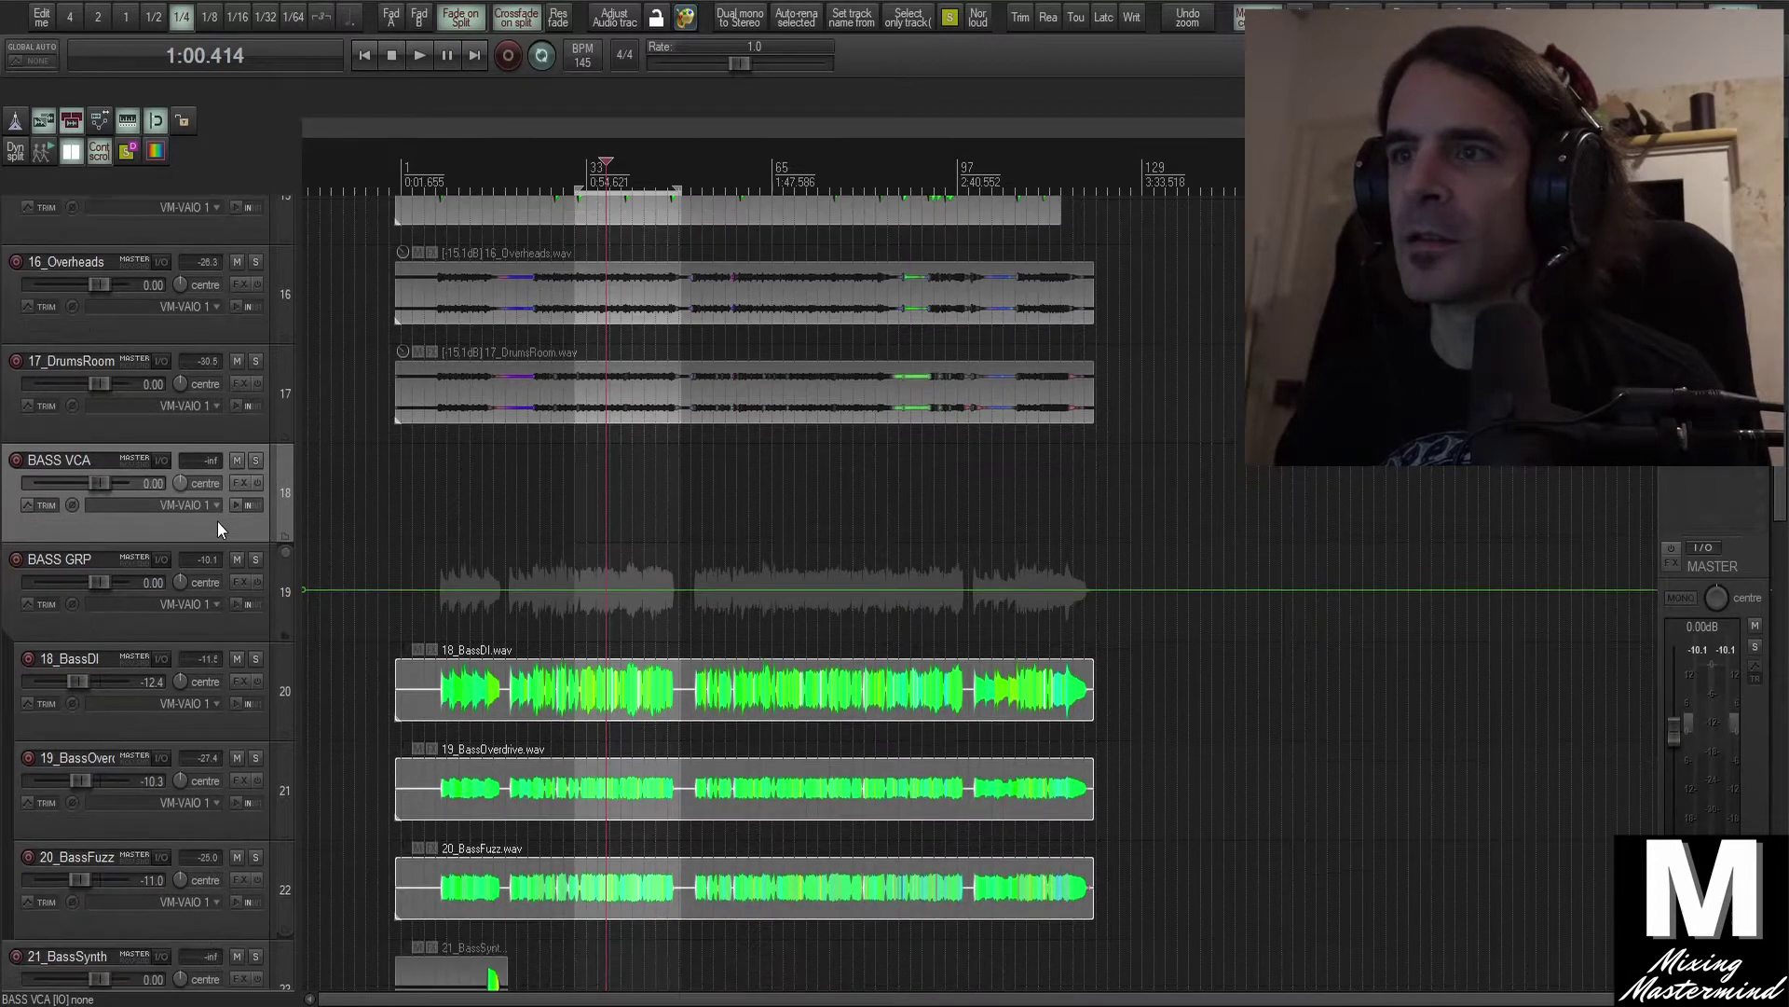
Open the grouping parameters for the BASS VCA track and set it as VCA Lead in Group 1
key(shift+g)
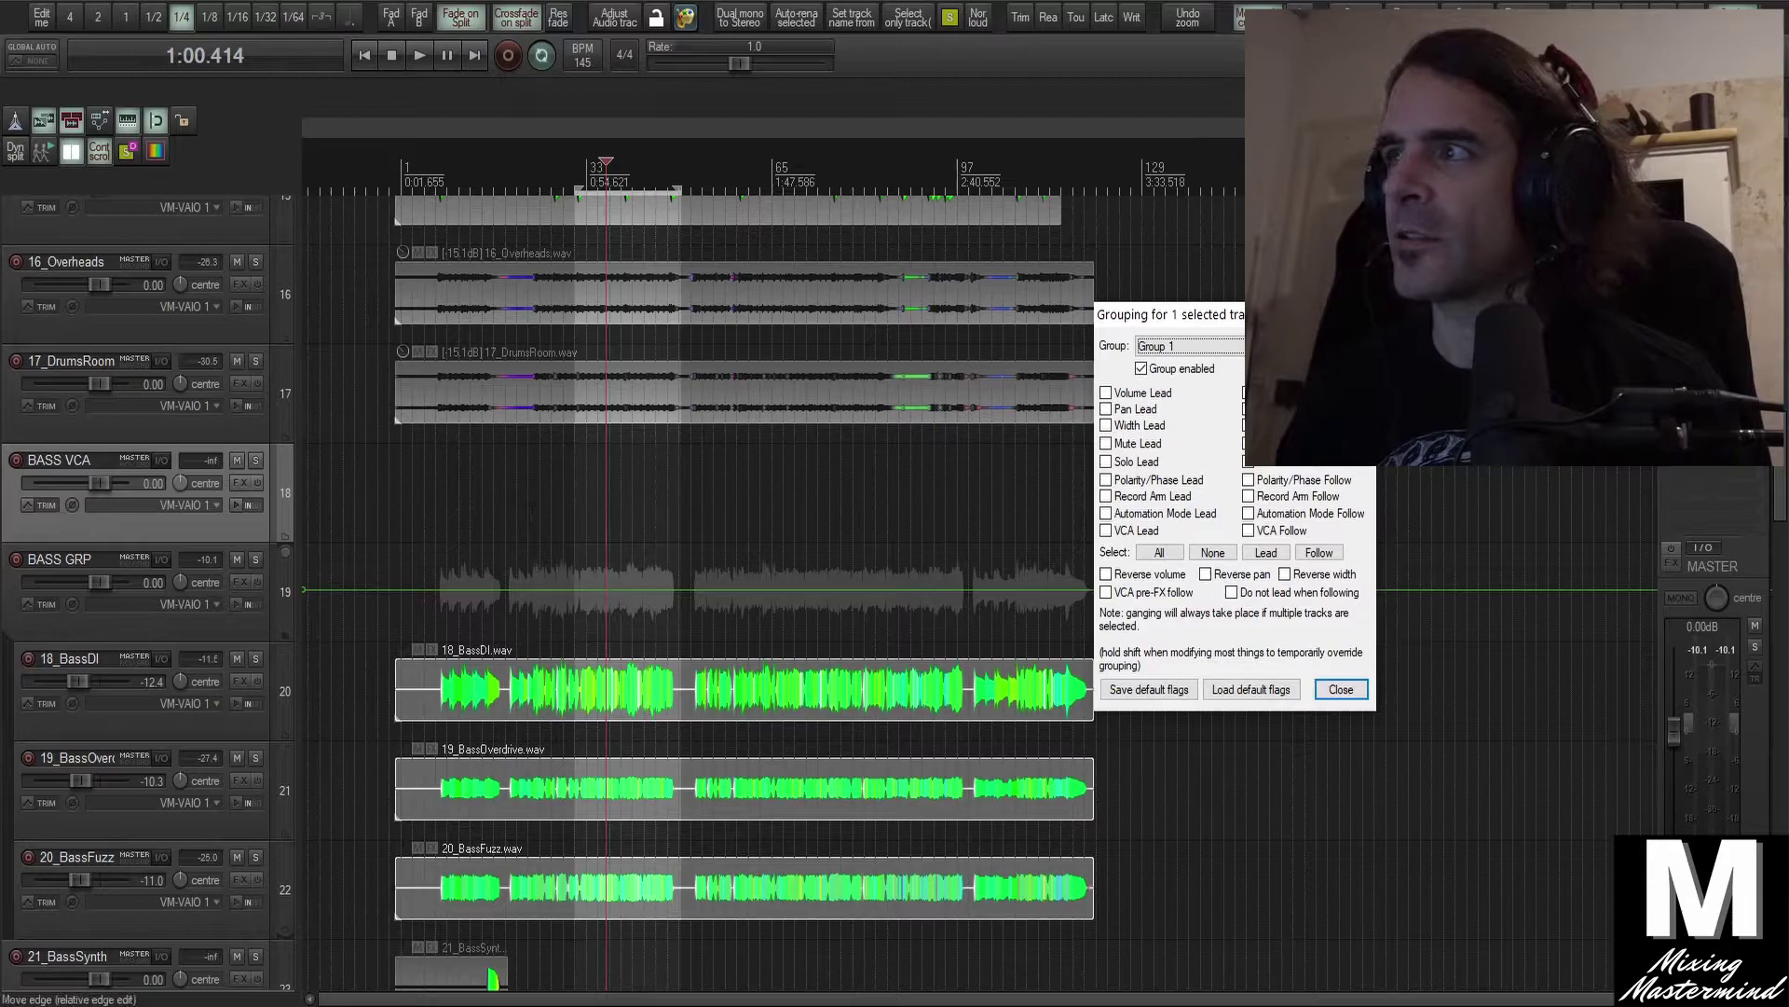
drag(1272, 316, 1018, 125)
right_click(173, 524)
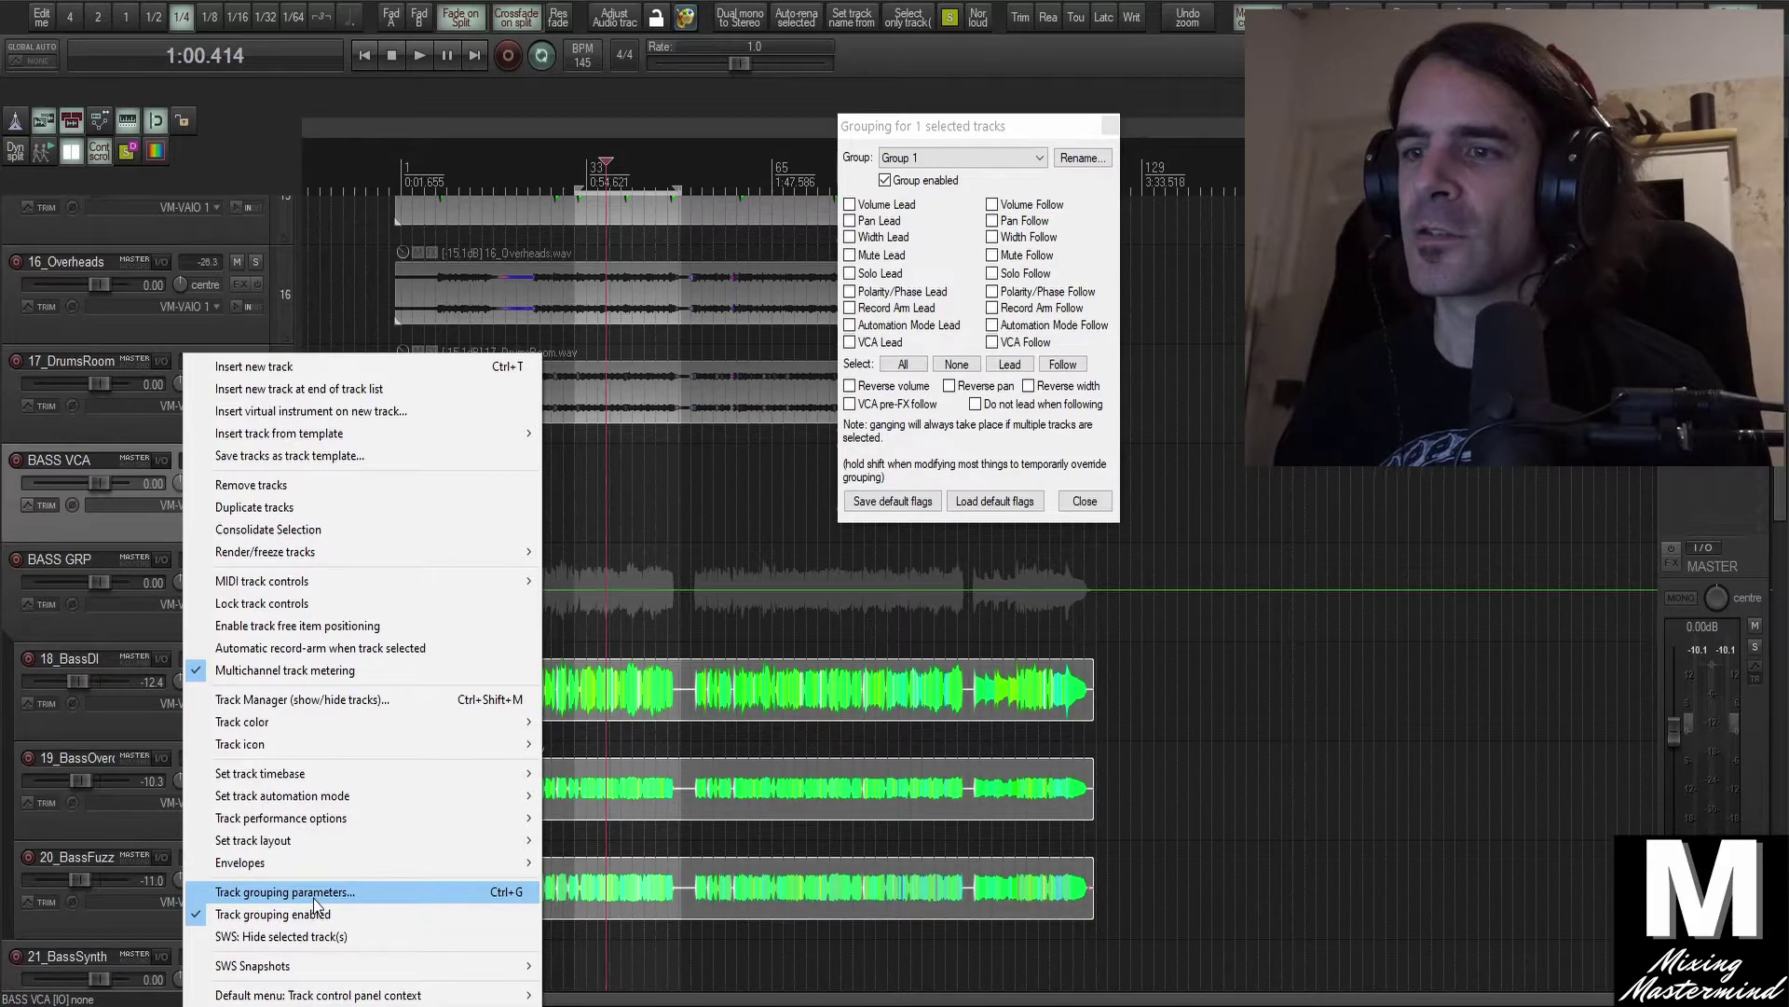
click(117, 520)
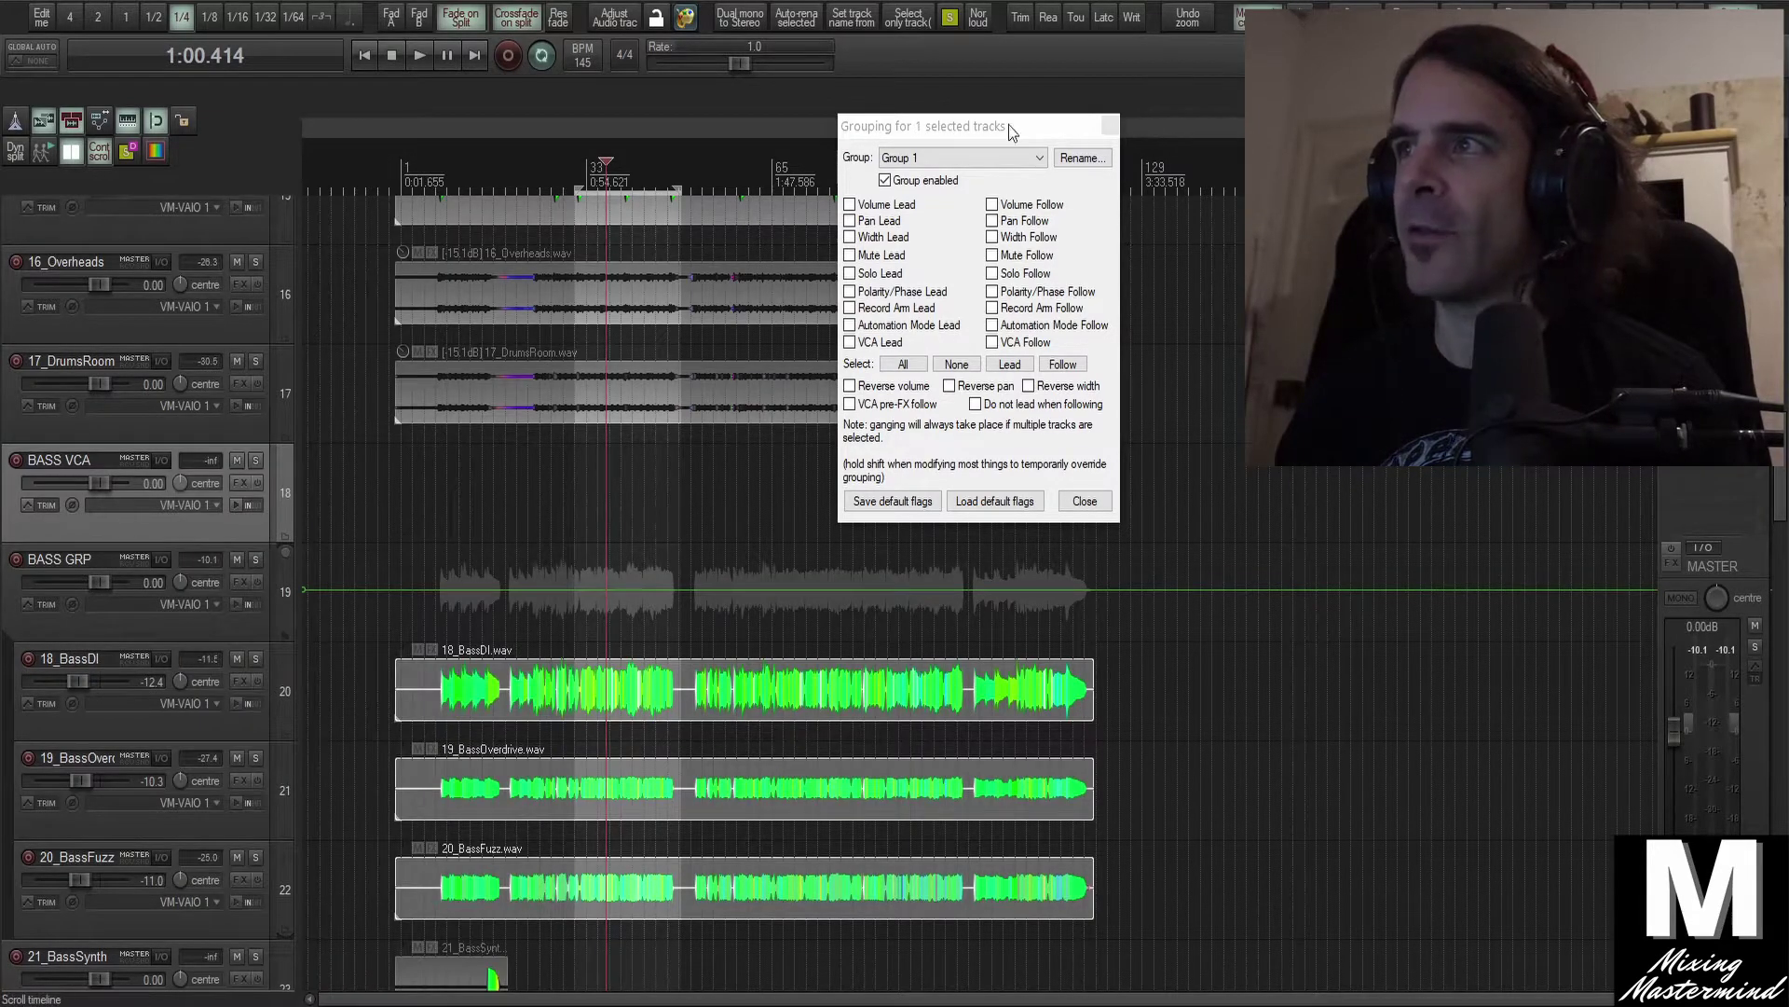
drag(1011, 131, 948, 133)
click(183, 527)
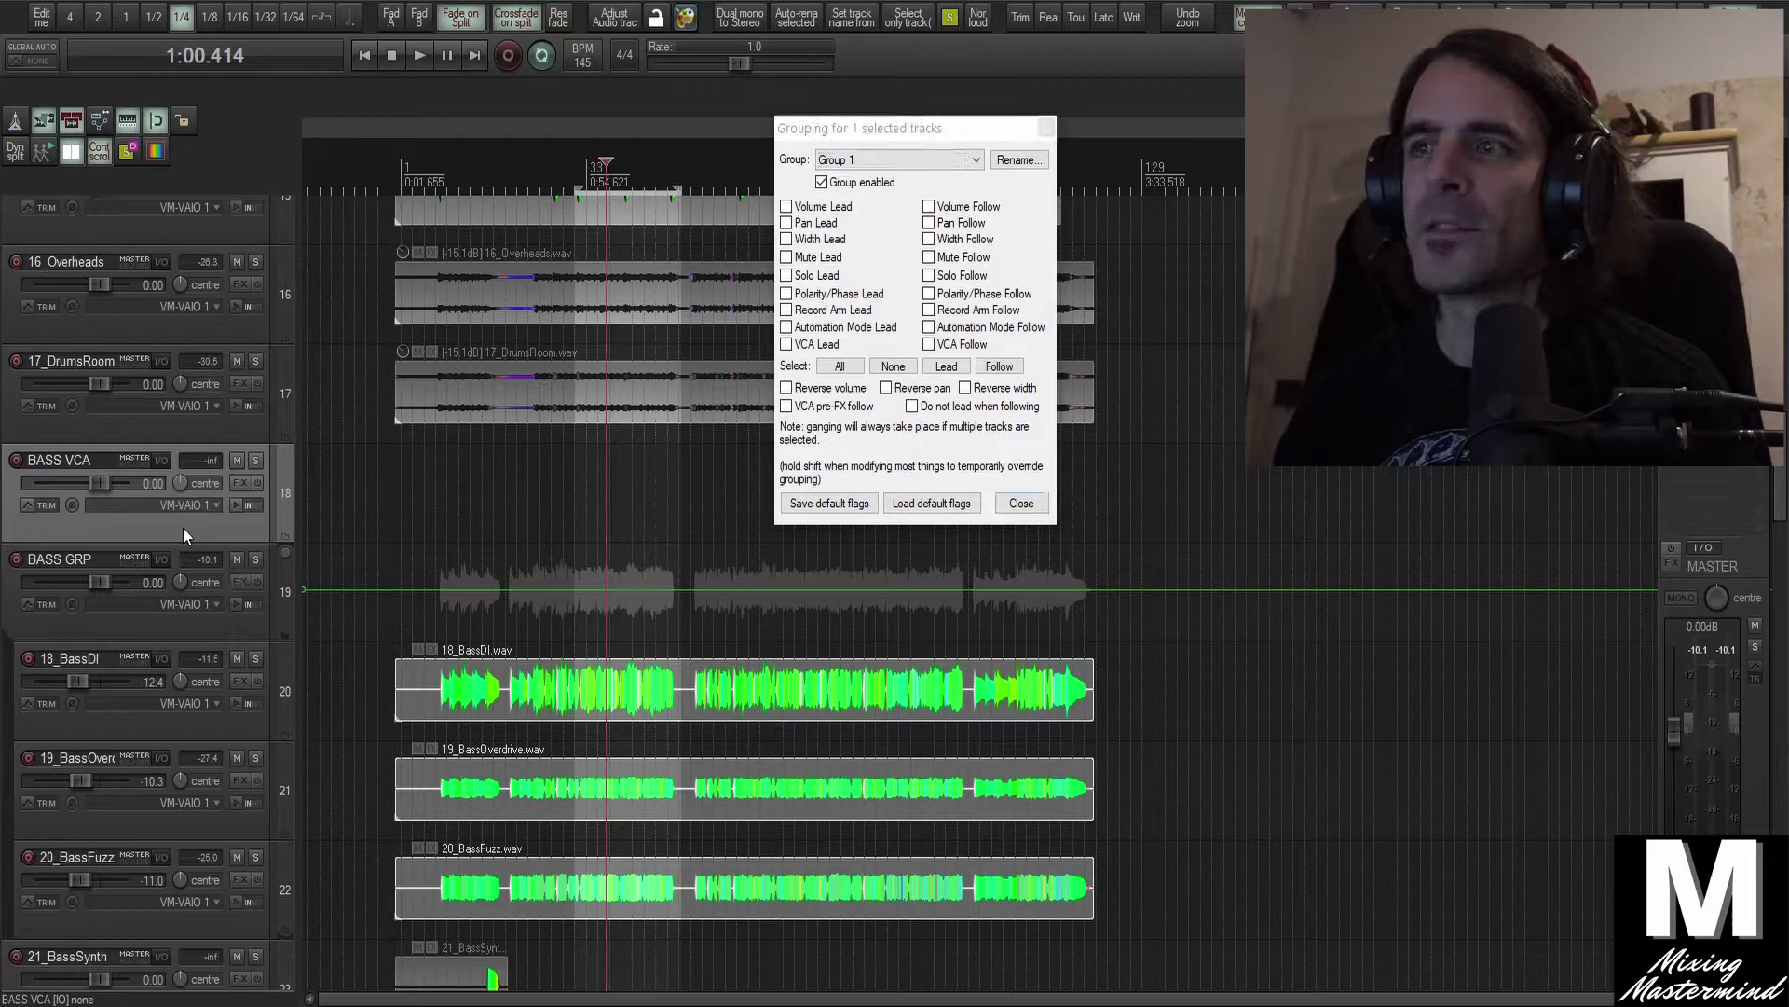
click(786, 344)
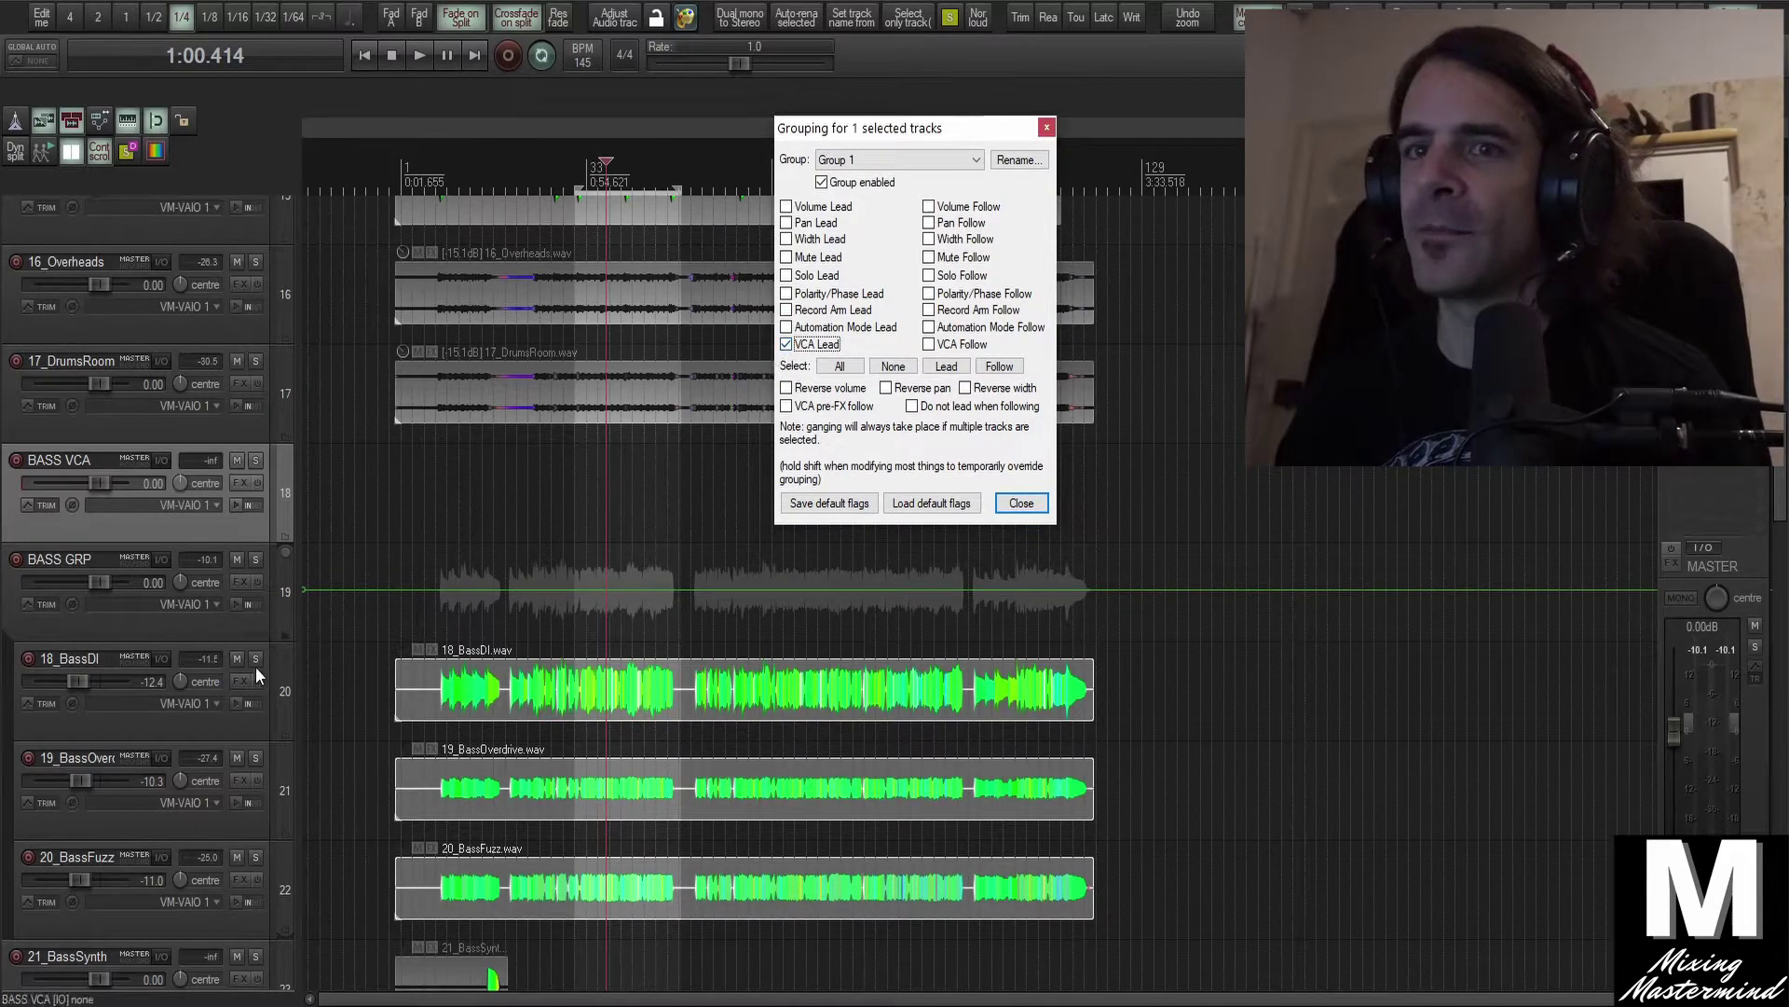
Set the 18_BassDI, 19_BassOverdrive and 20_BassFuzz tracks as VCA Follow in Group 1 and close the grouping window
click(220, 724)
shift+click(233, 921)
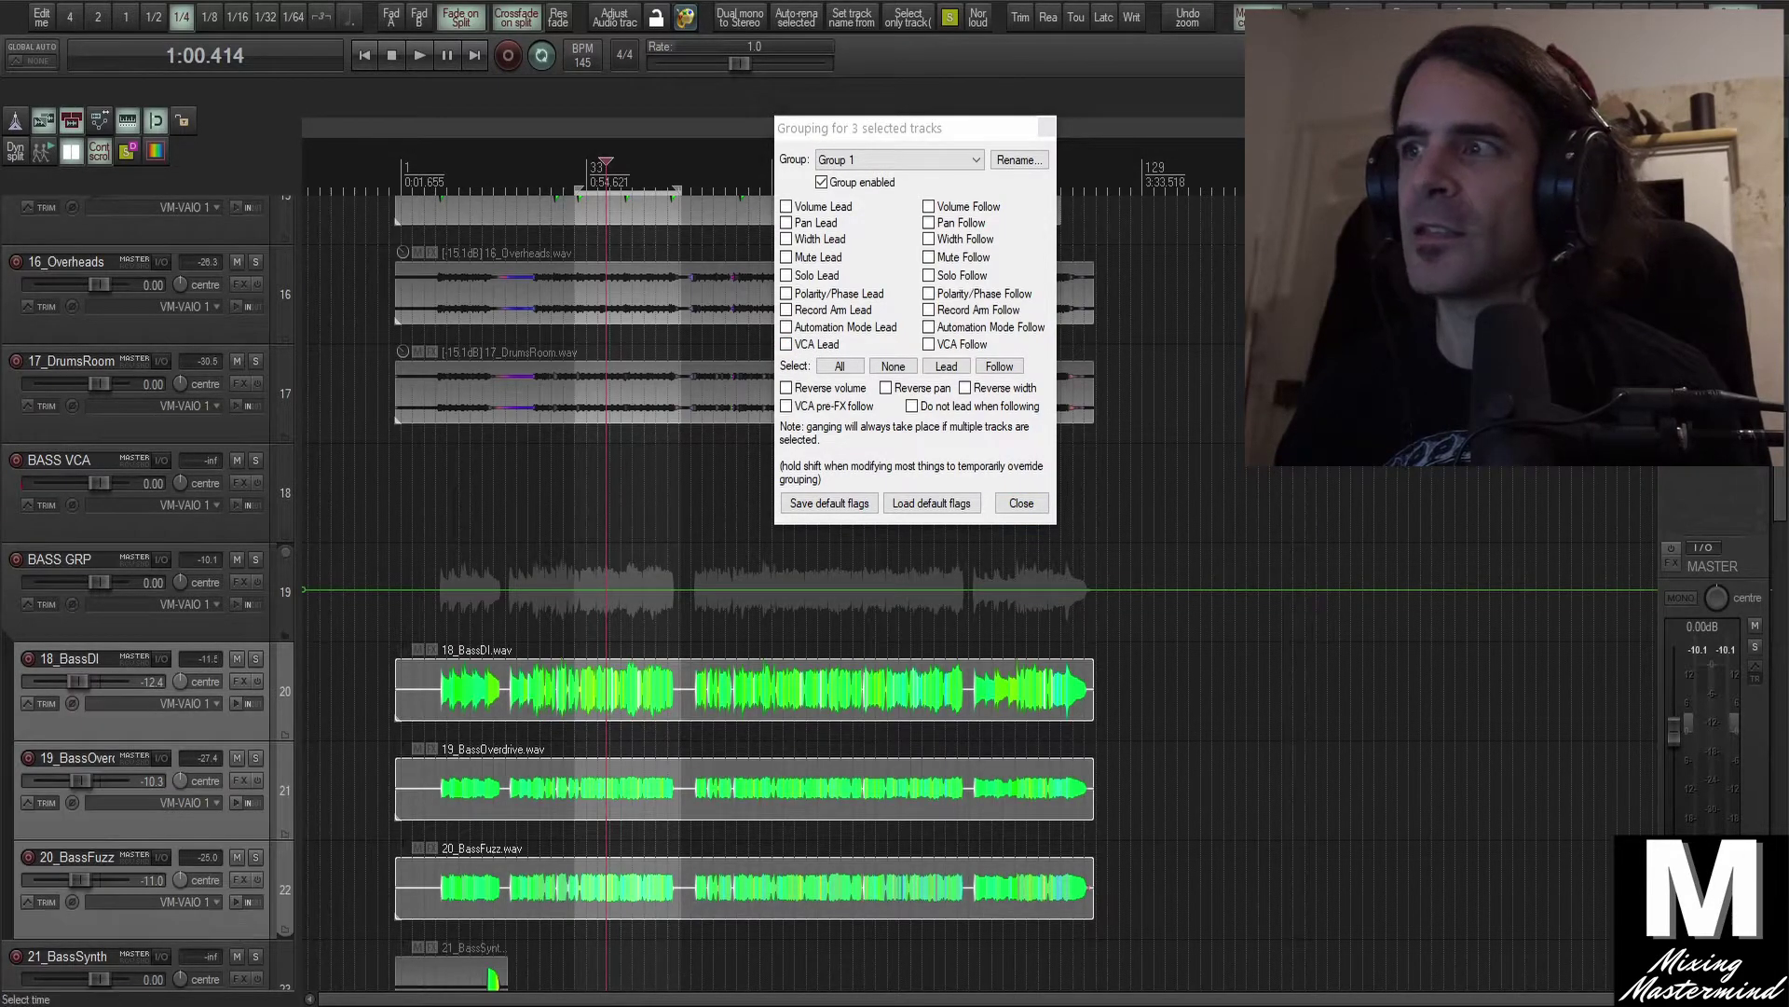
click(943, 347)
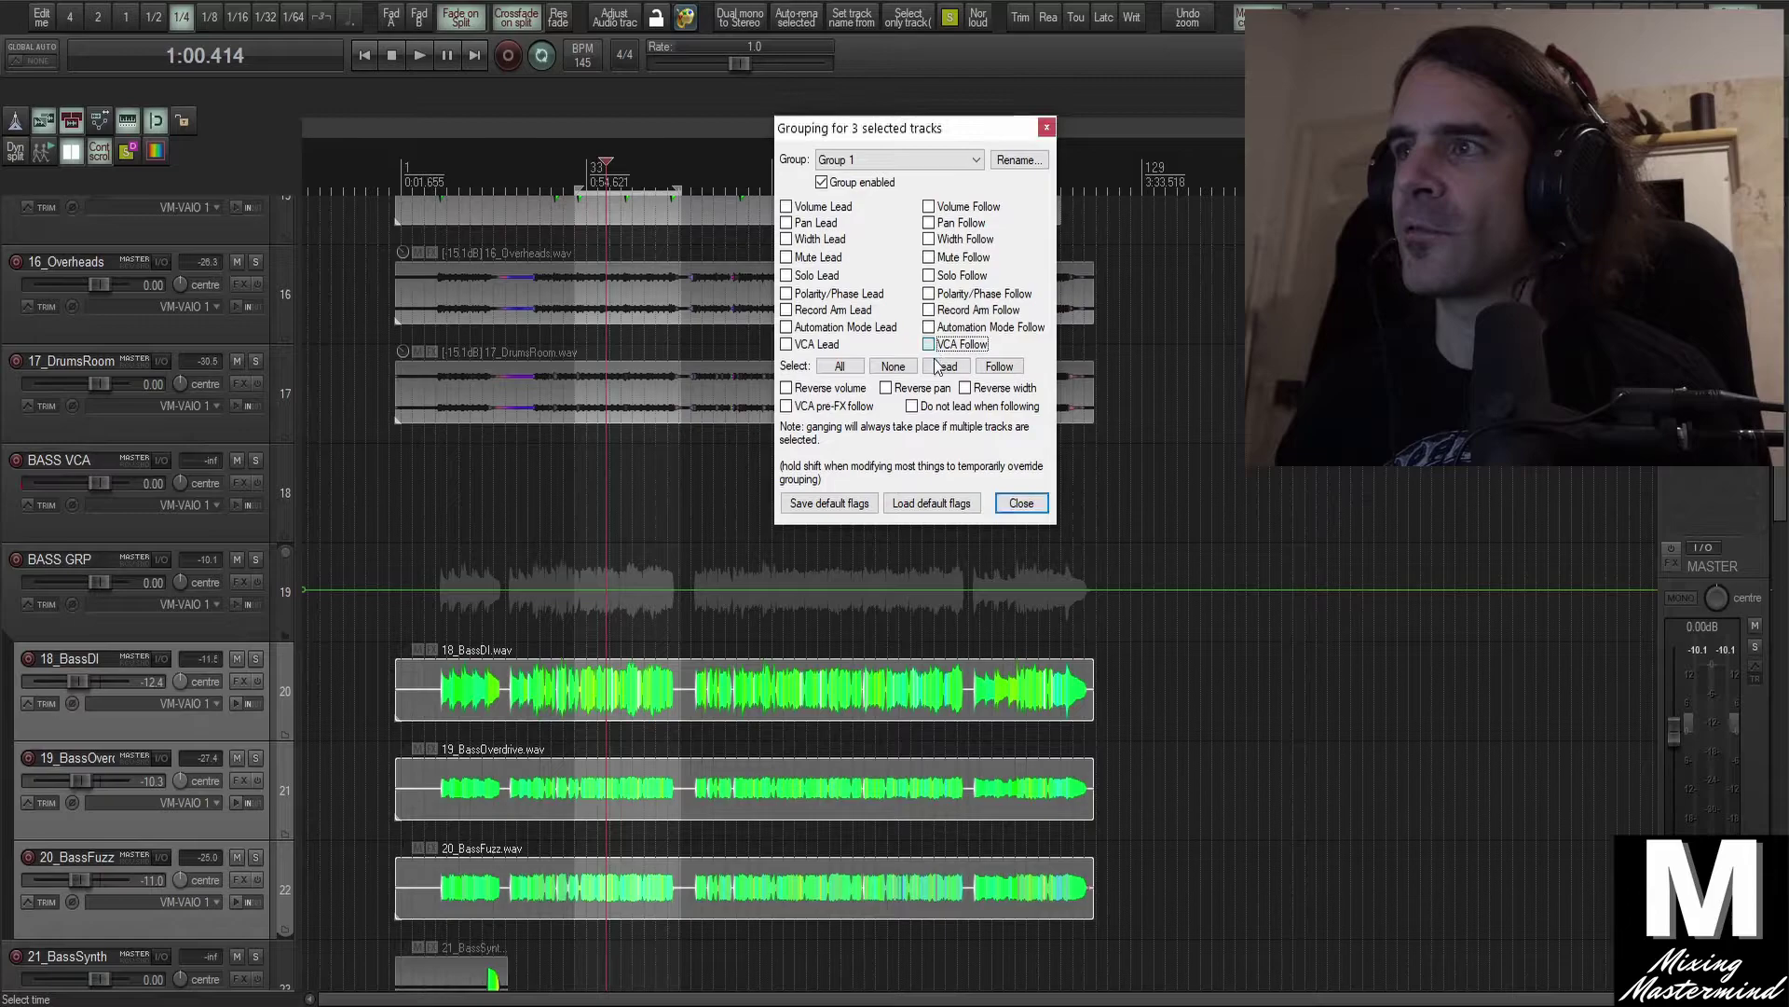
click(1023, 504)
Show the BASS VCA volume envelope and lower it within the time selection while auditioning BASS GRP in solo
click(216, 538)
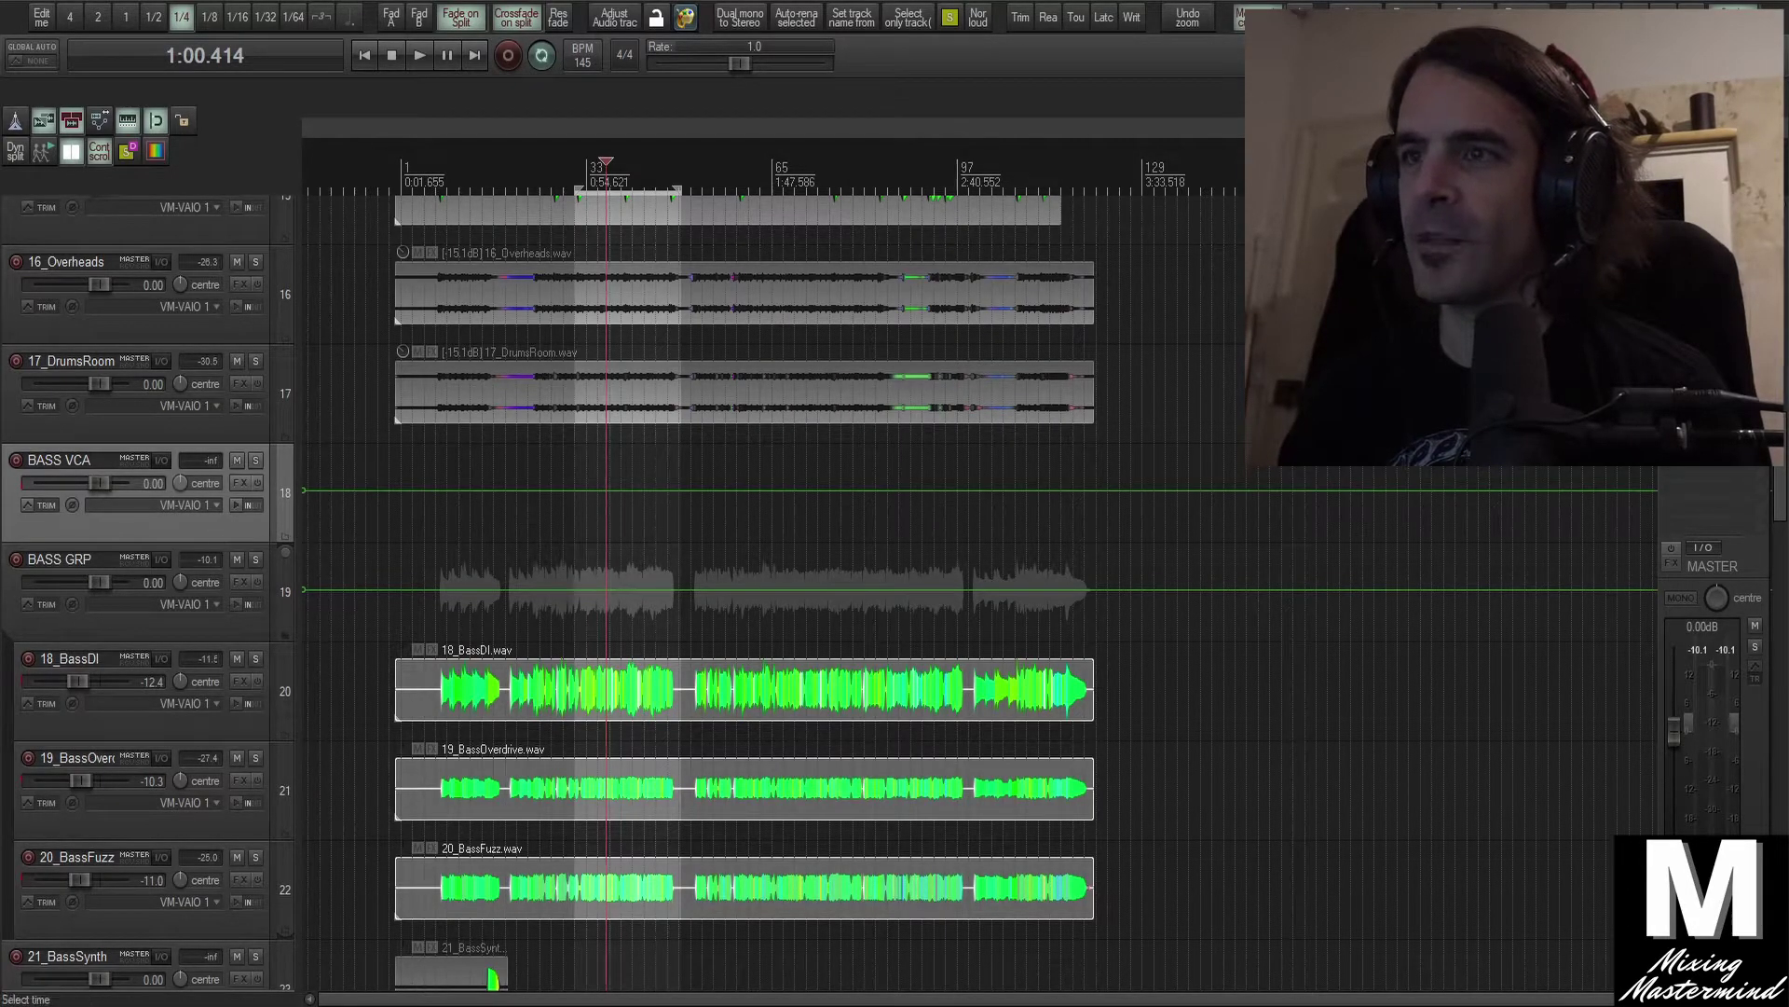
key(space)
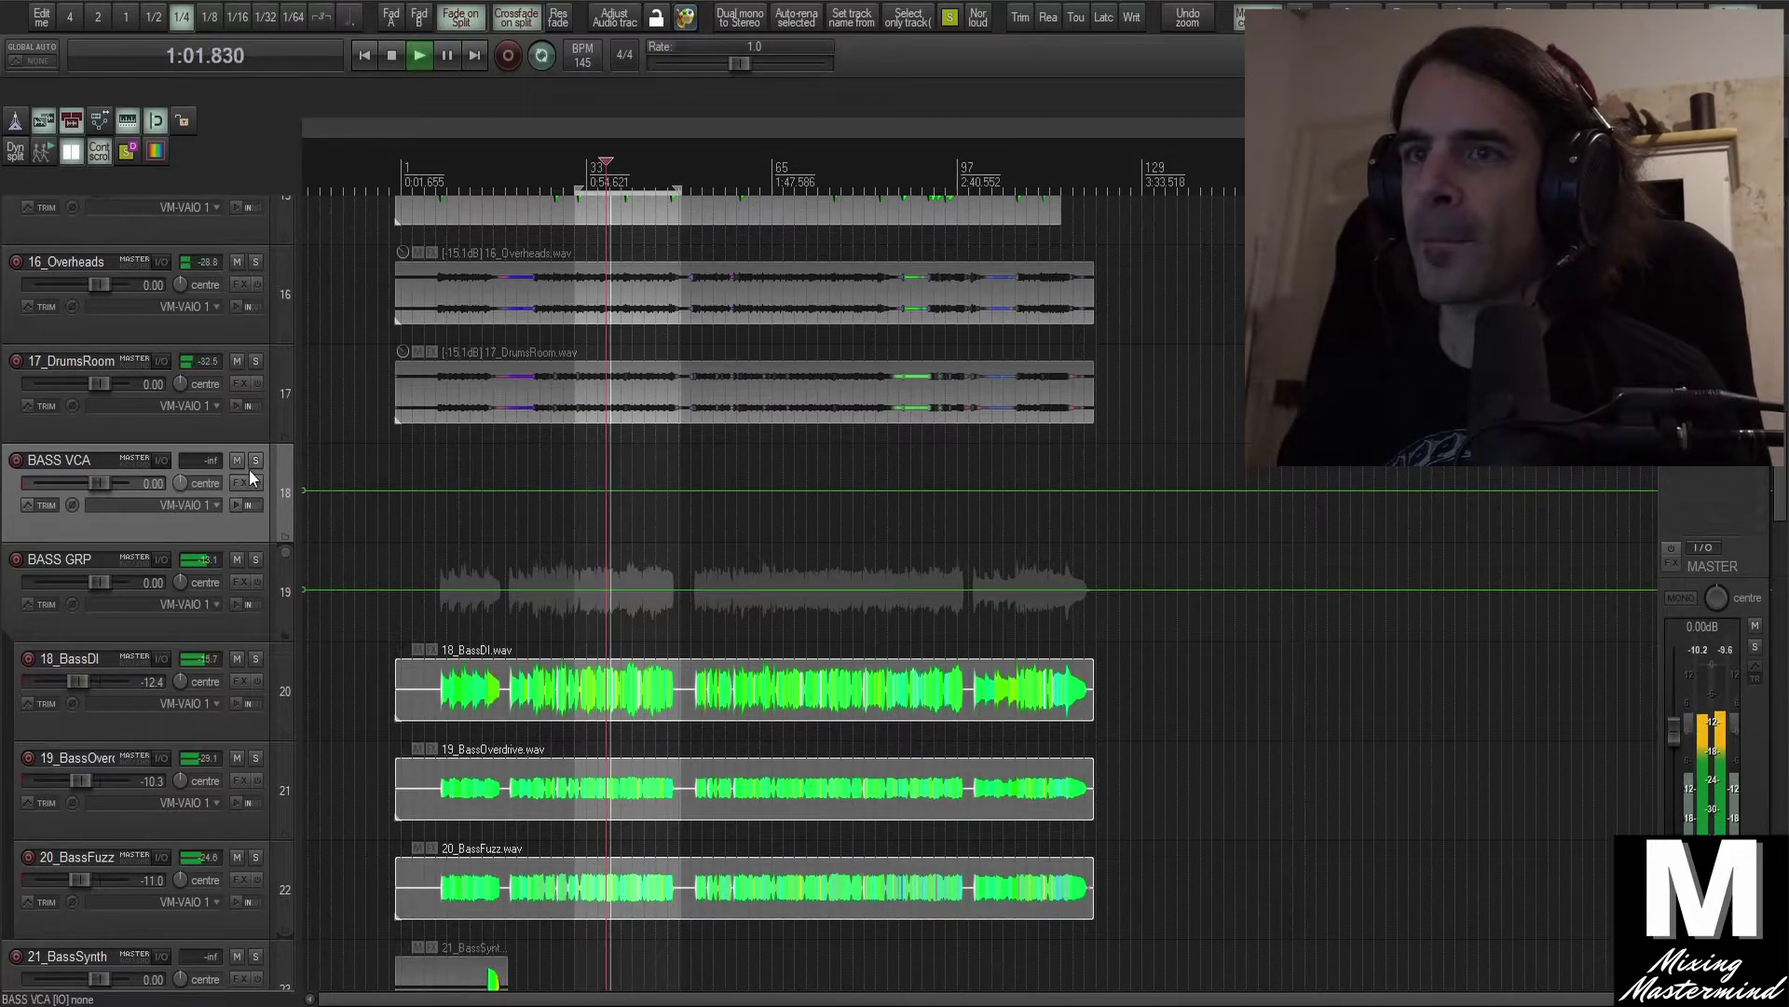
click(254, 559)
drag(639, 491, 634, 597)
key(space)
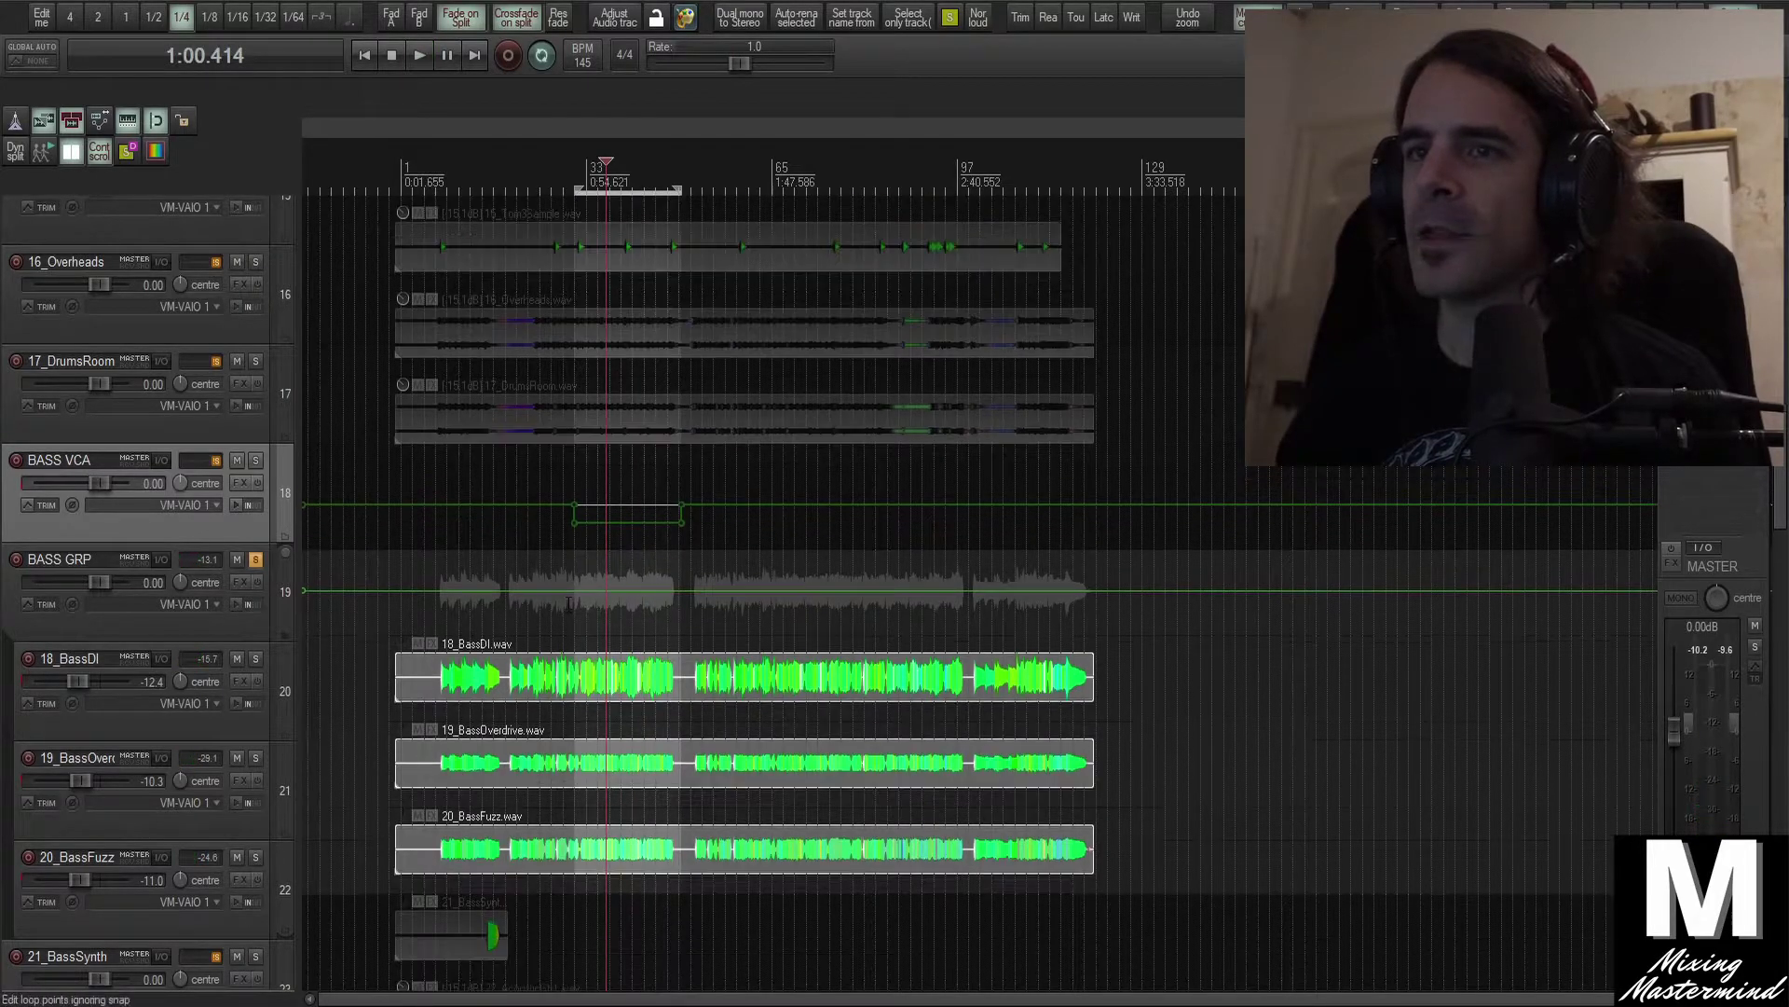
scroll(569, 604, up, 1)
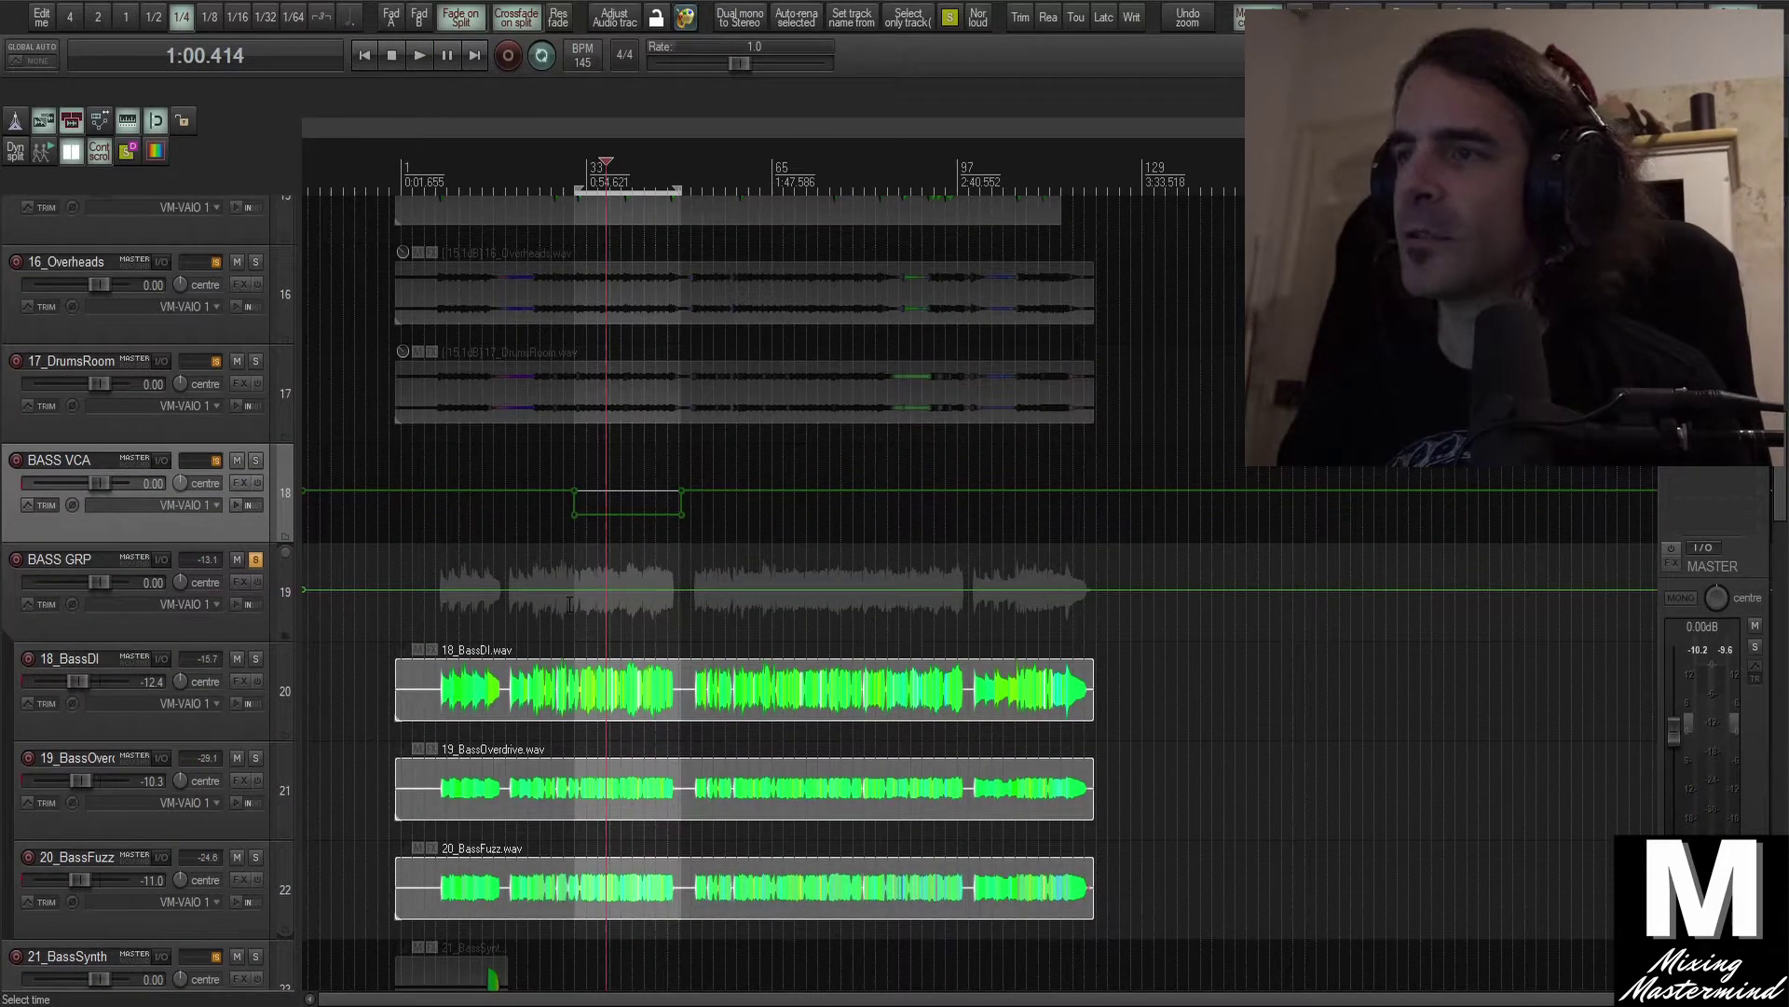
click(259, 557)
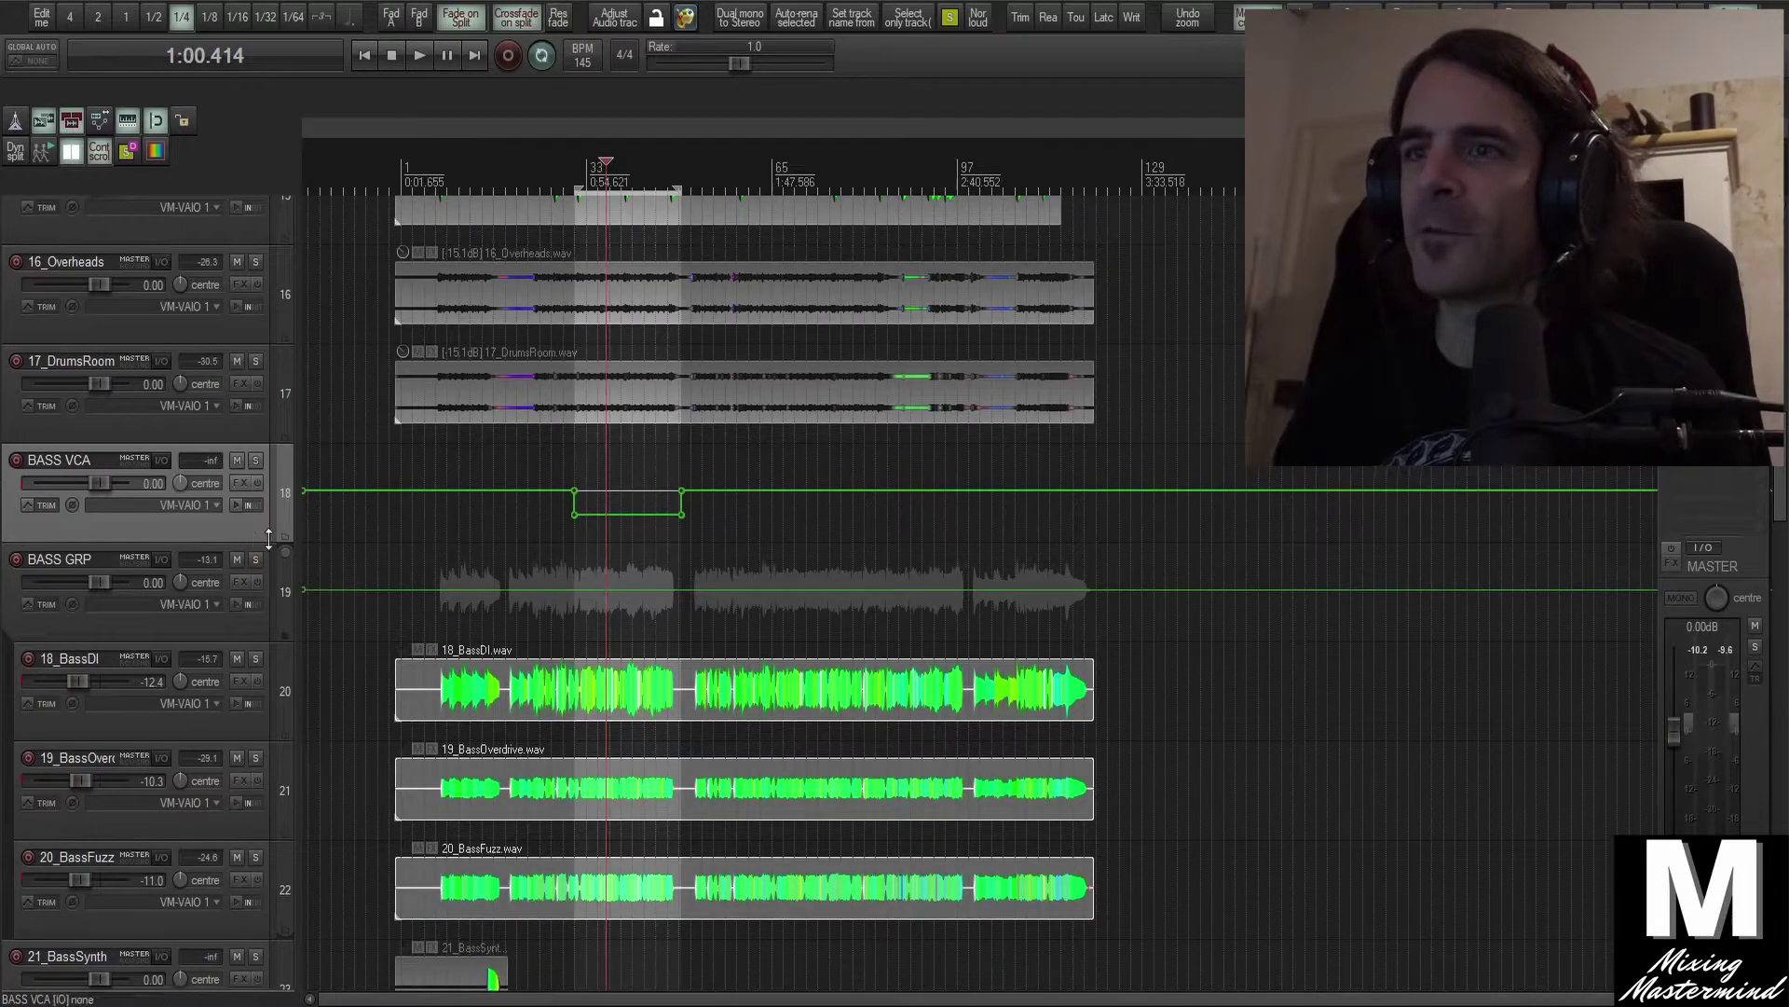
Select the 16_Overheads and 17_DrumsRoom tracks with their items, and the 13_Tom2Sample, 14_Tom3 and 15_Tom3Sample items
scroll(486, 601, down, 1)
scroll(486, 601, up, 1)
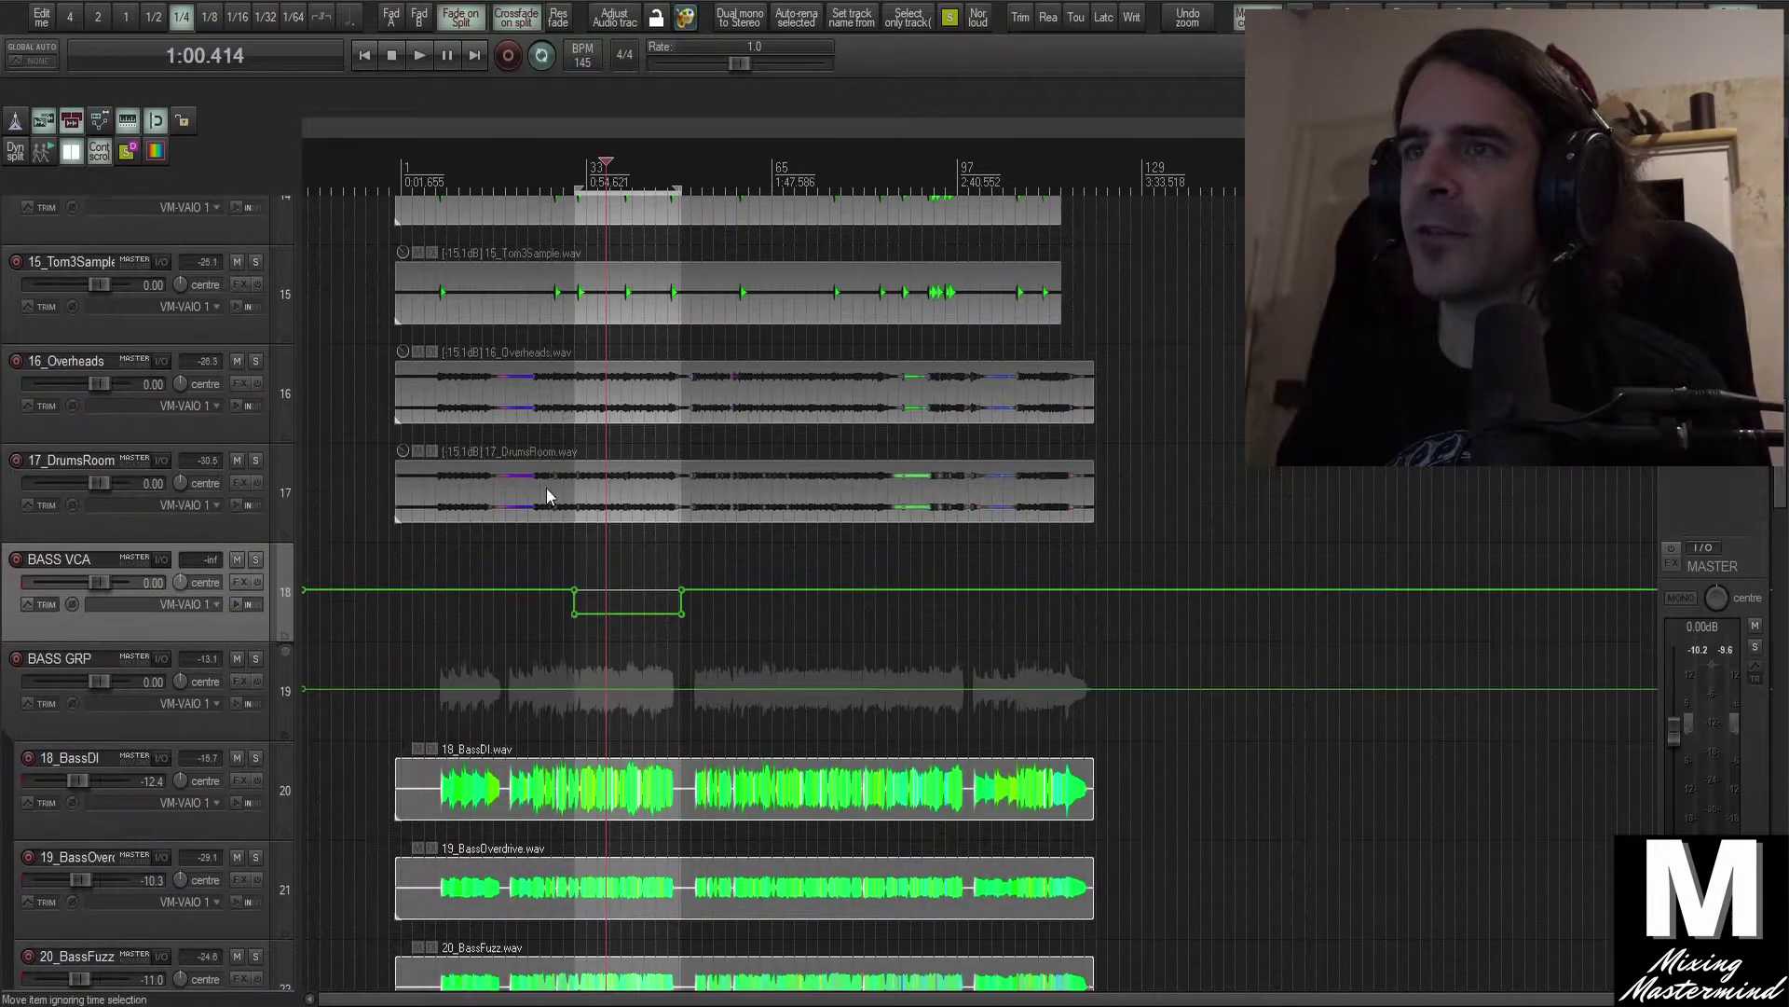
click(233, 429)
shift+click(233, 481)
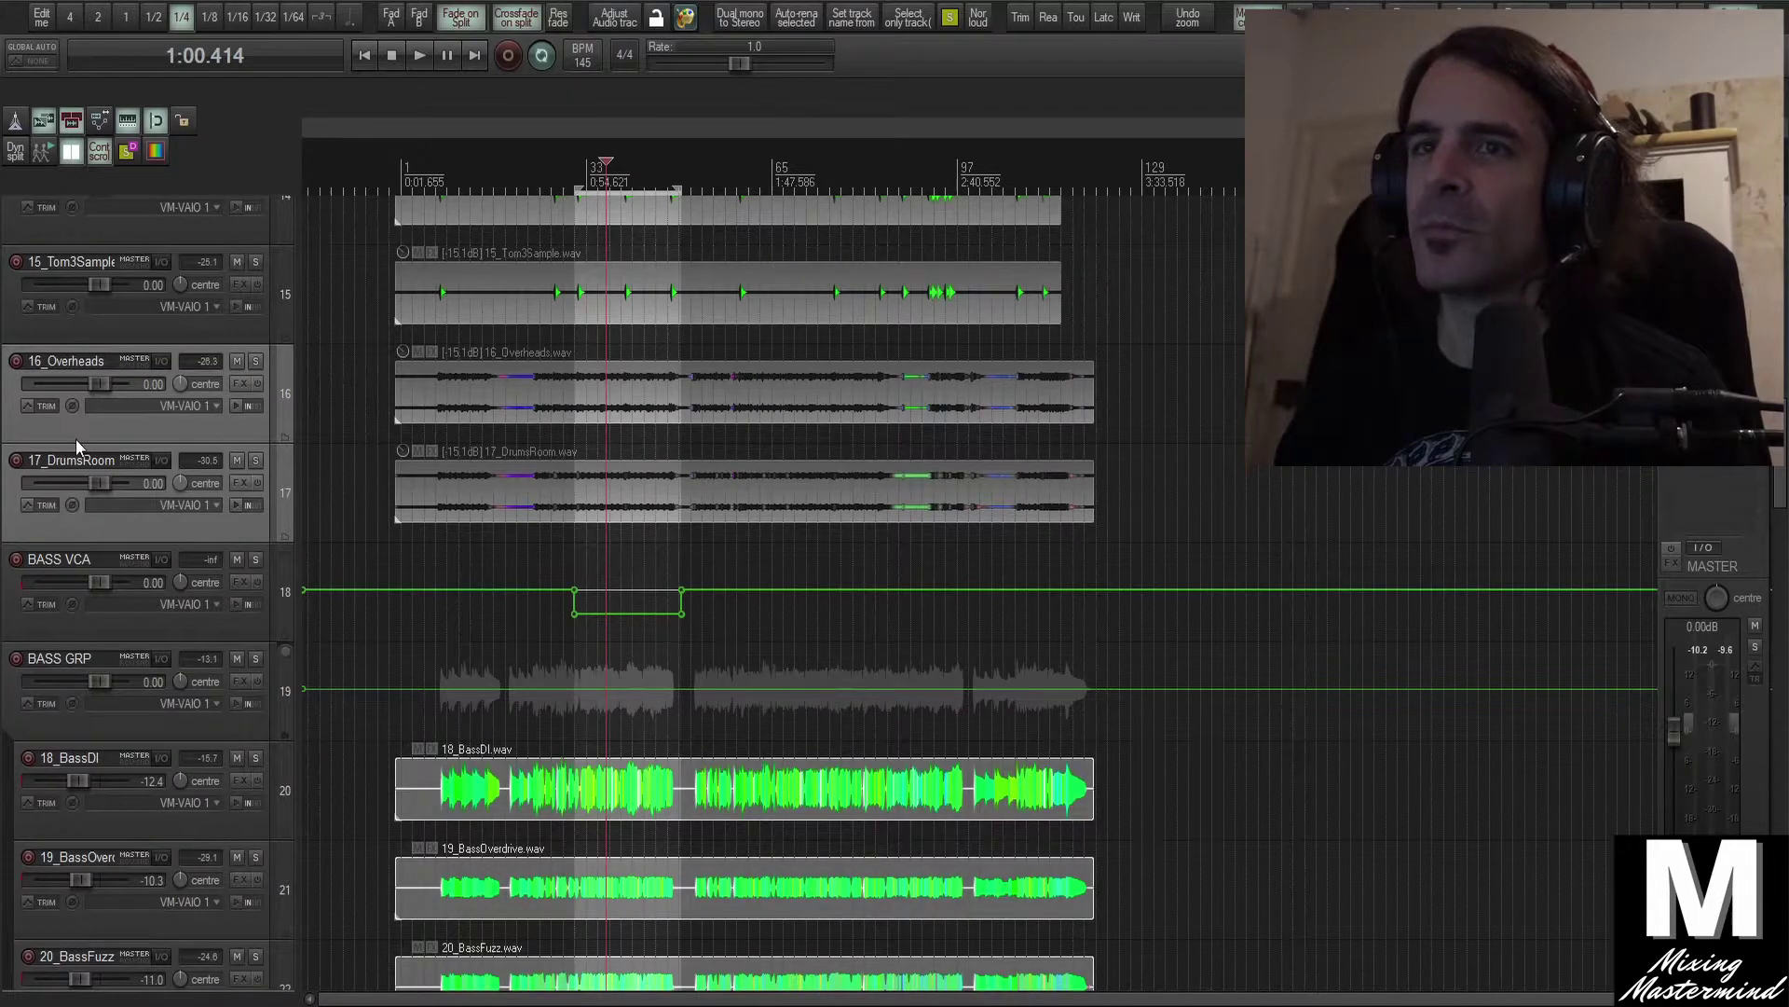
drag(534, 397, 512, 499)
scroll(512, 500, up, 2)
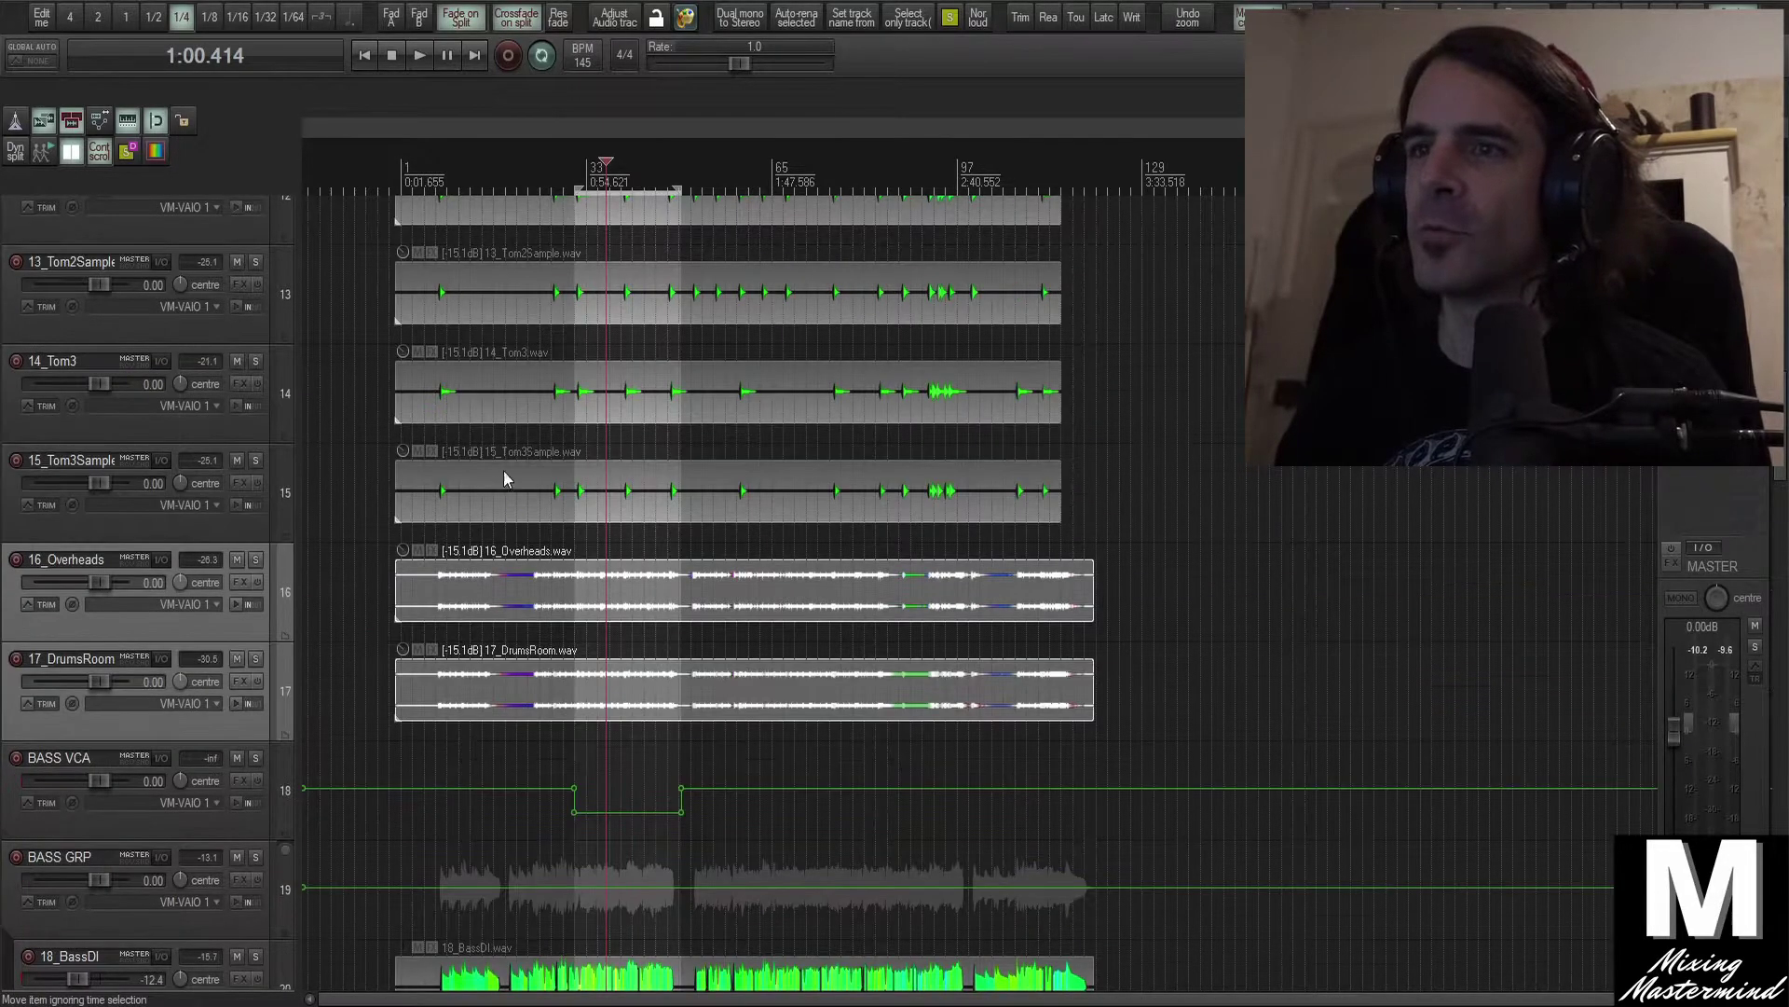
drag(555, 289, 519, 494)
scroll(727, 593, down, 1)
scroll(415, 591, up, 1)
scroll(415, 591, up, 2)
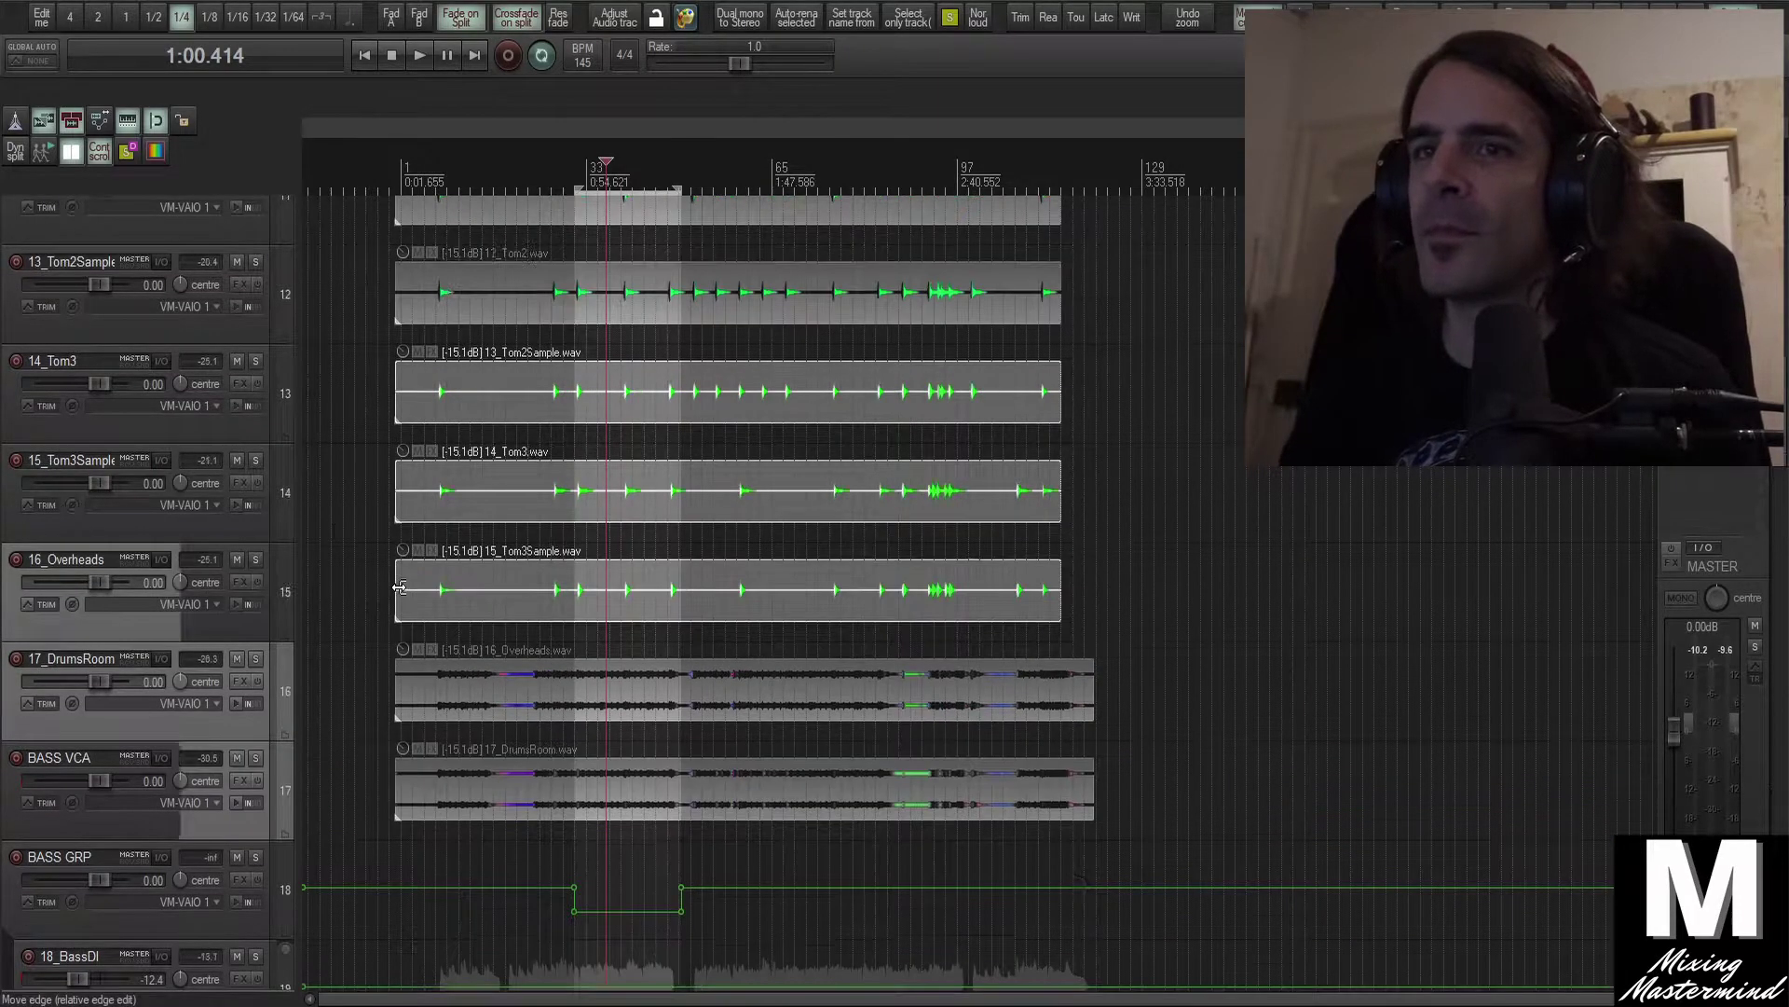
Insert a track above 04_SnareUp, make it the folder parent of the four snare tracks, and name it SNR GRP
scroll(398, 589, up, 3)
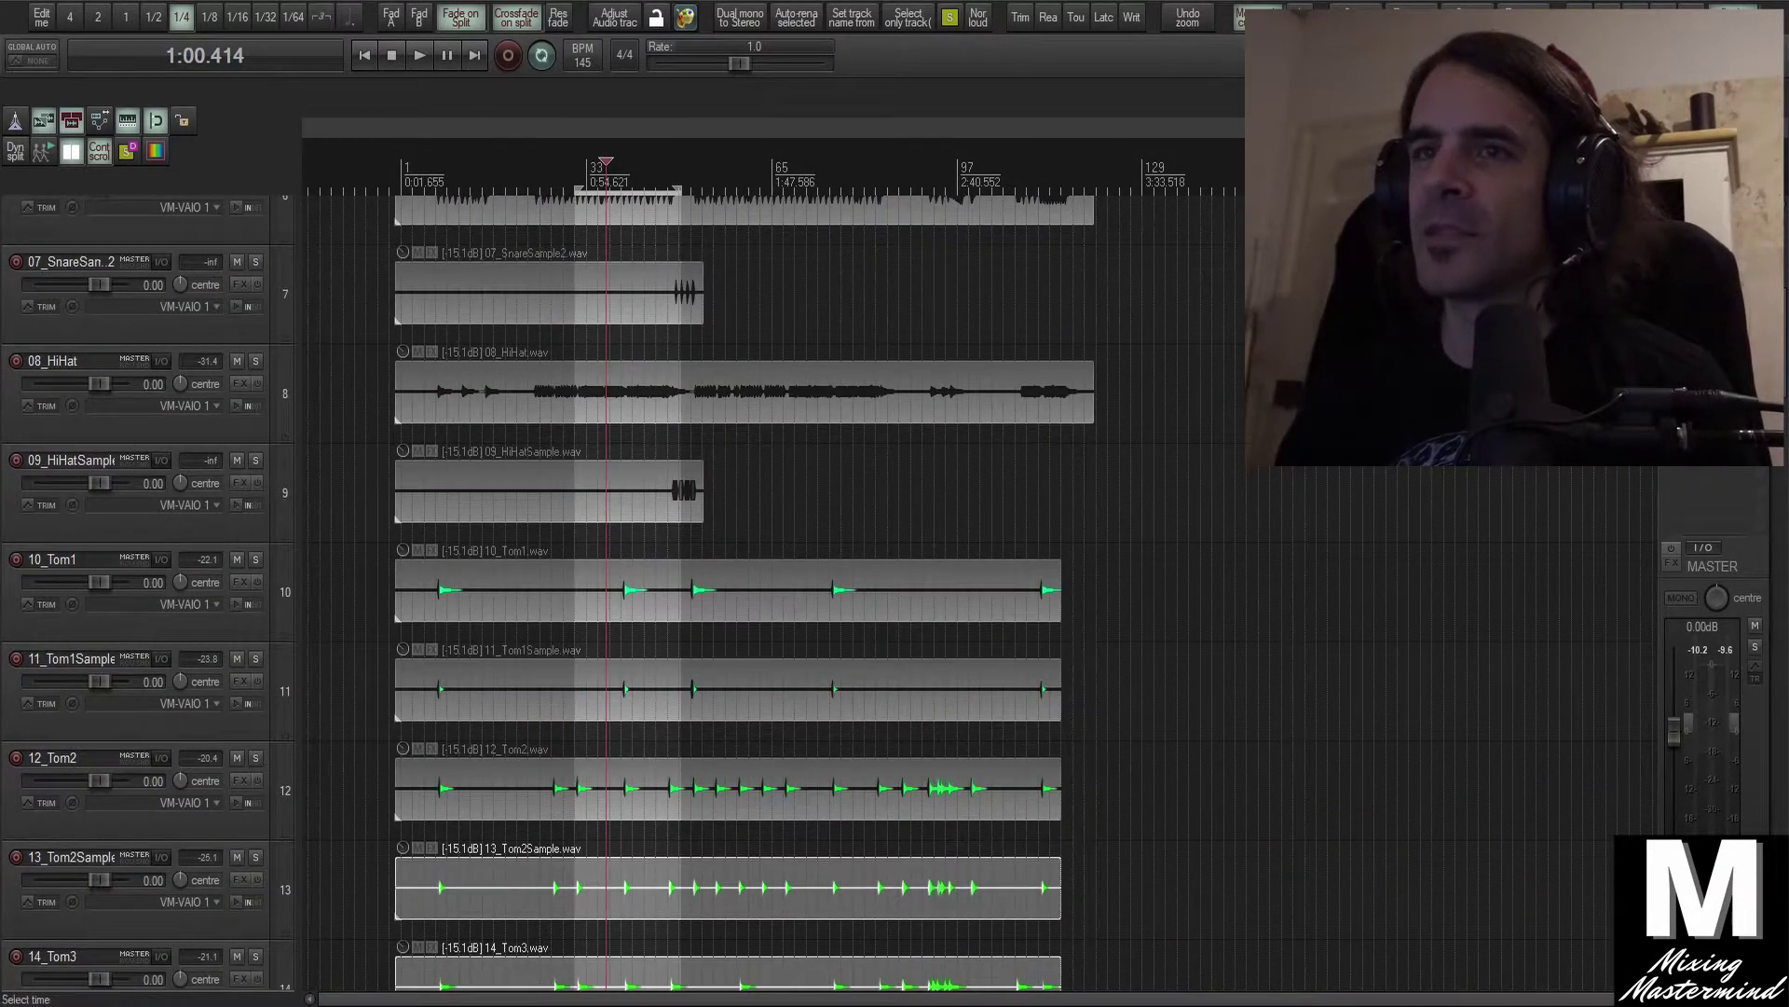
scroll(232, 541, up, 5)
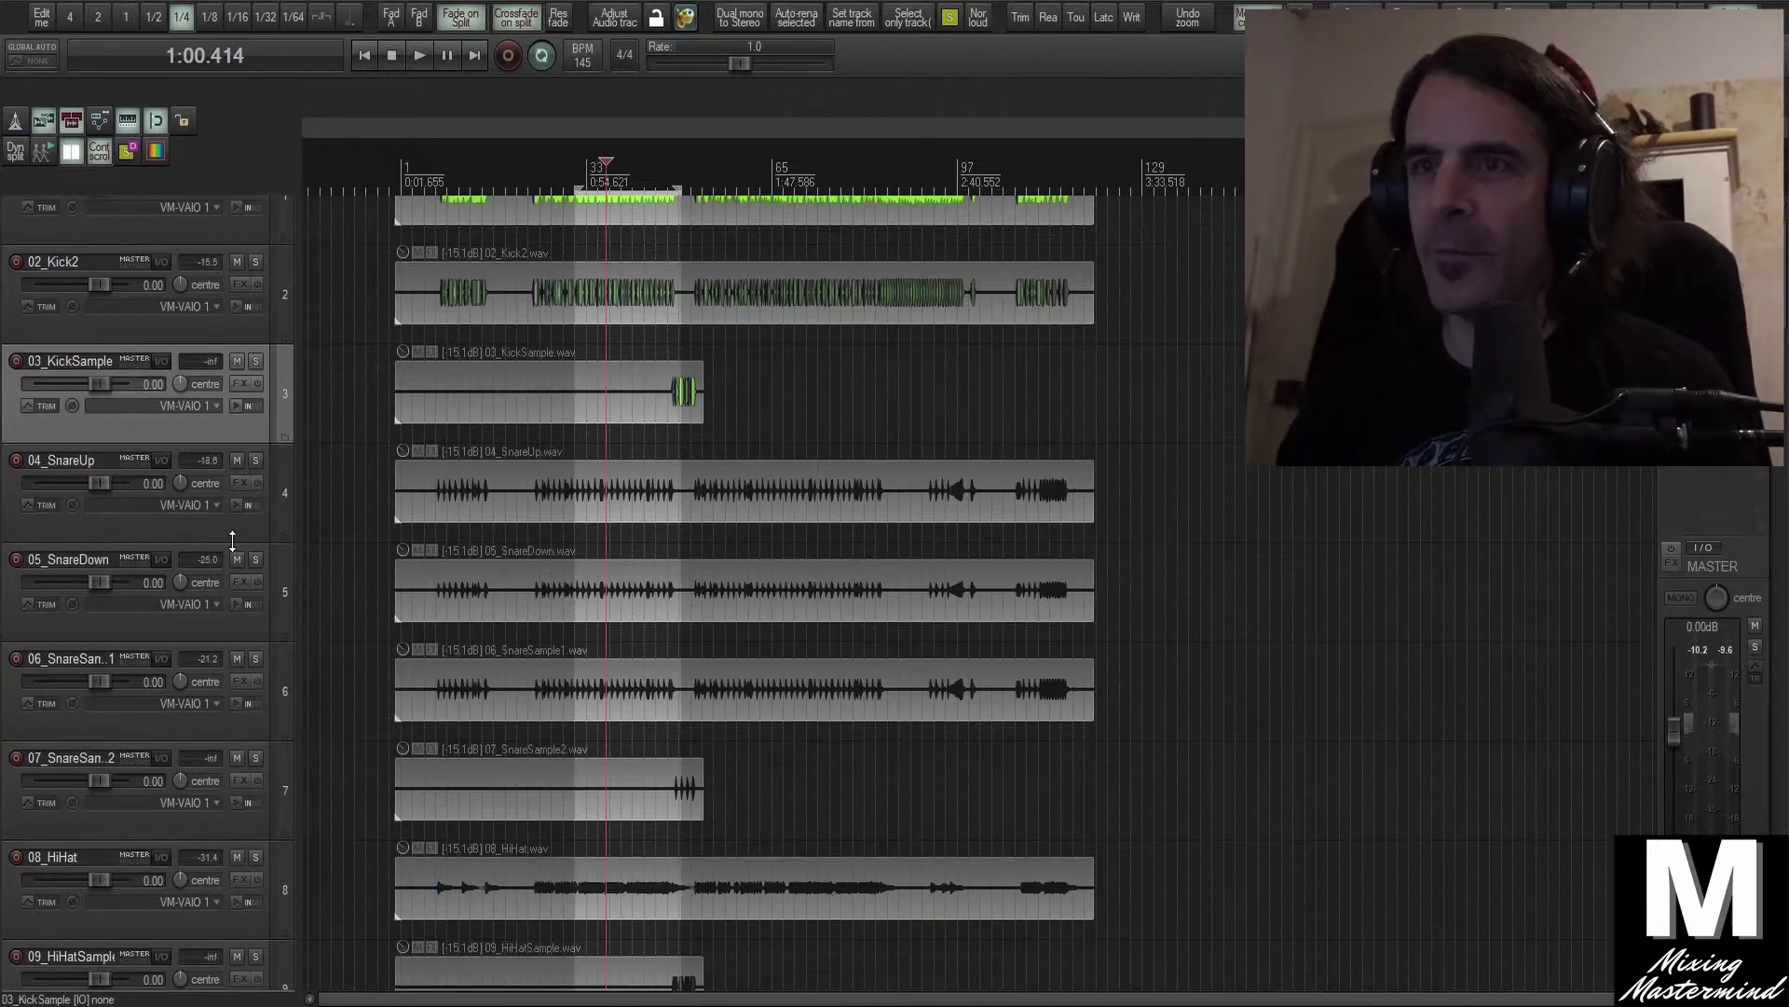
key(ctrl+t)
drag(209, 735, 224, 712)
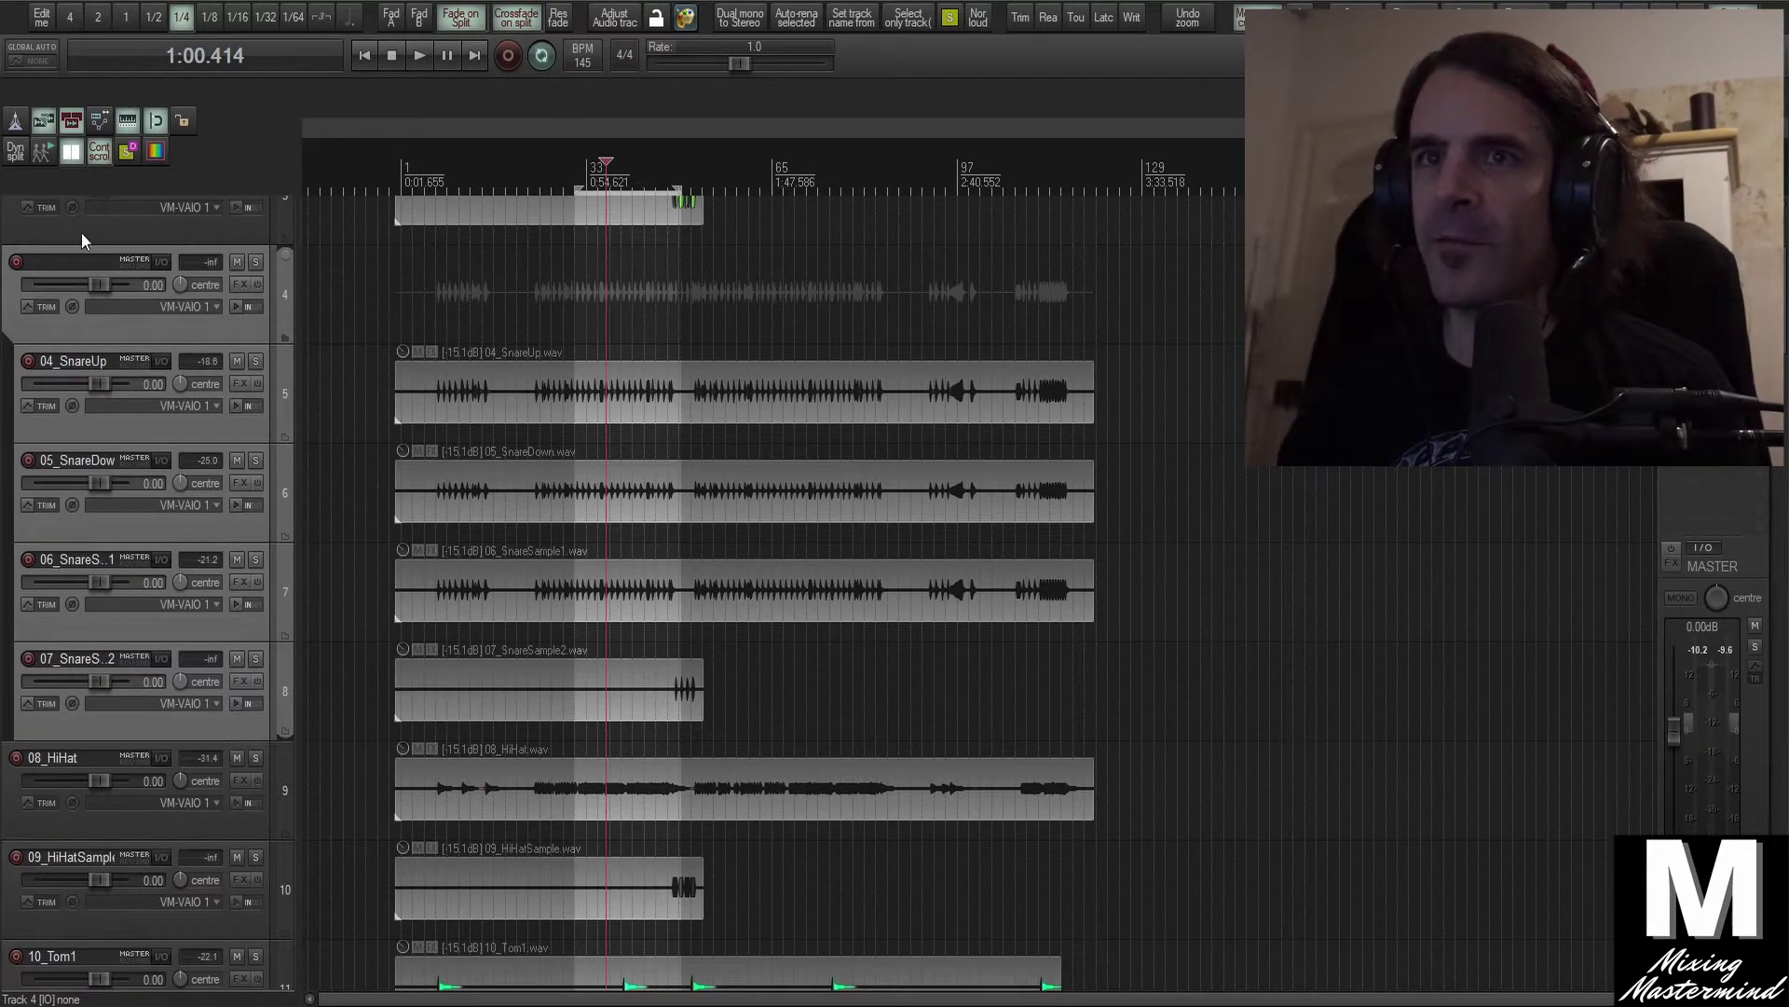
click(76, 271)
text(SNR)
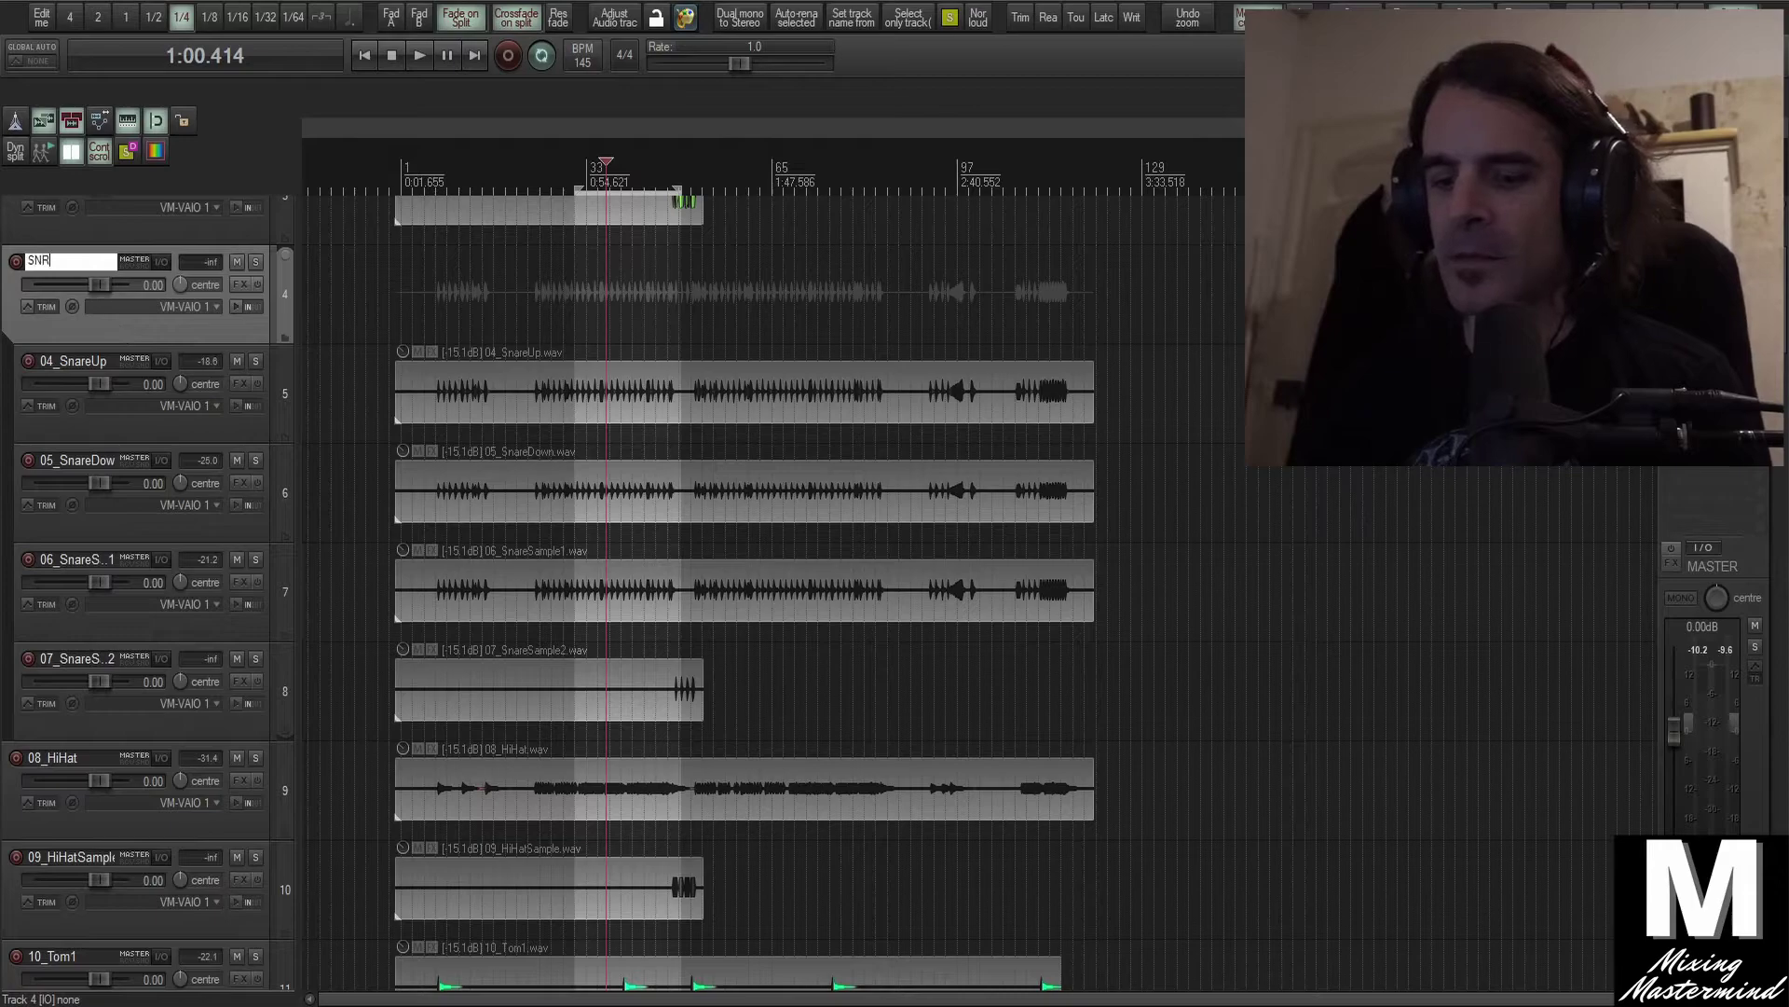
text( GRP)
key(Return)
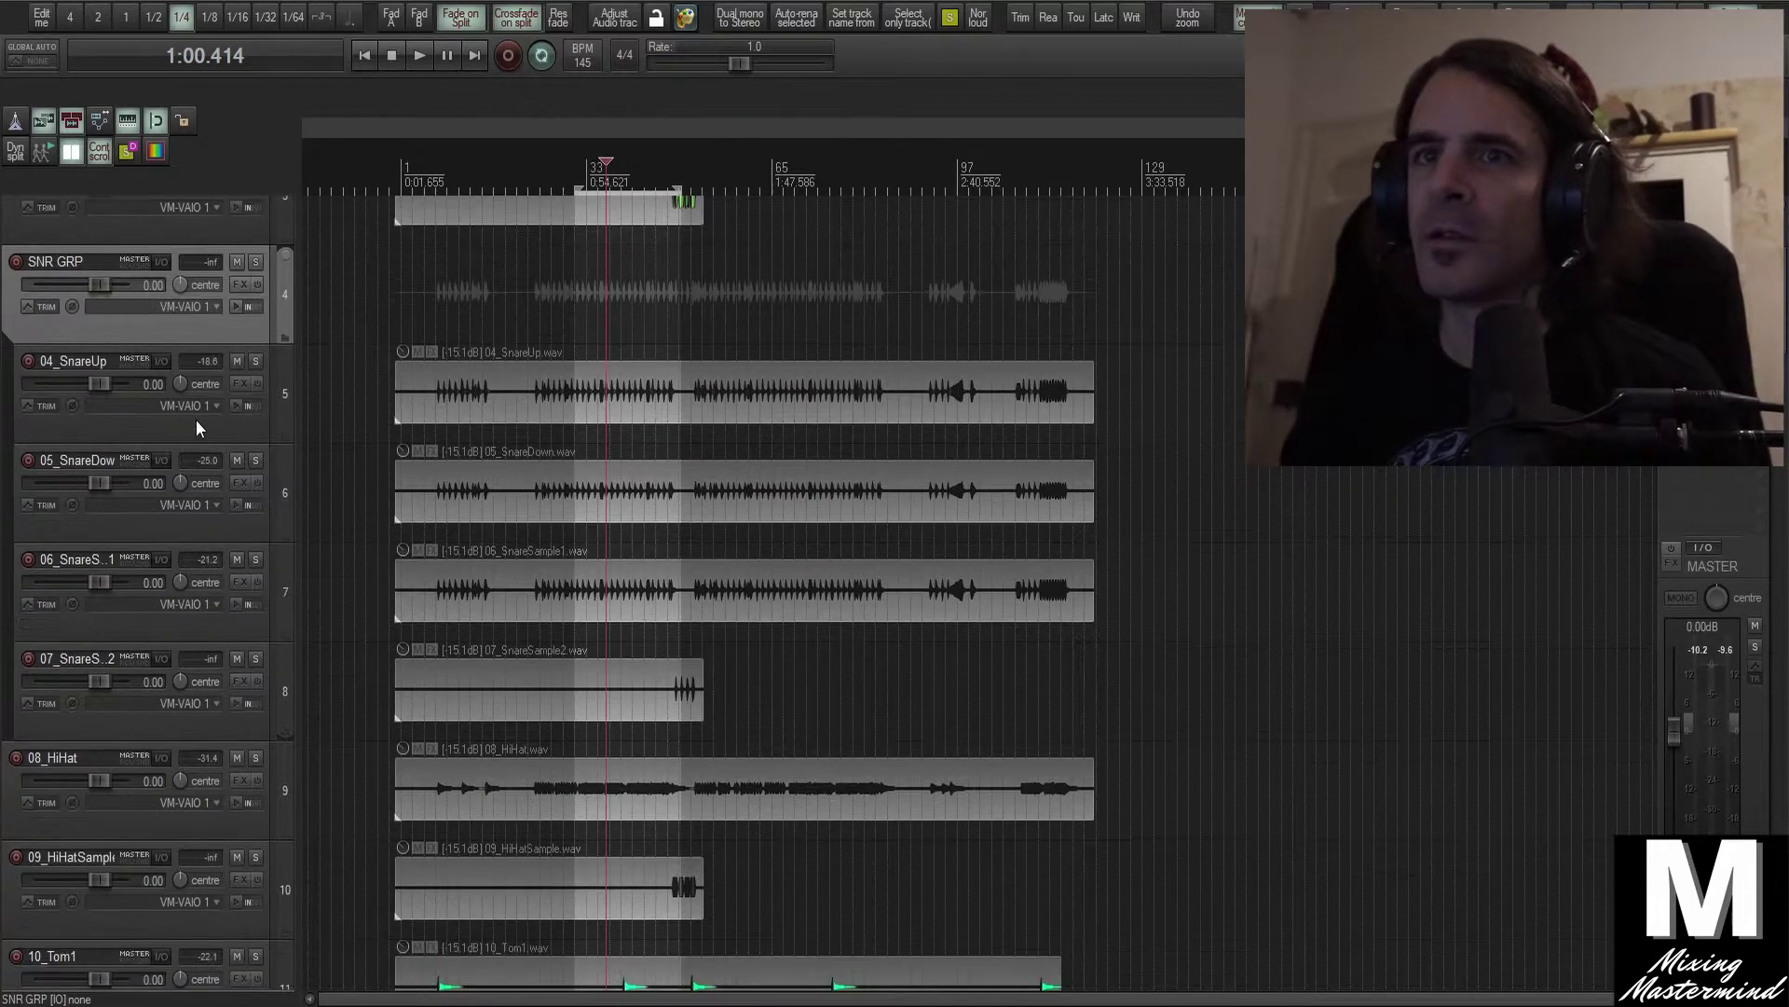
Insert a new track above SNR GRP and name it PARALELL COMP
scroll(187, 288, up, 3)
click(188, 439)
key(ctrl+t)
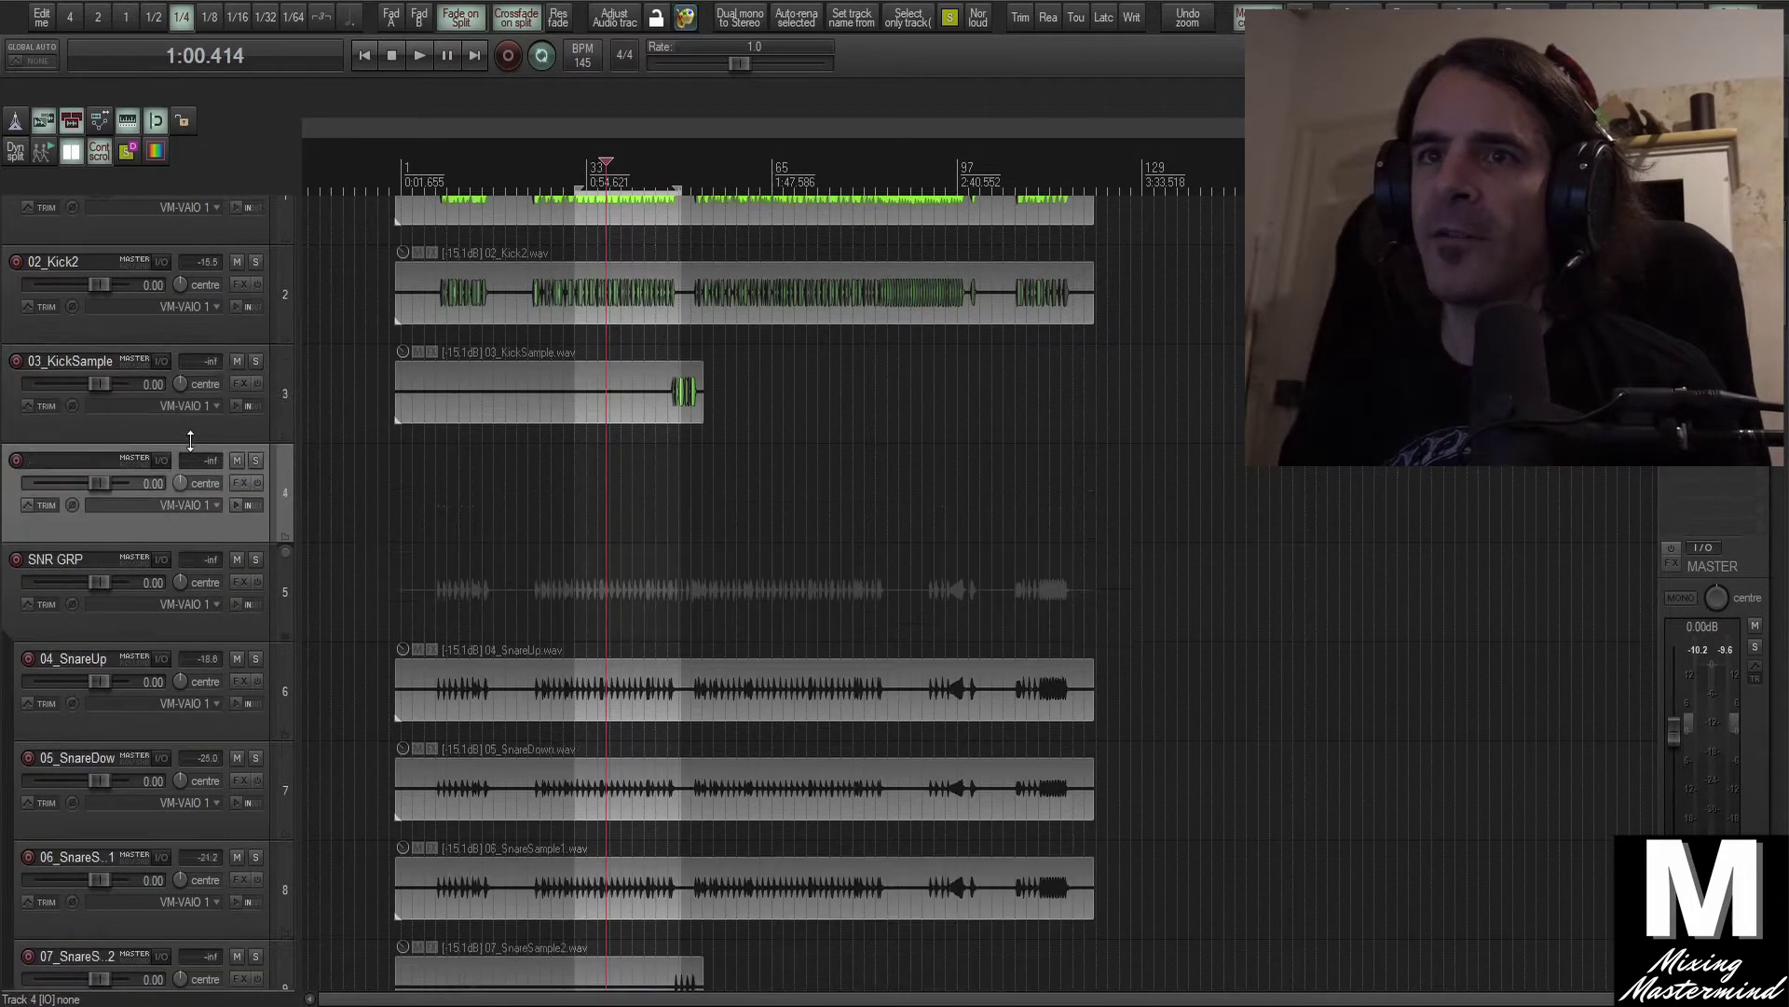
text(PARALELL COMP)
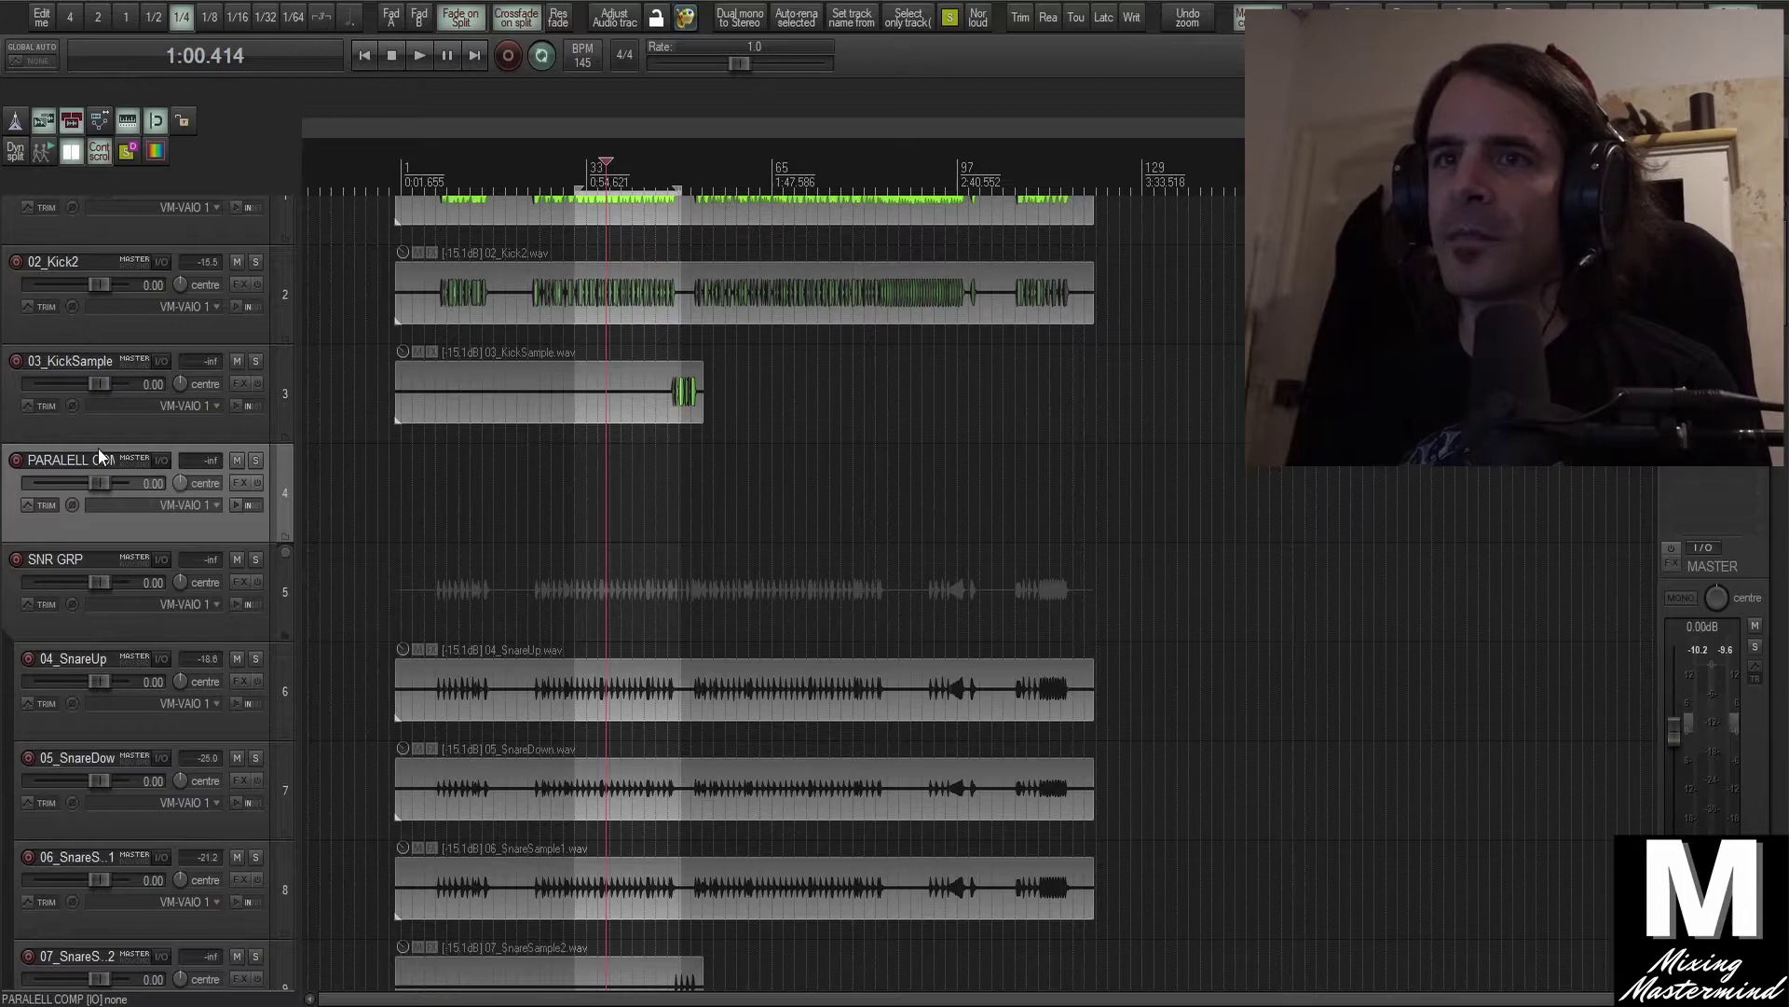
key(Return)
Create a send from the 04_SnareUp track to the PARALELL COMP track
scroll(214, 522, down, 2)
click(223, 626)
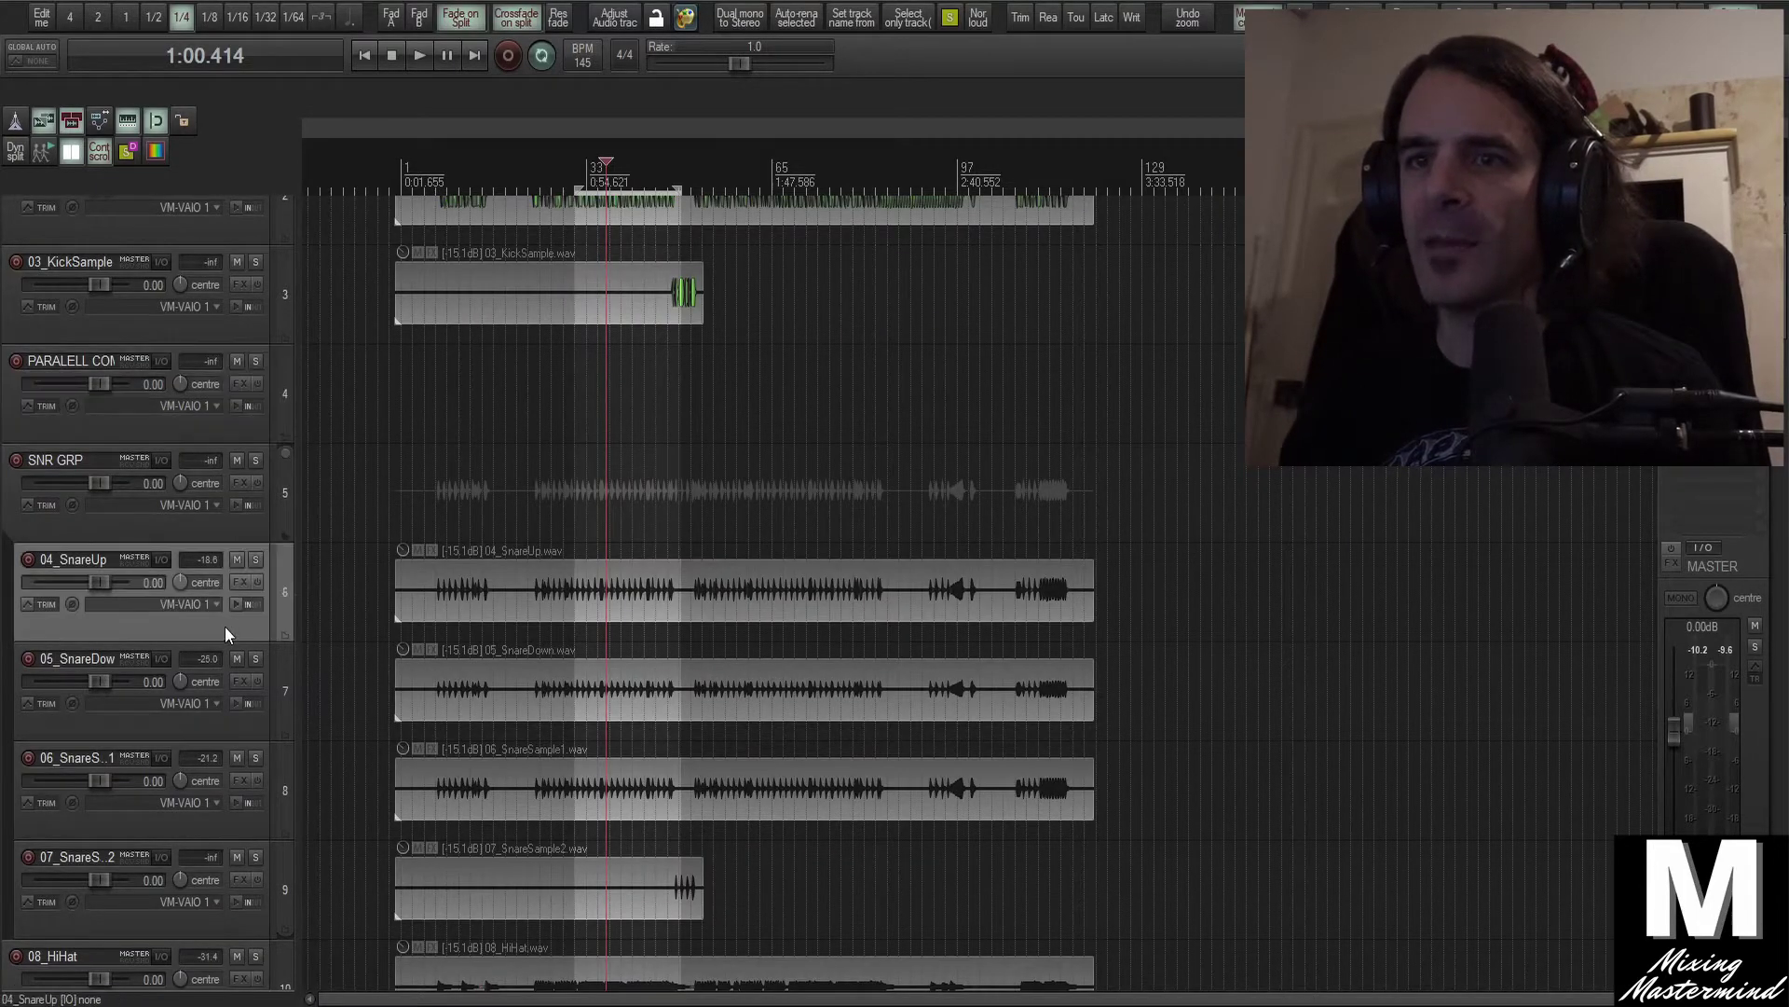
drag(152, 428, 150, 427)
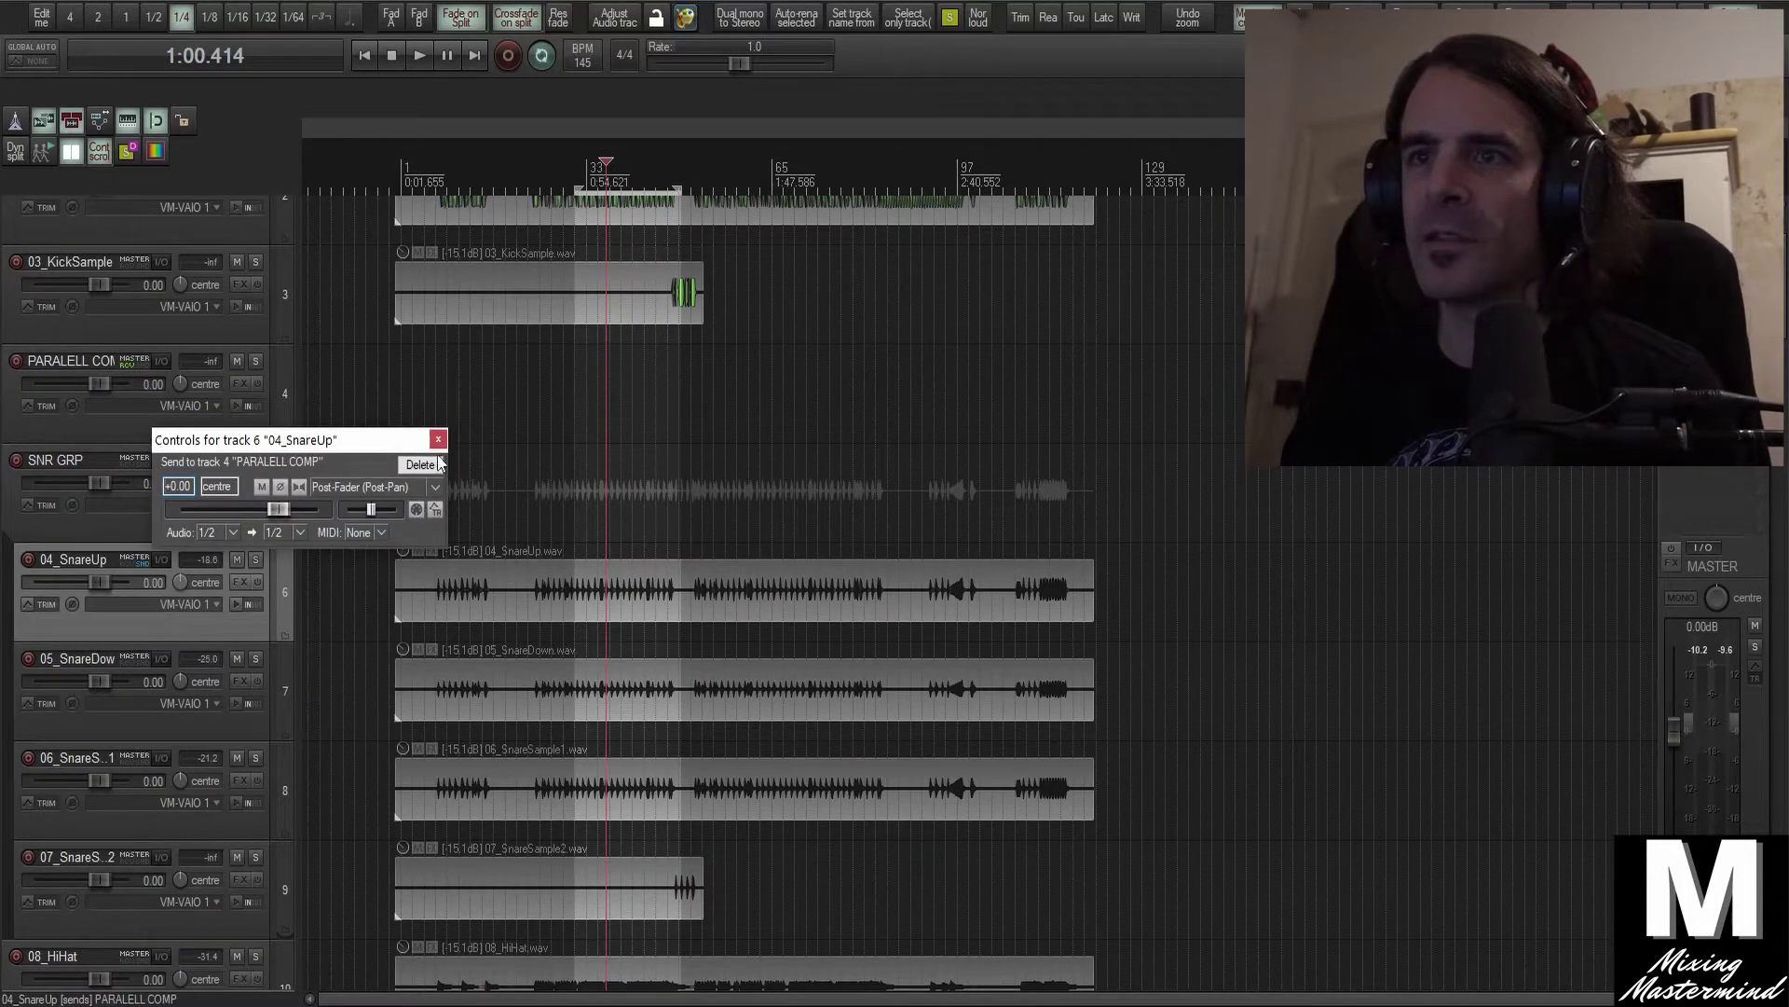
Show the SNR GRP volume envelope and lower it to about -10.7 dB within the time selection
click(232, 535)
key(v)
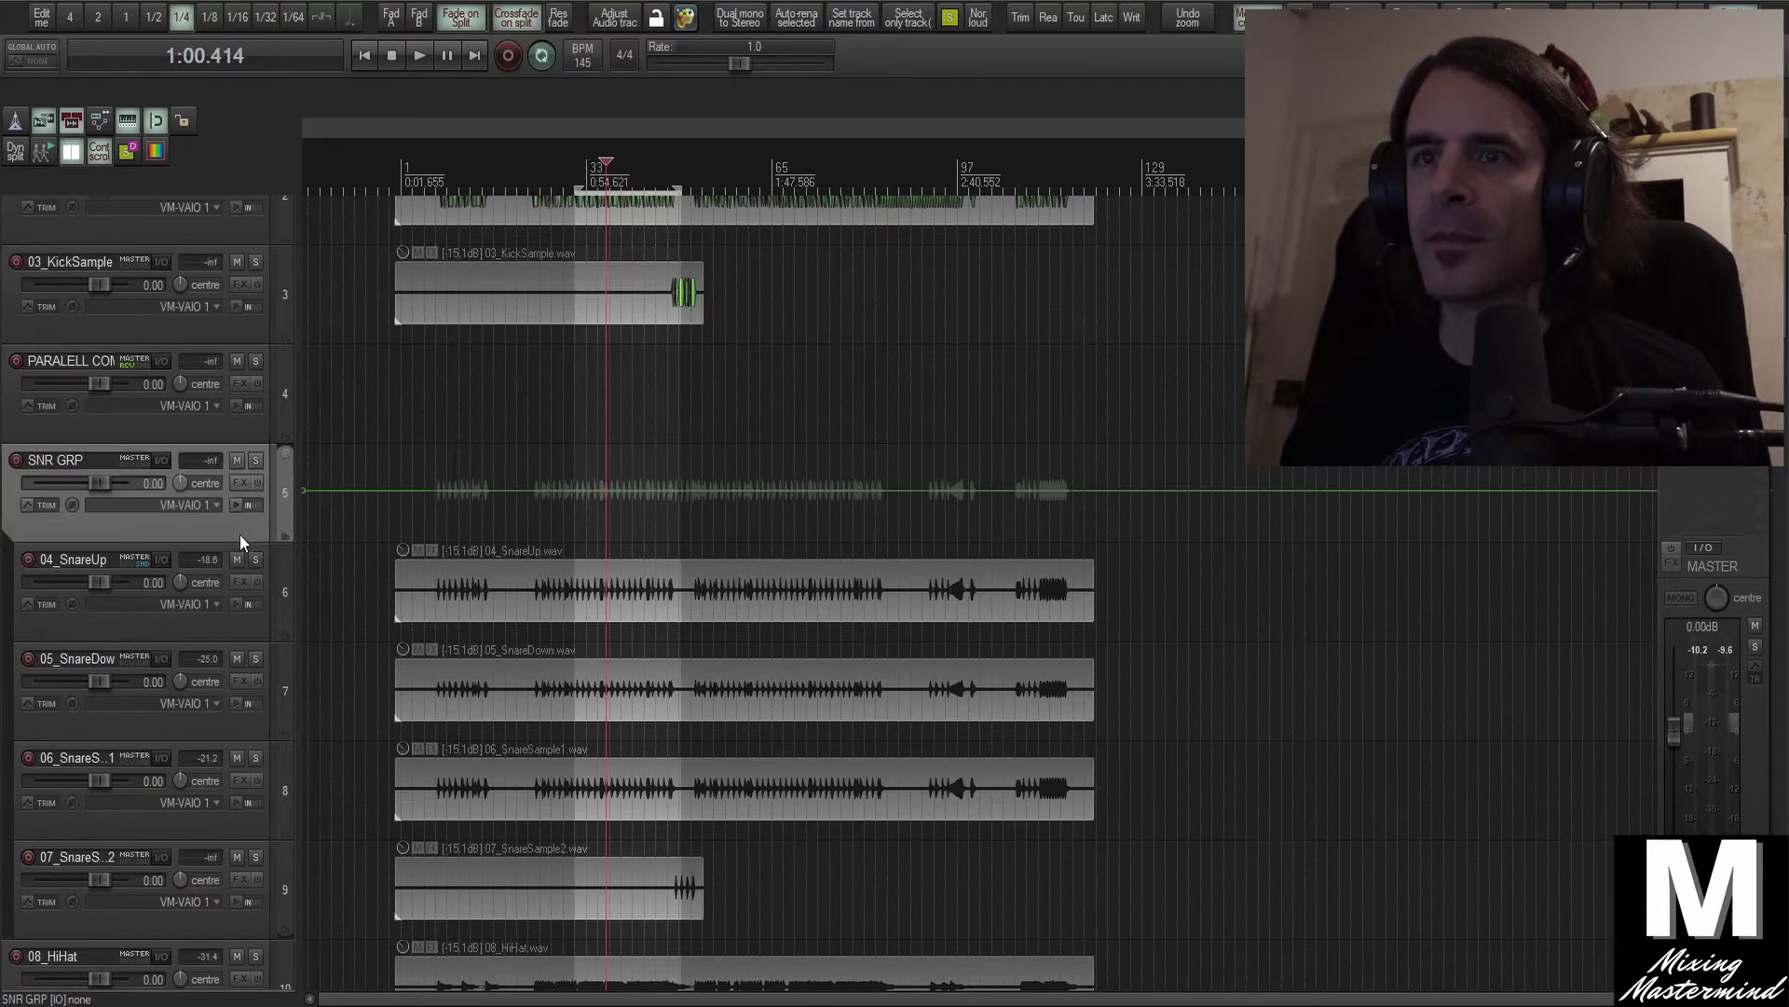
drag(641, 496, 628, 561)
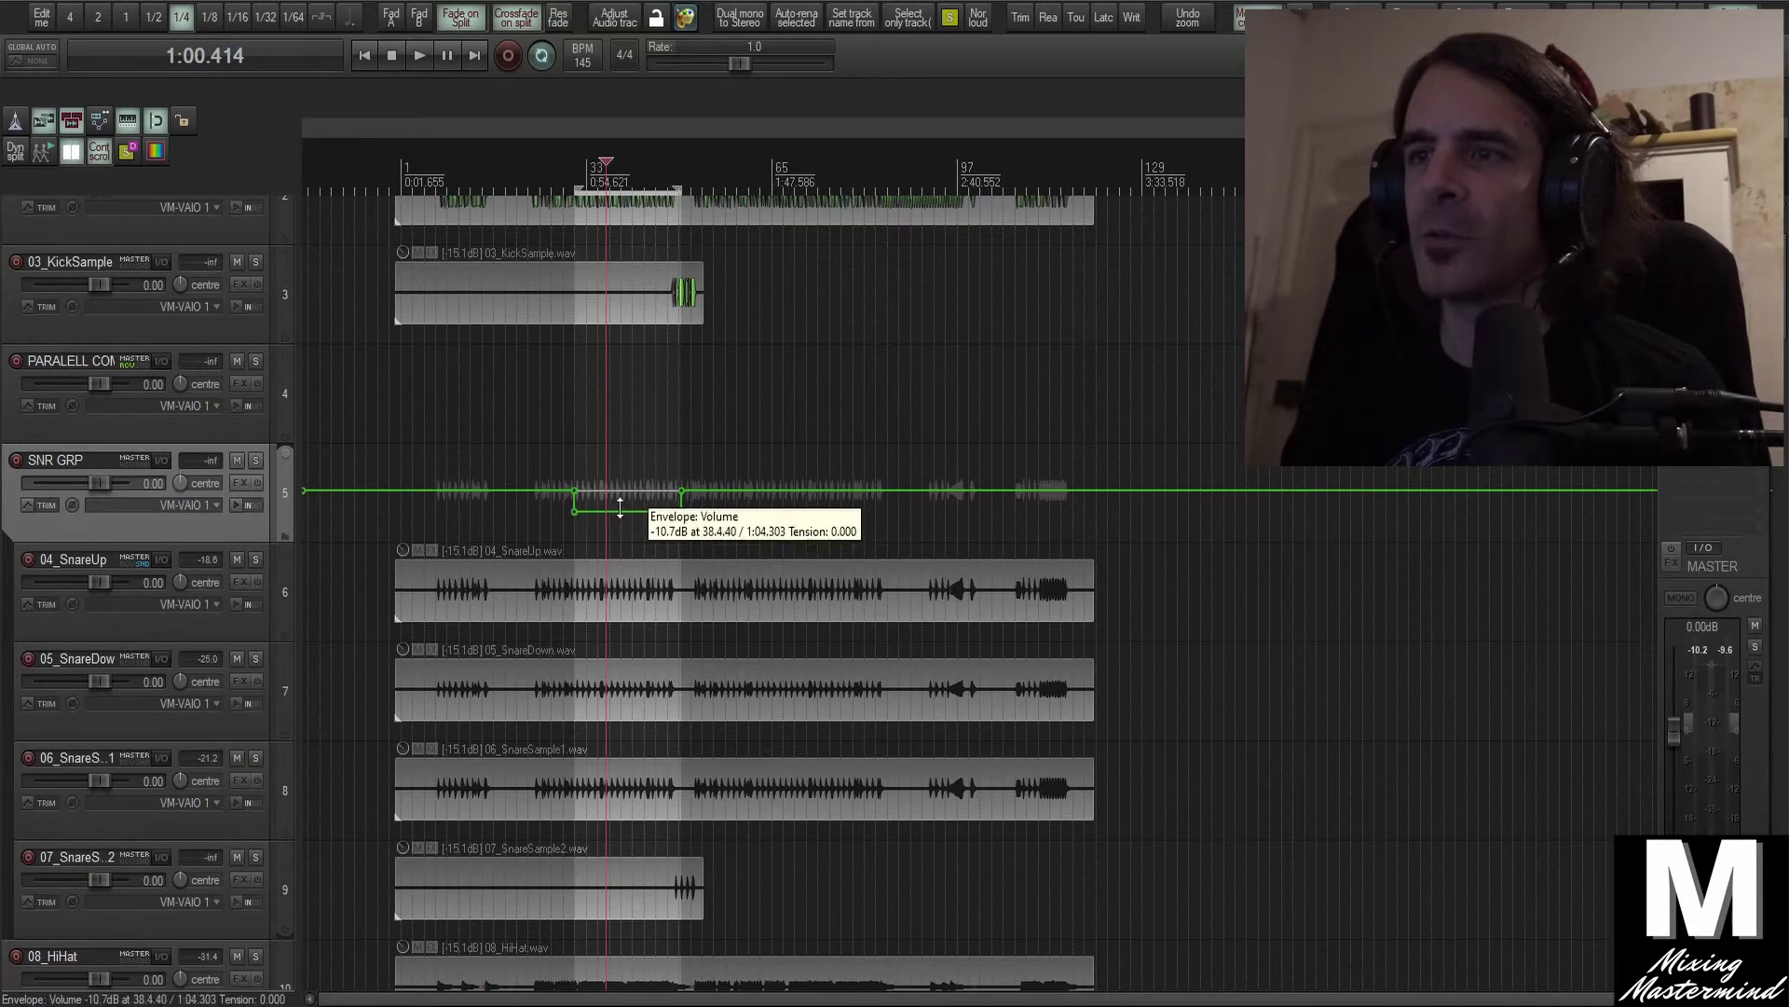
Examine the available send modes for the 04_SnareUp send to PARALELL COMP in the track's routing, and close the window
click(132, 619)
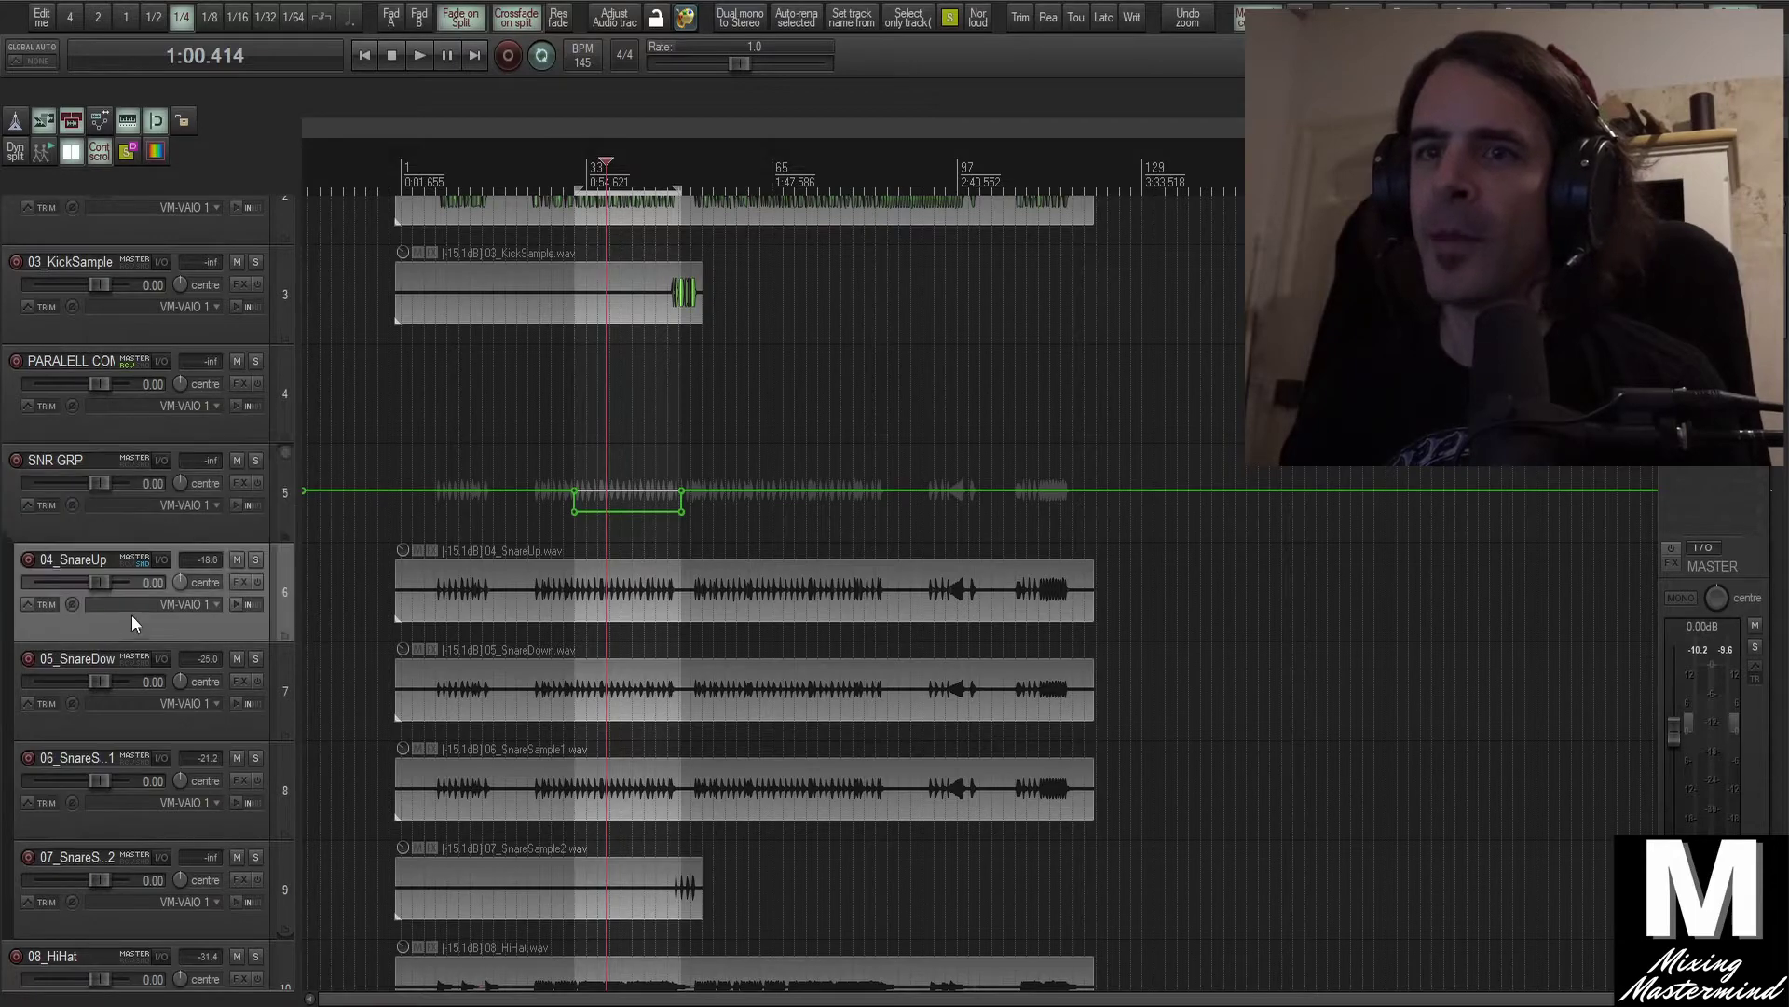
click(138, 562)
click(497, 787)
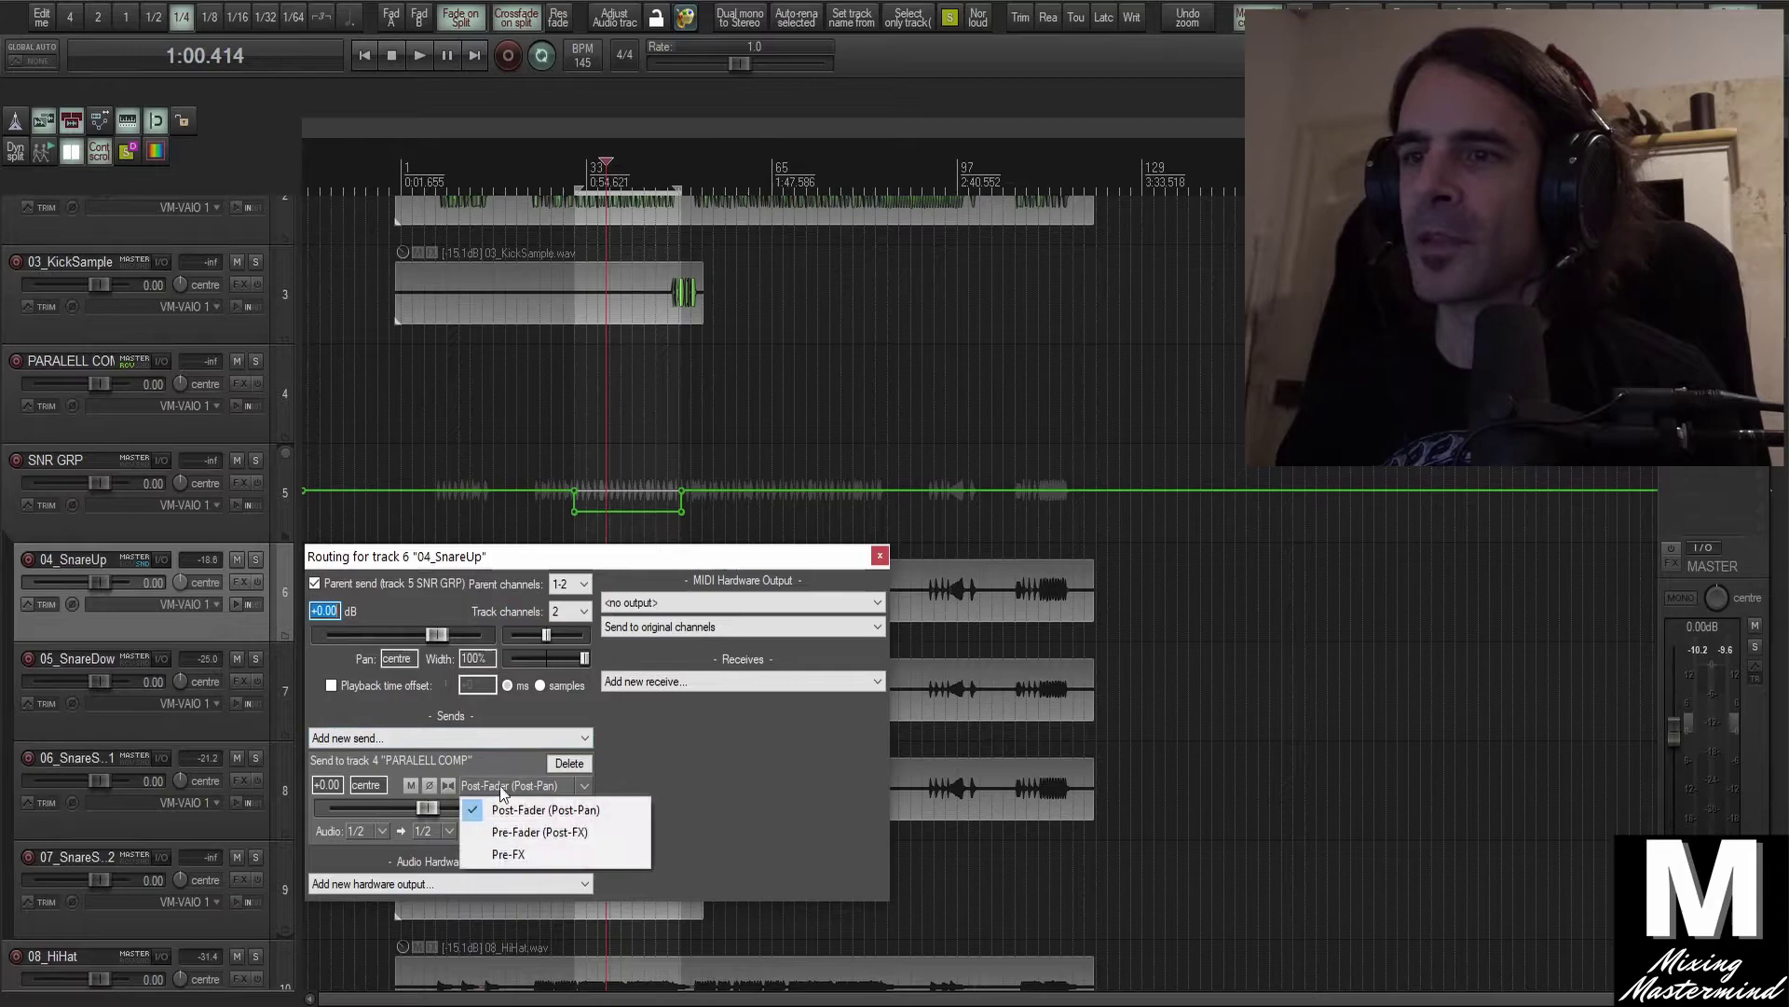
click(880, 555)
click(879, 555)
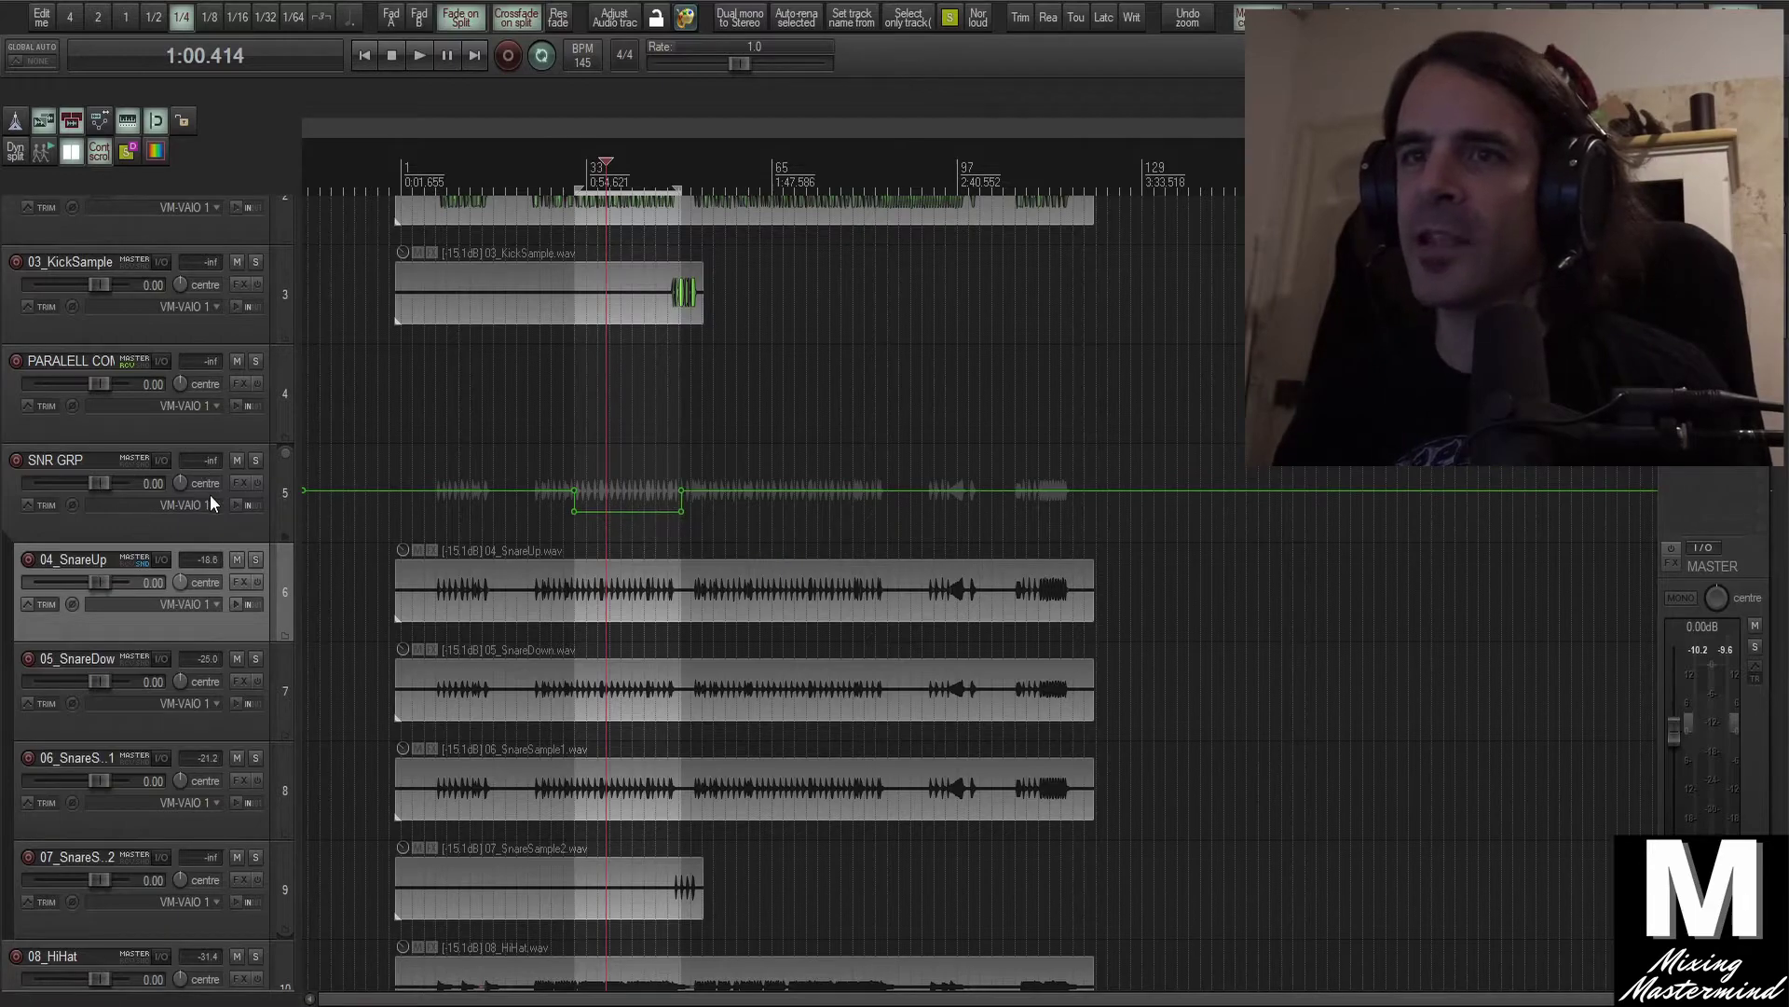
mouse_move(123, 365)
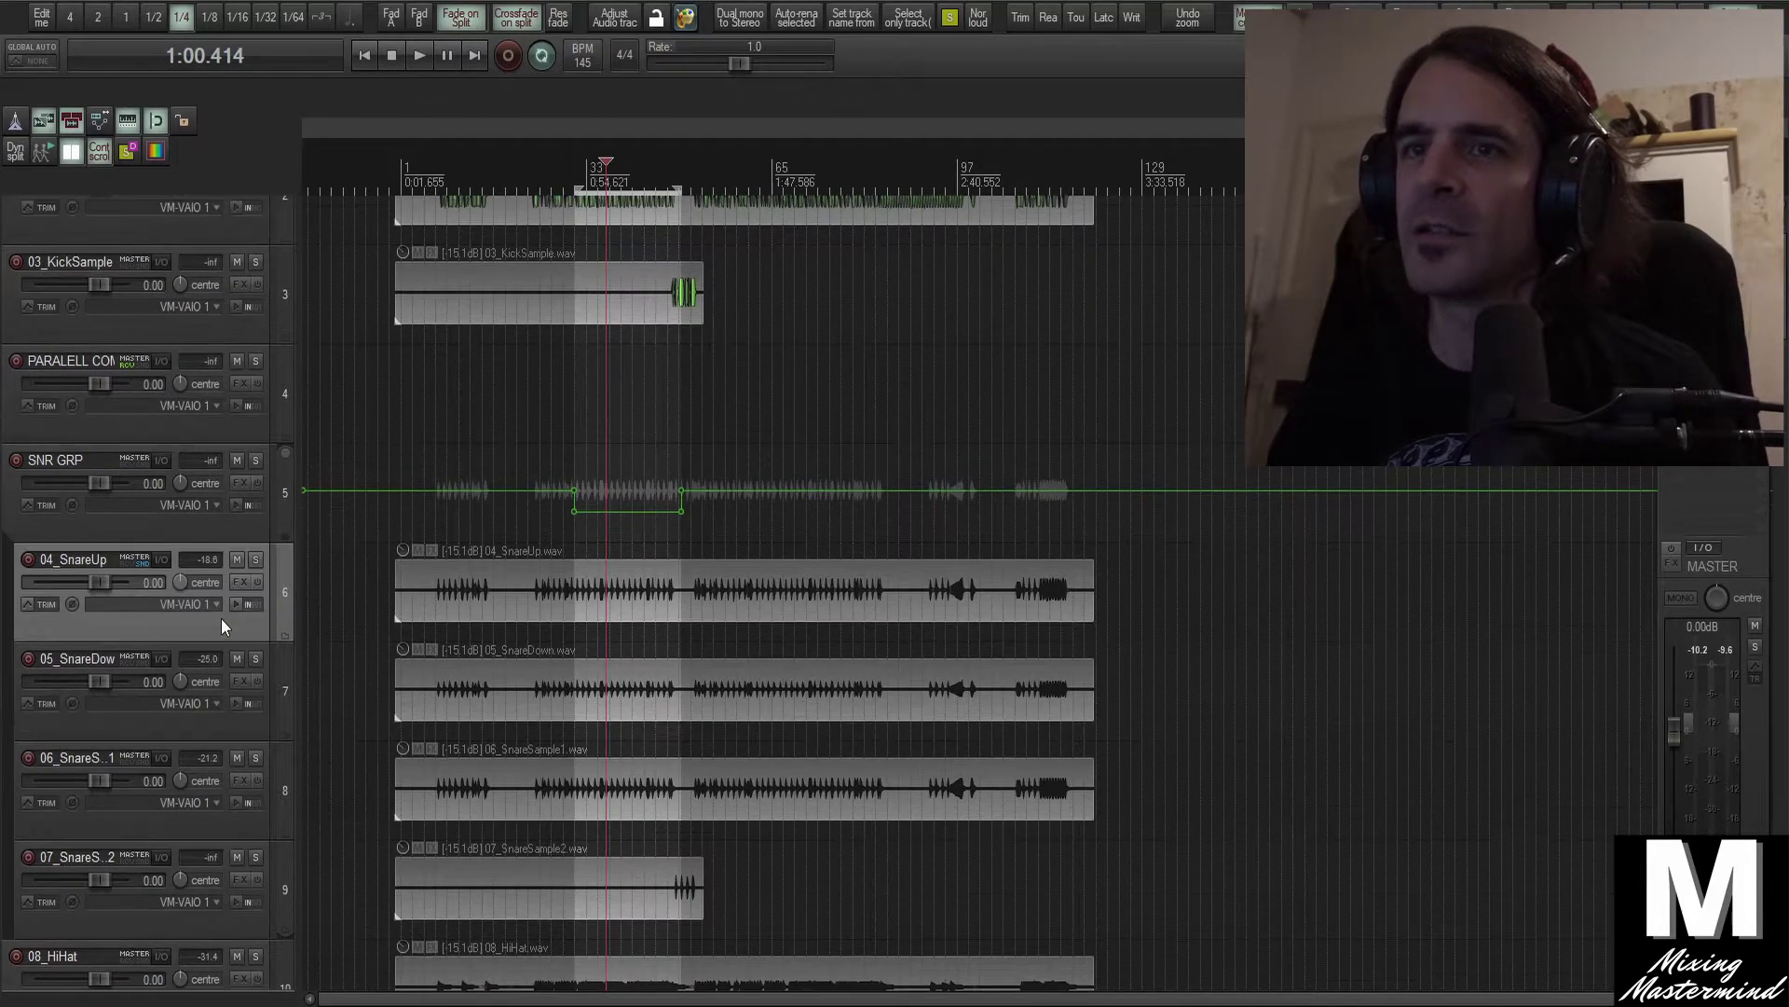
Insert a new track above PARALELL COMP and name it SNR VCA
scroll(229, 596, down, 1)
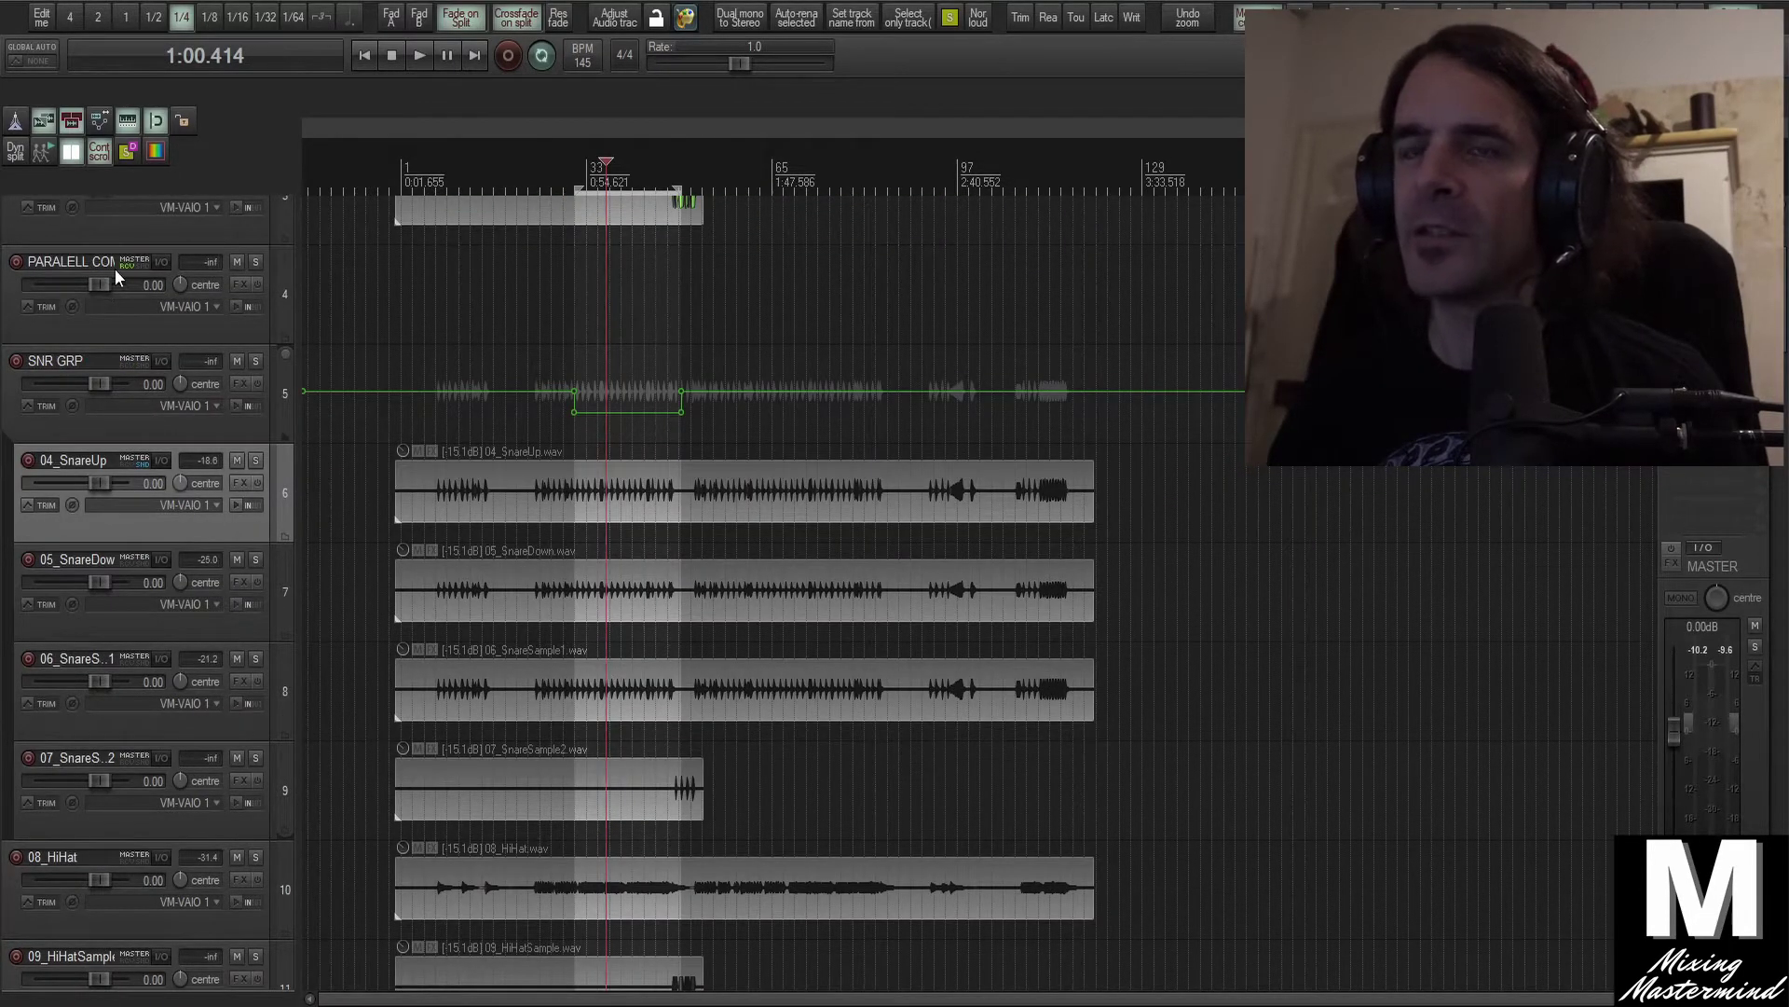
shift+click(202, 826)
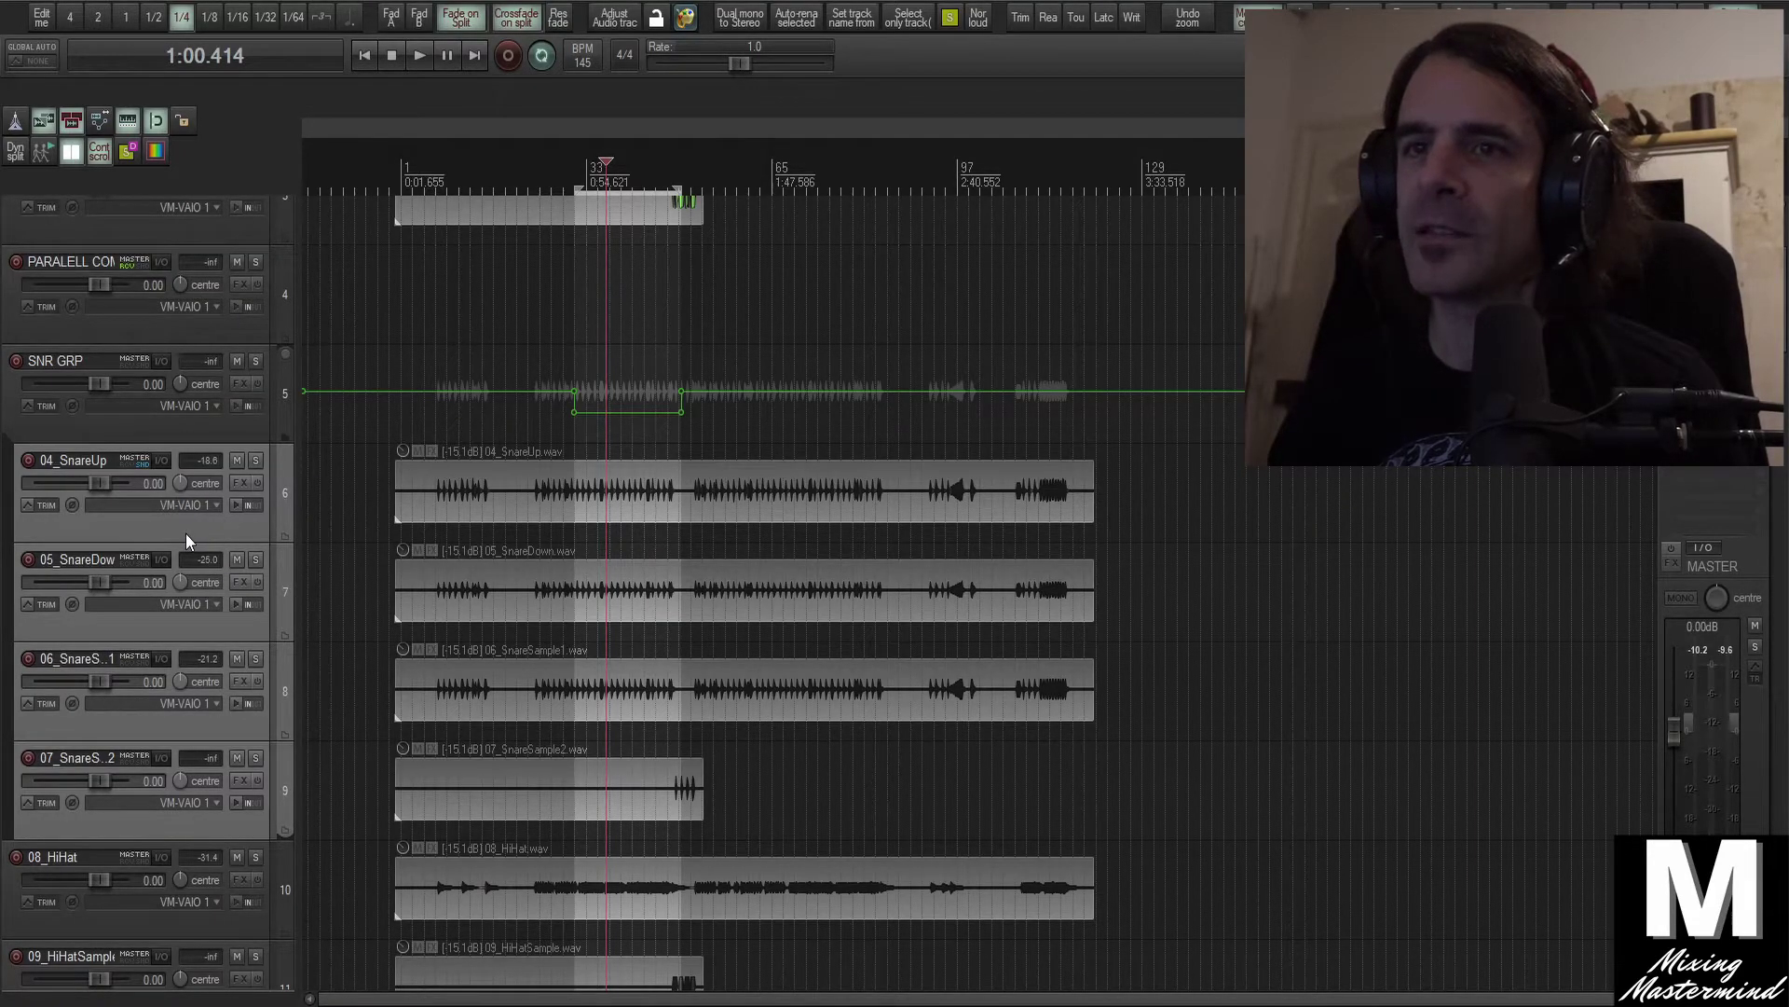
click(162, 323)
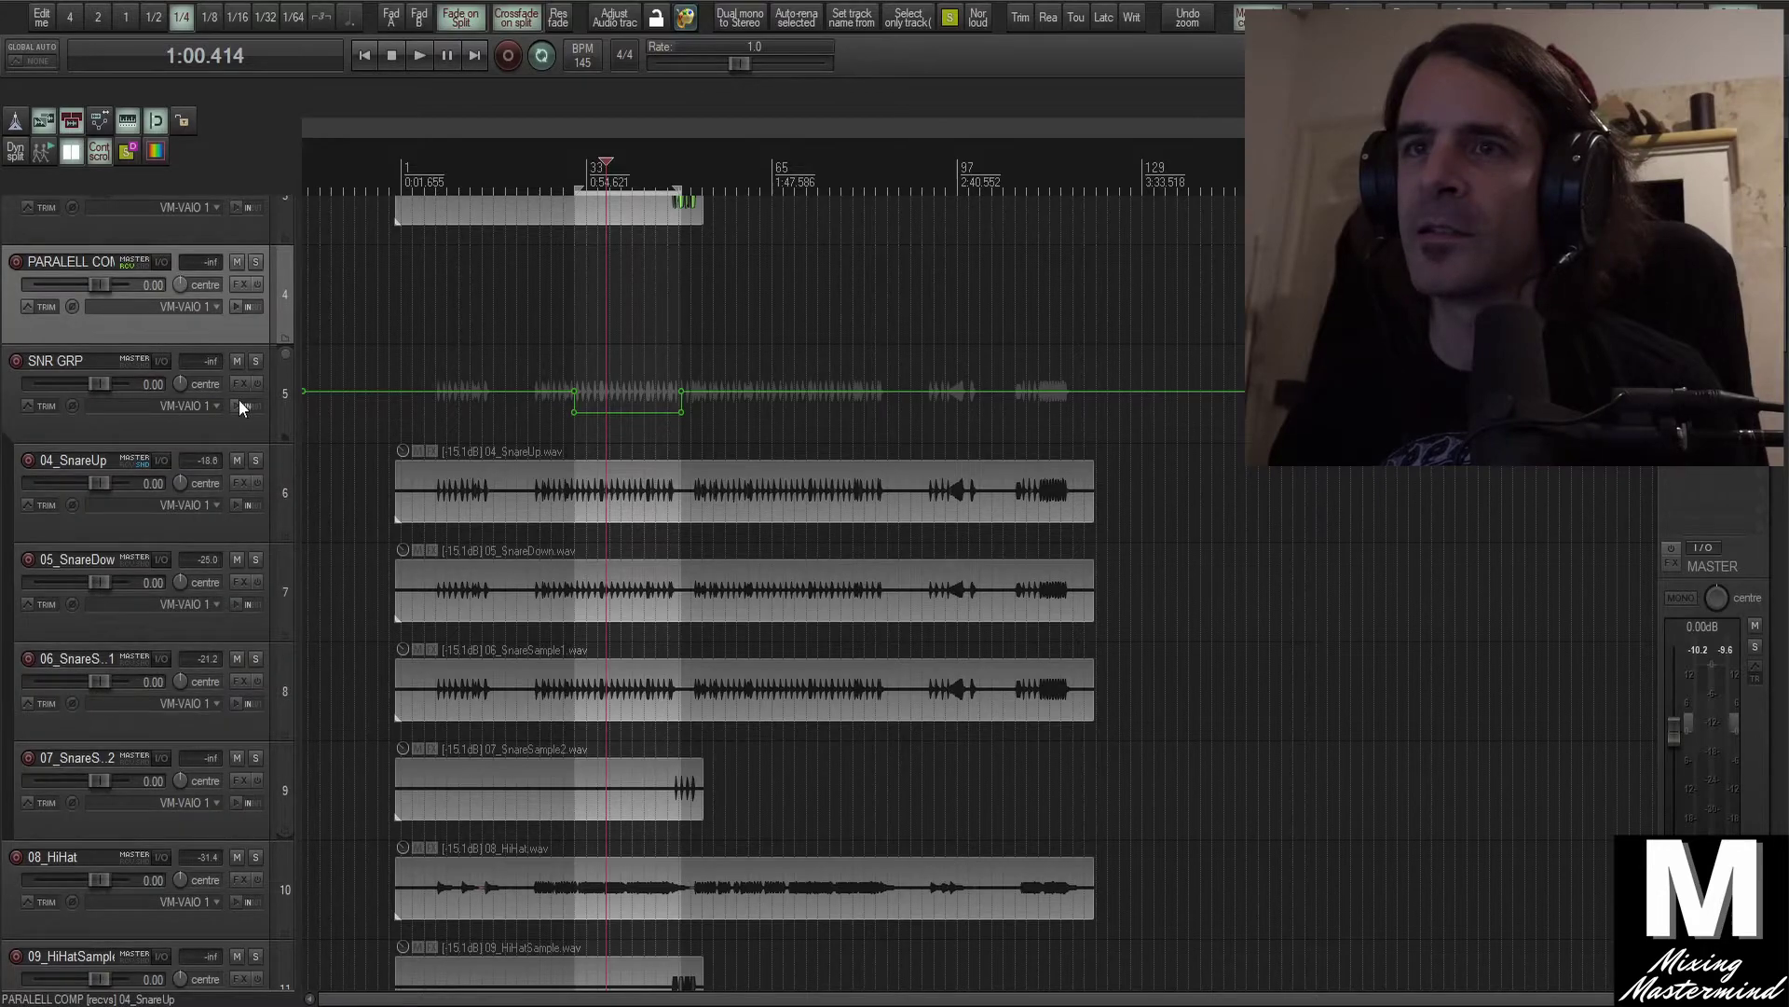
click(134, 237)
key(ctrl+t)
double_click(86, 264)
text(SNR VCA)
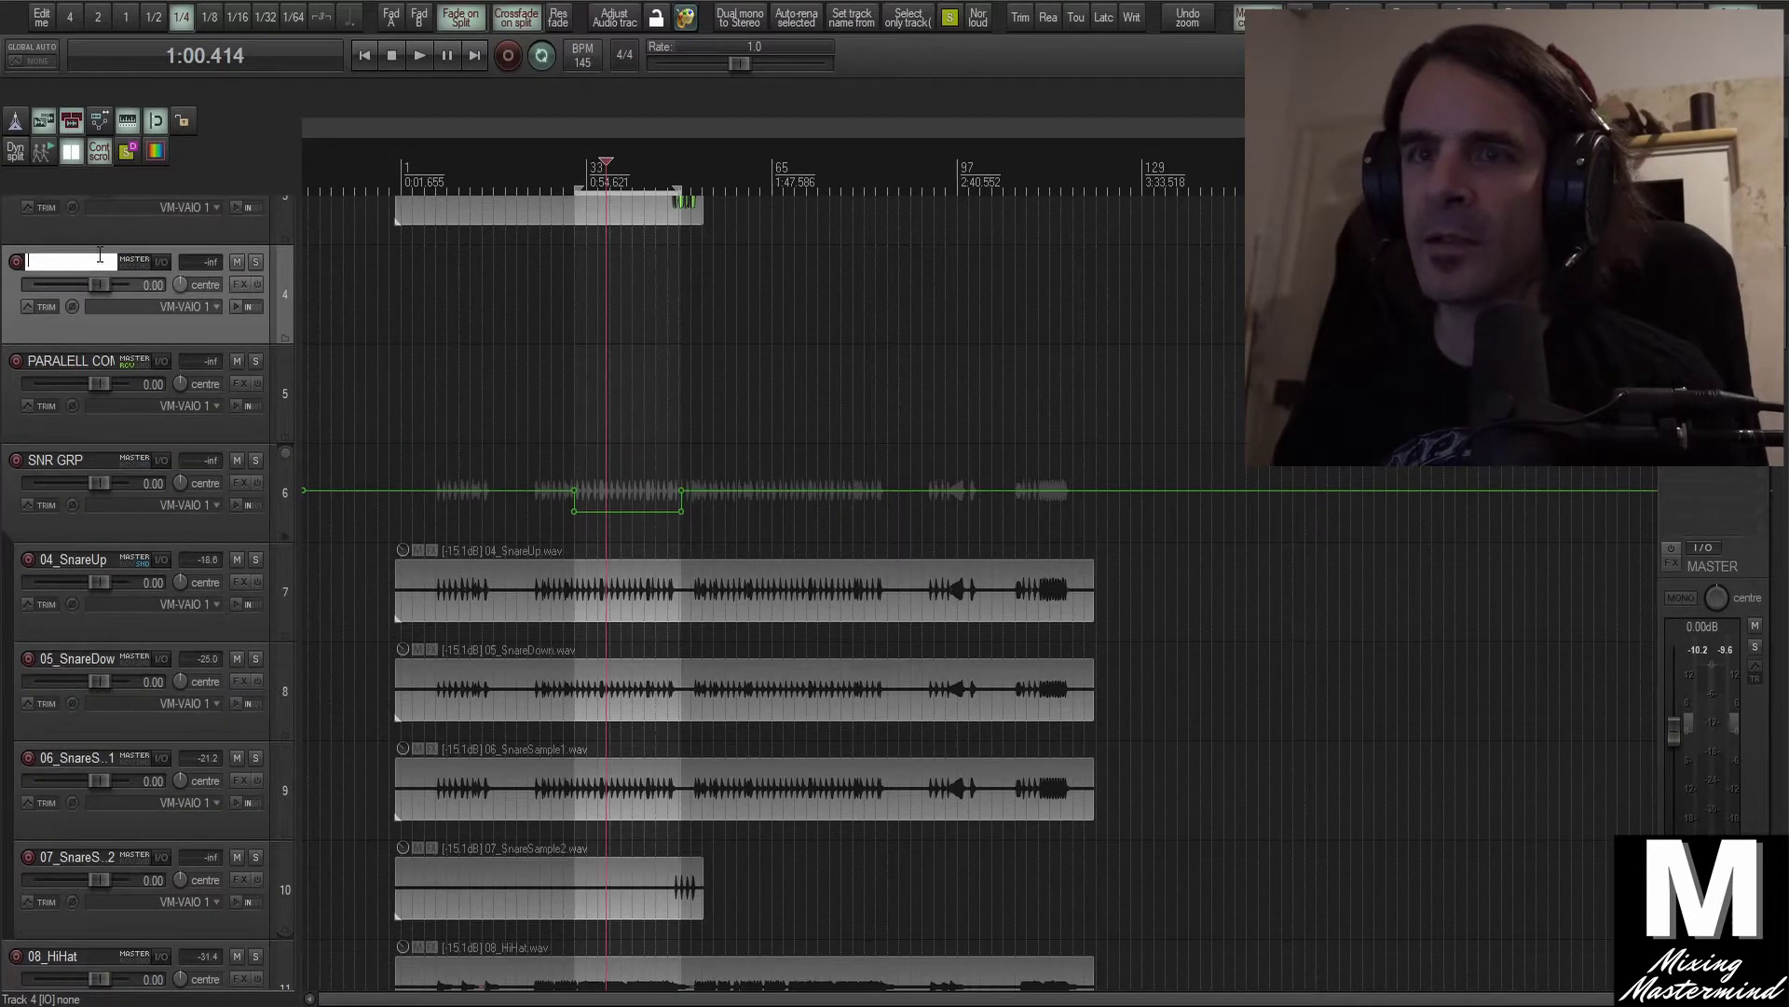
key(Return)
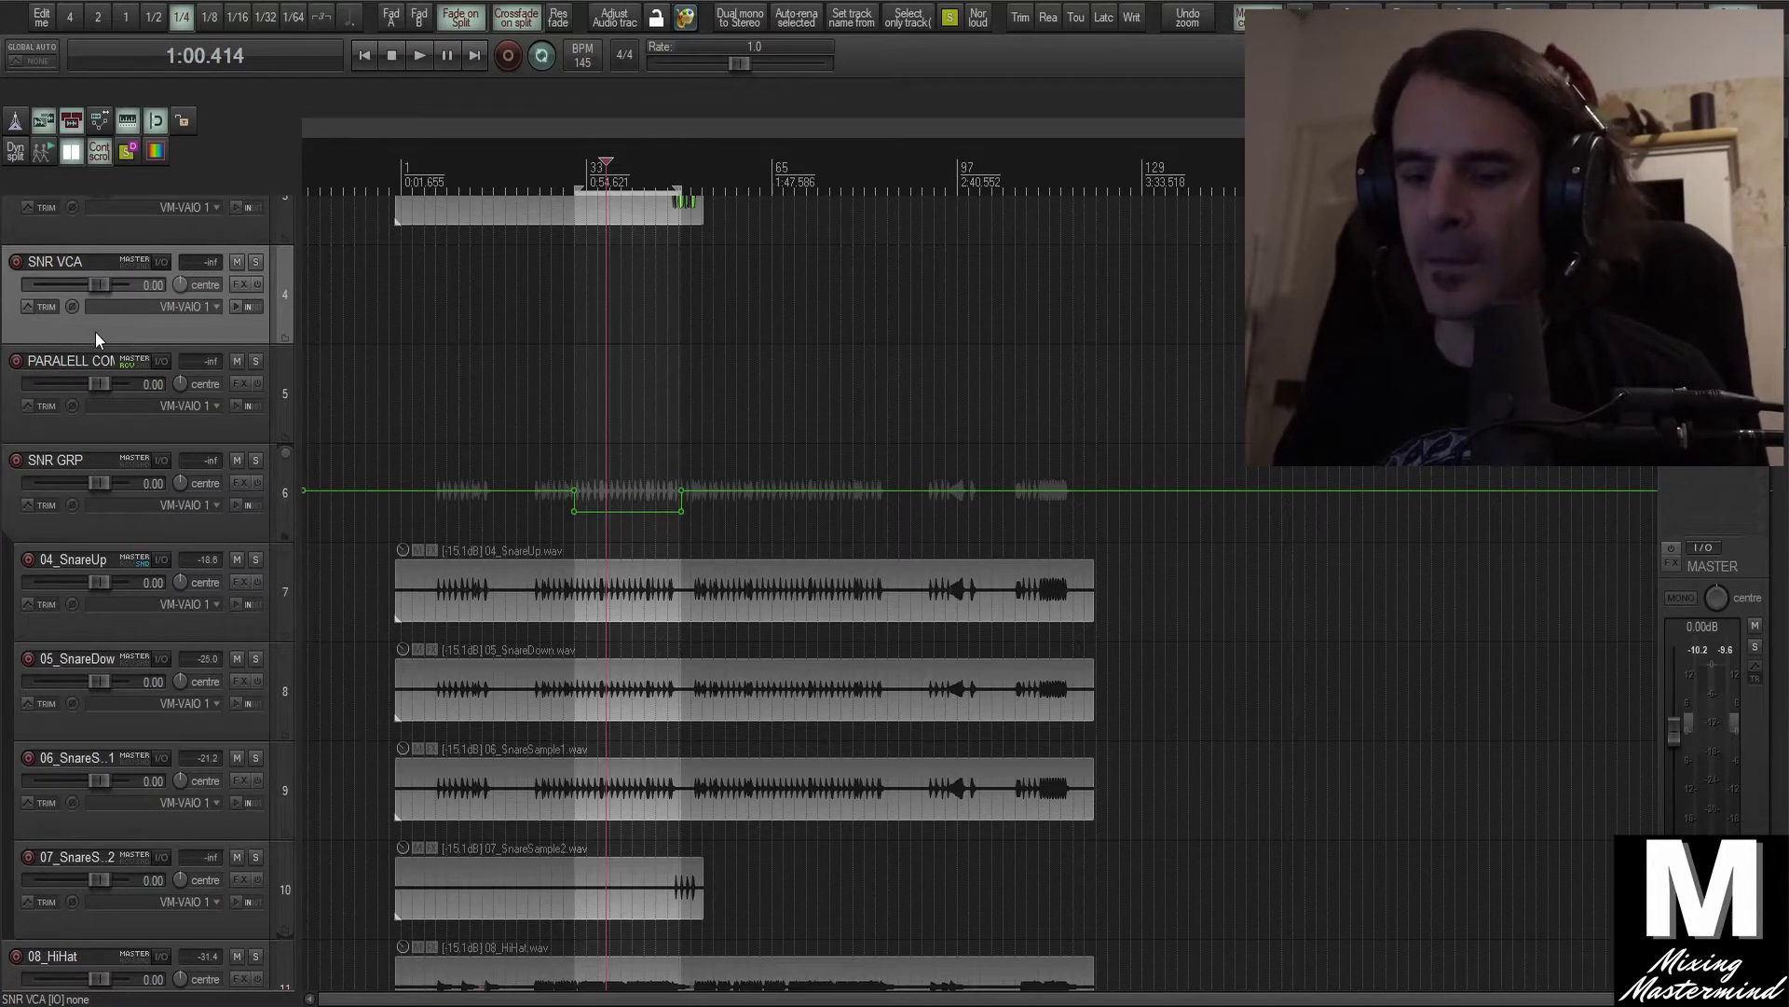
Set the SNR VCA track as VCA Lead in Group 2 of the track grouping settings
key(shift+g)
click(883, 159)
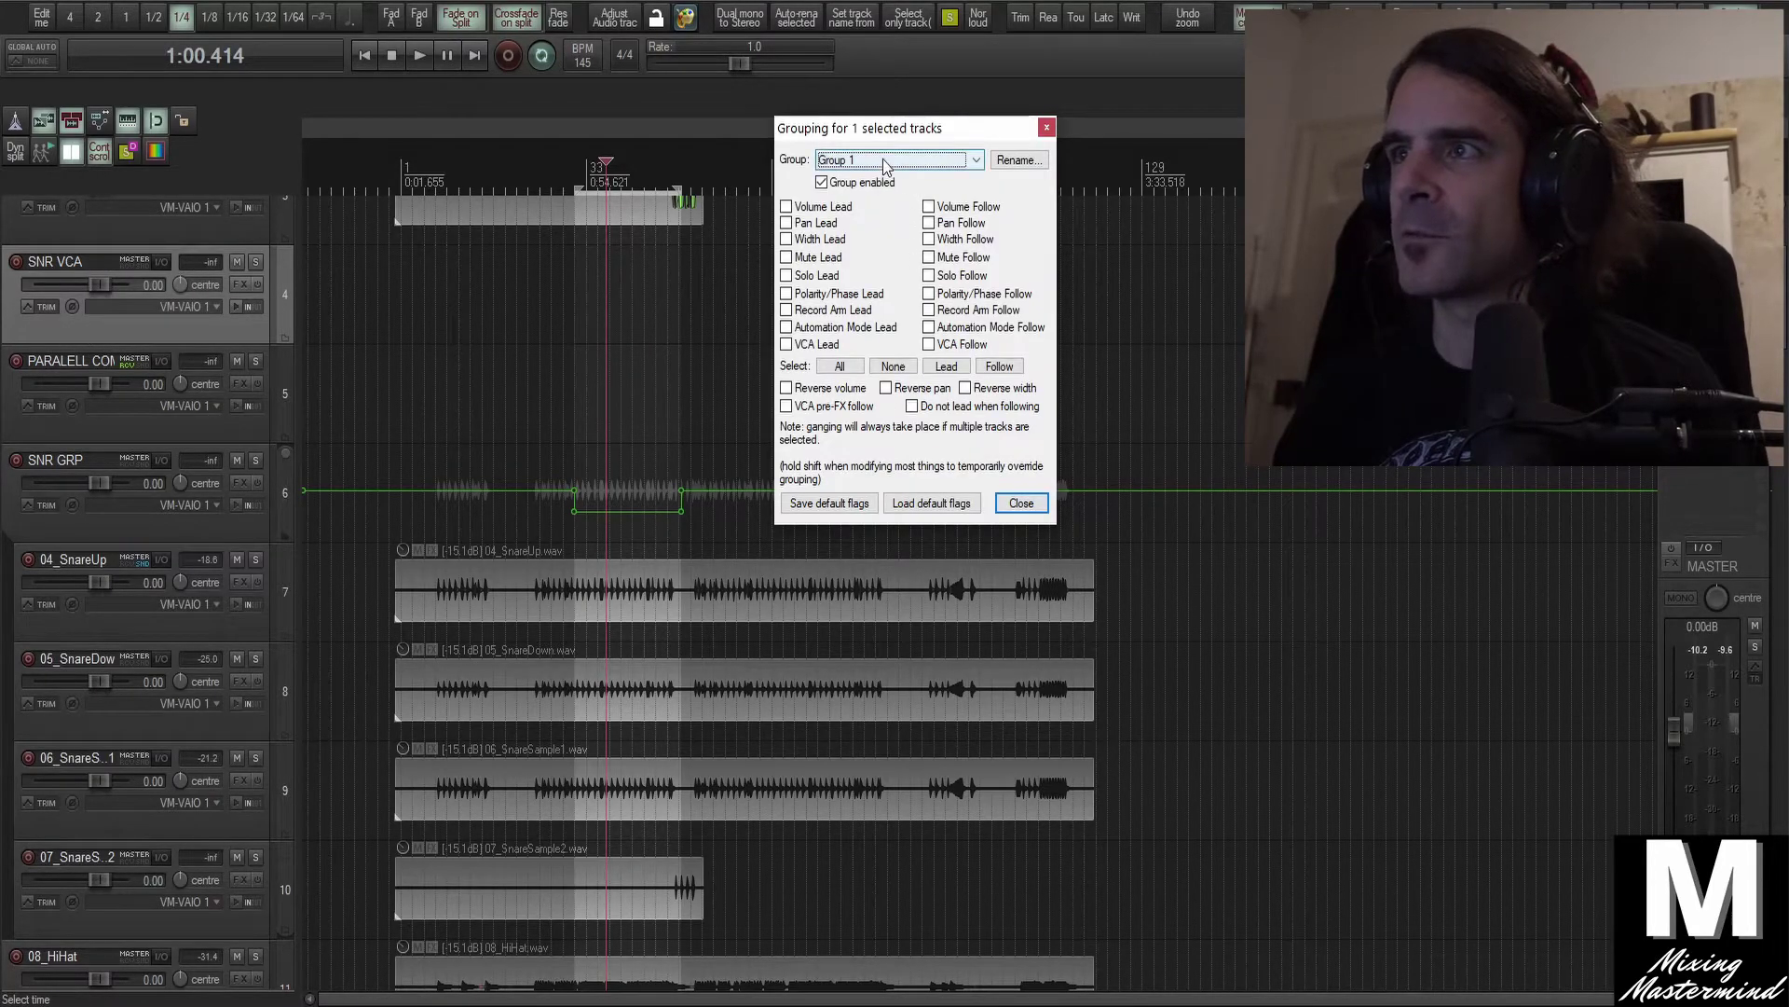
click(786, 344)
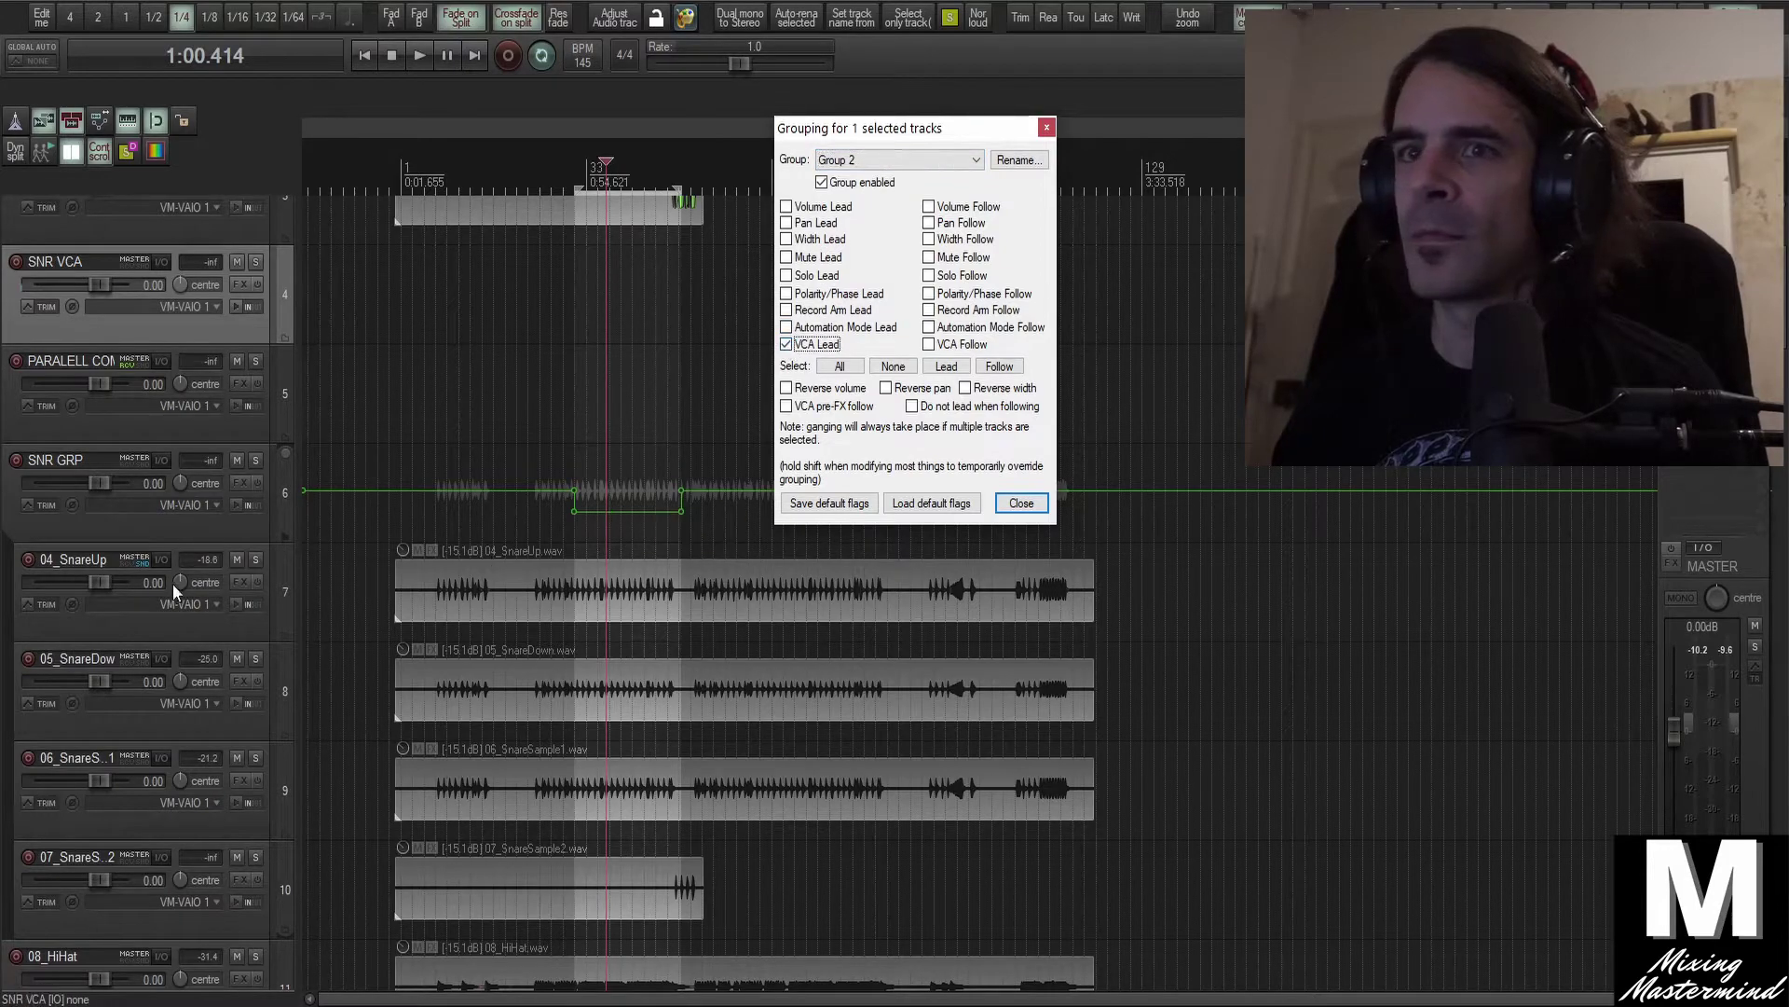
Set tracks 04_SnareUp through 07_SnareSample2 as VCA Follow in Group 2 and close the grouping settings
click(151, 632)
shift+click(207, 919)
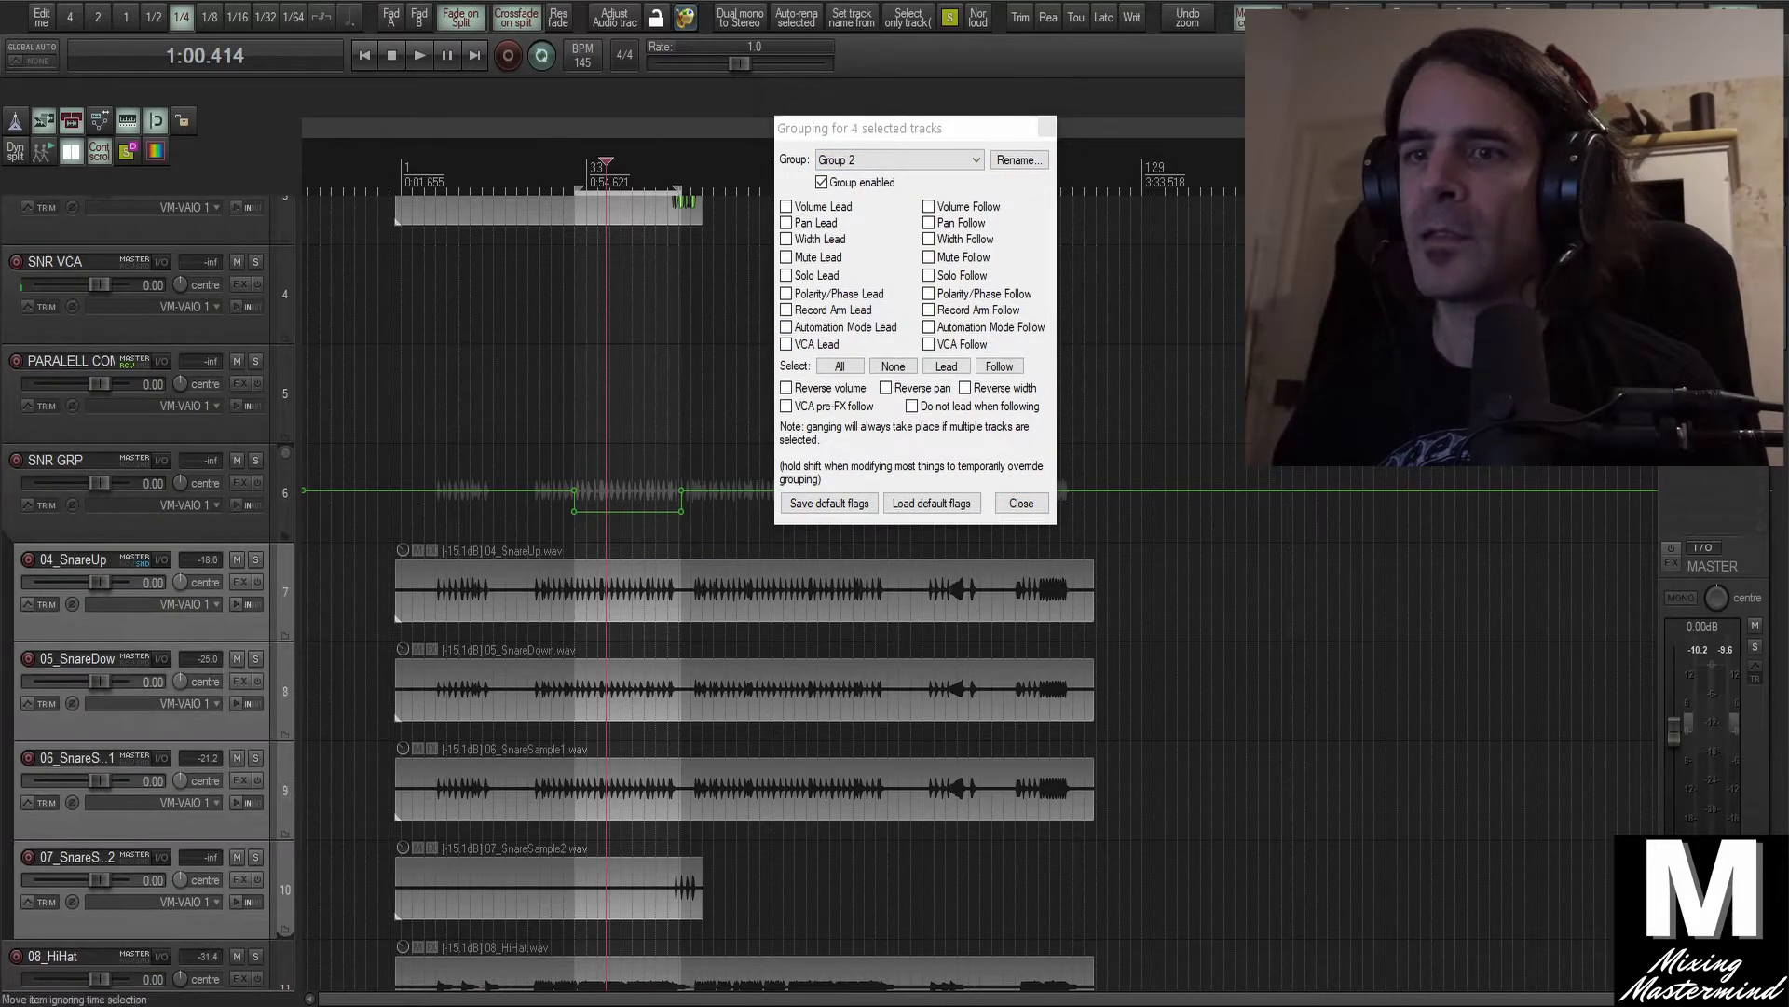
click(1021, 503)
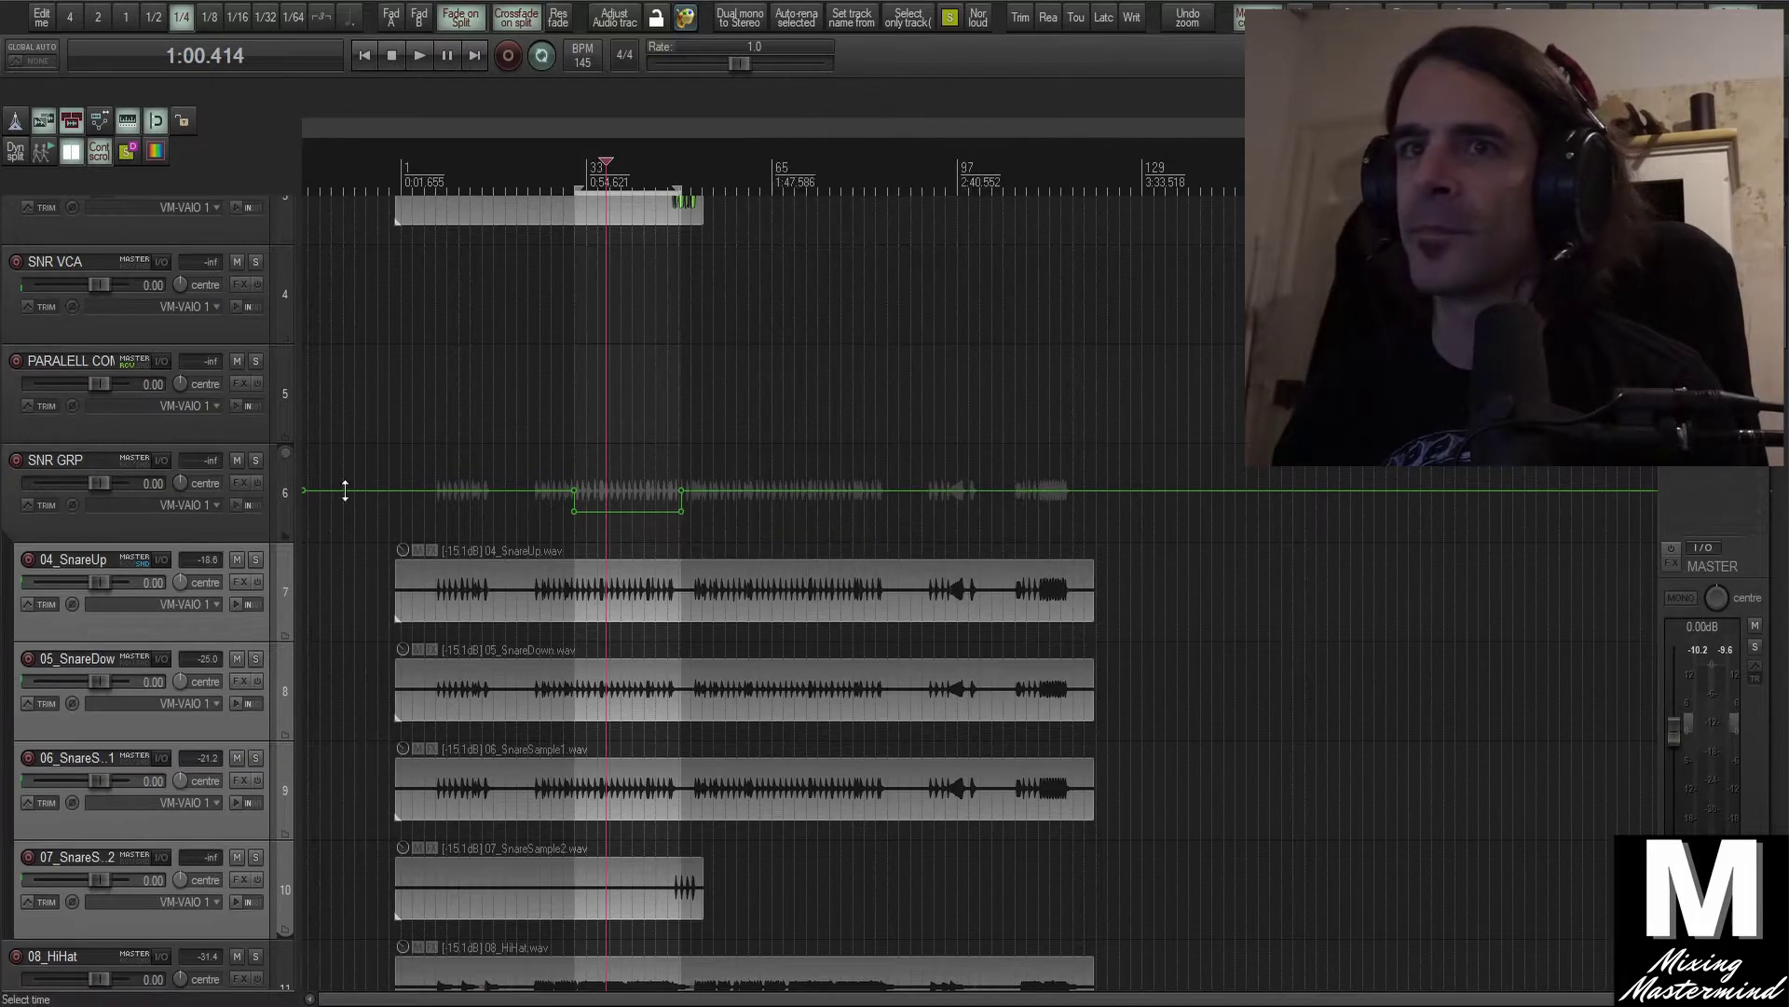
Solo the SNR GRP track and start playback inside the time selection
click(156, 418)
click(140, 328)
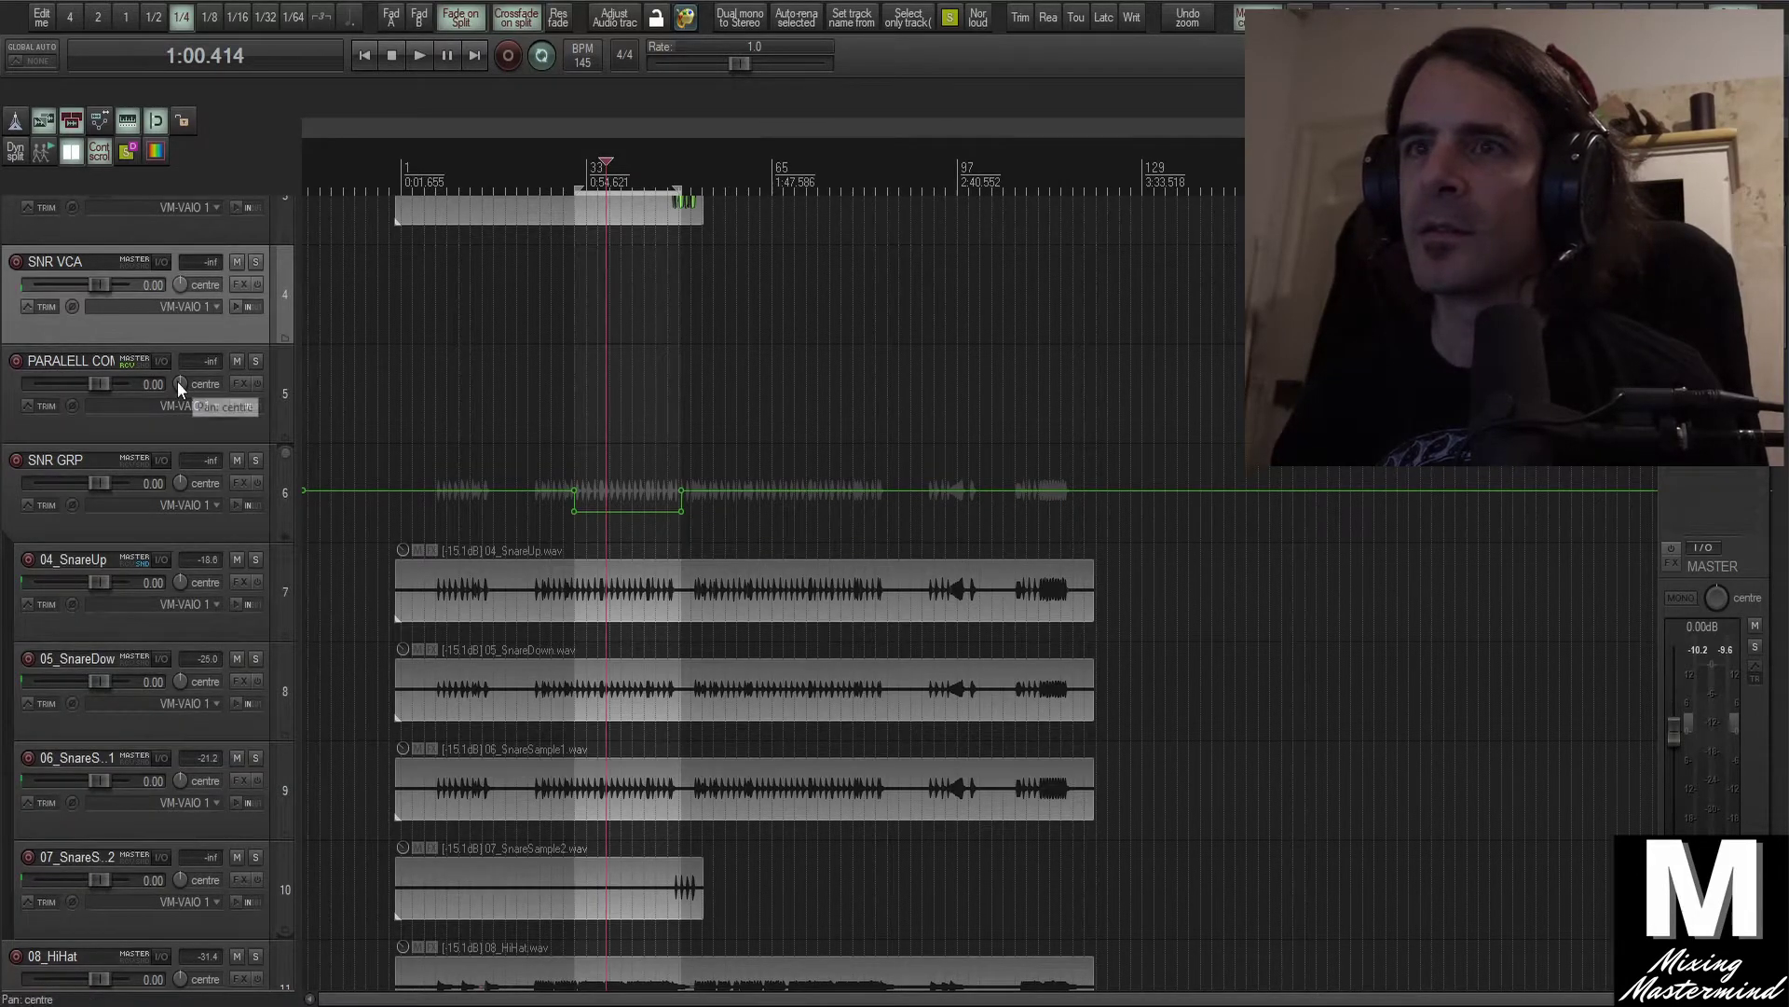
key(equal)
key(minus)
key(equal)
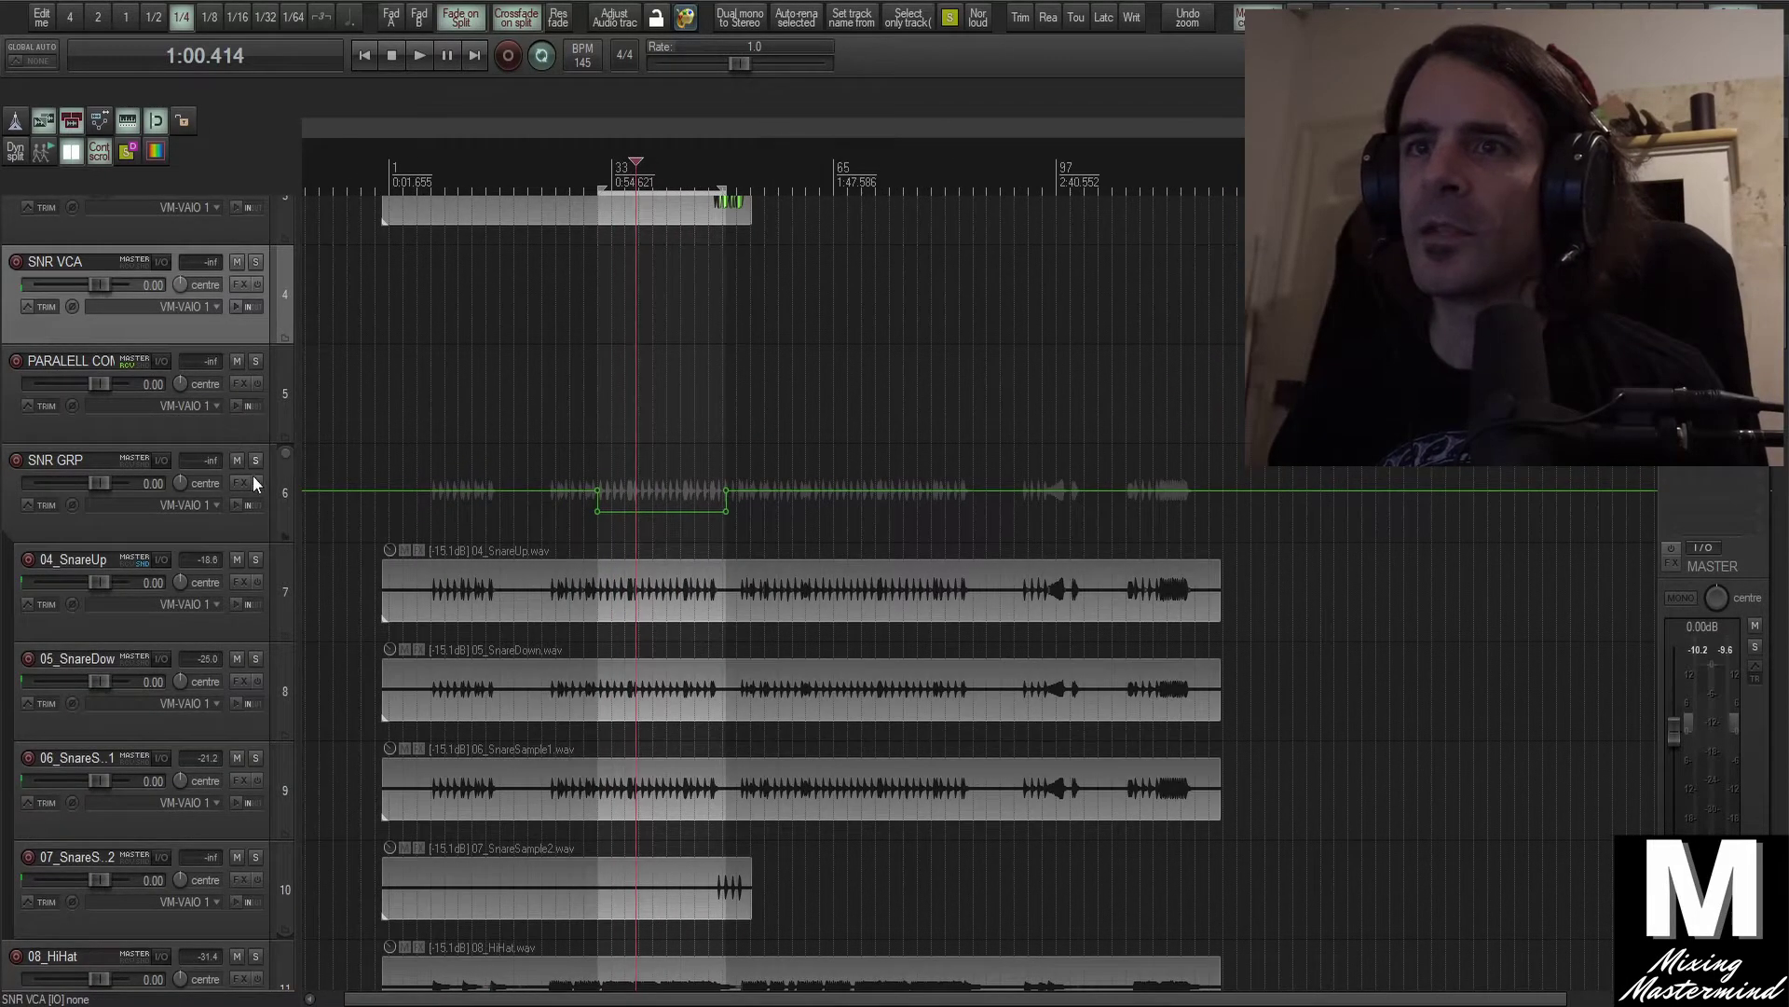
click(256, 460)
key(space)
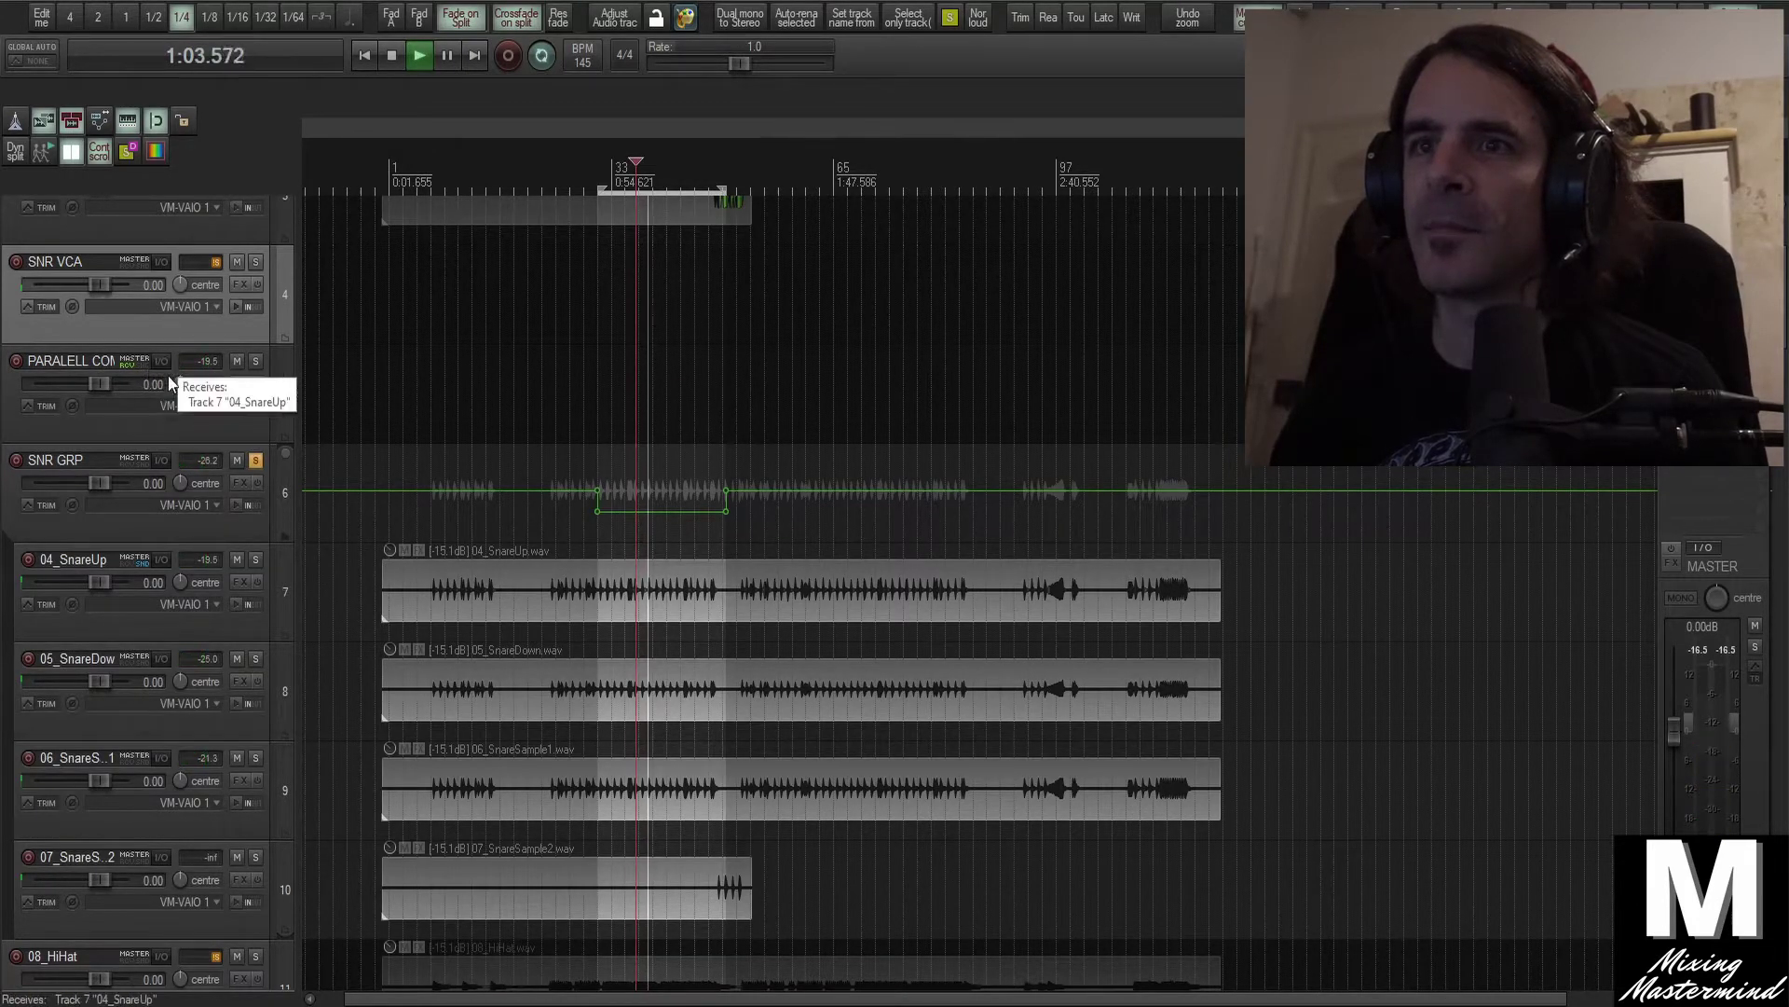
Lower the SNR GRP volume envelope further within the time selection, raise it back level with the rest of the line, and stop playback
drag(659, 510, 659, 620)
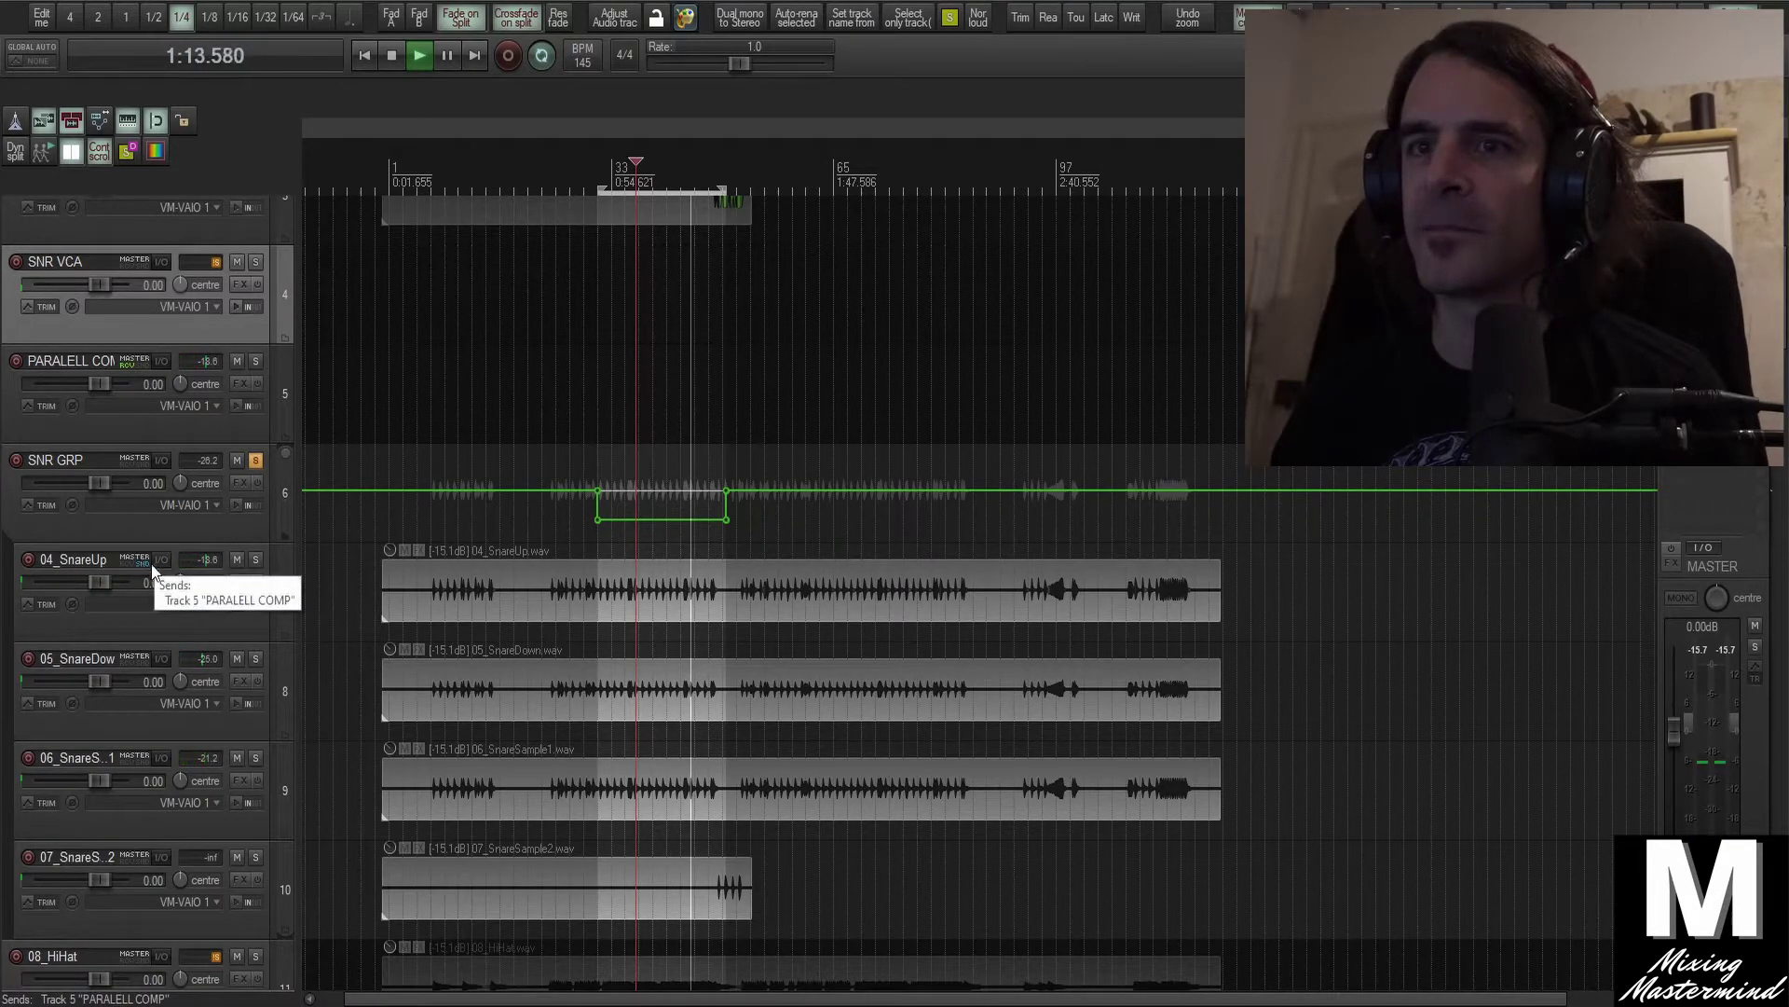
drag(672, 523, 668, 422)
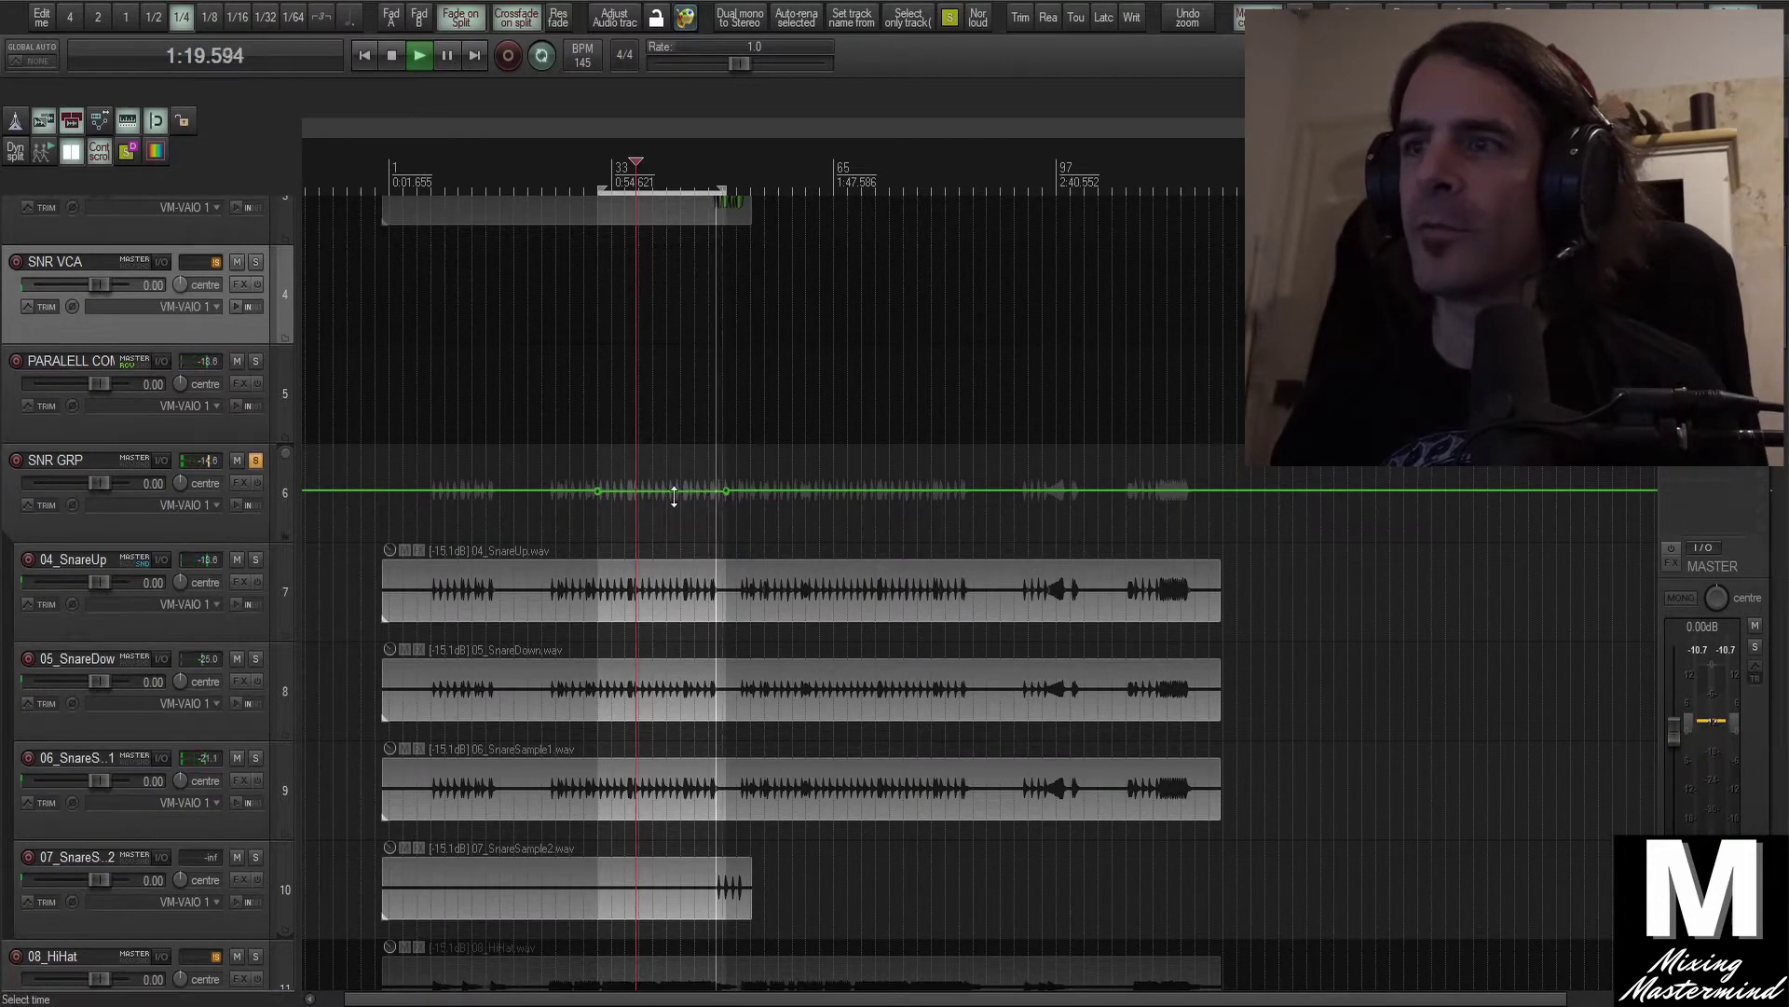
key(space)
Show the SNR VCA volume envelope and lower it within the time selection while playing from the selection's start
scroll(638, 522, up, 2)
click(580, 405)
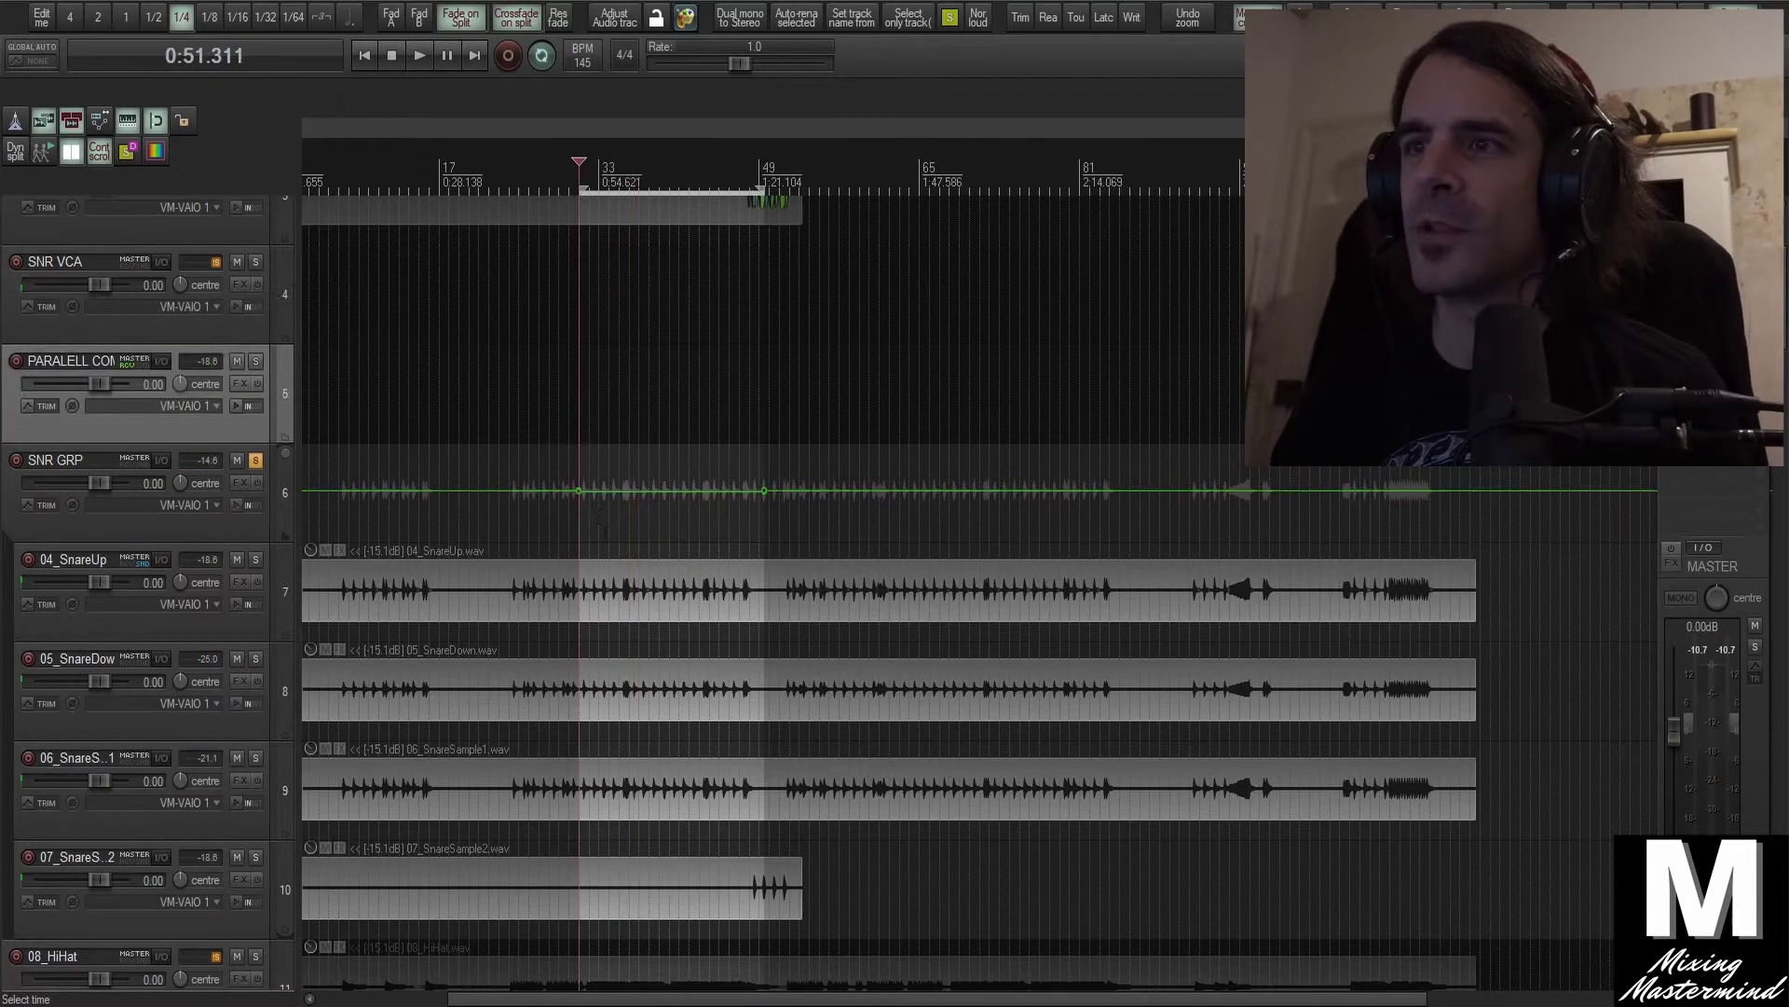
scroll(620, 560, up, 2)
scroll(657, 584, down, 1)
click(168, 331)
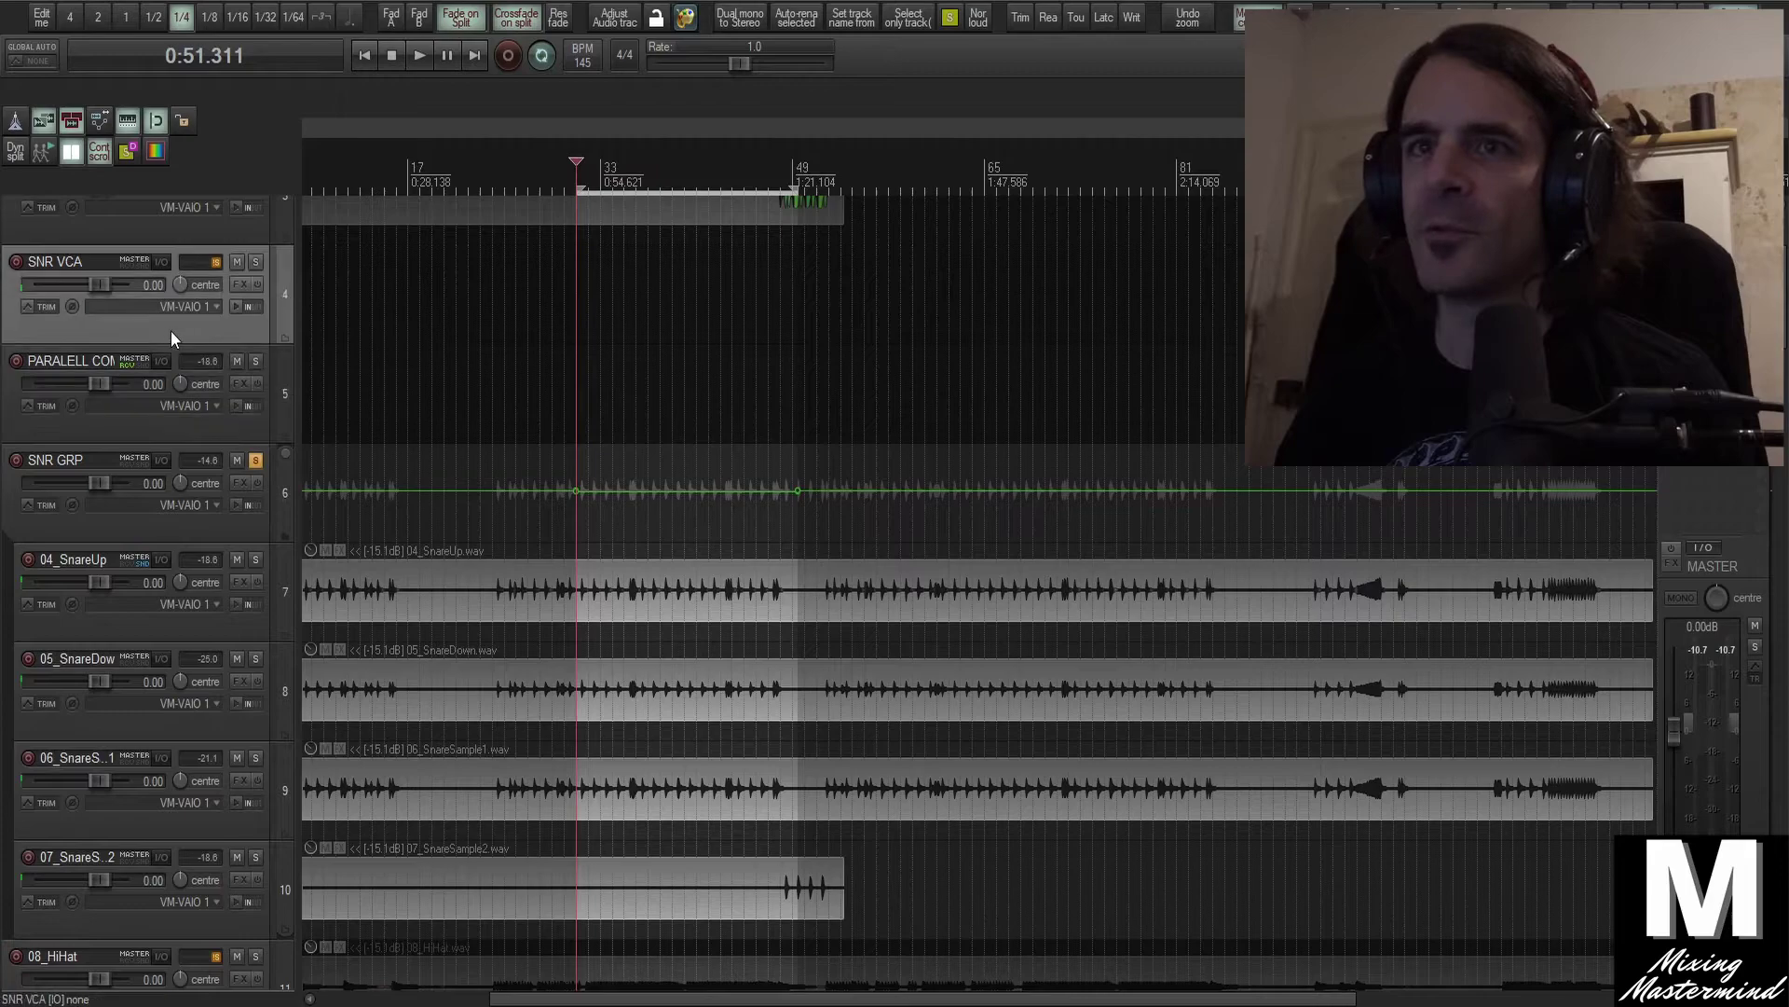
key(space)
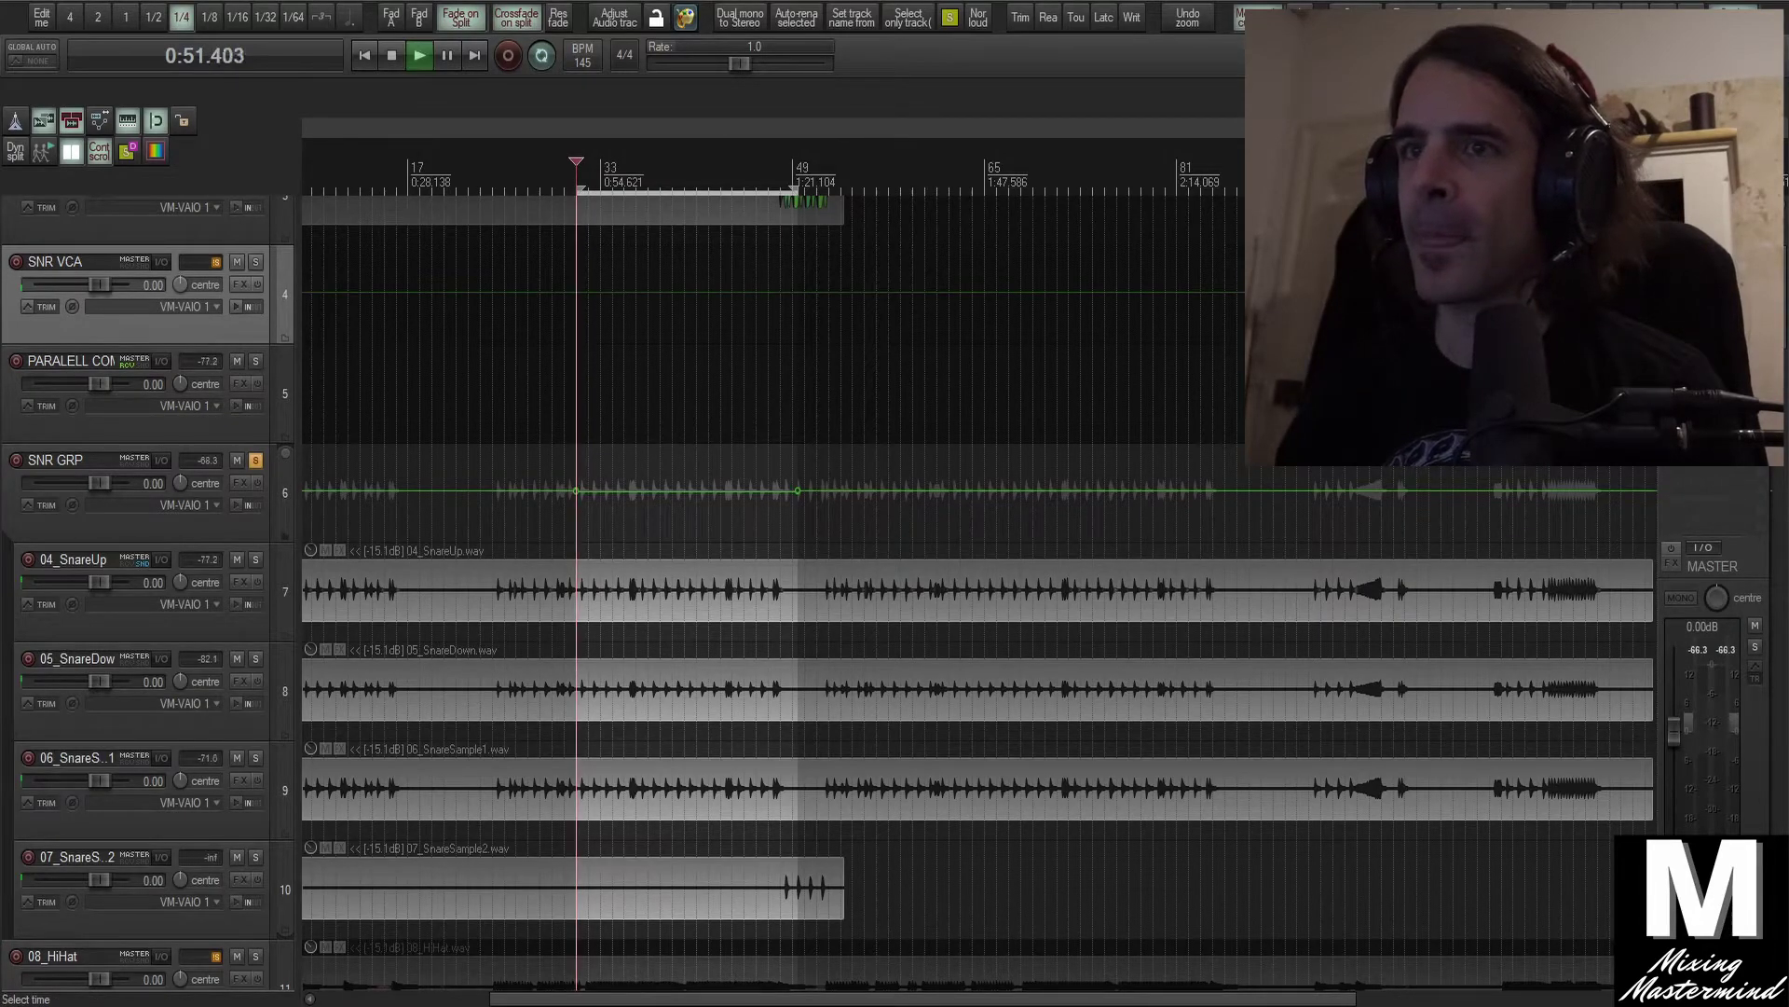
drag(683, 292, 680, 354)
key(space)
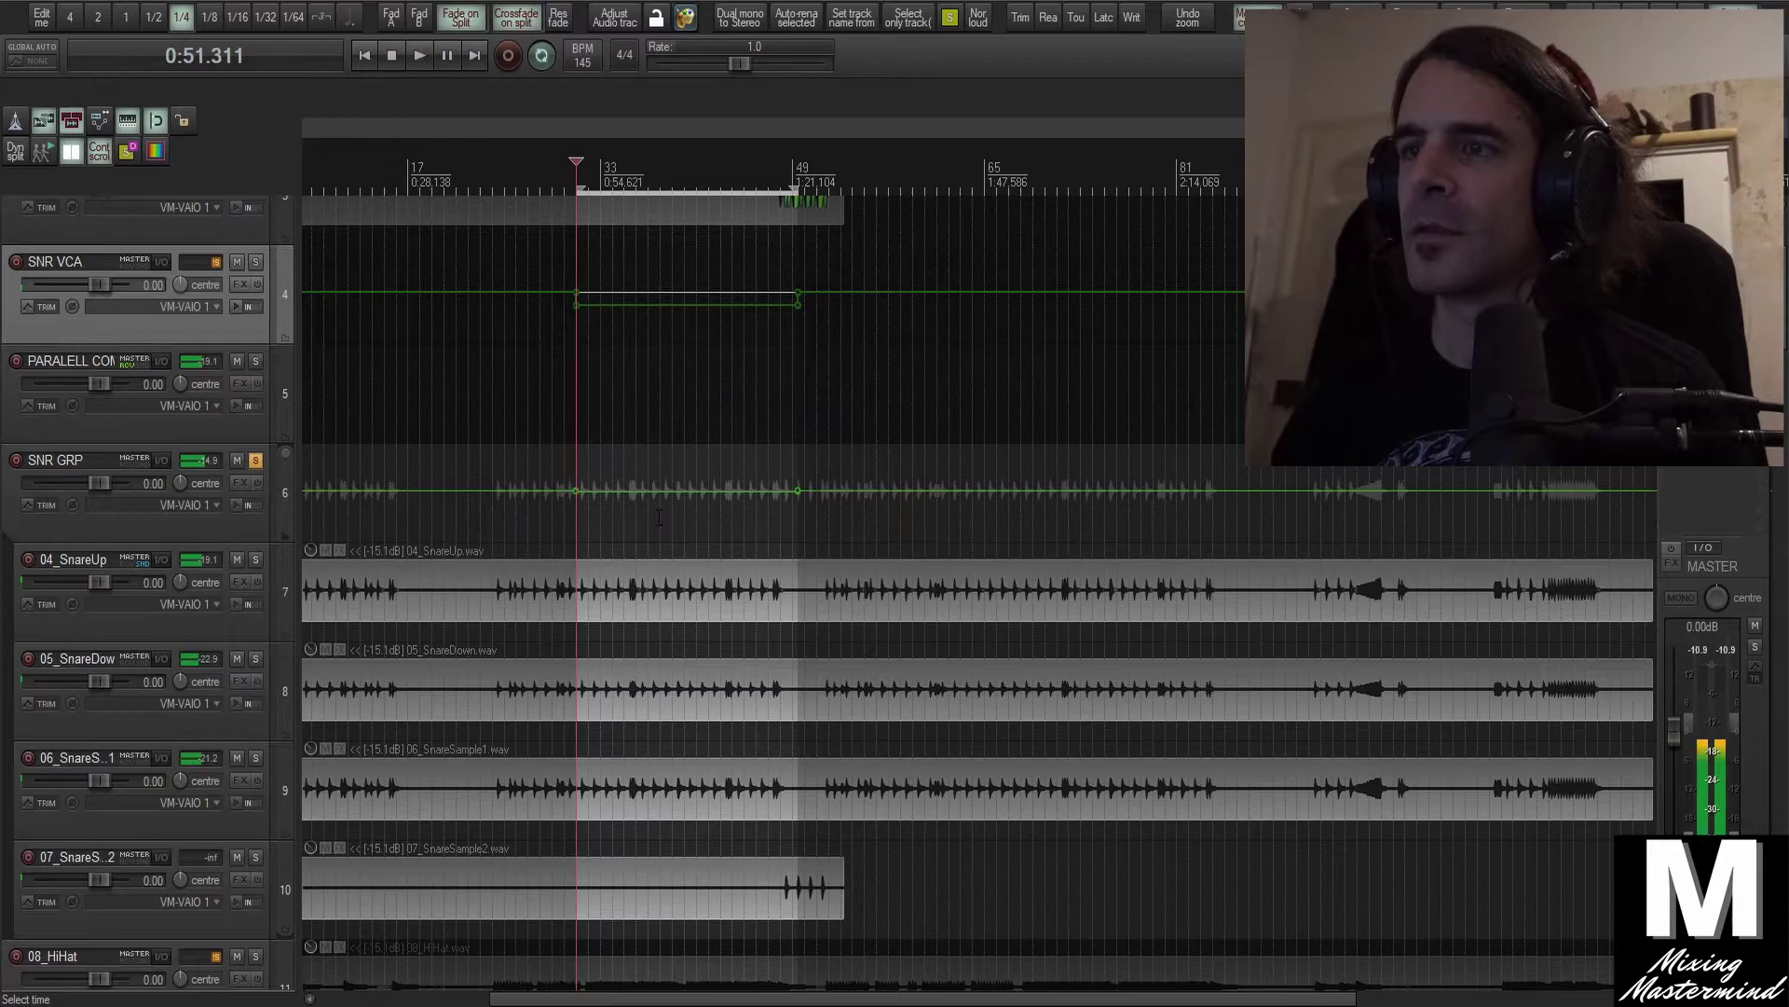
scroll(658, 514, down, 2)
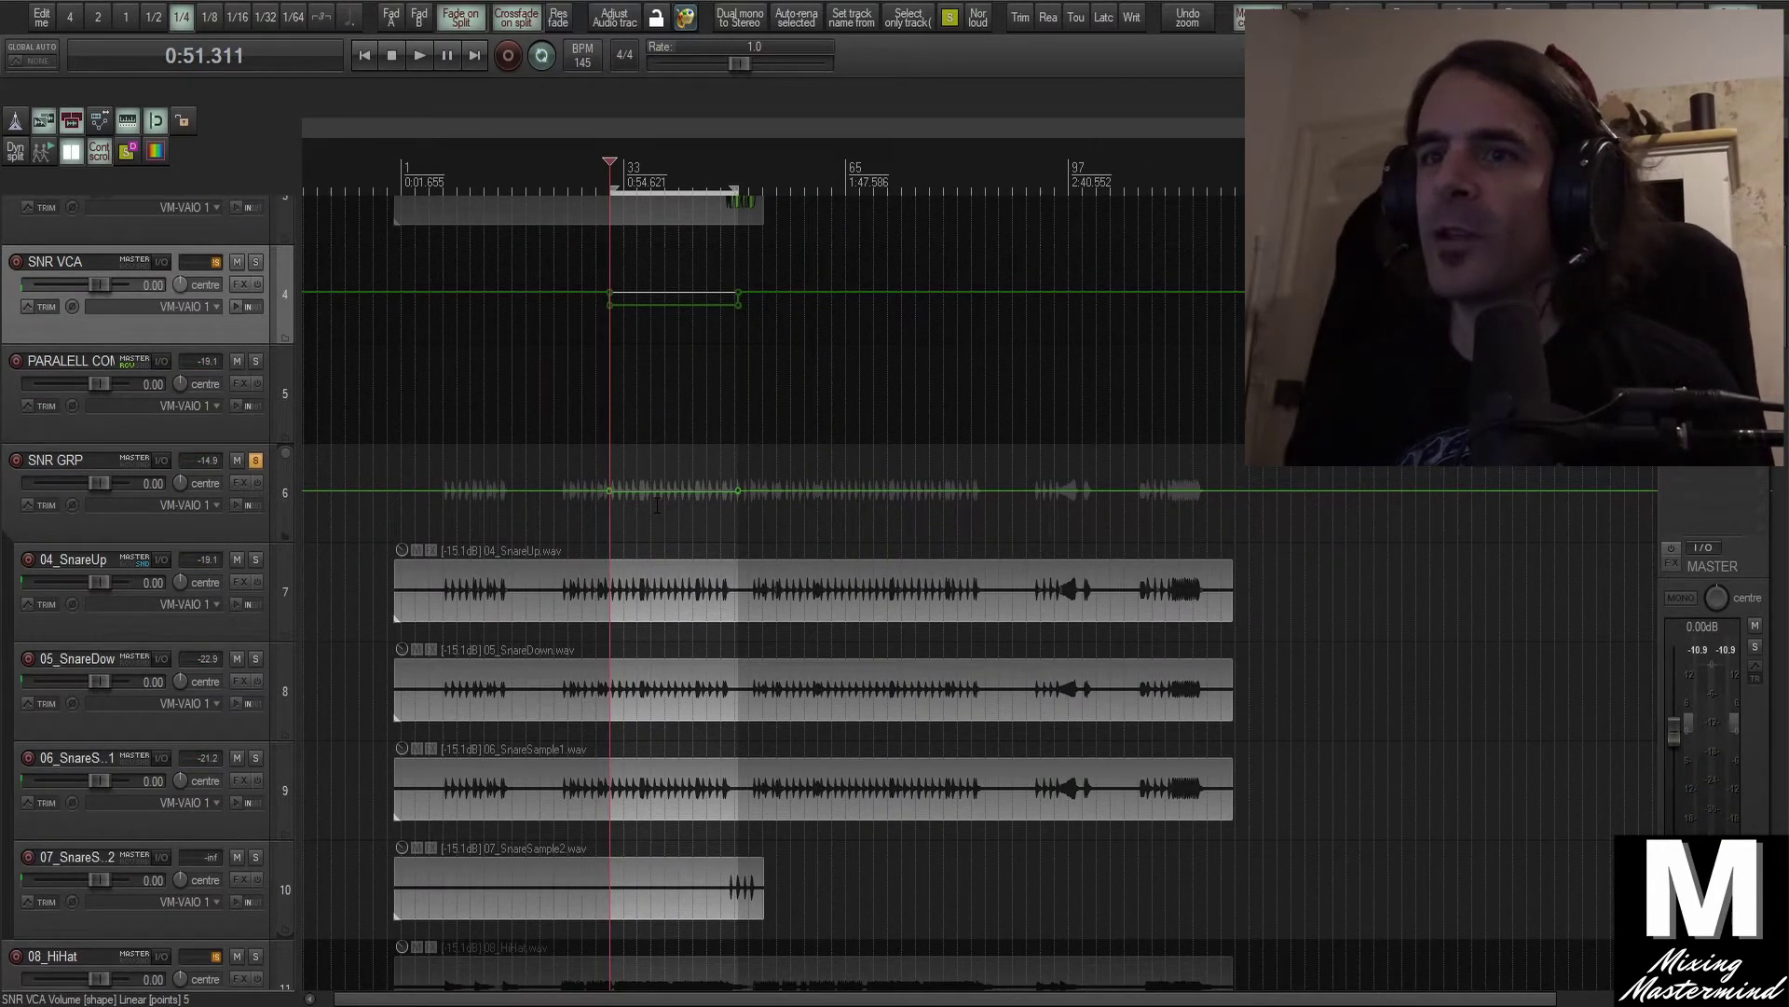
scroll(657, 505, down, 1)
scroll(657, 506, up, 2)
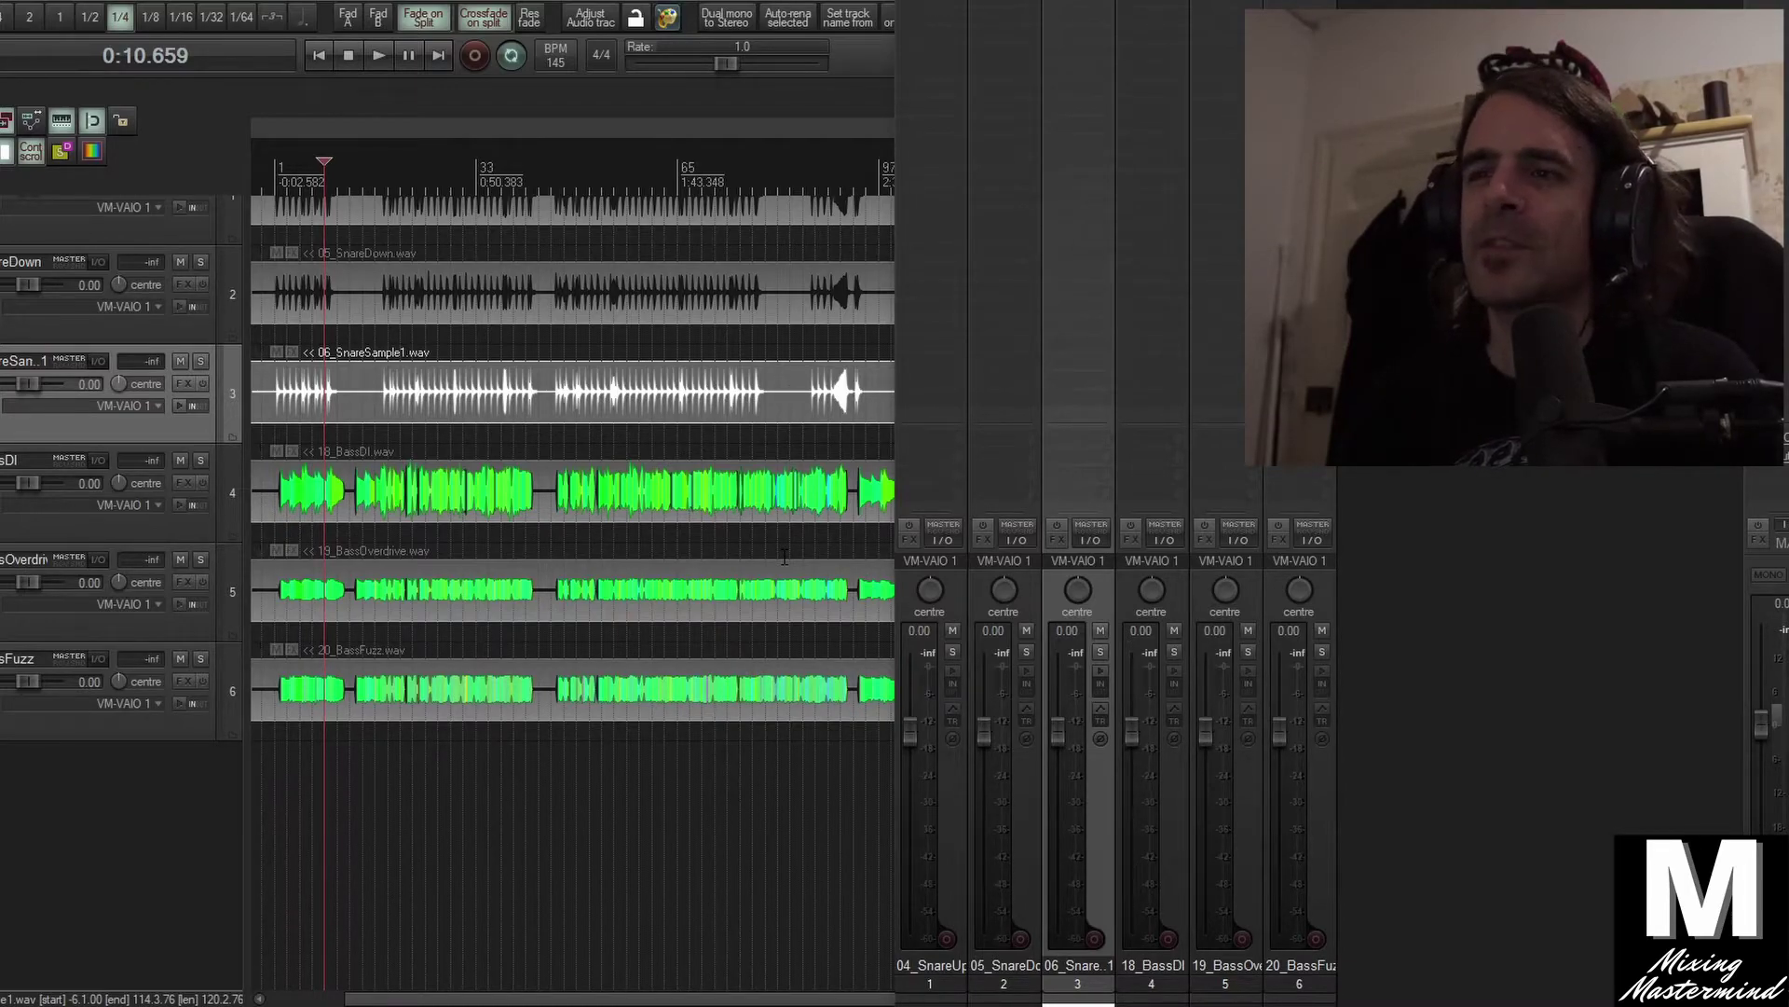
scroll(473, 512, up, 1)
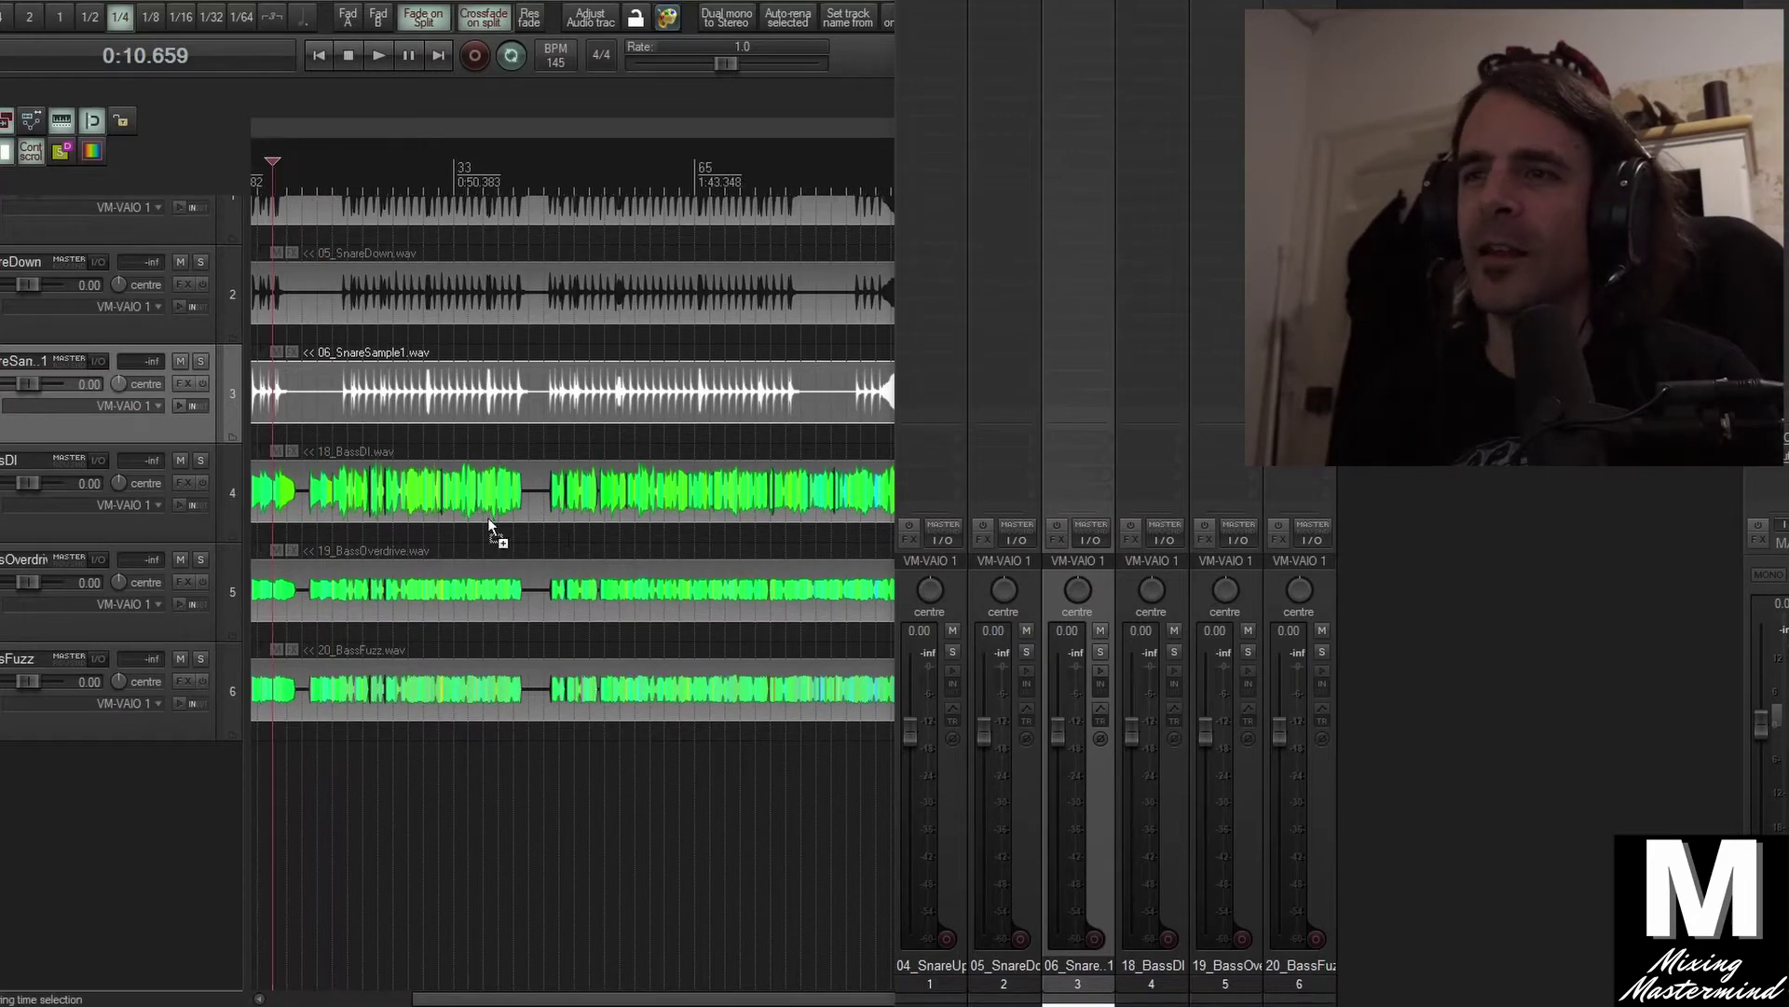
scroll(494, 522, left, 2)
scroll(503, 529, down, 1)
scroll(503, 529, down, 1)
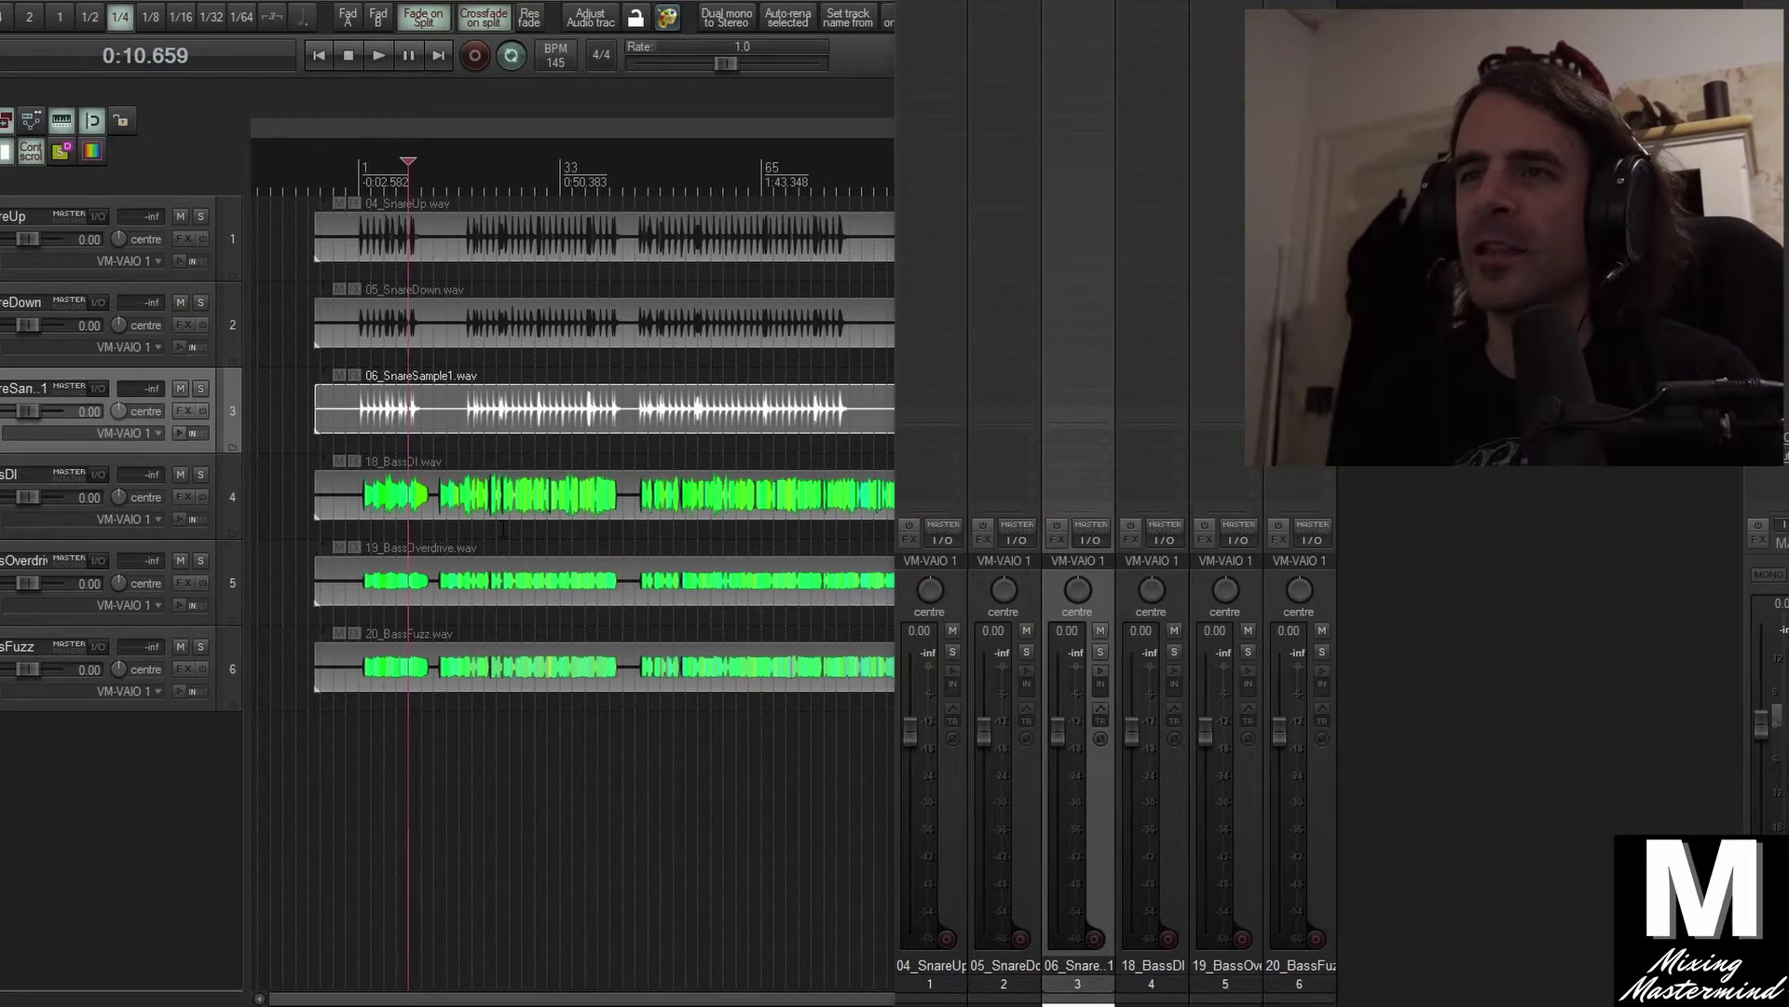
scroll(504, 528, down, 1)
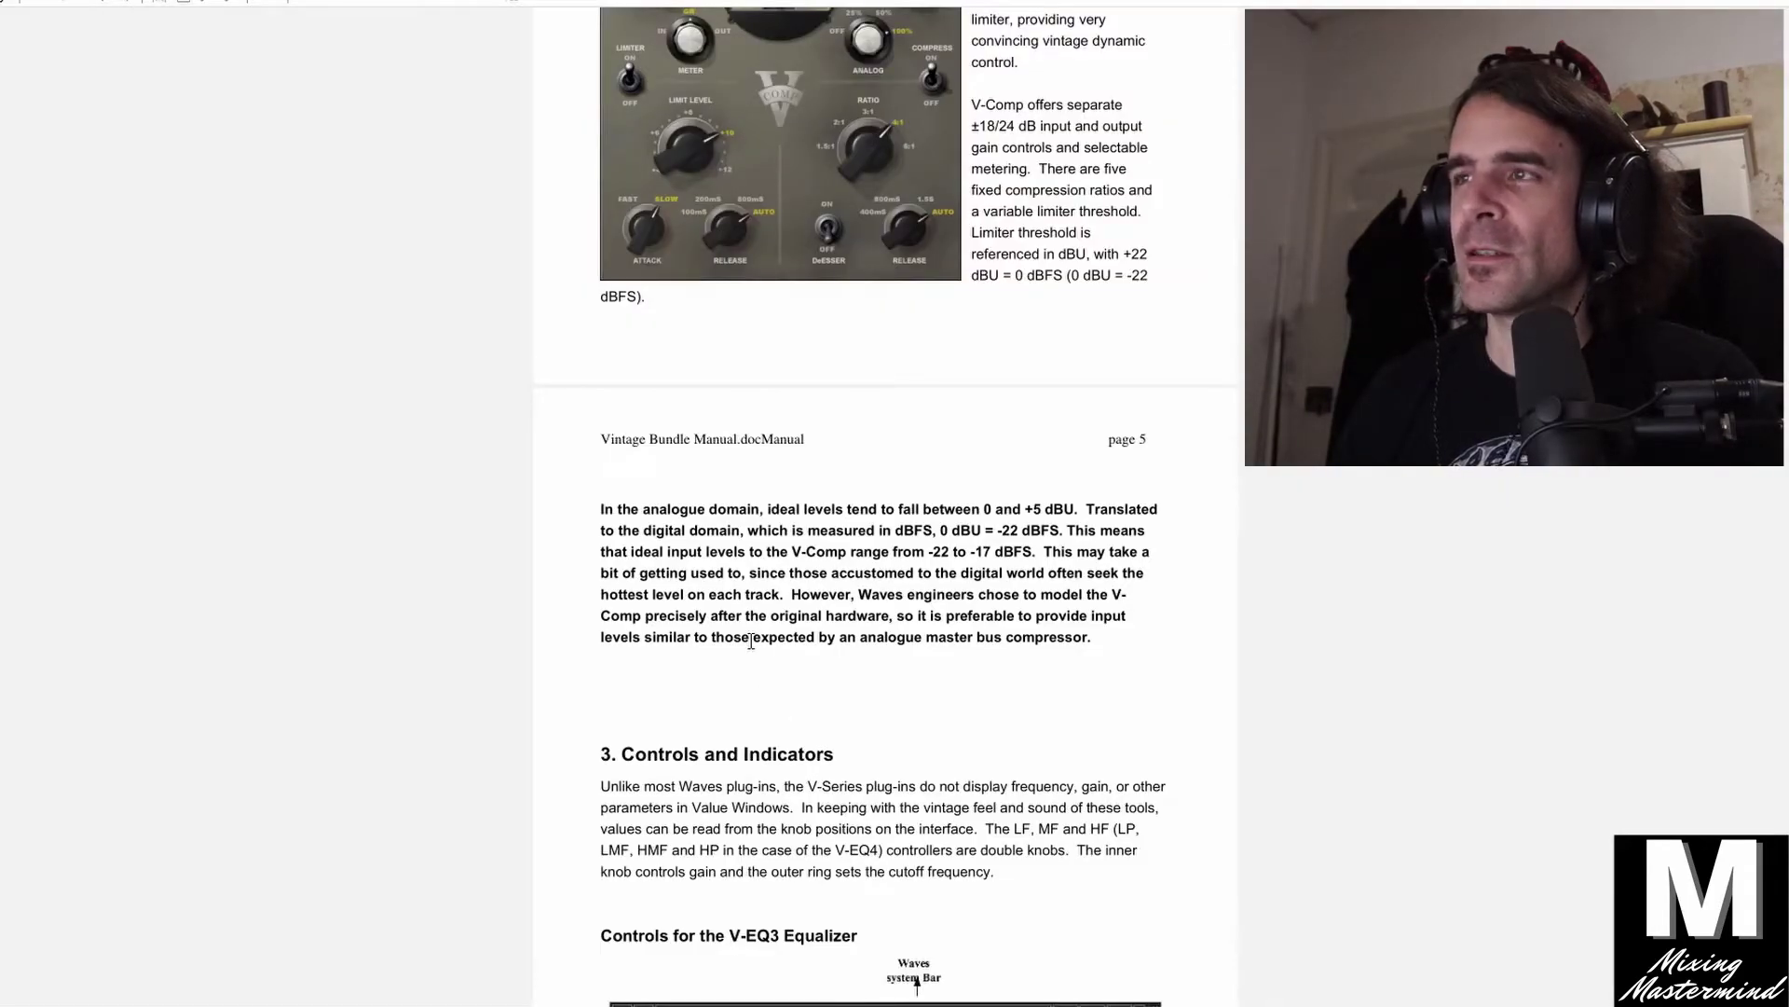
Highlight the V-Comp Master Bus Compressor heading in the Vintage Bundle manual and go to the level guidance on page 5
scroll(759, 653, up, 3)
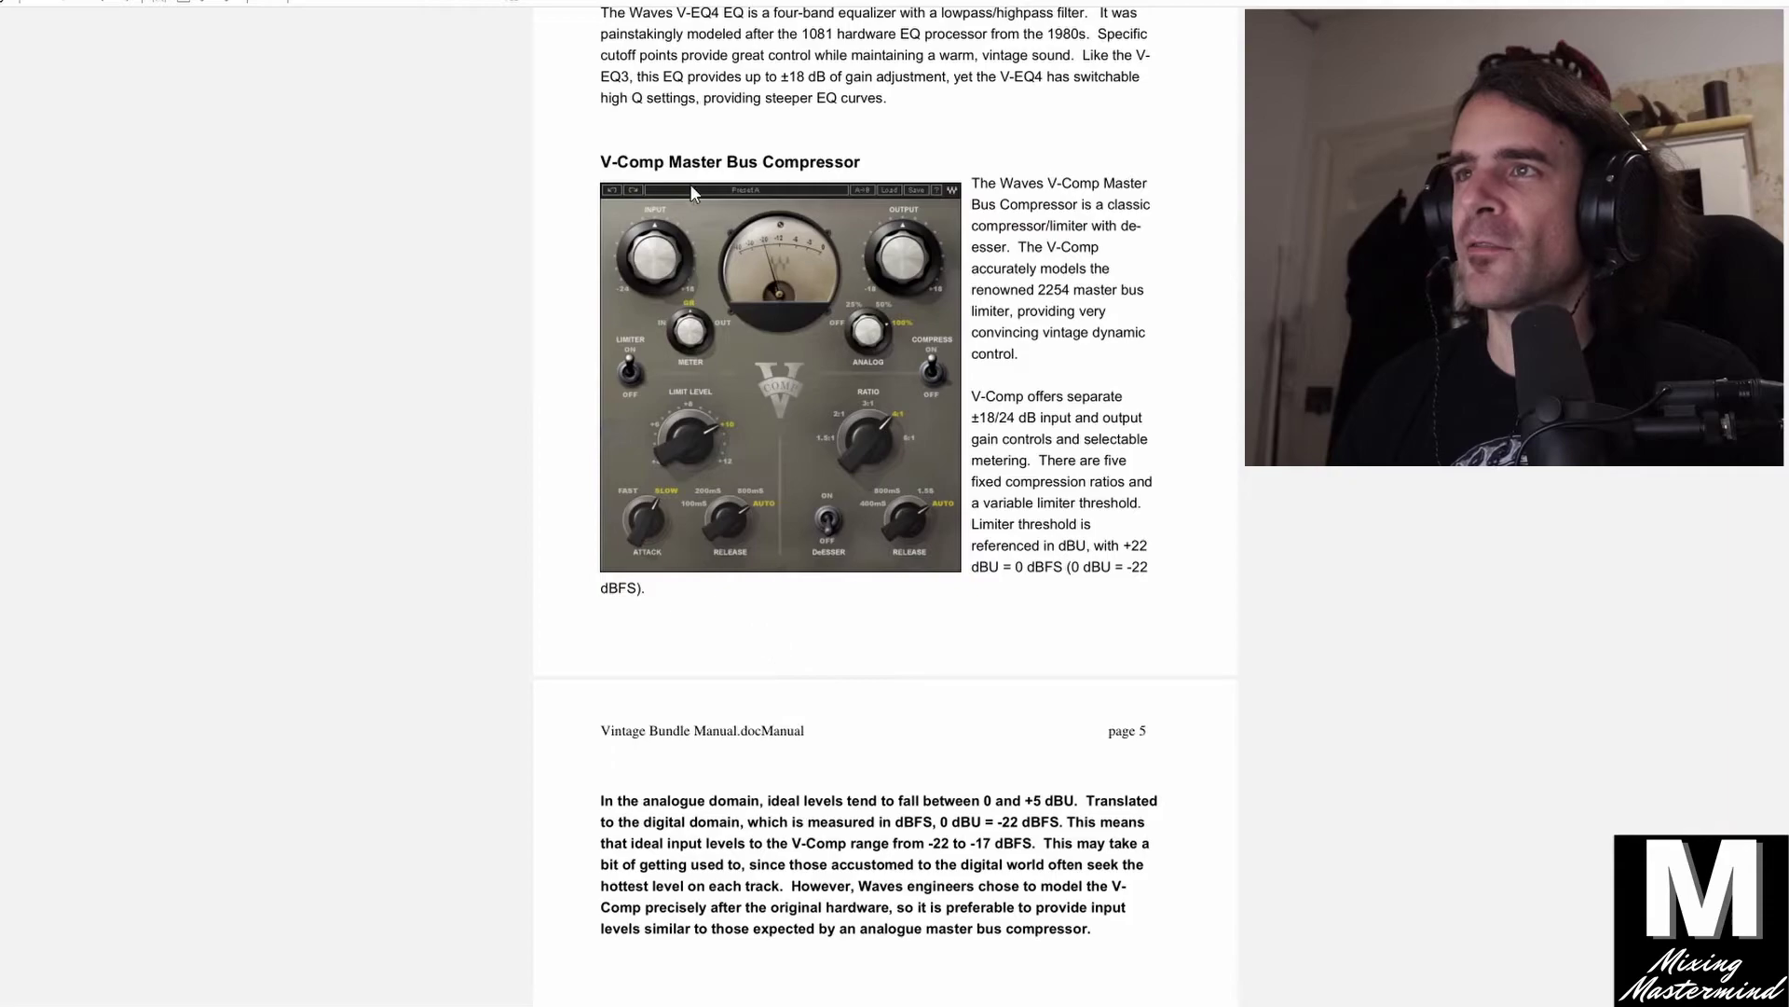
drag(615, 164, 881, 168)
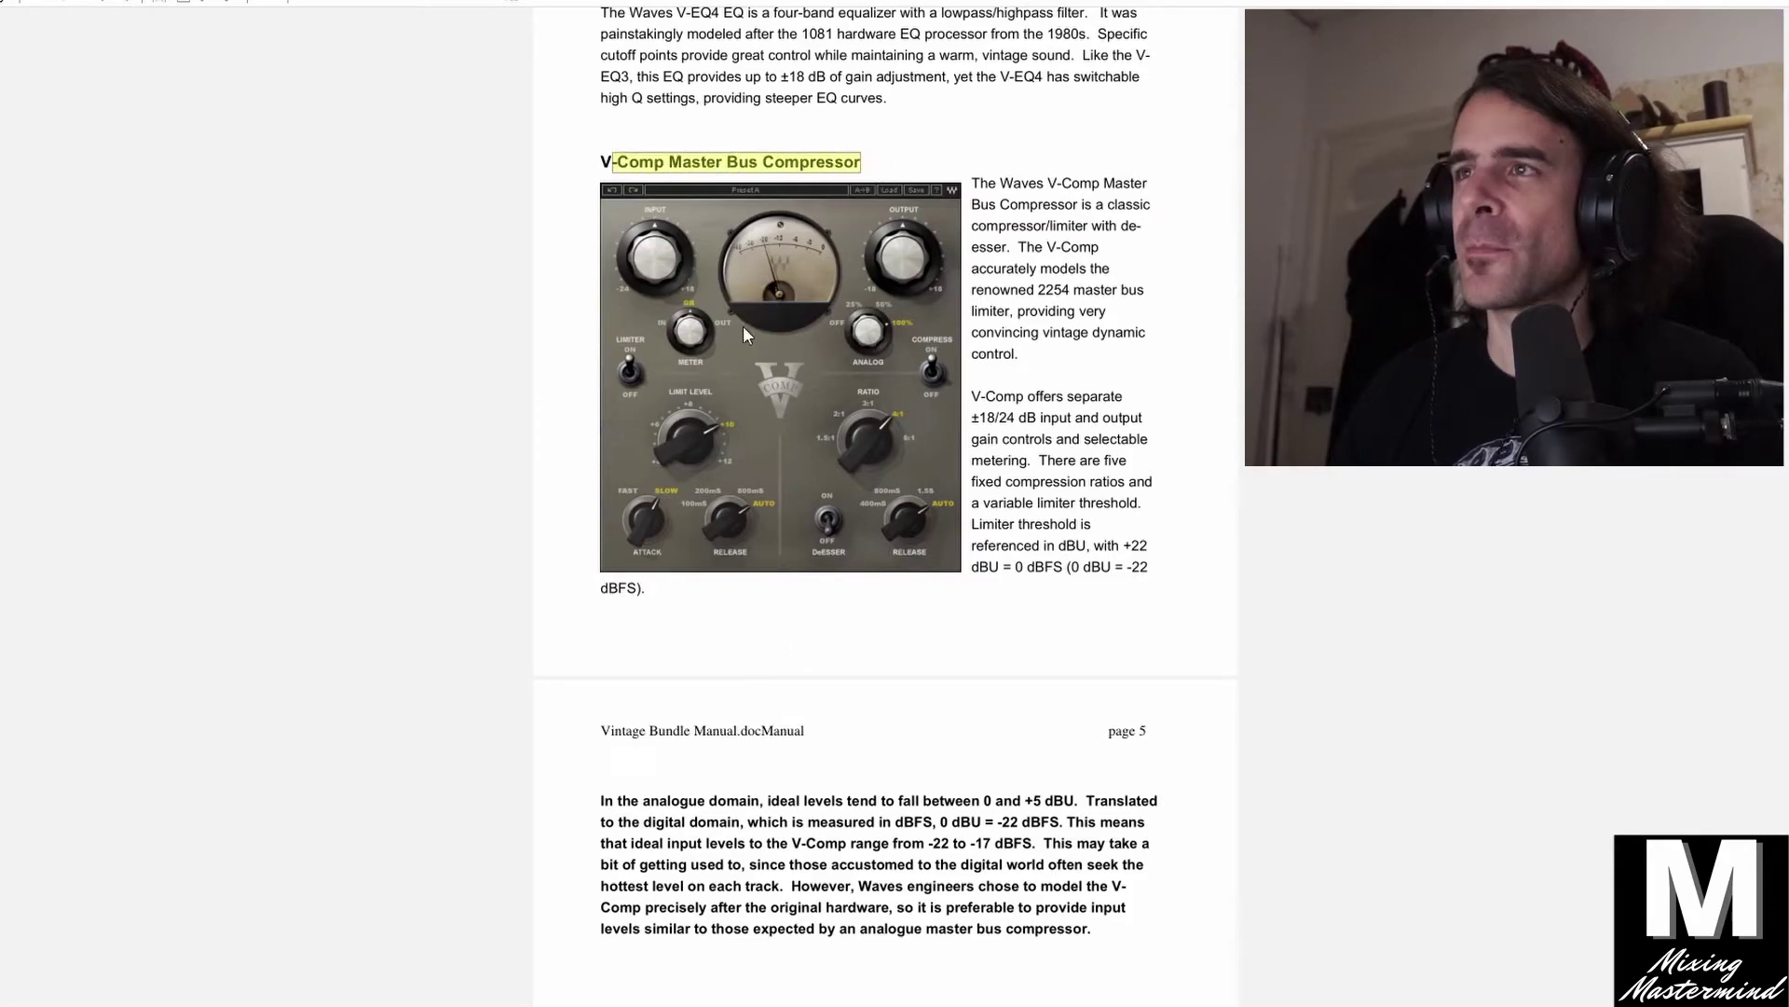
scroll(876, 633, down, 3)
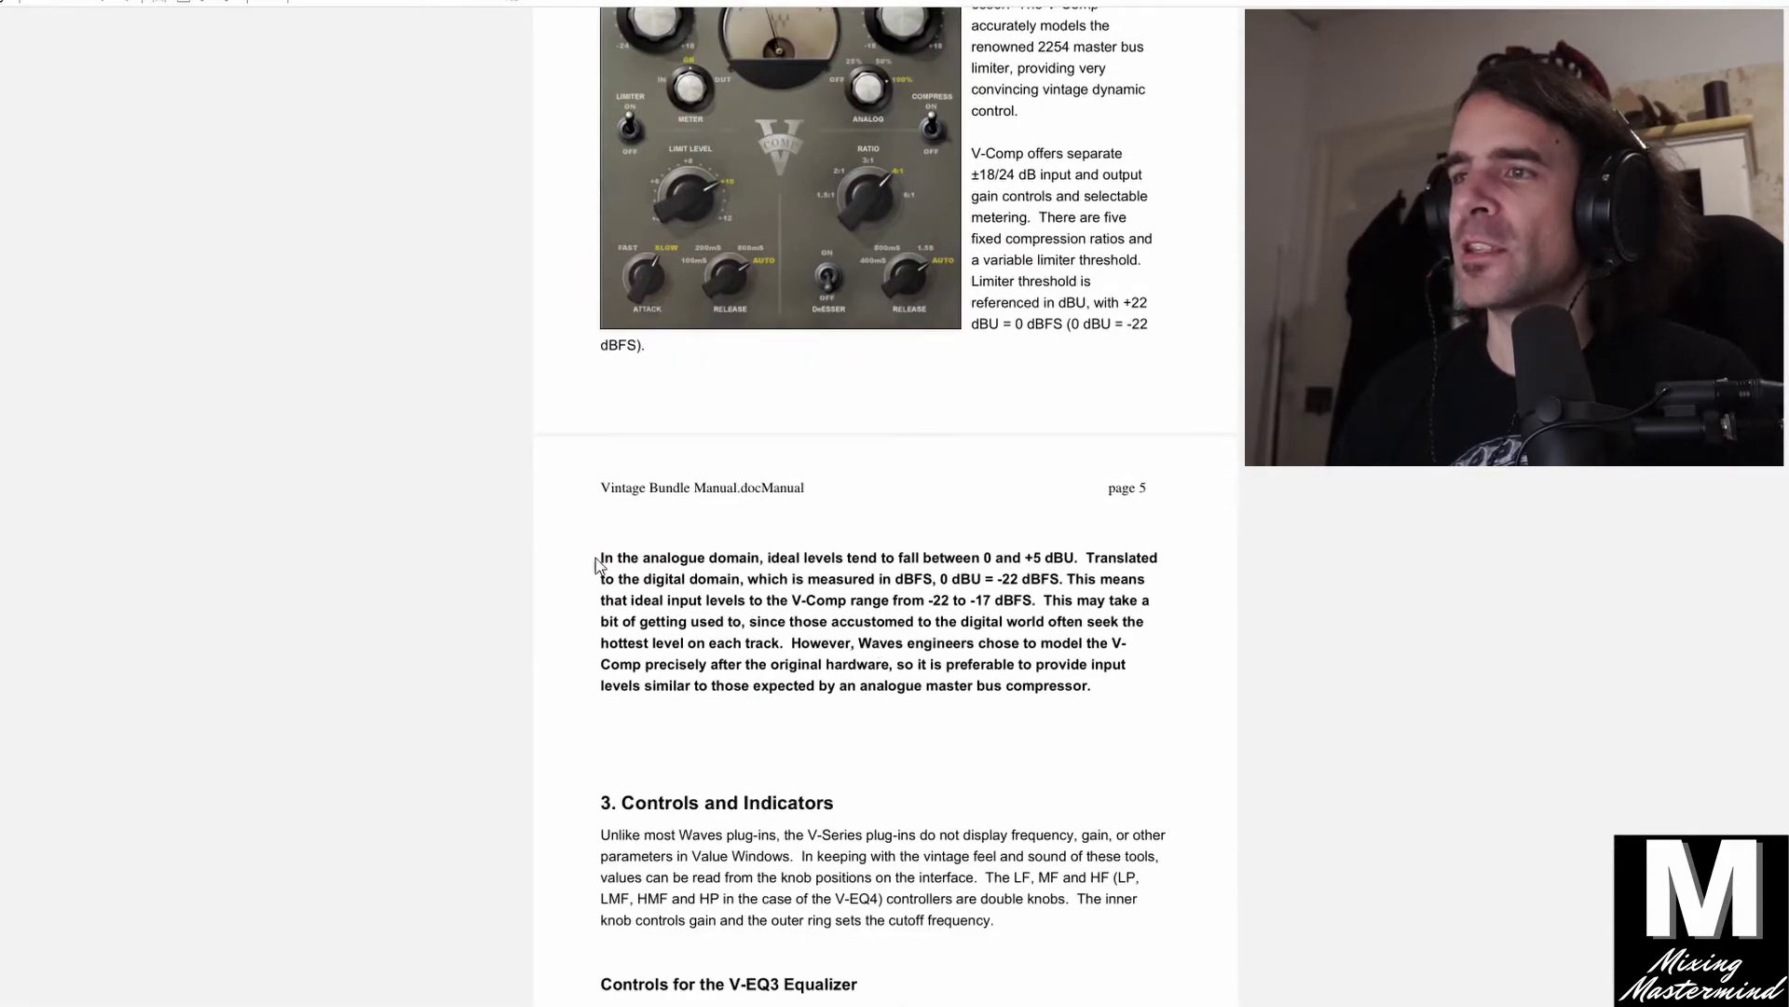
scroll(727, 596, up, 1)
scroll(830, 490, down, 2)
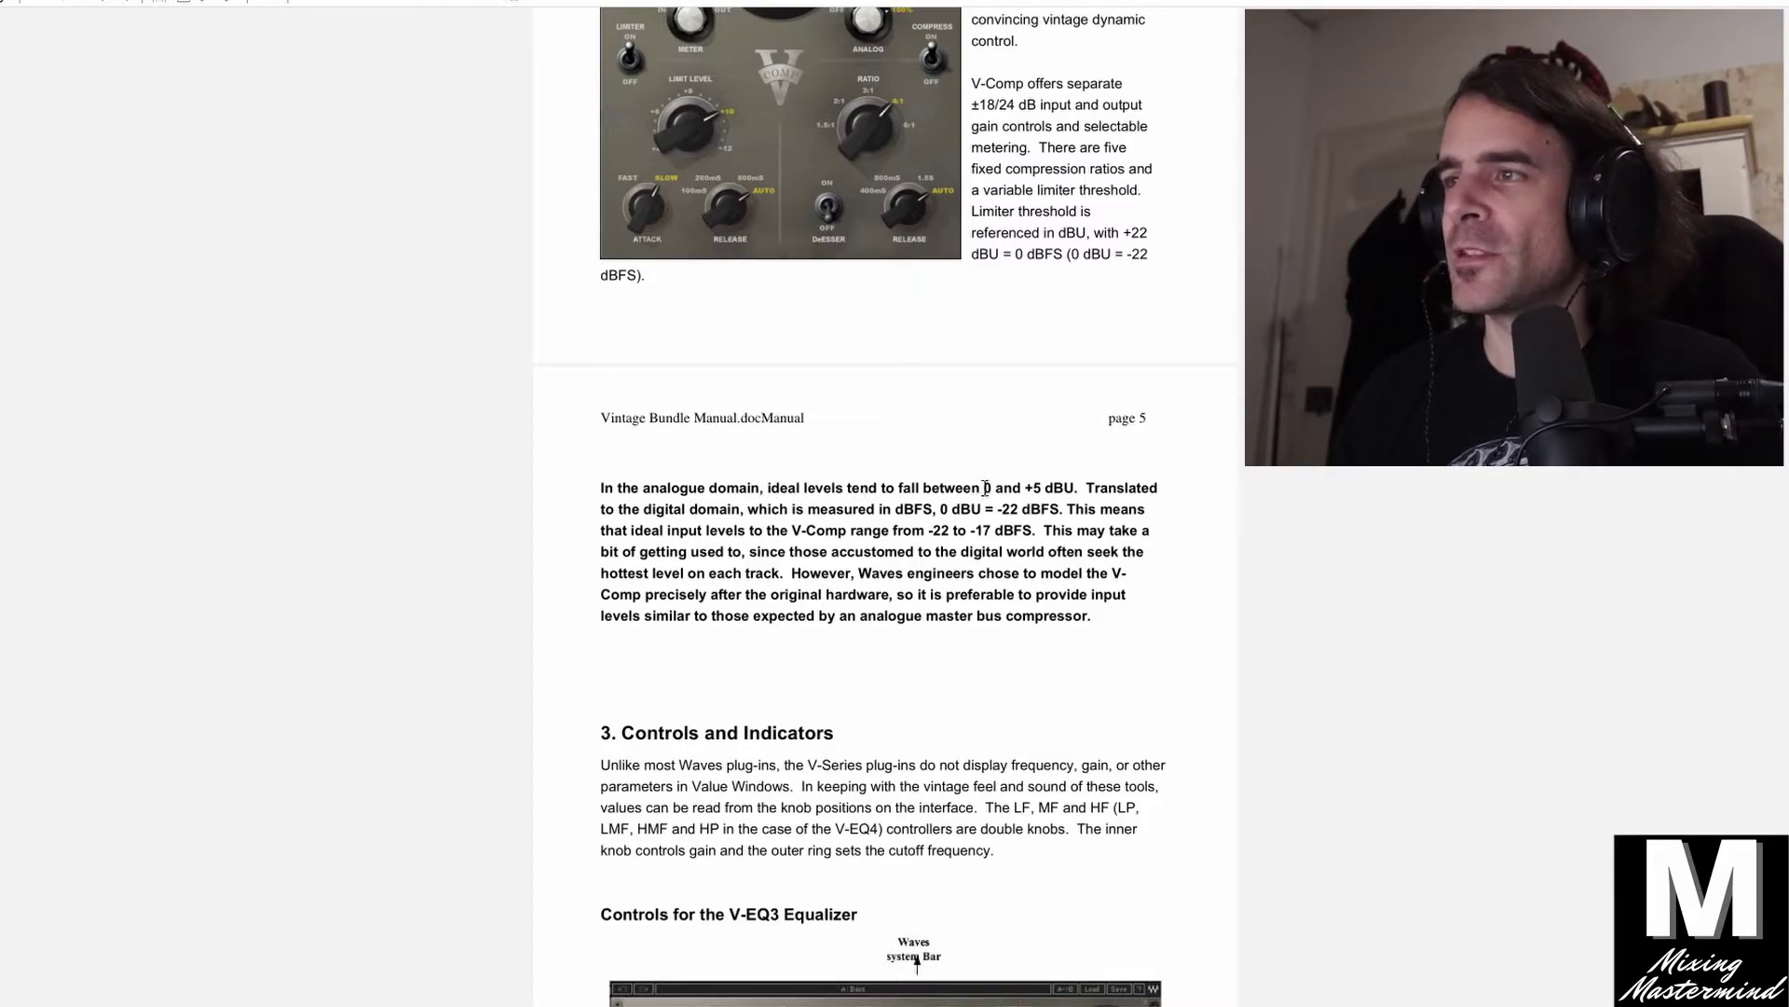
Highlight the manual's level guidance: +5 dBU, the -22 to -17 dBFS input range, and the closing sentence on preferable input levels
drag(1026, 488, 1075, 488)
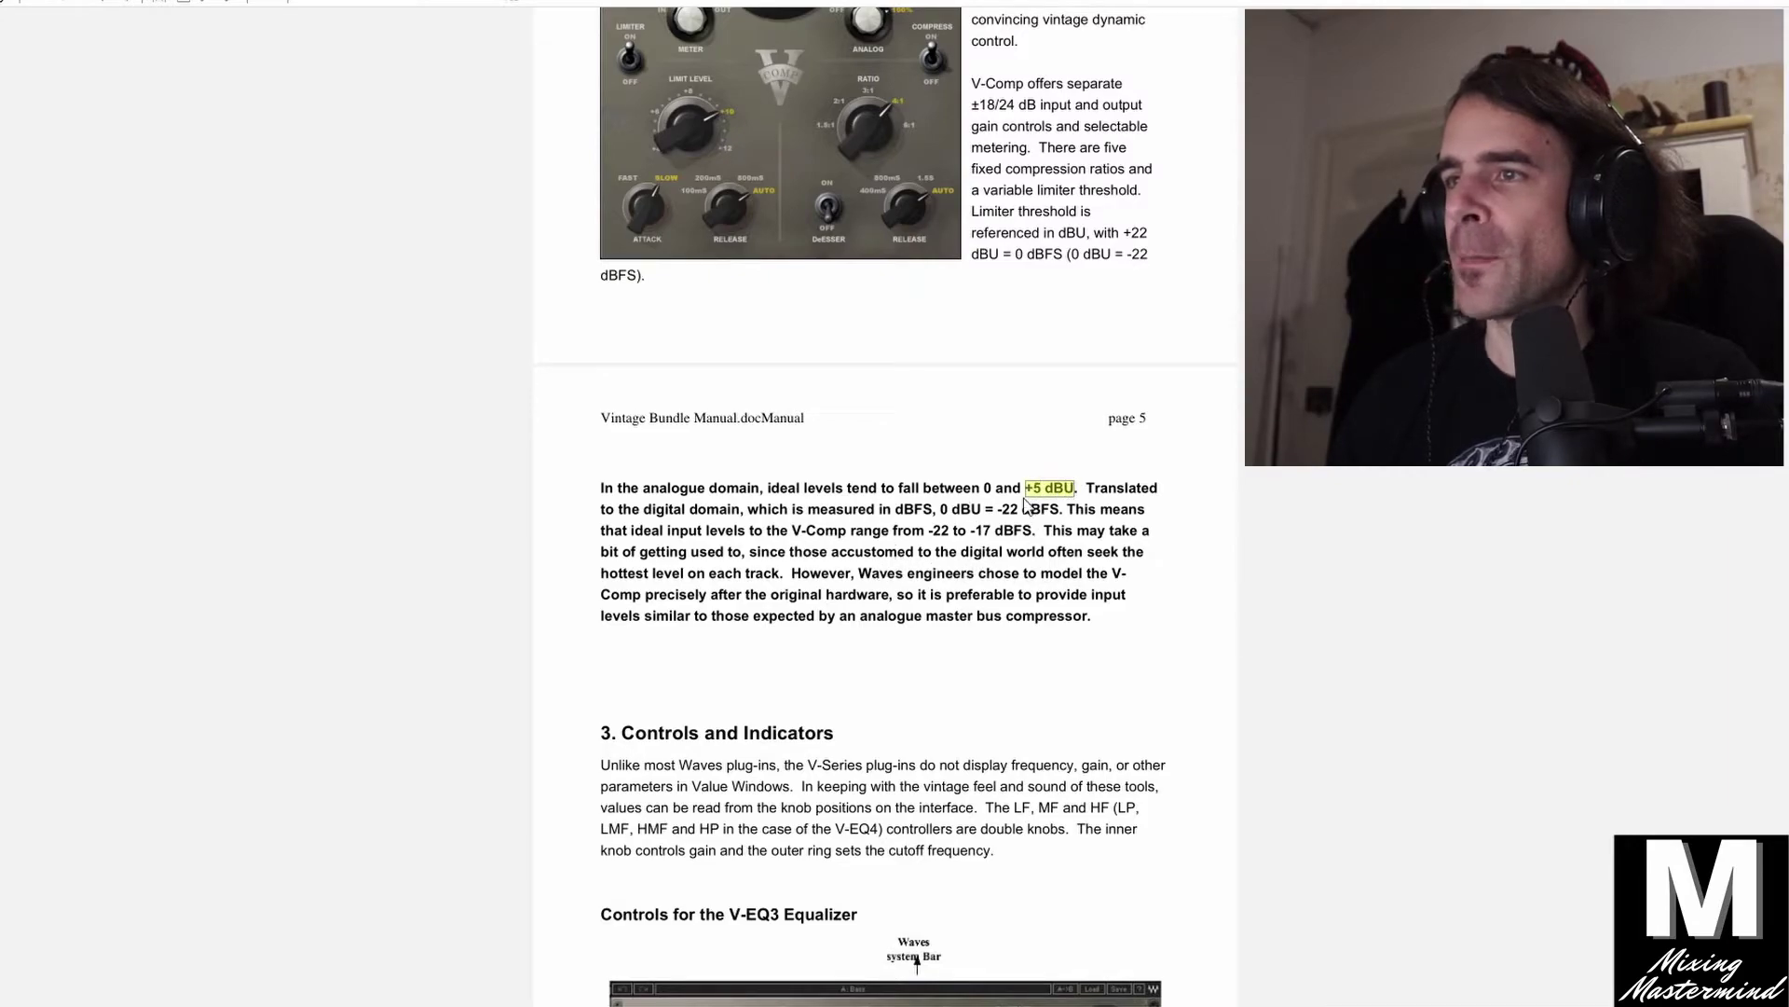
drag(929, 530, 1031, 533)
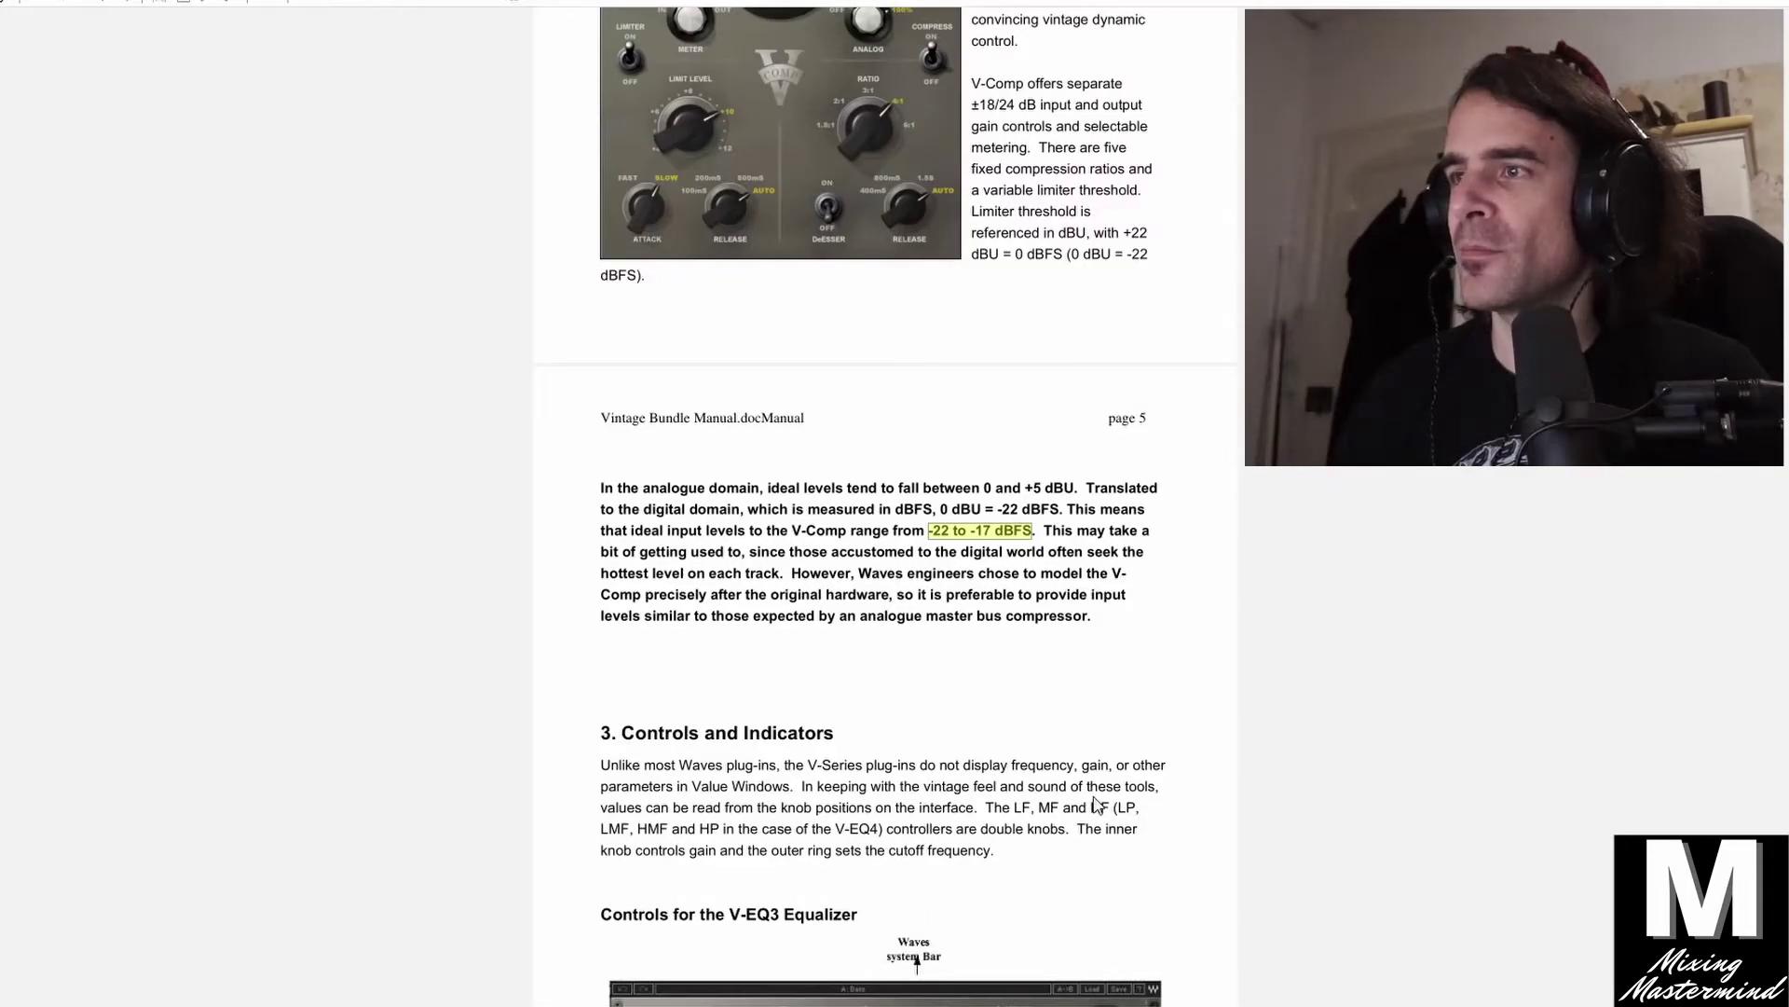
drag(947, 595, 1022, 603)
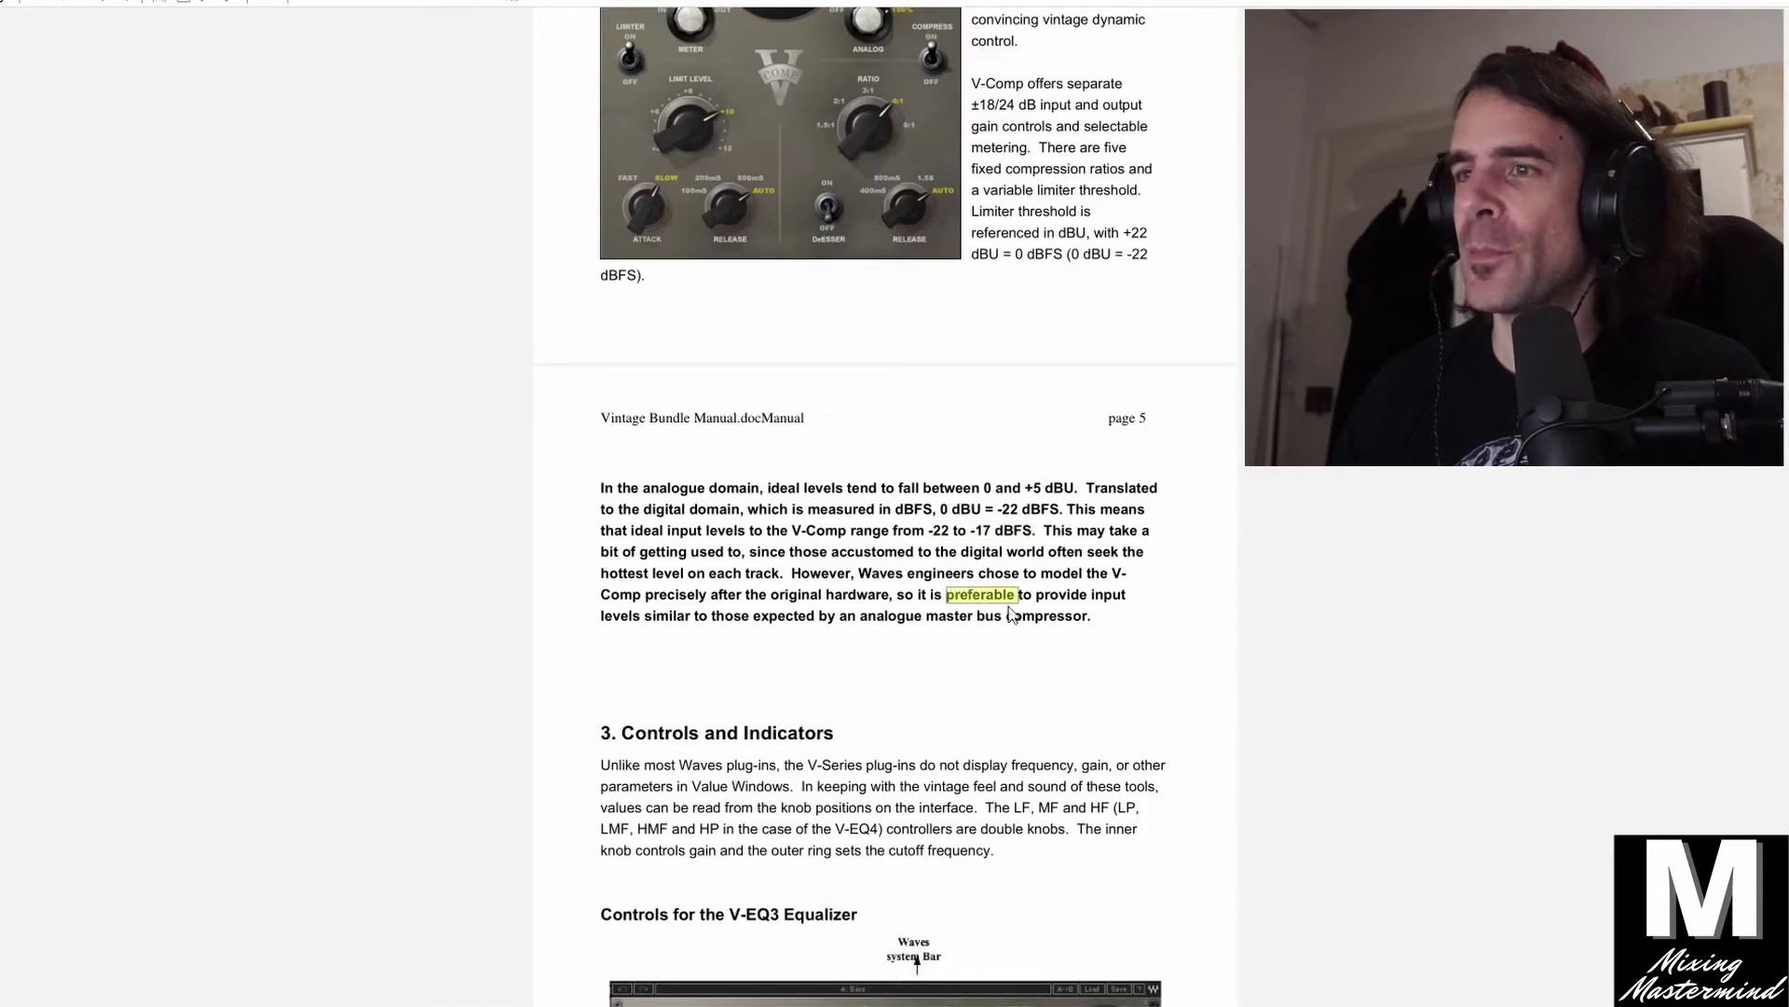
click(862, 618)
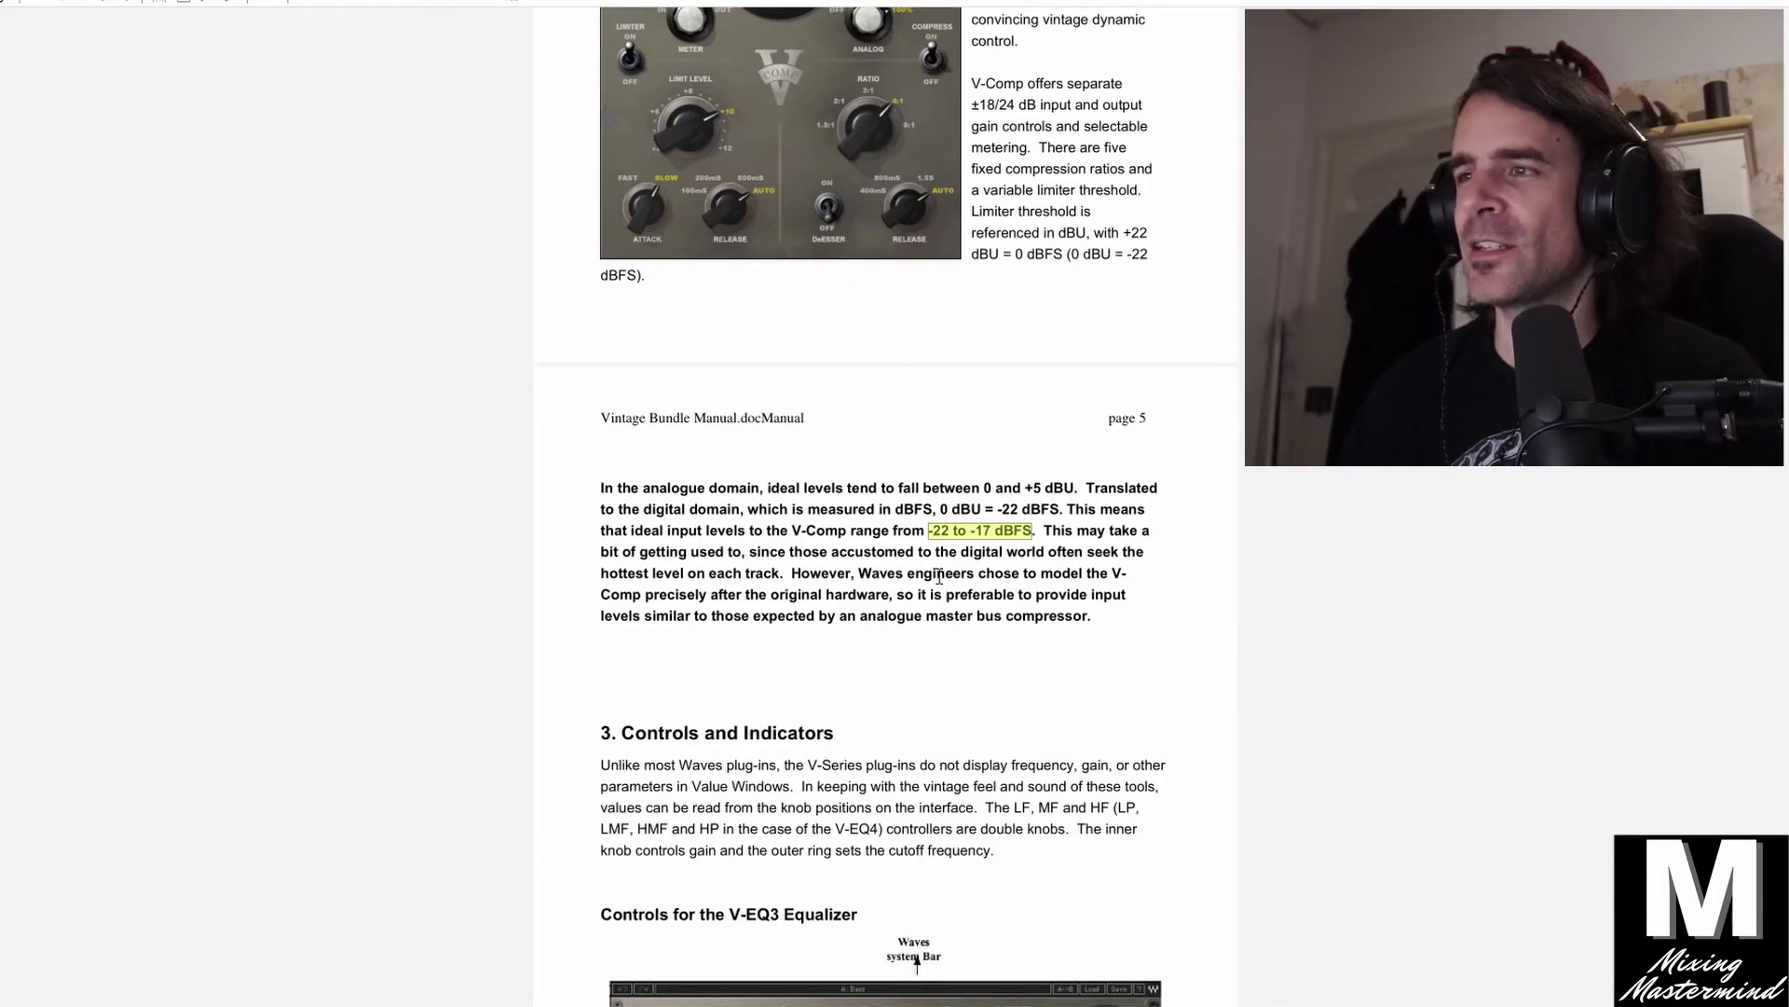
drag(794, 575, 1096, 621)
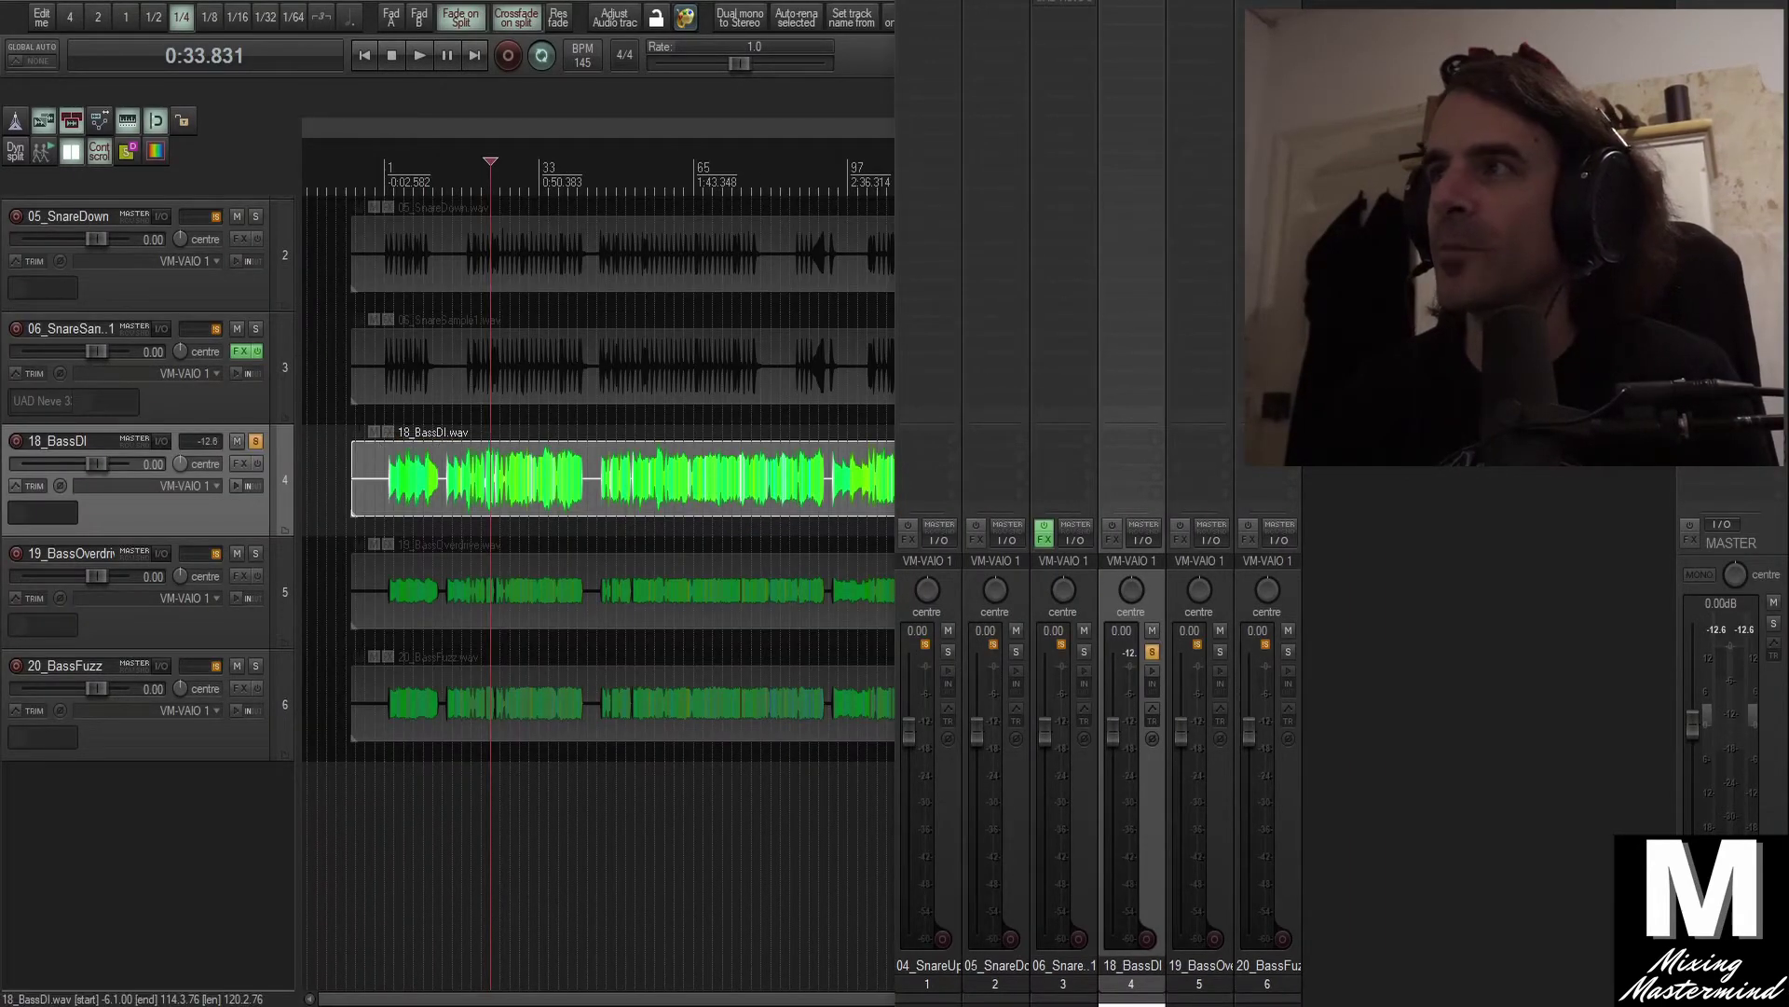
Copy the UAD Neve 33609 C plug-in from 06_SnareSample1 to 18_BassDI, open the copy, and take it out of bypass
drag(1061, 4, 1124, 13)
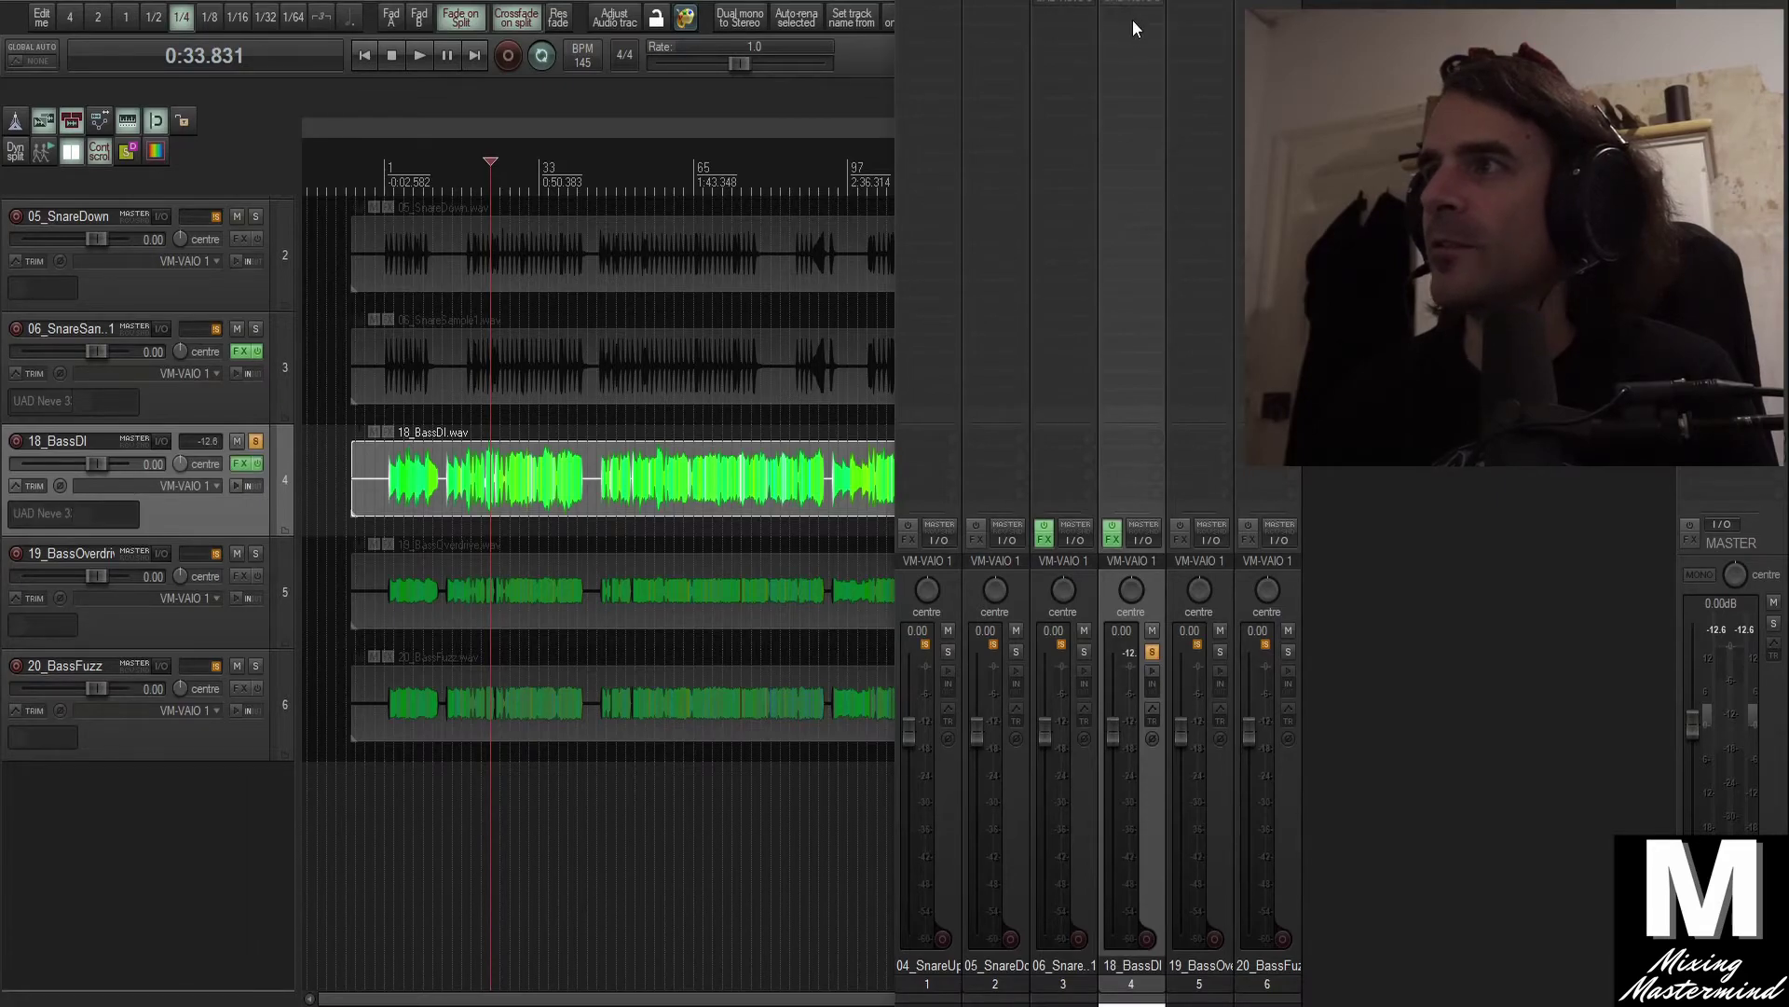
click(1133, 3)
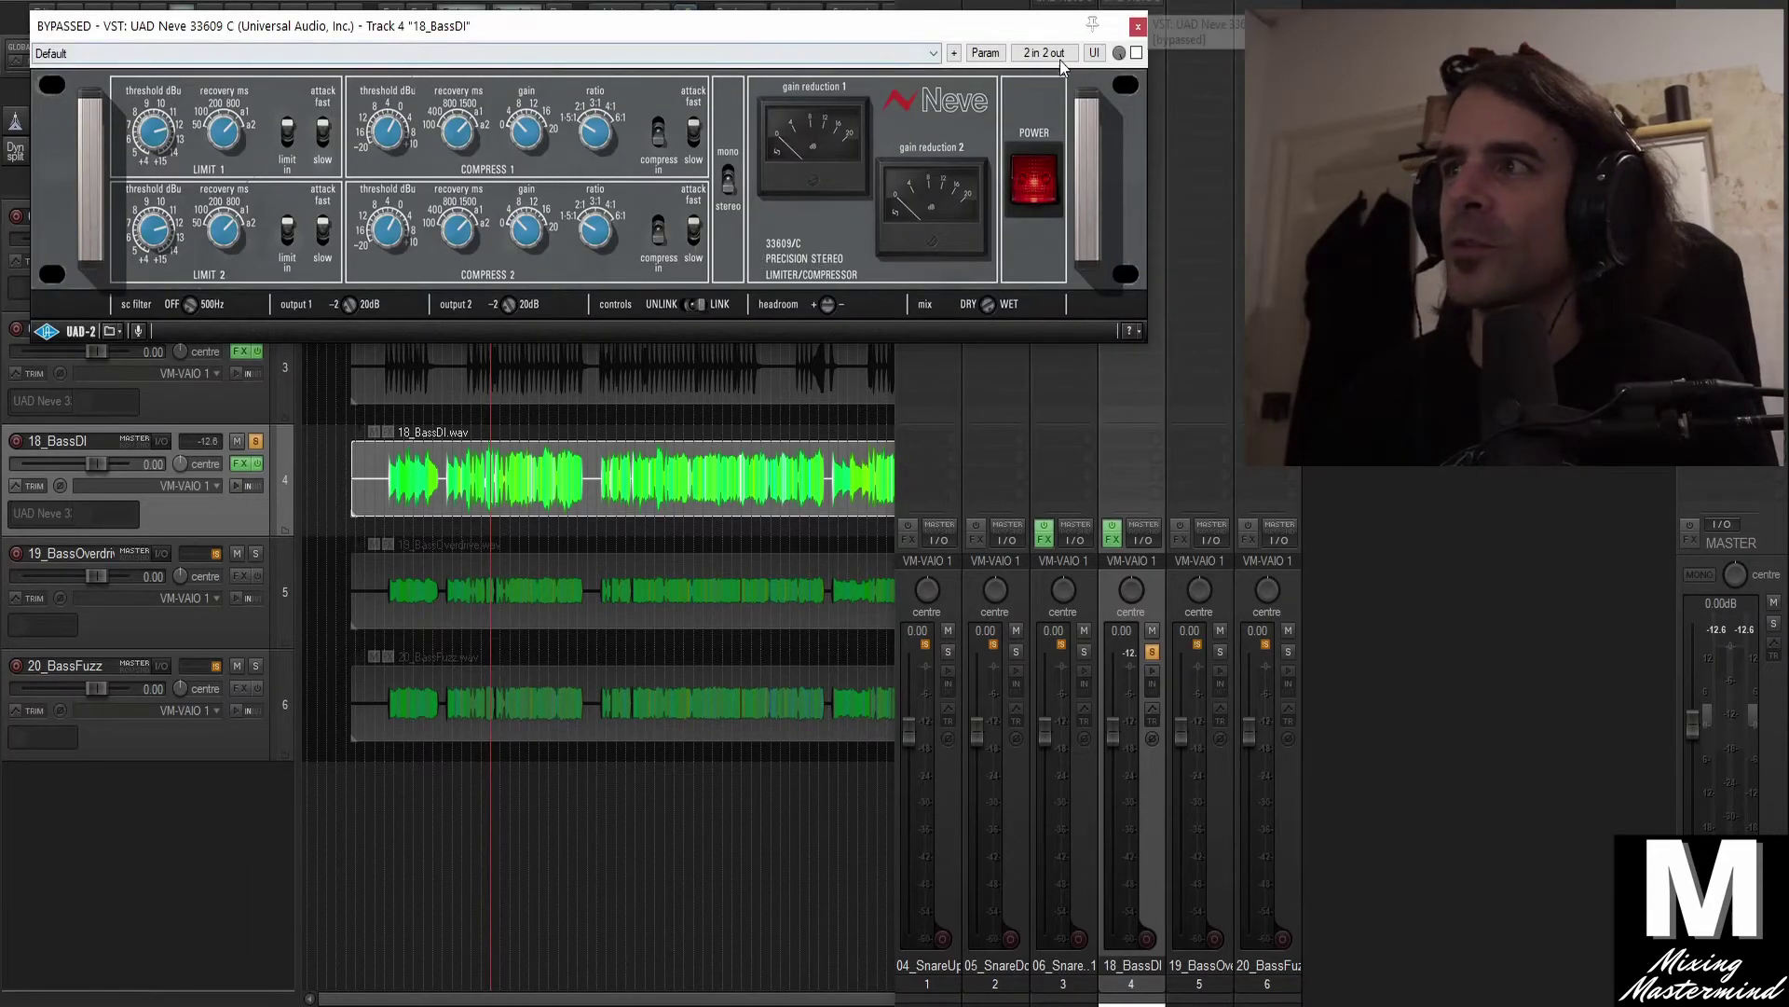
click(1137, 54)
drag(895, 32, 1008, 51)
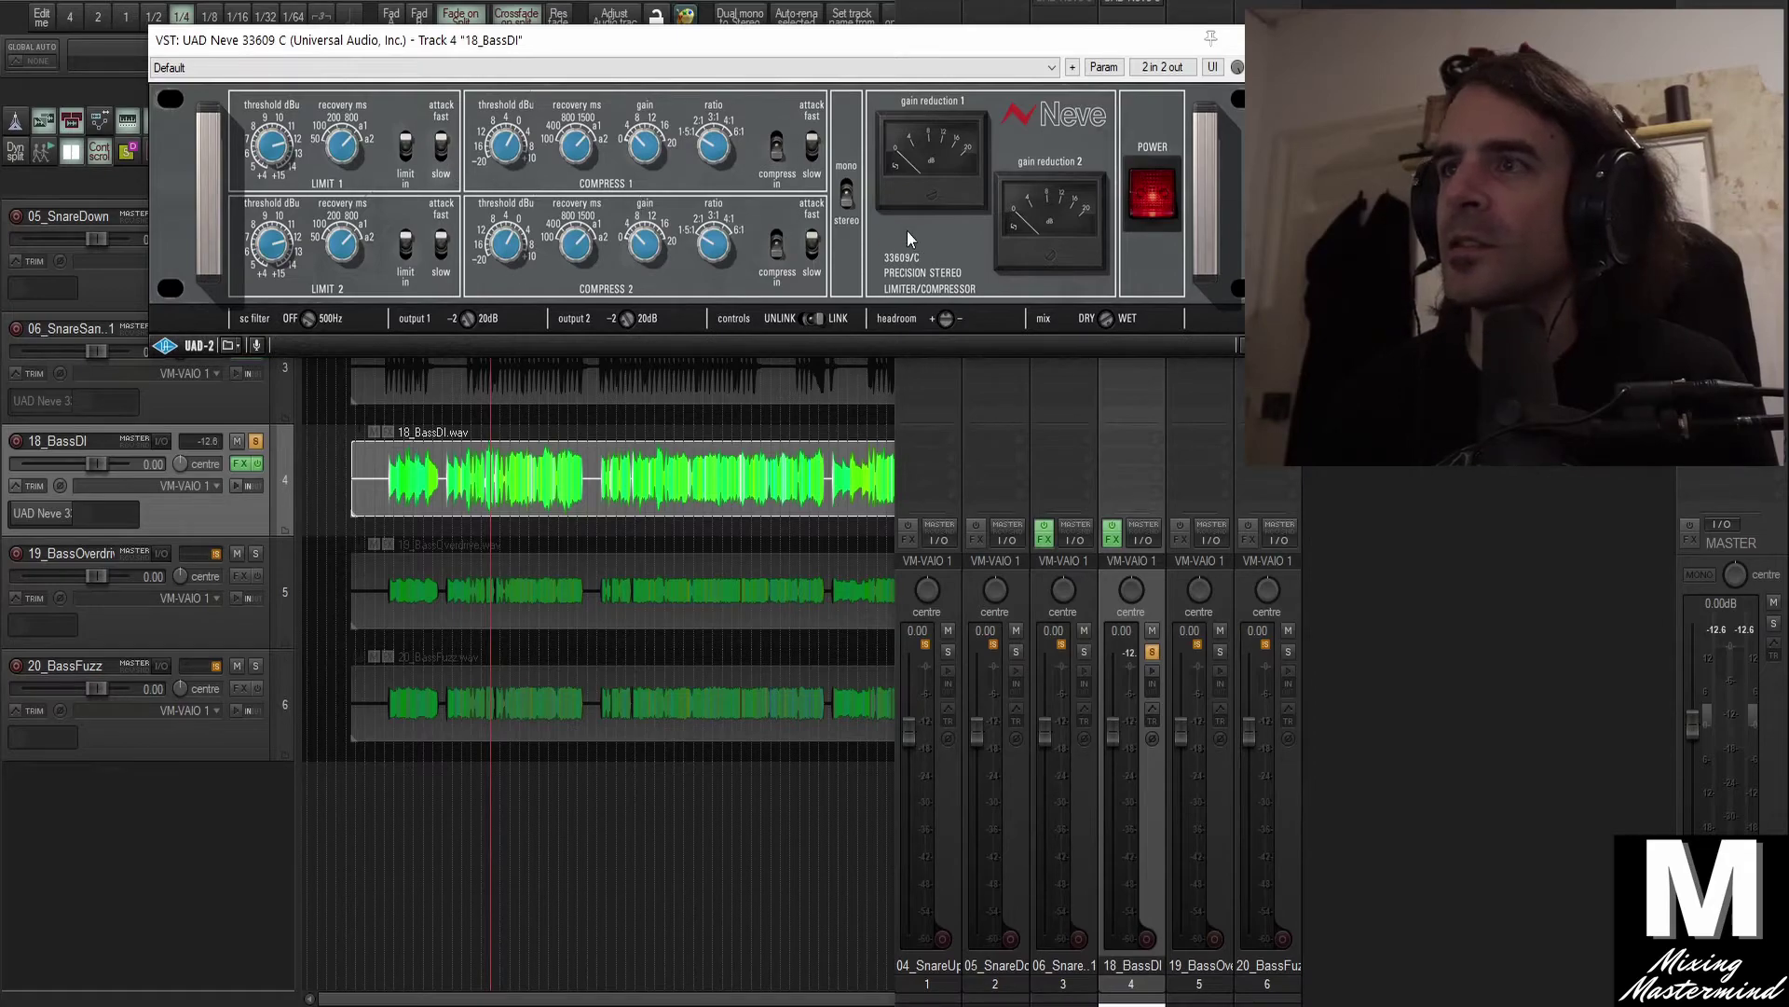
Check the UAD Neve 33609 C on 18_BassDI during playback, including its headroom control, and close the plug-in window
click(779, 158)
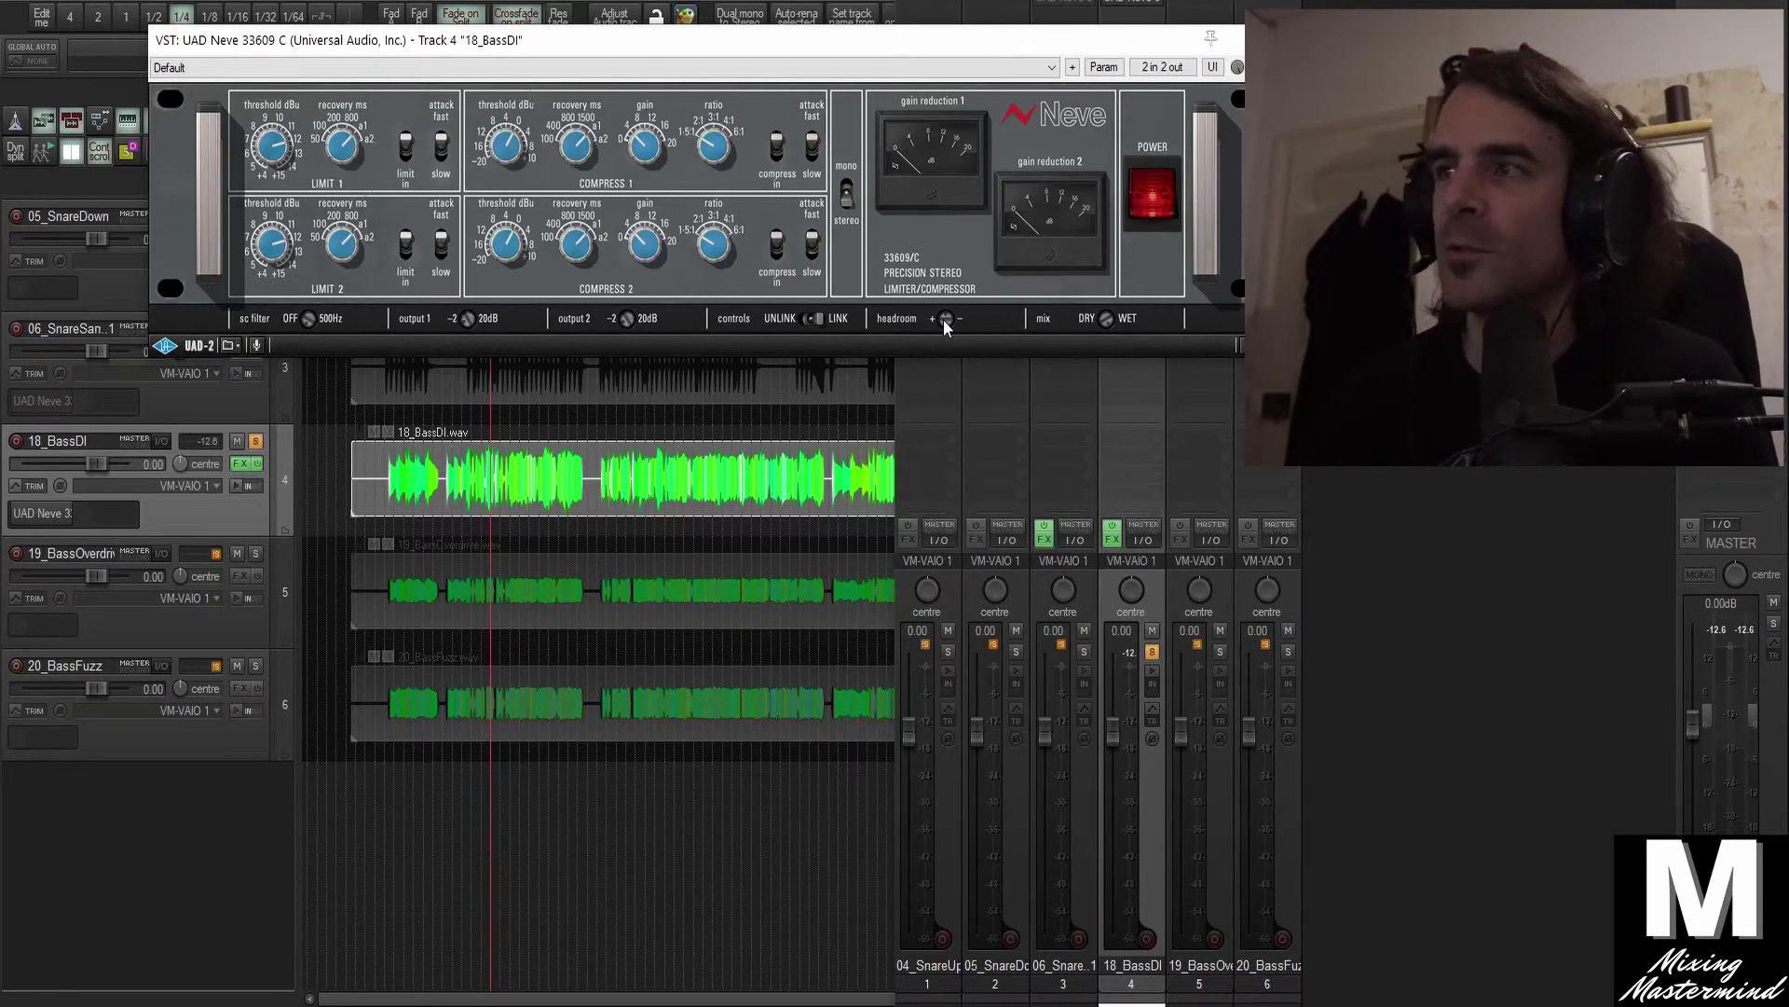
drag(949, 50, 1058, 67)
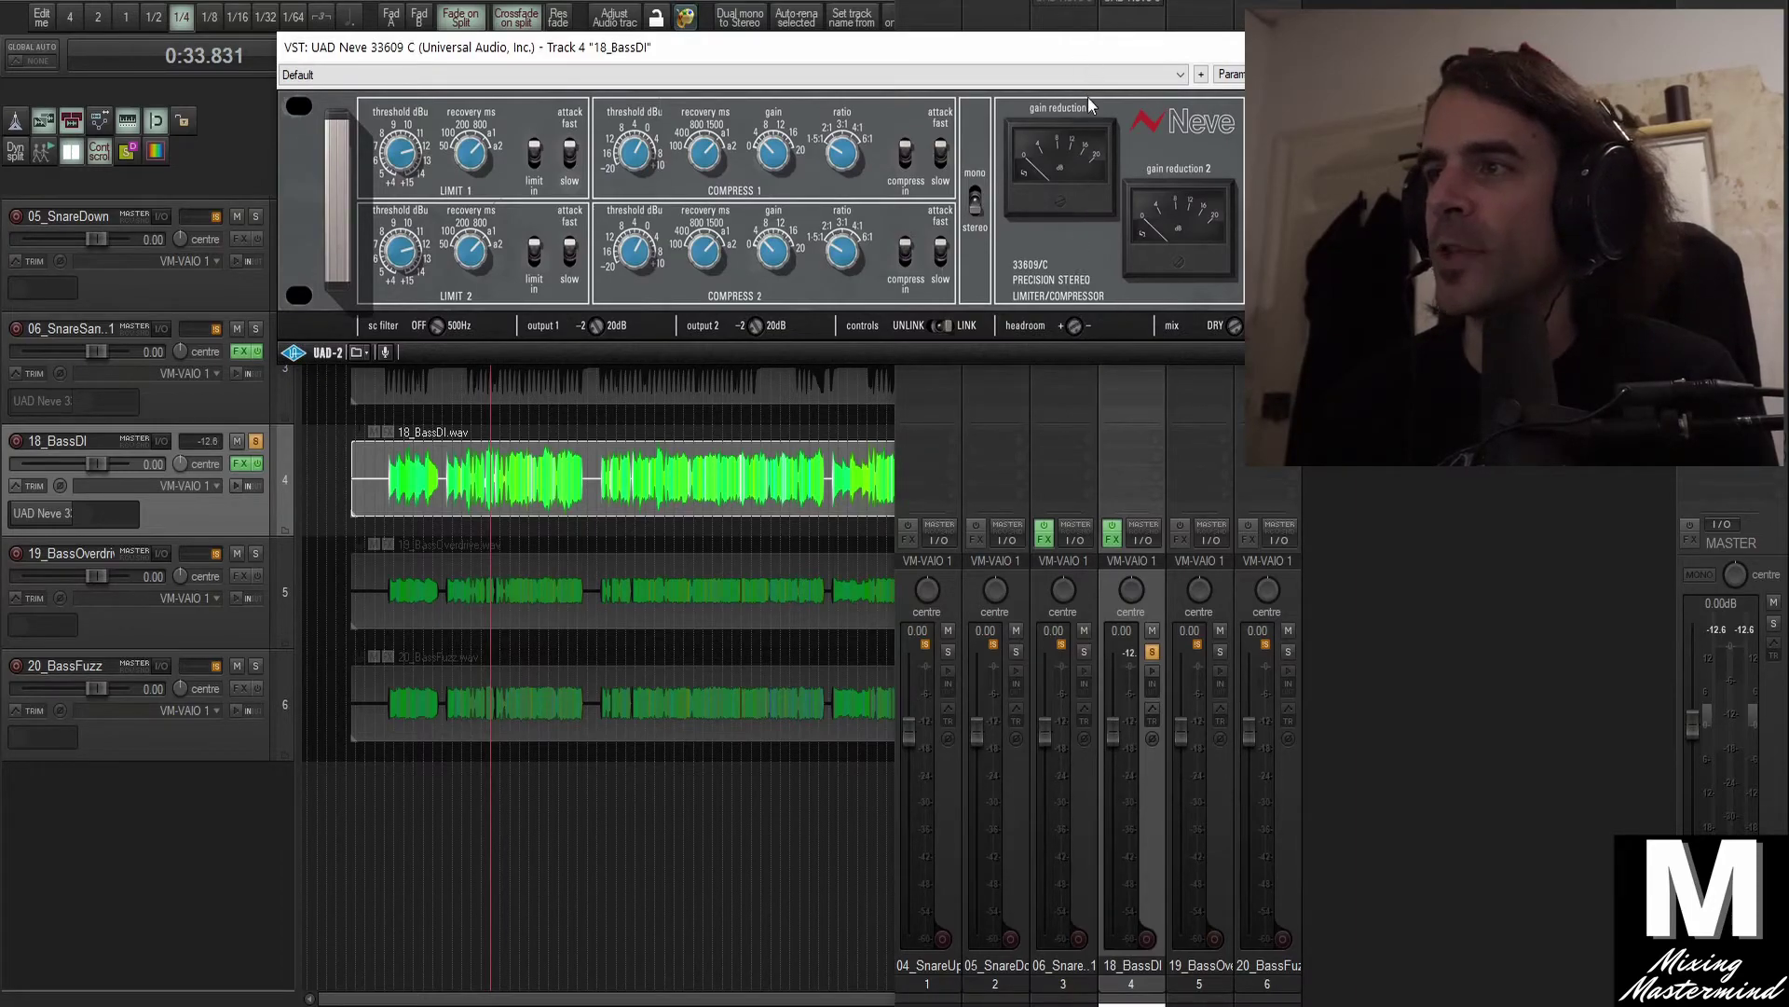
key(space)
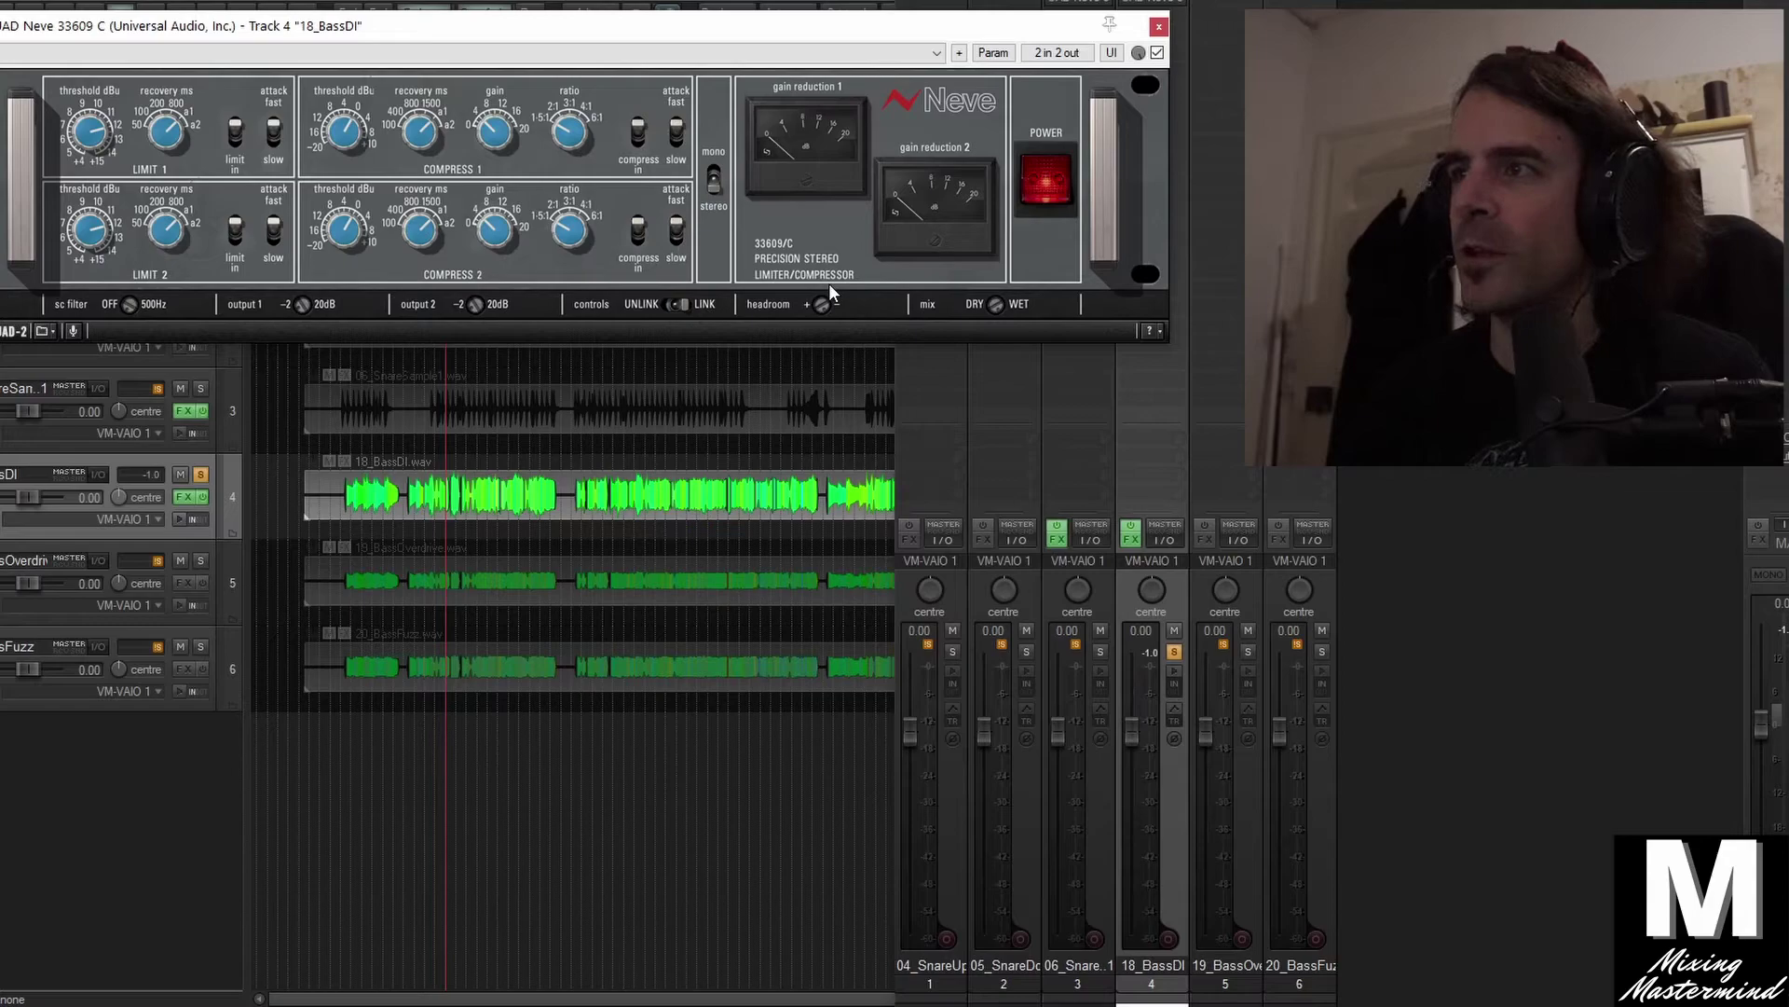
click(1159, 27)
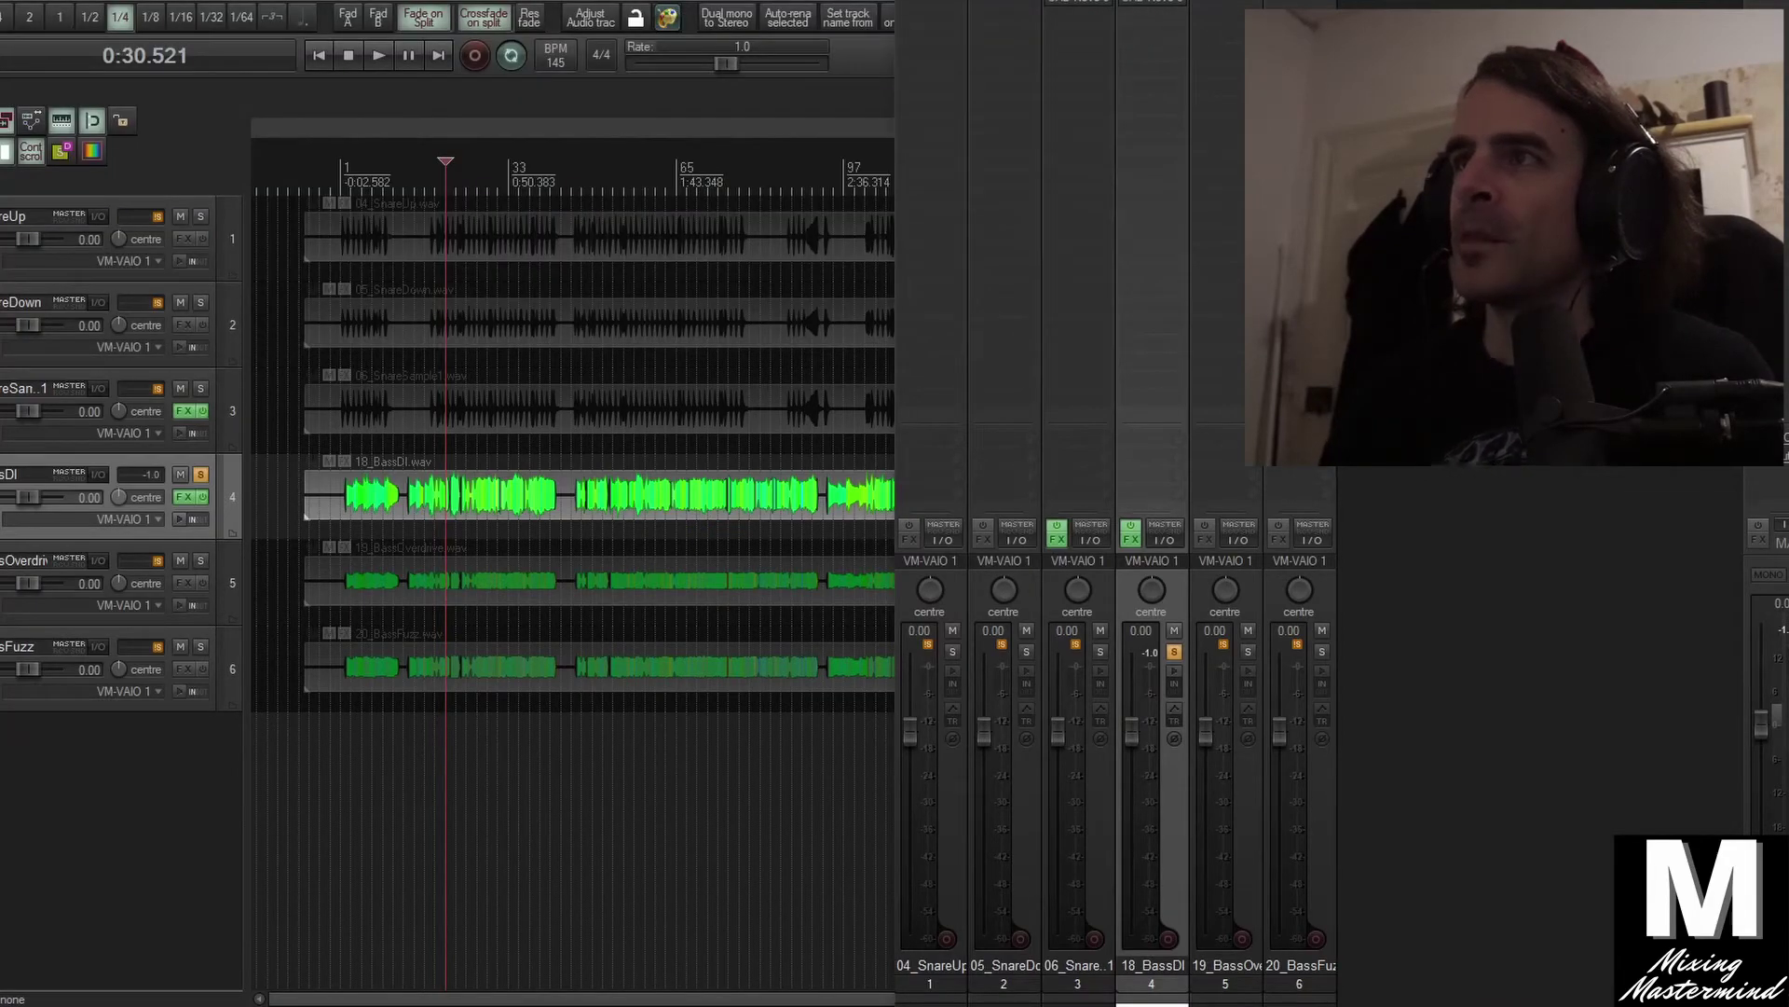
Switch to the UAD Powered Plug-Ins Manual in SumatraPDF to examine the Headroom (HR) section, and return to REAPER
click(517, 484)
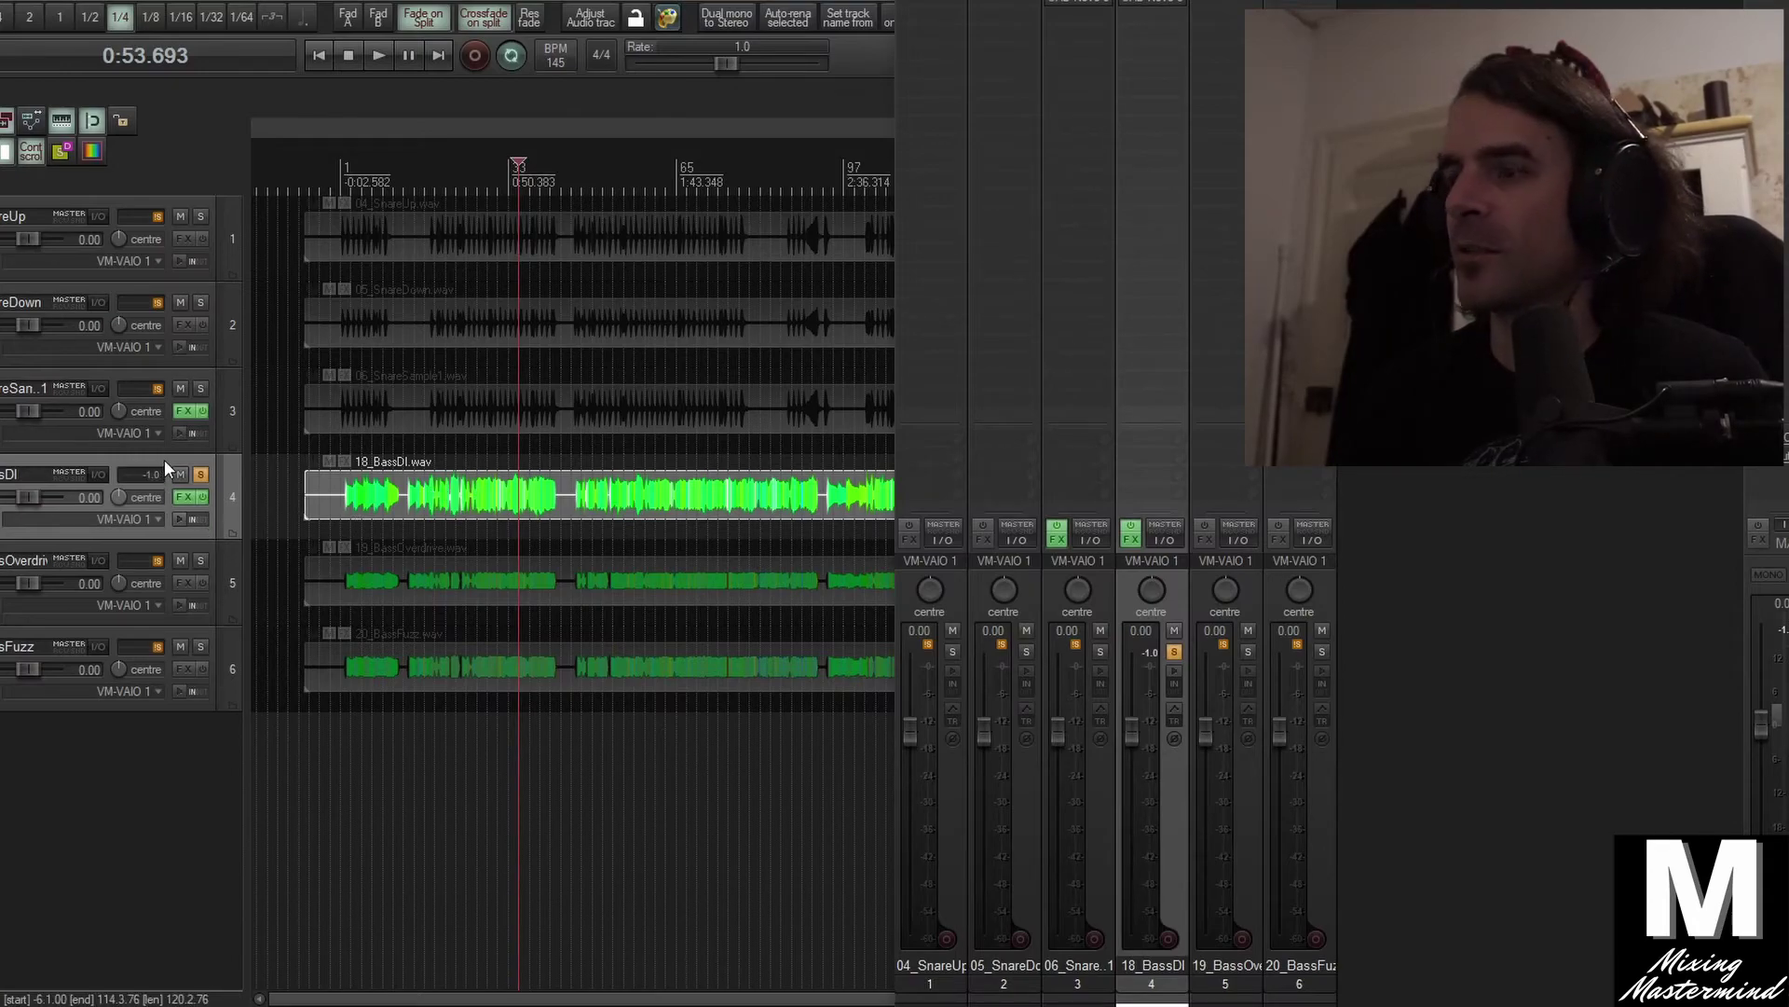
click(1183, 1005)
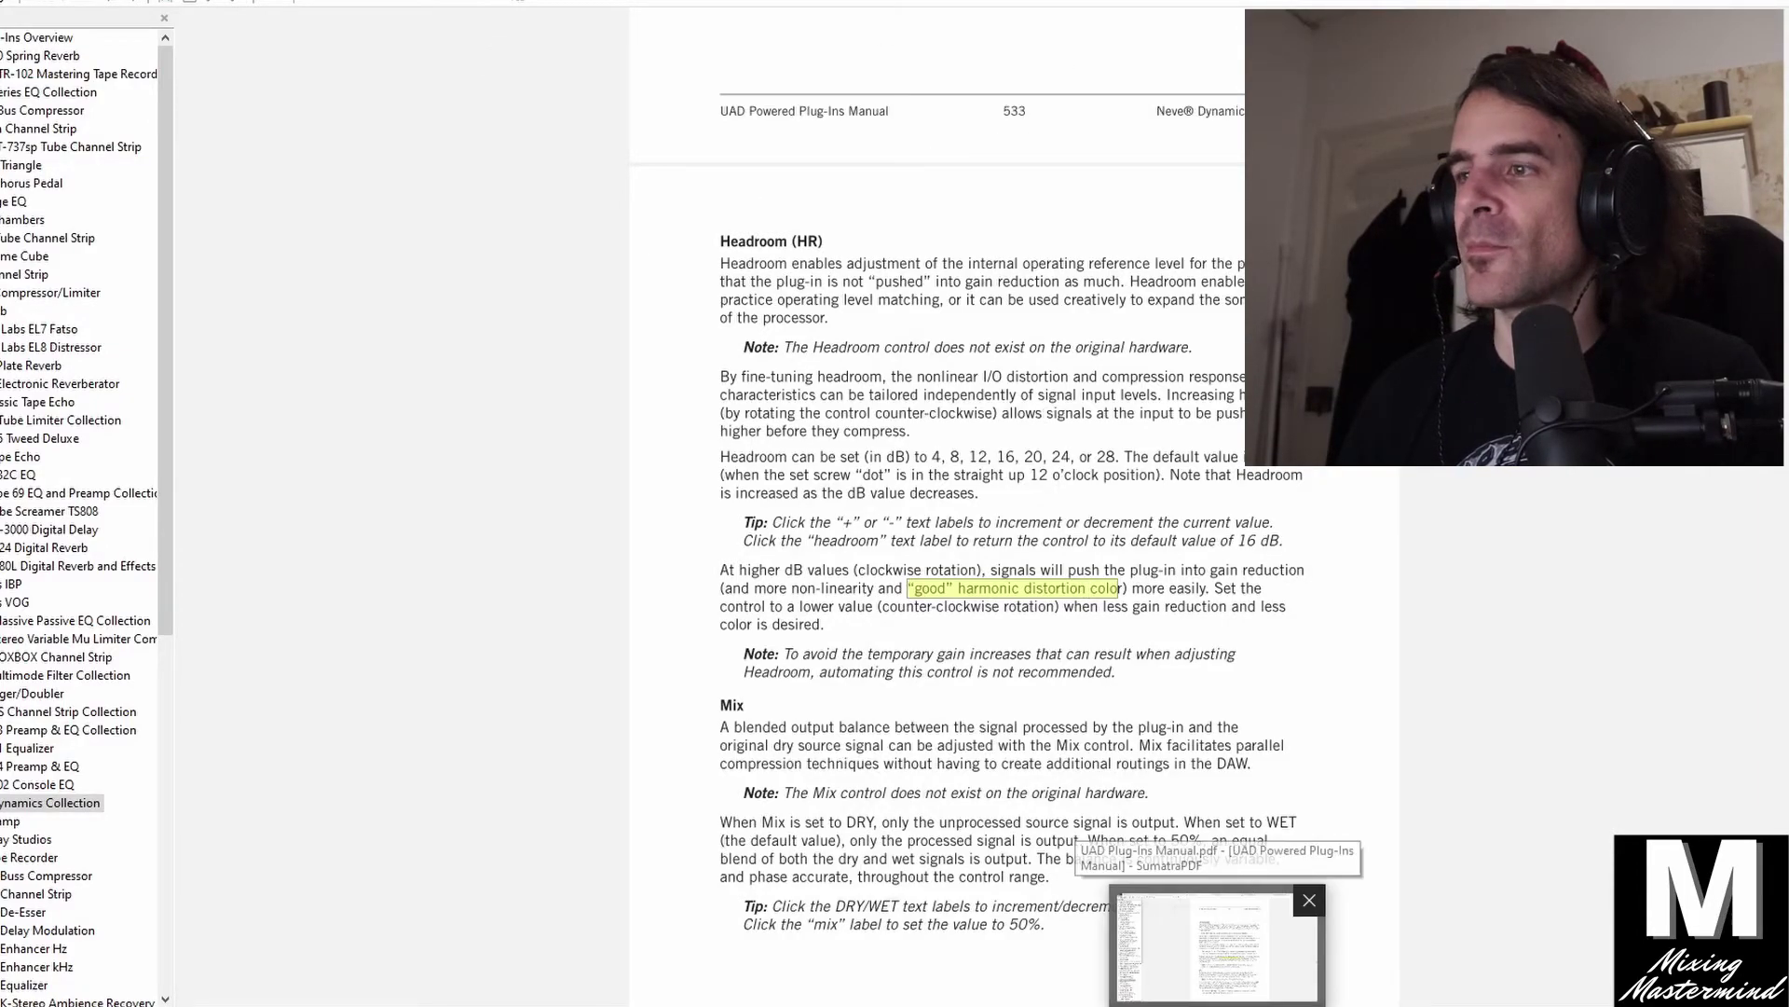
click(1216, 1004)
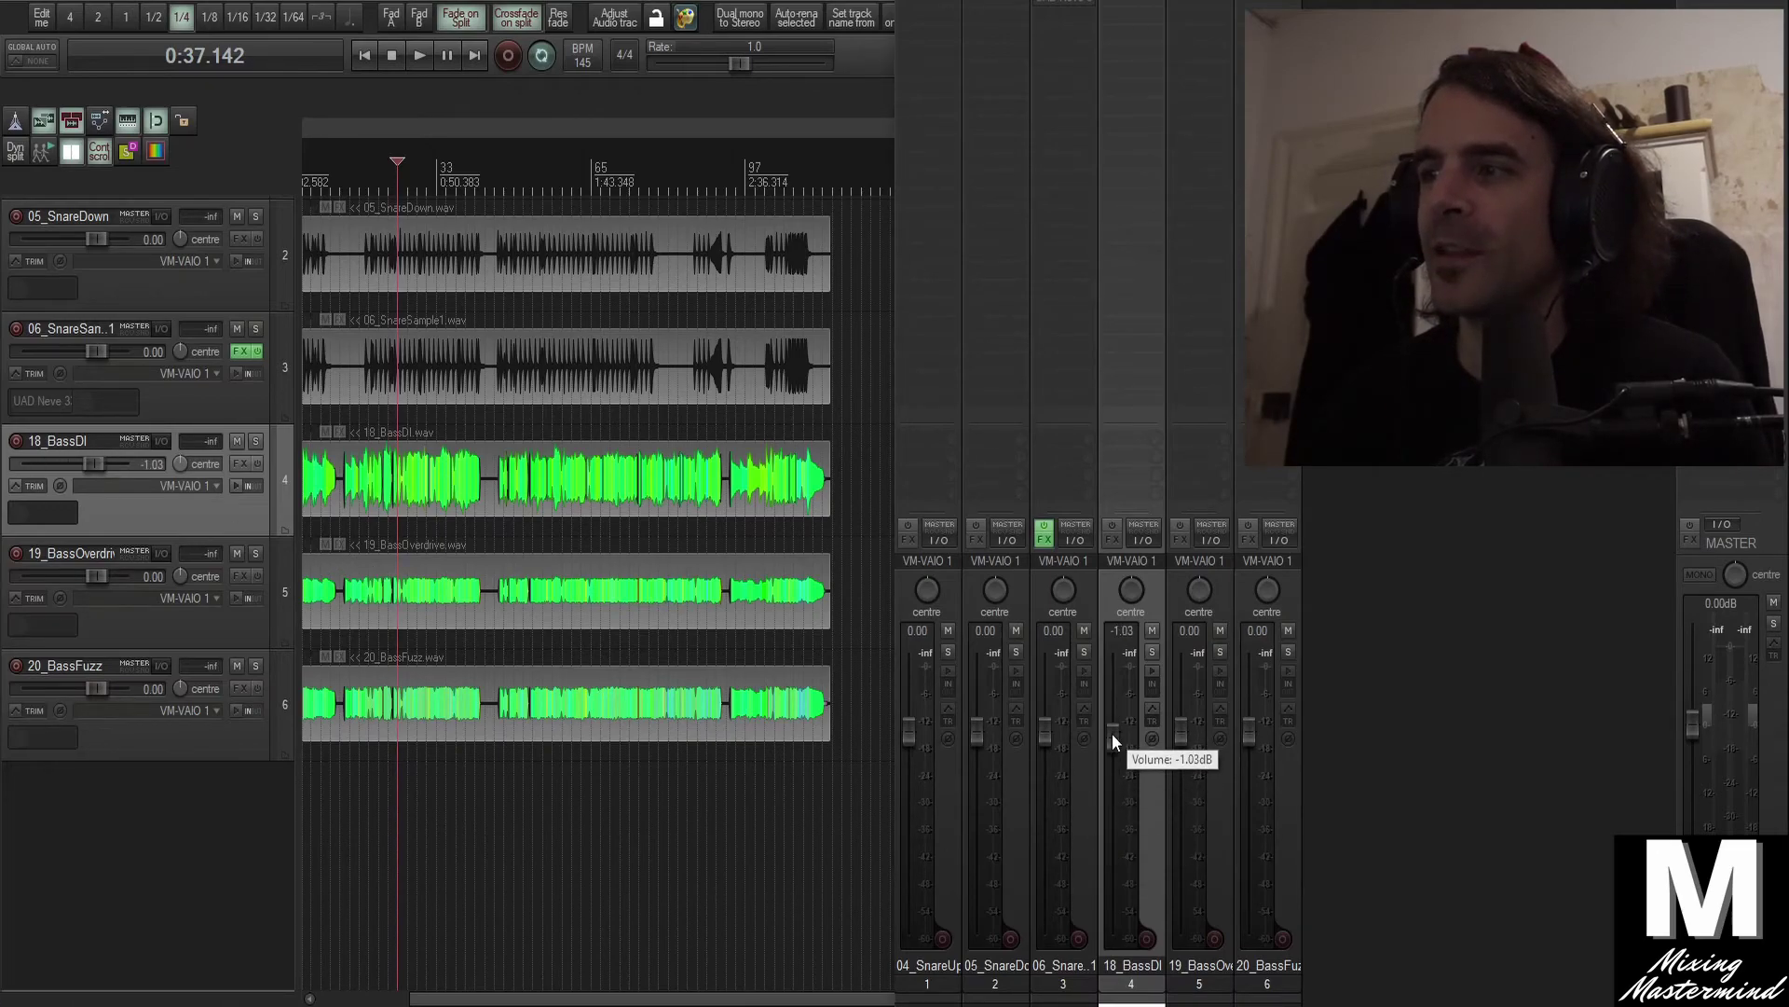
Select the 18_BassDI item with the edit cursor at 0:33.831, and solo its track
drag(394, 453, 380, 742)
click(389, 485)
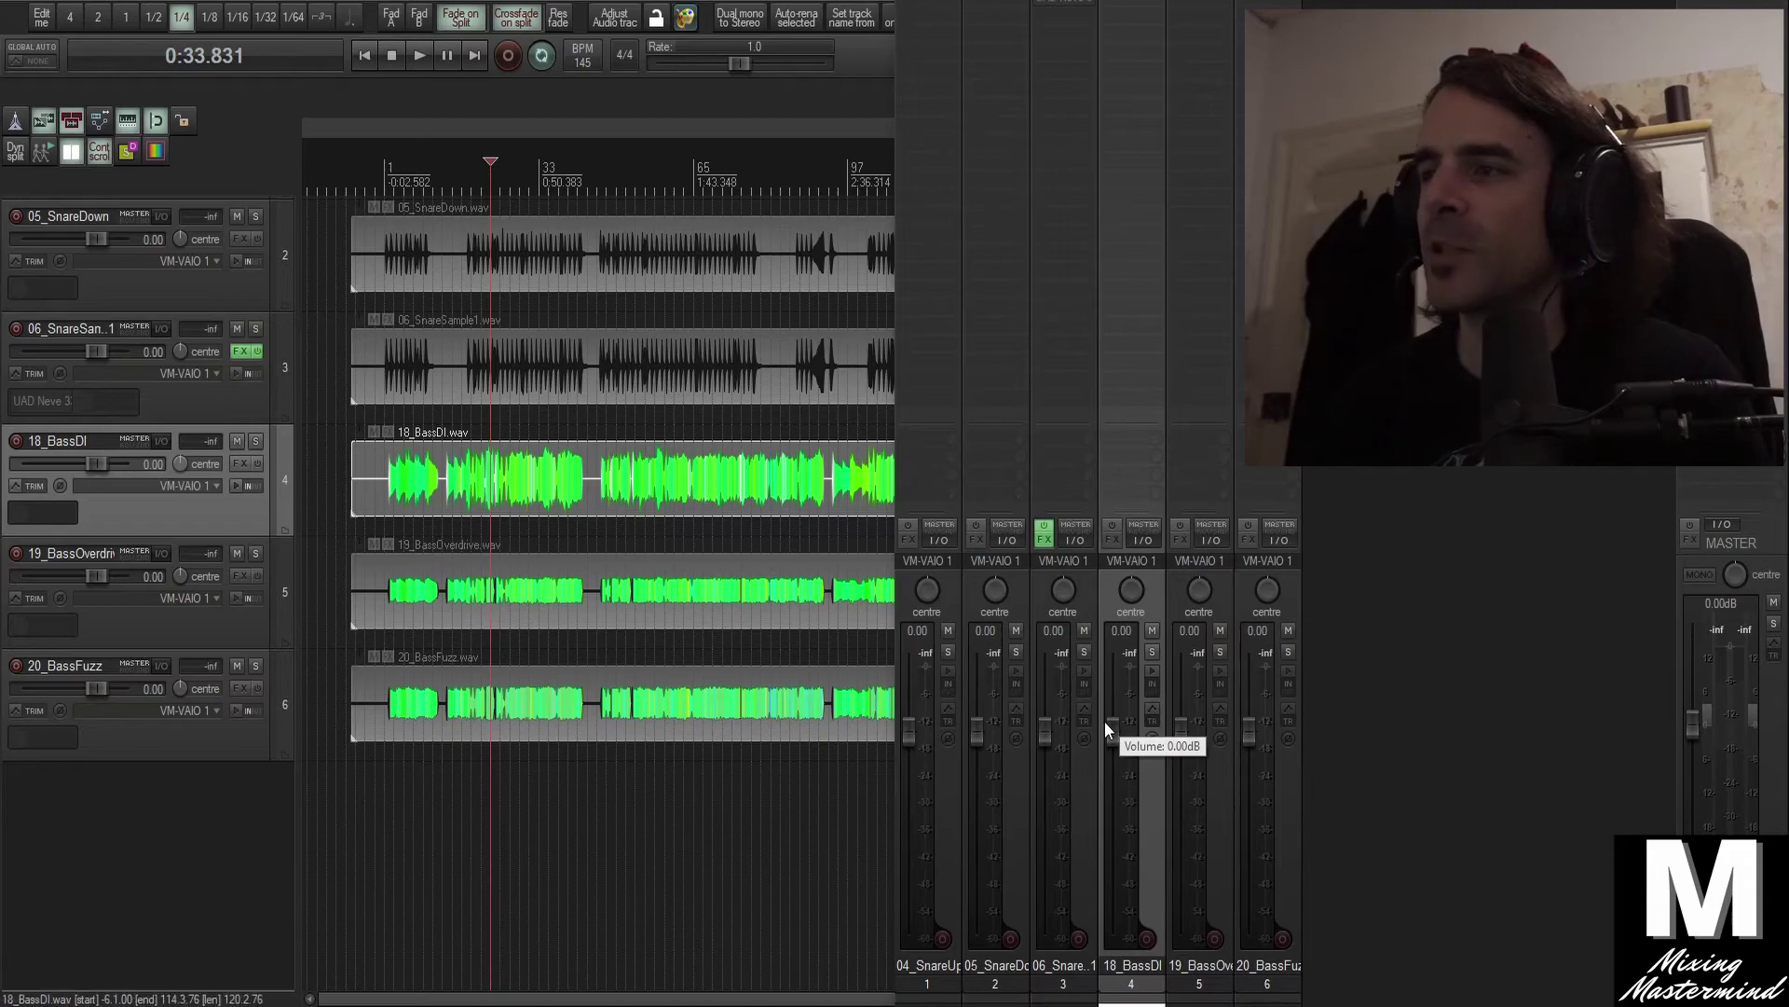
click(1152, 652)
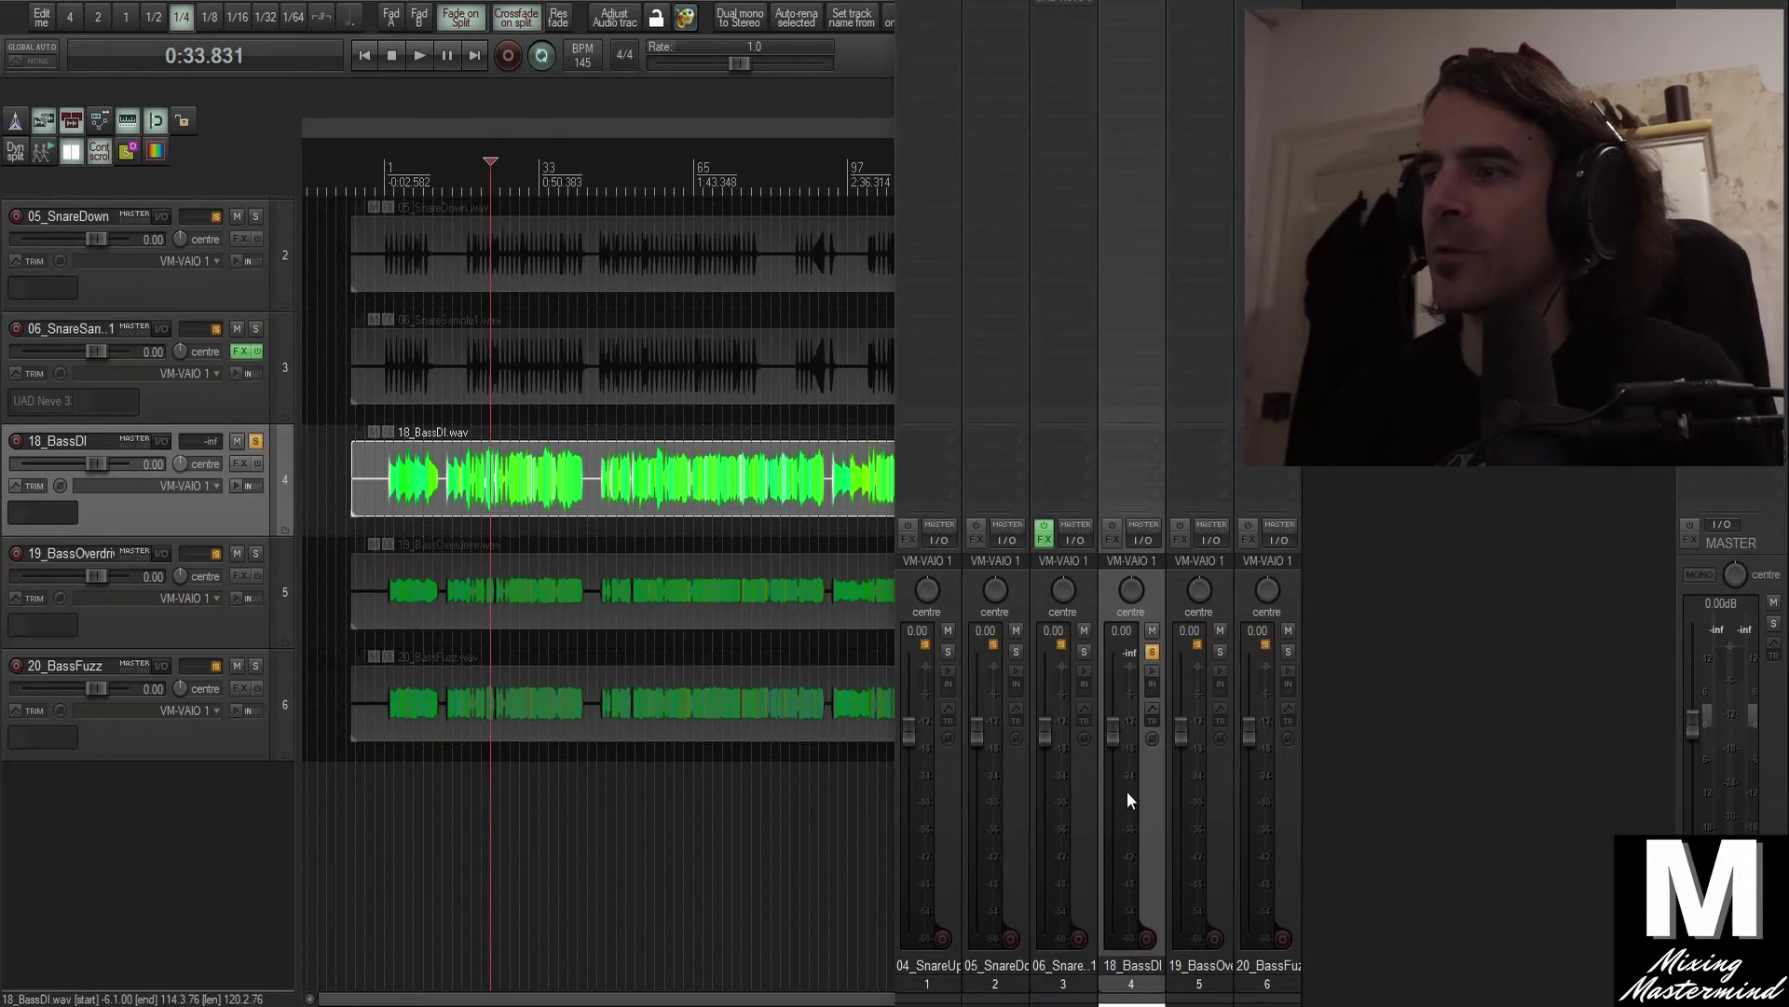
Try lowering the 18_BassDI item's volume to -10 dB and on to -14.4 dB during playback, and reset the item volume
drag(360, 430, 360, 533)
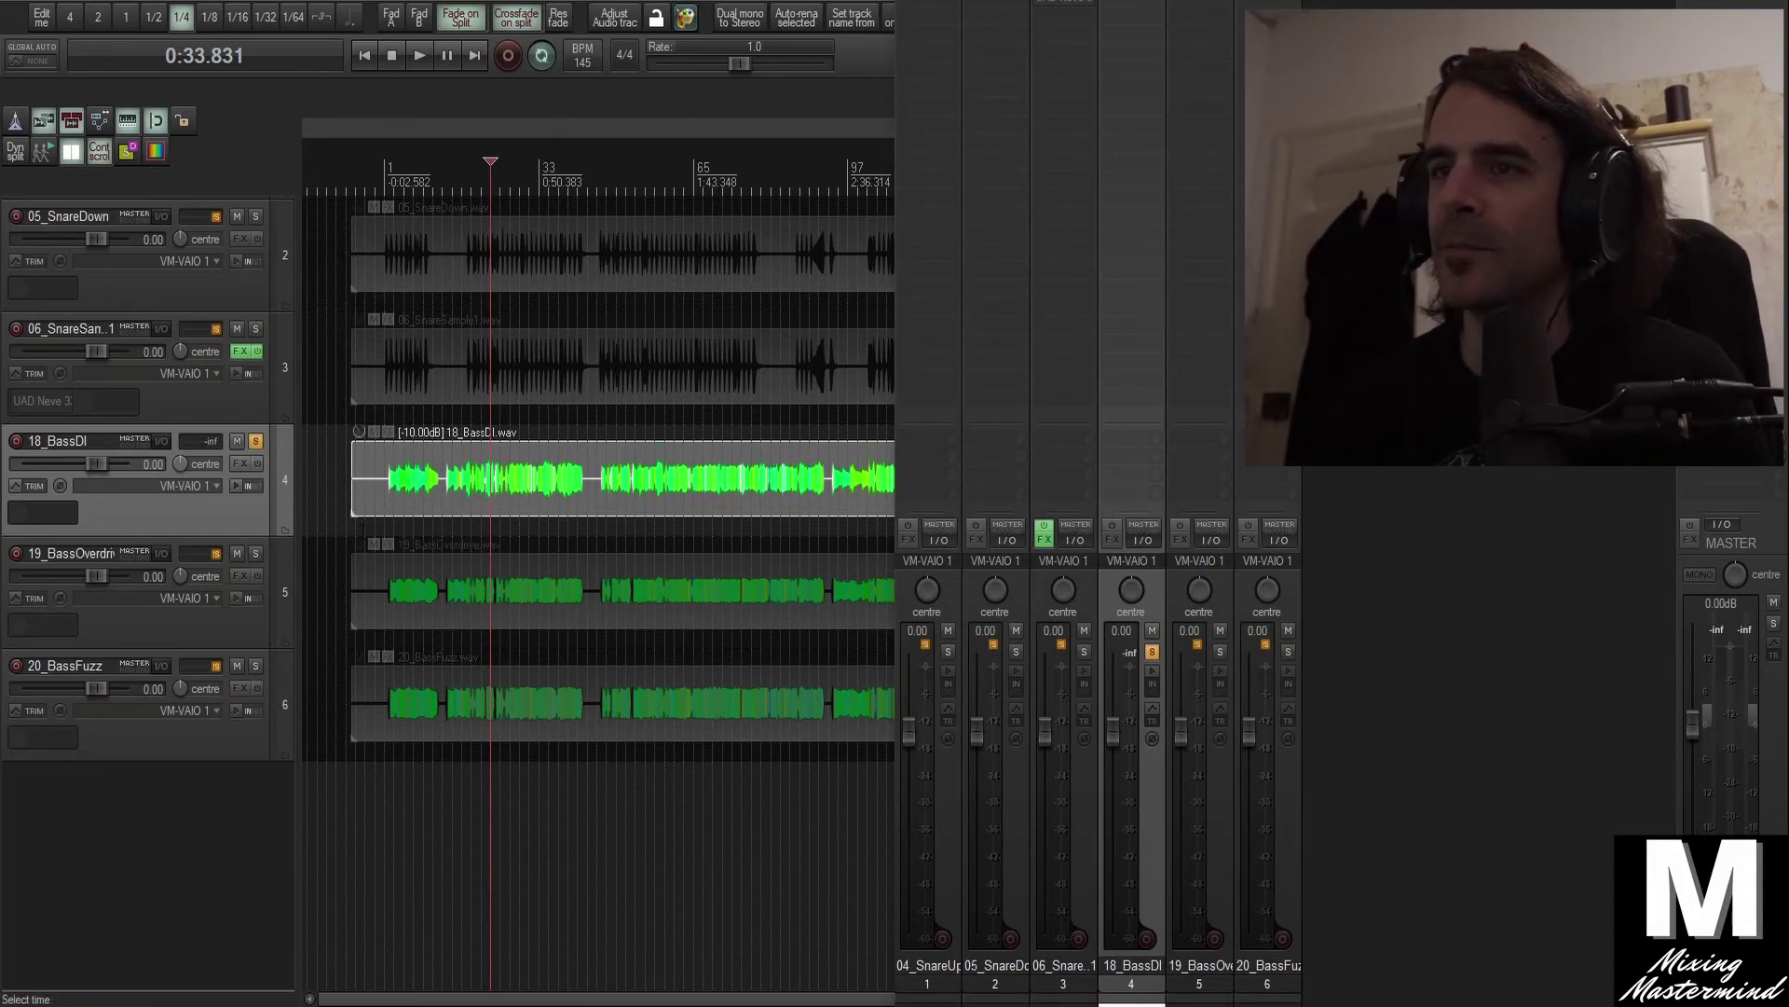
key(space)
mouse_move(359, 441)
mouse_down()
mouse_move(358, 525)
mouse_move(358, 448)
mouse_up()
key(space)
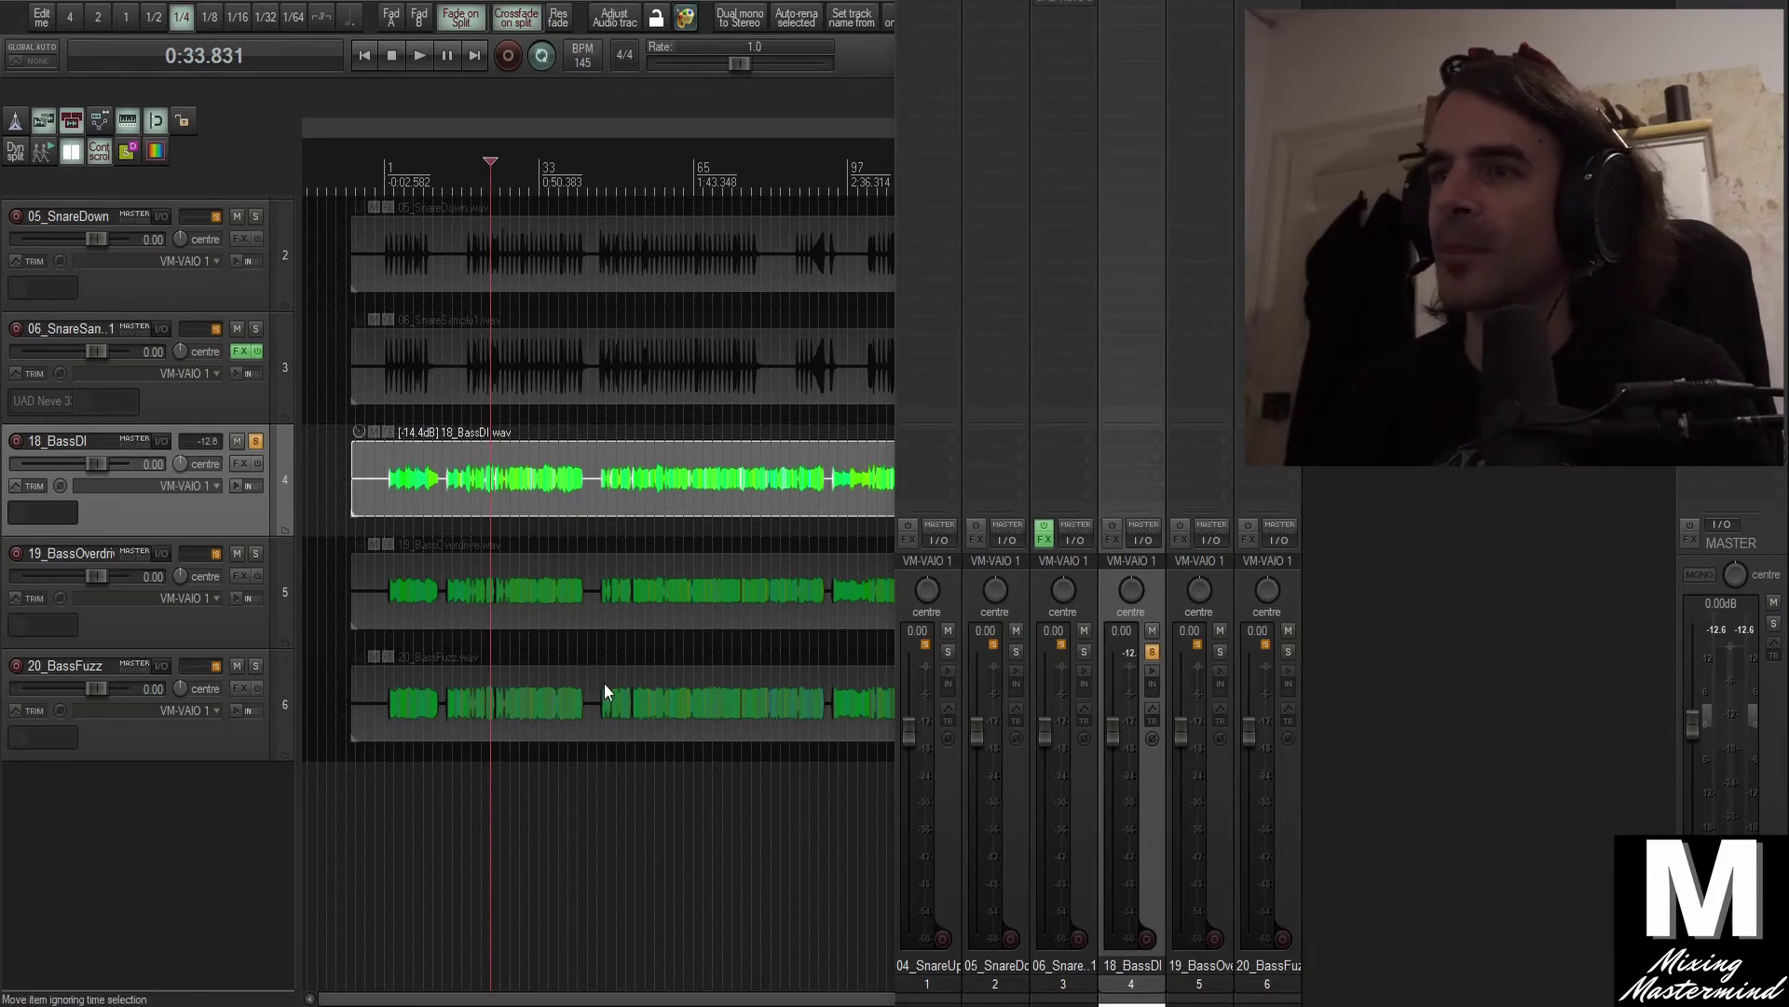
double_click(359, 431)
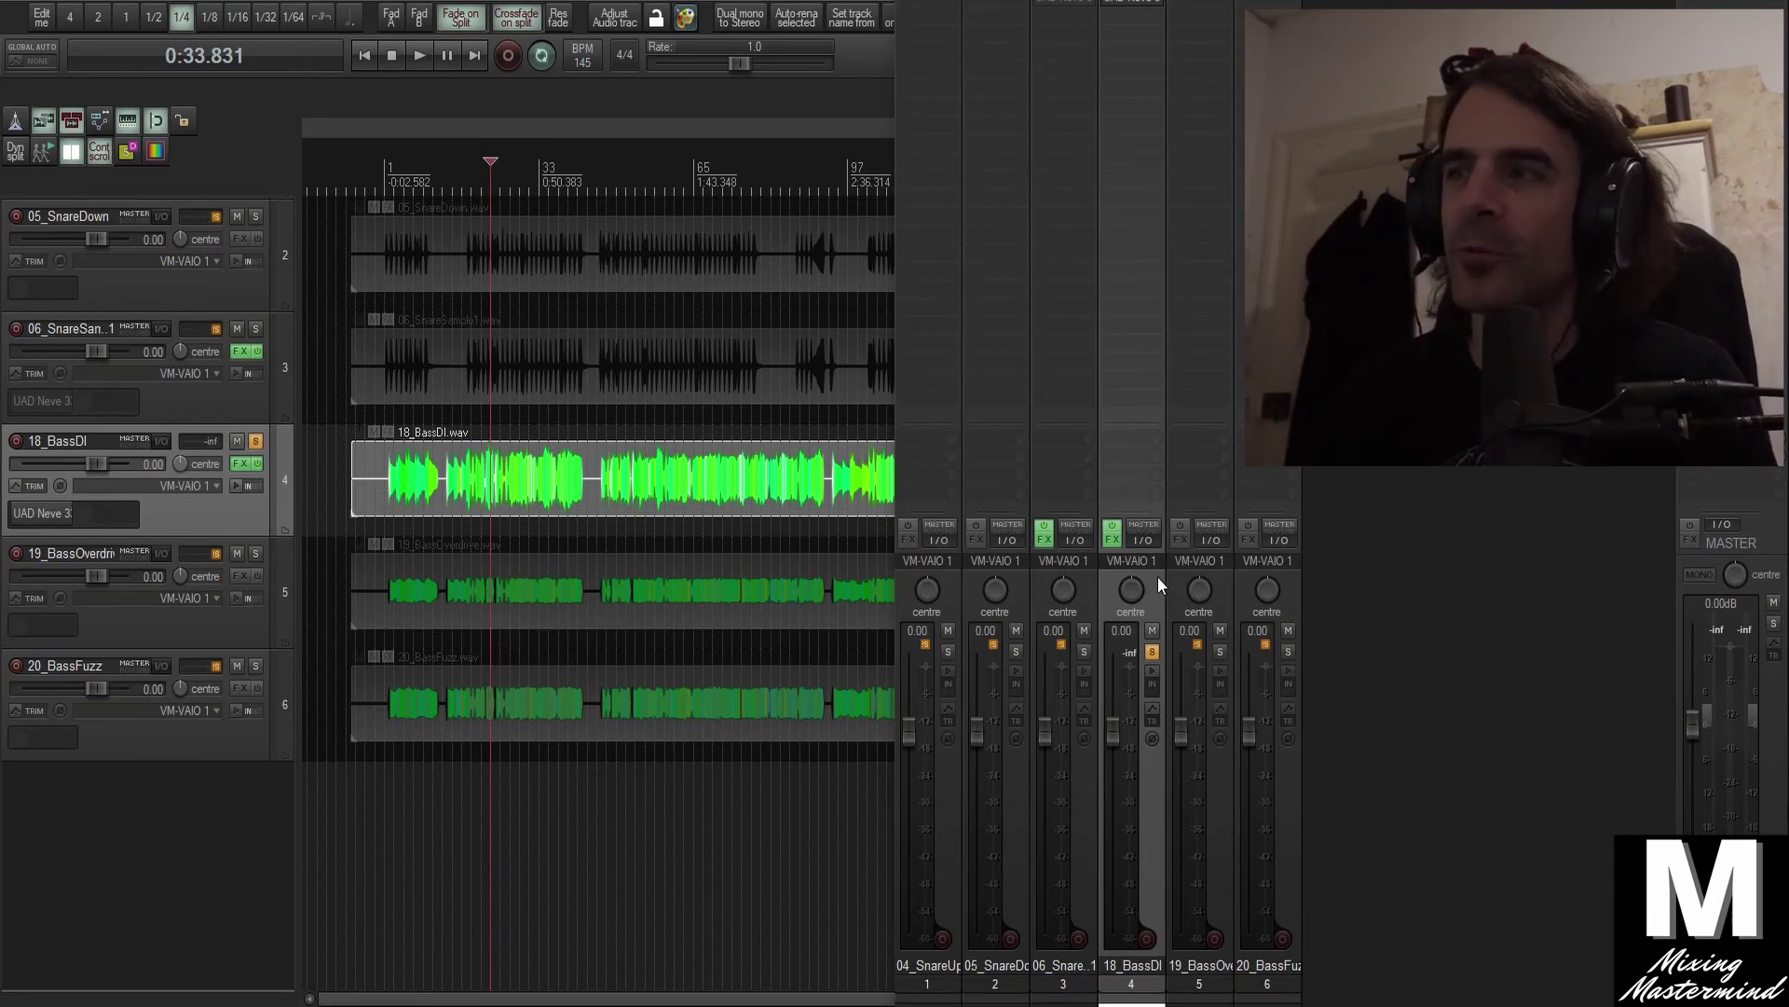
Add FabFilter Pro-Q 3 after the Neve on 18_BassDI, play the track to check its output level, and close the FX window
key(f)
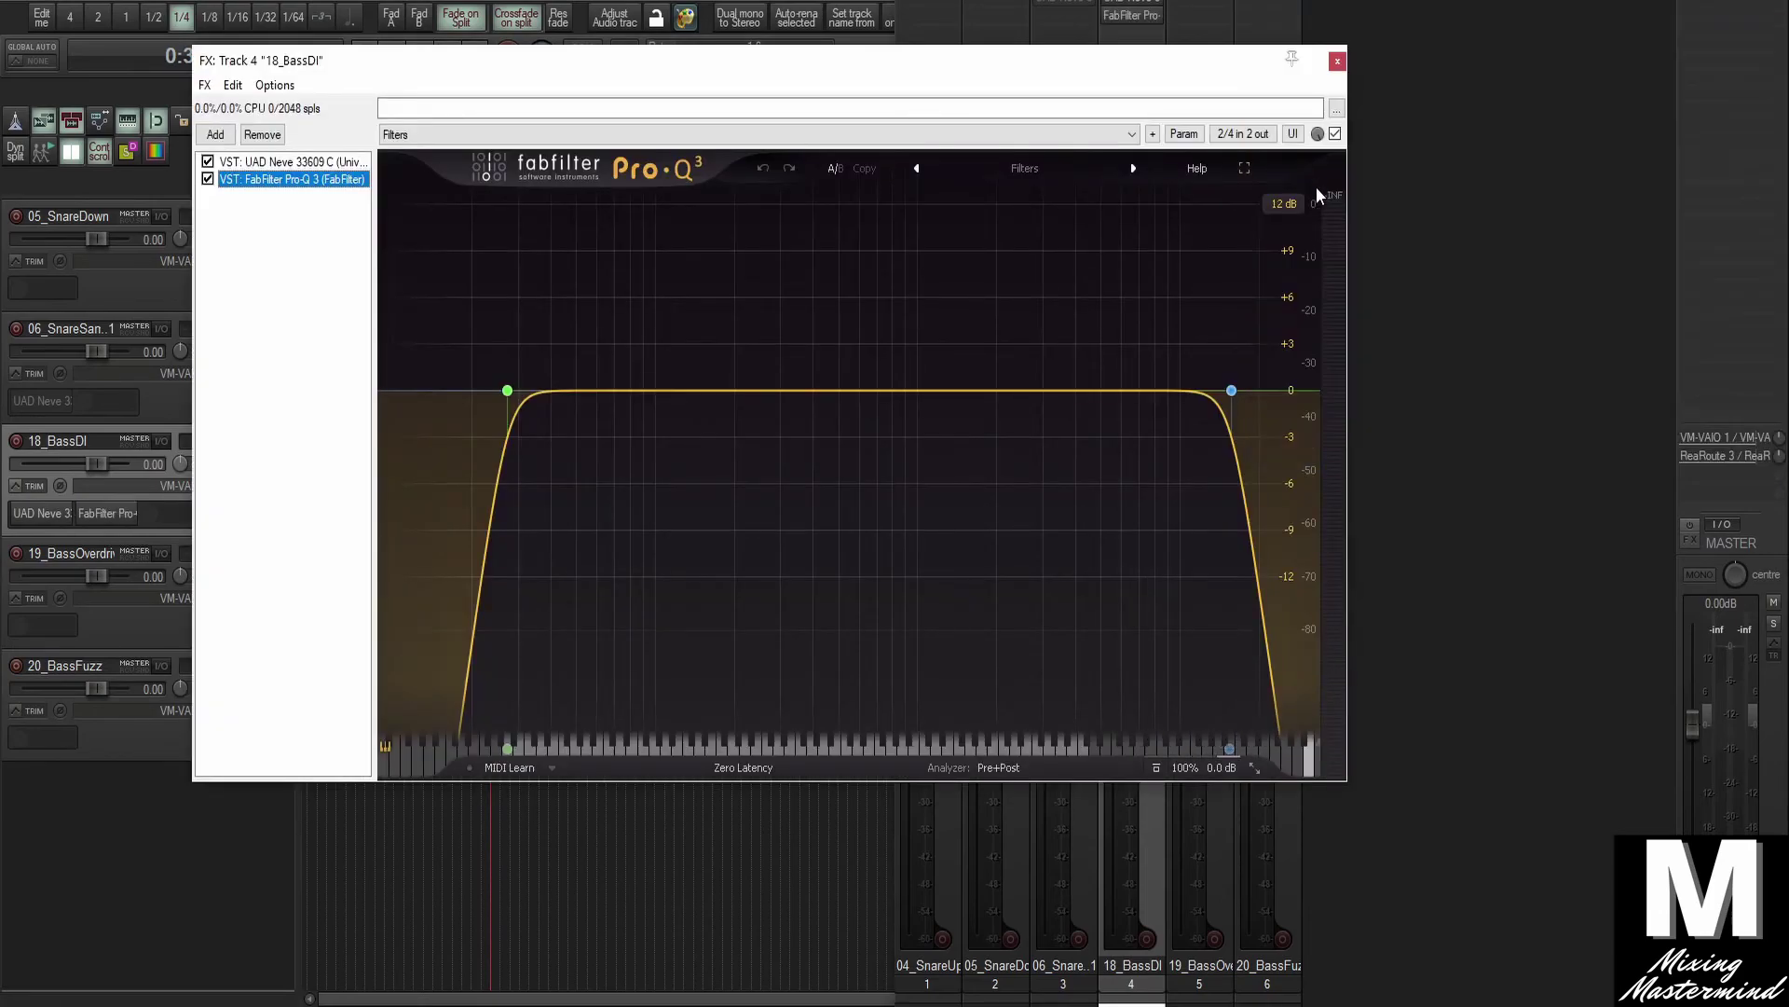
drag(959, 73, 1053, 135)
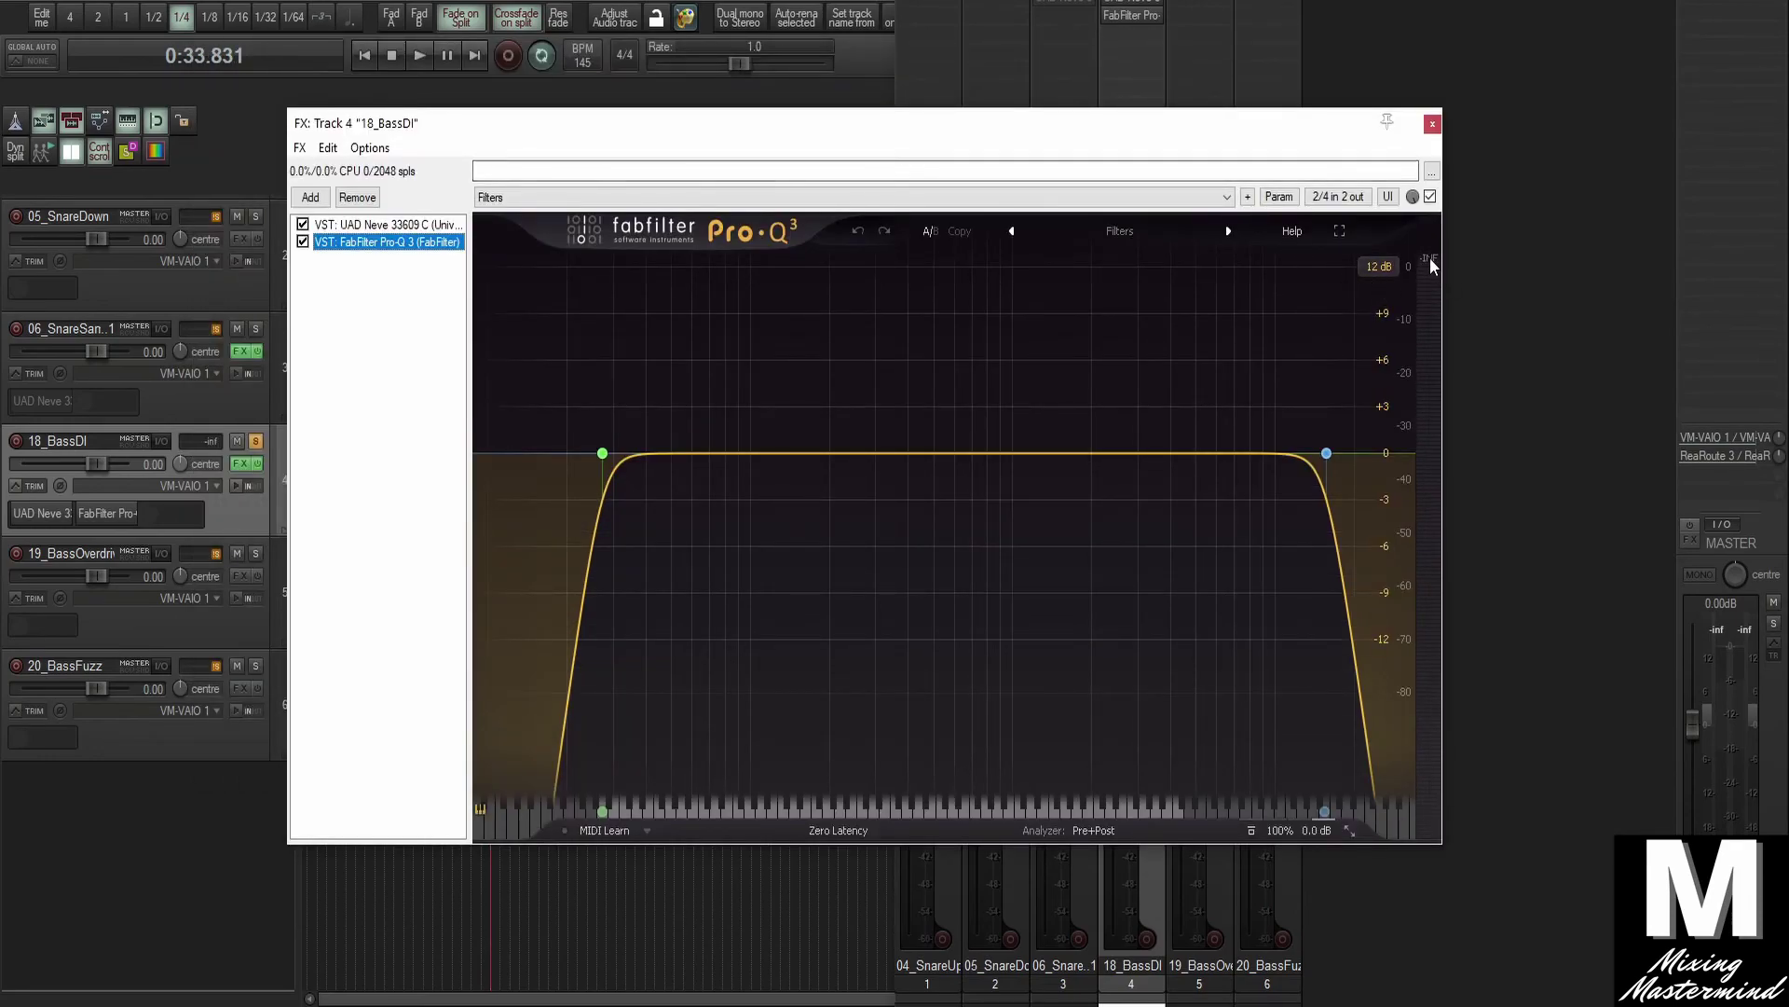
key(space)
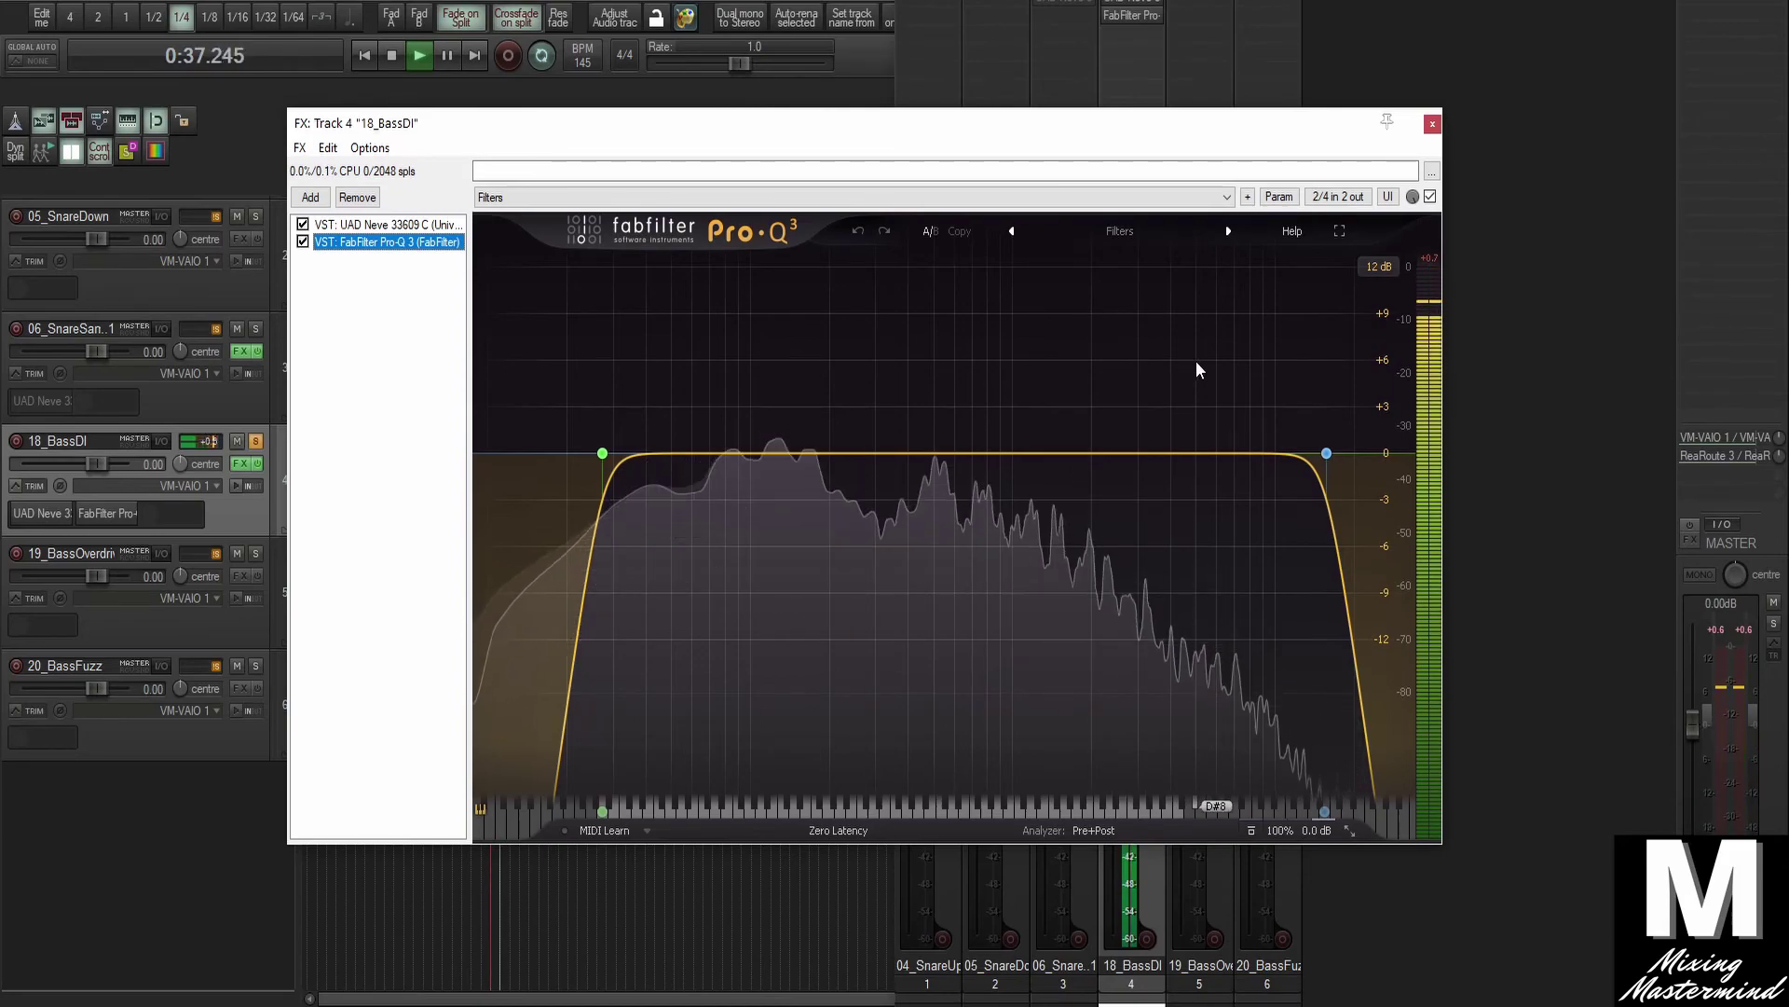
key(space)
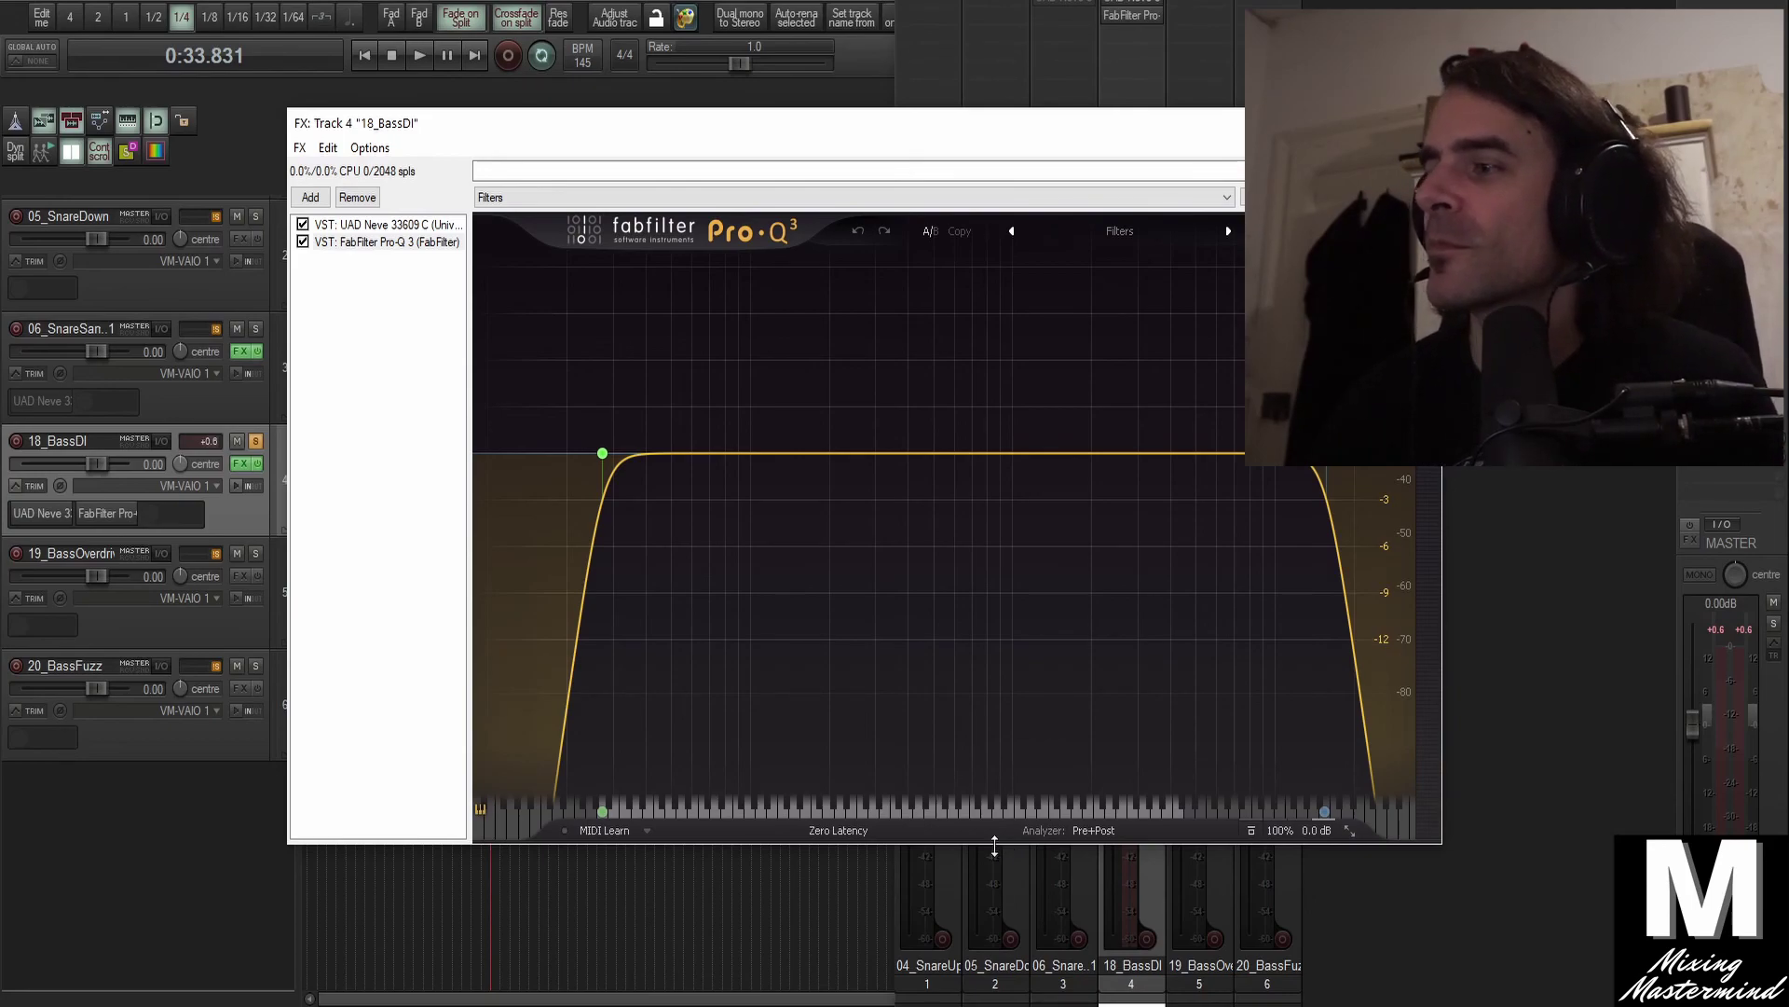
click(1421, 123)
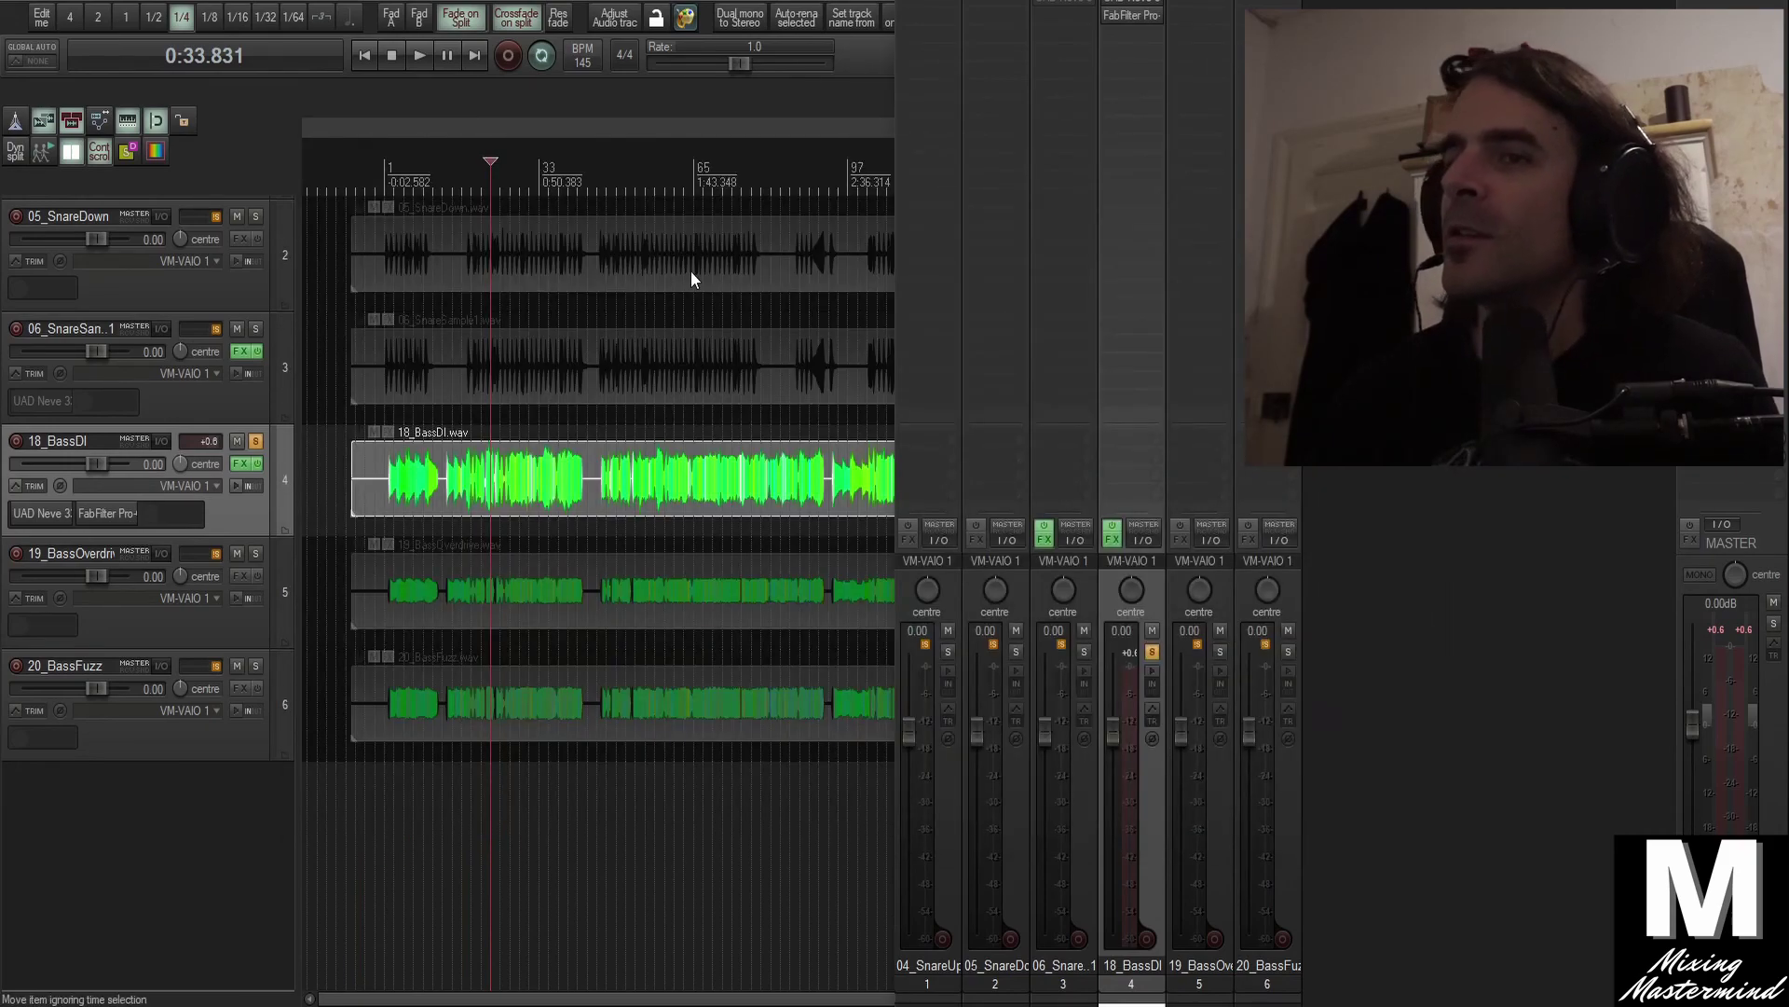